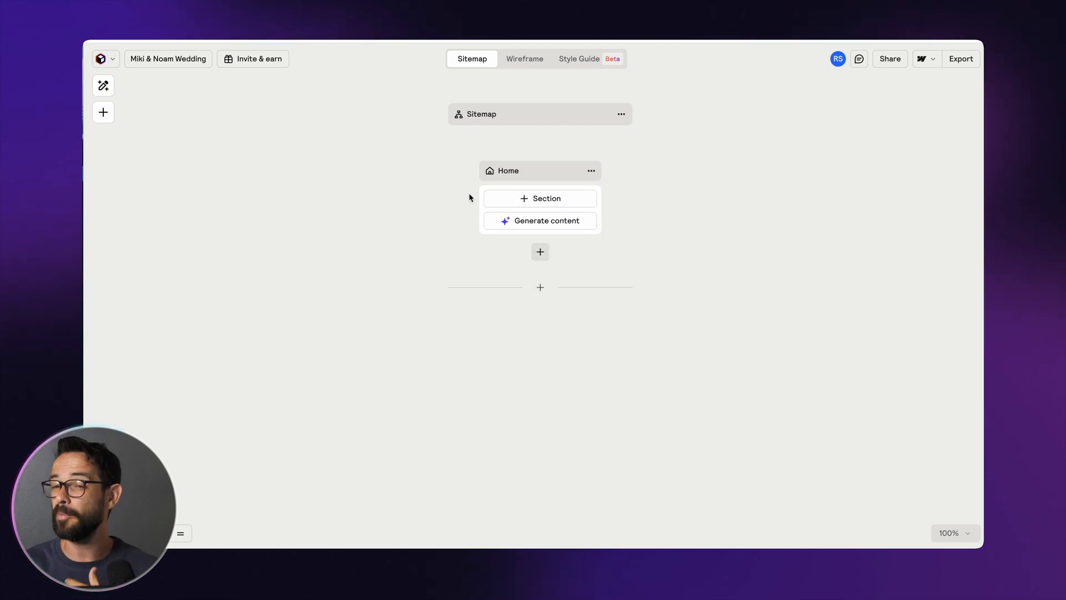
Generate a 1-5 page English (US) sitemap from a prompt describing an invitation to the couple's wedding, including wedding details, location, and RSVP
left_click(103, 87)
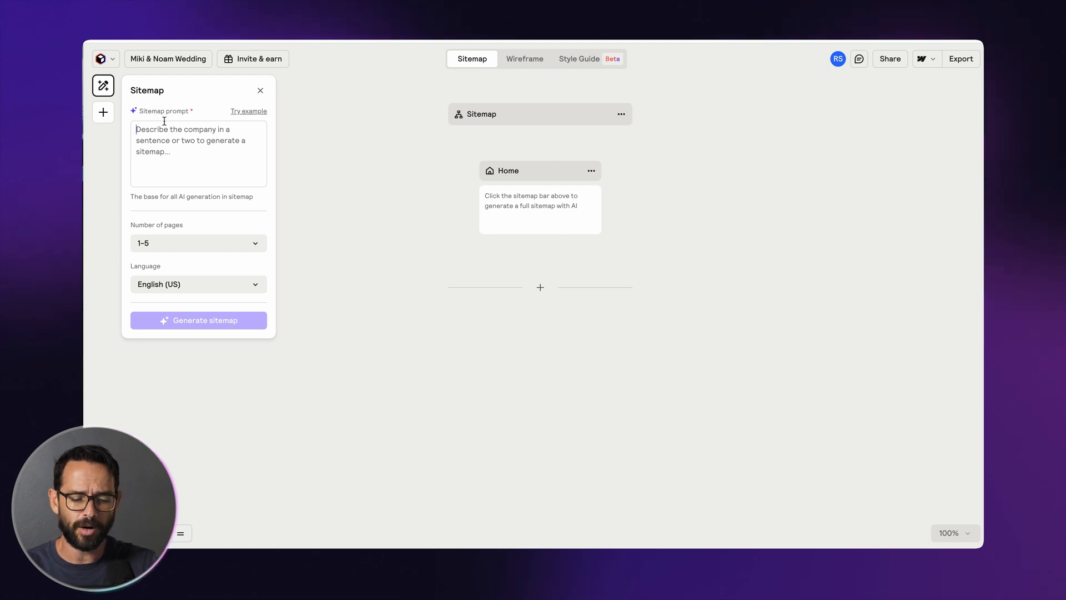
type("invitation to Miki & Noam's wedding, including details about the wedding, location, and RSVP.")
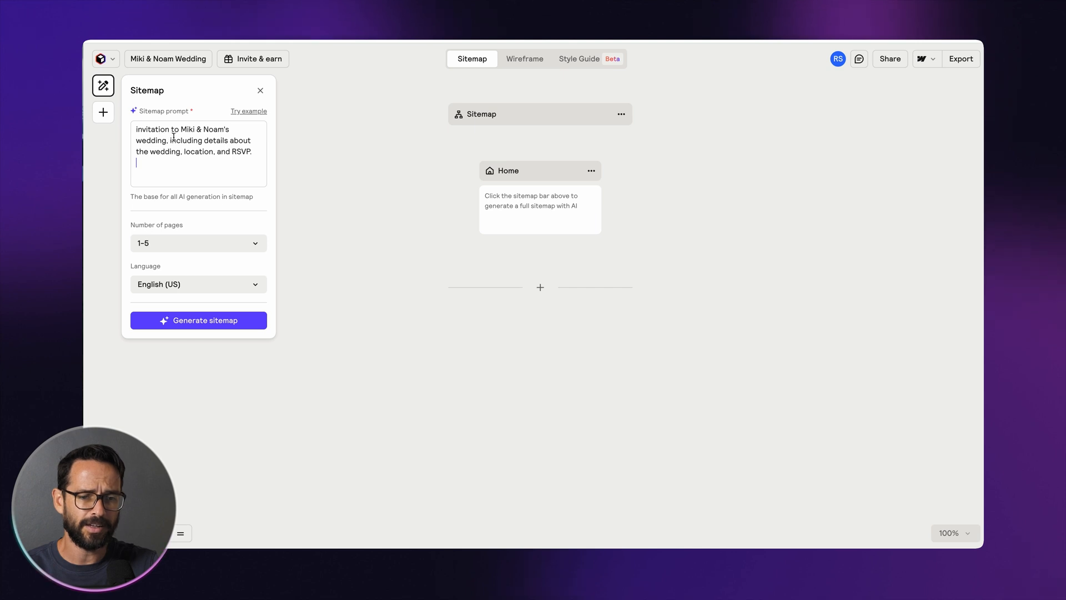
left_click_drag(253, 152, 166, 139)
left_click(154, 243)
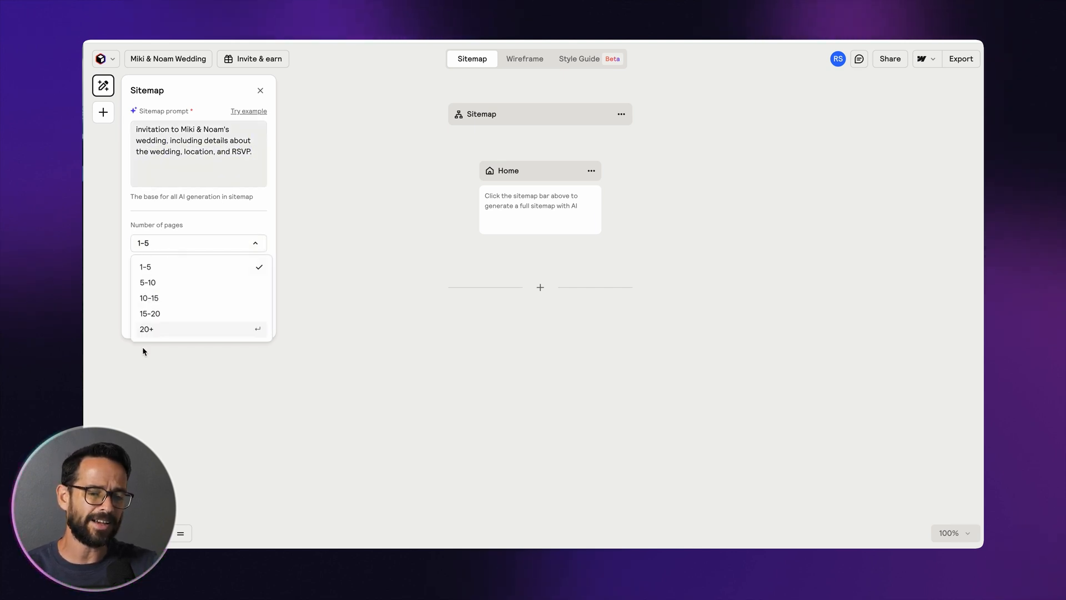
left_click(148, 269)
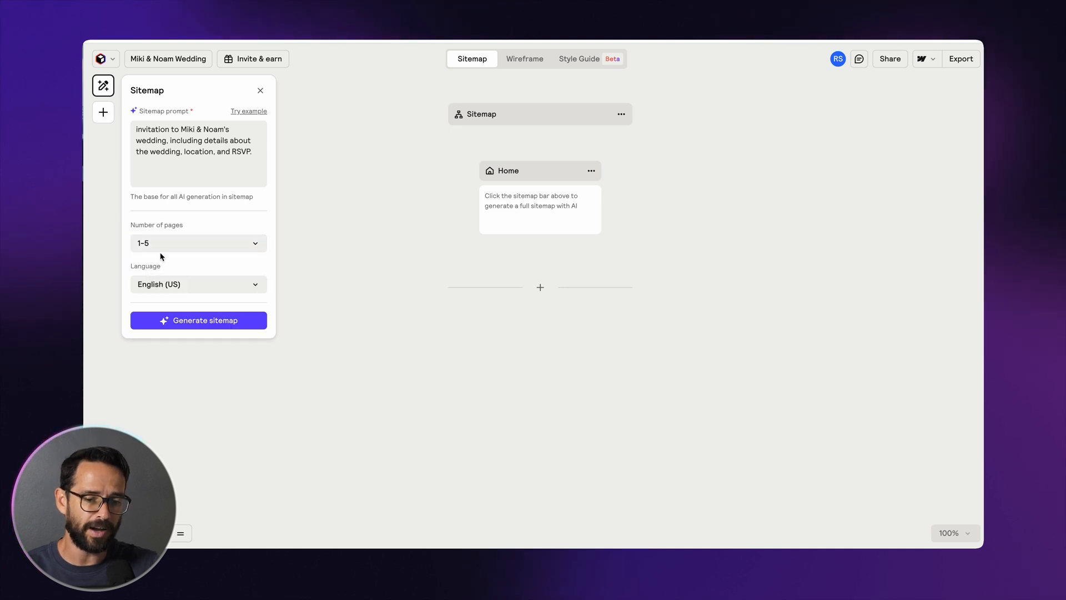
left_click(206, 321)
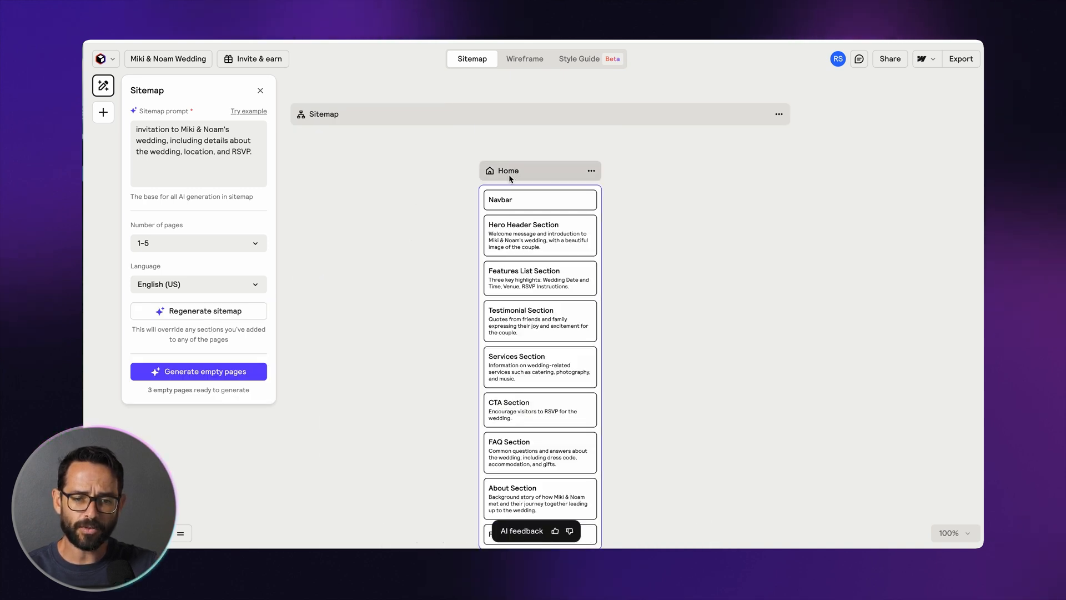
Review the generated sitemap, reading the Home page's section descriptions and checking the child pages beneath it
scroll(451, 214, "down", 1)
scroll(451, 213, "up", 1)
key("super+plus")
scroll(419, 207, "up", 1)
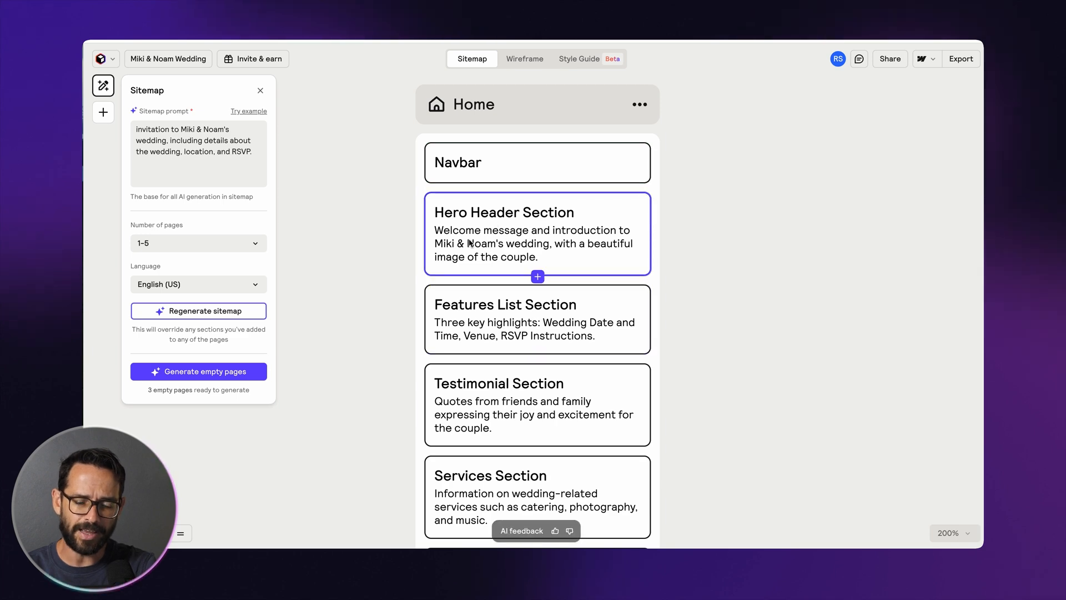
scroll(459, 318, "down", 5)
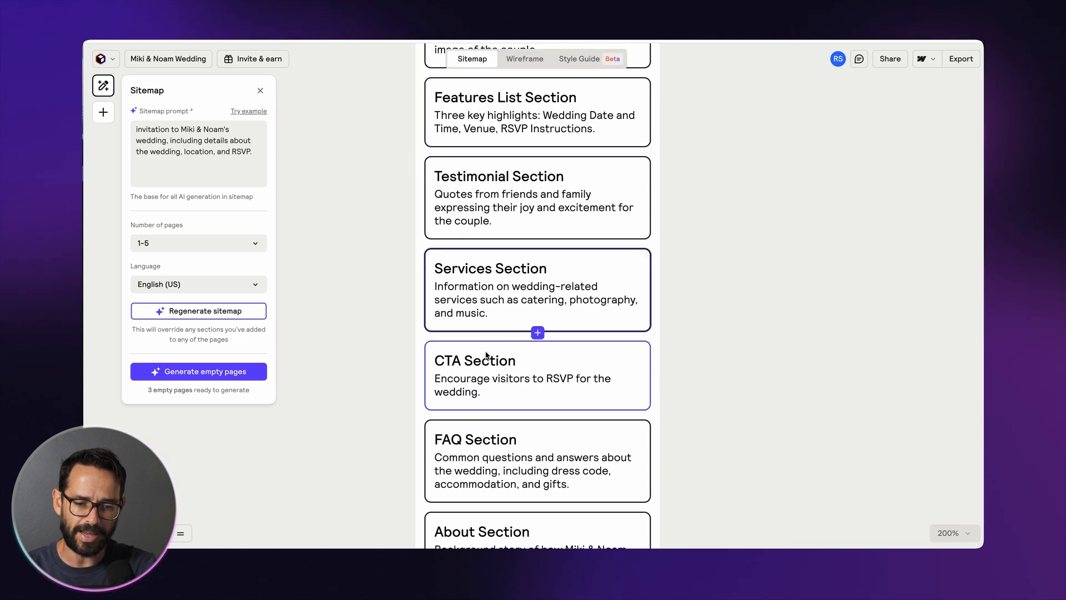
scroll(487, 341, "down", 5)
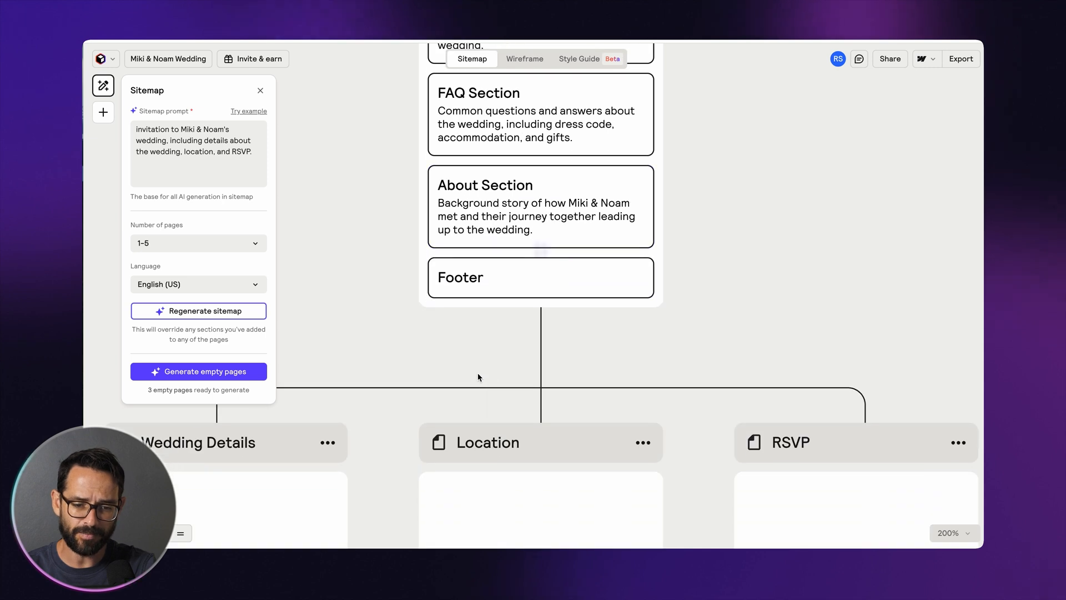
key("super+minus")
scroll(421, 344, "left", 1)
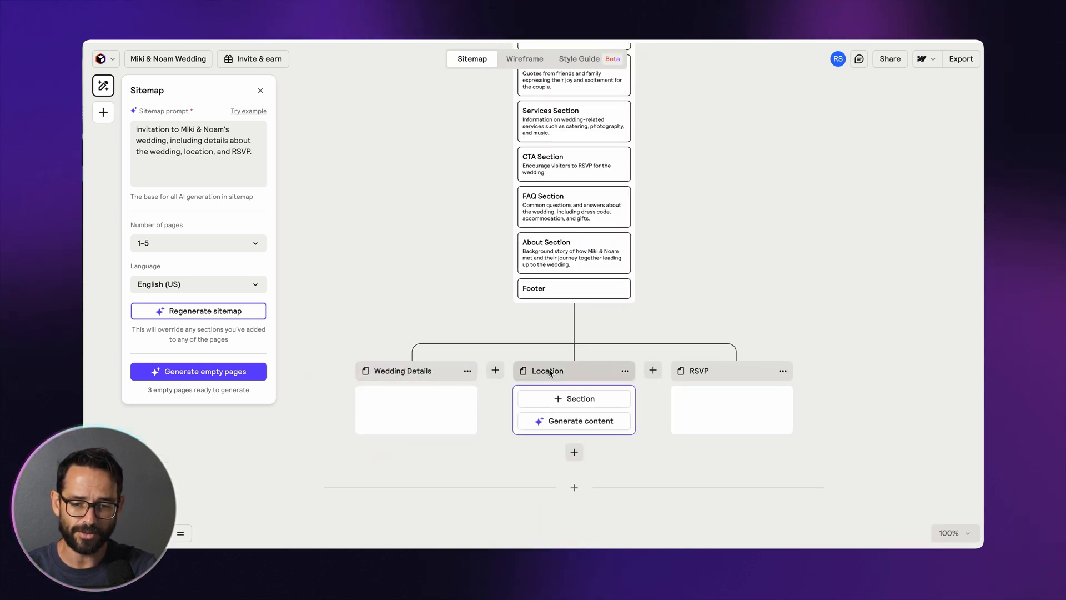
scroll(638, 313, "up", 5)
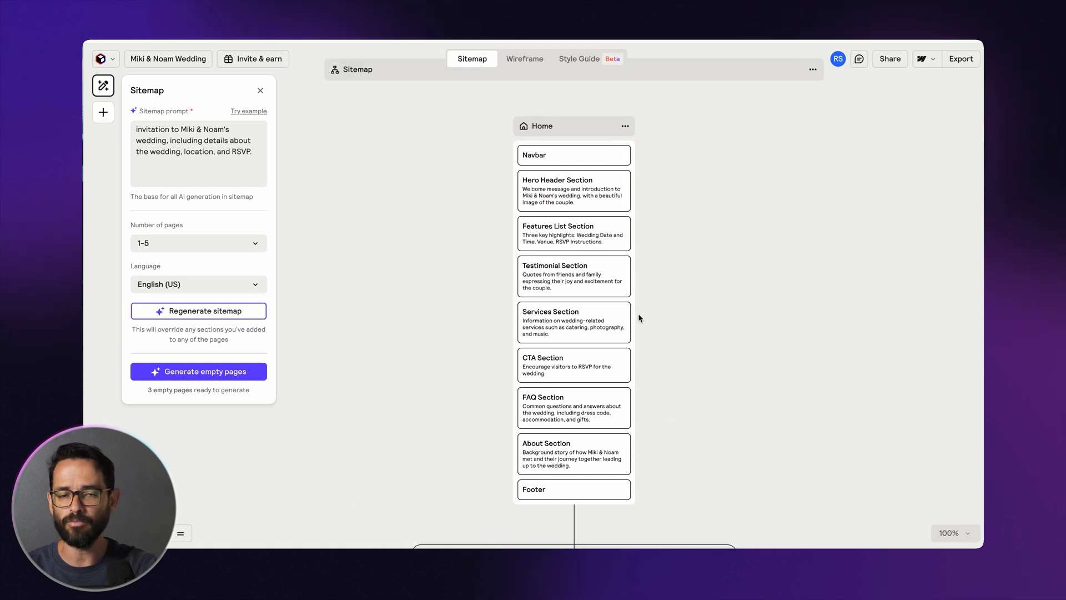
scroll(638, 316, "down", 3)
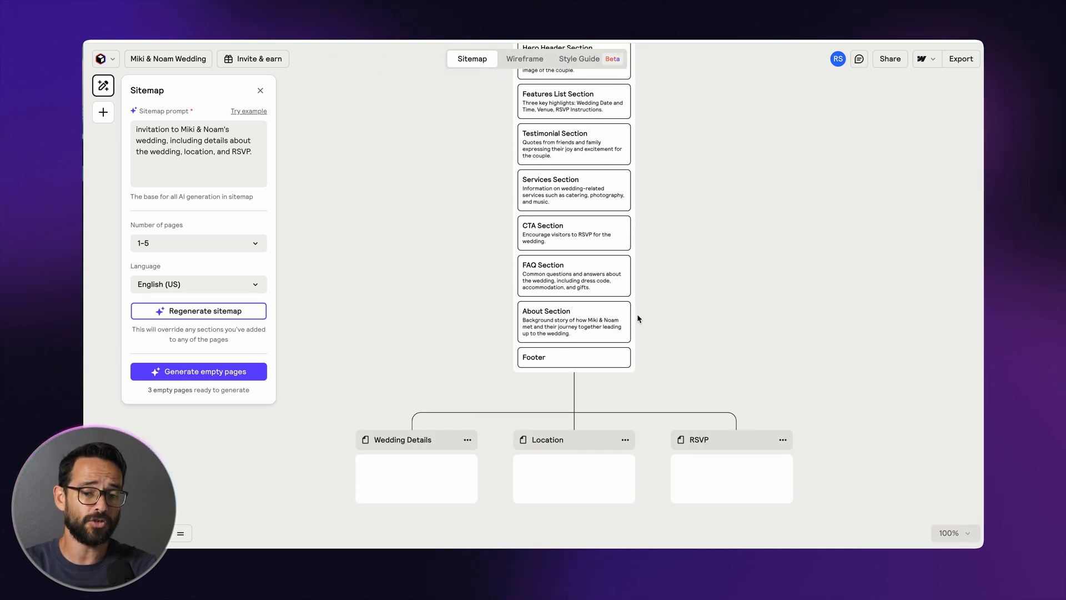
scroll(387, 269, "up", 3)
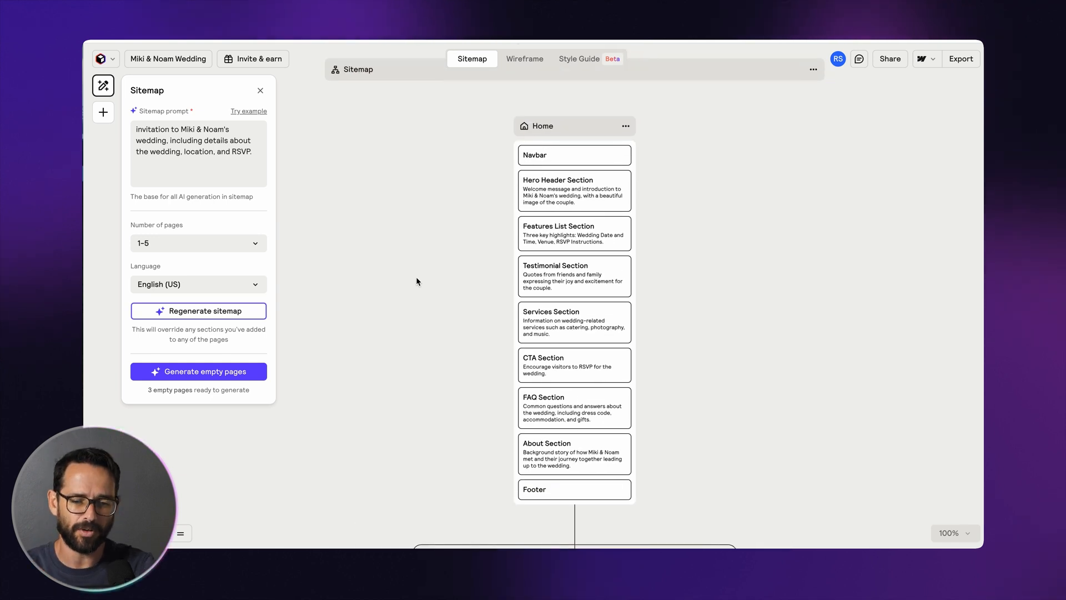
Delete the Wedding Details, Location, and RSVP pages from the sitemap, keeping only the Home page
scroll(416, 281, "down", 5)
scroll(420, 287, "up", 5)
scroll(420, 287, "left", 2)
scroll(420, 287, "down", 2)
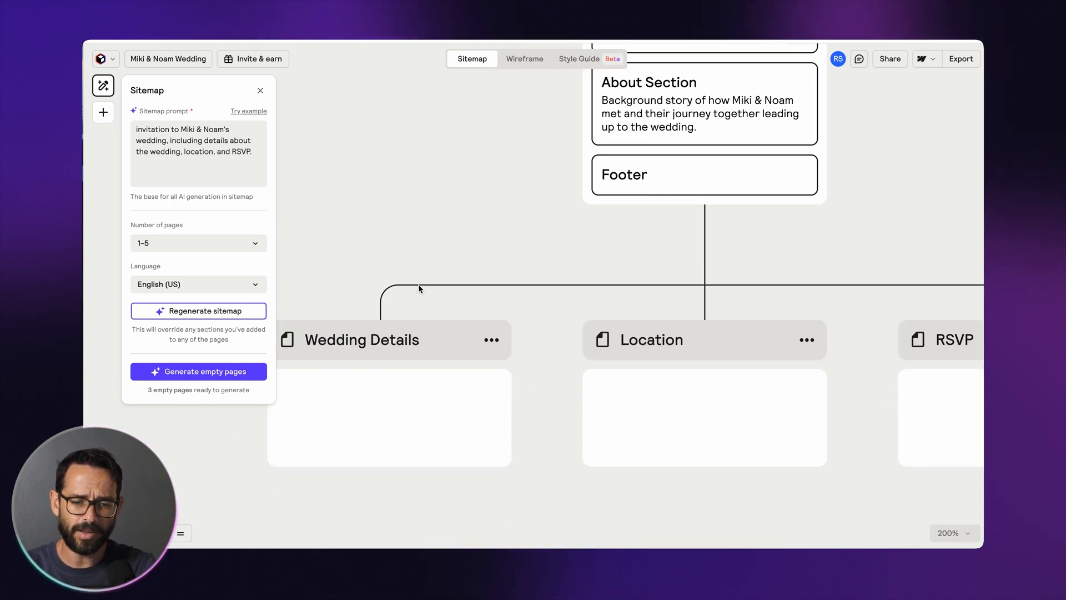
left_click(491, 340)
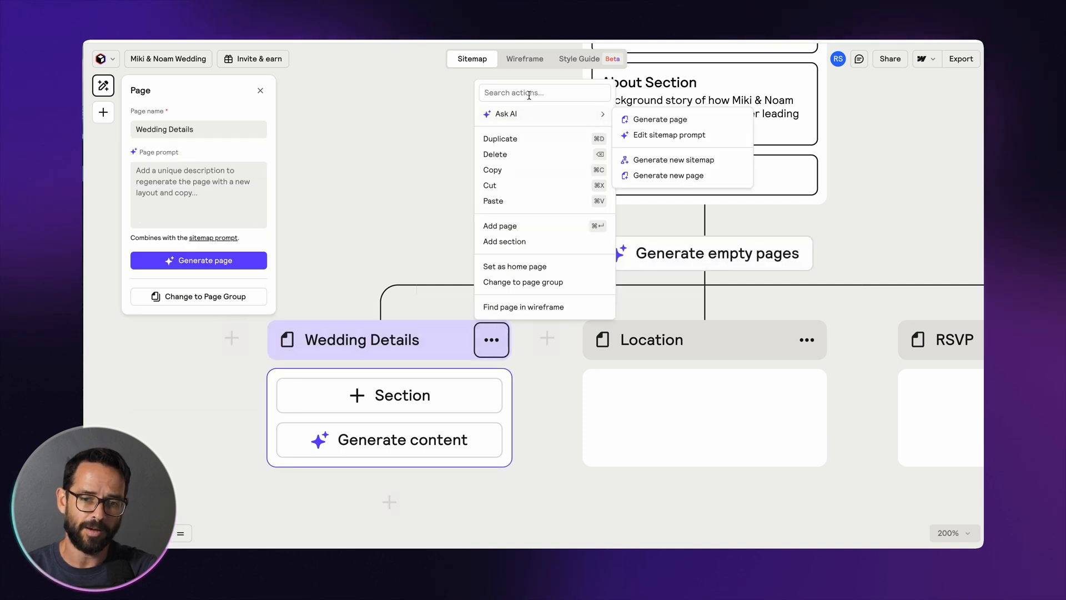
left_click(512, 155)
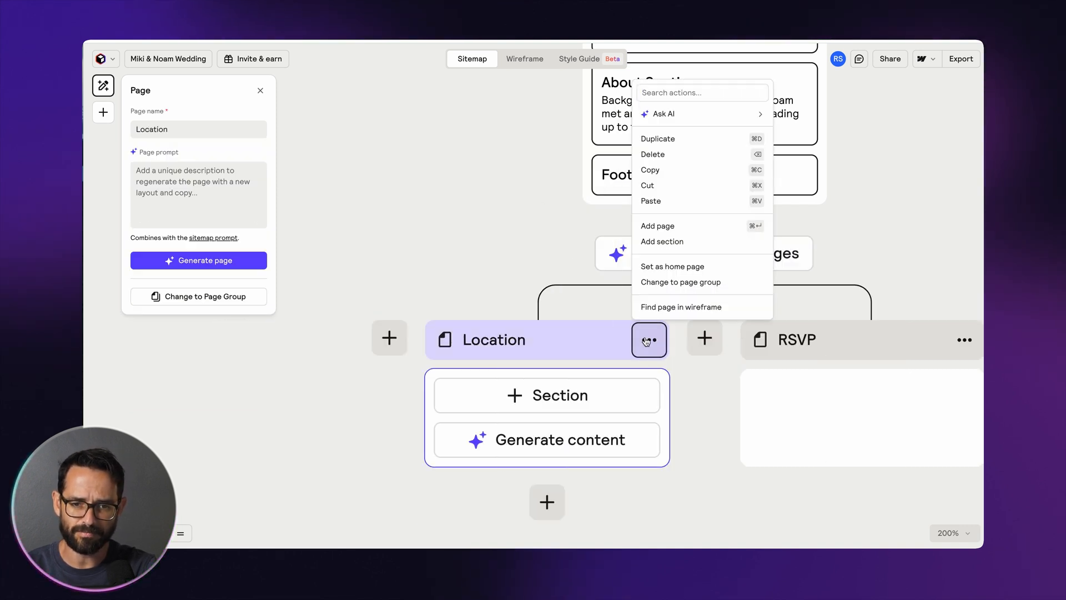
left_click(654, 156)
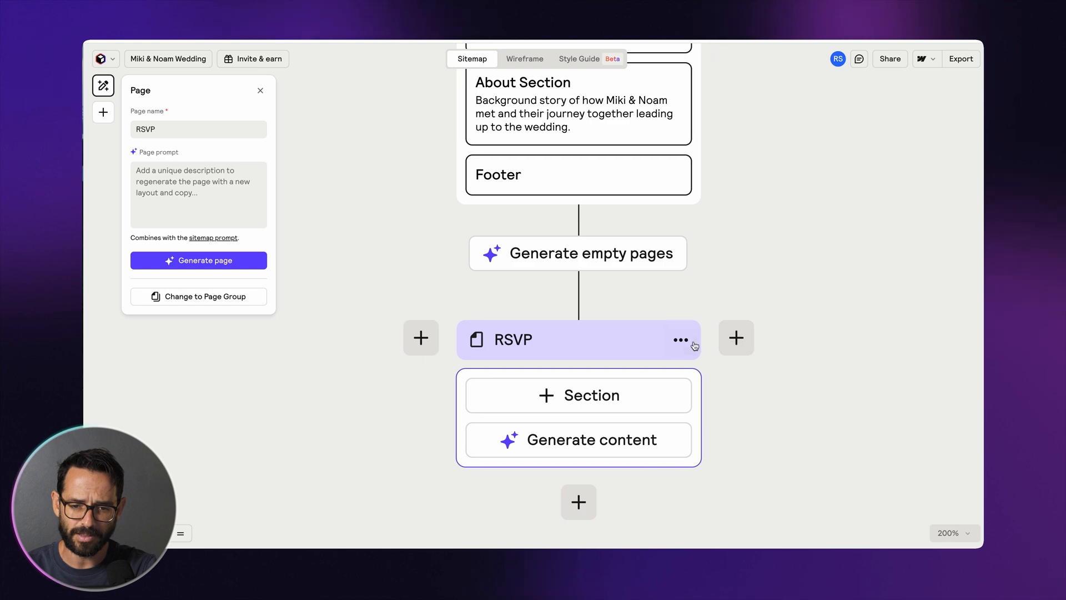
left_click(681, 339)
left_click(688, 161)
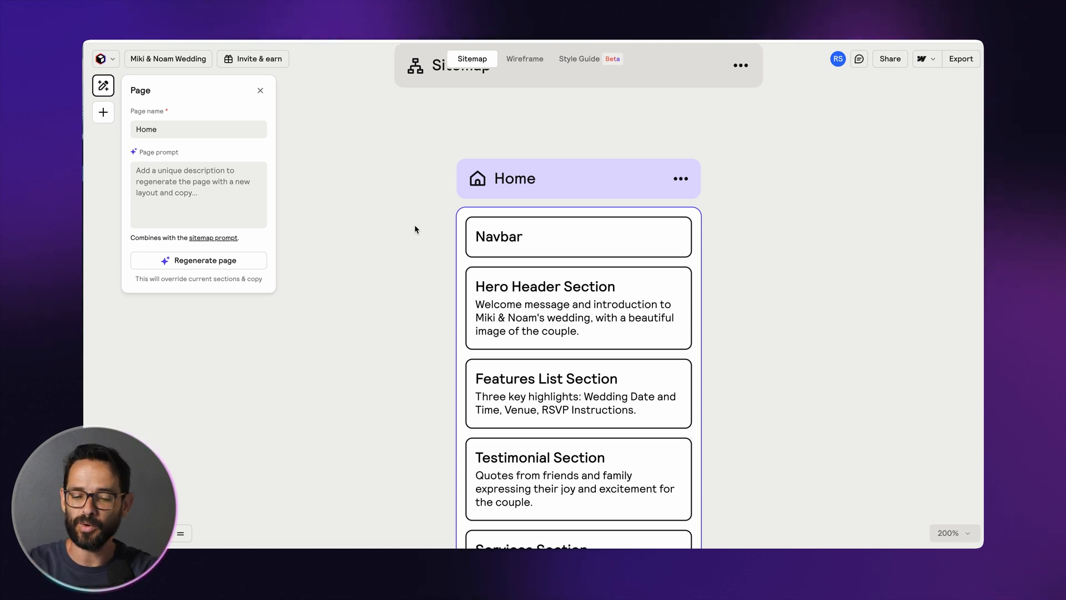
Examine the Home page's sections from Navbar to Footer to decide which ones suit the wedding site
scroll(409, 256, "down", 3)
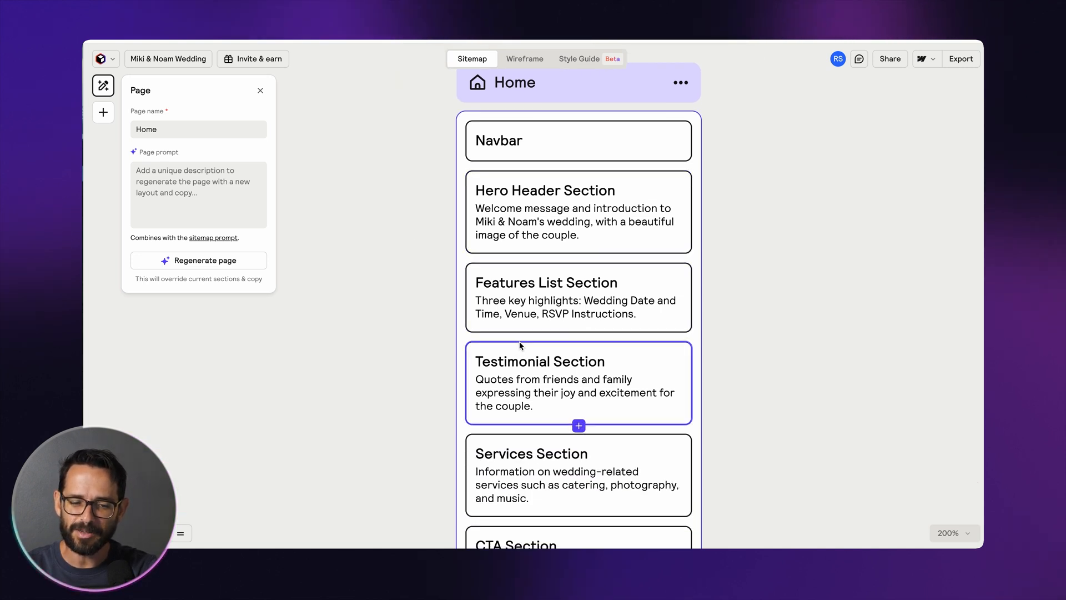
scroll(520, 346, "down", 1)
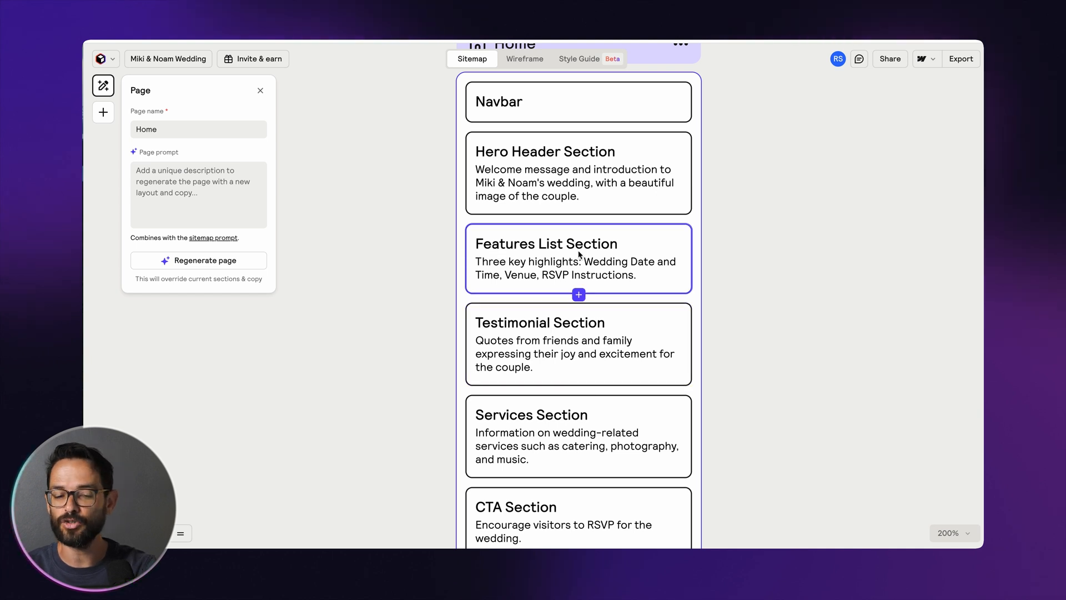
scroll(572, 328, "down", 1)
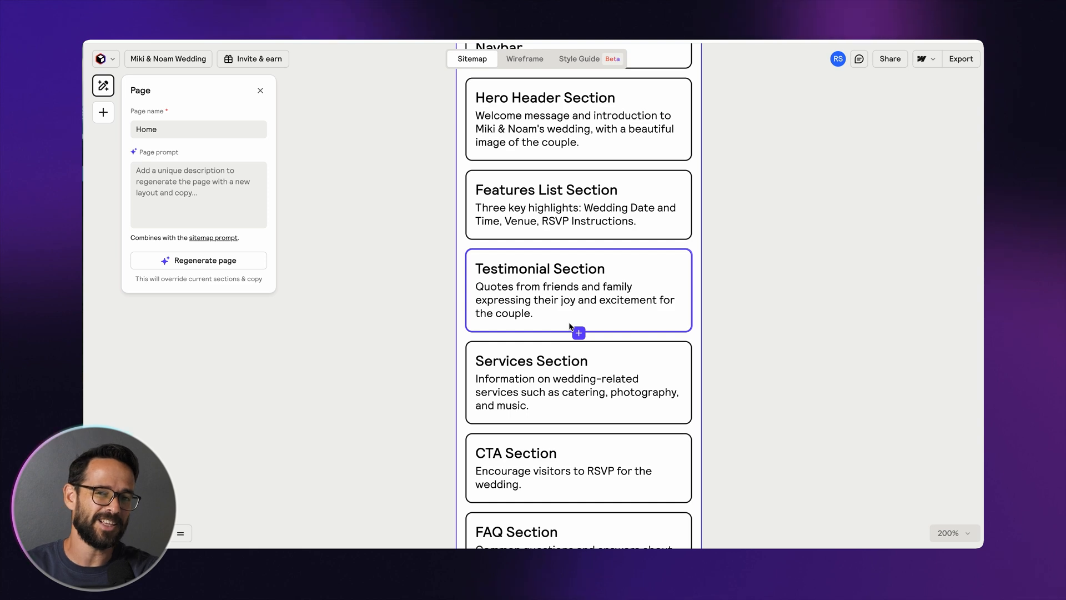
scroll(565, 328, "up", 2)
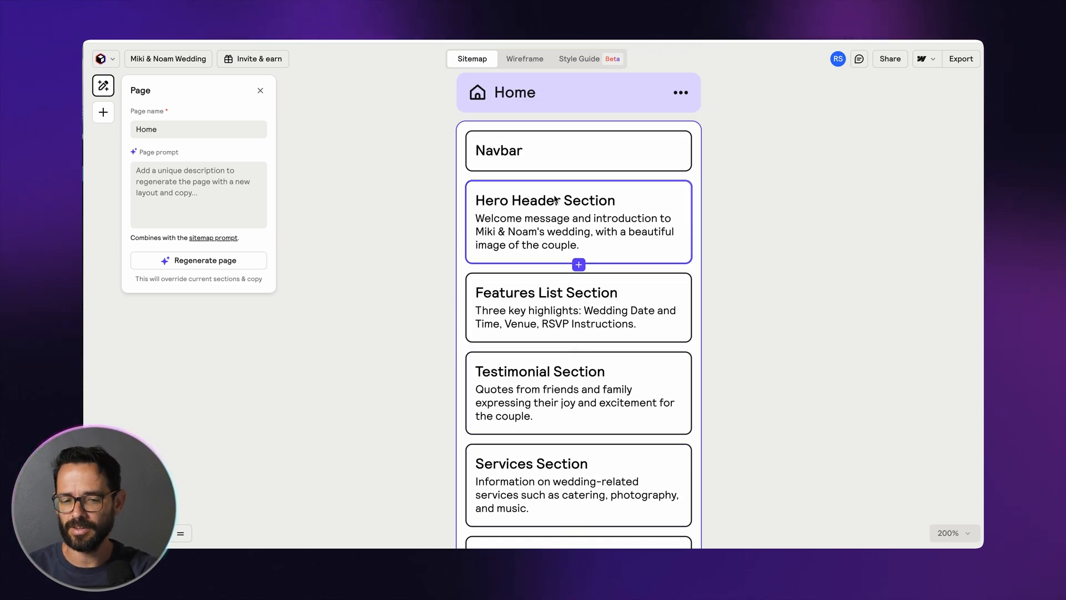
scroll(377, 163, "right", 1)
scroll(376, 163, "up", 1)
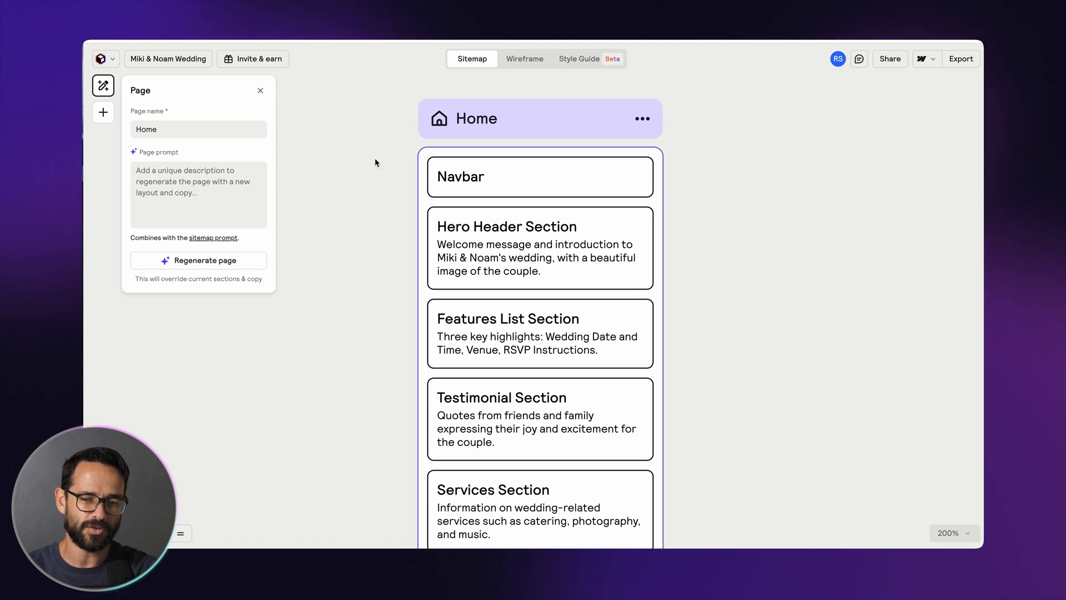
scroll(388, 162, "left", 1)
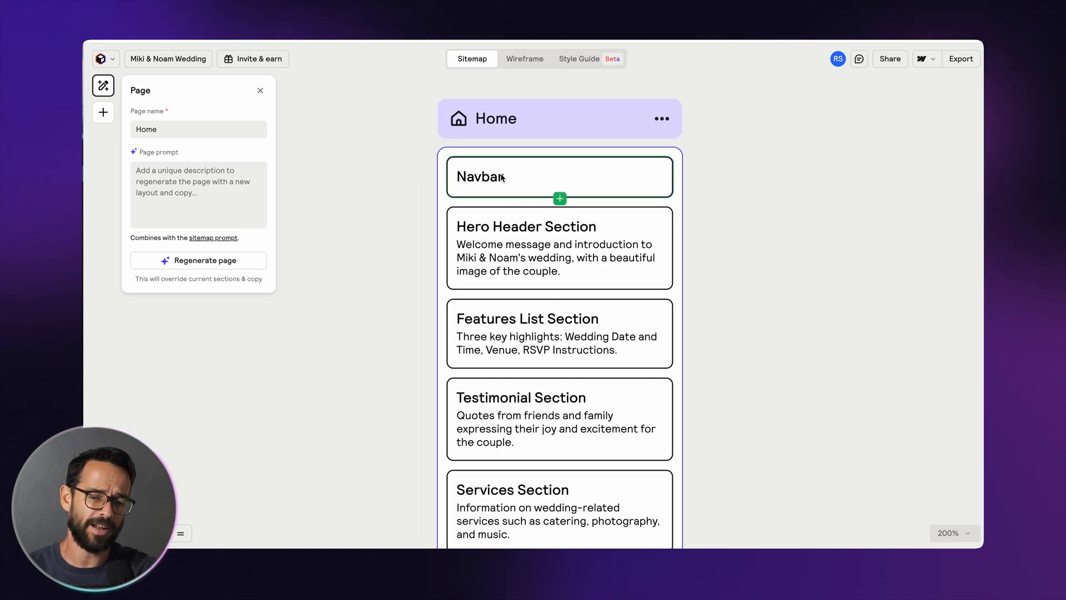
scroll(502, 177, "down", 10)
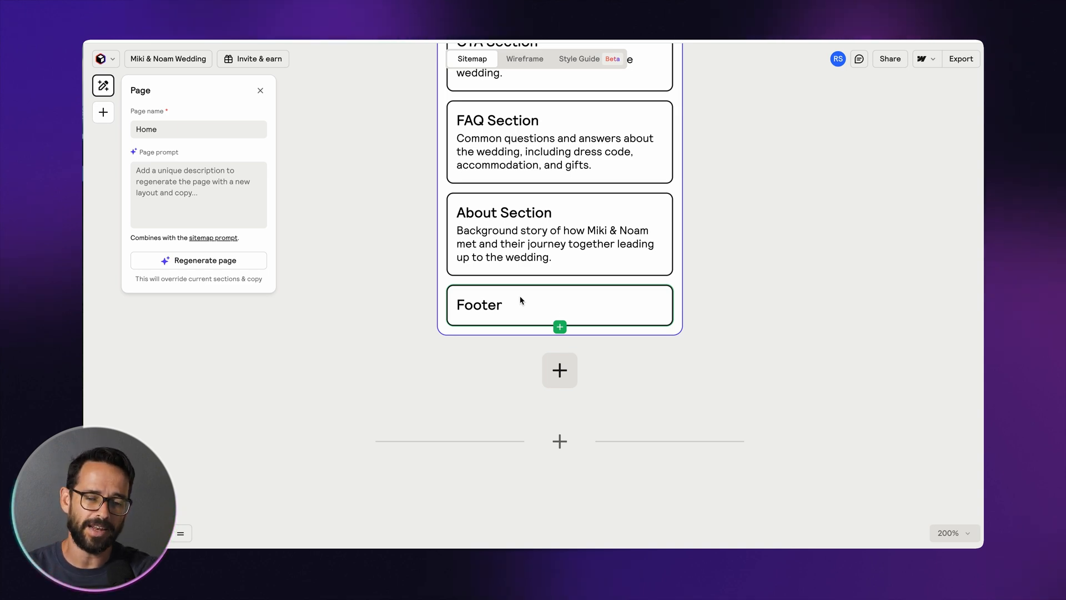
scroll(357, 261, "up", 10)
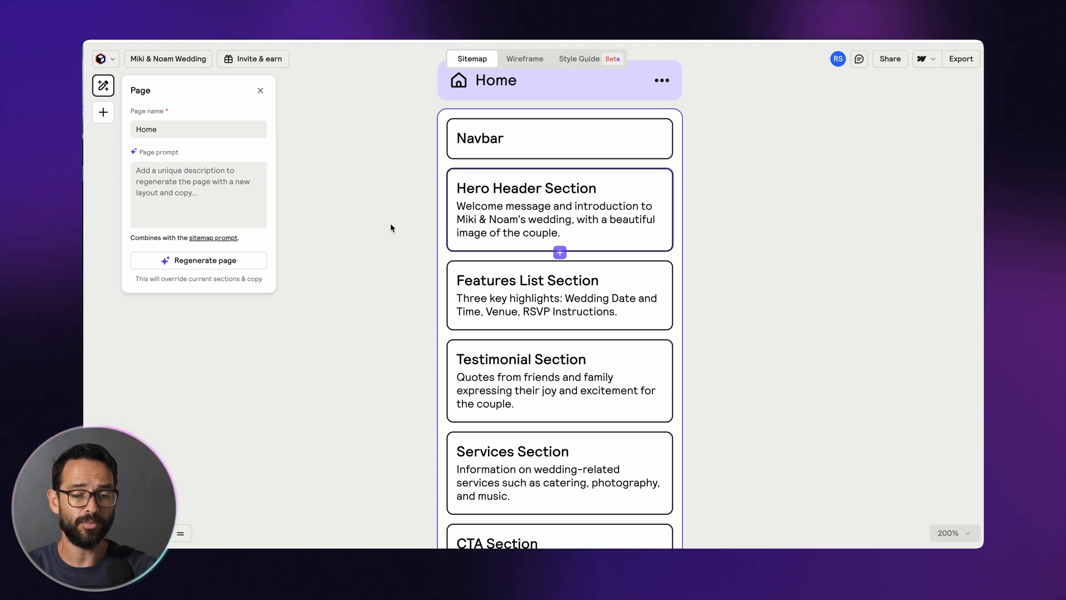
scroll(389, 228, "down", 1)
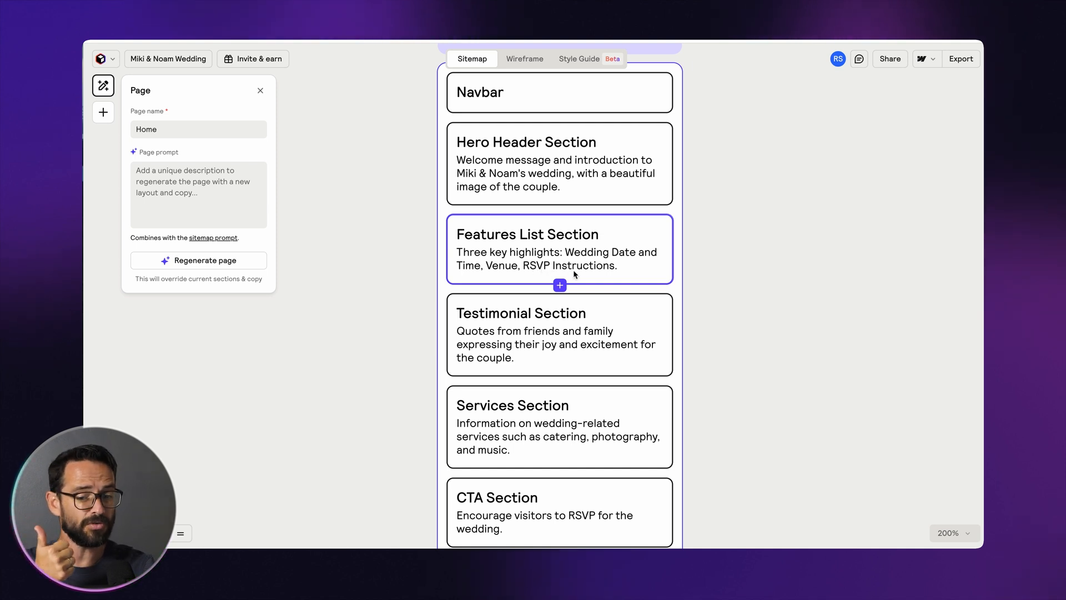
scroll(455, 273, "down", 1)
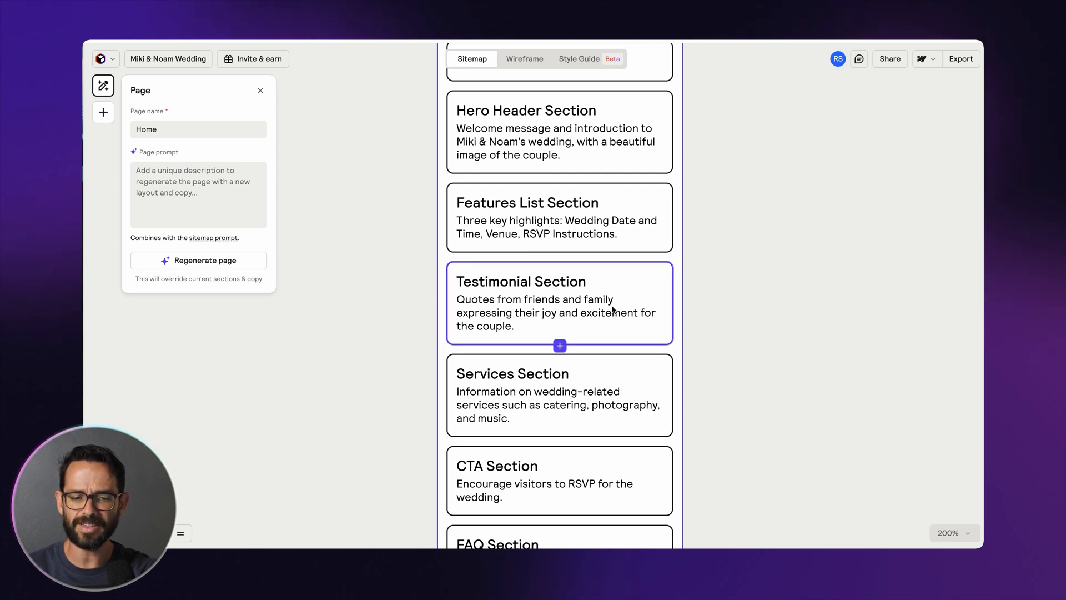
Delete the Testimonial Section and the Services Section from the Home page
left_click(487, 271)
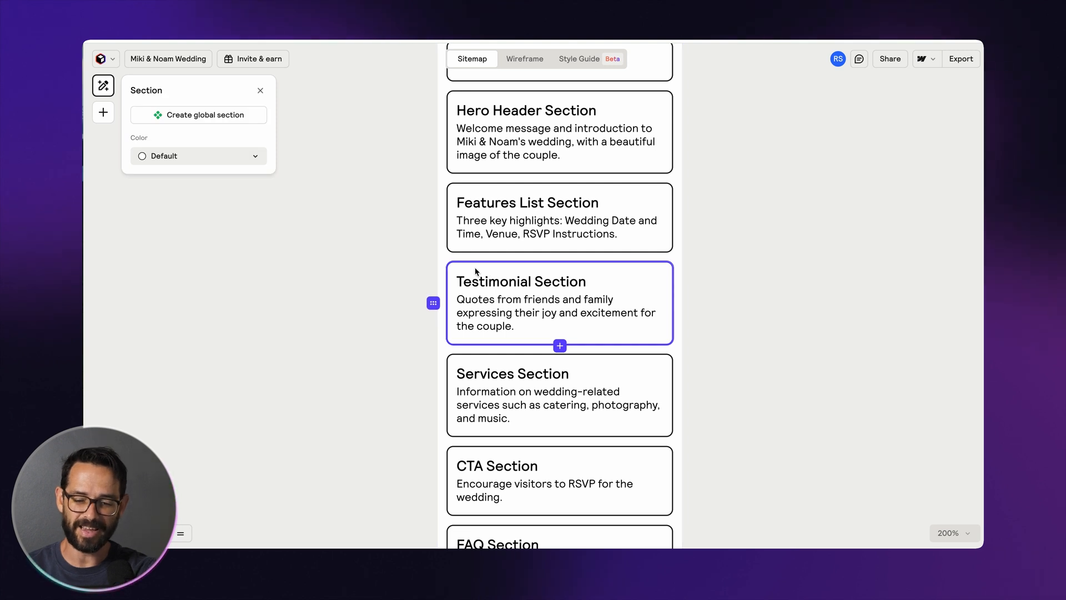
key("BackSpace")
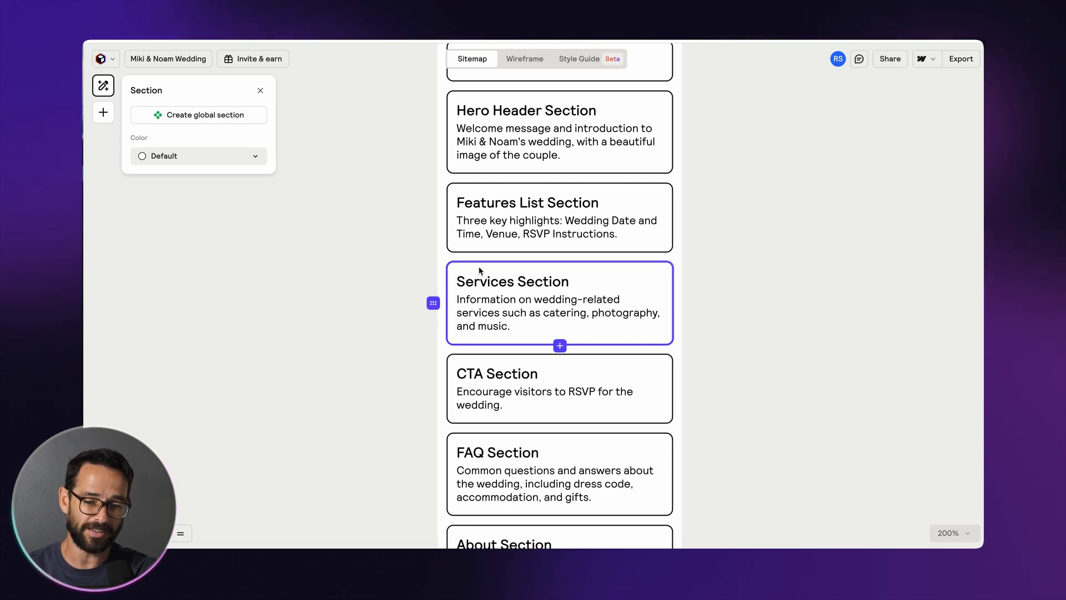
right_click(479, 270)
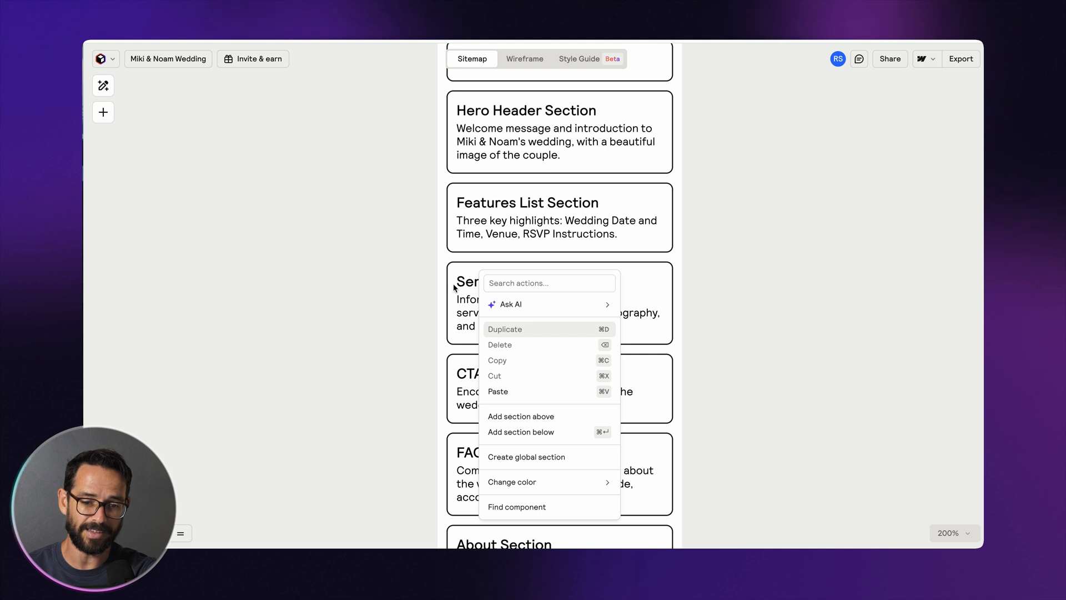
left_click(396, 284)
scroll(530, 287, "right", 1)
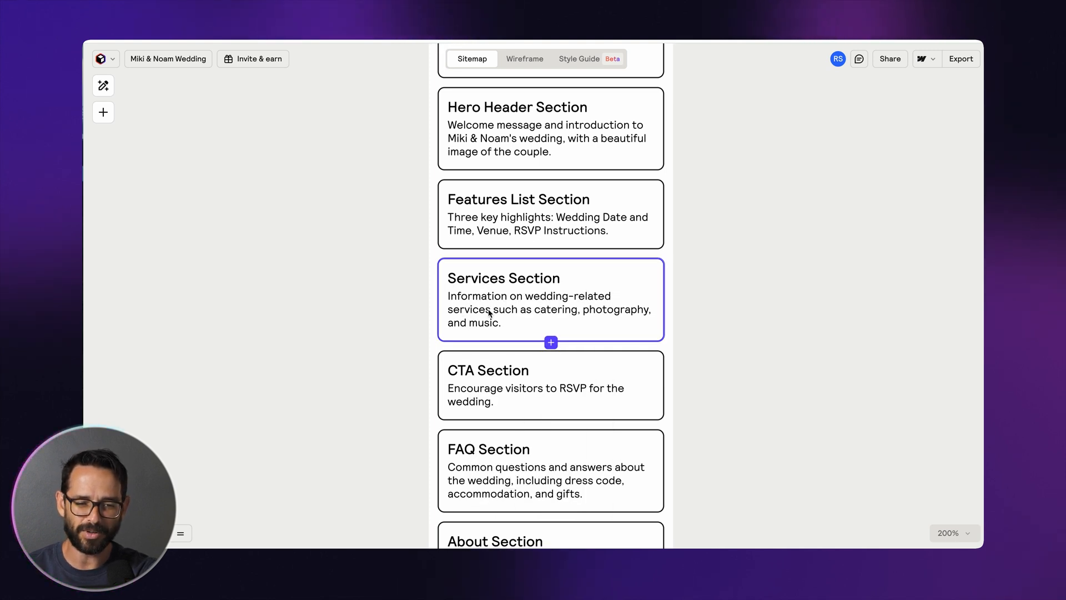
key("BackSpace")
left_click(482, 273)
key("BackSpace")
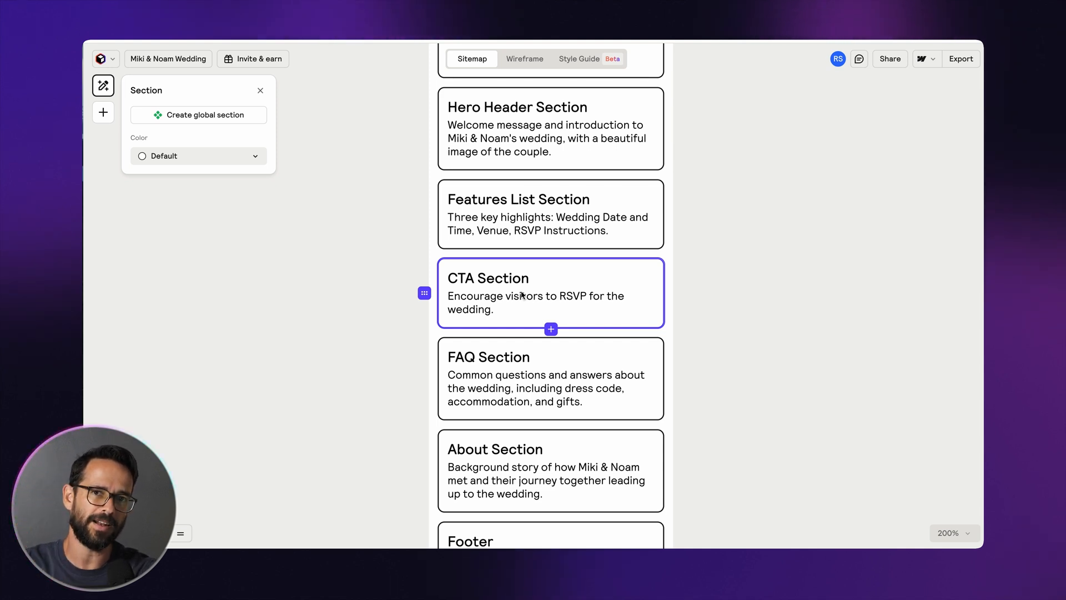
Move the CTA Section on the Home page below the About Section, directly above the Footer
scroll(484, 289, "down", 1)
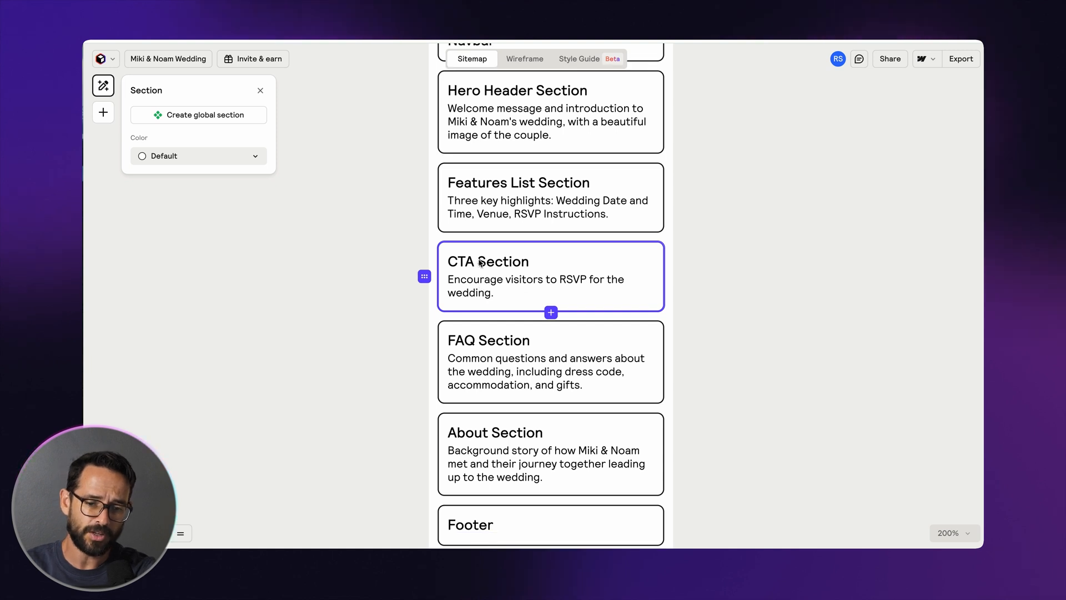
left_click_drag(479, 260, 527, 482)
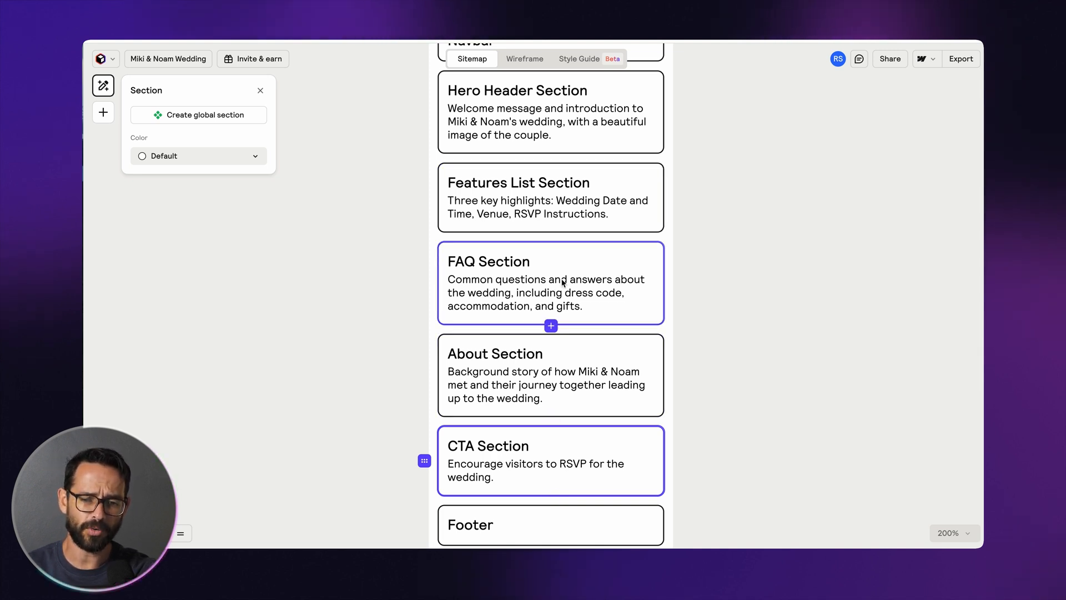
Delete the FAQ Section from the Home page and move the About Section directly below the Hero Header Section
left_click(581, 262)
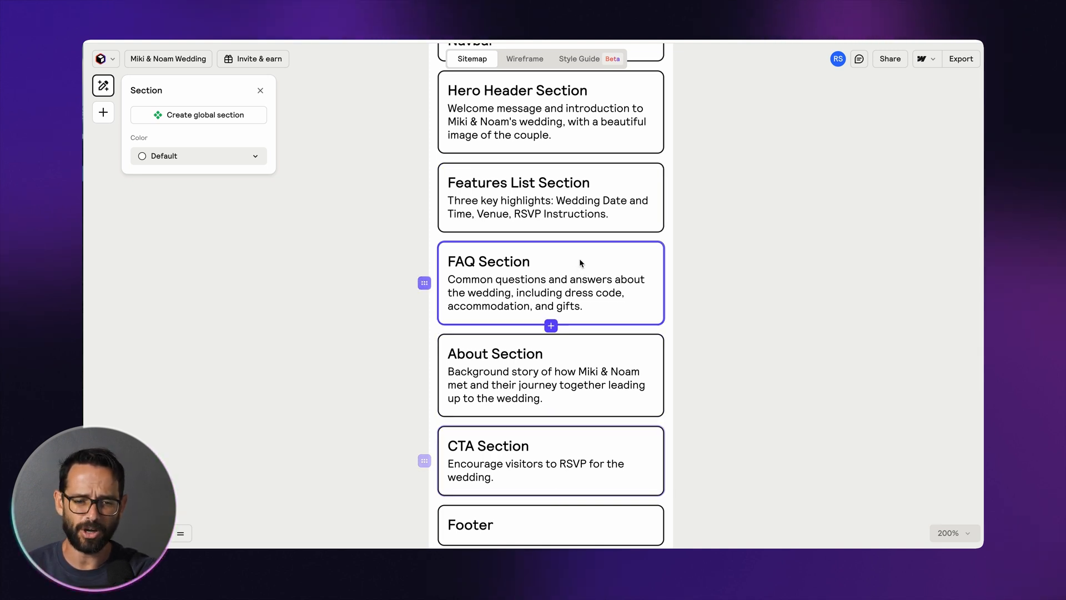
key("Delete")
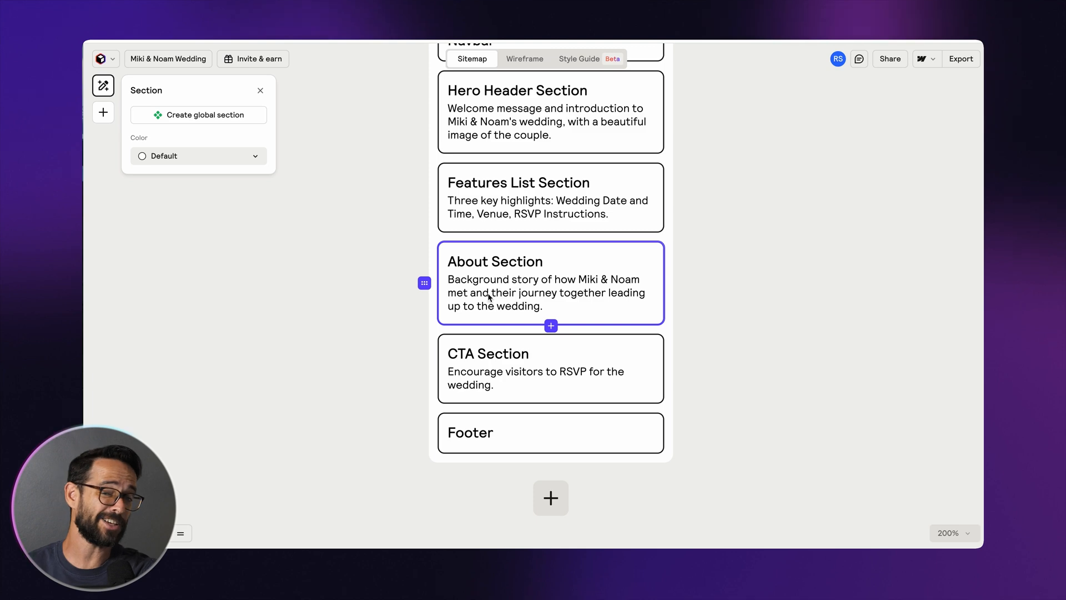
scroll(496, 290, "up", 3)
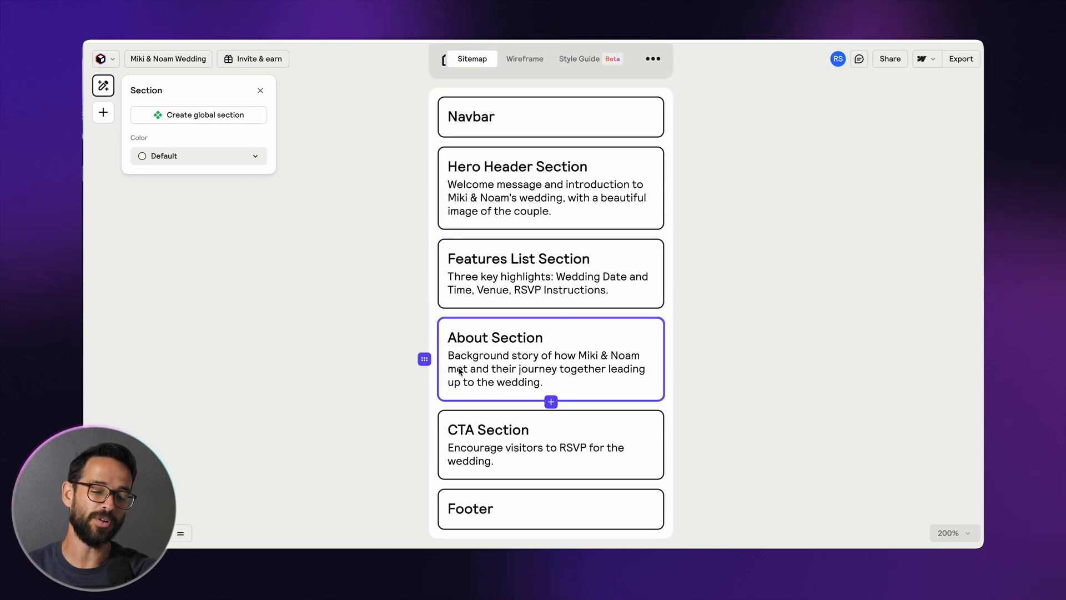
scroll(488, 353, "up", 2)
scroll(487, 352, "down", 2)
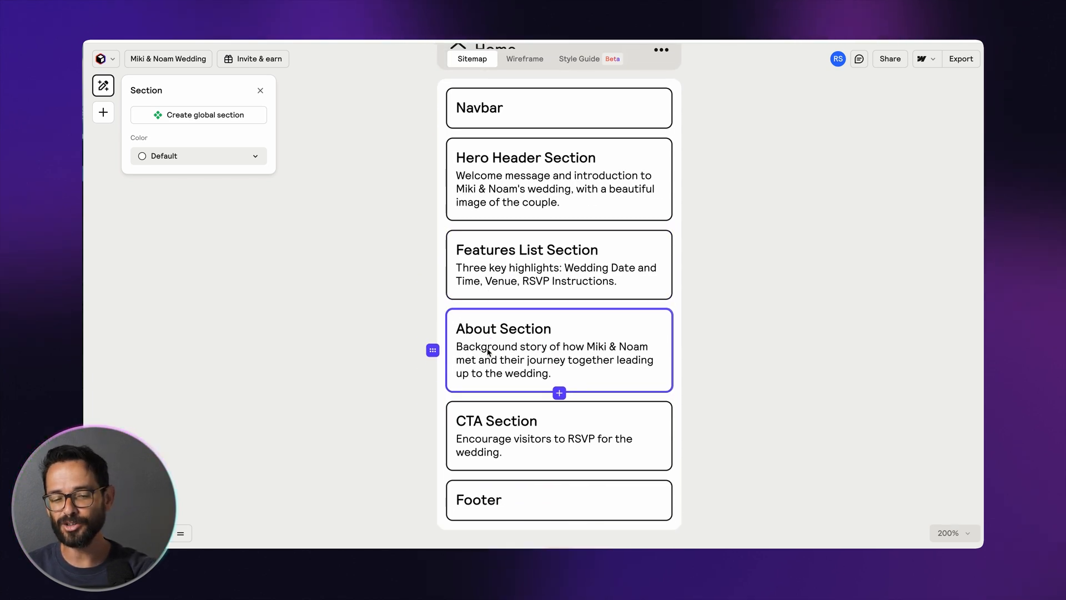
left_click_drag(581, 341, 498, 256)
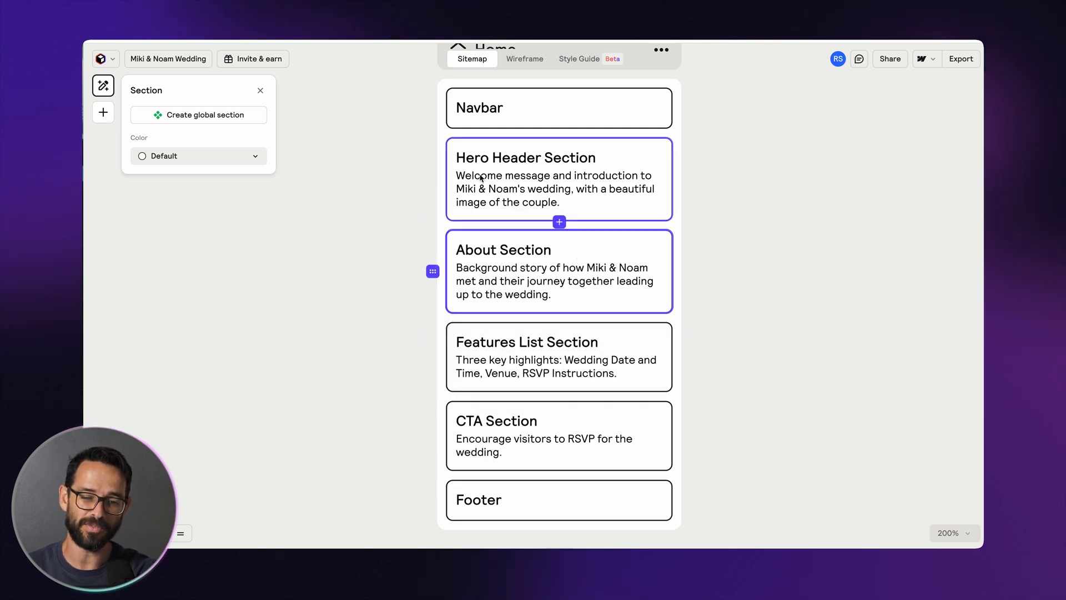
Add a Gallery section to the Home page between the Features List Section and the CTA Section
scroll(477, 258, "down", 1)
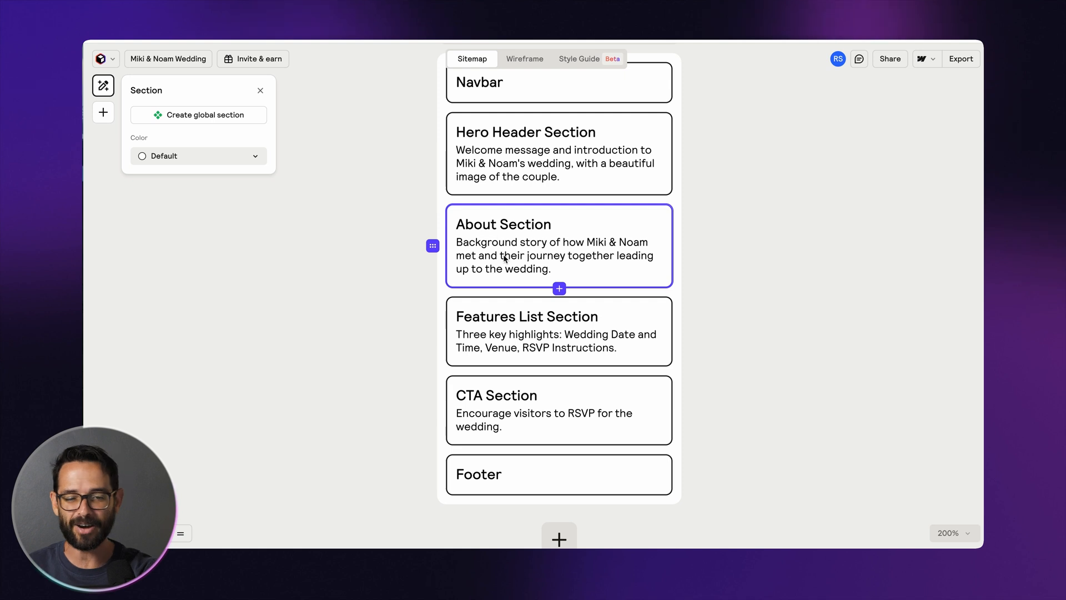
scroll(485, 254, "down", 2)
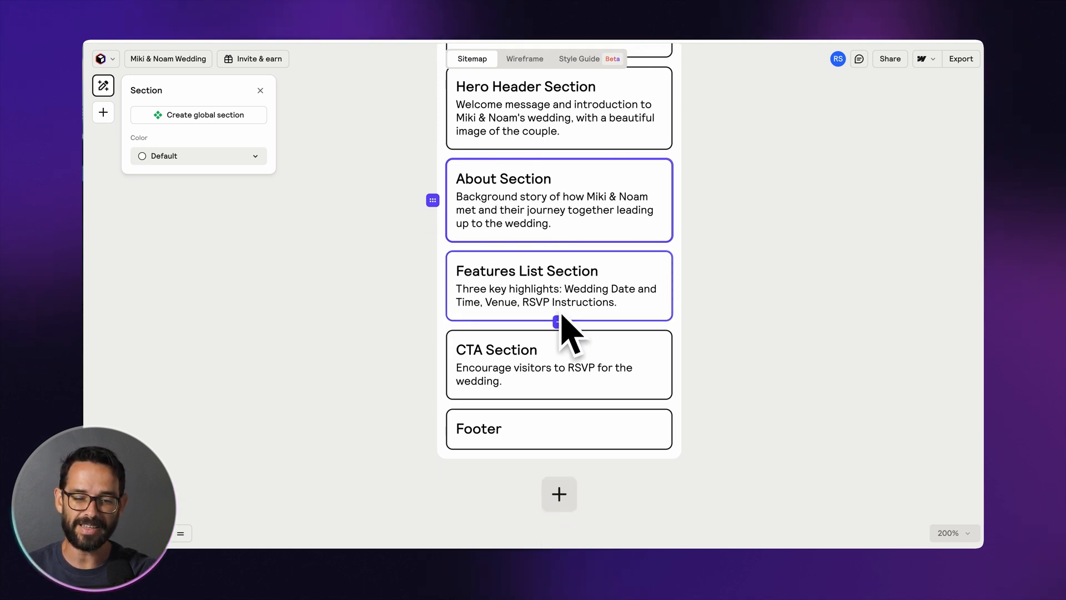
scroll(485, 294, "down", 2)
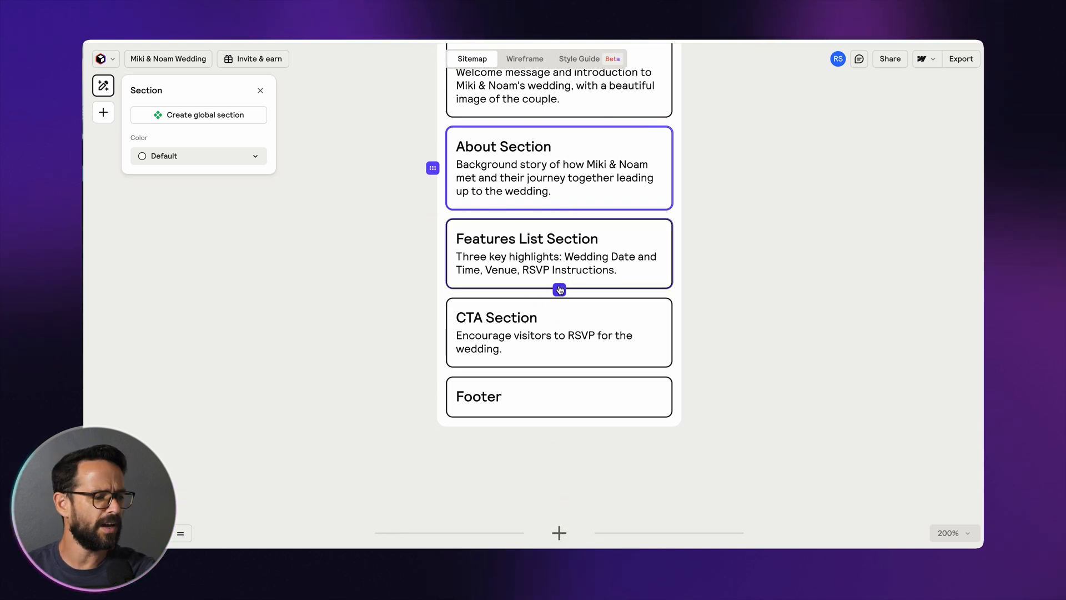
left_click(560, 291)
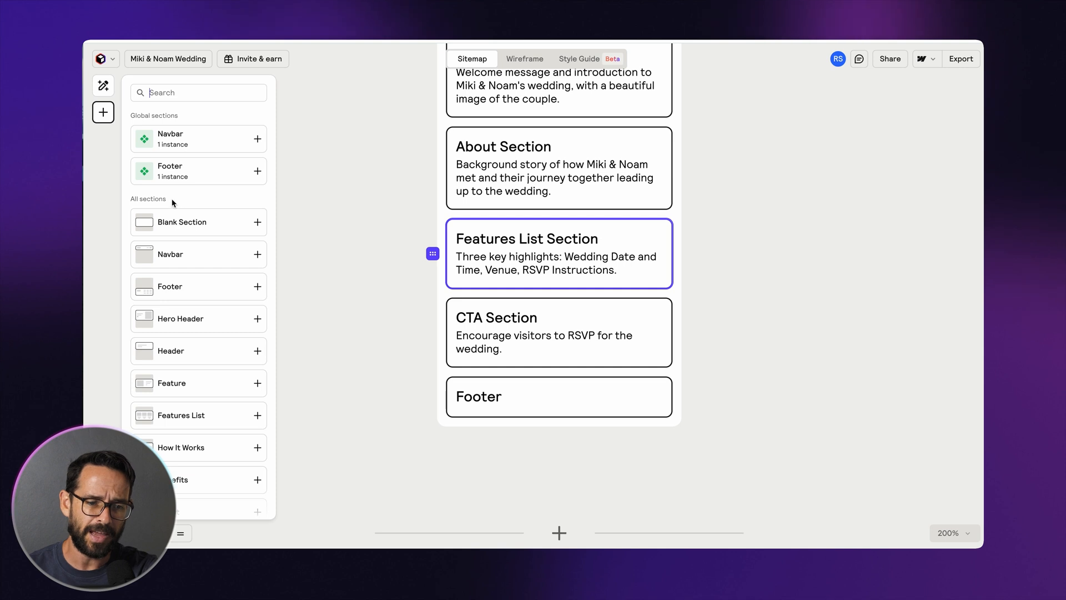
scroll(197, 274, "down", 3)
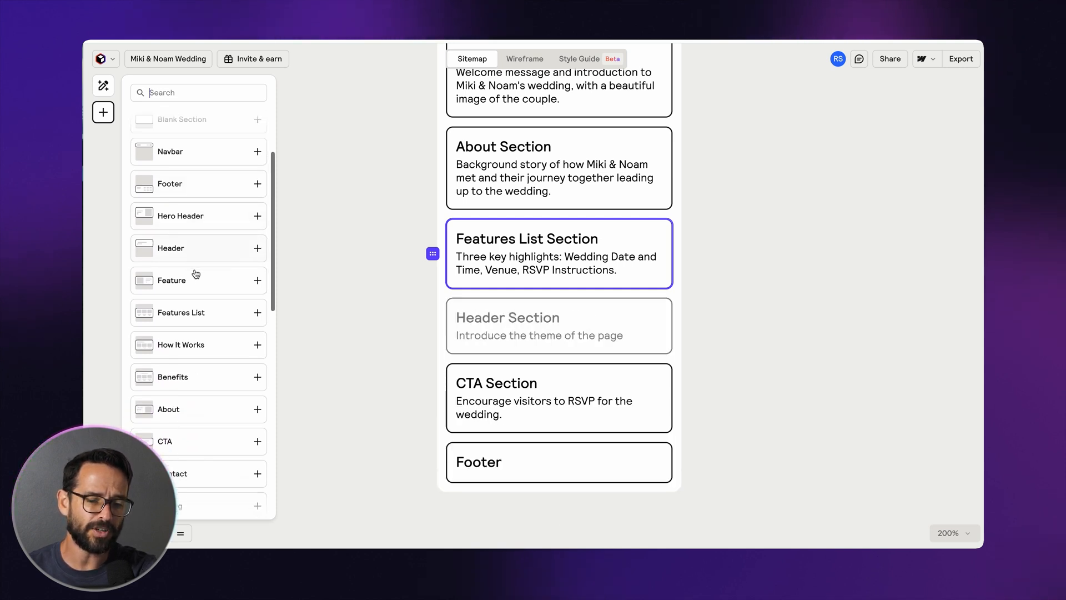
scroll(166, 172, "down", 2)
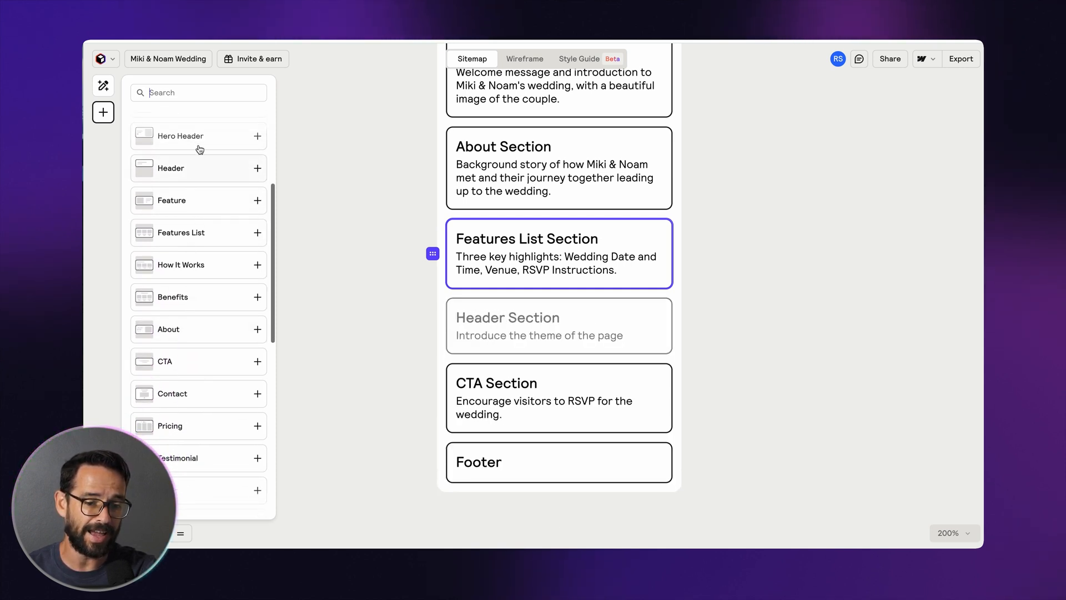
scroll(180, 259, "down", 2)
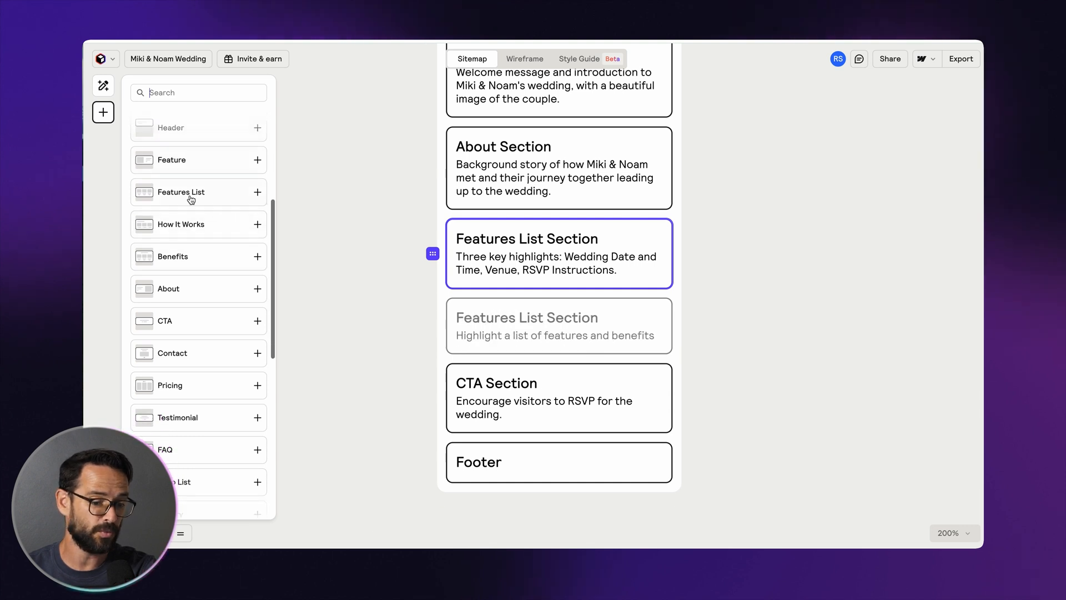
scroll(180, 257, "down", 4)
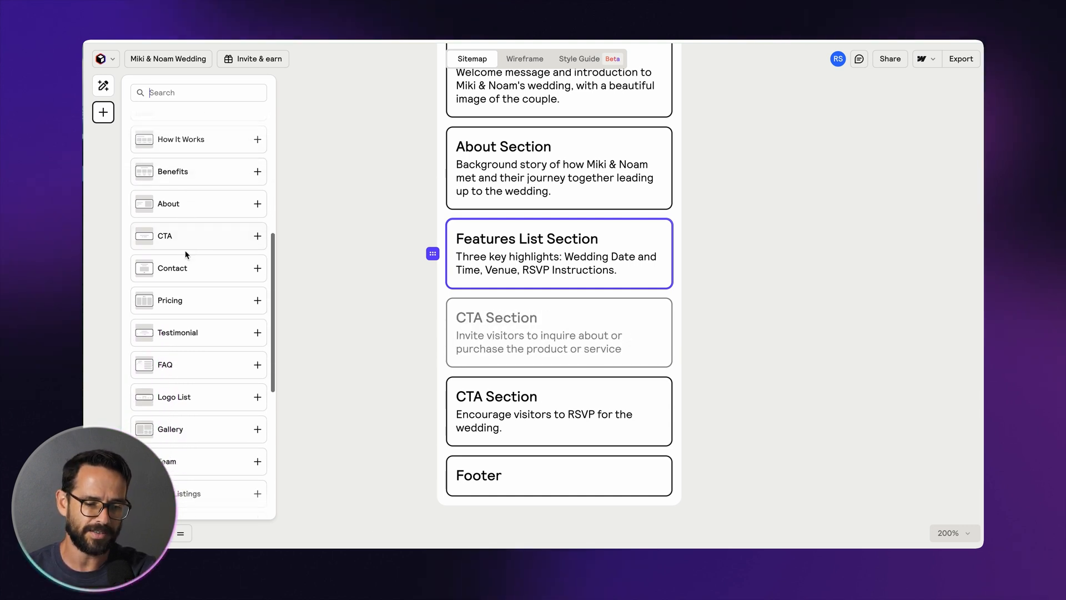
left_click(179, 376)
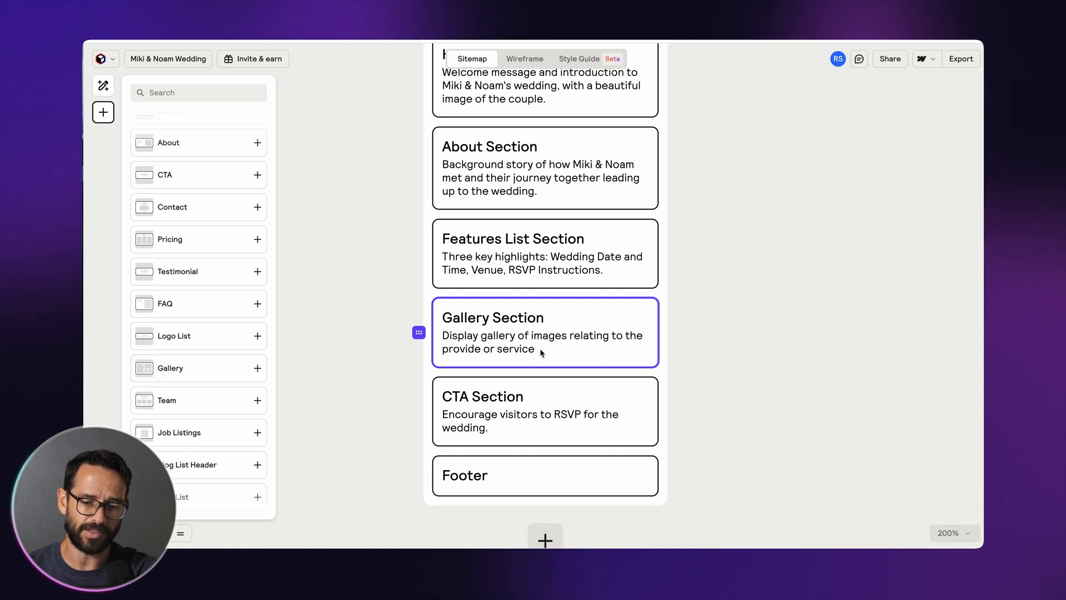
Reword the Gallery Section's description to "Display gallery of images of" followed by the couple's first names
left_click(478, 352)
left_click(511, 349)
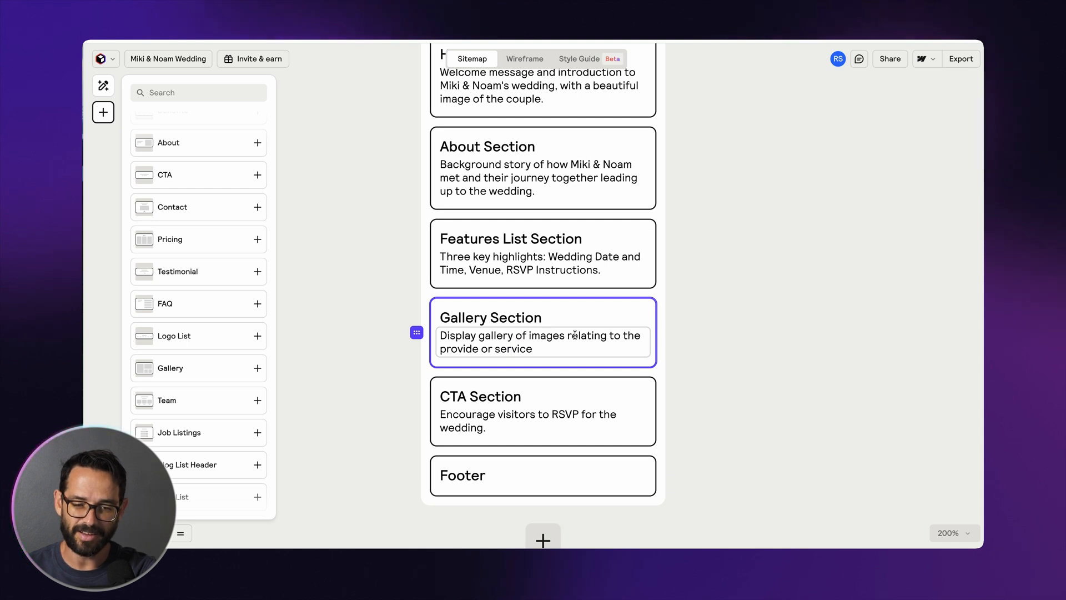
left_click_drag(568, 335, 579, 364)
type("of images of")
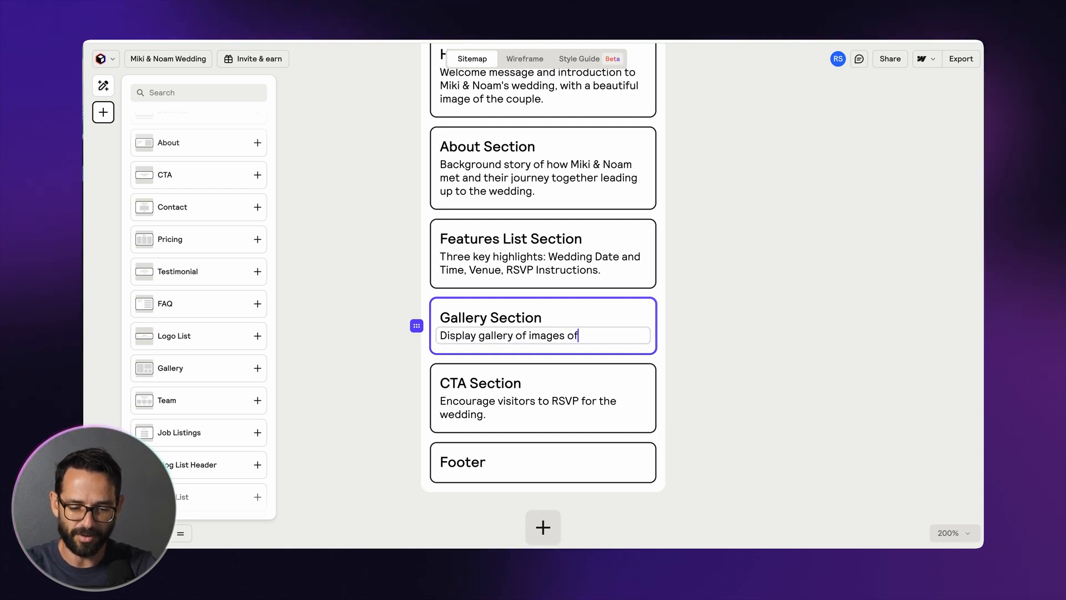
type(" Miki & Noam")
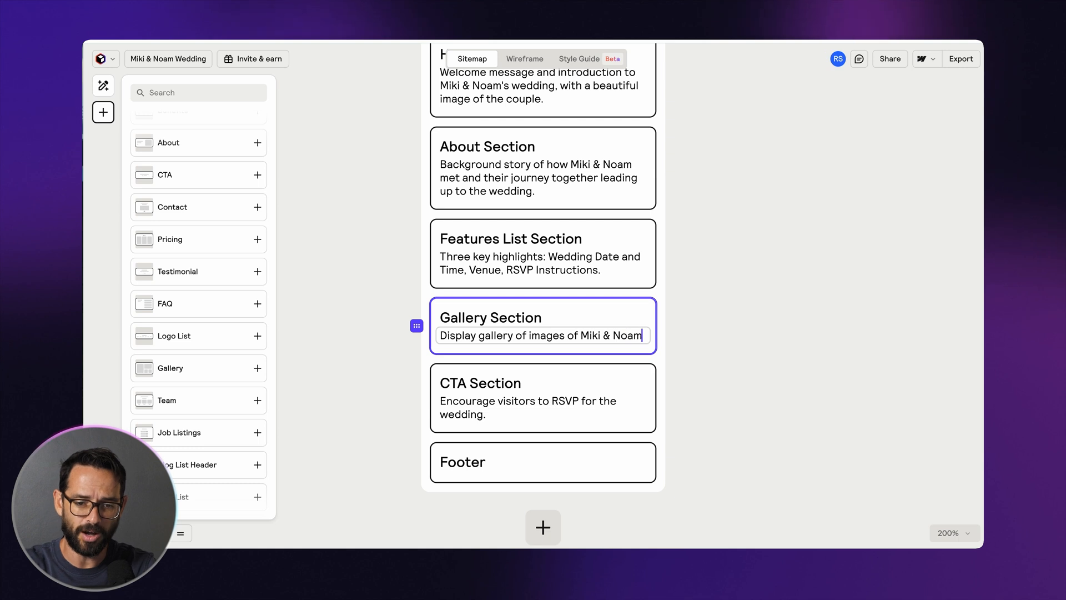
left_click(381, 248)
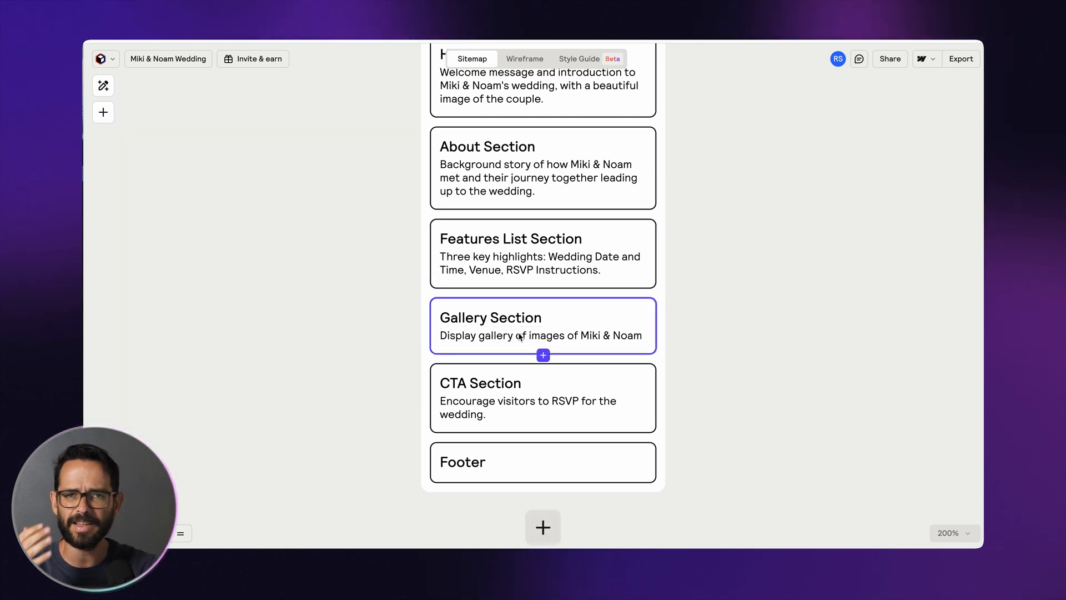
Add a Contact section to the Home page between the Gallery Section and the CTA Section
left_click(543, 356)
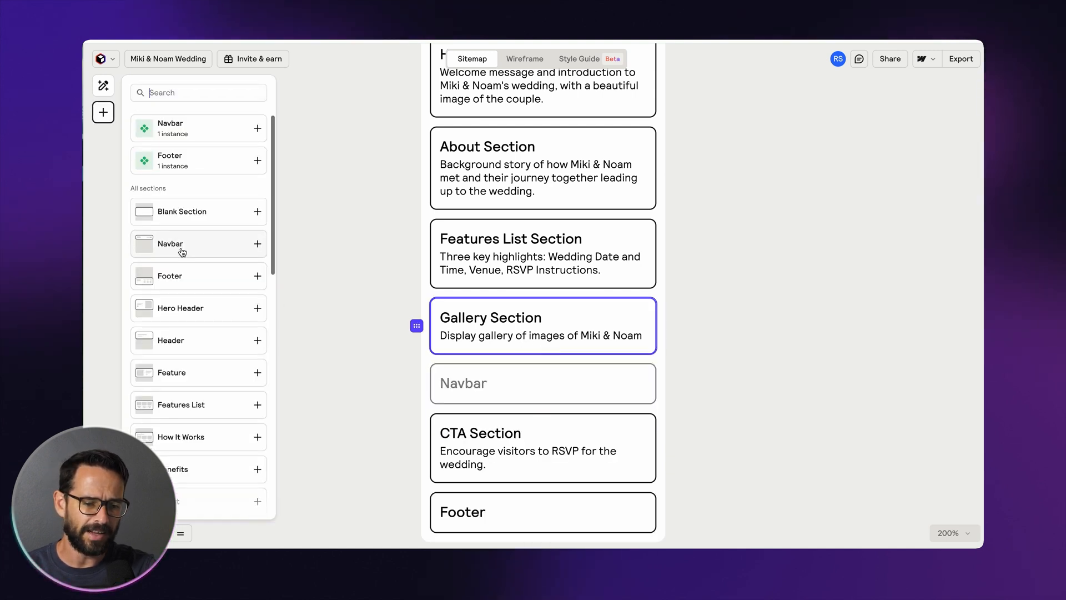
scroll(183, 253, "down", 10)
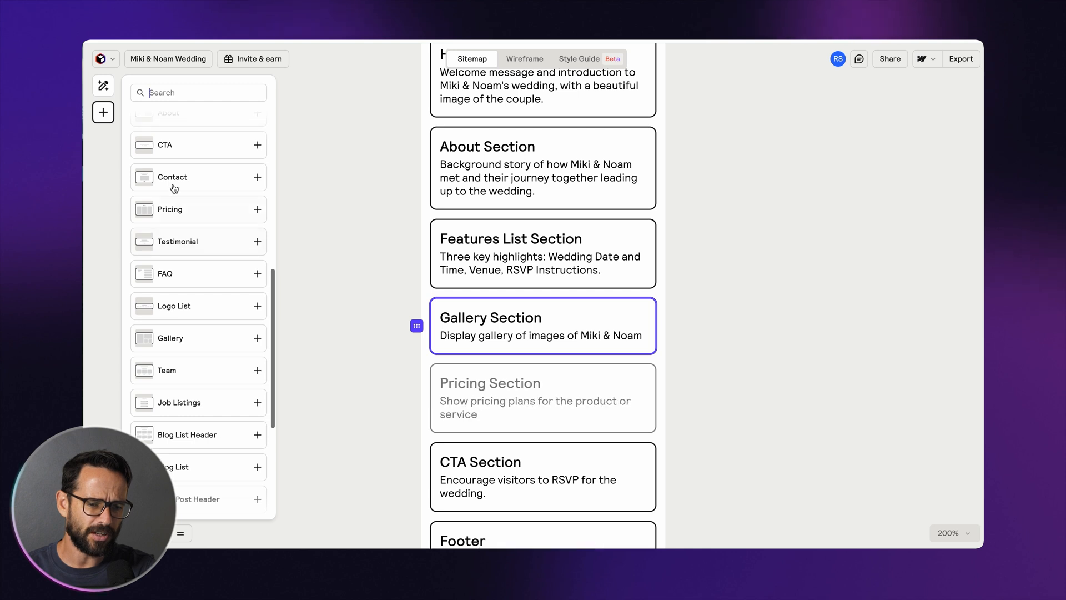
scroll(172, 338, "down", 3)
scroll(171, 347, "down", 4)
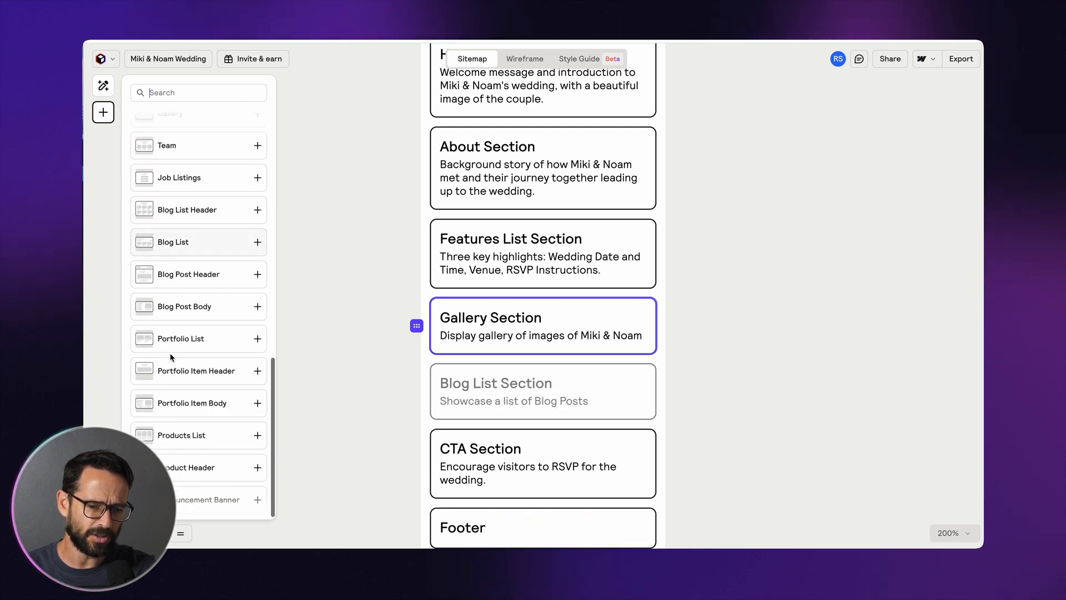
scroll(196, 430, "up", 8)
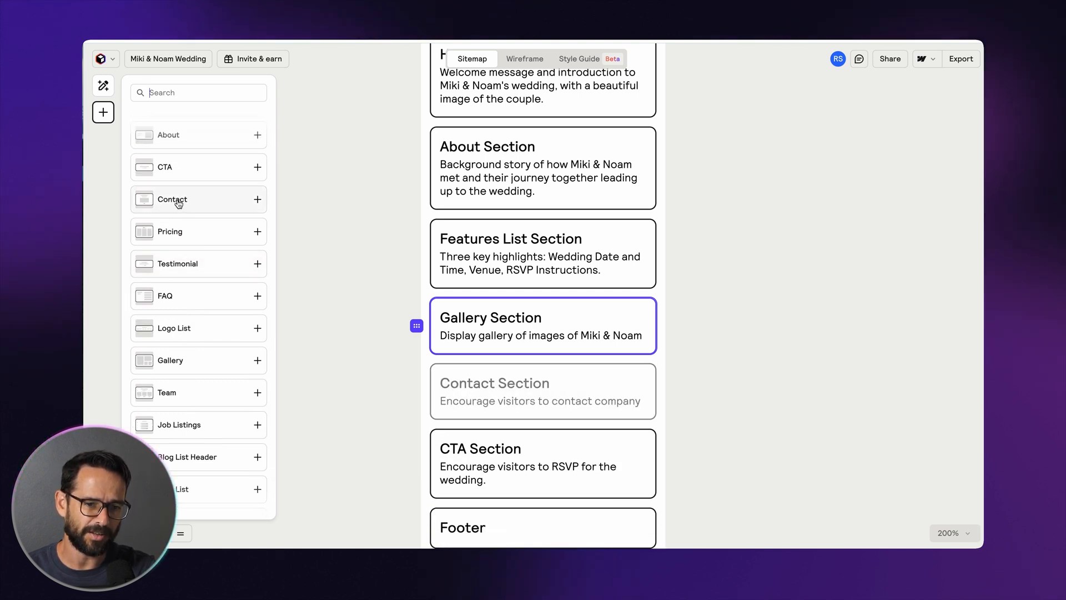
left_click(178, 203)
Retitle the new Contact section "About The Location" and set its description to "How To Get there"
left_click_drag(440, 384, 550, 383)
type("About The")
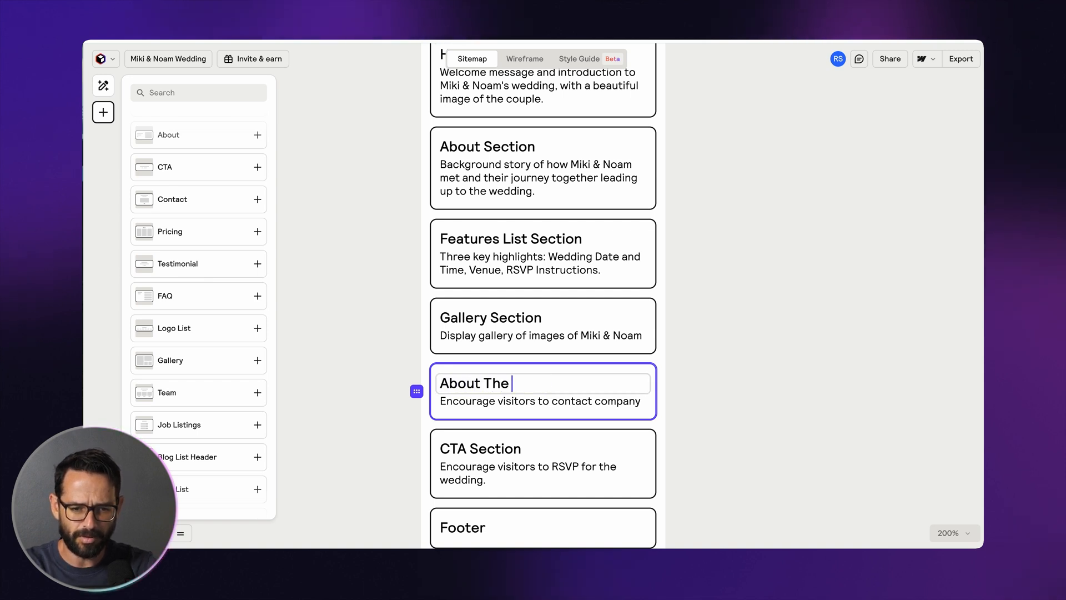
type(" Location")
key("Tab")
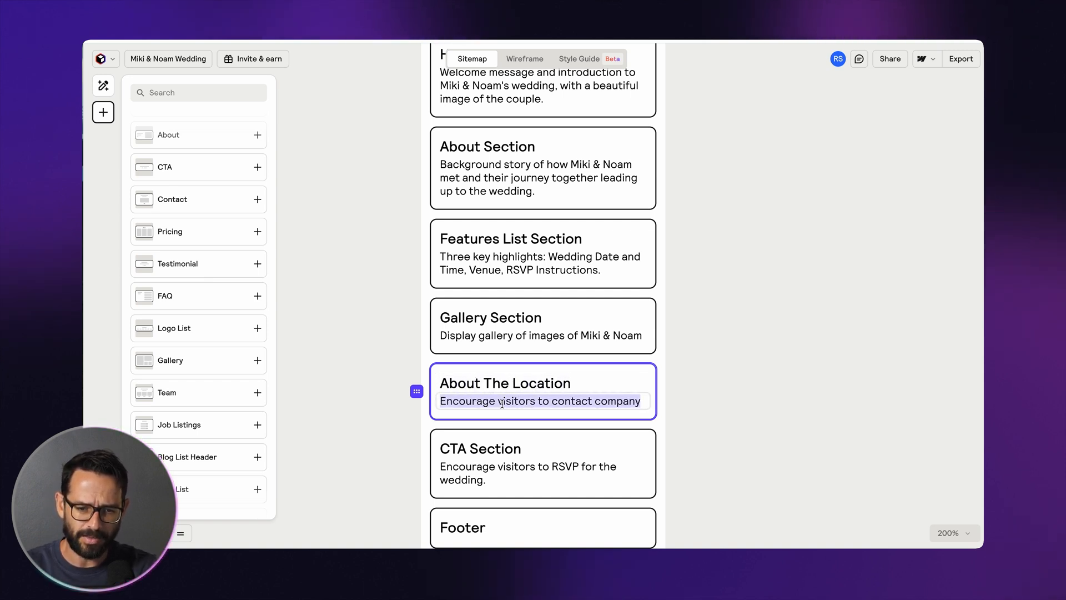
type("How To ")
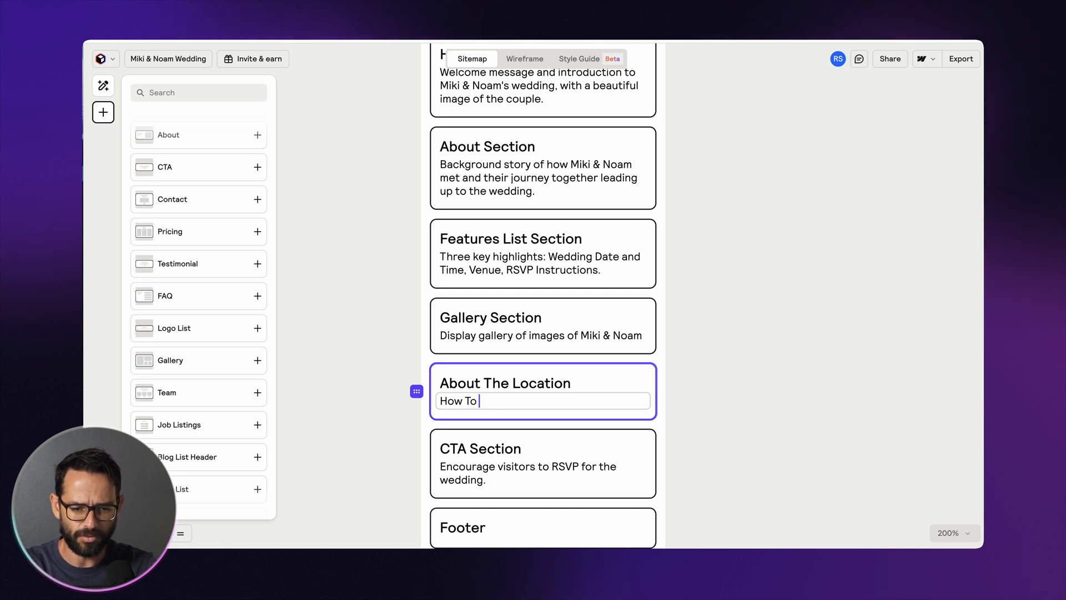
type("Get there")
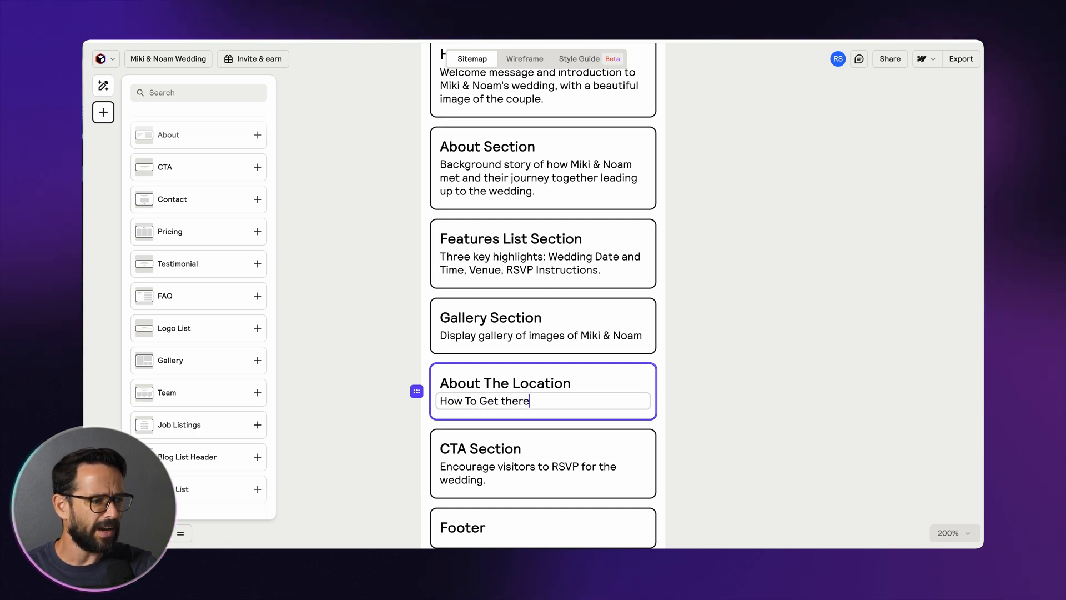
left_click(390, 322)
Review the Home page's complete section order and check the project's sharing options without changing them
scroll(588, 352, "up", 4)
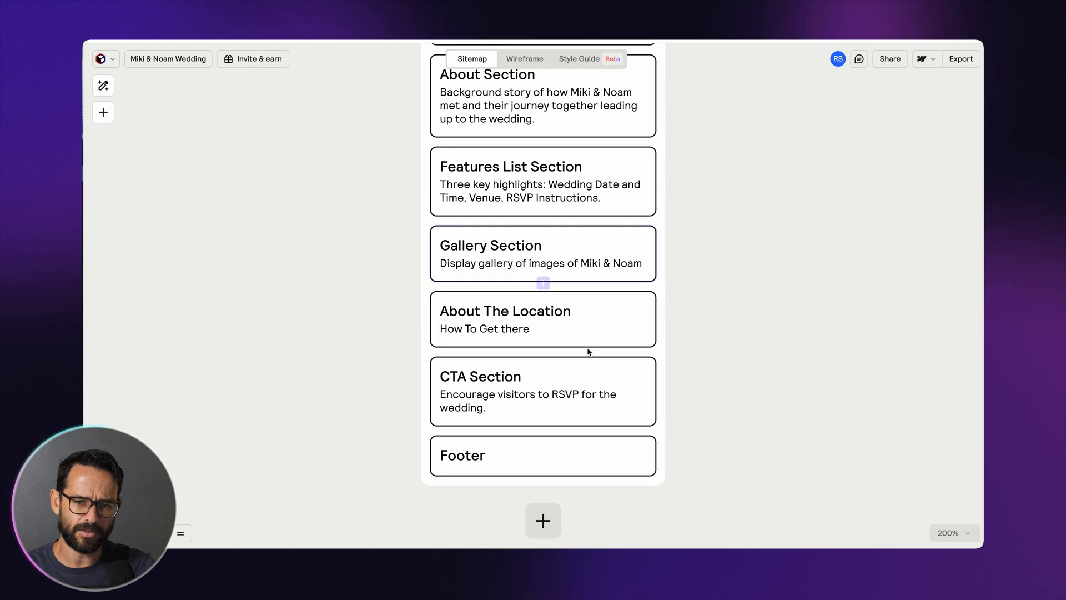
scroll(378, 243, "down", 1)
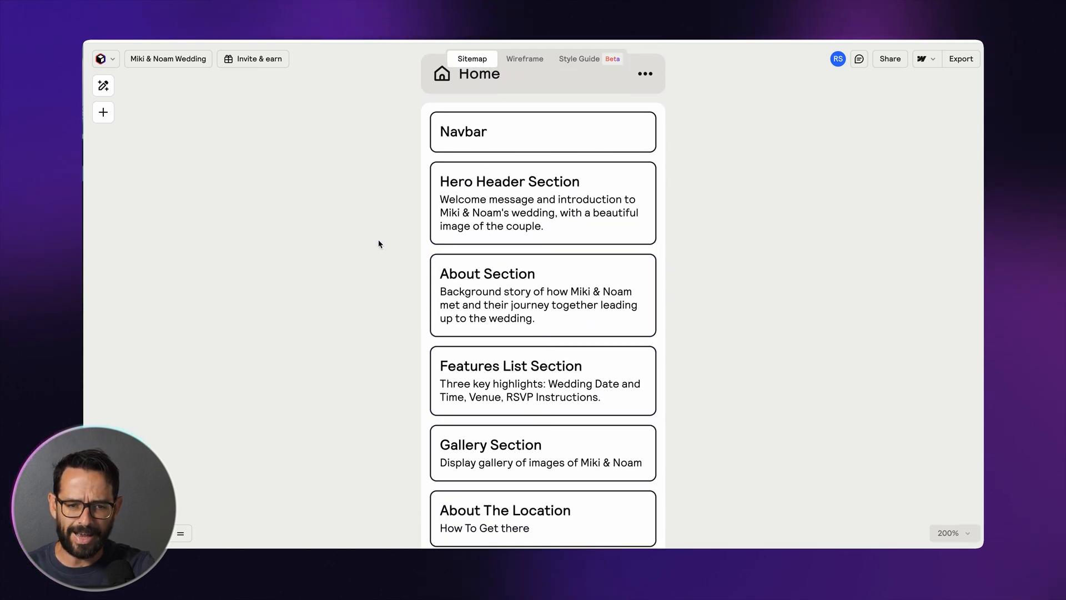
key("super+minus")
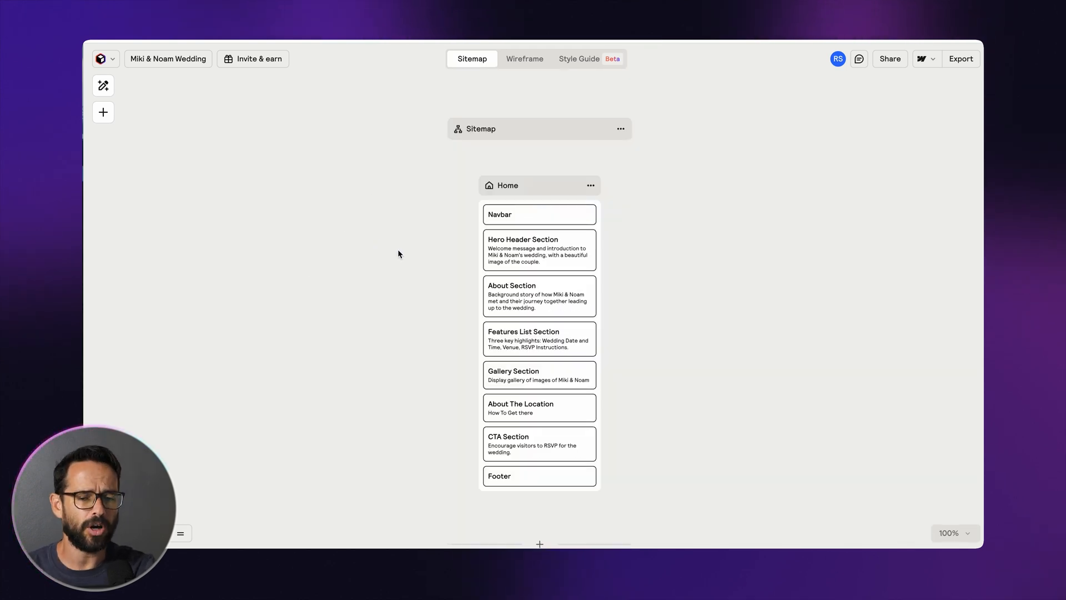
scroll(397, 250, "down", 1)
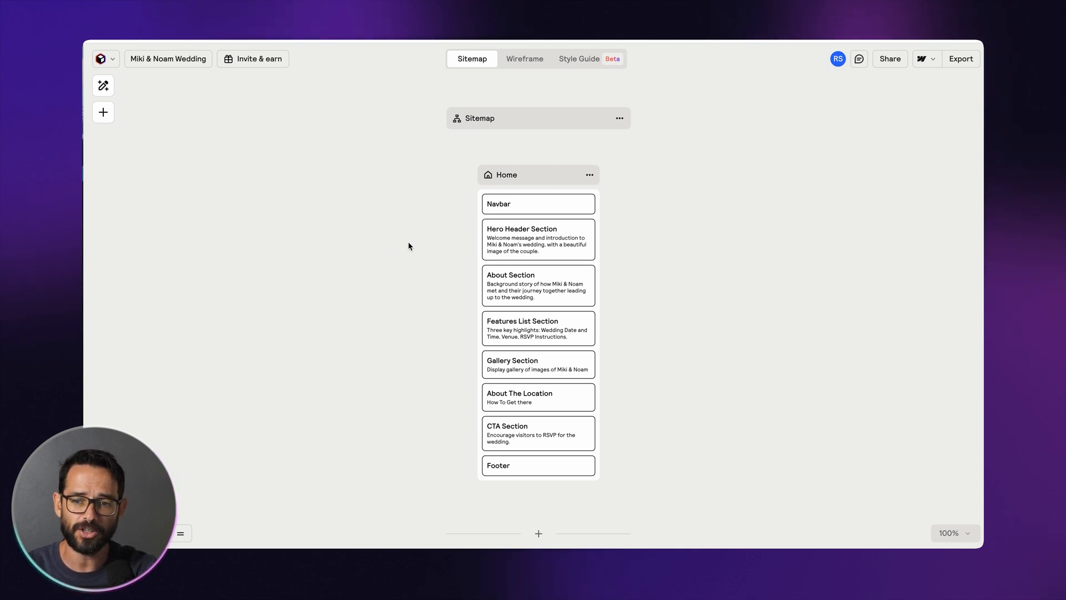
left_click(890, 61)
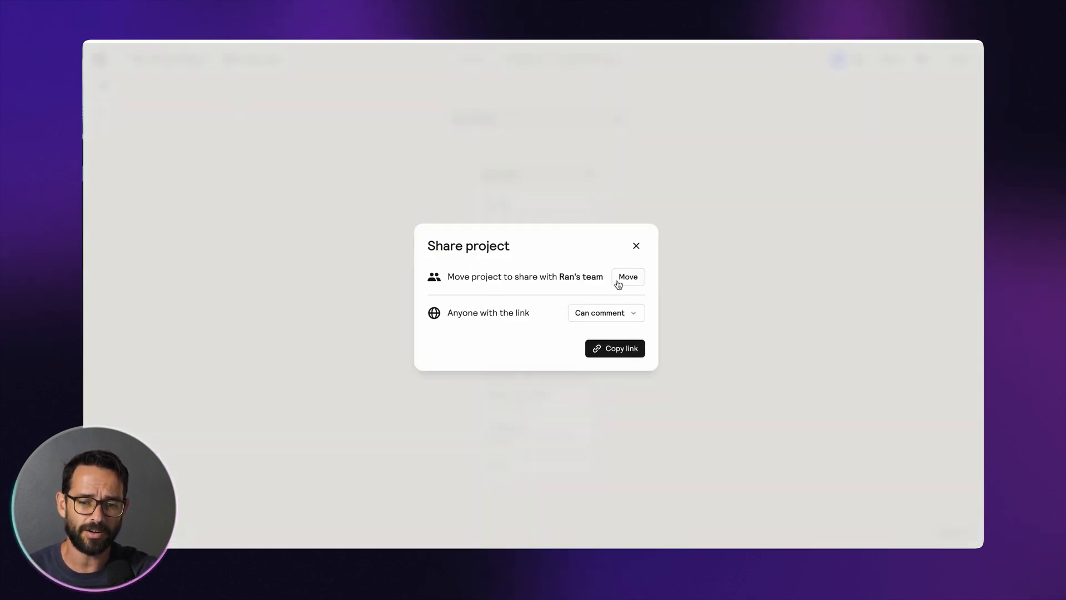
left_click(636, 246)
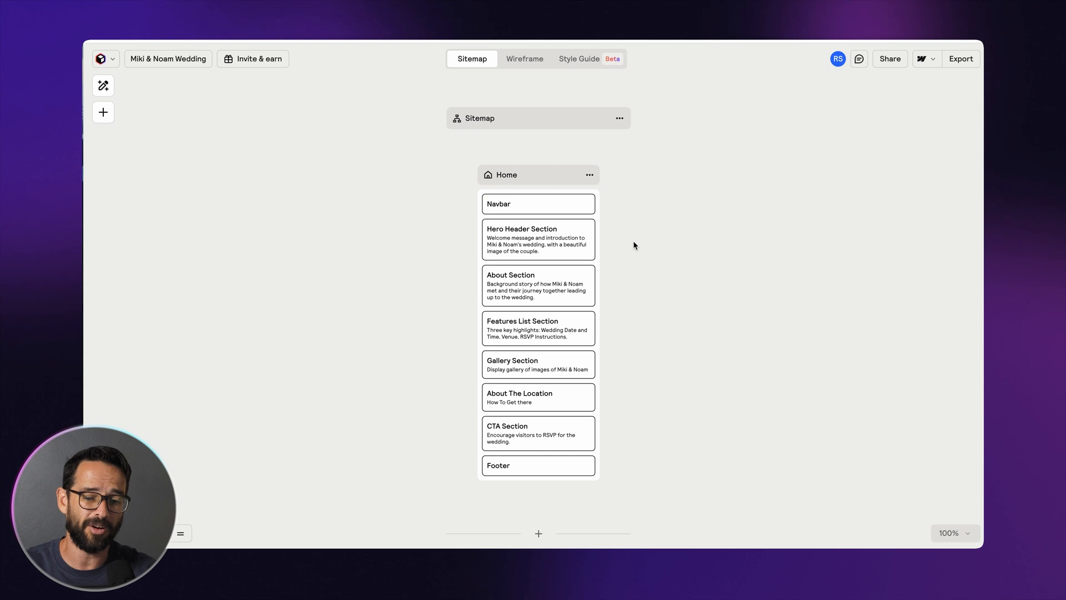
Switch from the sitemap to the wireframe view and look over the first sections of the generated Home page
scroll(332, 239, "down", 1)
scroll(332, 239, "right", 1)
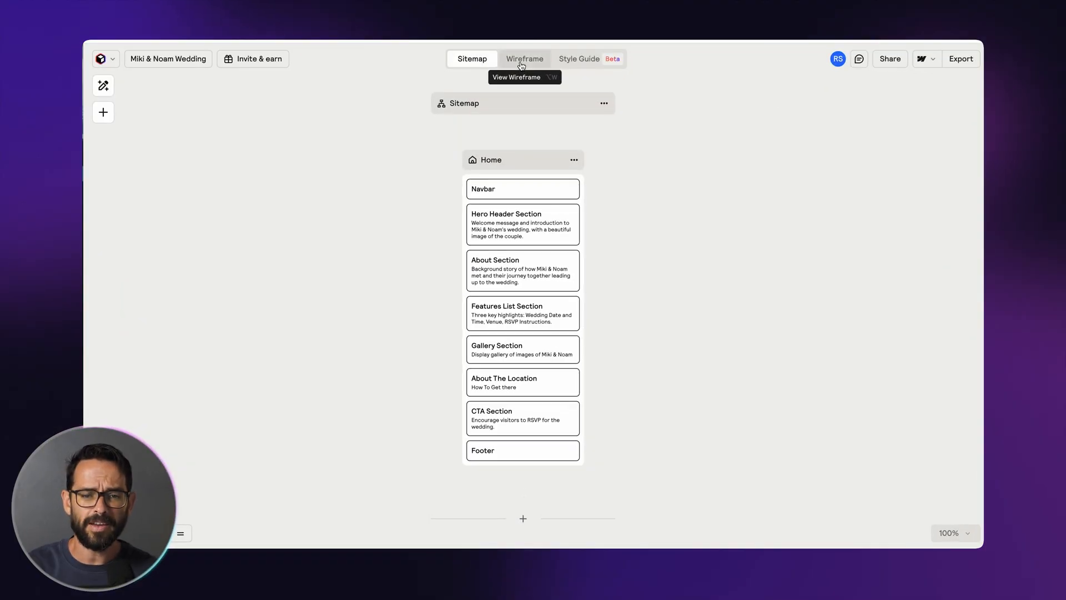
left_click(522, 66)
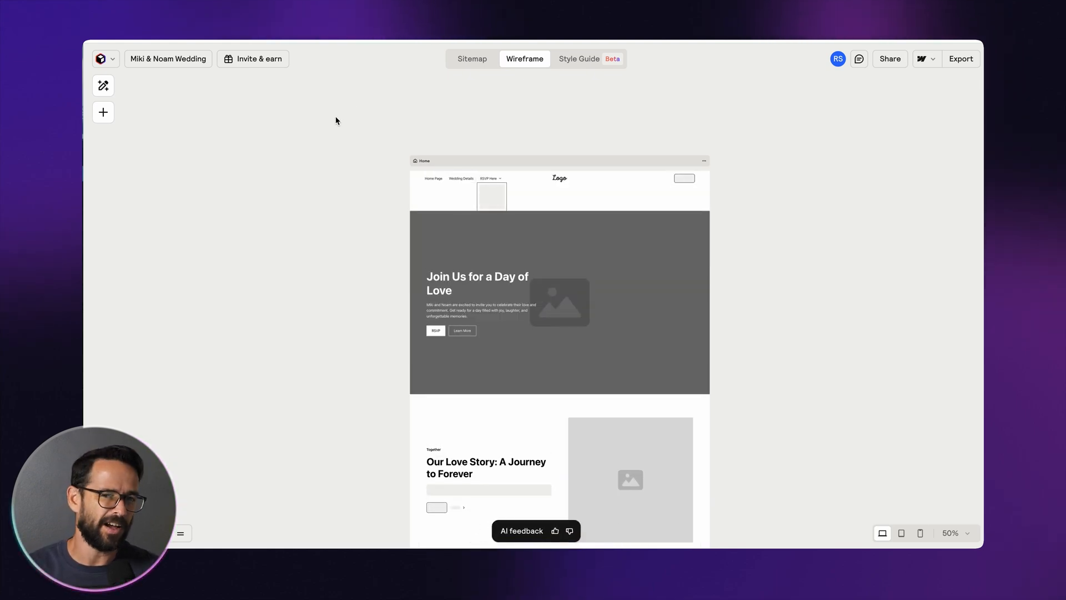
scroll(422, 195, "down", 3)
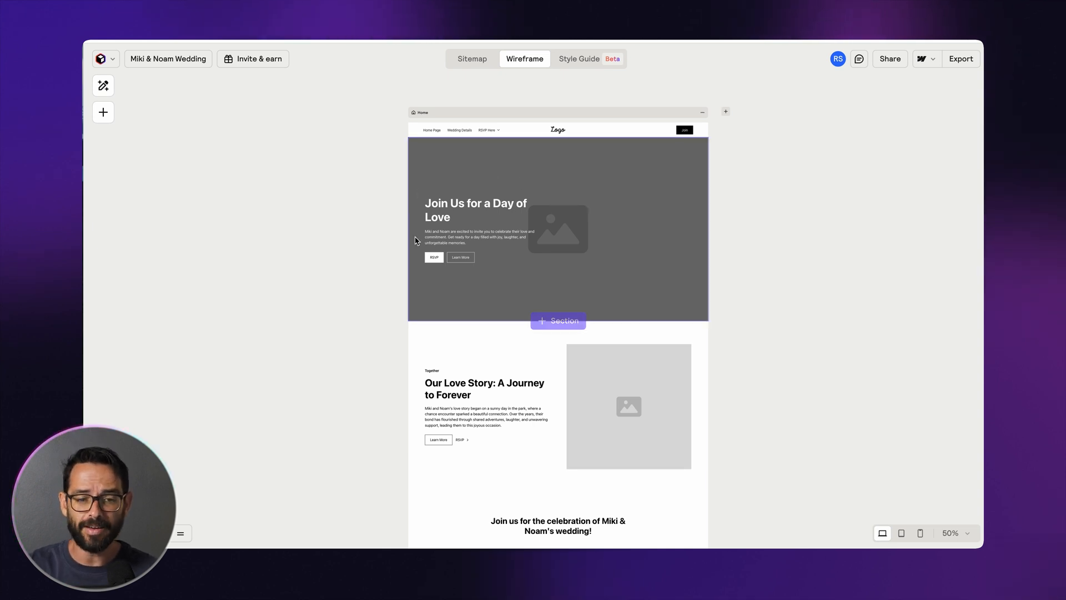
Examine the hero and love story sections of the Home wireframe up close, including whether the hero heading's text is editable
scroll(516, 228, "down", 3)
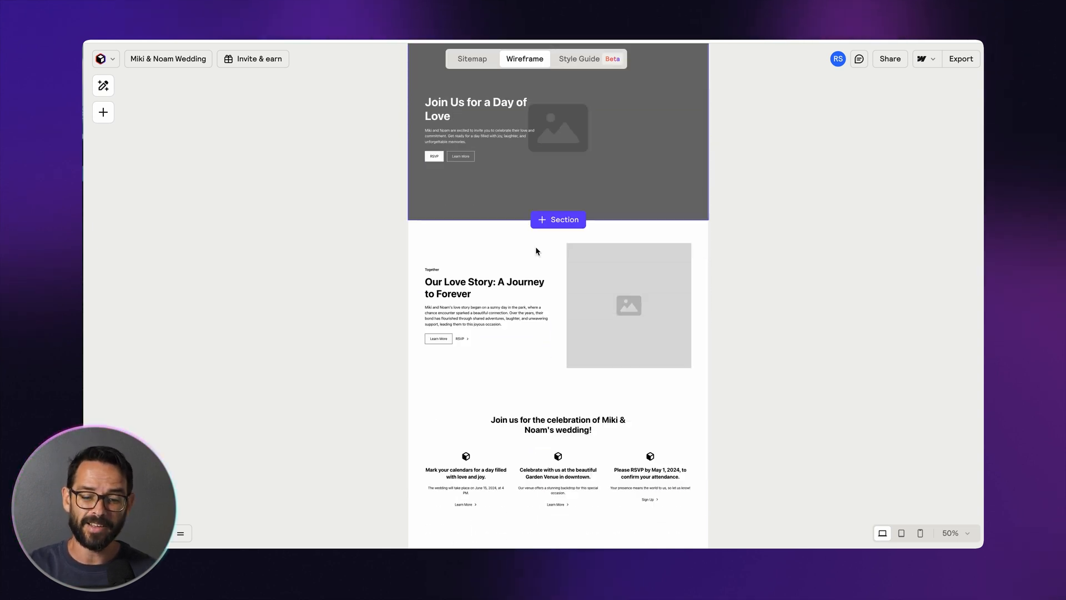
scroll(533, 250, "up", 3)
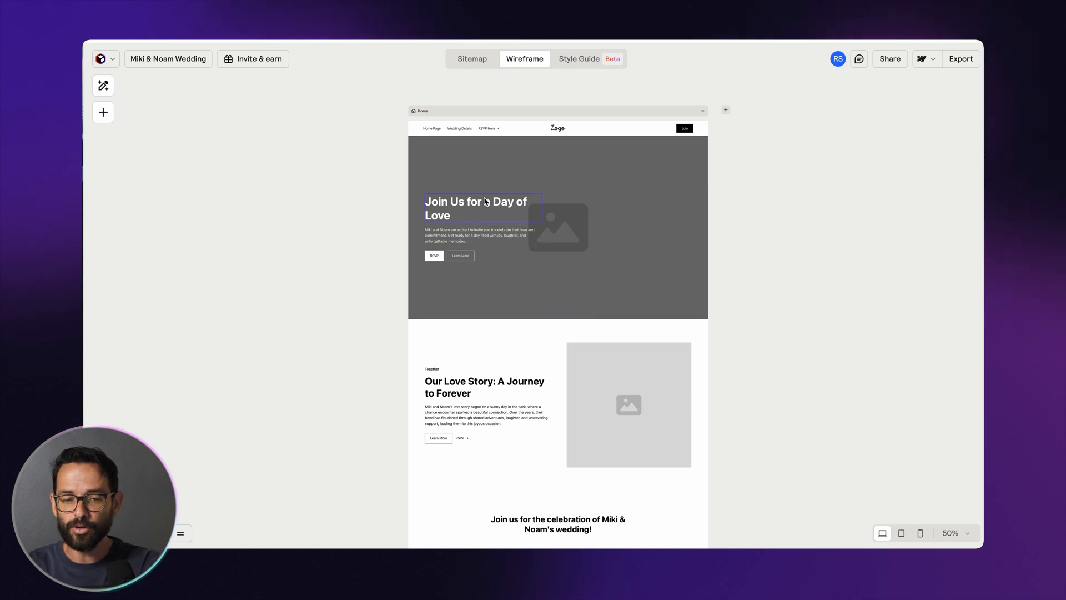
key("shift+0")
scroll(603, 211, "up", 1)
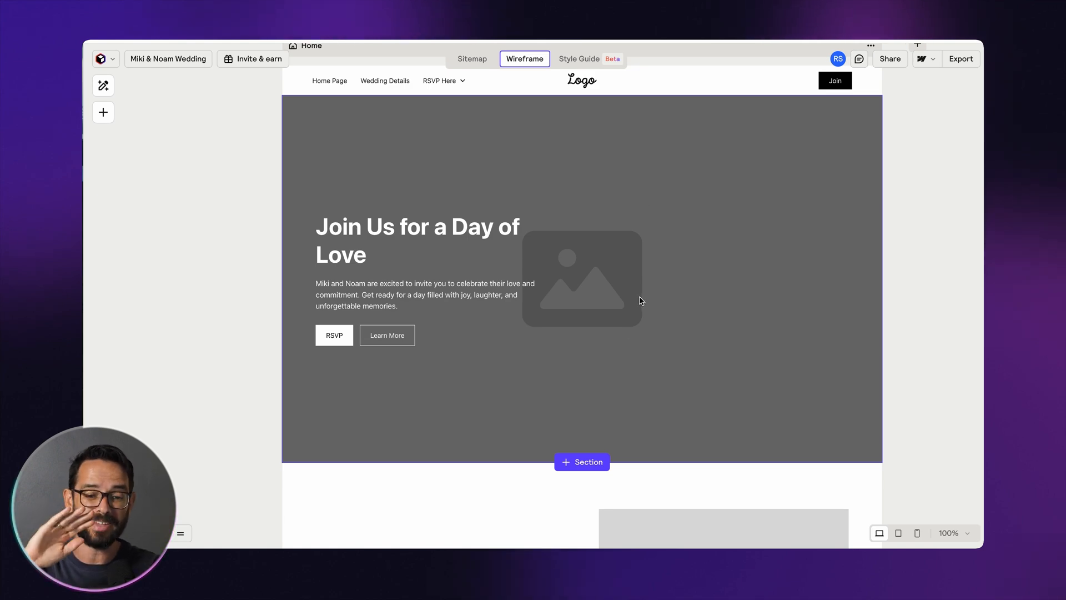
scroll(629, 243, "down", 5)
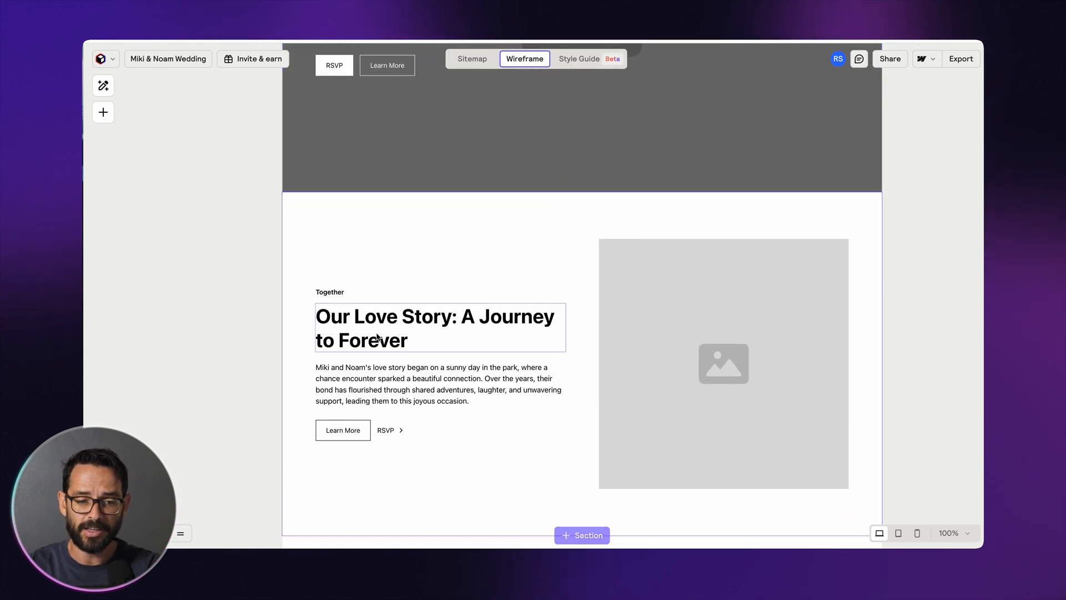
scroll(677, 353, "up", 5)
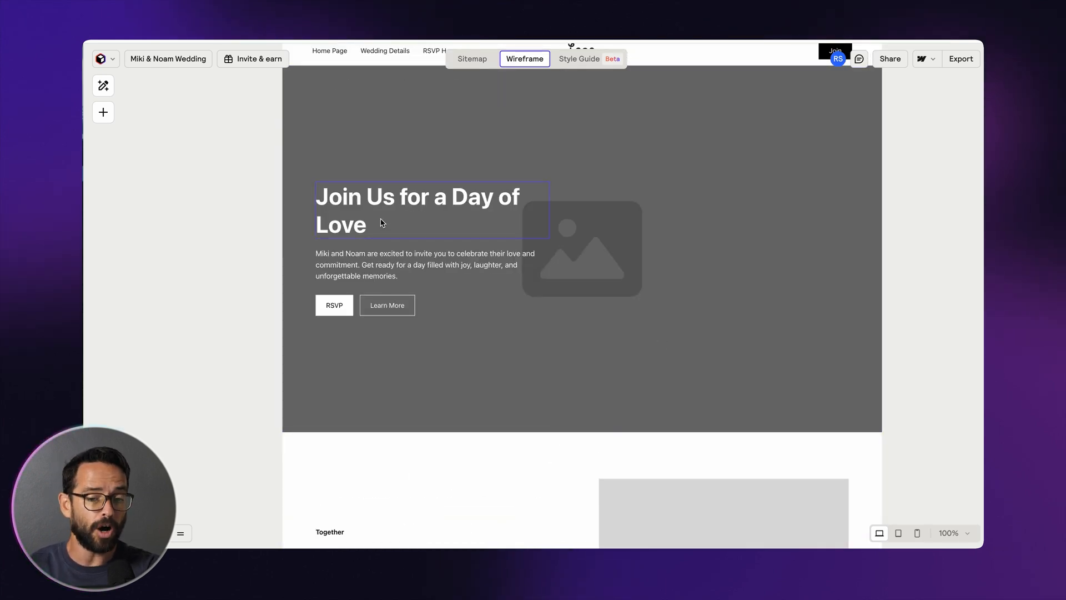
double_click(326, 211)
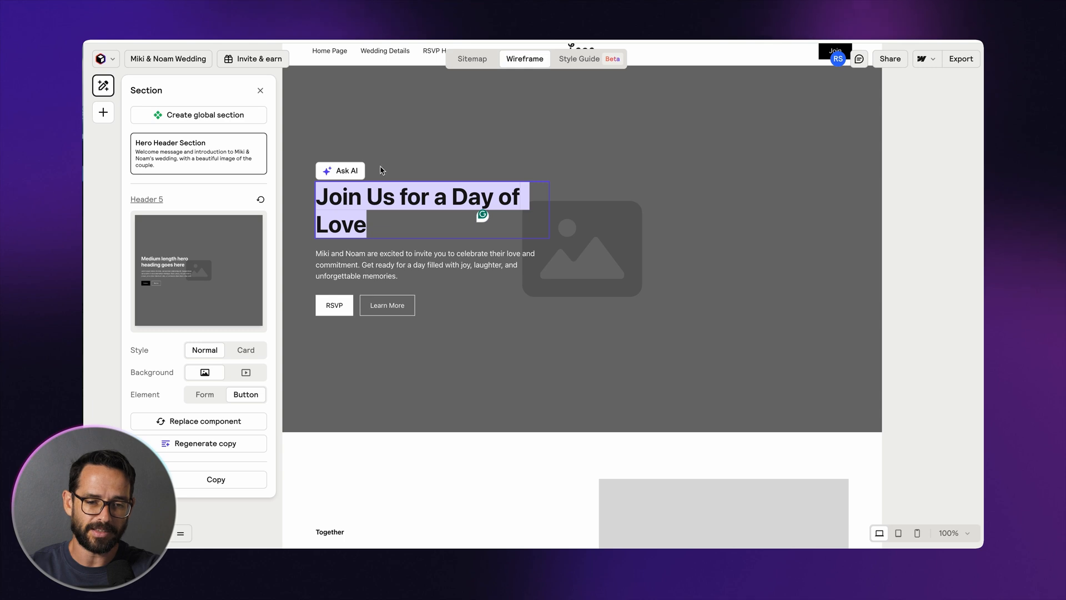
left_click(331, 129)
scroll(335, 136, "left", 1)
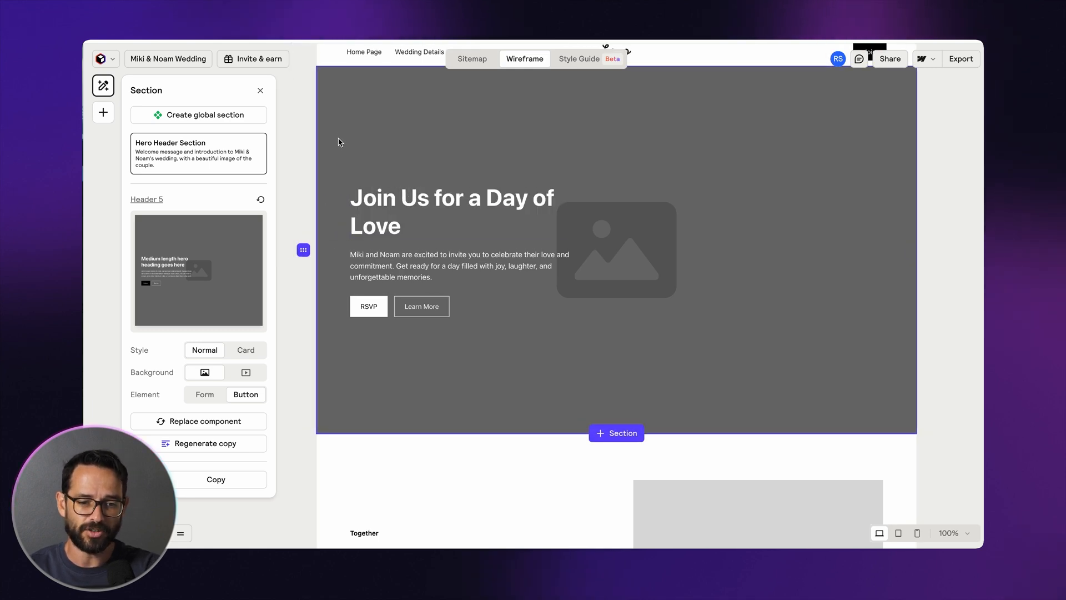
left_click(303, 140)
scroll(396, 162, "up", 2)
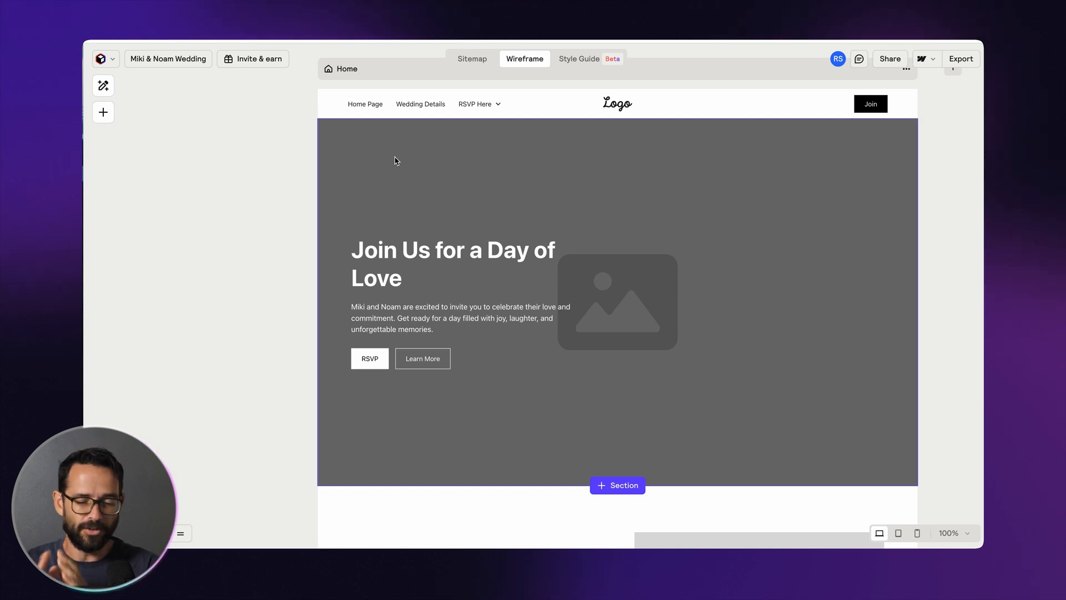
Look over the whole Home page wireframe down to the footer, including the location map and closing call to action
scroll(388, 162, "right", 1)
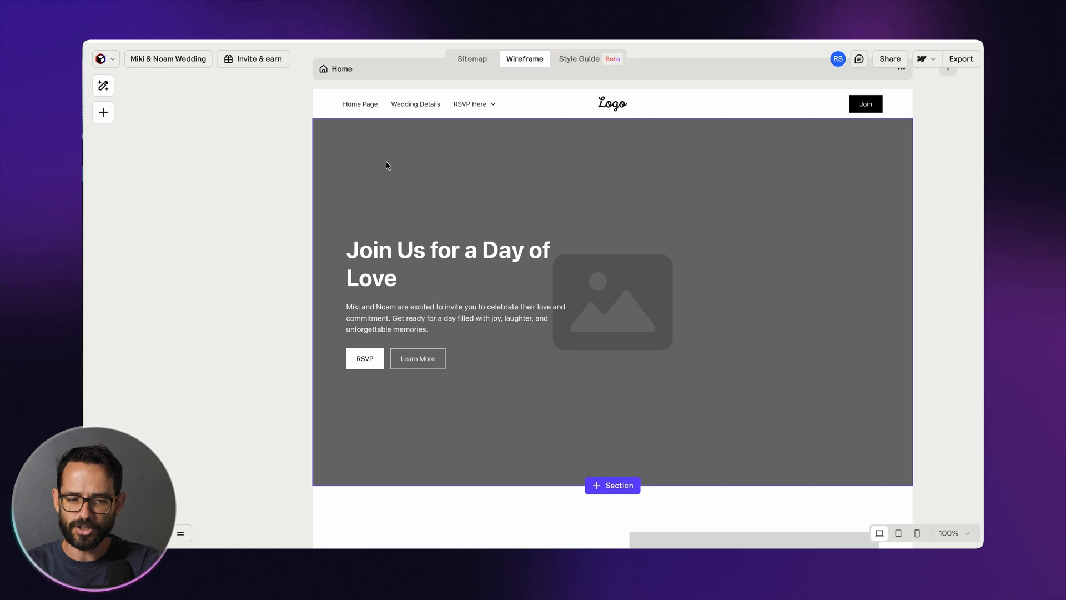
key("ctrl+minus")
scroll(395, 193, "down", 10)
scroll(397, 198, "down", 5)
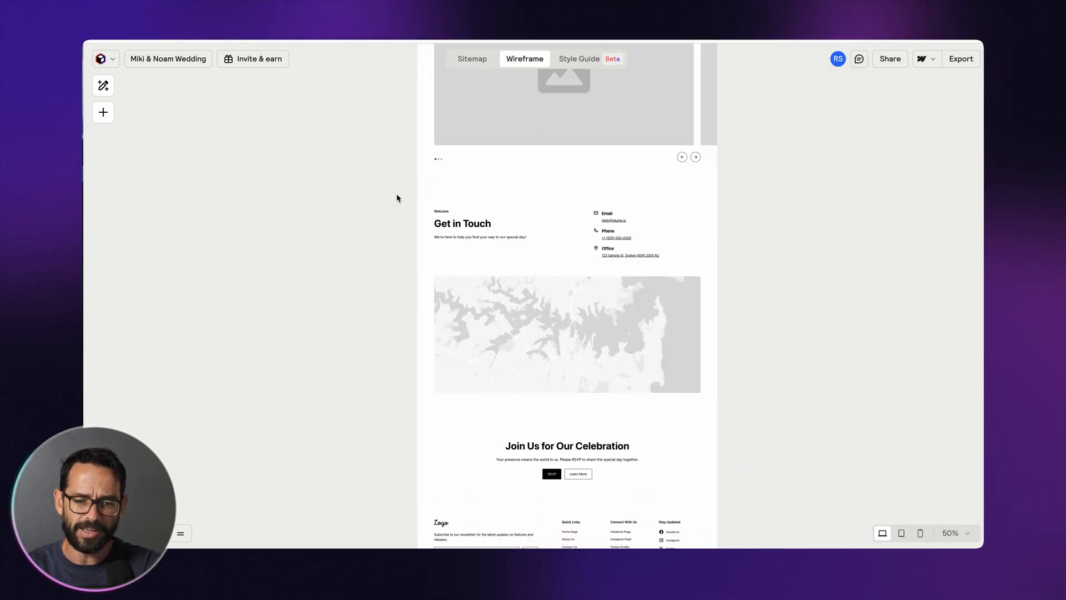
scroll(397, 198, "up", 15)
Replace the Home page's navigation bar component with the Navbar 2 layout
key("ctrl+plus")
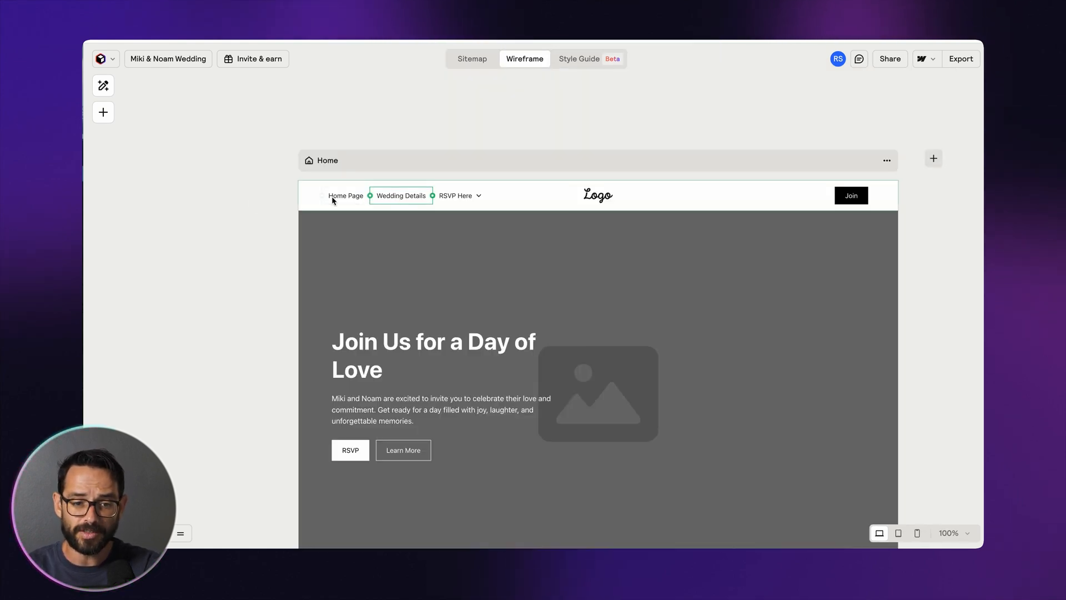
scroll(249, 198, "down", 1)
left_click(511, 150)
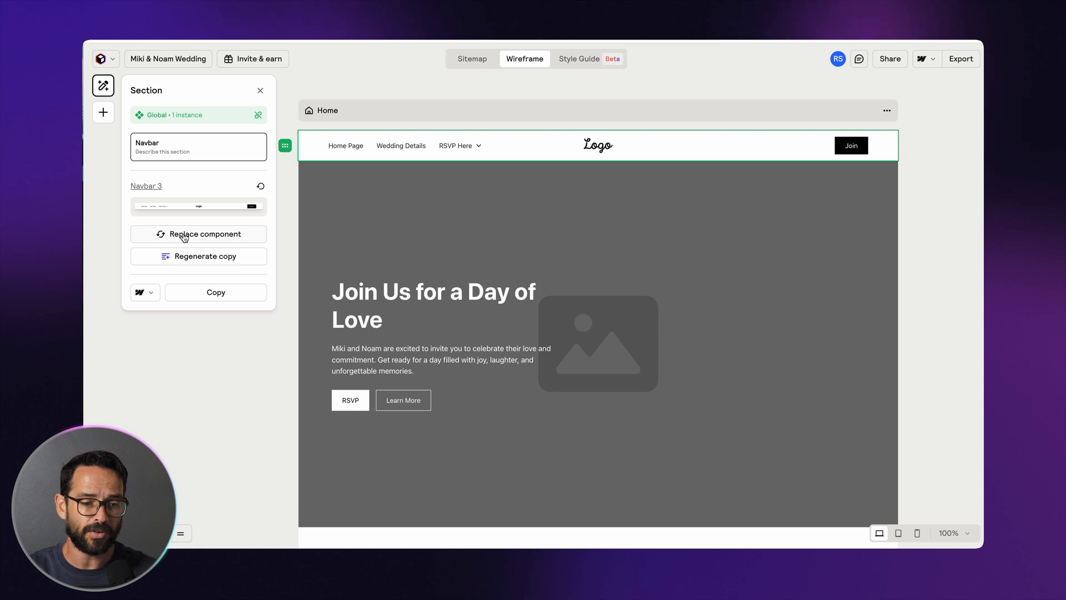
left_click(212, 236)
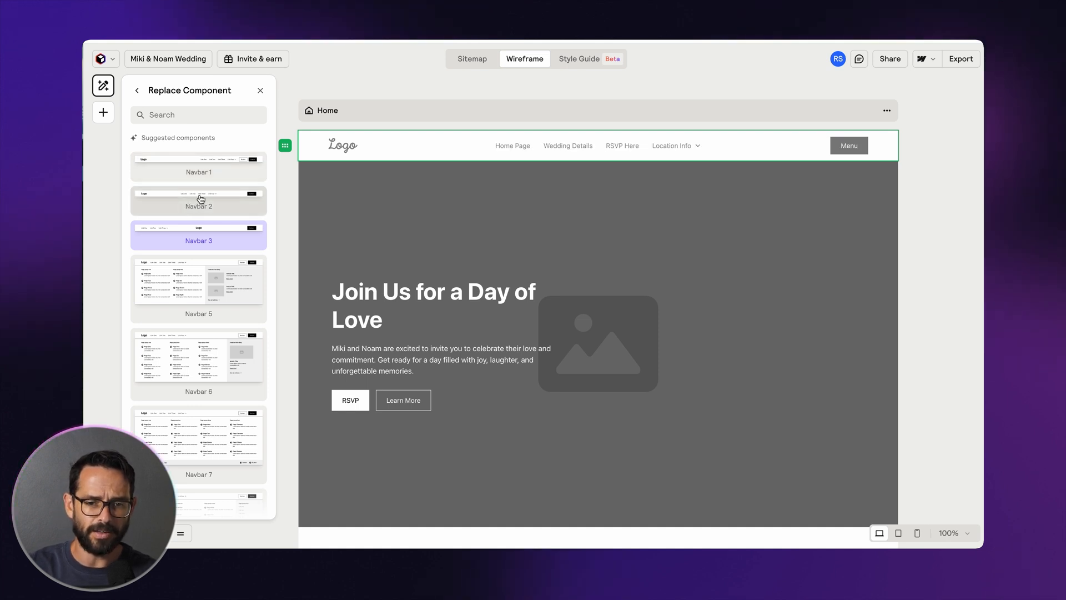
left_click(200, 199)
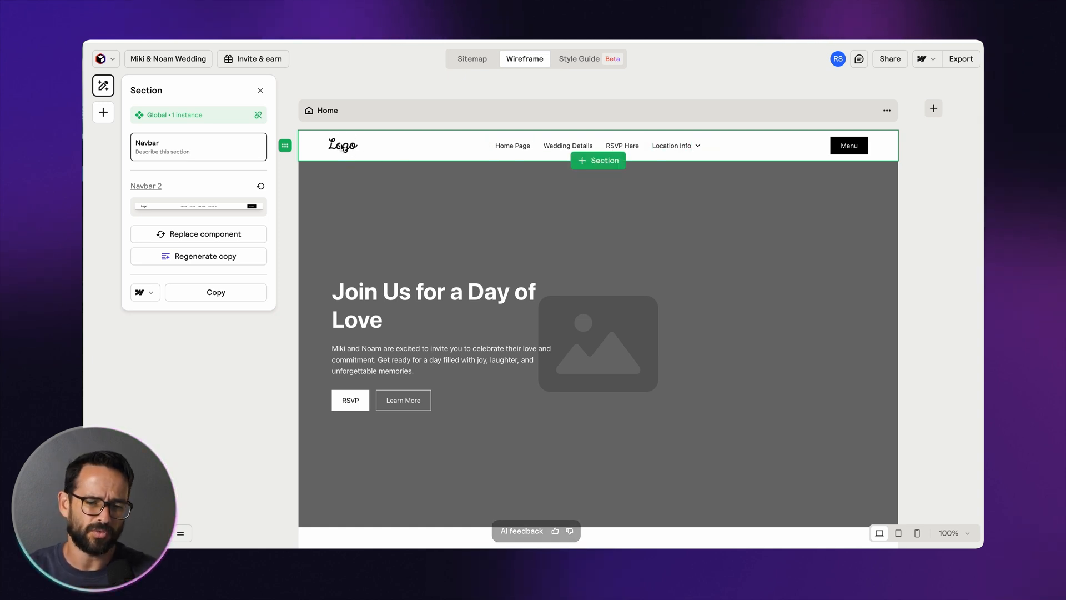
Change the label of the navigation bar's black button to "RSVP"
double_click(845, 147)
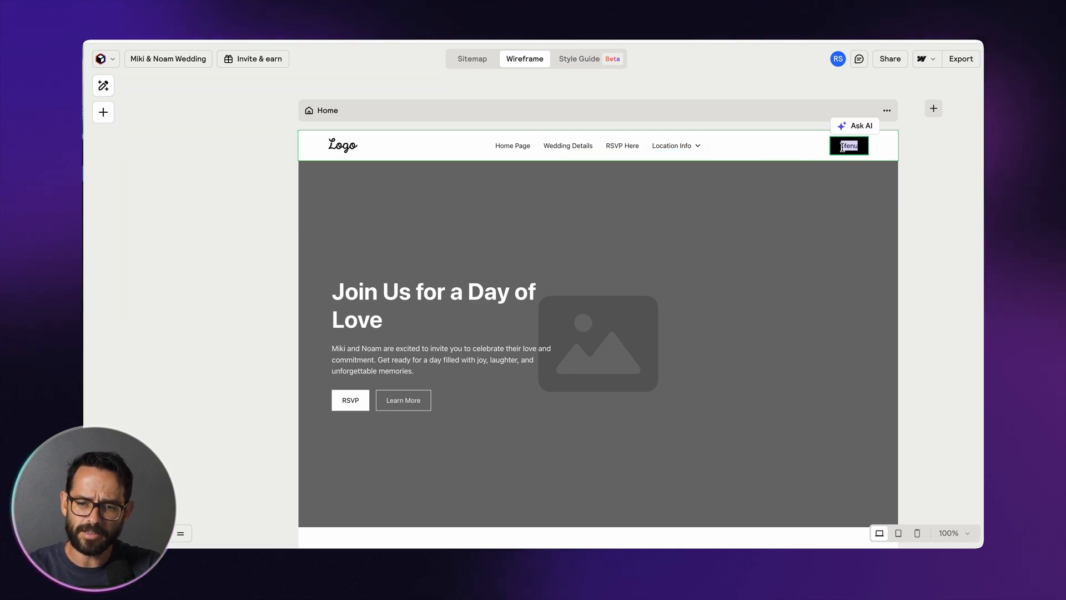
type("RSVP")
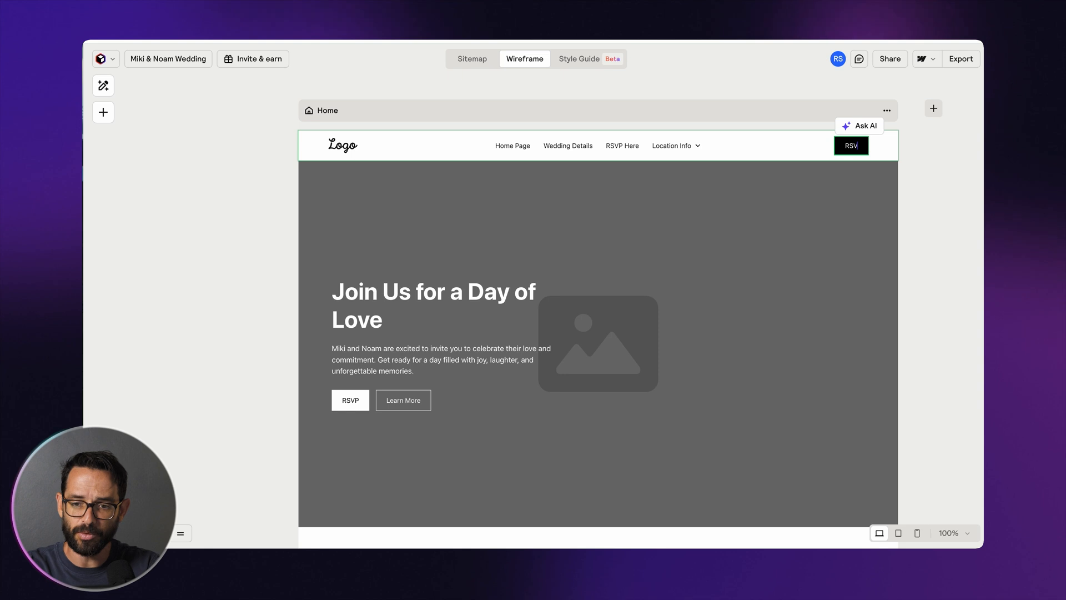
left_click(788, 145)
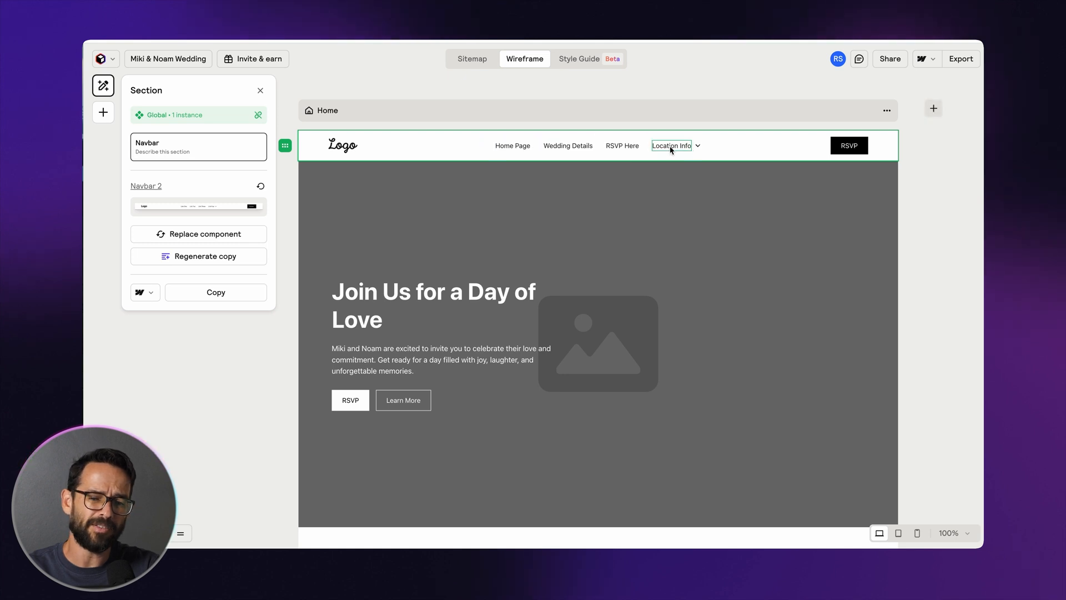
Rename the navbar's Home Page link to "Event Details" and its Wedding Details link to "Location"
double_click(516, 146)
type("Event")
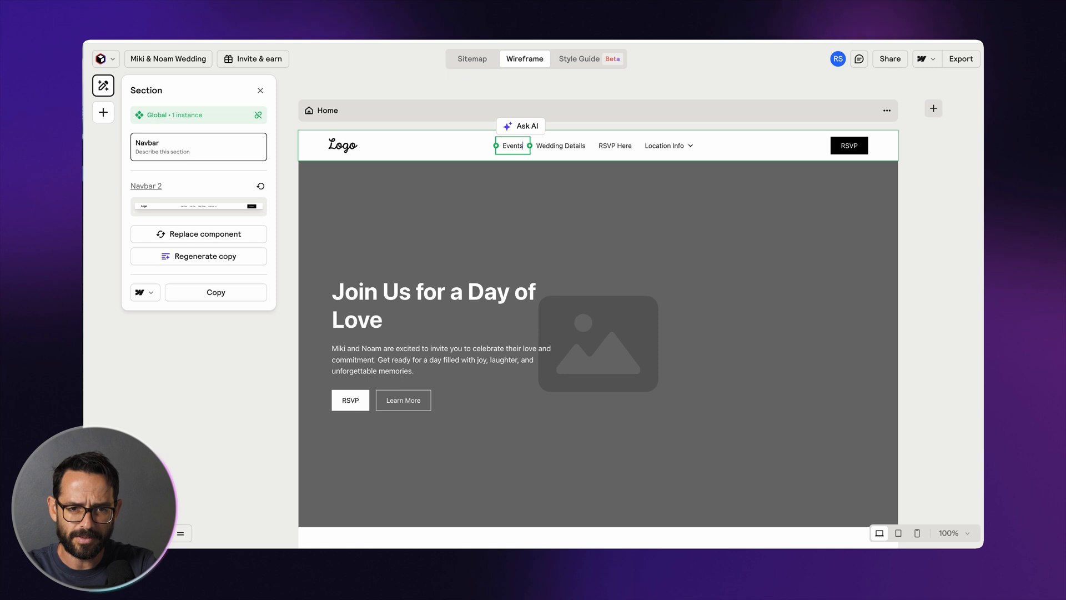
type(" Detail")
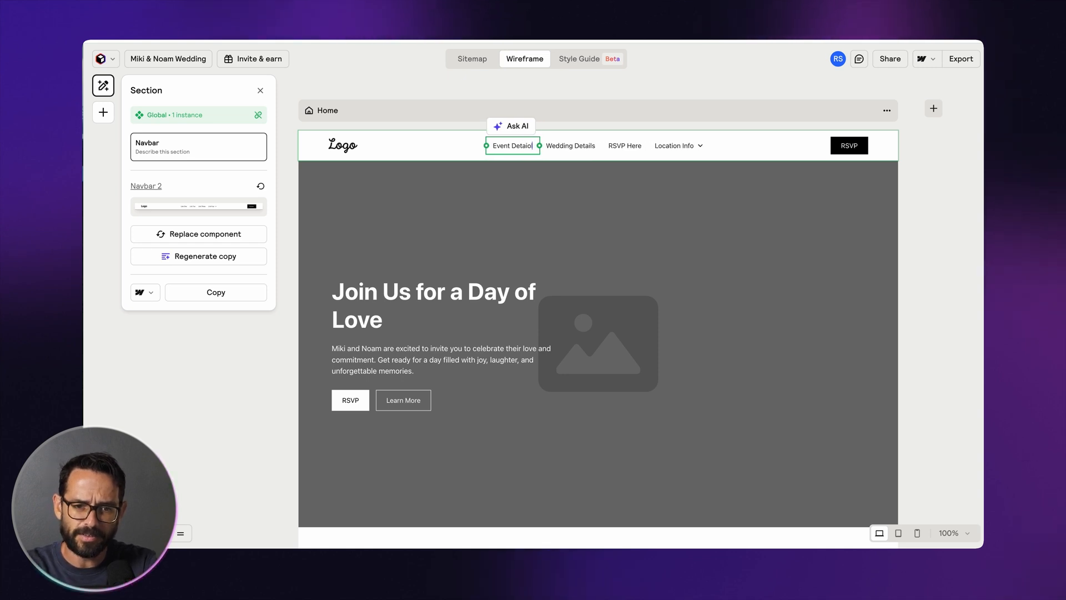
type("s")
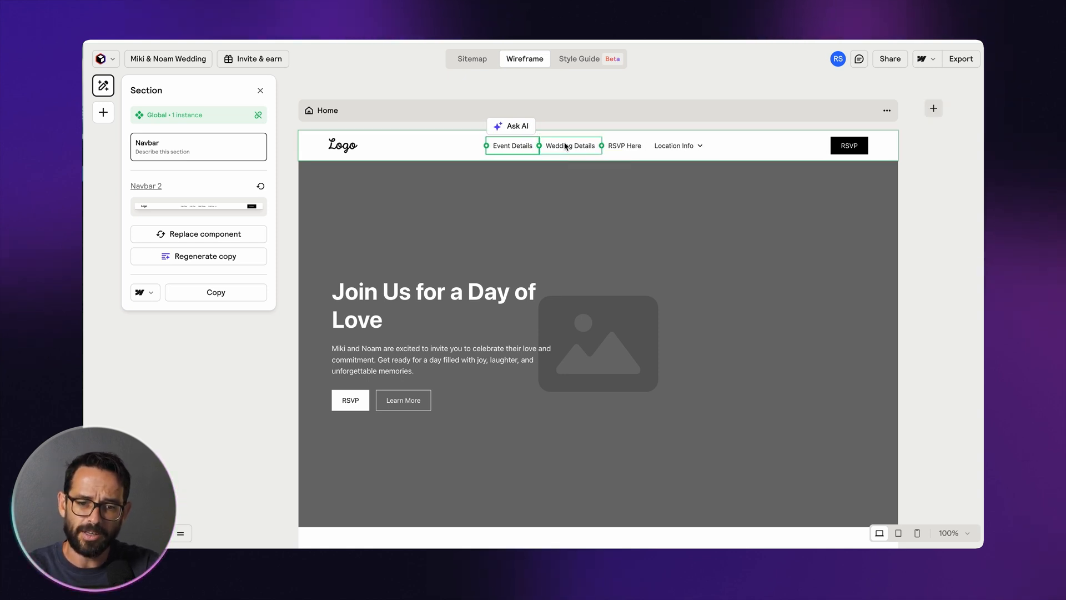
double_click(571, 145)
type("Location")
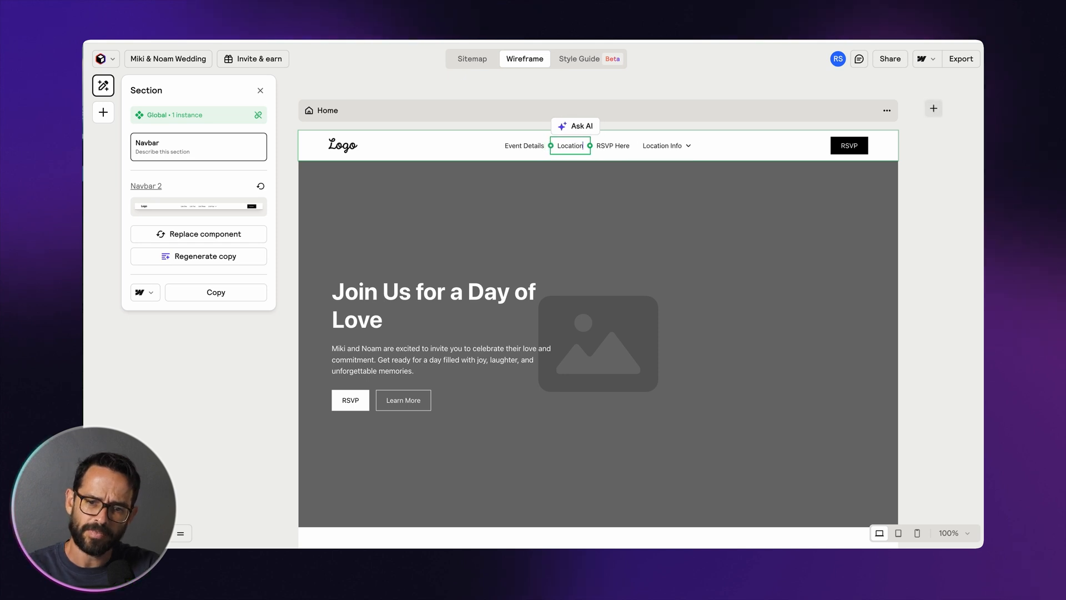
Rename the navbar's RSVP Here link to "Story" and move it ahead of the Event Details link
left_click(624, 146)
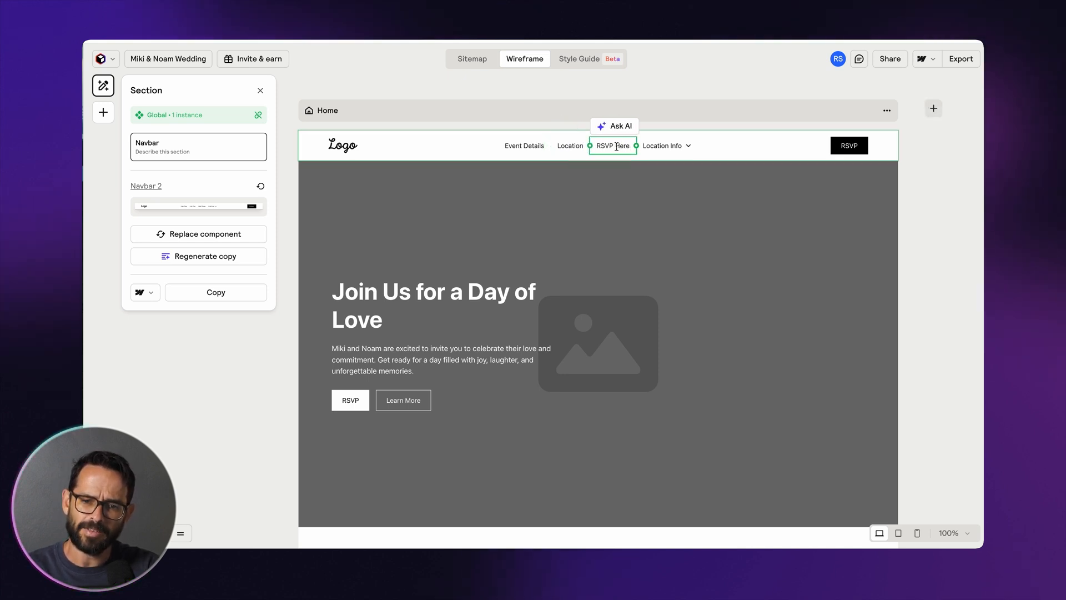
double_click(608, 148)
type("Story")
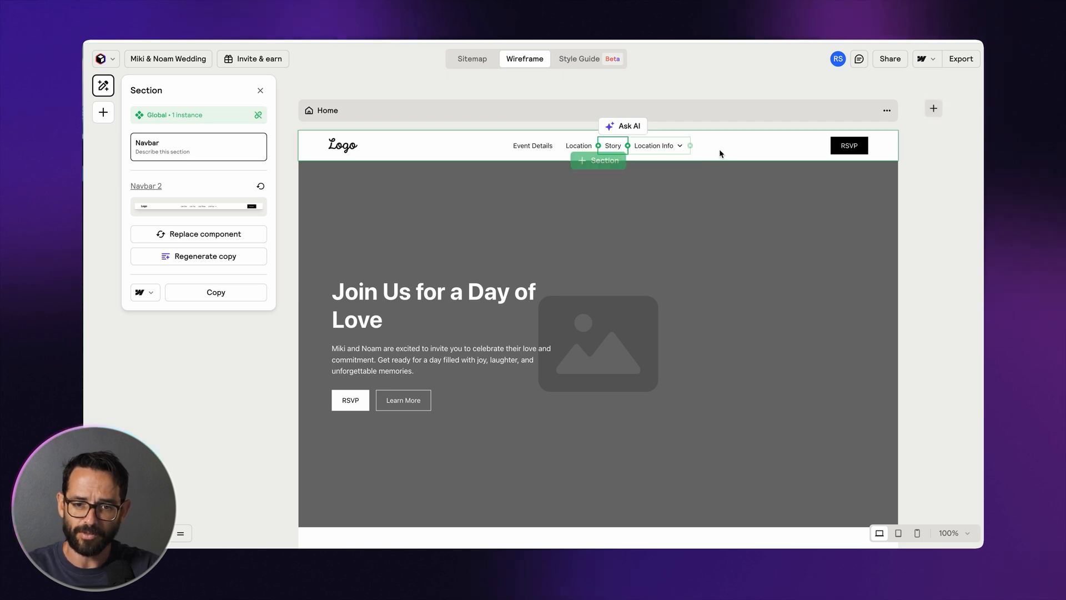
key("Tab")
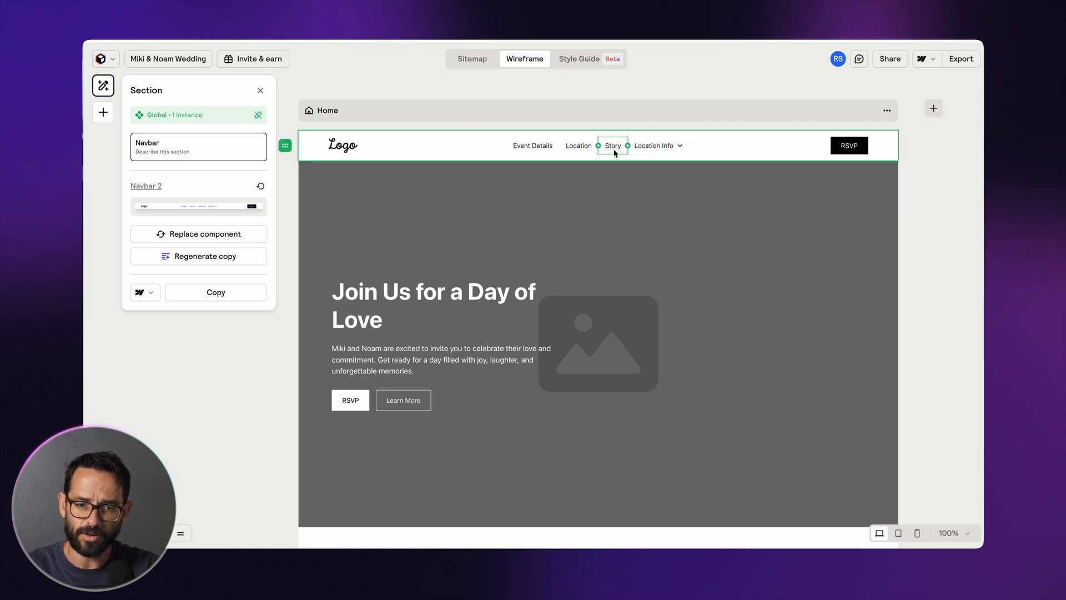
left_click_drag(600, 147, 533, 148)
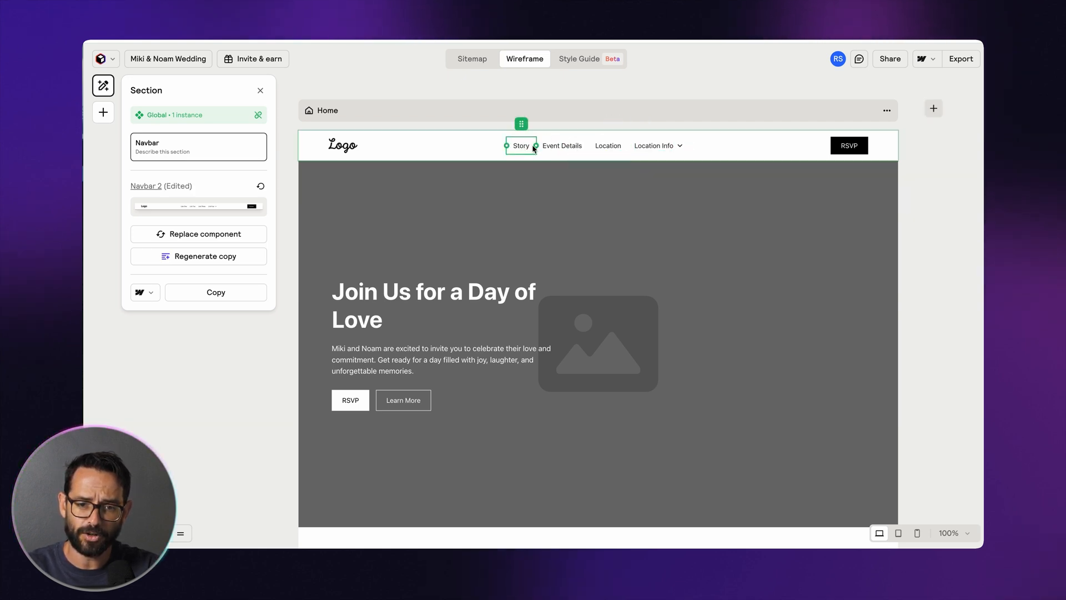
Delete the Location Info dropdown from the navigation bar
left_click(641, 147)
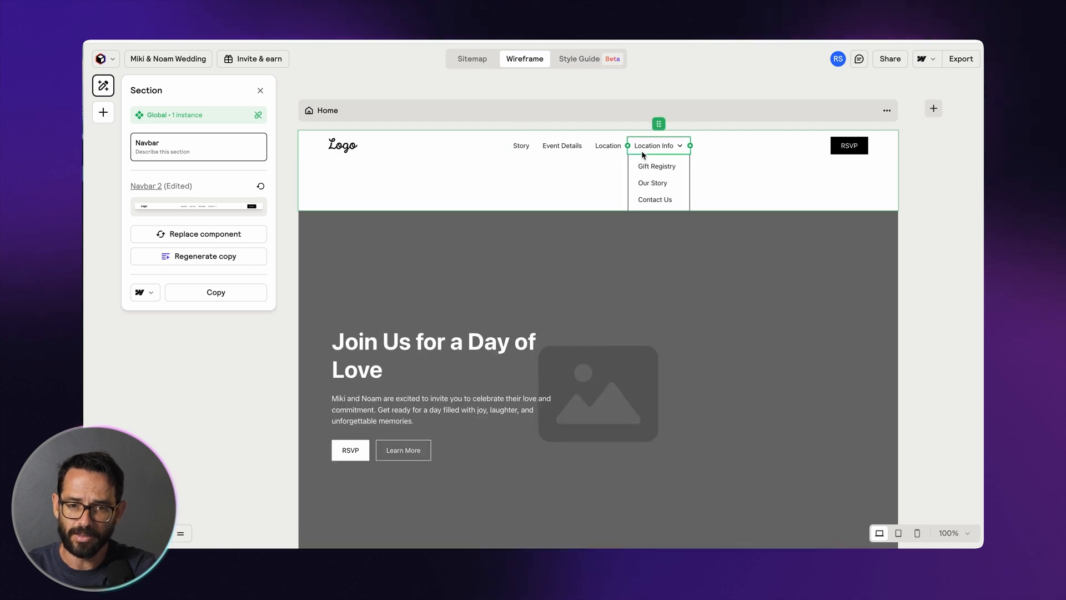
key("Delete")
left_click(493, 150)
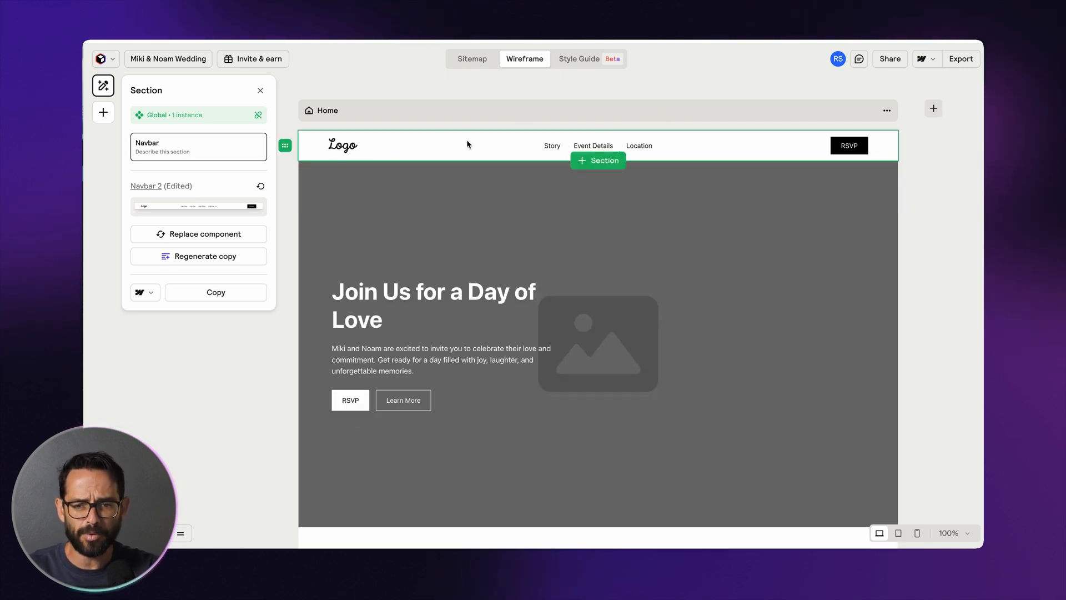
Replace the Hero Header Section's component with Header 26, keeping the Button element option
scroll(427, 158, "down", 1)
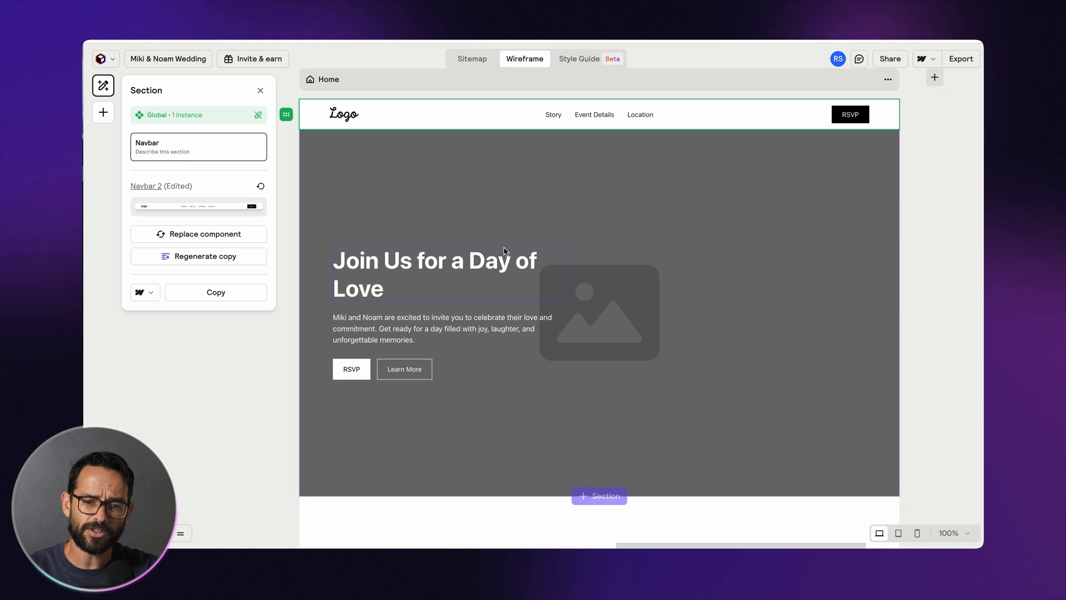
left_click(468, 194)
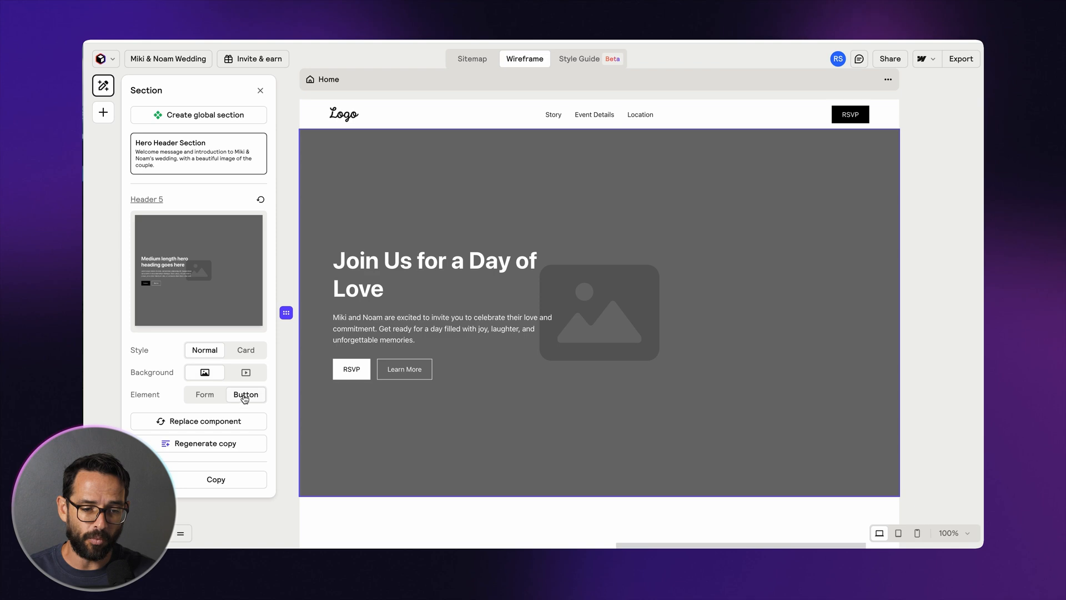
left_click(204, 394)
left_click(239, 396)
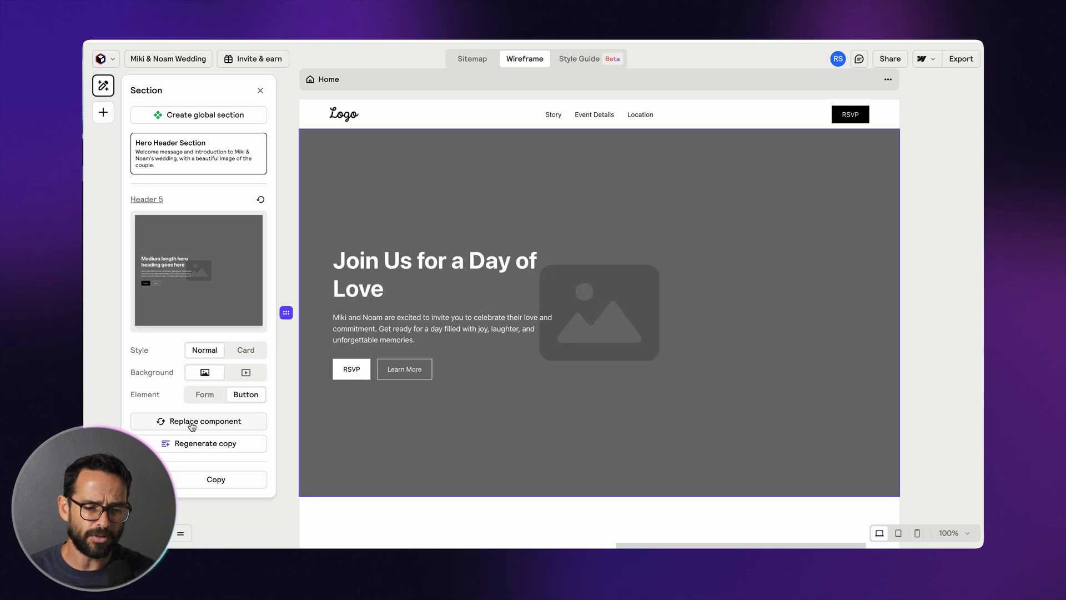
left_click(188, 422)
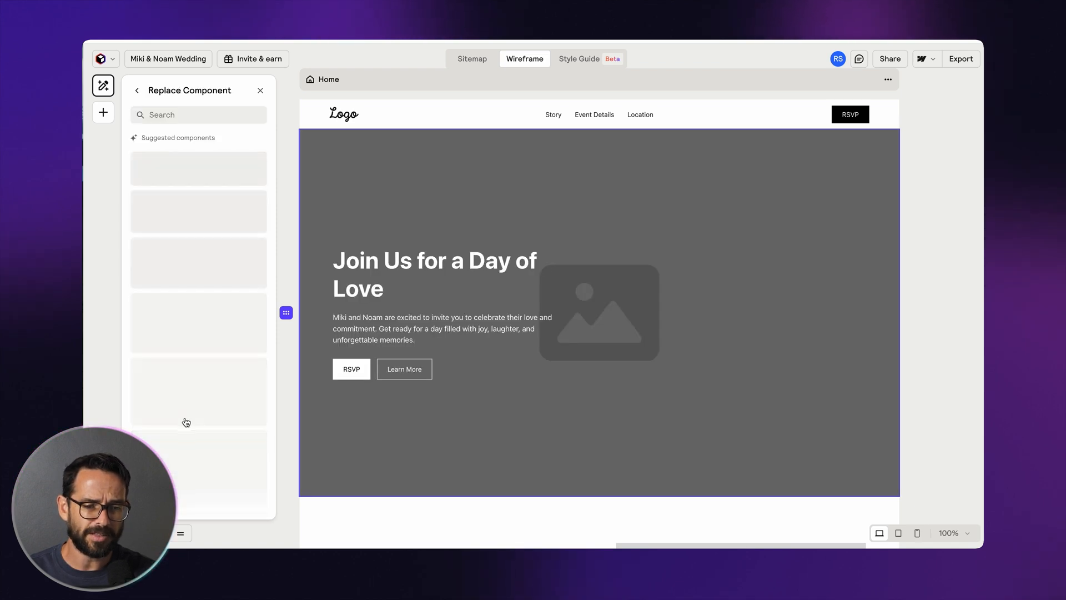
scroll(223, 165, "down", 10)
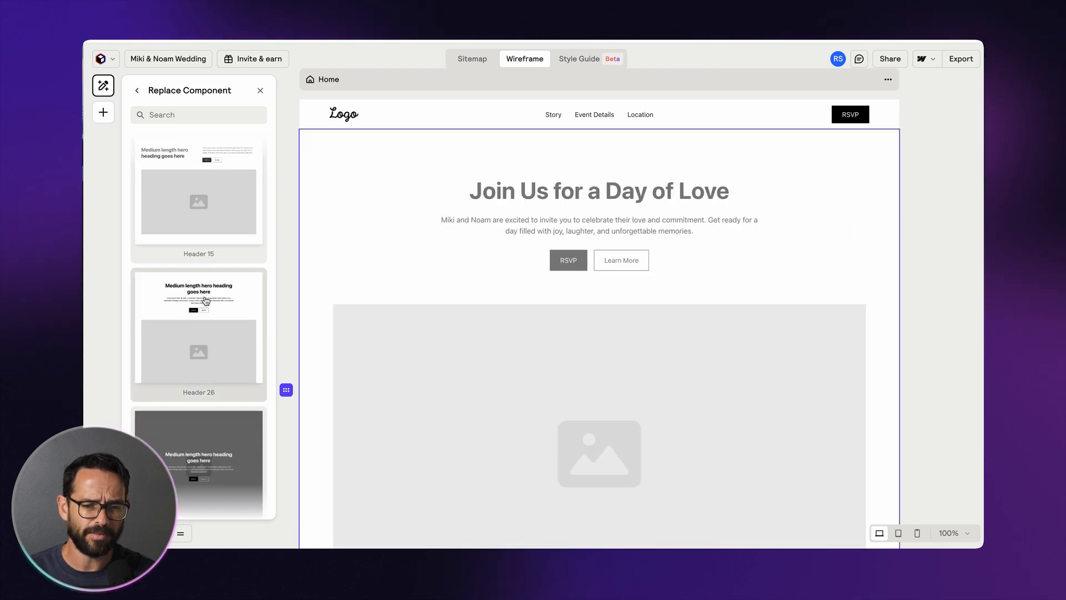
left_click(205, 300)
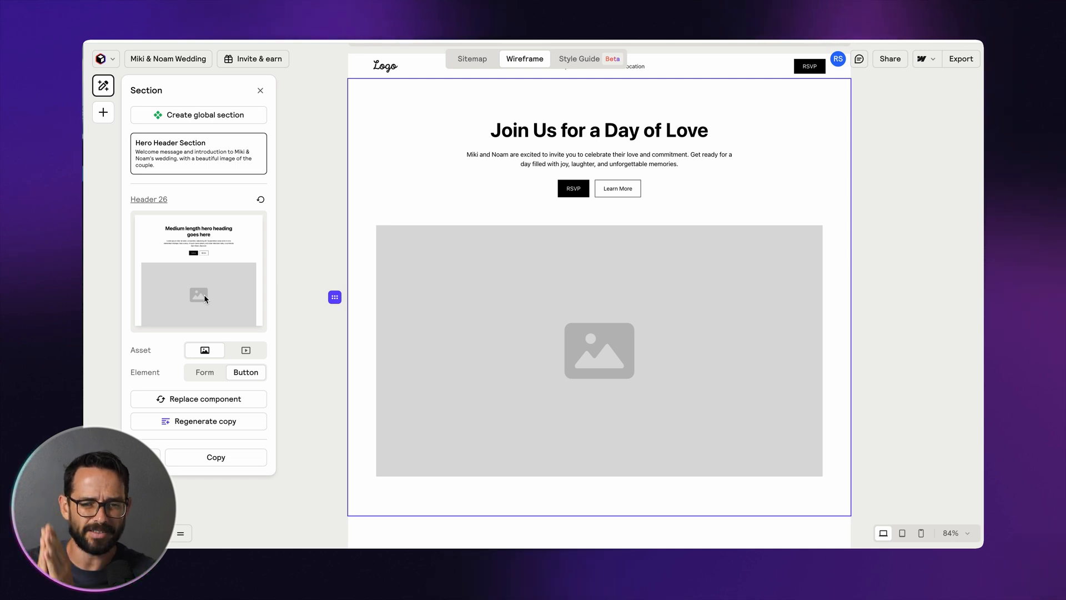
scroll(399, 205, "up", 2)
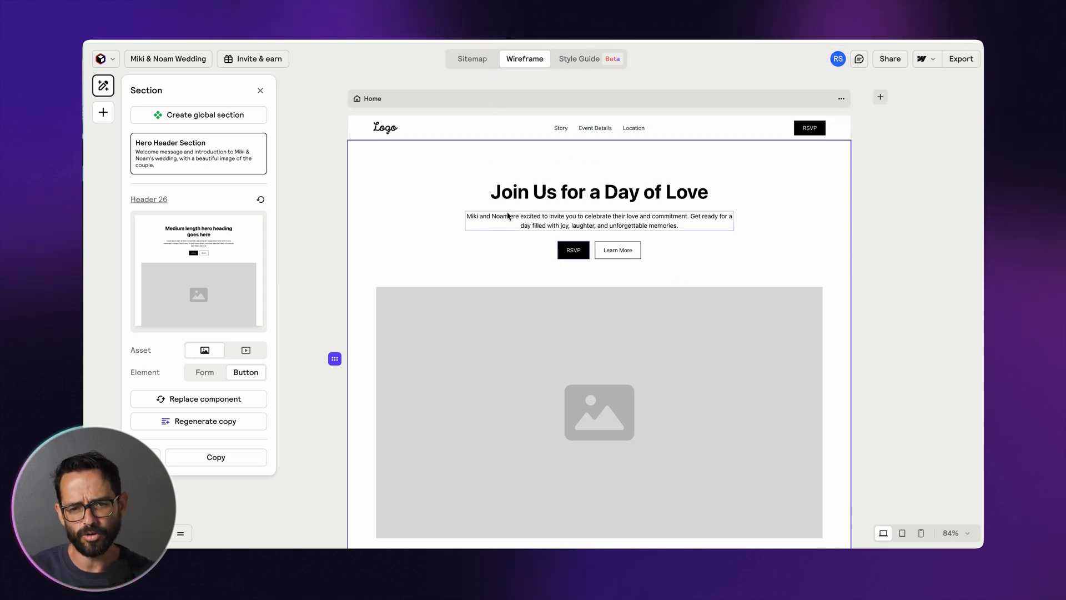
scroll(514, 232, "down", 3)
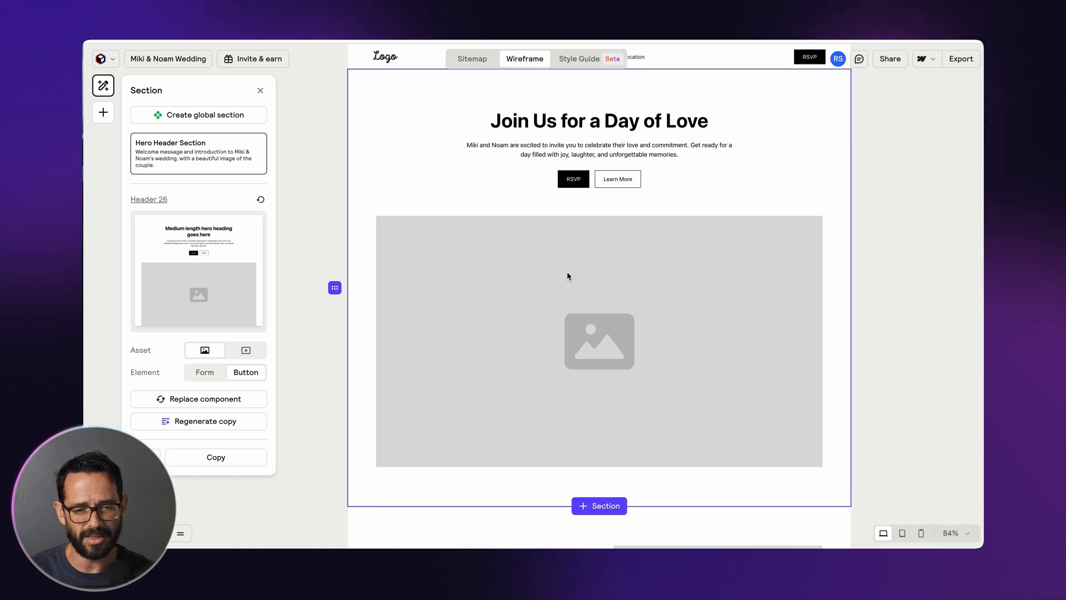
Examine the Ask AI options for the hero's "Join Us for a Day of Love" heading
scroll(520, 153, "up", 1)
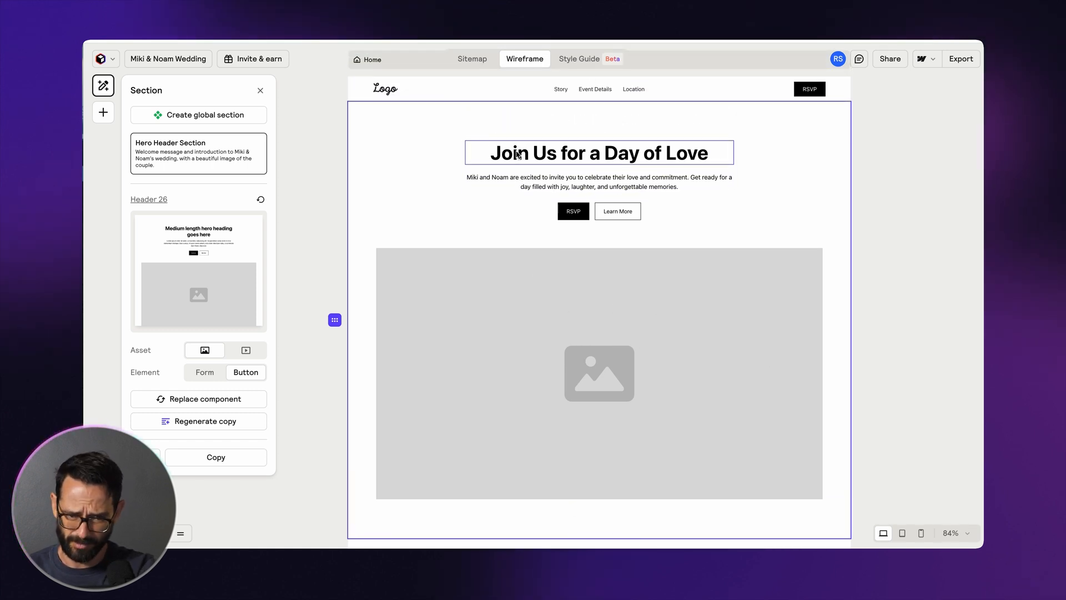
scroll(517, 154, "up", 5)
scroll(441, 165, "up", 4)
scroll(438, 164, "up", 3)
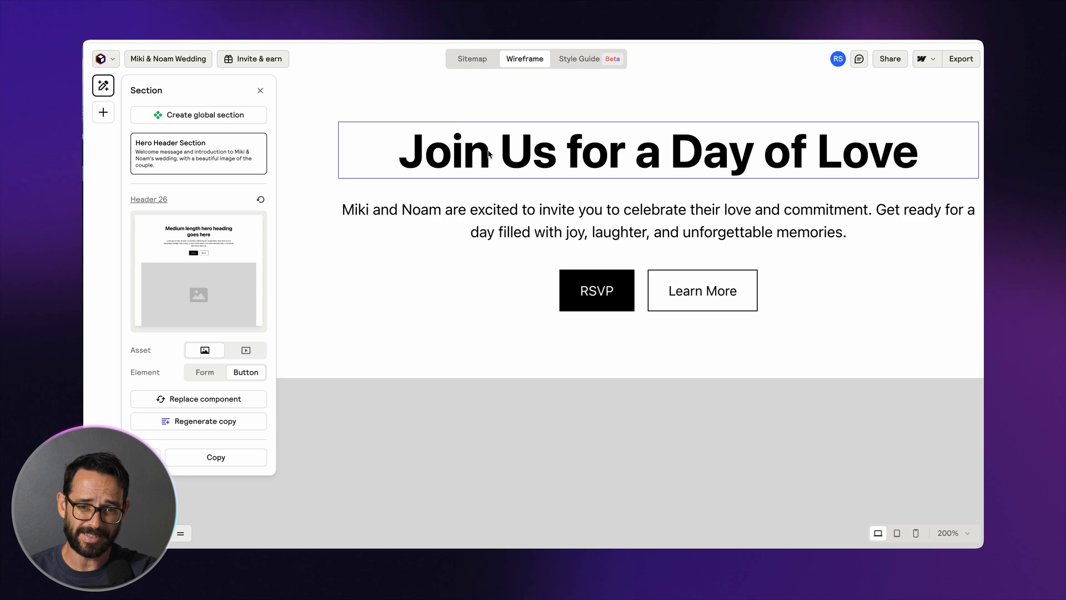
left_click(467, 159)
right_click(467, 159)
mouse_move(500, 195)
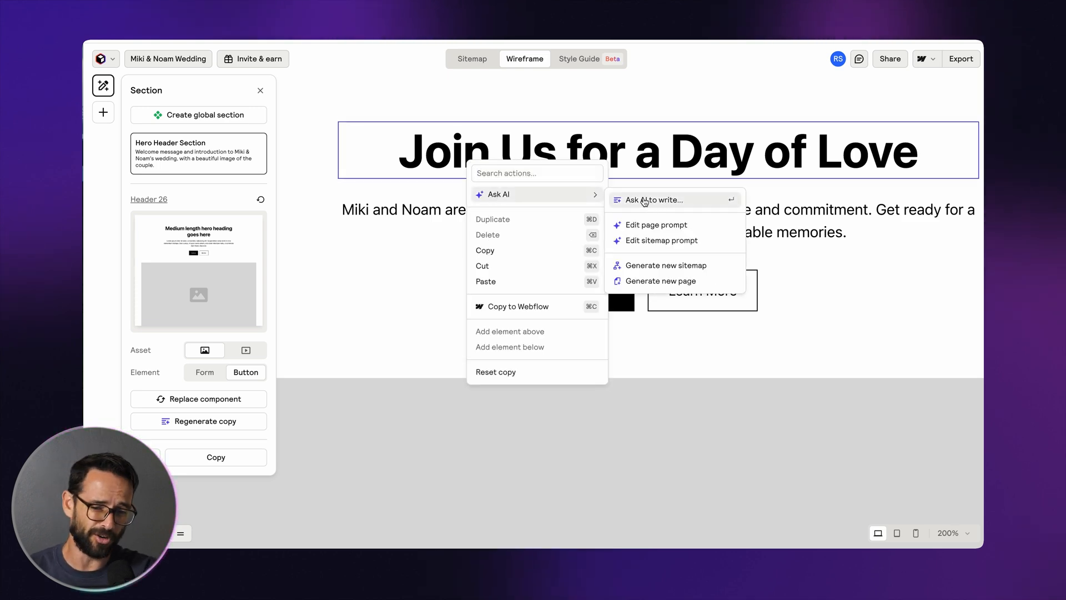
left_click(392, 232)
Delete the Learn More button from the hero section, keeping only the RSVP button
key("super+minus")
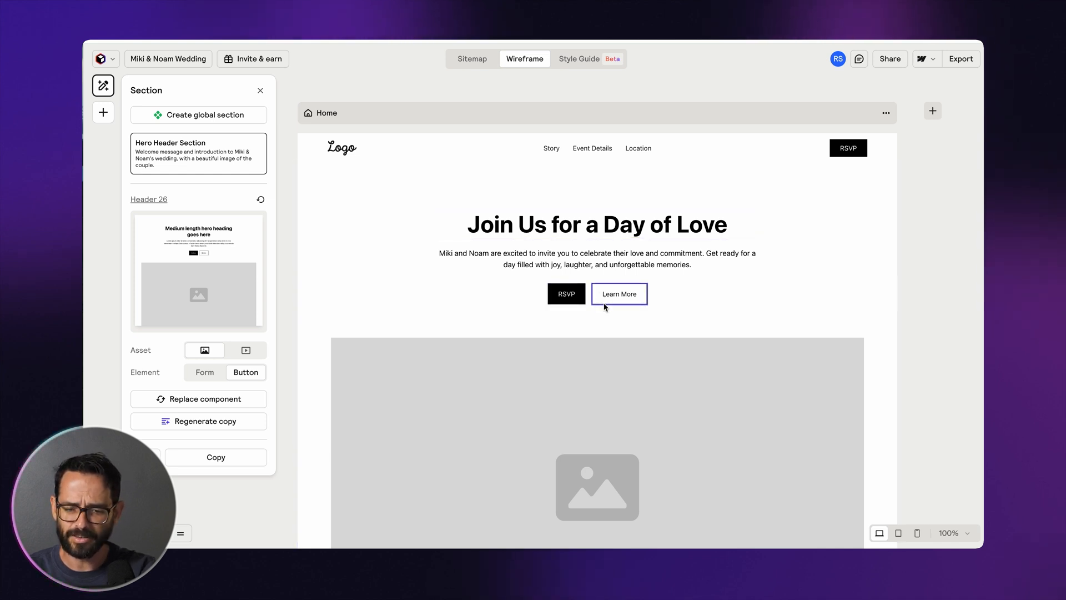
left_click(645, 299)
key("Delete")
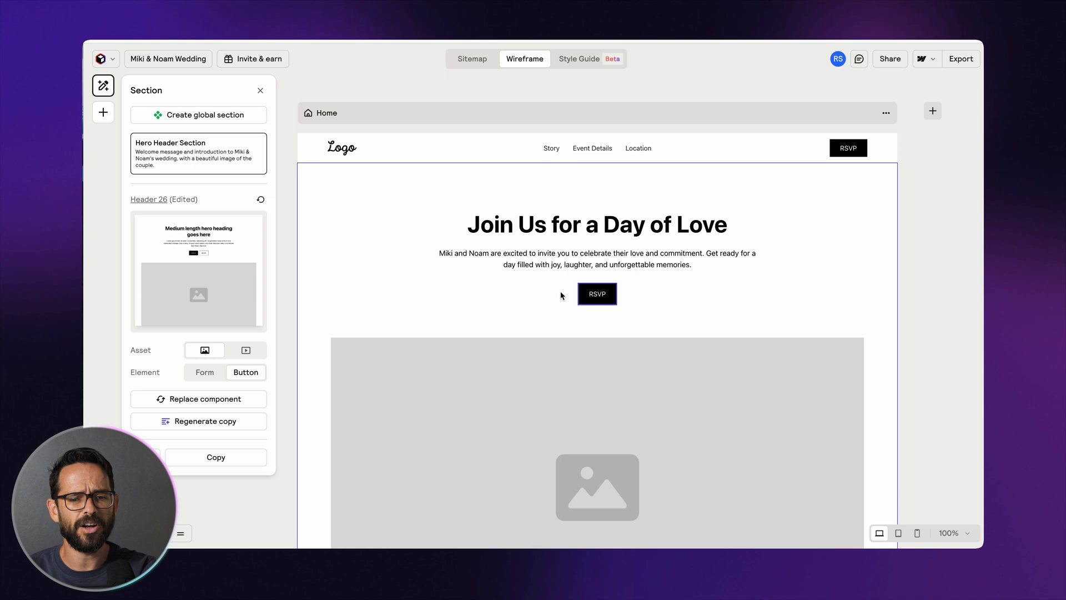
Delete the Learn More button and the RSVP link from the "Our Love Story" section
scroll(548, 288, "down", 5)
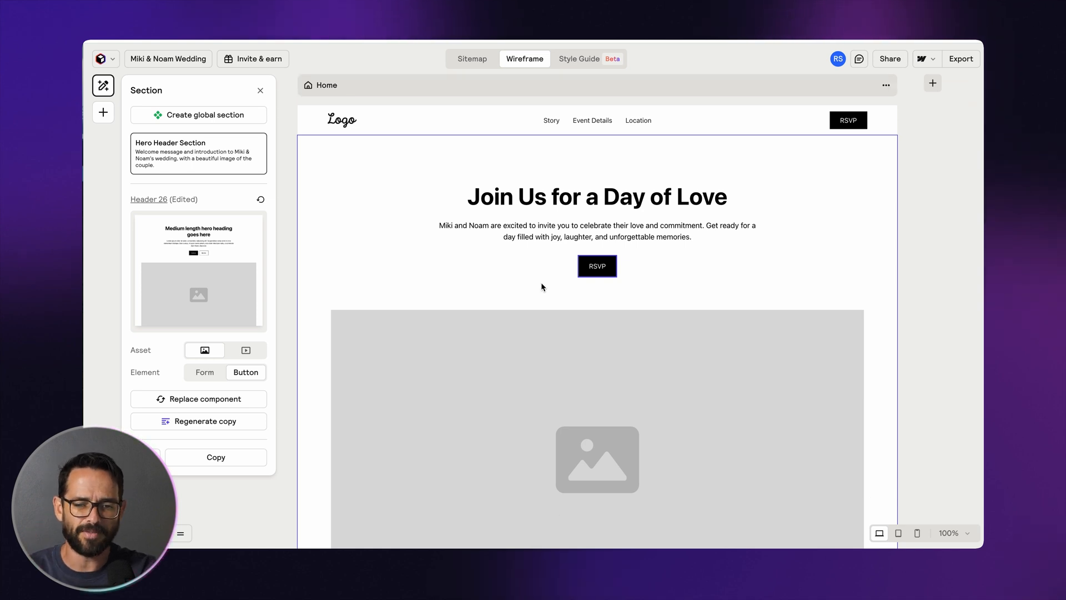
scroll(508, 258, "down", 5)
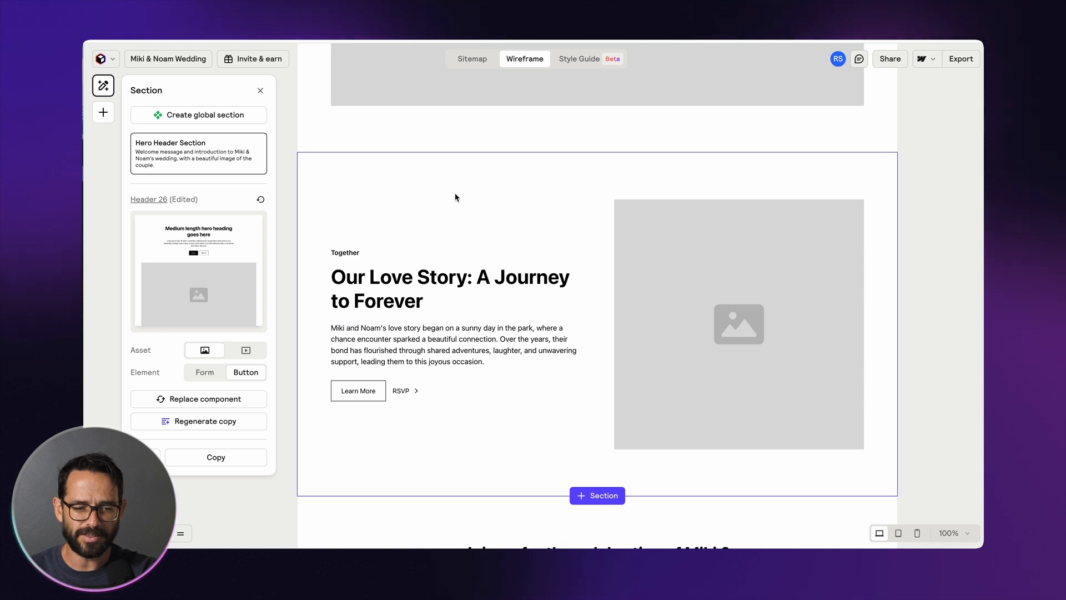
scroll(456, 194, "right", 1)
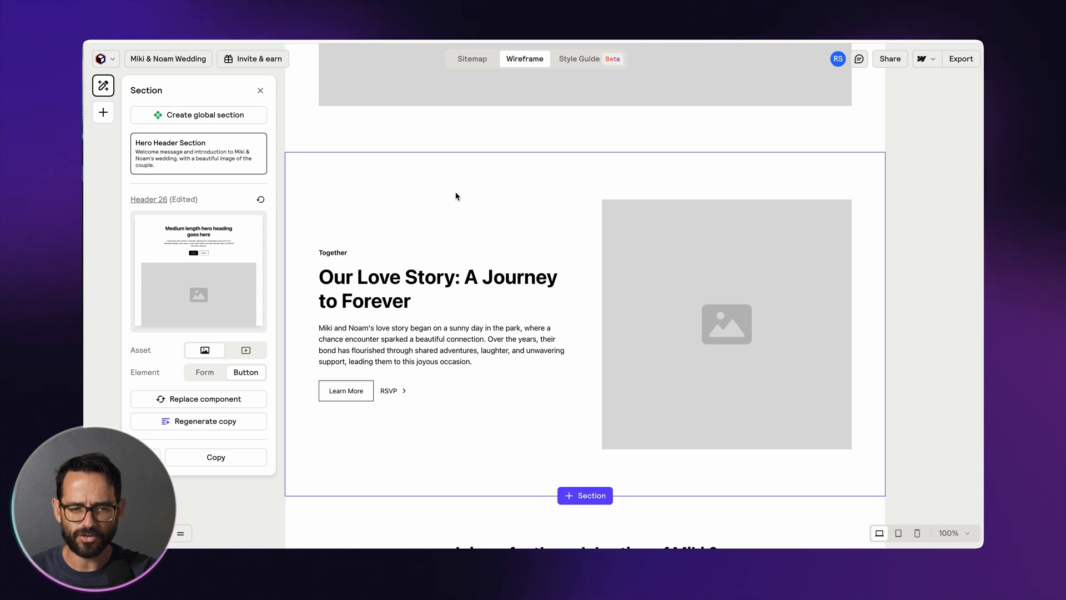
left_click(357, 400)
key("BackSpace")
double_click(340, 395)
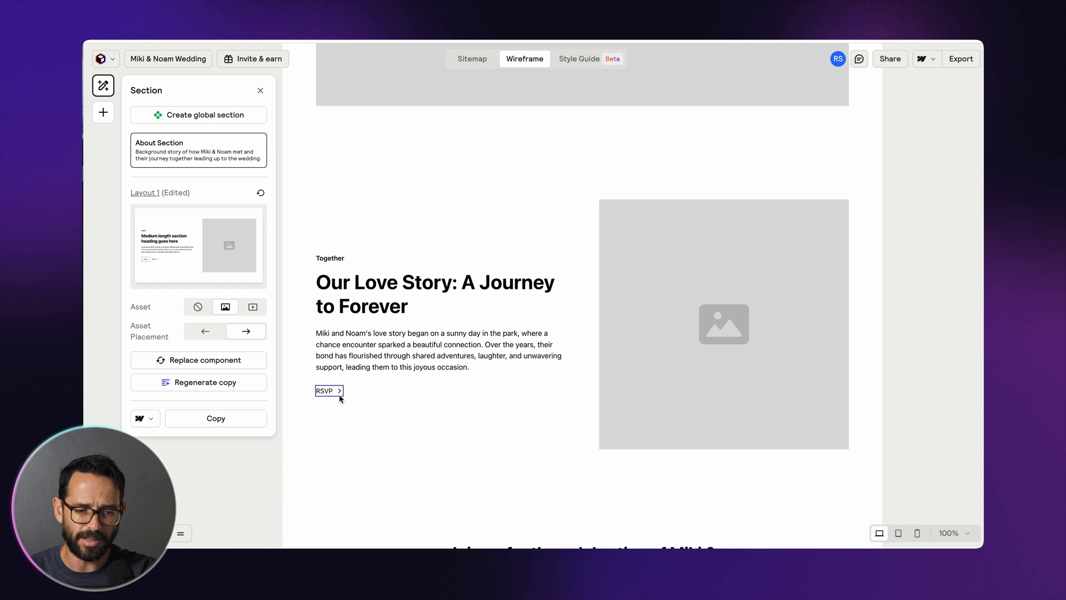
key("BackSpace")
left_click(347, 393)
key("BackSpace")
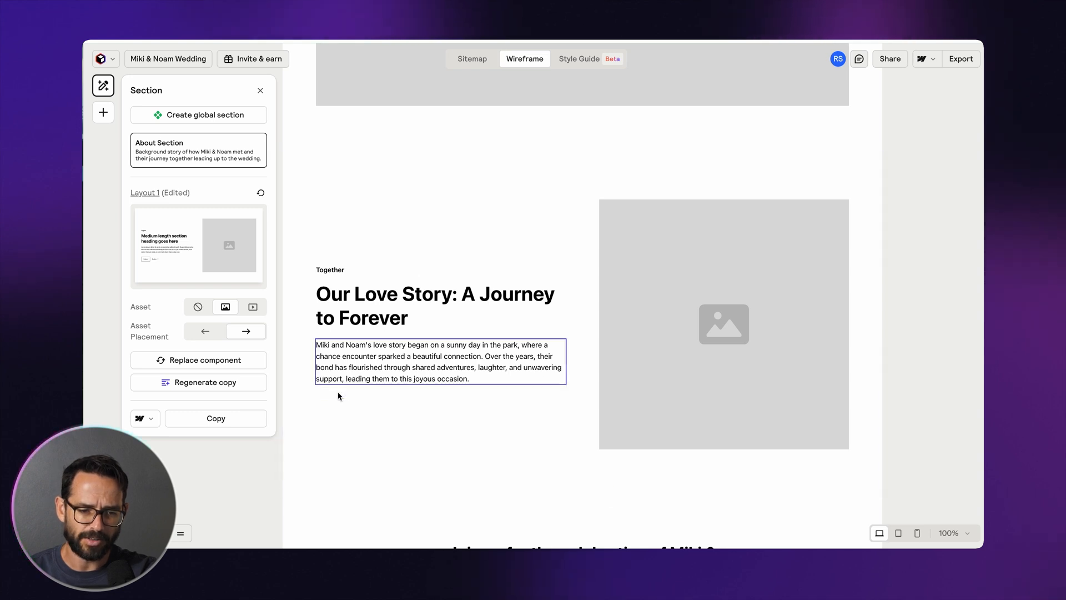
Replace the About Section's component with Layout 134, the centered text layout without an image
left_click(216, 360)
scroll(188, 311, "down", 6)
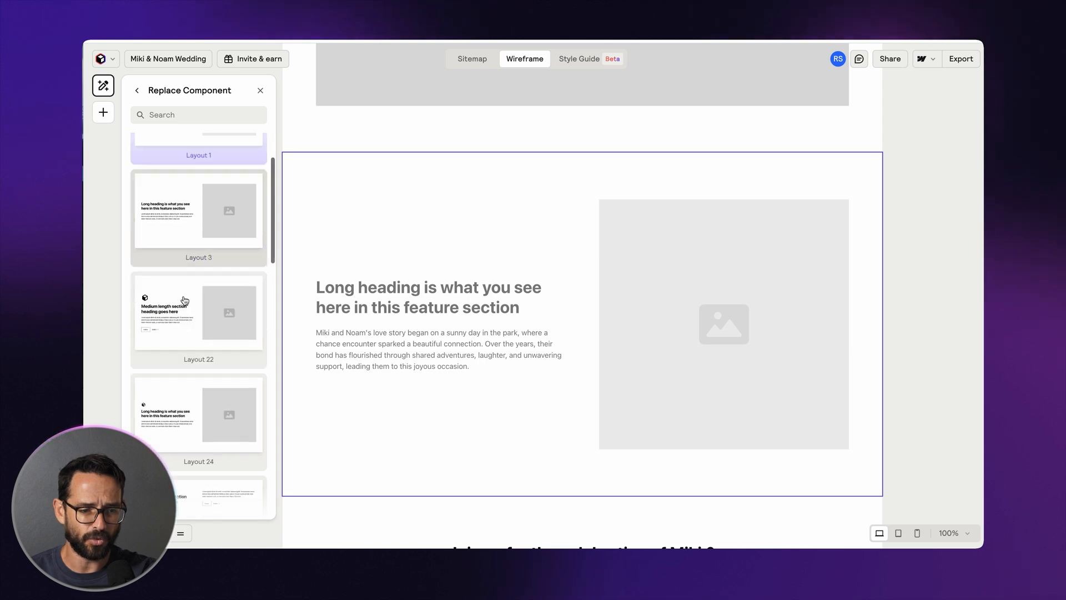
scroll(184, 300, "down", 6)
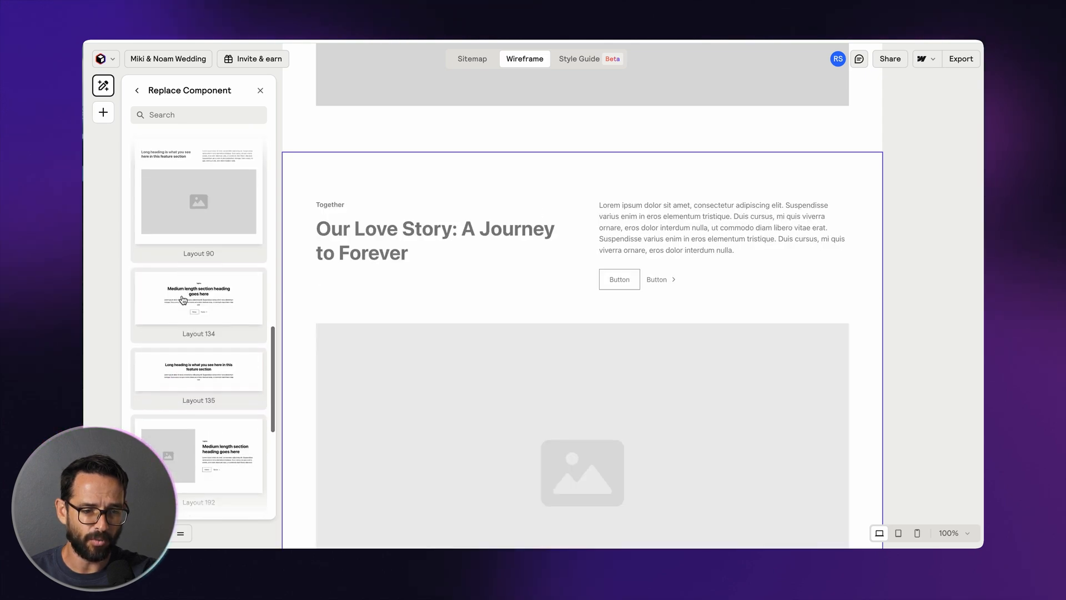
scroll(189, 288, "down", 2)
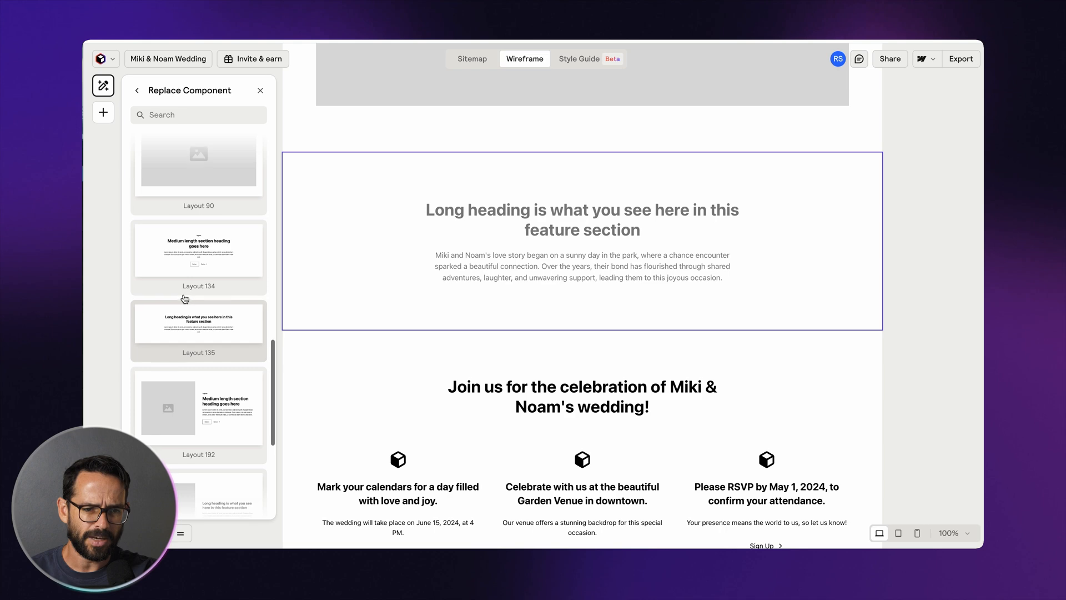
left_click(185, 253)
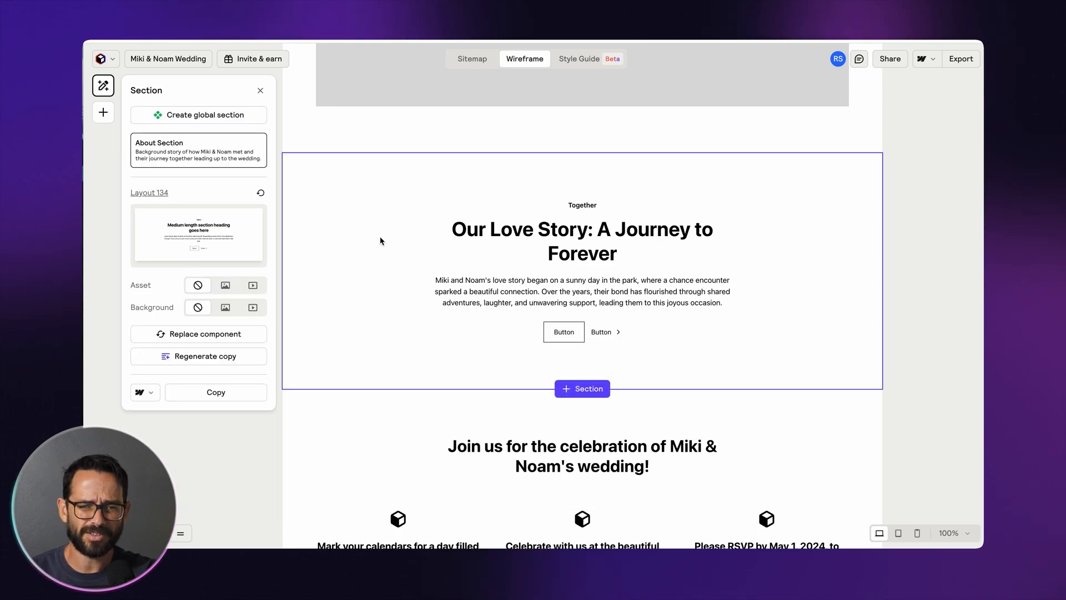
Delete both placeholder buttons below the paragraph in the centered "Our Love Story" section
scroll(551, 141, "up", 5)
scroll(471, 192, "down", 5)
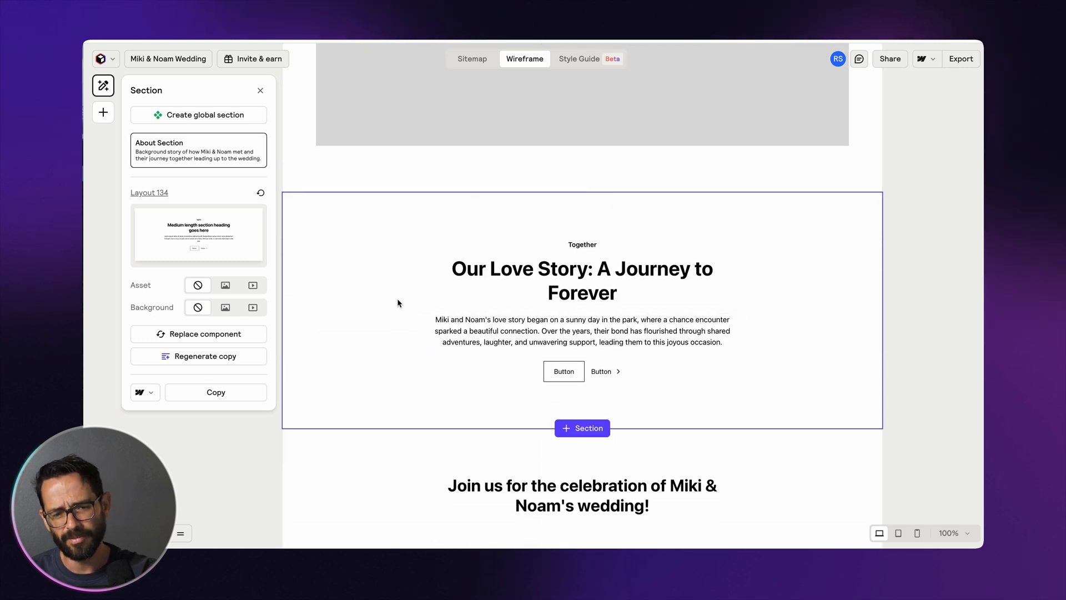
scroll(391, 300, "down", 1)
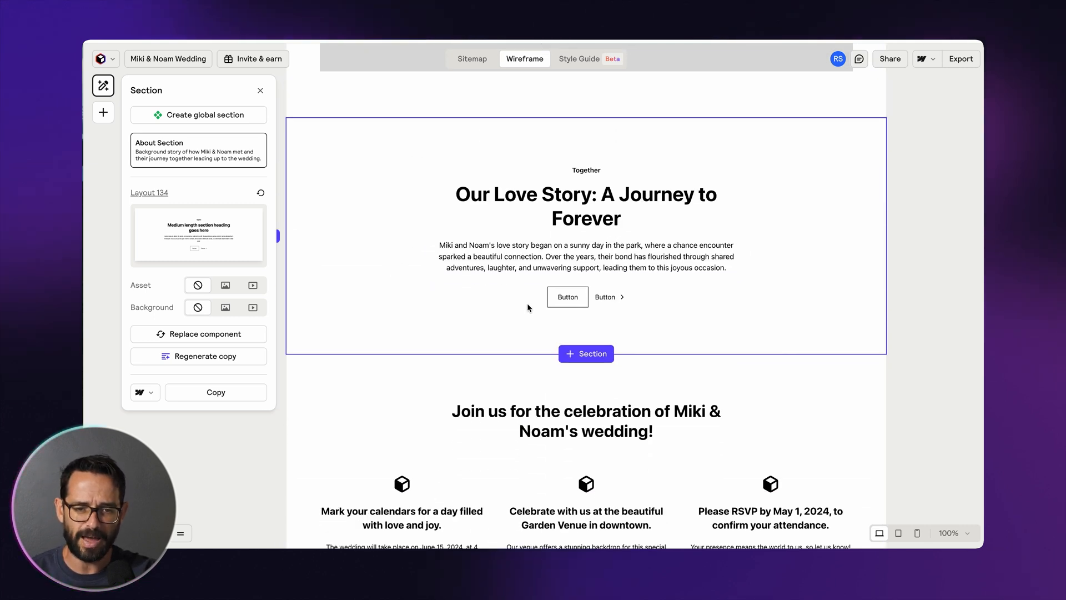
left_click(548, 306)
key("Delete")
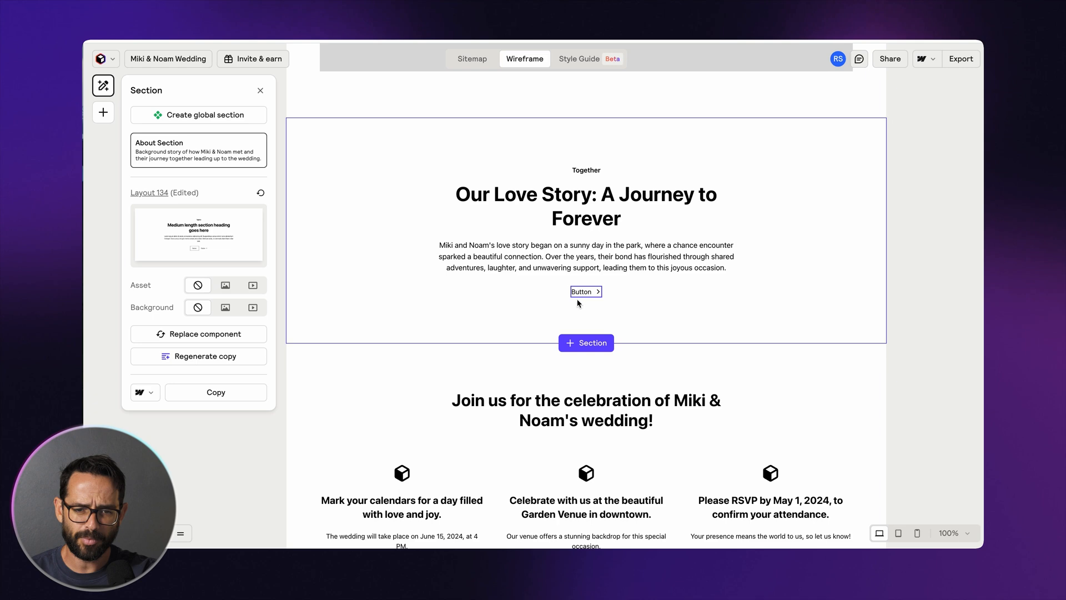
left_click(593, 292)
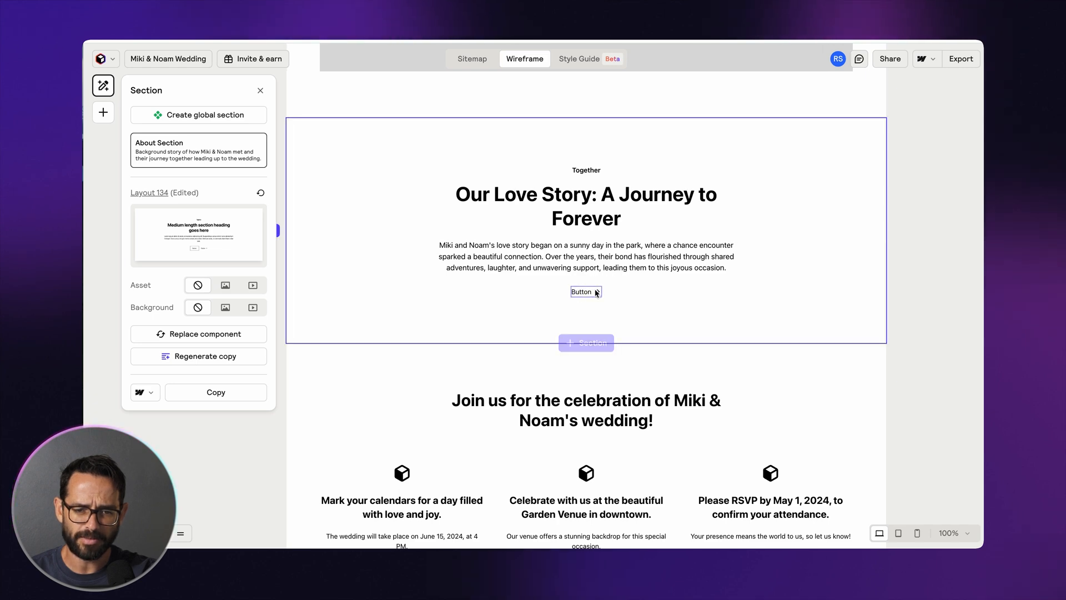
key("Delete")
Change the main heading of the three-column Features List Section to "Event Details"
scroll(373, 262, "up", 5)
scroll(367, 289, "down", 5)
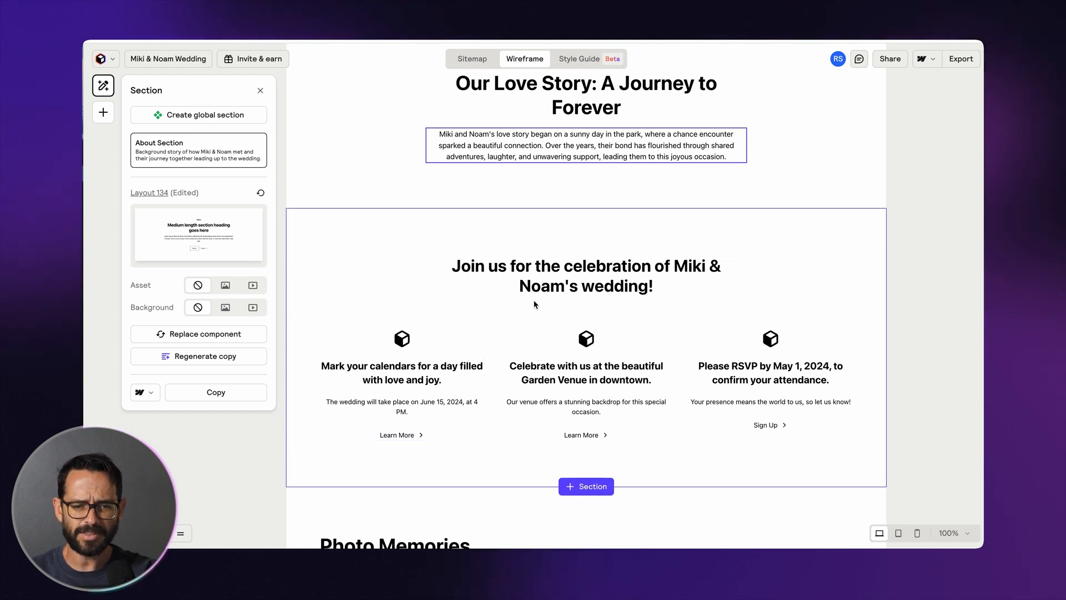
scroll(527, 267, "down", 1)
left_click(577, 232)
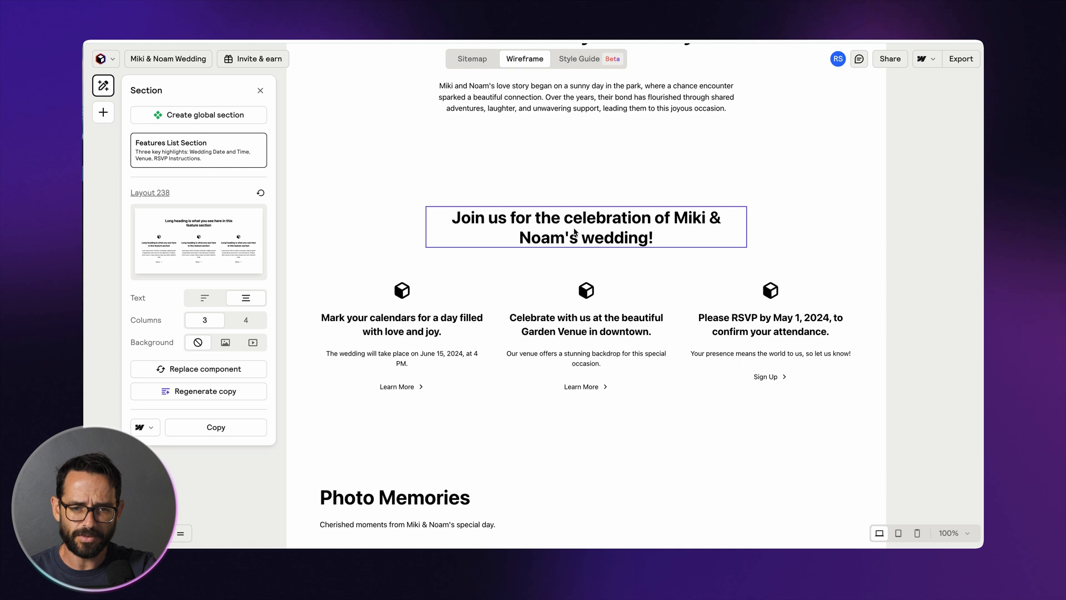
left_click(541, 225)
type("Event Details")
left_click(356, 239)
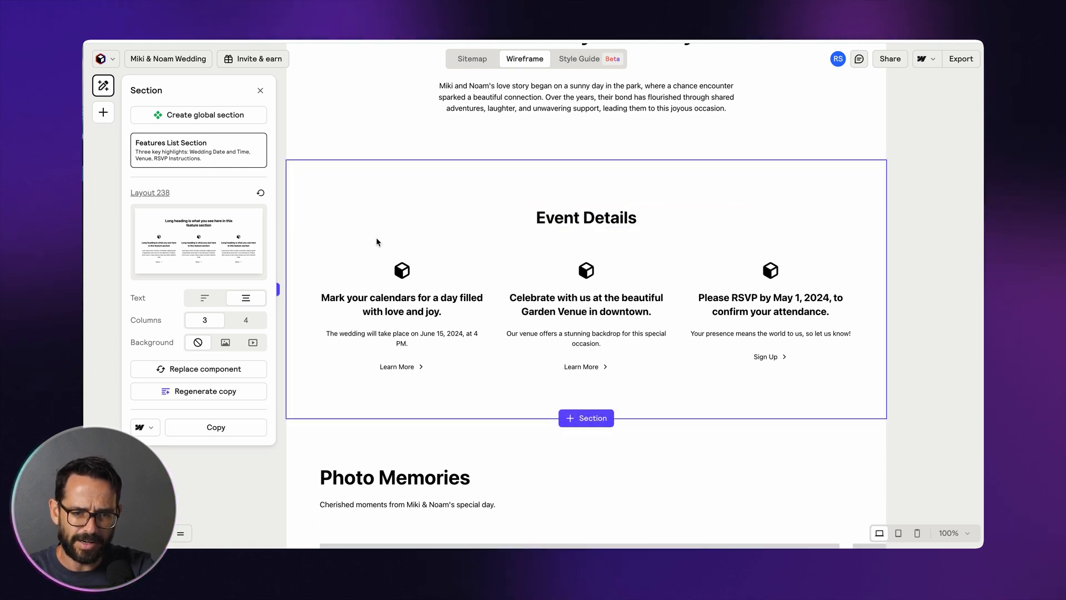
Retitle the three Event Details columns, in order, "The Date", "The Location" and "Dress code"
double_click(394, 303)
type("The Date")
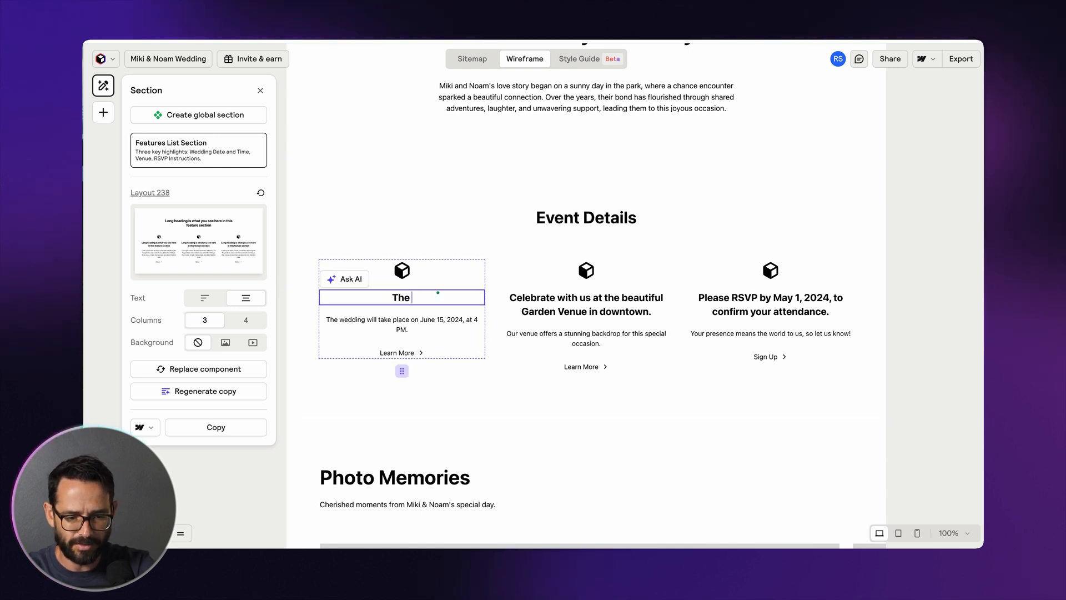
triple_click(572, 311)
type("The Location")
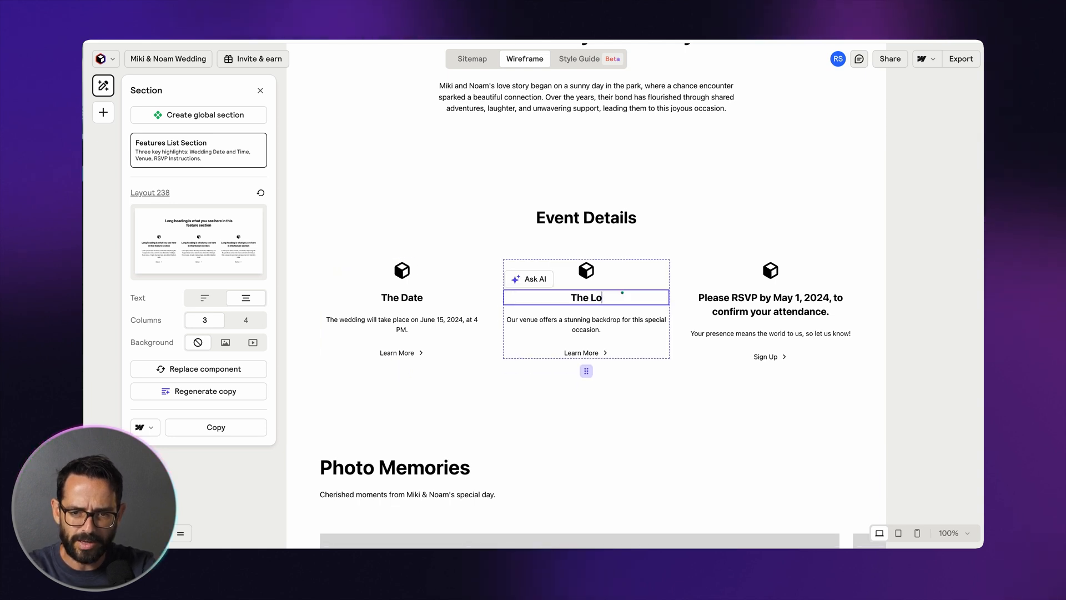
left_click(749, 314)
triple_click(748, 313)
type("Dress code")
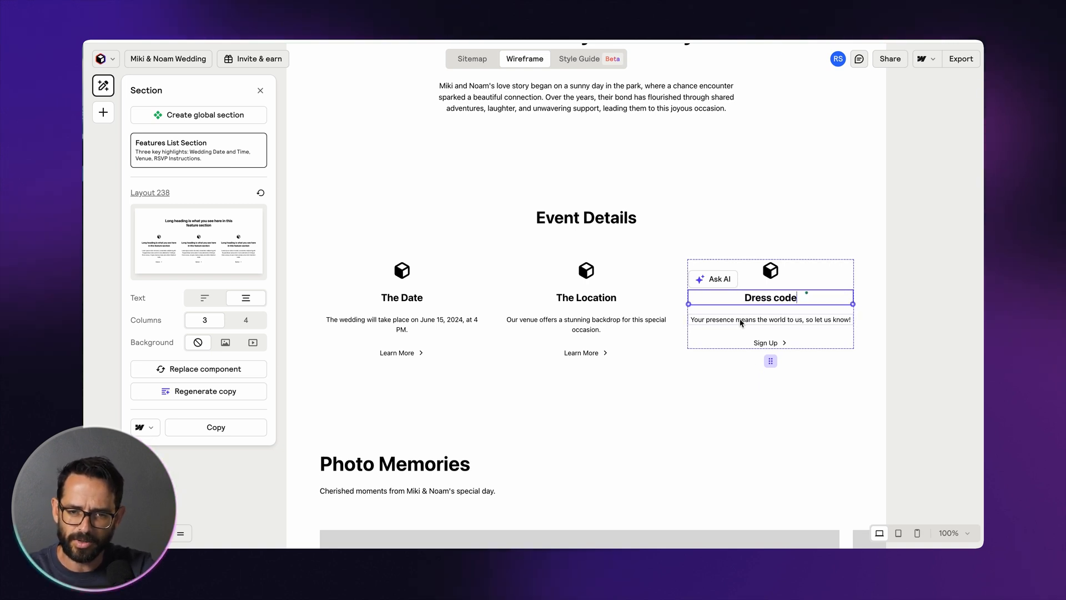
Have the AI make The Date column's description longer and replace the existing text with its version
left_click(420, 320)
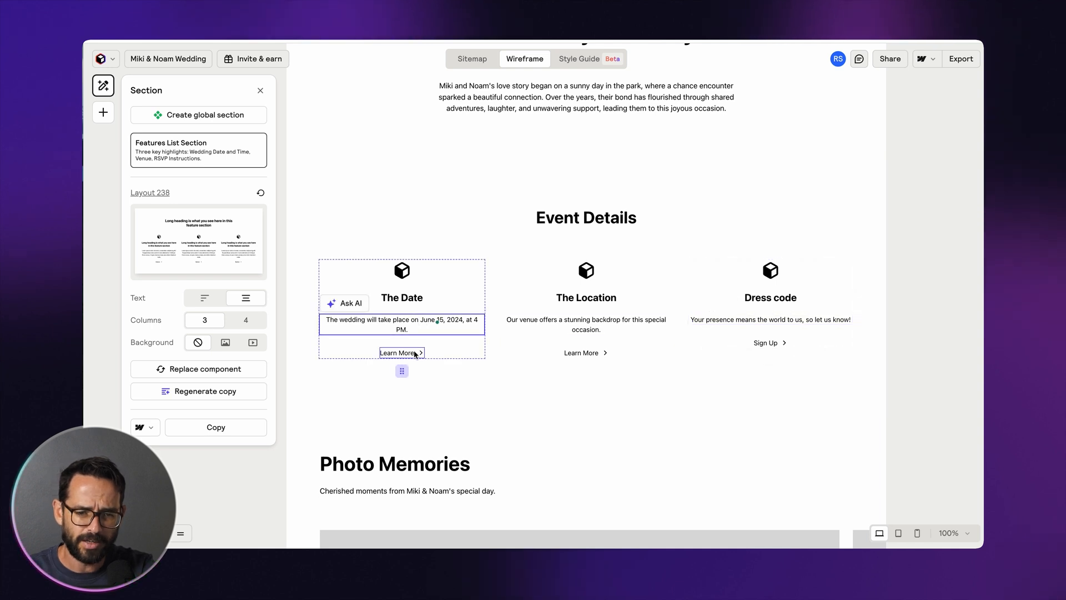
right_click(465, 329)
mouse_move(555, 137)
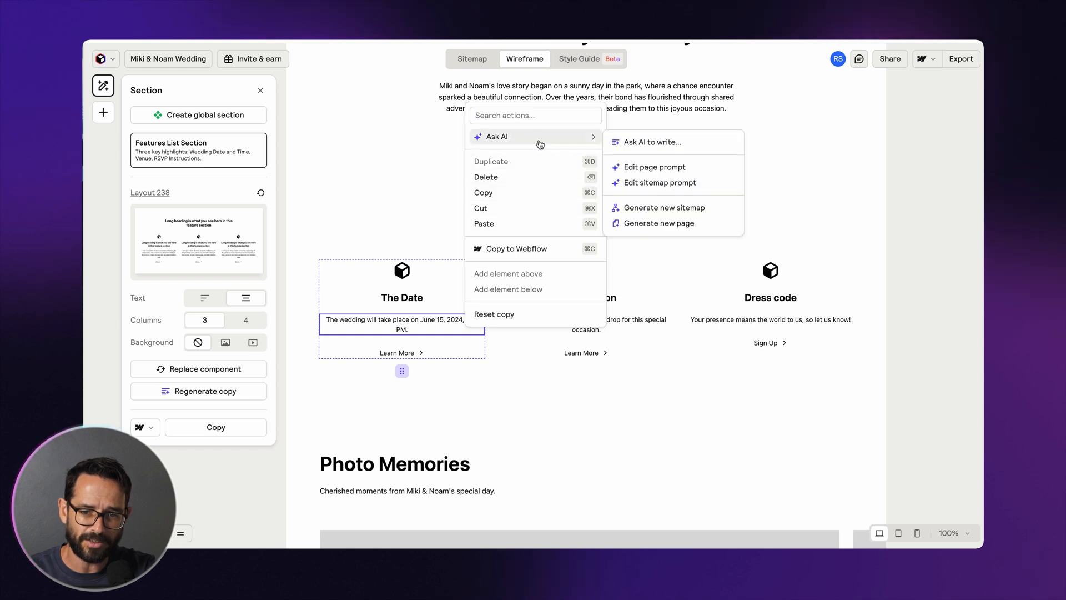
left_click(664, 146)
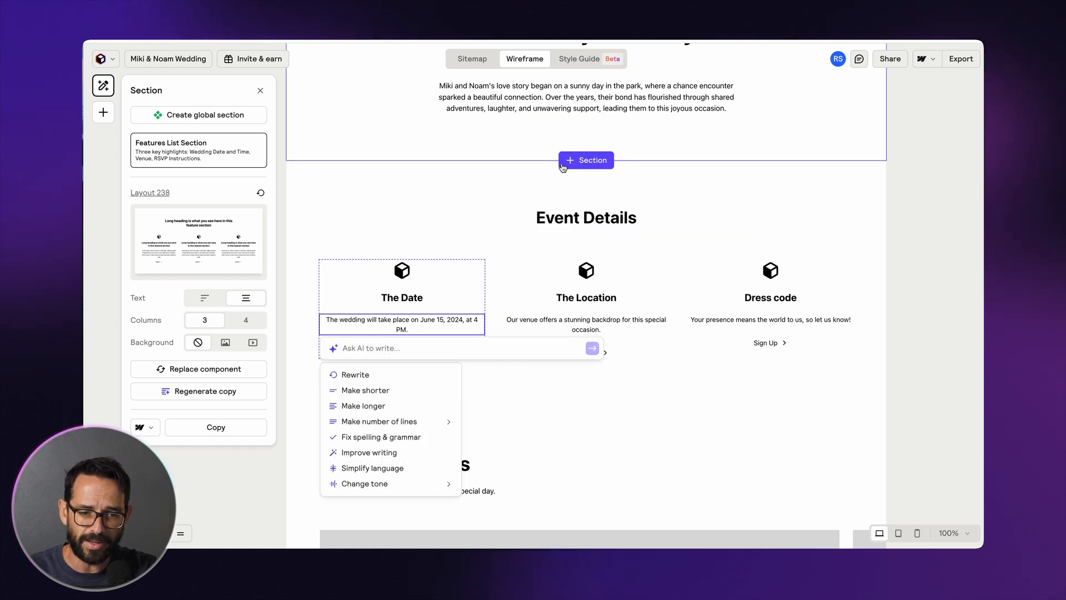
left_click(367, 406)
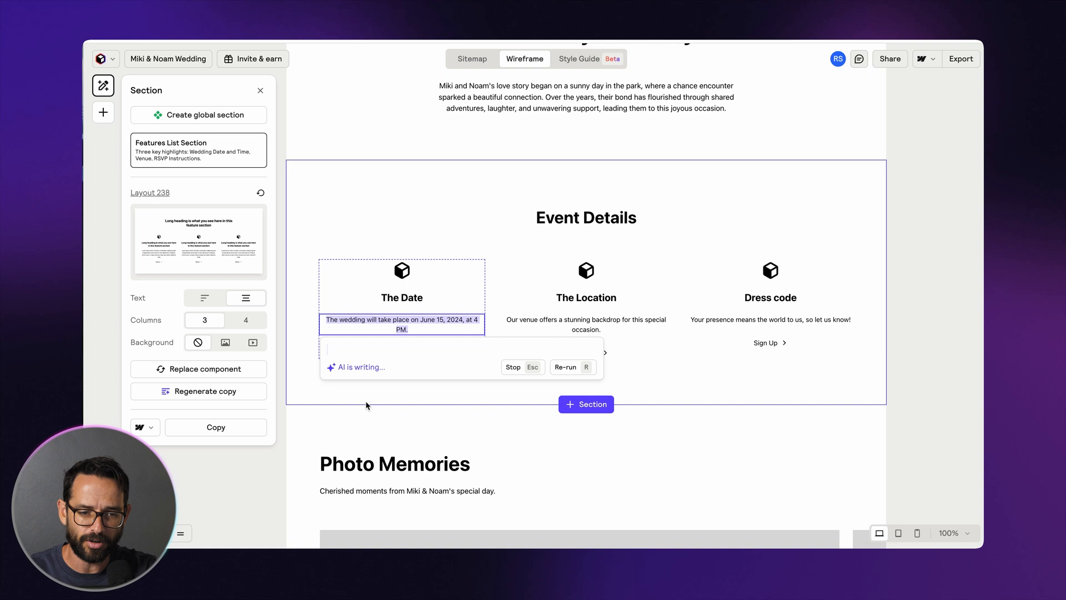
left_click(573, 388)
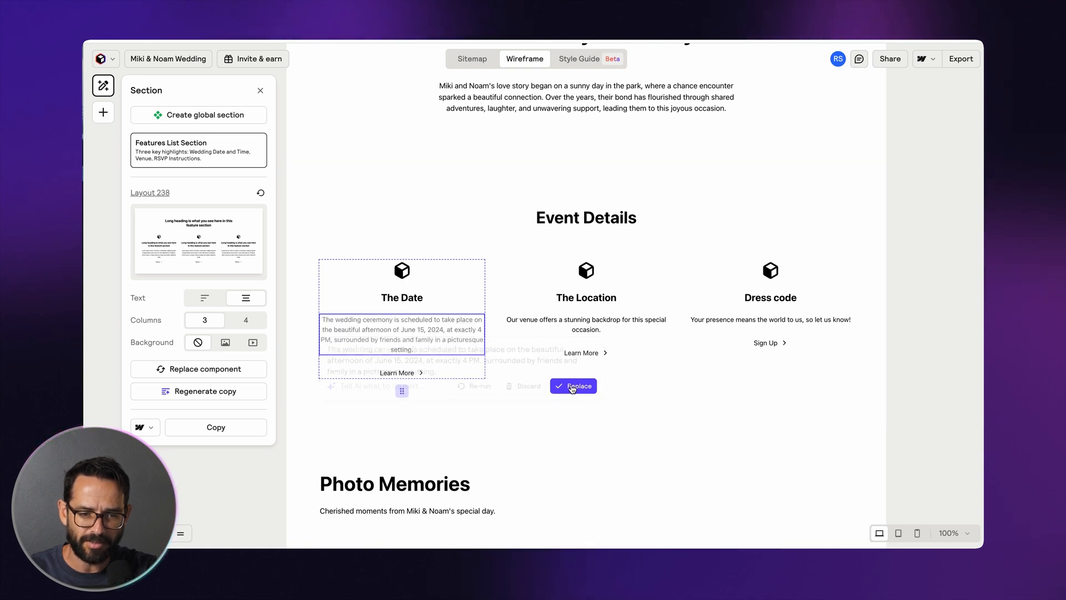
Have the AI lengthen The Location column's description and swap the longer version into the column
left_click(611, 334)
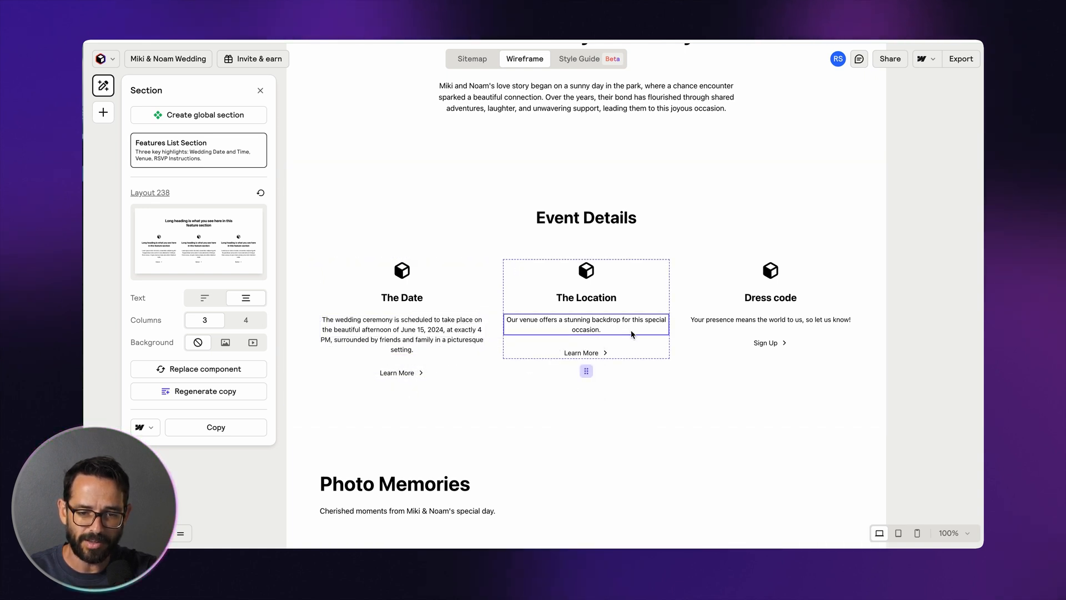
right_click(631, 331)
mouse_move(700, 141)
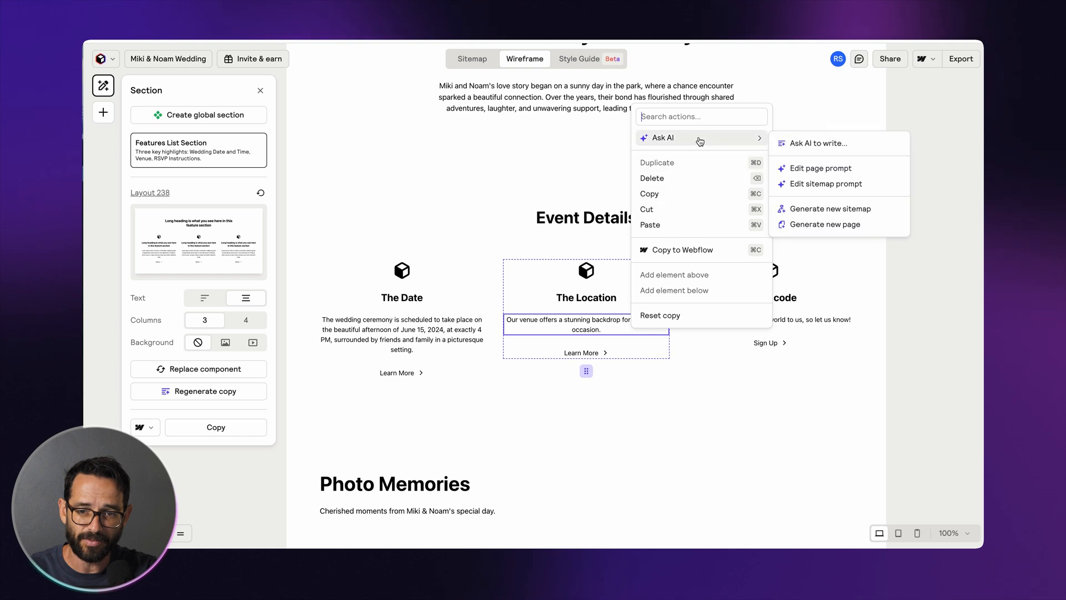
left_click(793, 143)
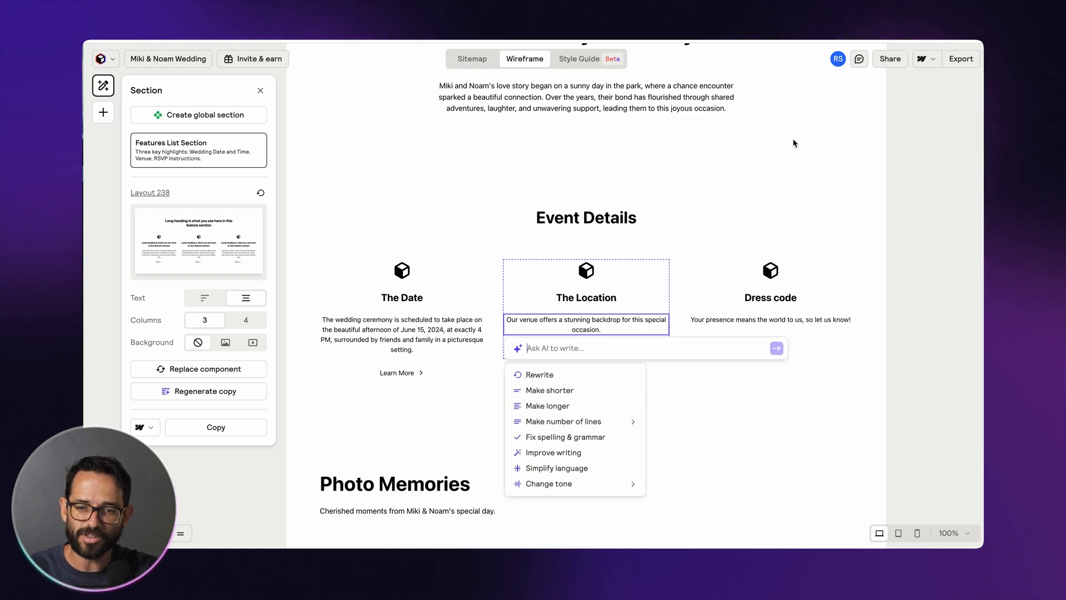
left_click(566, 407)
left_click(766, 397)
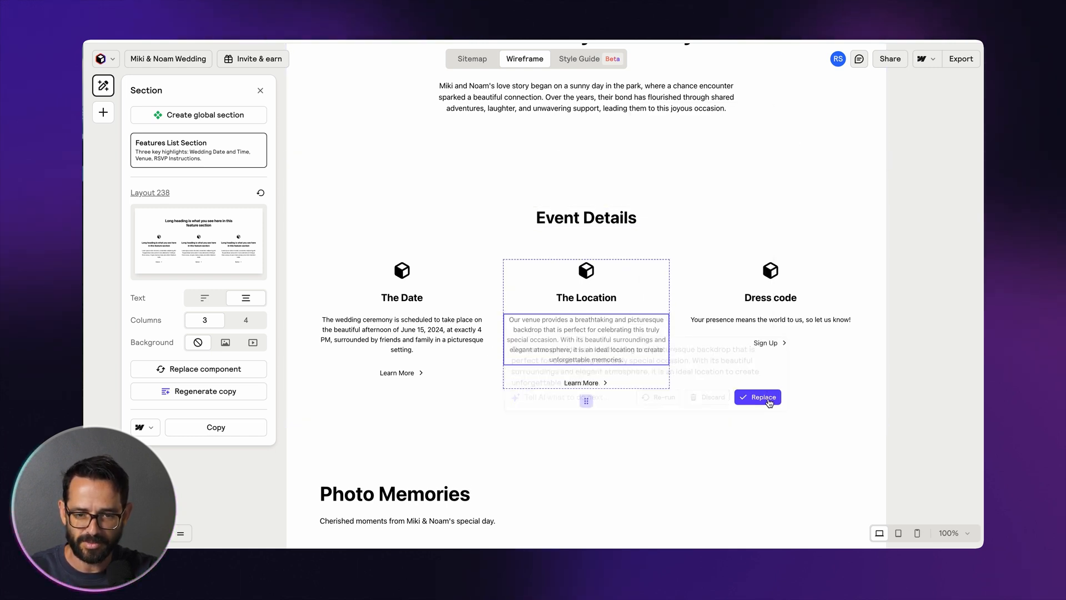
Have the AI make the Dress code column's description longer and replace the existing text with its version
left_click(771, 327)
right_click(776, 322)
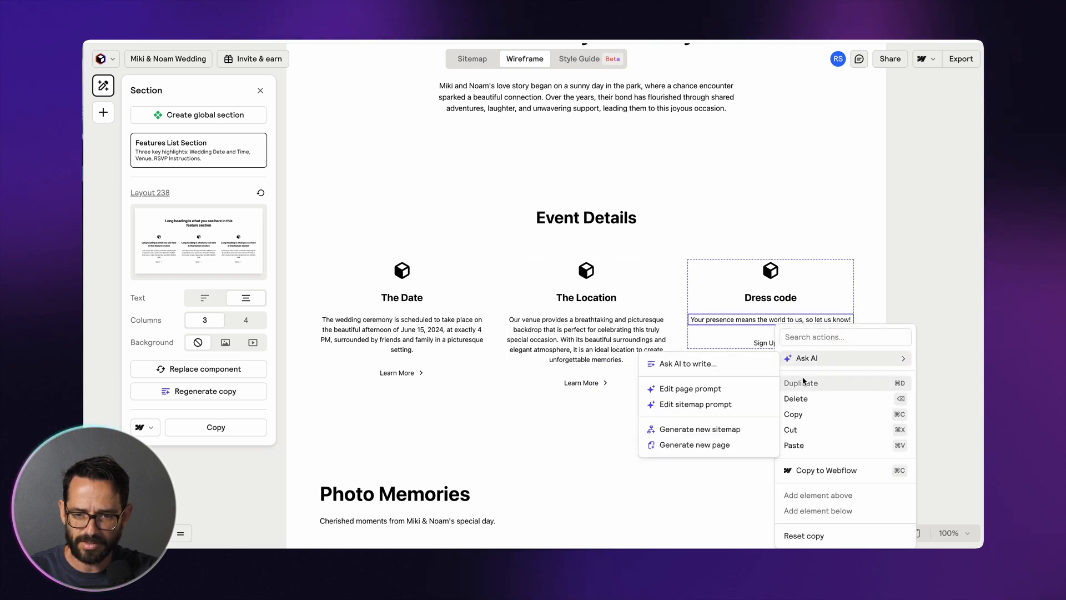
mouse_move(834, 364)
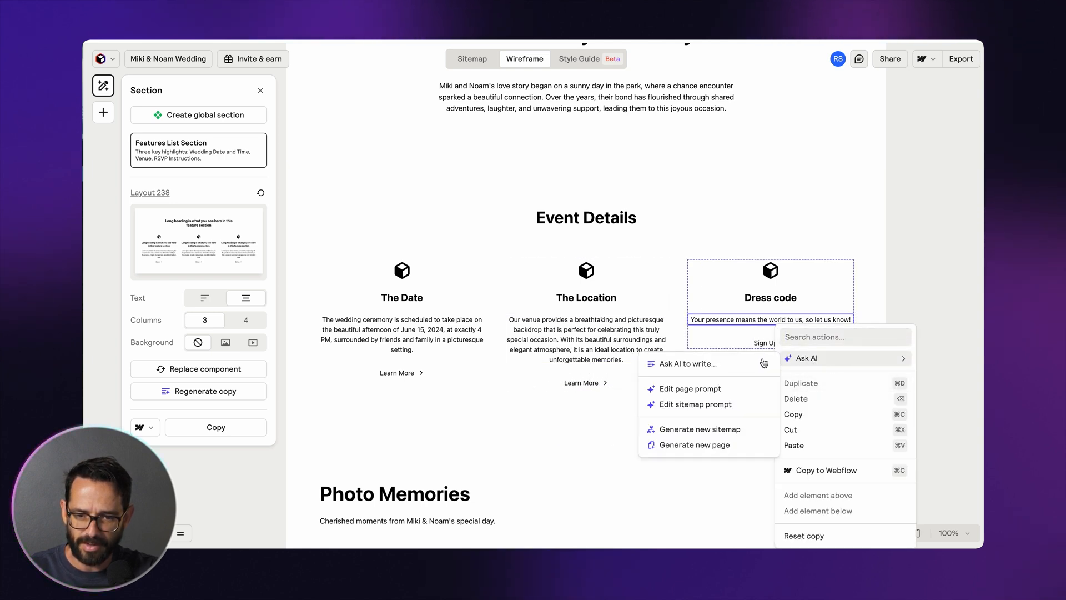
left_click(725, 364)
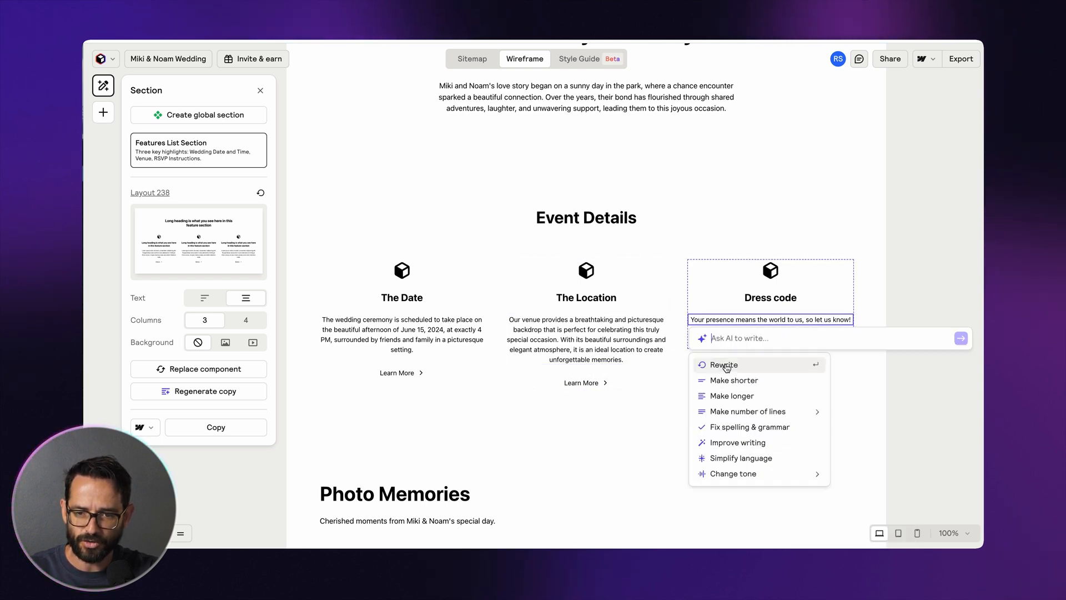
left_click(738, 396)
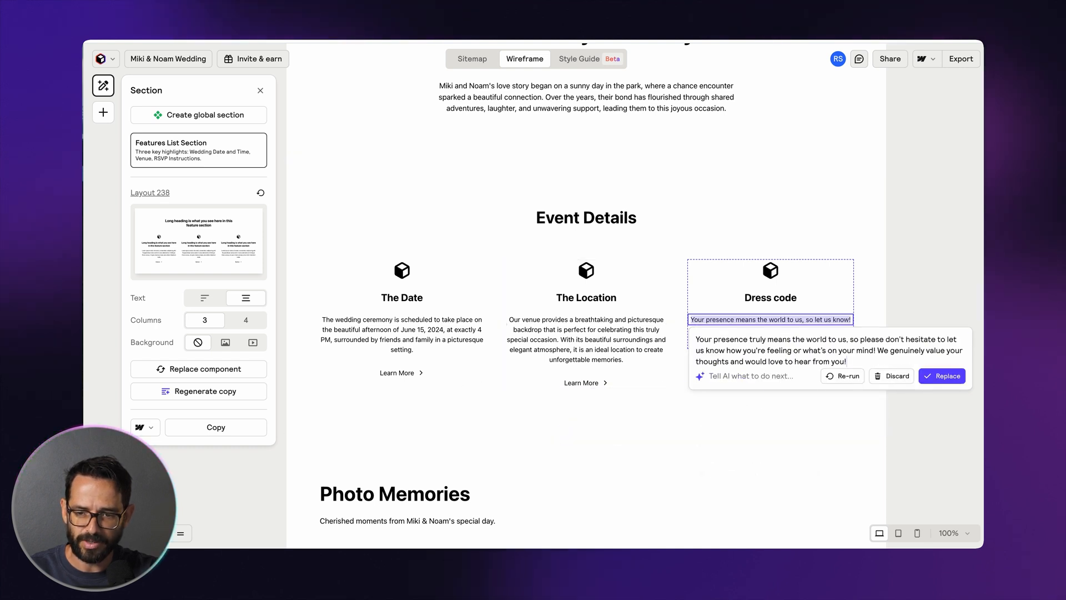
left_click(940, 376)
Delete the link buttons beneath all three Event Details columns: both "Learn More" links and the "Sign Up" link
left_click(417, 378)
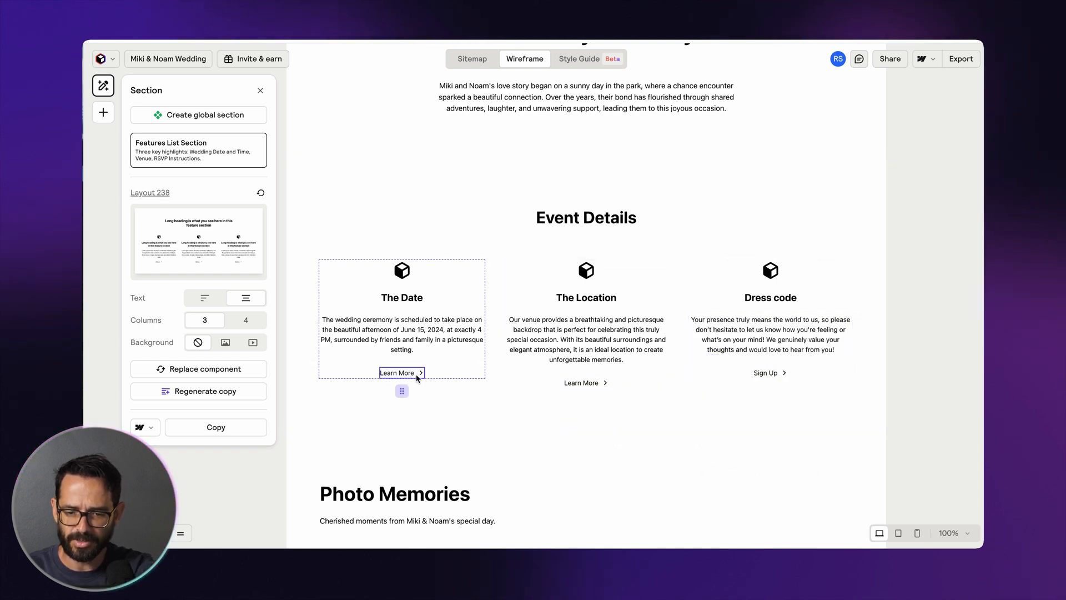
key("Delete")
left_click(599, 384)
key("Delete")
left_click(767, 373)
key("Delete")
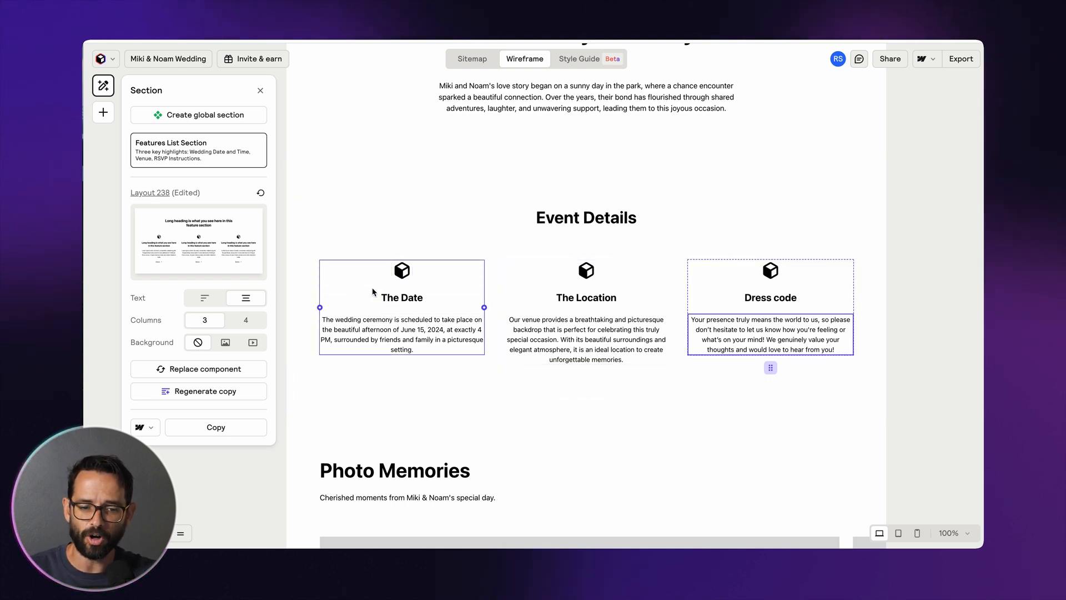
Replace the Photo Memories section's gallery component with the Gallery 8 layout
scroll(381, 290, "down", 3)
scroll(381, 291, "down", 4)
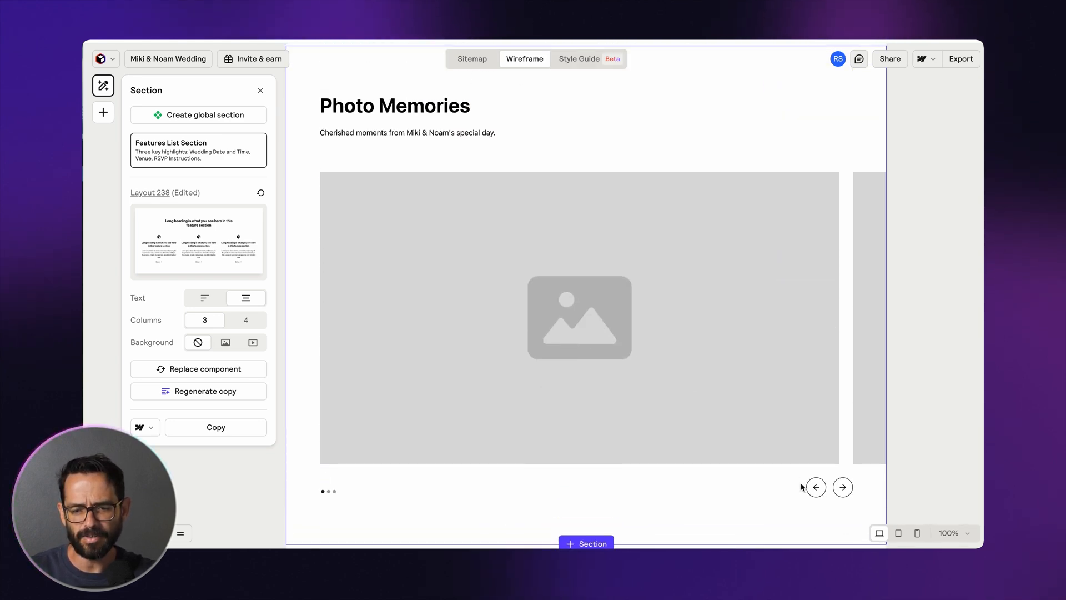
scroll(542, 193, "up", 2)
left_click(340, 159)
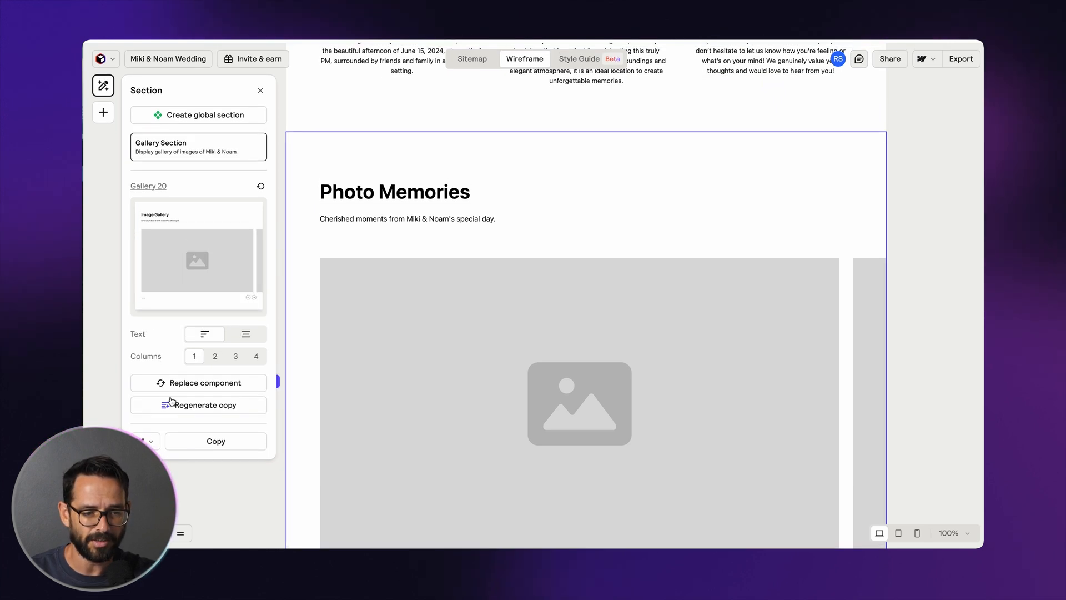
left_click(184, 388)
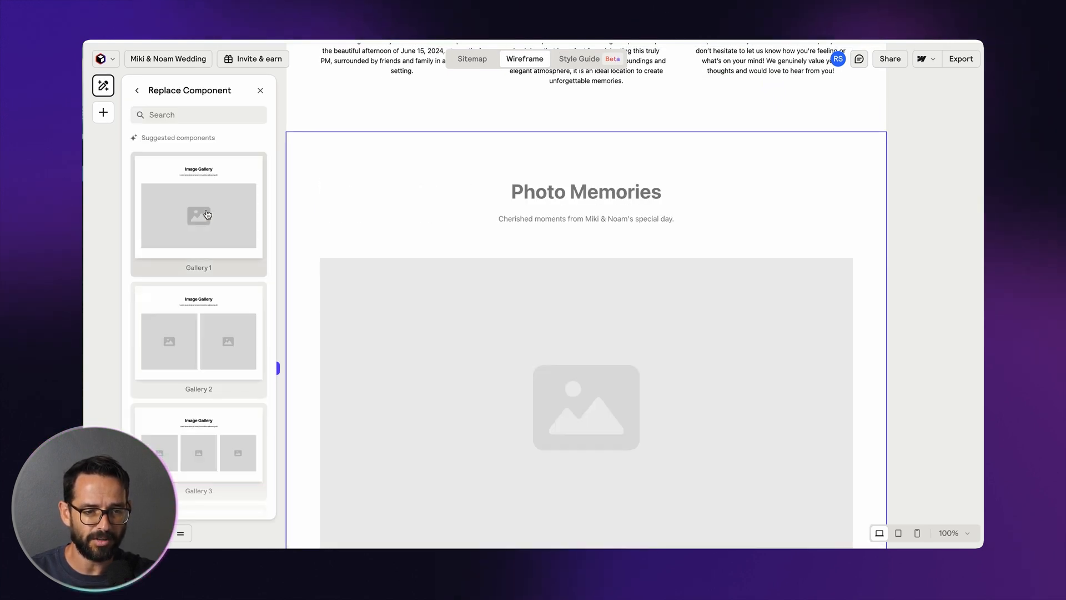
scroll(209, 214, "down", 6)
scroll(206, 223, "down", 4)
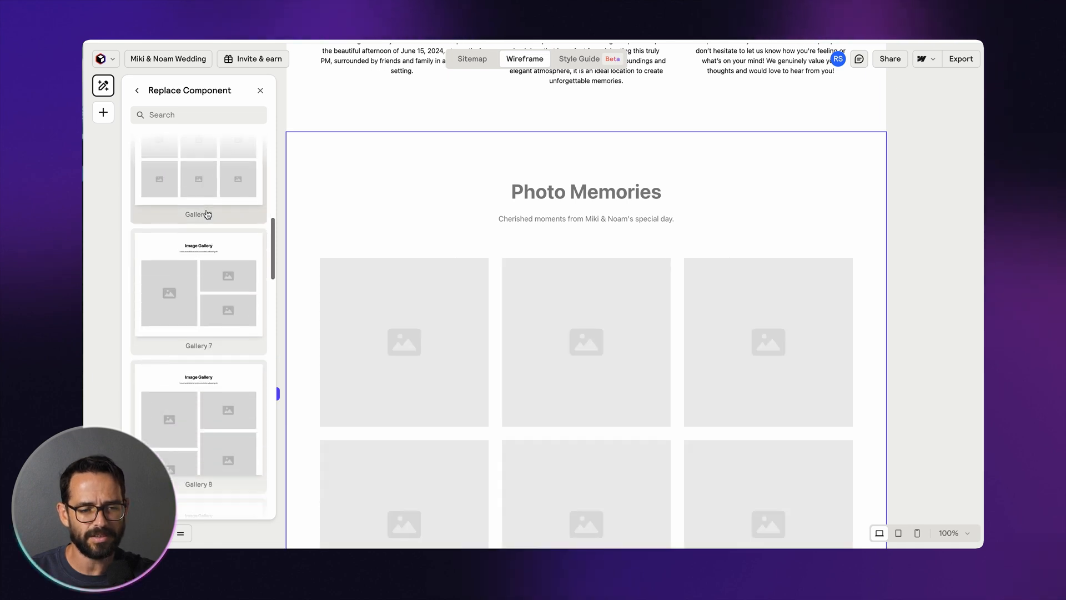
left_click(195, 240)
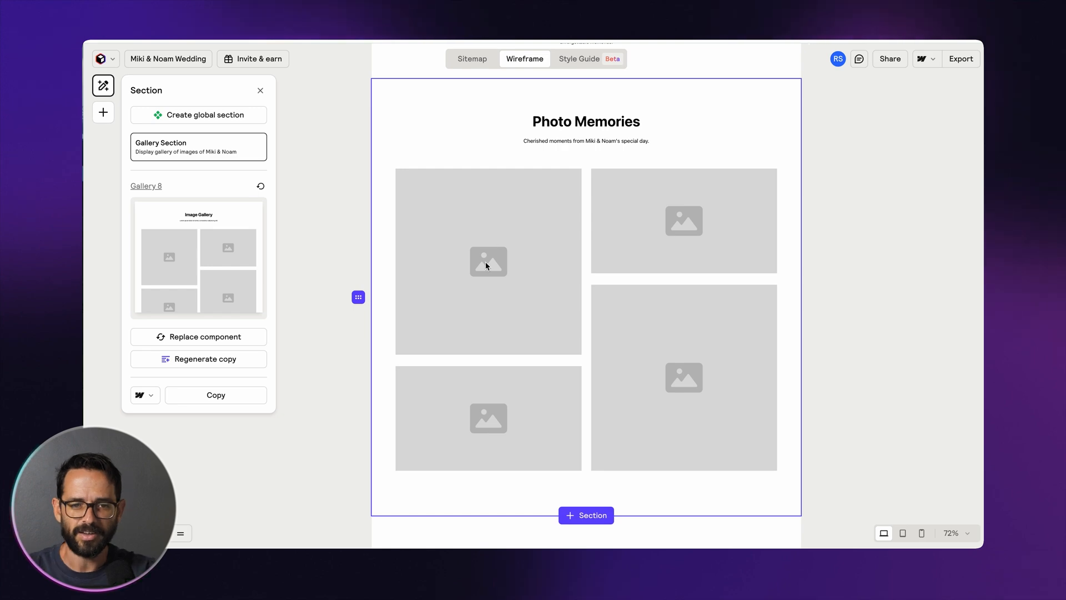
Rename the Get in Touch section's Email, Phone and Office labels to "With A Car", "With a Train" and "Open in Google Maps"
scroll(352, 161, "up", 2)
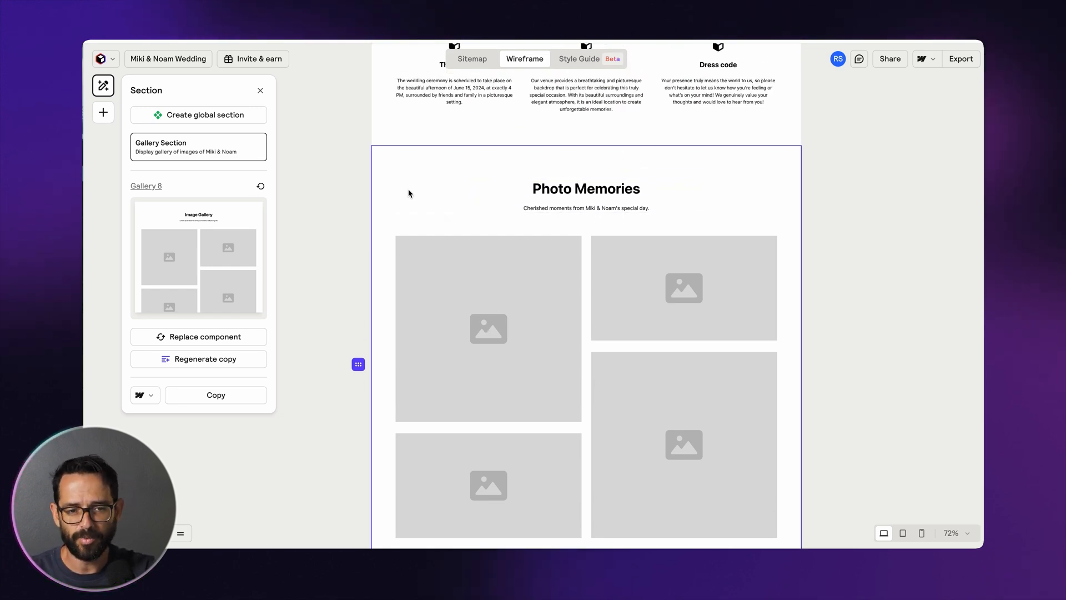
scroll(409, 193, "down", 6)
scroll(559, 224, "down", 1)
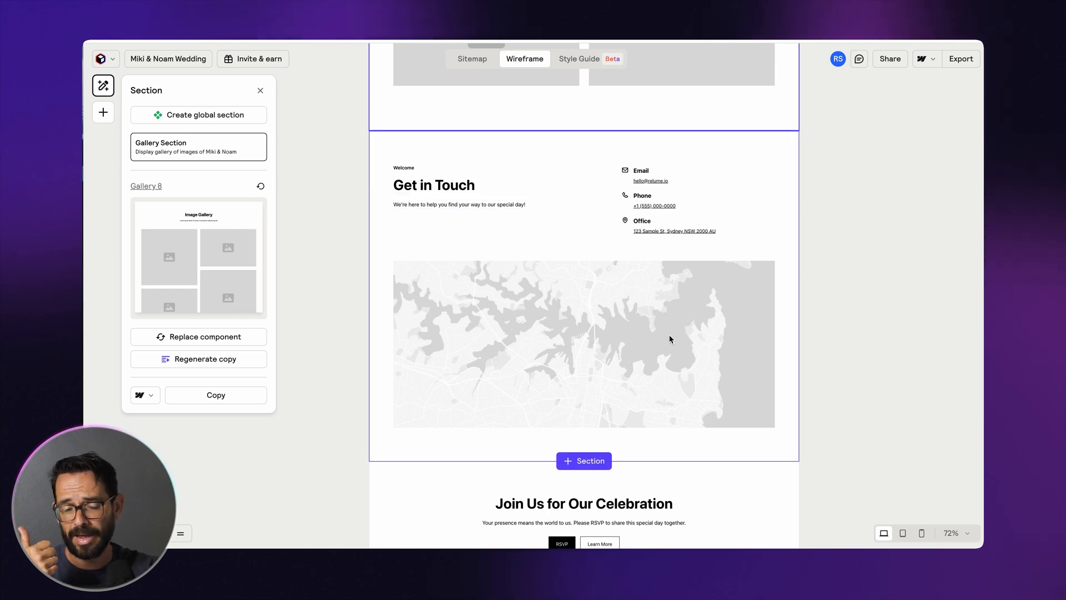
left_click(575, 247)
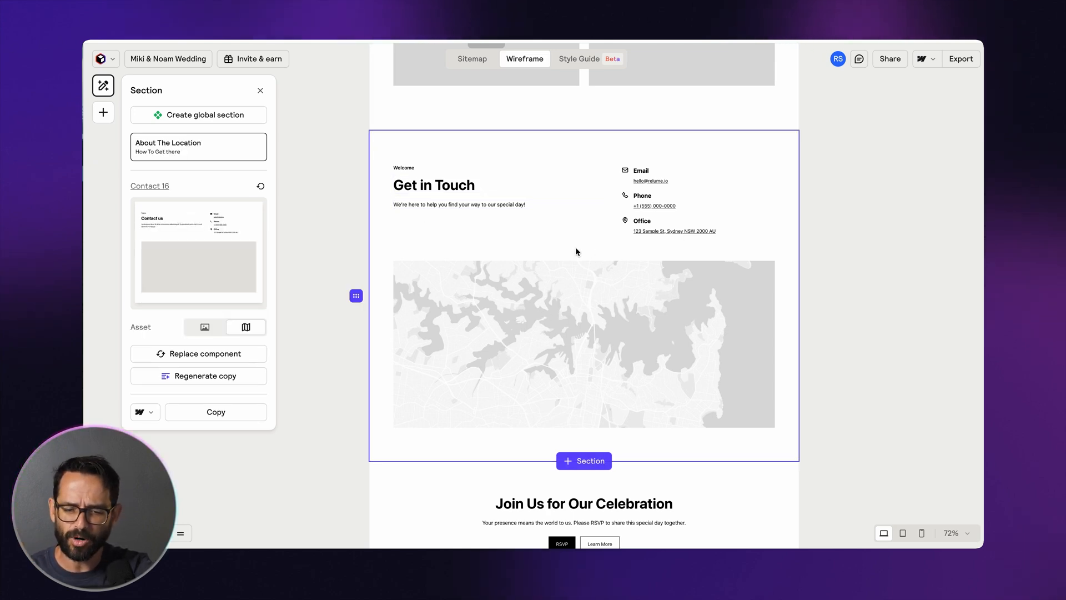
key("ctrl+equal")
scroll(575, 252, "up", 3)
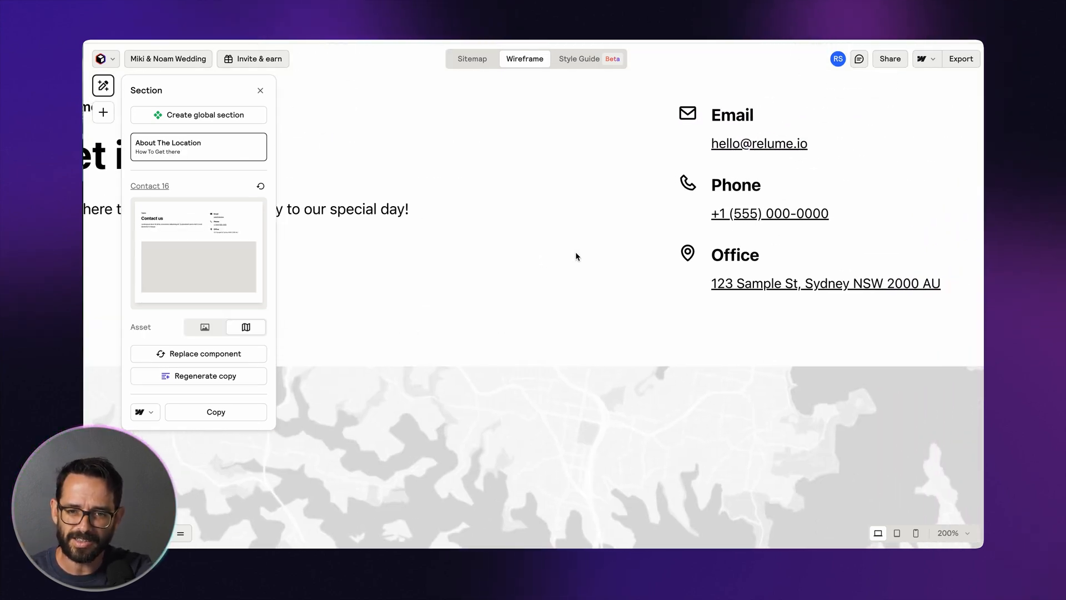
double_click(721, 117)
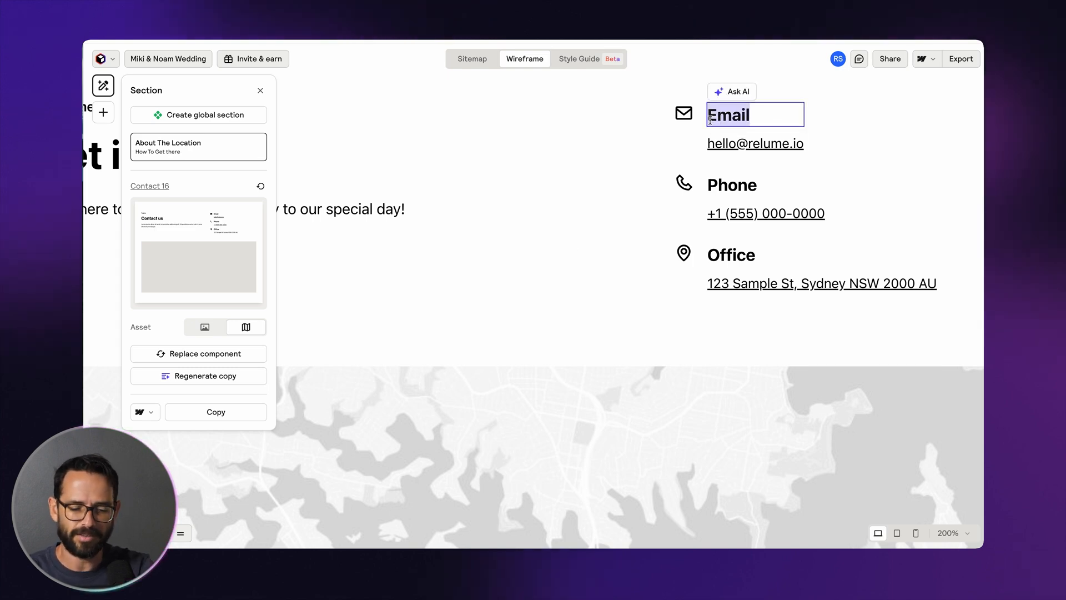
type("With A Car")
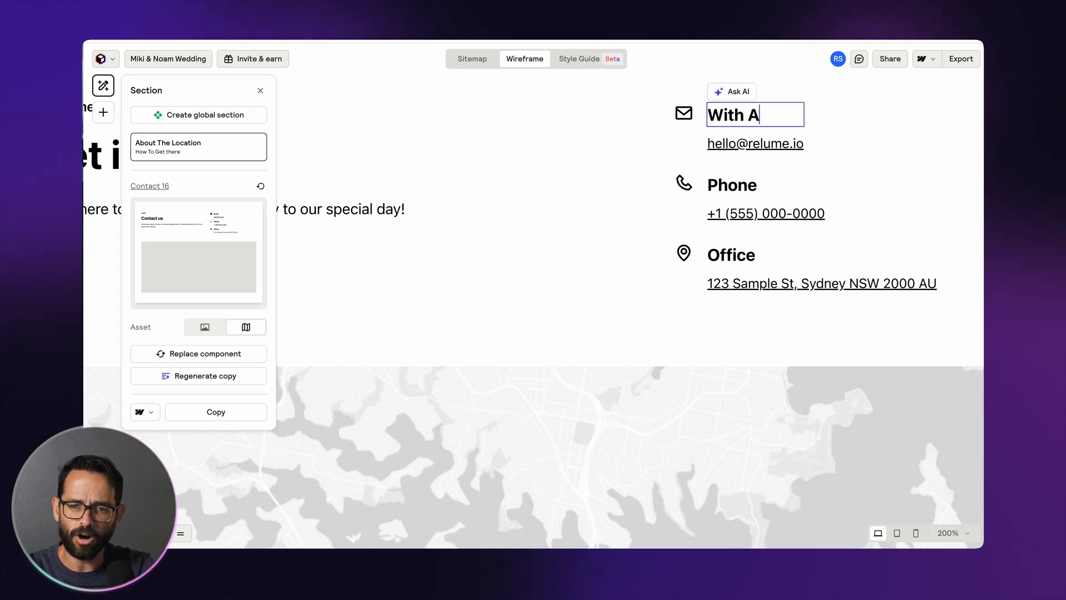
double_click(741, 187)
type("With a Train")
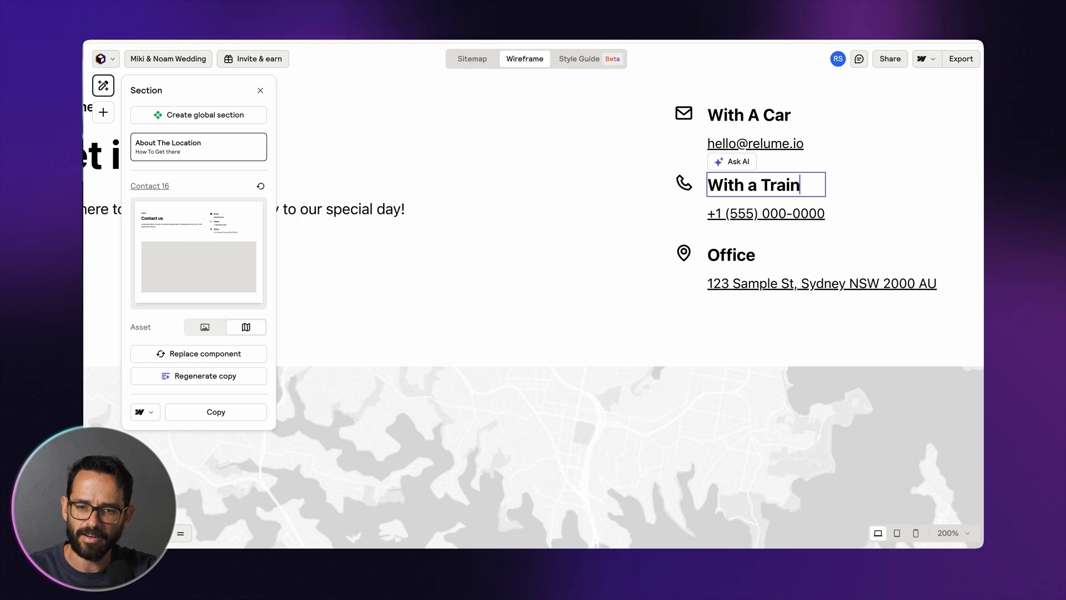
double_click(732, 255)
type("Open in Google Maps")
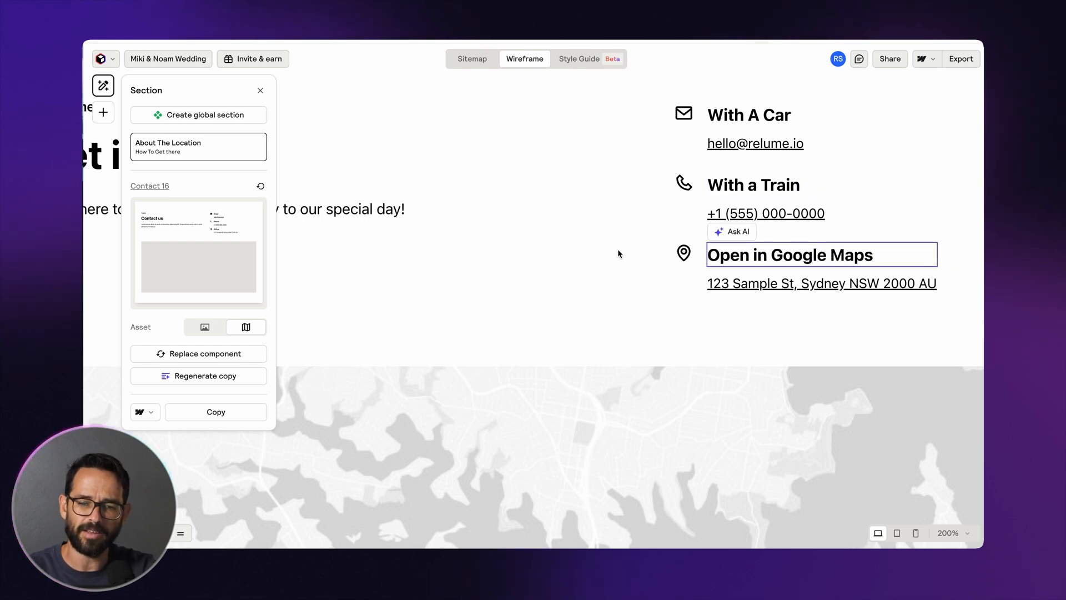
left_click(619, 254)
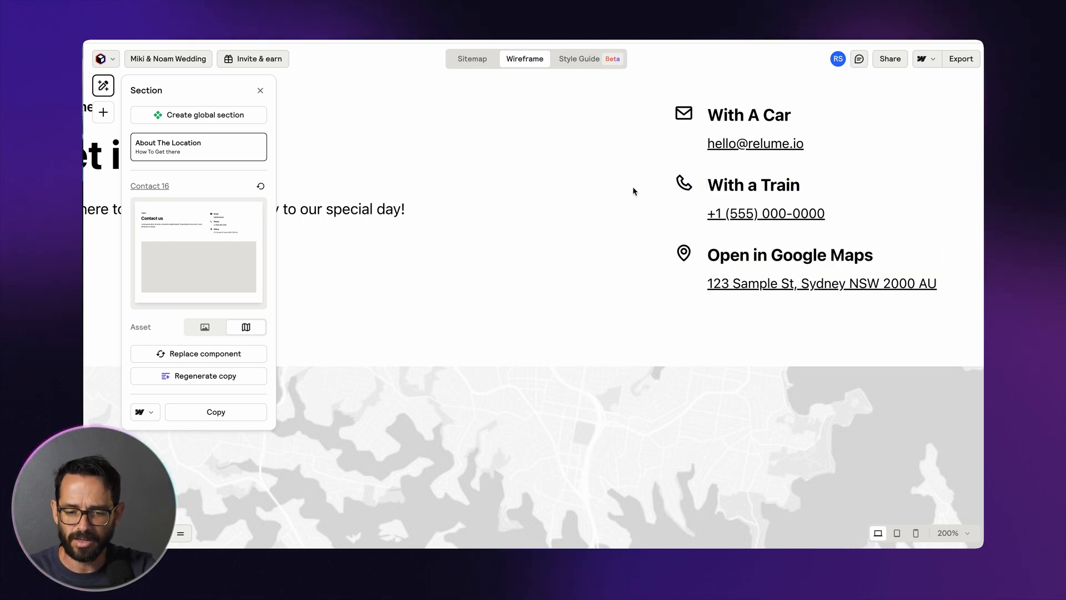
Browse the suggested replacement components for the "Join Us for Our Celebration" section
key("super+minus")
scroll(611, 249, "down", 2)
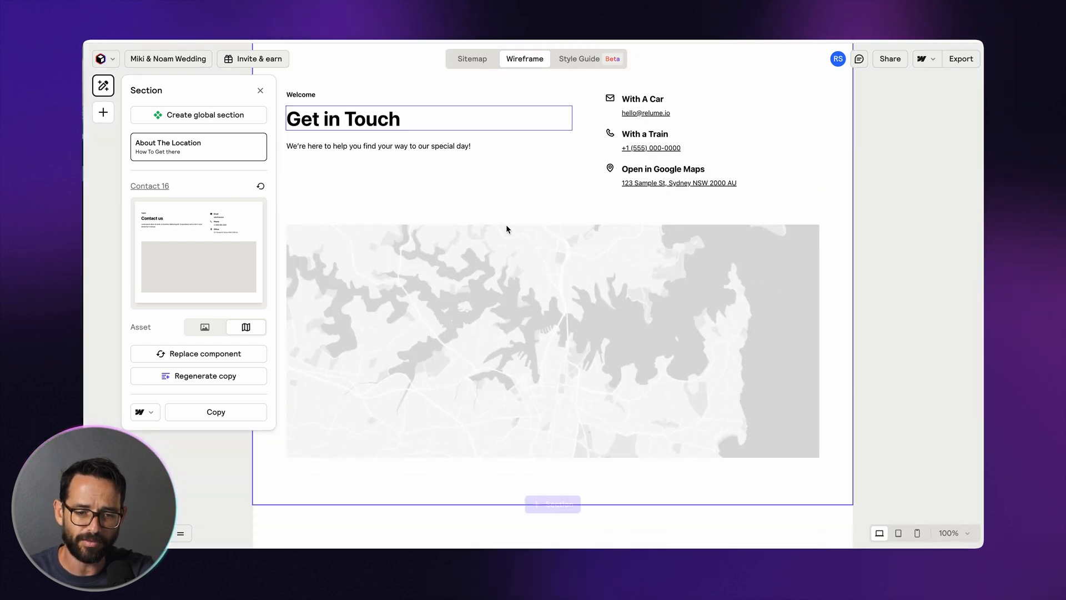
scroll(493, 267, "down", 6)
left_click(375, 259)
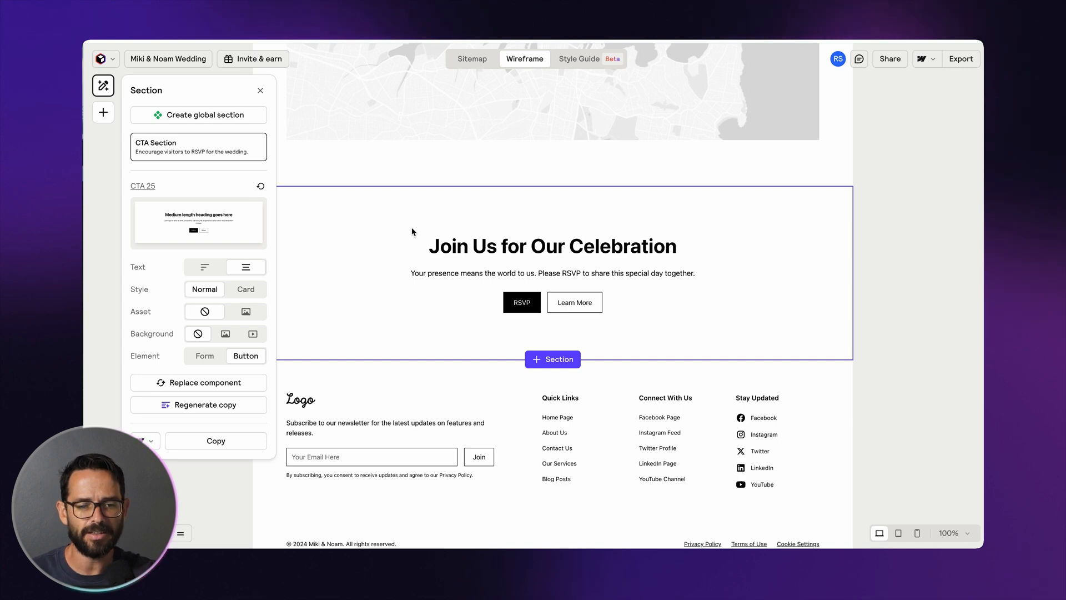
left_click(177, 384)
left_click(177, 384)
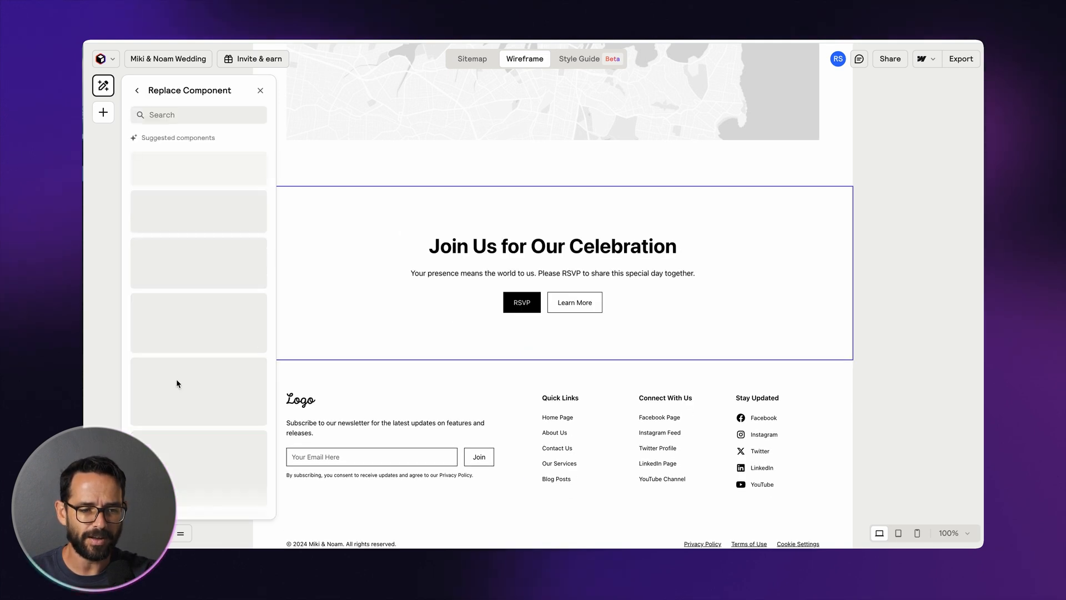
scroll(222, 142, "down", 3)
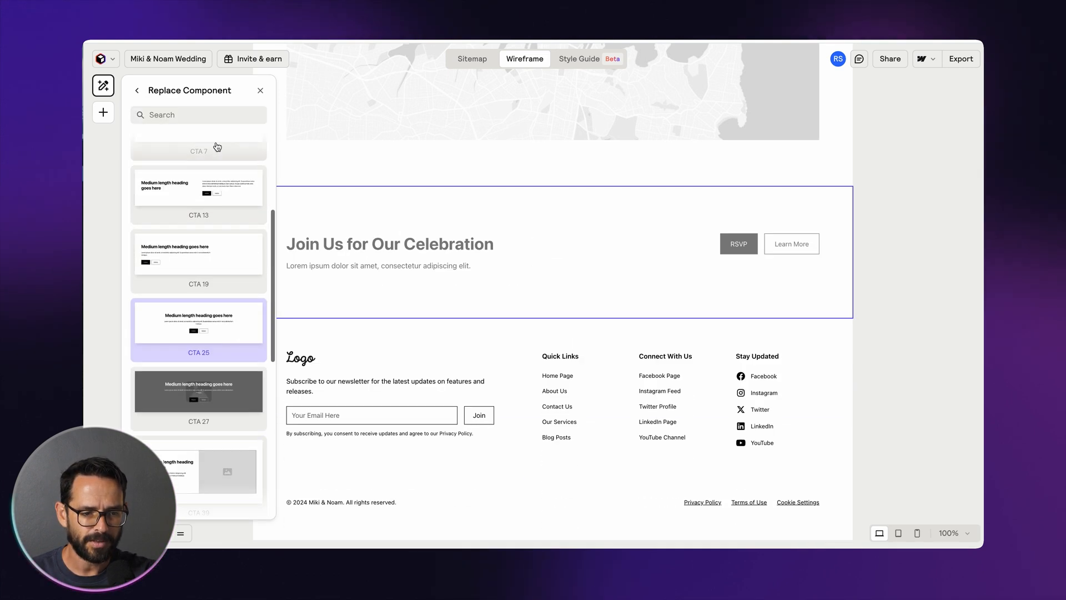
scroll(220, 146, "down", 5)
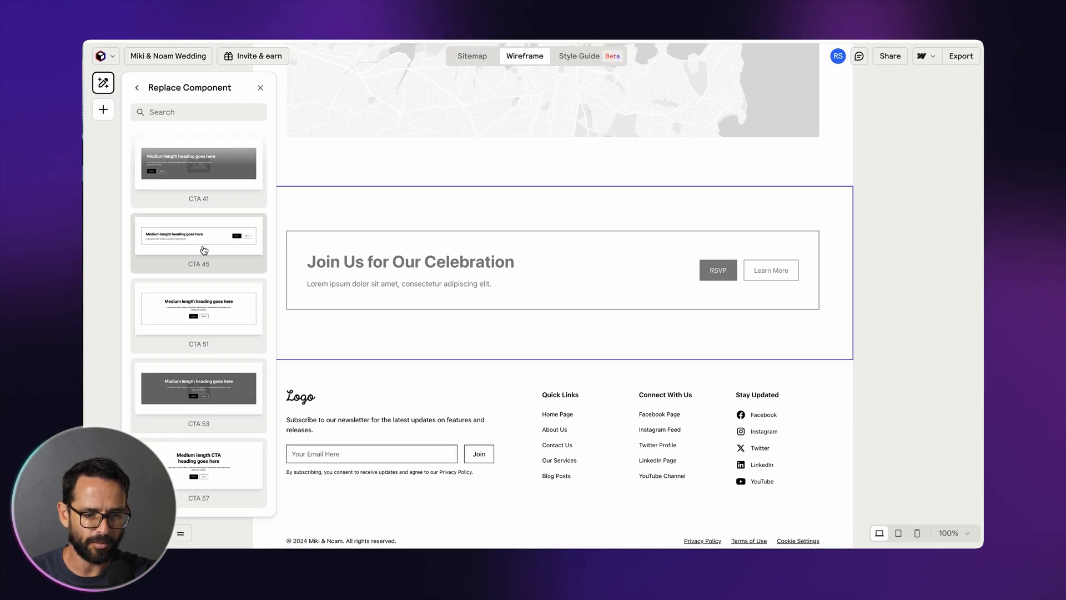
scroll(200, 250, "up", 8)
Search the replacement components for "form" and swap the CTA section to the Contact 1 layout
left_click(187, 114)
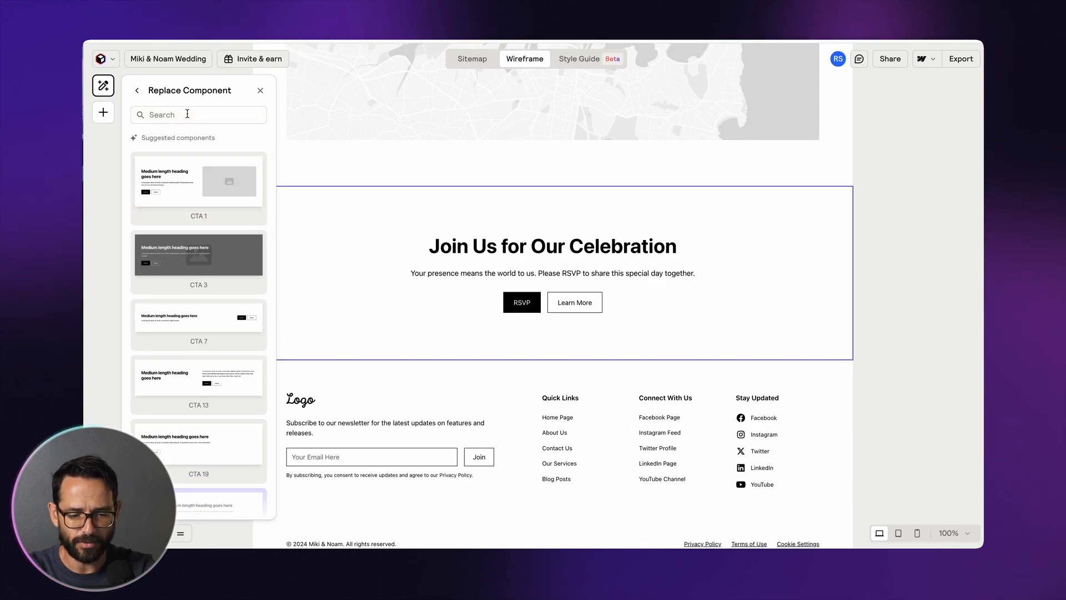
type("form")
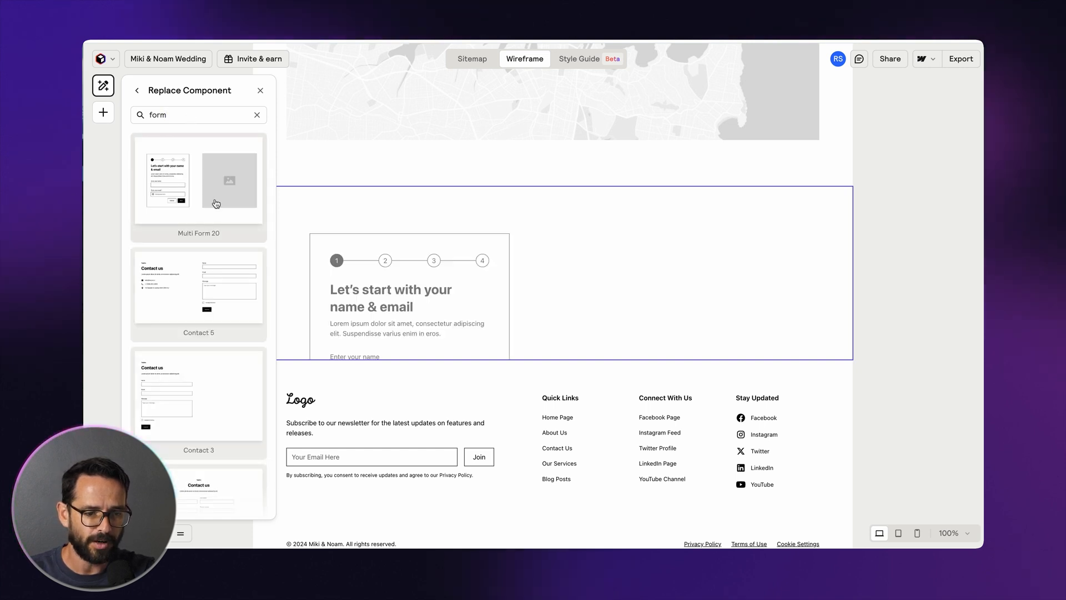
scroll(179, 302, "down", 5)
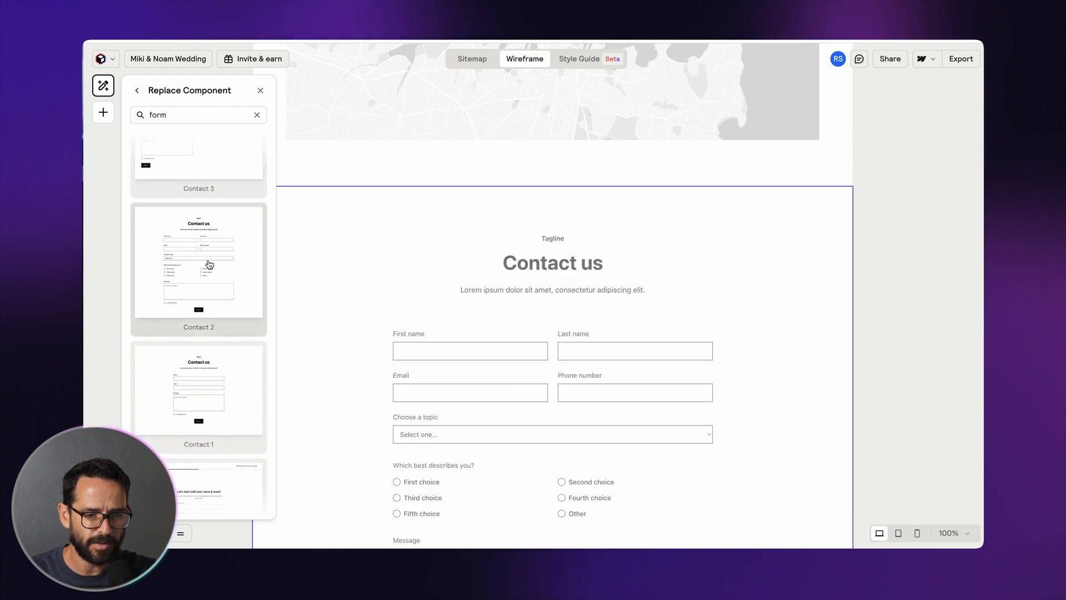
scroll(222, 289, "down", 2)
left_click(236, 302)
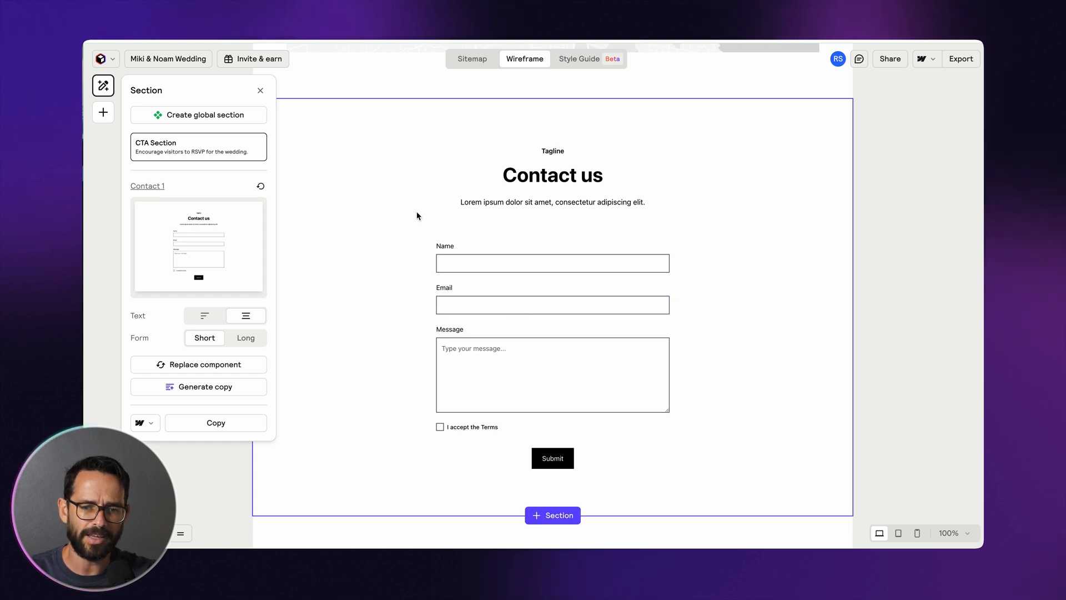
Change the contact form section's heading to "RSVP" and delete the tagline above it
double_click(532, 168)
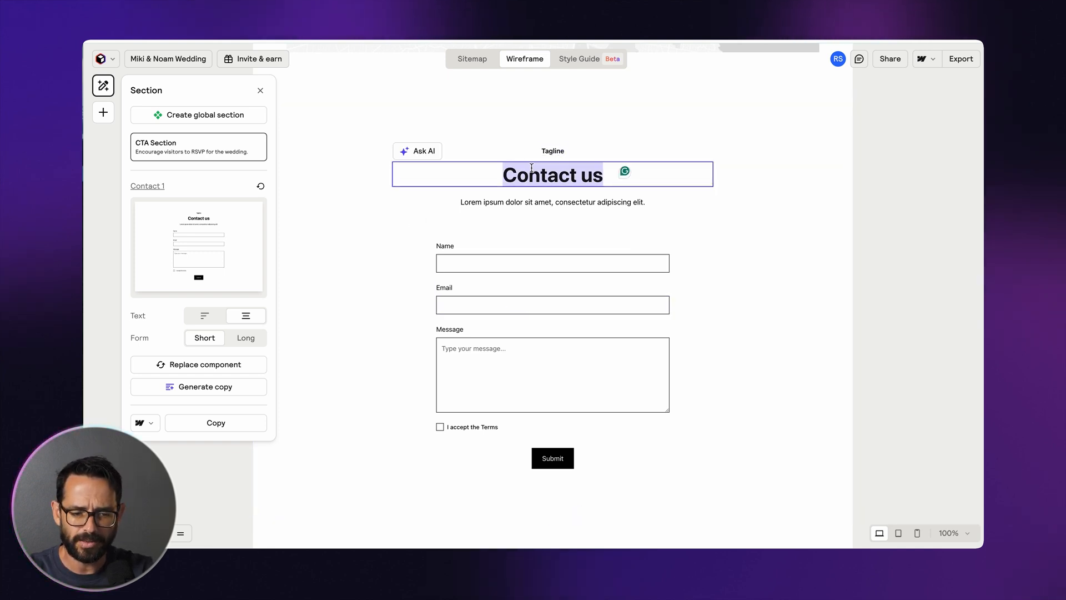
type("RSV")
left_click(549, 151)
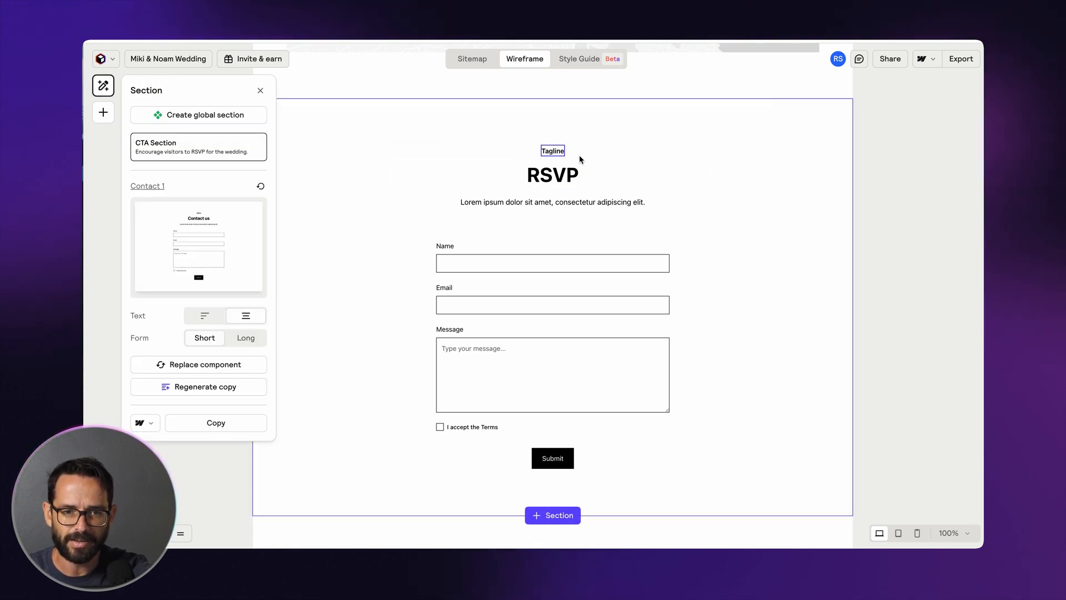
key("Delete")
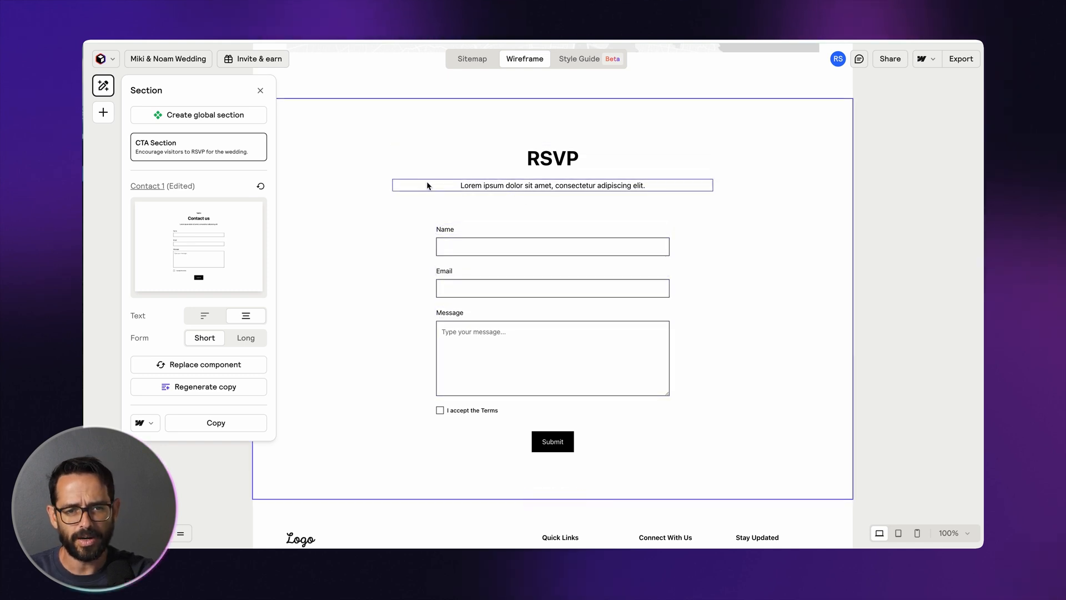
Replace the footer component with the simpler Footer 4 layout and close the section settings
scroll(361, 248, "down", 3)
left_click(422, 375)
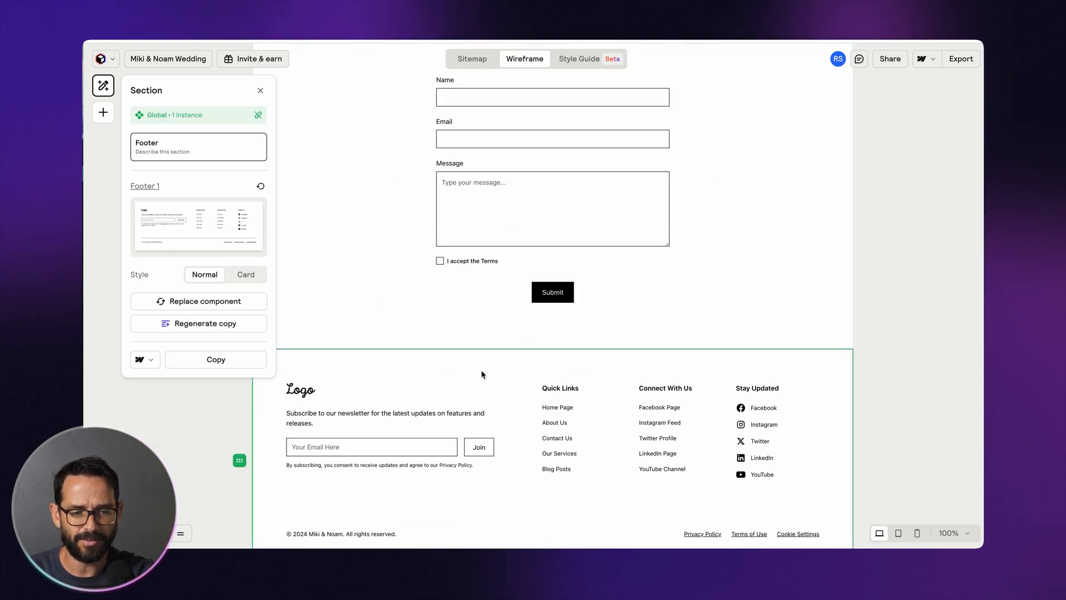
scroll(461, 333, "down", 2)
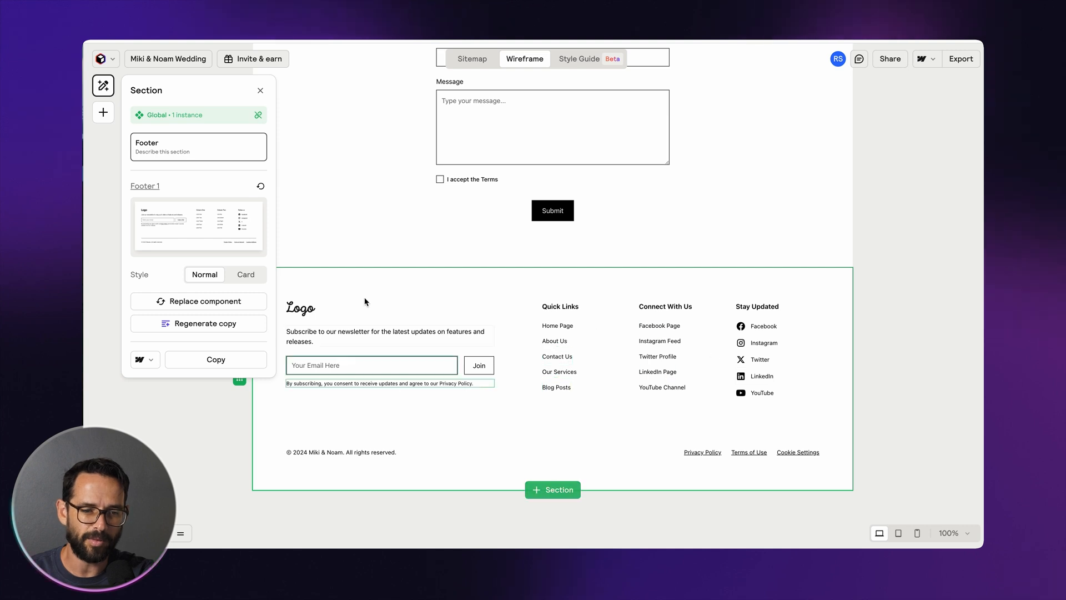
left_click(205, 301)
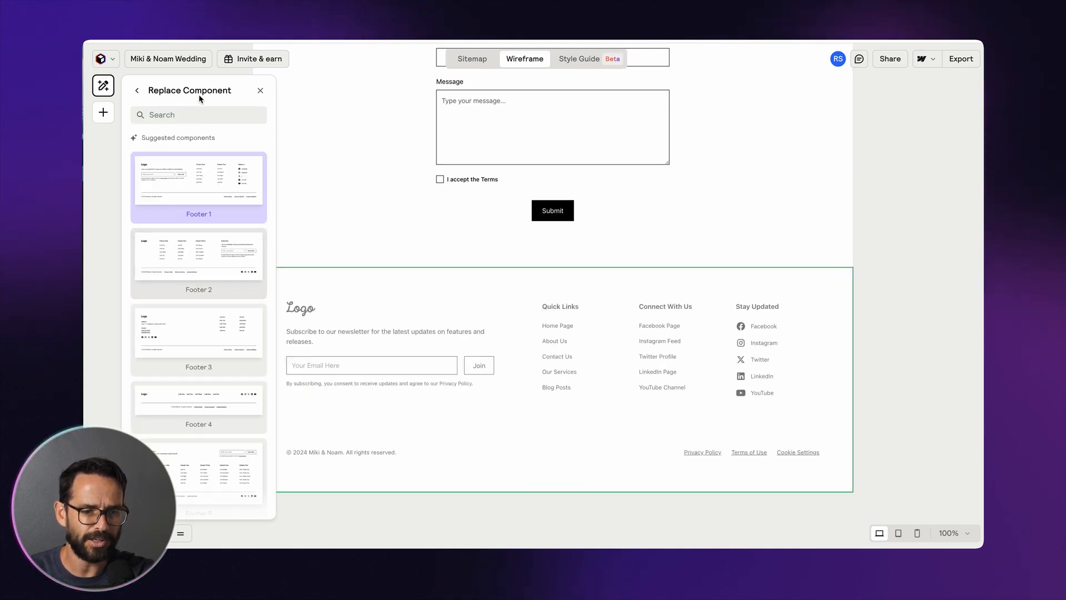
scroll(187, 199, "down", 2)
left_click(198, 281)
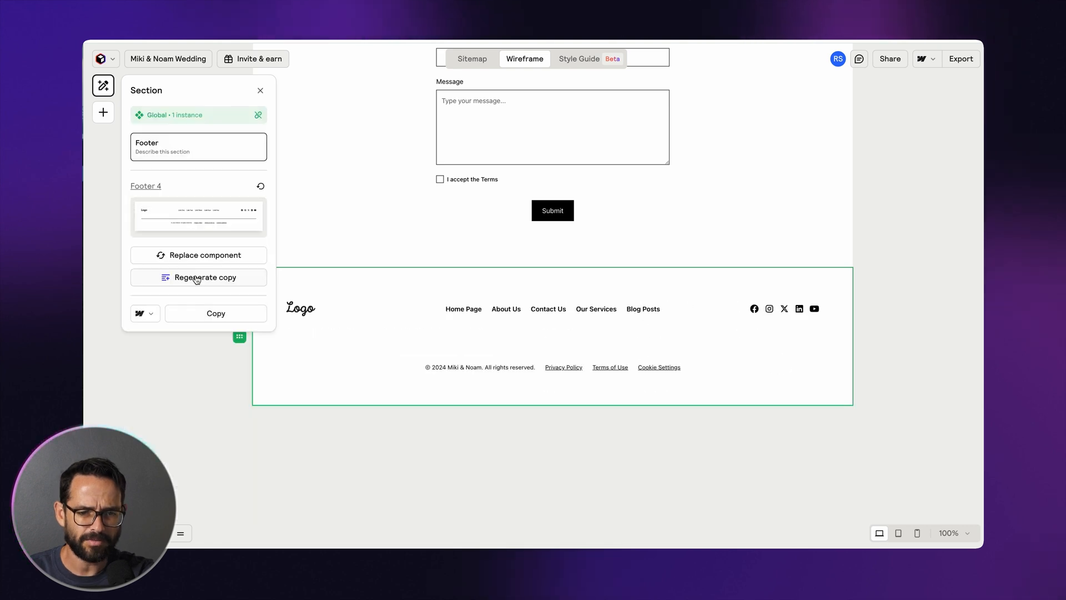
left_click(260, 91)
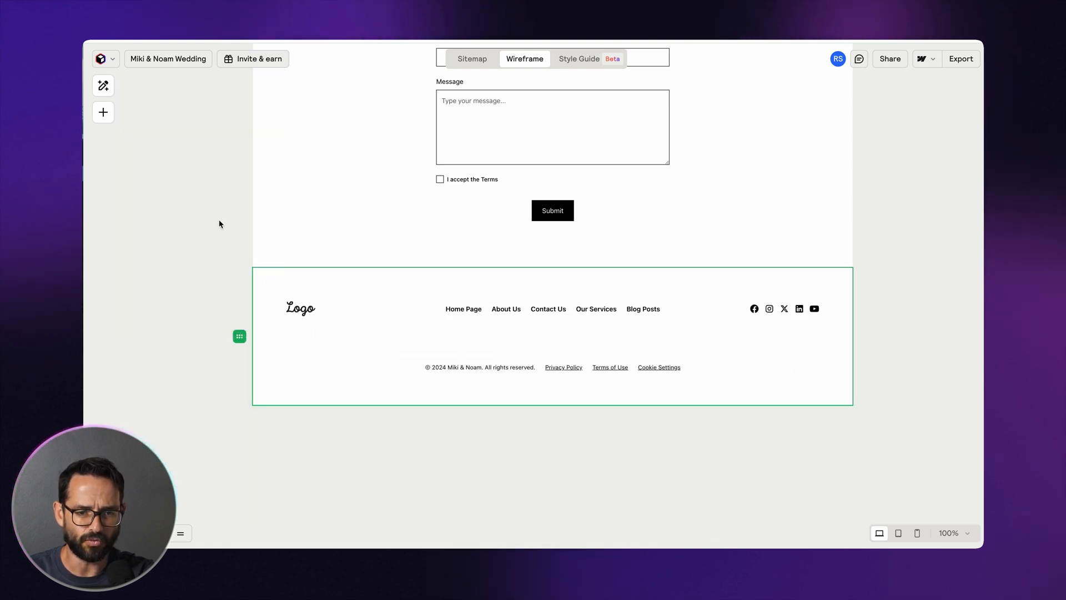
Review the whole Home page wireframe from the hero section through the event location section
scroll(226, 218, "up", 2)
key("super+equal")
scroll(226, 218, "up", 2)
key("super+minus")
key("super+minus")
scroll(374, 205, "up", 15)
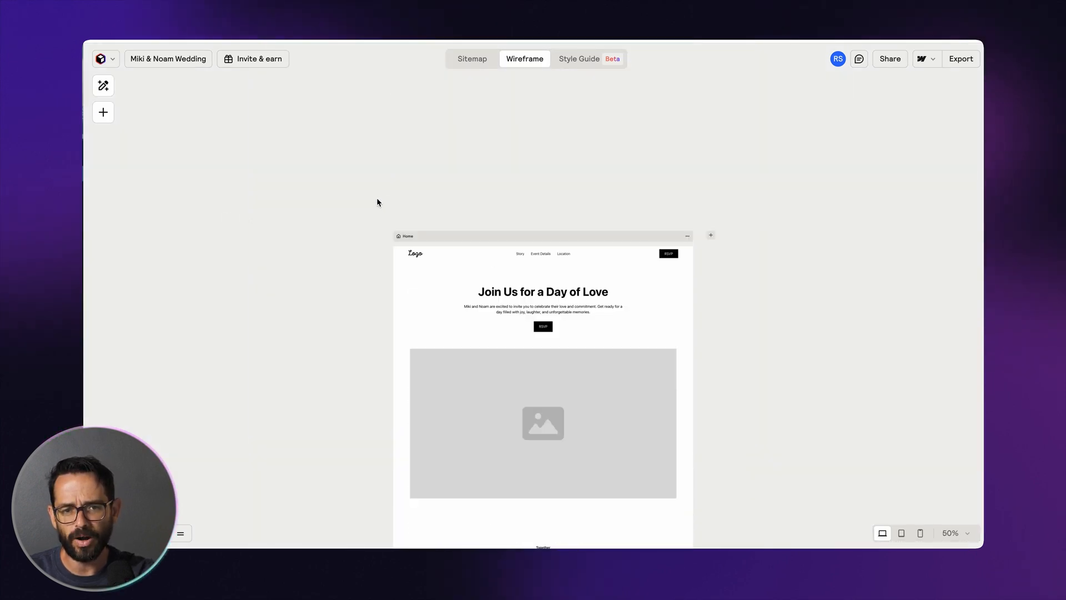
key("super+equal")
scroll(379, 179, "up", 1)
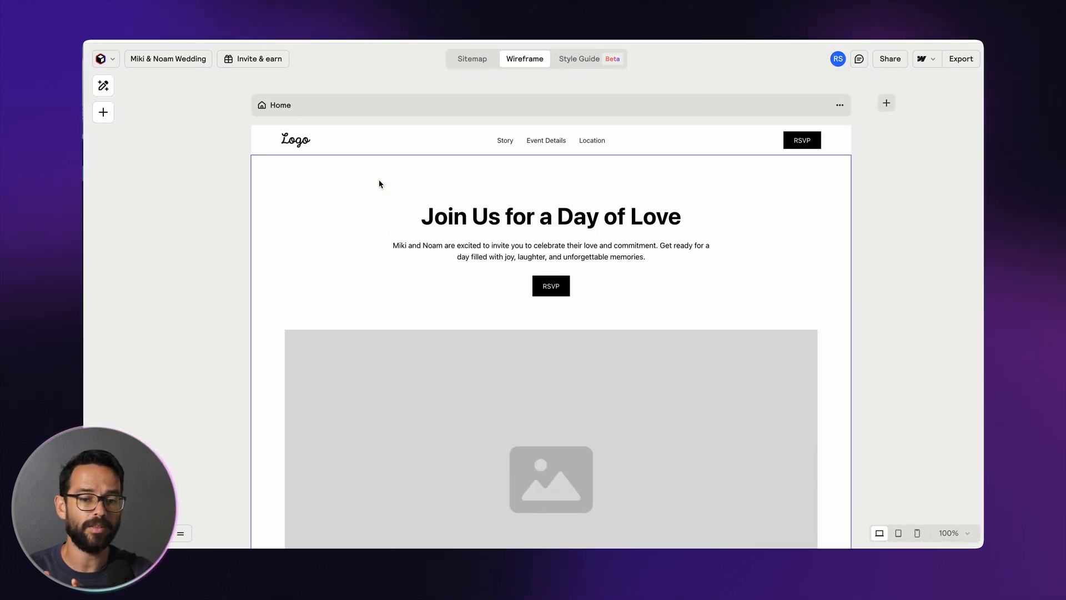
scroll(357, 188, "down", 20)
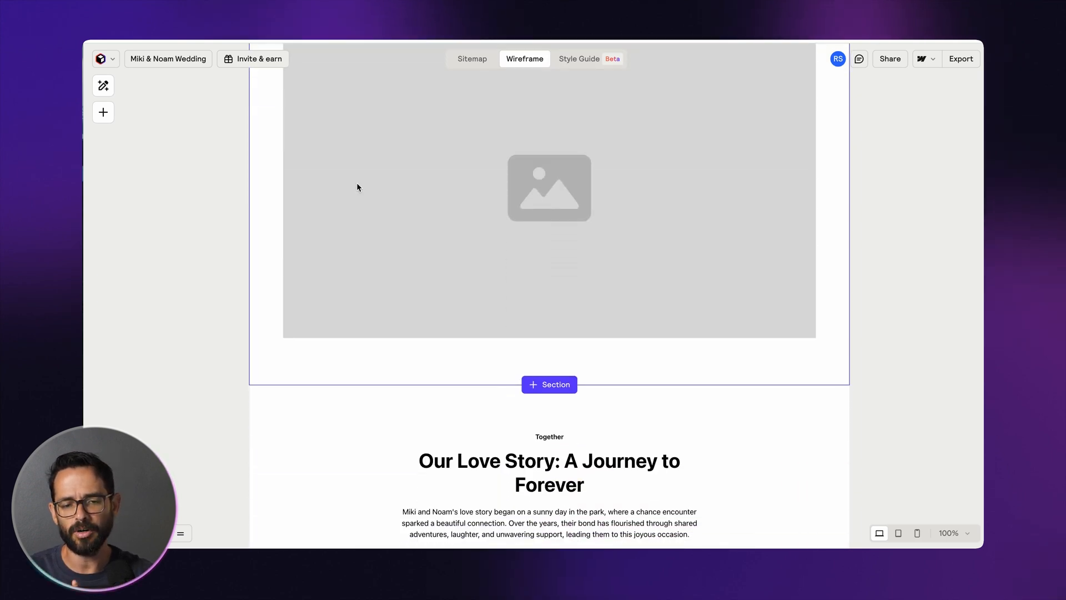
scroll(357, 186, "down", 10)
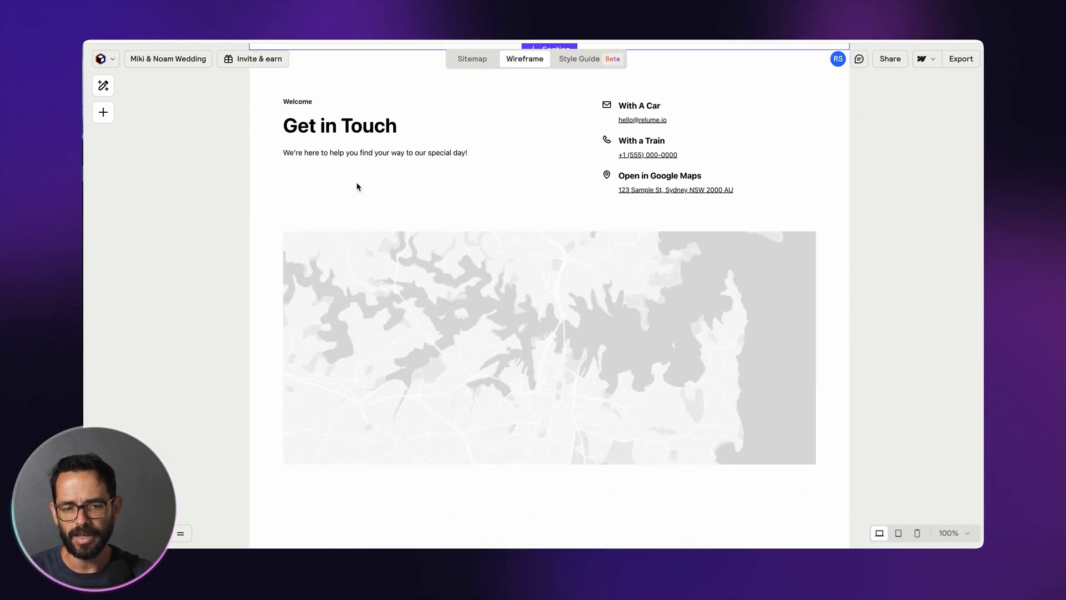
scroll(357, 182, "up", 20)
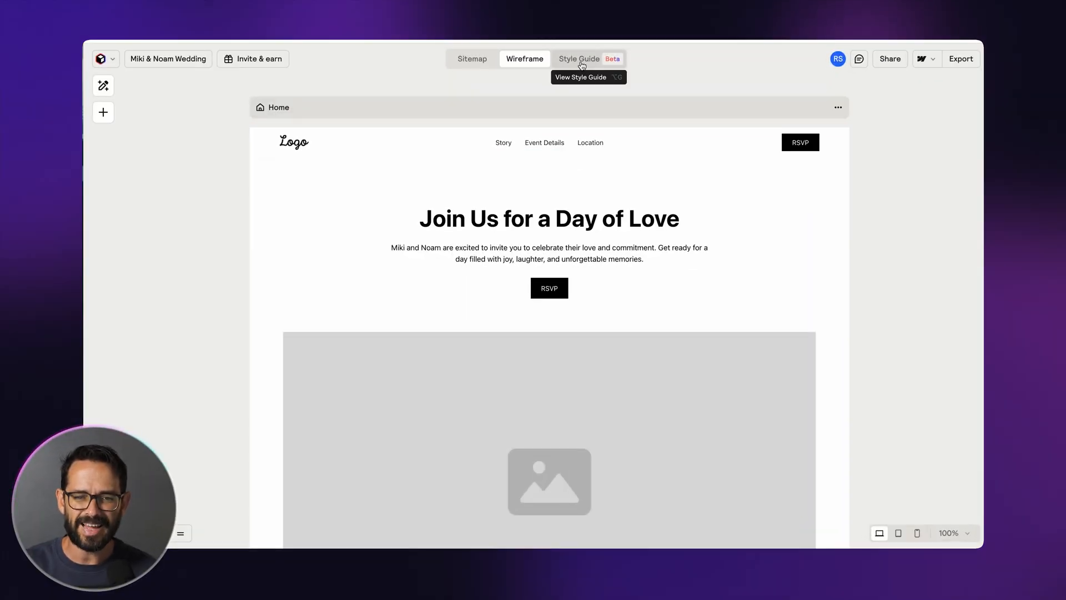
Open the Style Guide and shuffle the complete design scheme, including colors, typography and UI styling
left_click(581, 61)
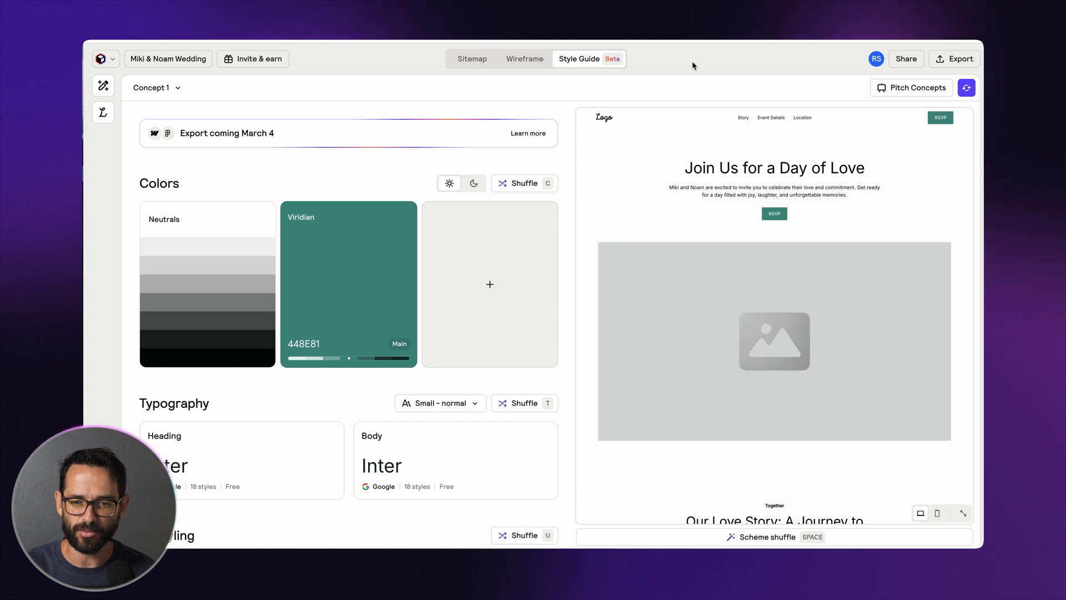
key("space")
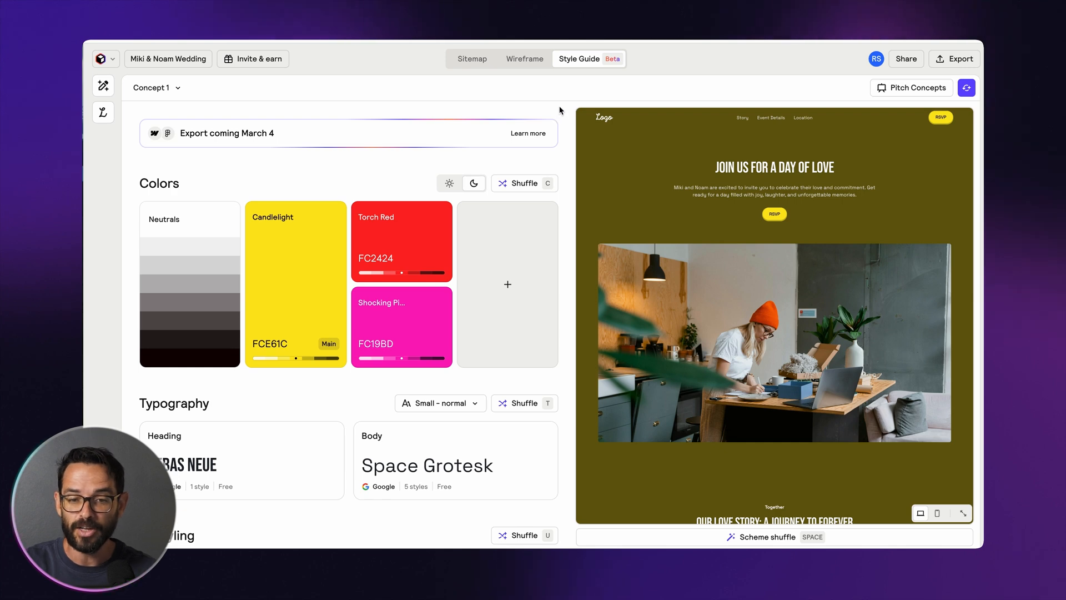
Examine the shuffled scheme across the page preview, from the hero image to the RSVP form and footer
mouse_move(642, 191)
scroll(642, 190, "down", 5)
scroll(648, 186, "up", 5)
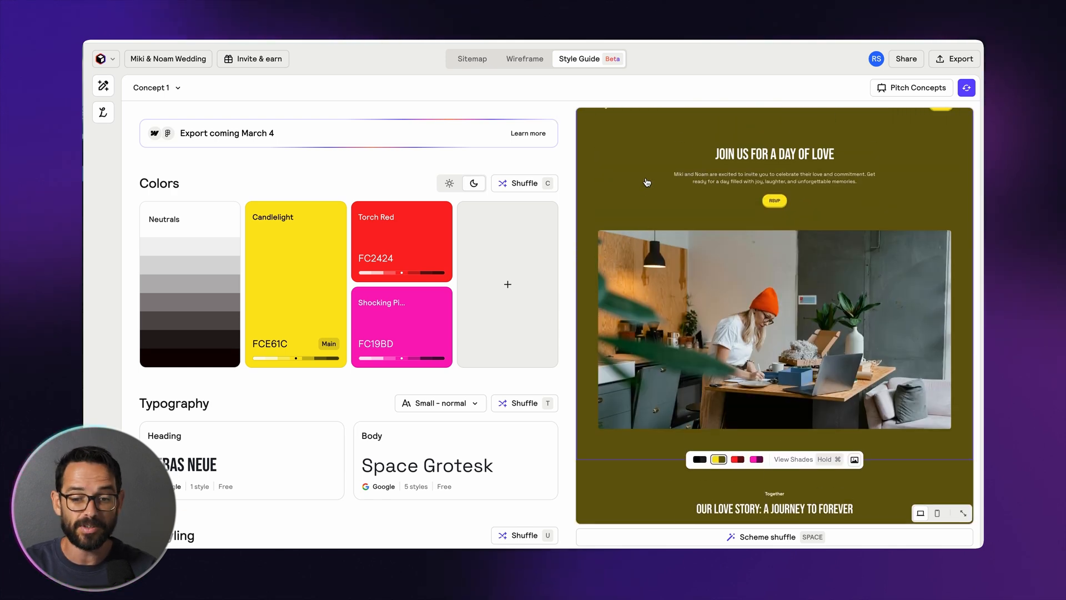
scroll(730, 291, "down", 15)
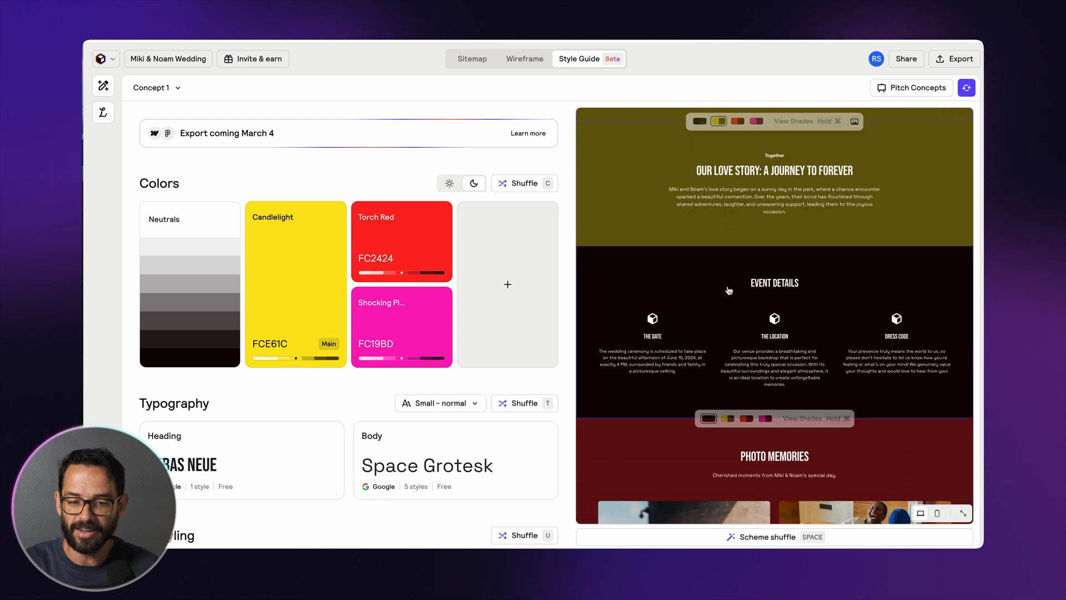
scroll(728, 287, "down", 5)
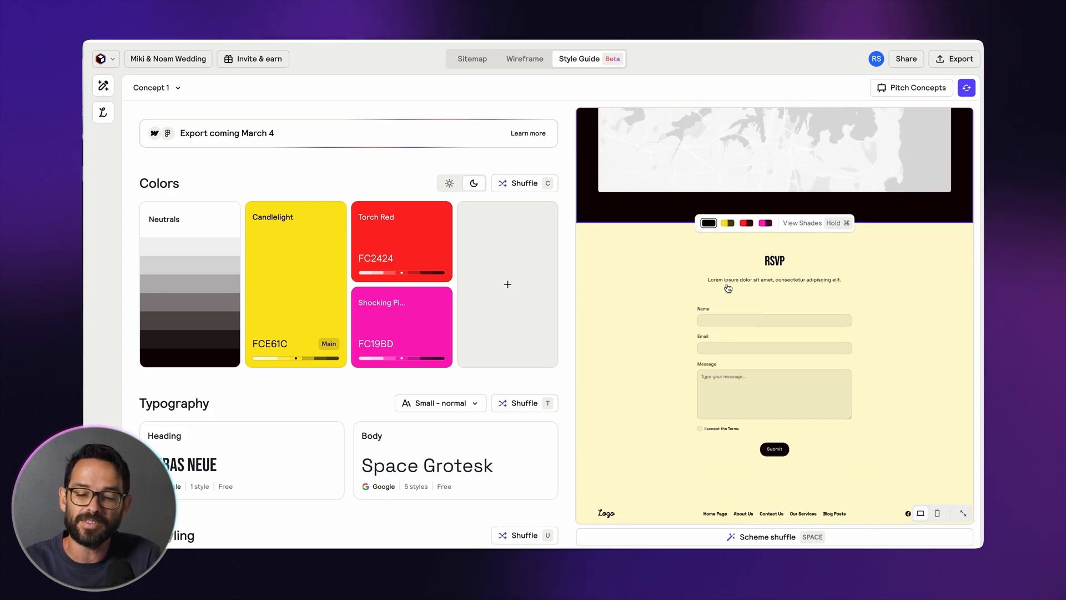
scroll(728, 287, "up", 20)
mouse_move(727, 286)
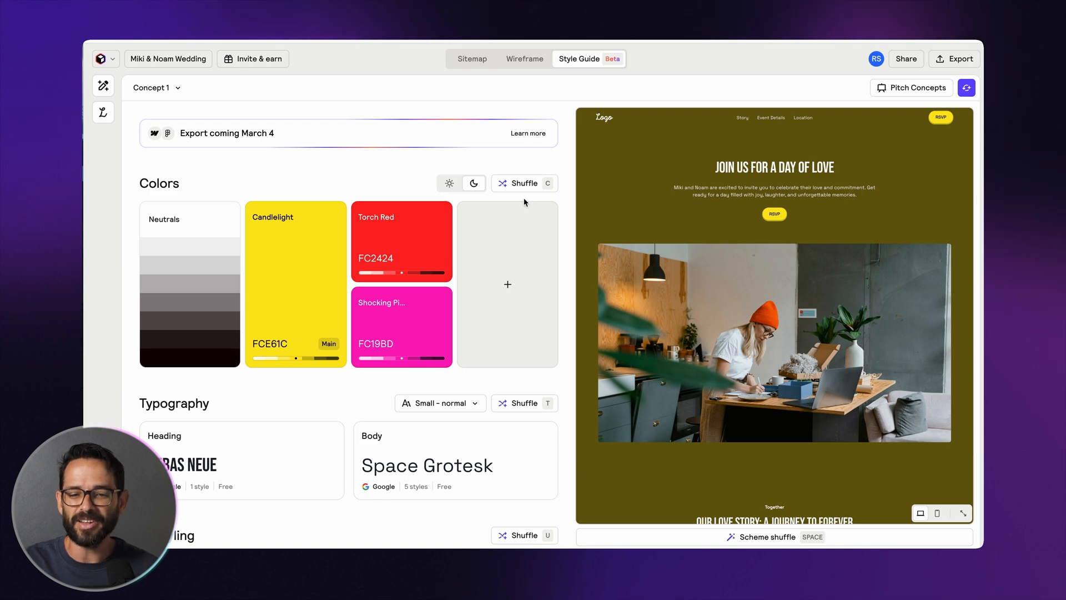
scroll(747, 217, "down", 3)
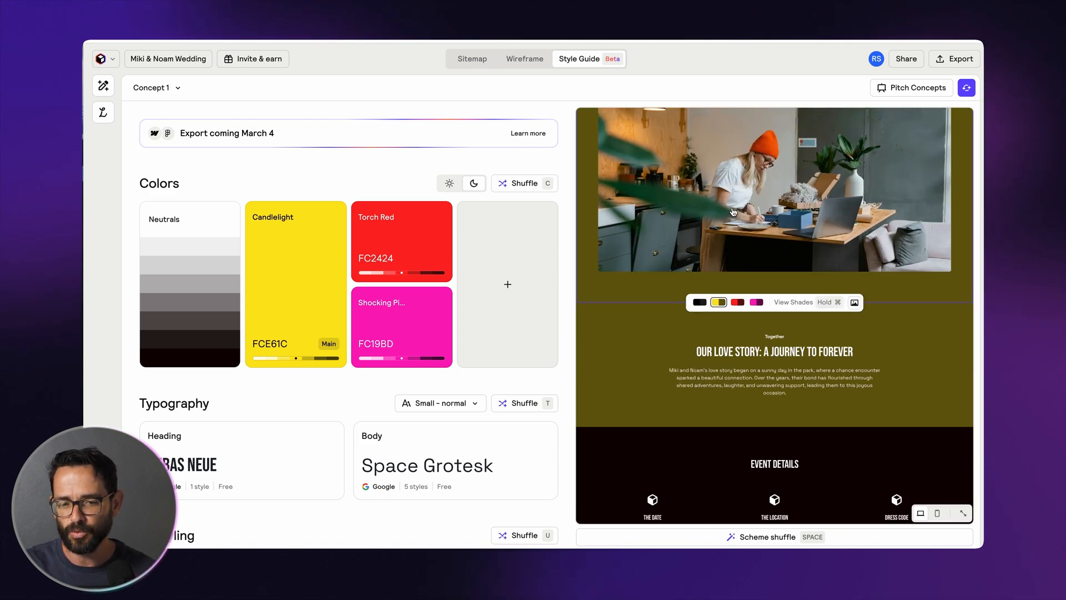
scroll(716, 208, "up", 3)
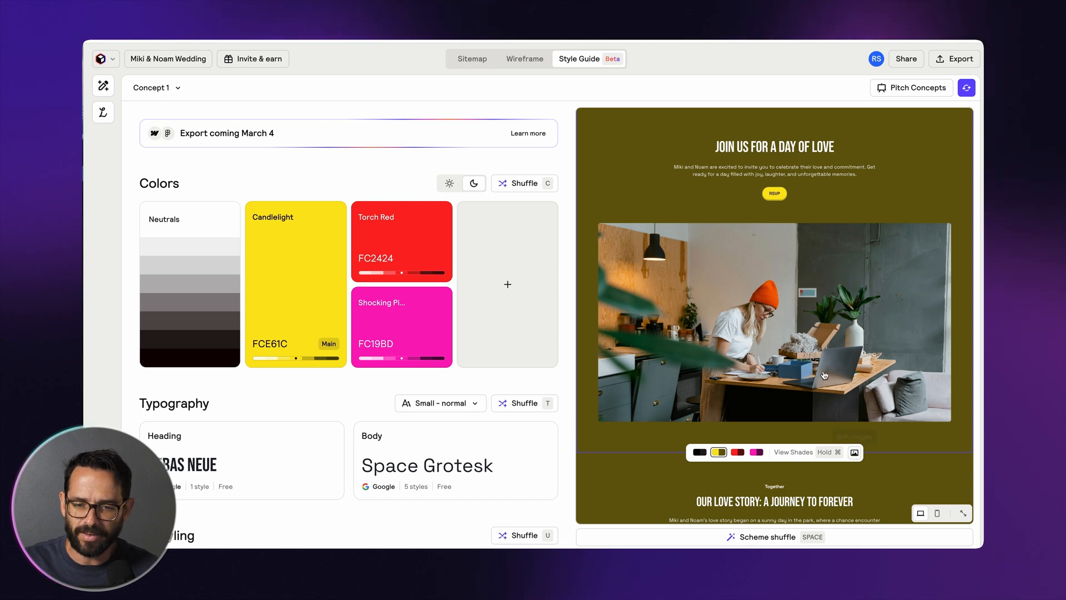
scroll(775, 319, "up", 1)
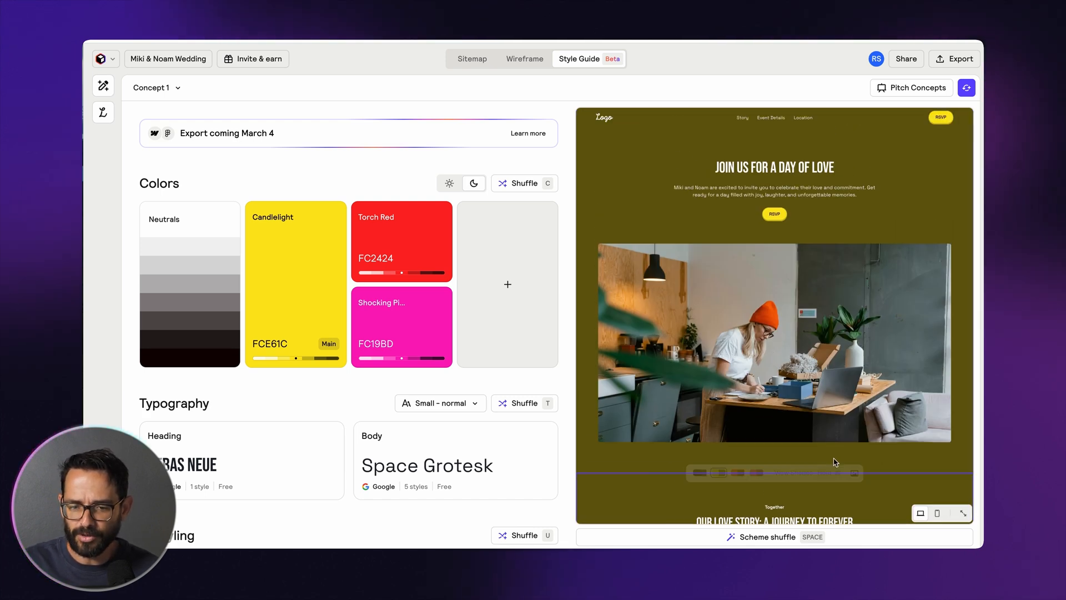
Replace the hero section's image with the couple photo NOMIK(336).jpg and close the section images
left_click(855, 475)
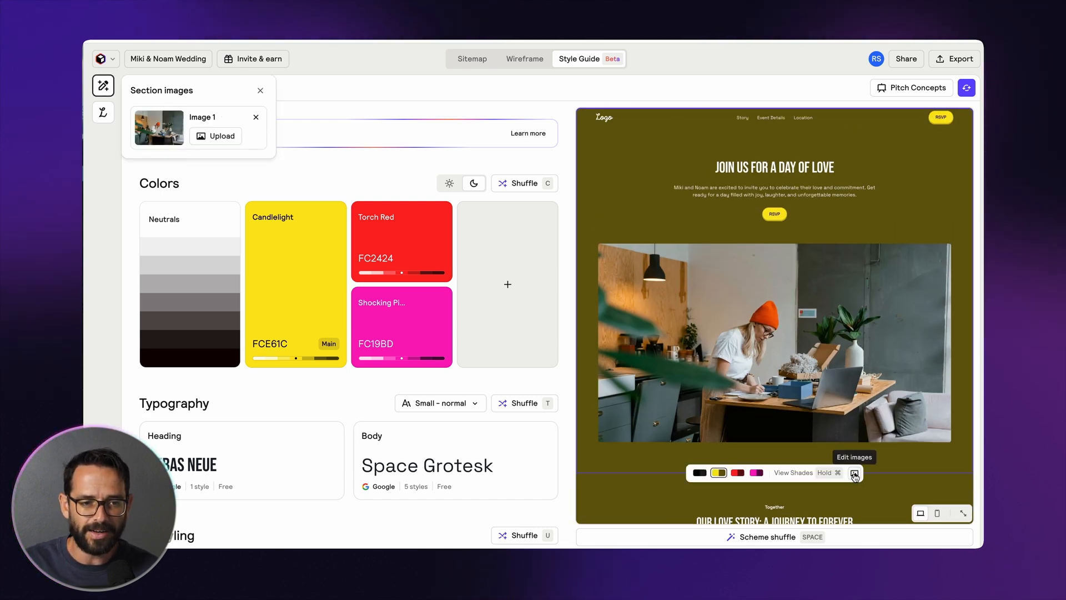
left_click(200, 137)
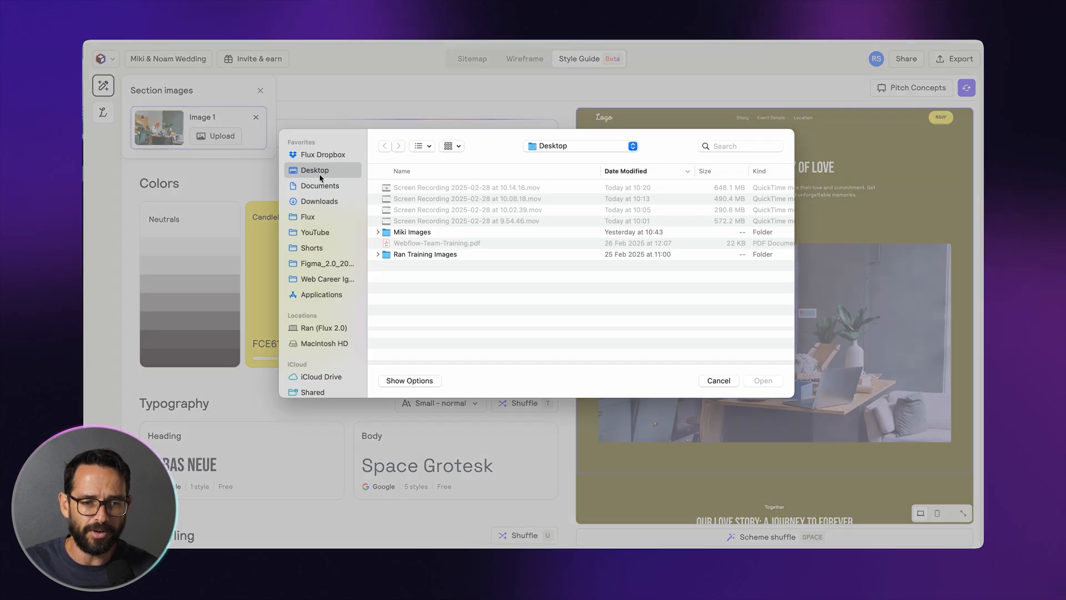
double_click(408, 234)
left_click(415, 188)
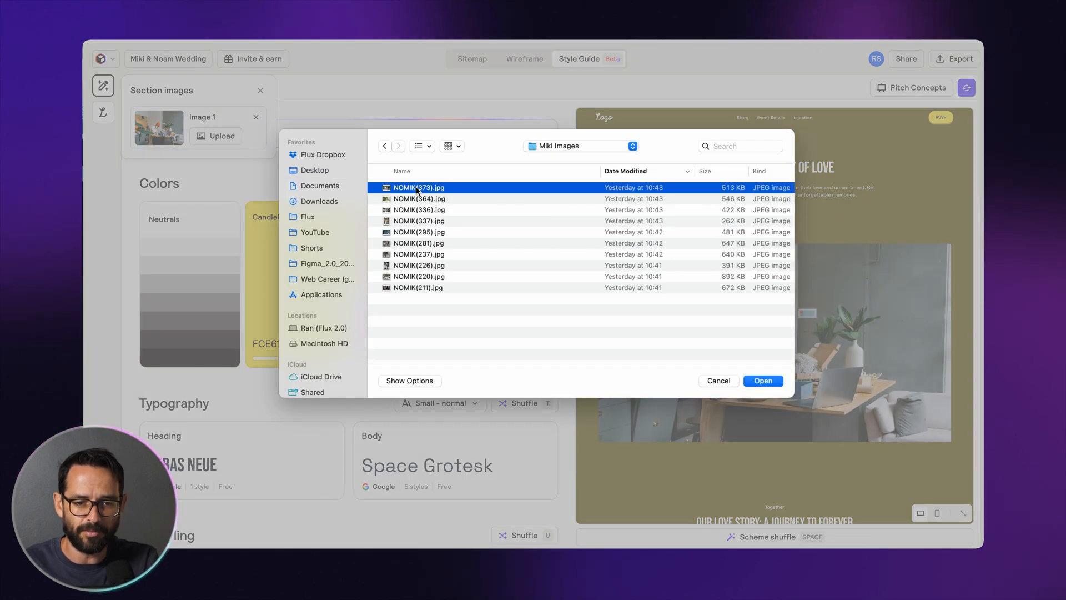
key("Down")
key("Down")
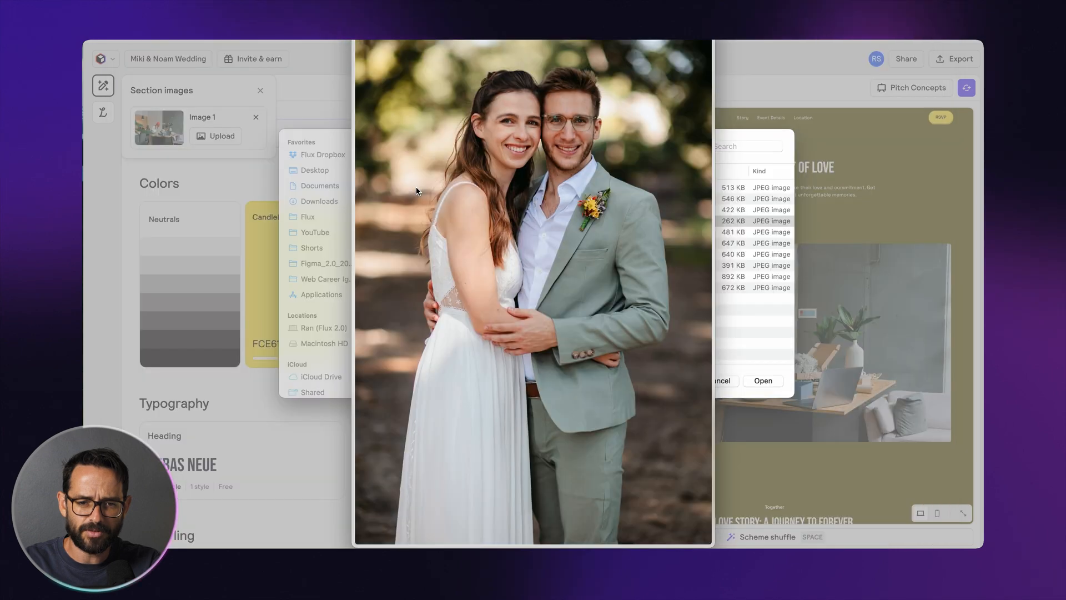
key("Up")
key("space")
key("space")
key("space")
left_click(755, 383)
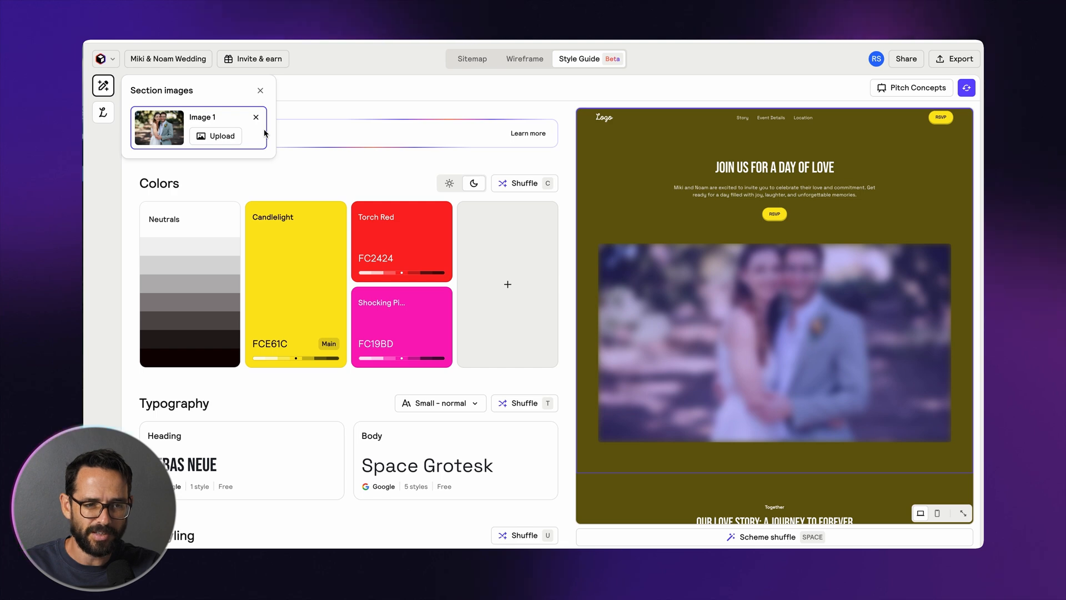
left_click(261, 92)
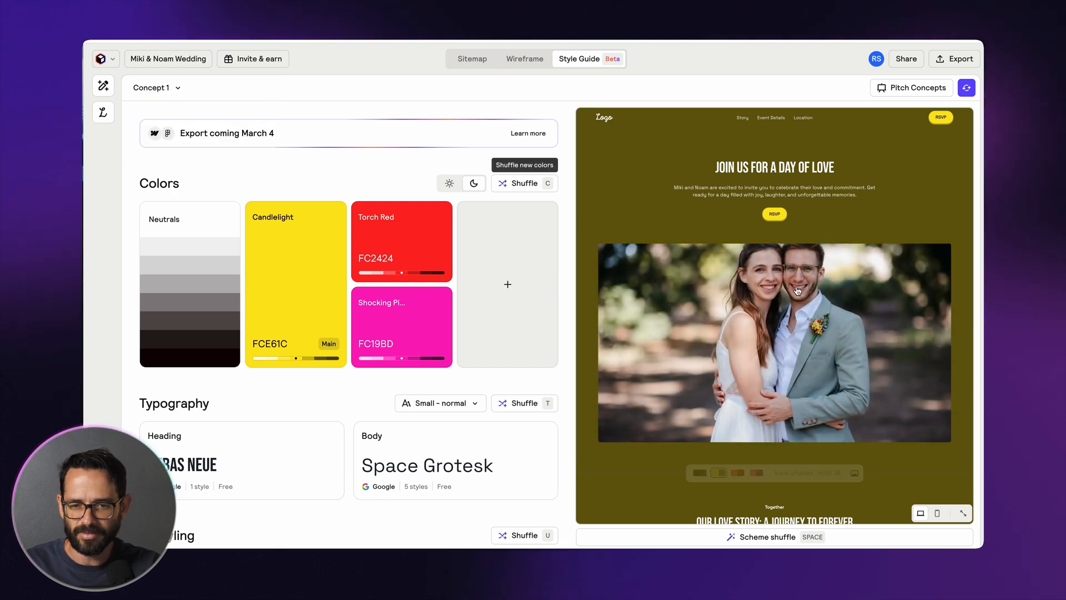
Open the Photo Memories section's images for editing
scroll(681, 247, "down", 3)
scroll(680, 248, "up", 3)
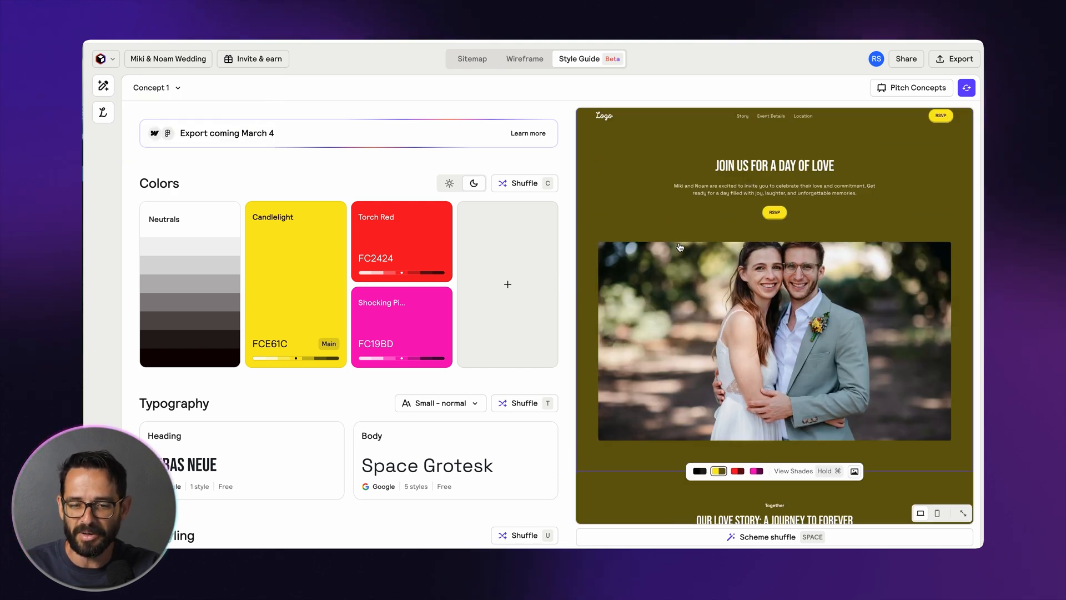
scroll(681, 248, "down", 10)
scroll(680, 248, "down", 5)
scroll(744, 266, "up", 3)
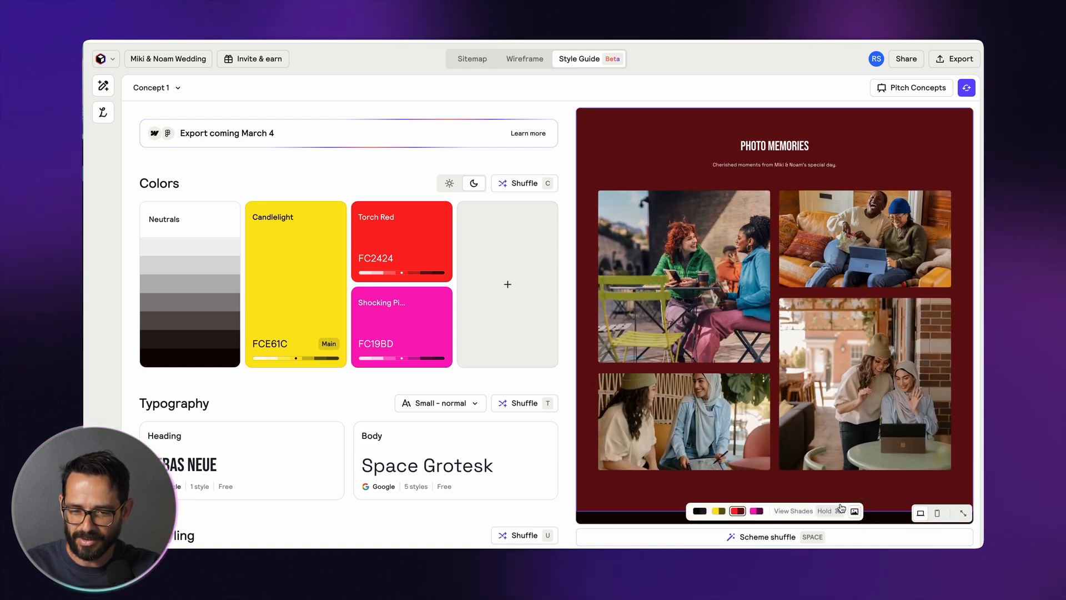
left_click(856, 514)
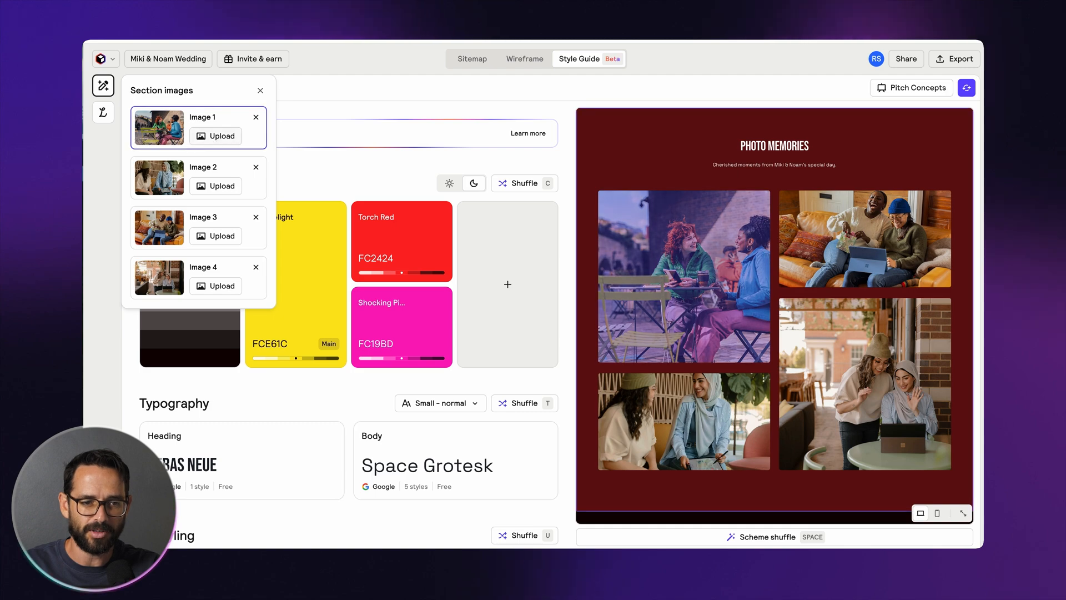
Preview candidate photos and upload NOMIK(281).jpg as Image 1 of the Photo Memories section
left_click(221, 136)
left_click(424, 210)
key("space")
key("space")
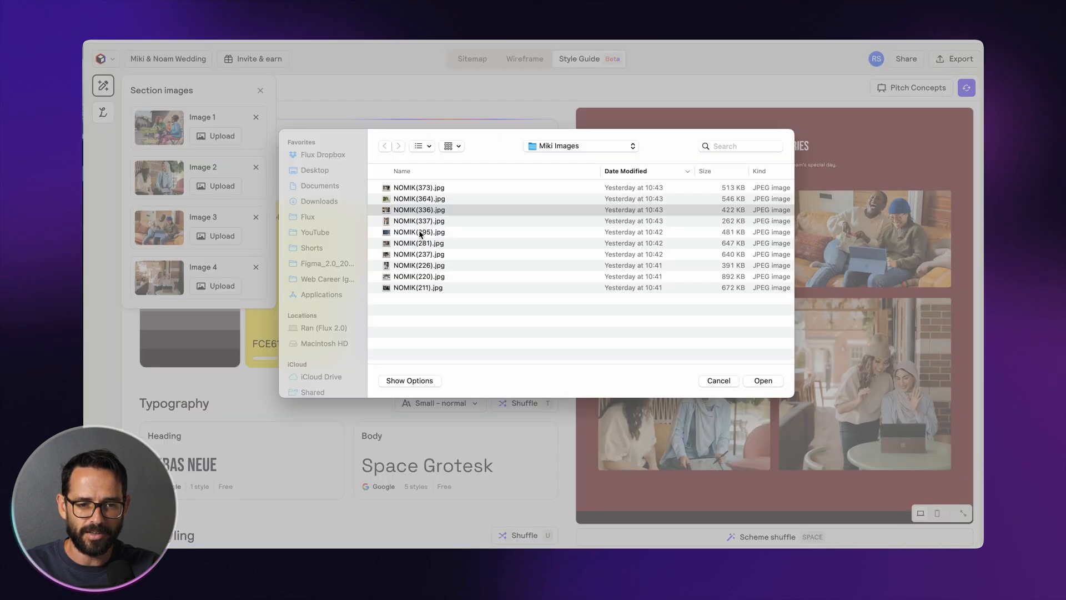
left_click(419, 231)
key("space")
key("Down")
key("space")
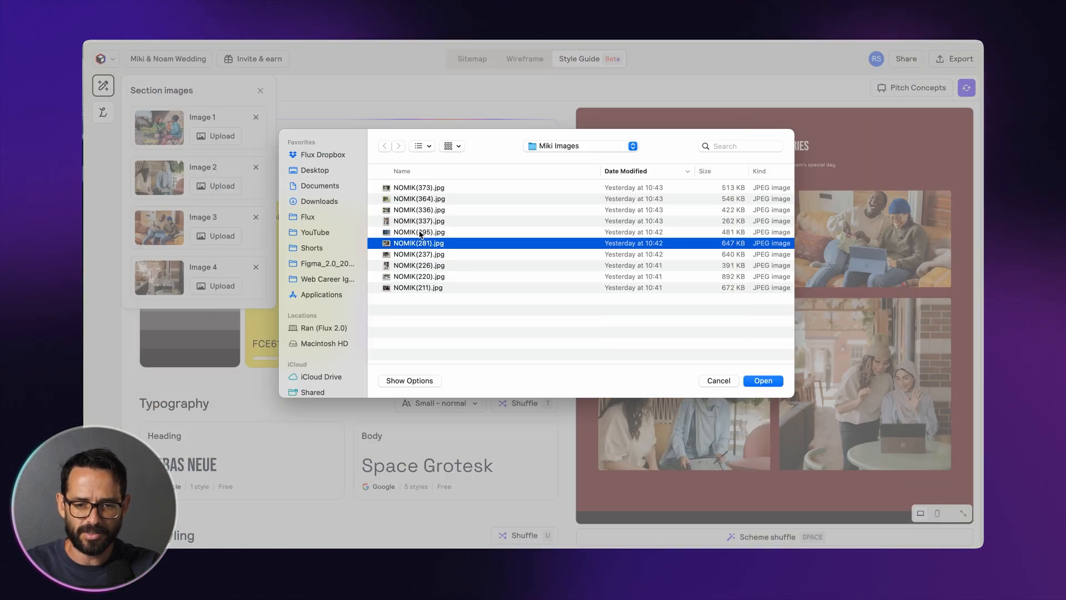
left_click(772, 385)
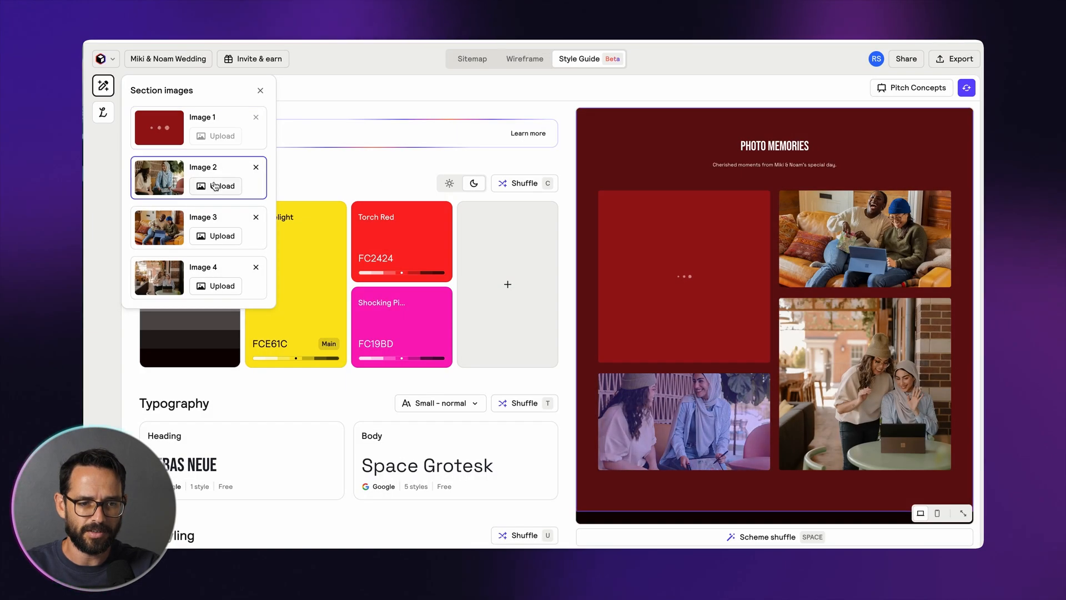
Preview NOMIK(220).jpg and upload it as Image 2 of the Photo Memories section
left_click(221, 186)
left_click(395, 281)
key("space")
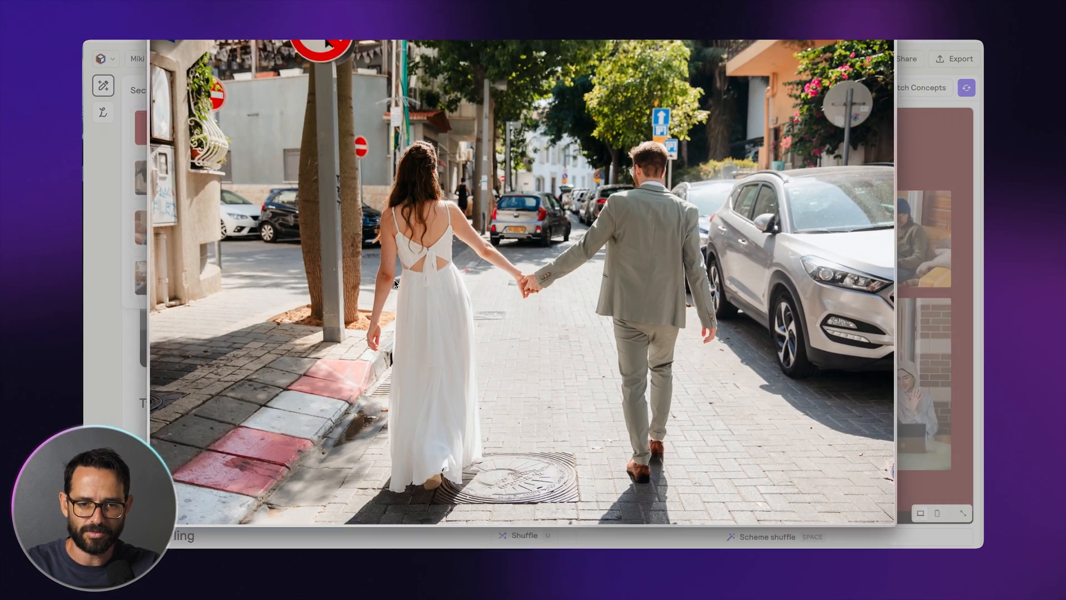
key("space")
left_click(759, 382)
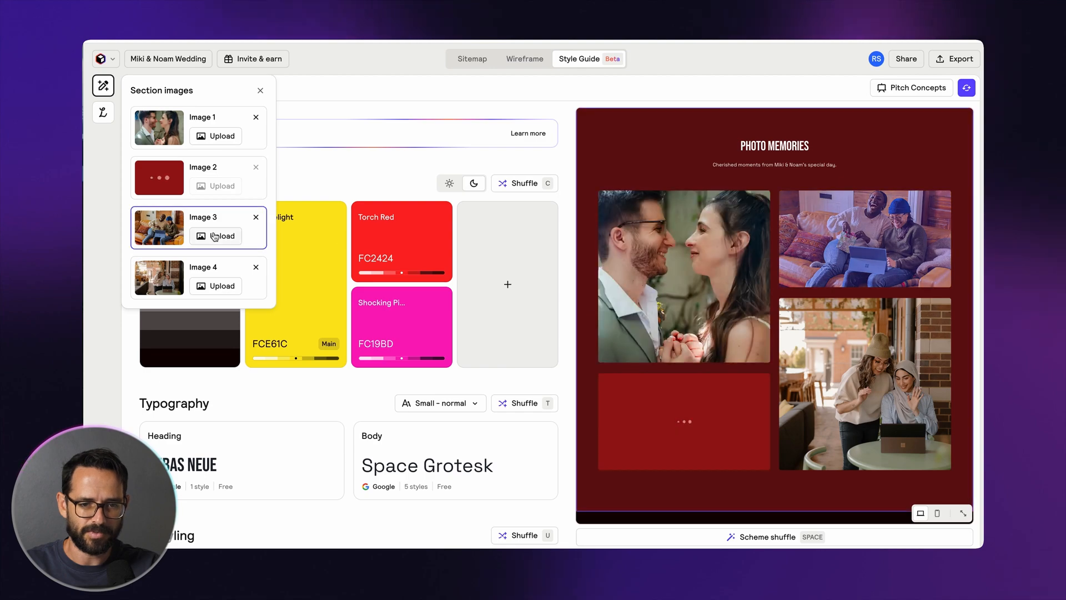
Preview NOMIK(211).jpg and upload it as Image 3 of the Photo Memories section
left_click(221, 235)
left_click(394, 287)
key("space")
key("space")
left_click(763, 381)
Preview candidate photos, upload the couple framed by green leaves as Image 4 of the Photo Memories section, and close the section images
left_click(222, 286)
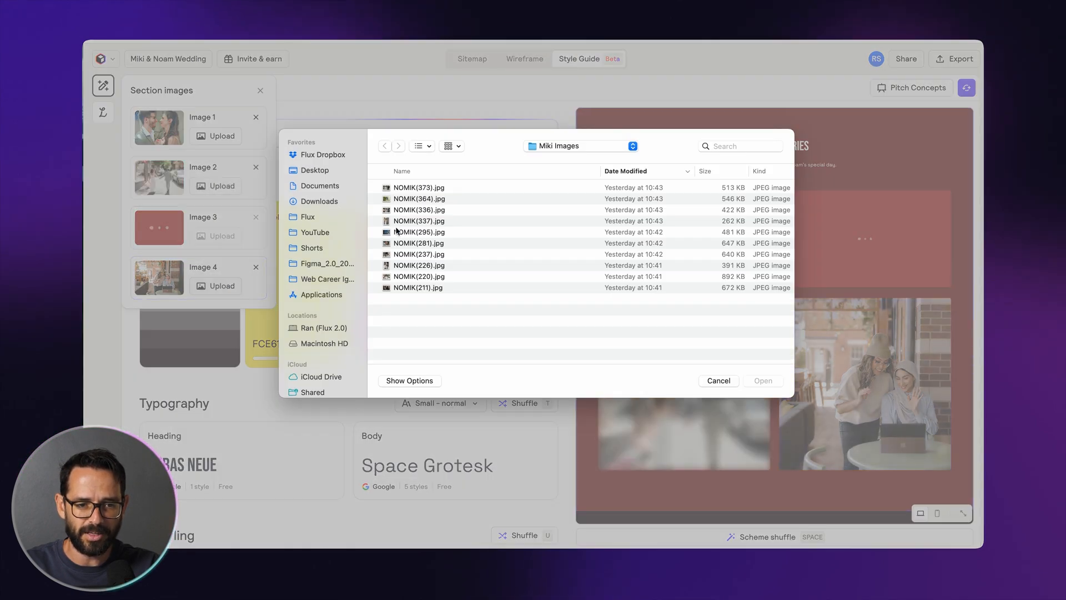
left_click(397, 232)
key("space")
key("Up")
key("Up")
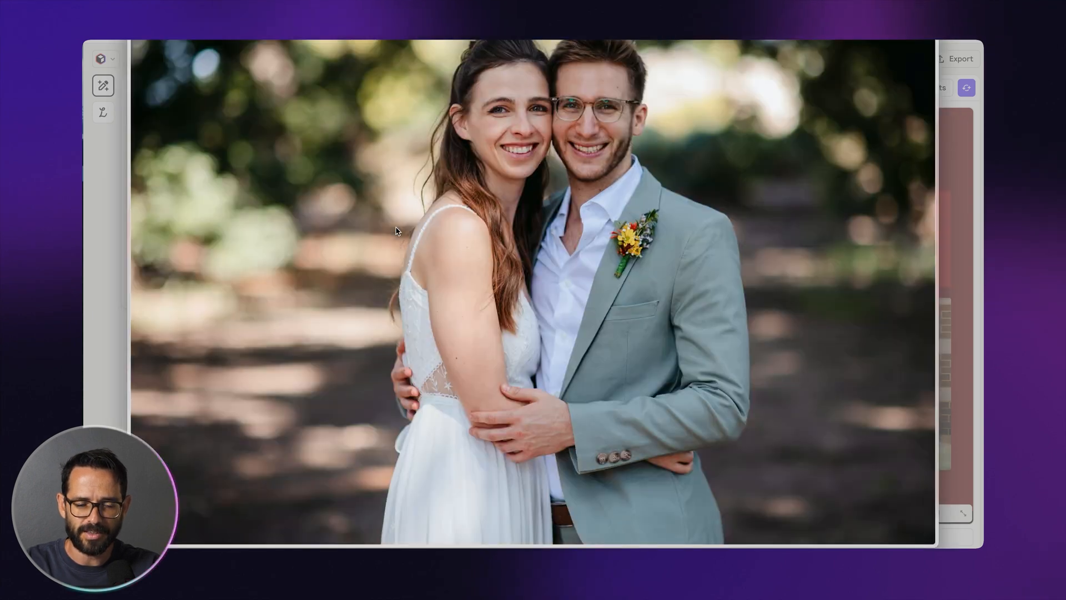
key("Up")
key("space")
key("Up")
key("Up")
key("space")
key("space")
left_click(758, 380)
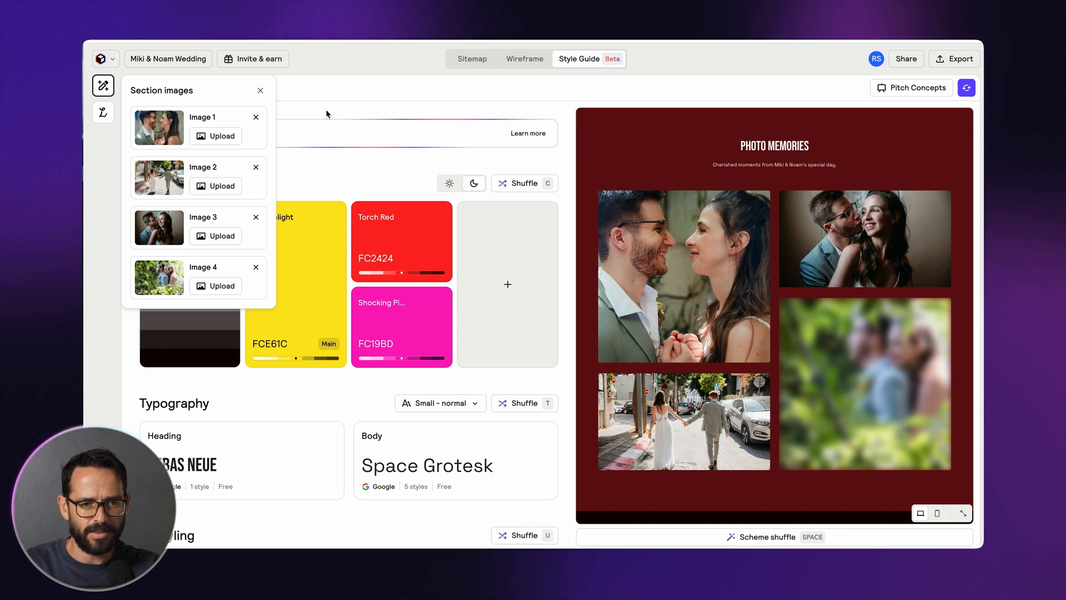
left_click(261, 91)
Review the page, then shuffle the colours to a palette with Carnation F7524A as the main colour and check the preview
scroll(915, 305, "down", 10)
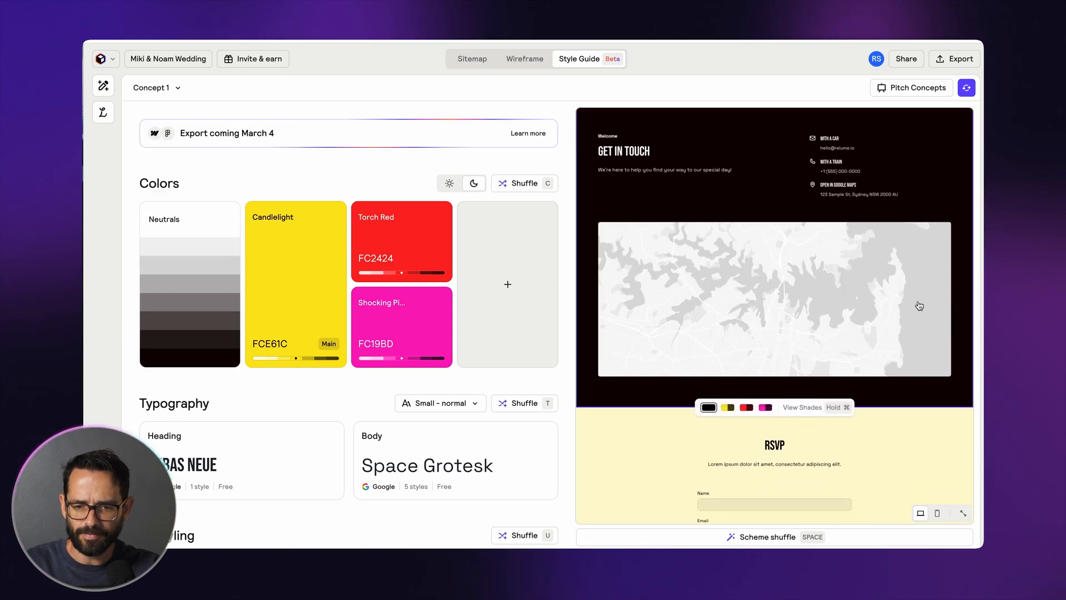
scroll(916, 304, "up", 2)
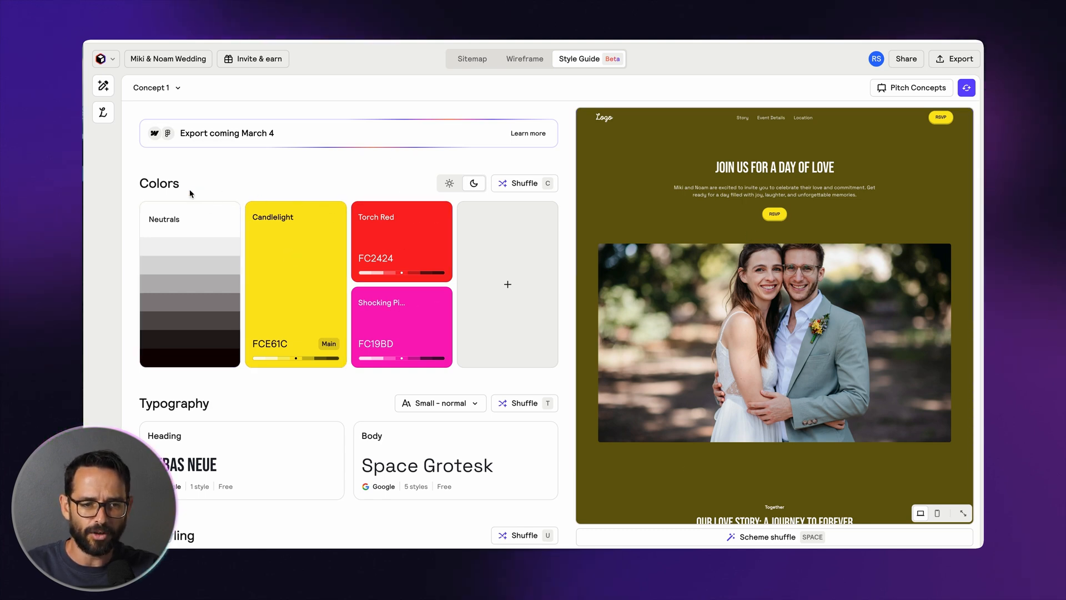
scroll(183, 456, "down", 3)
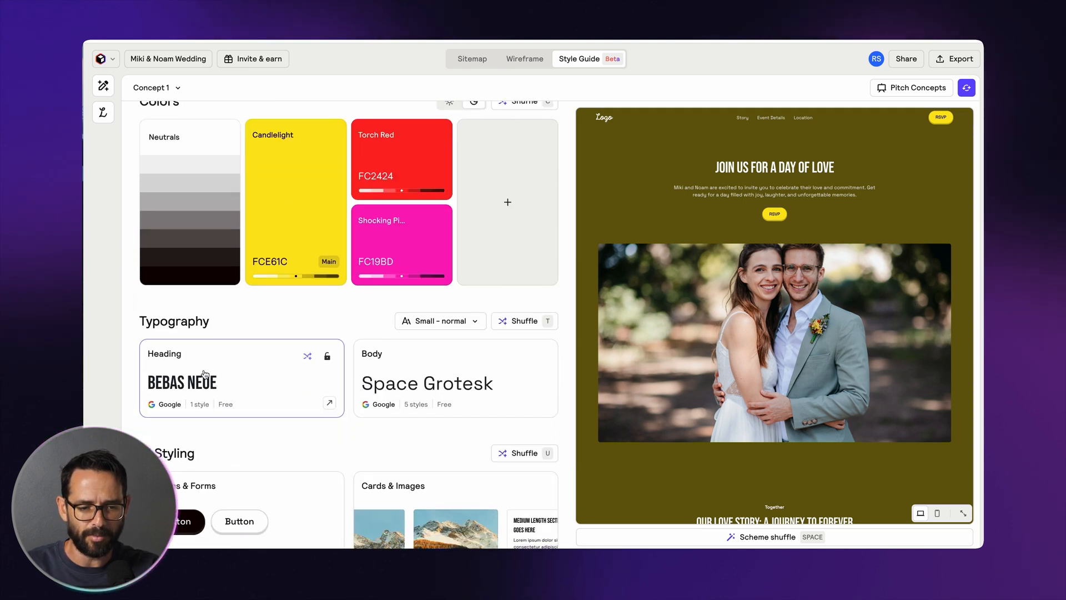
scroll(353, 394, "up", 3)
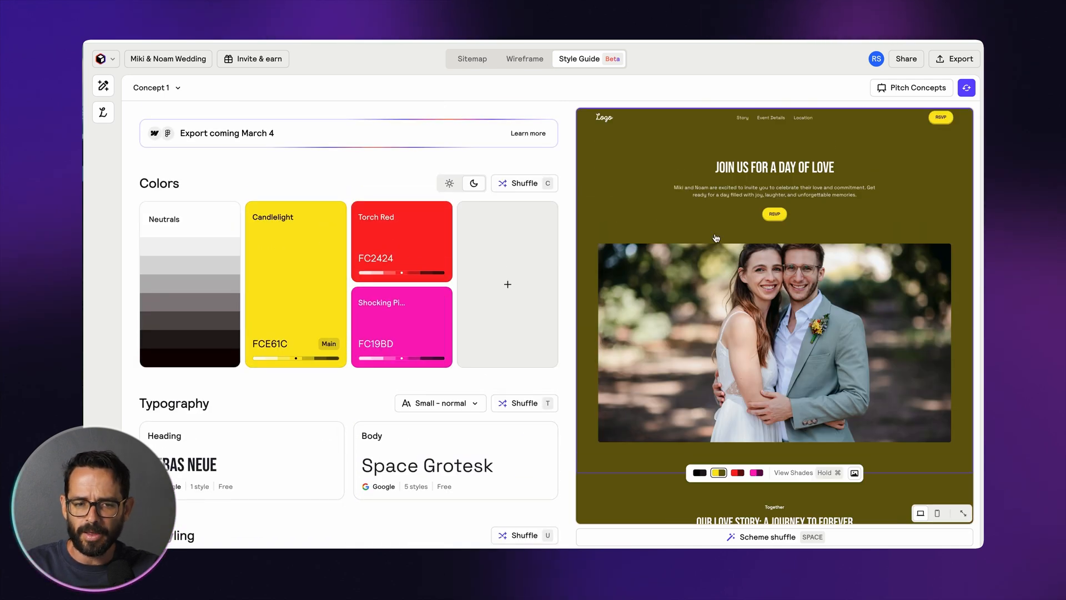
left_click(522, 186)
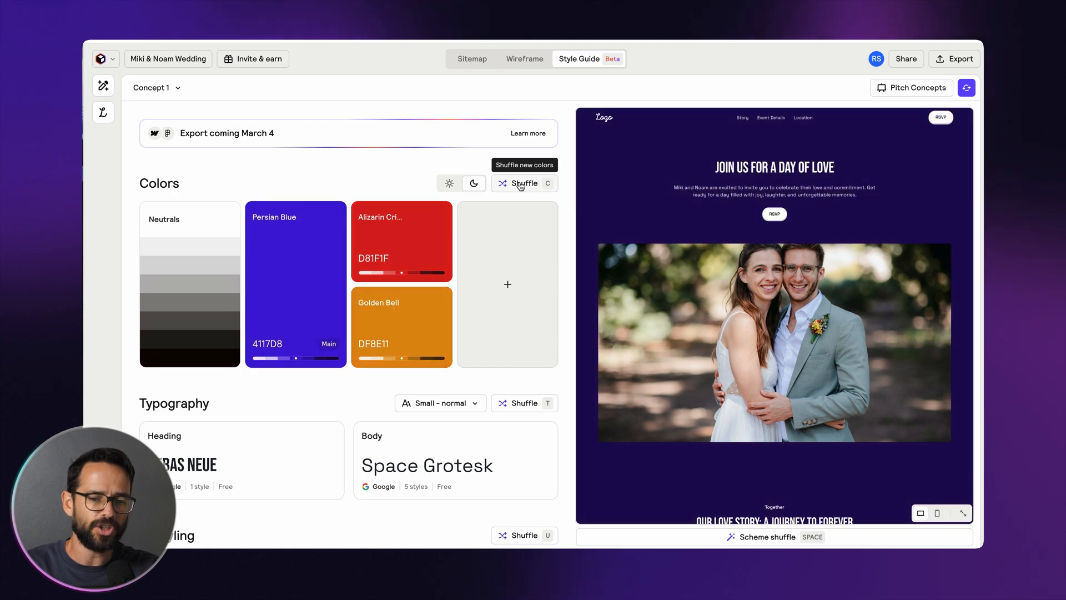
left_click(517, 186)
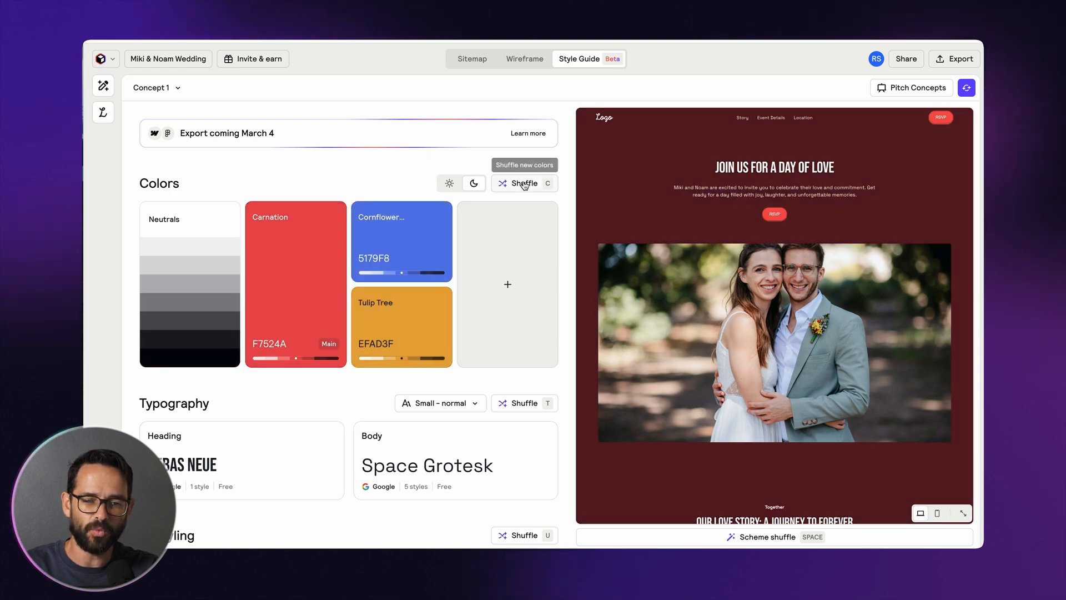
scroll(691, 199, "down", 5)
scroll(705, 204, "up", 5)
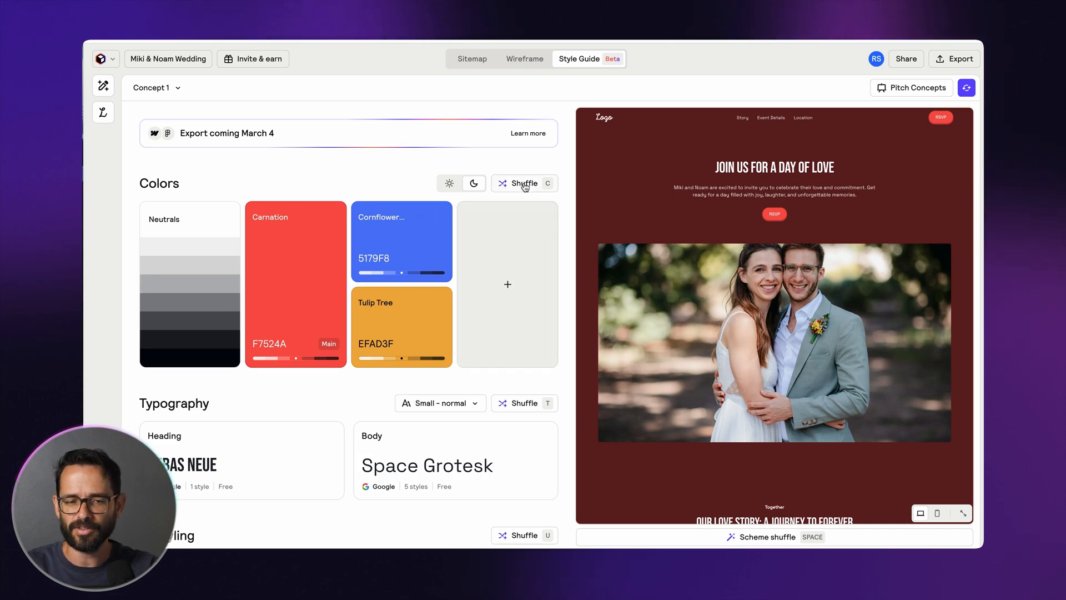
scroll(705, 271, "down", 4)
scroll(704, 272, "down", 4)
scroll(705, 272, "up", 9)
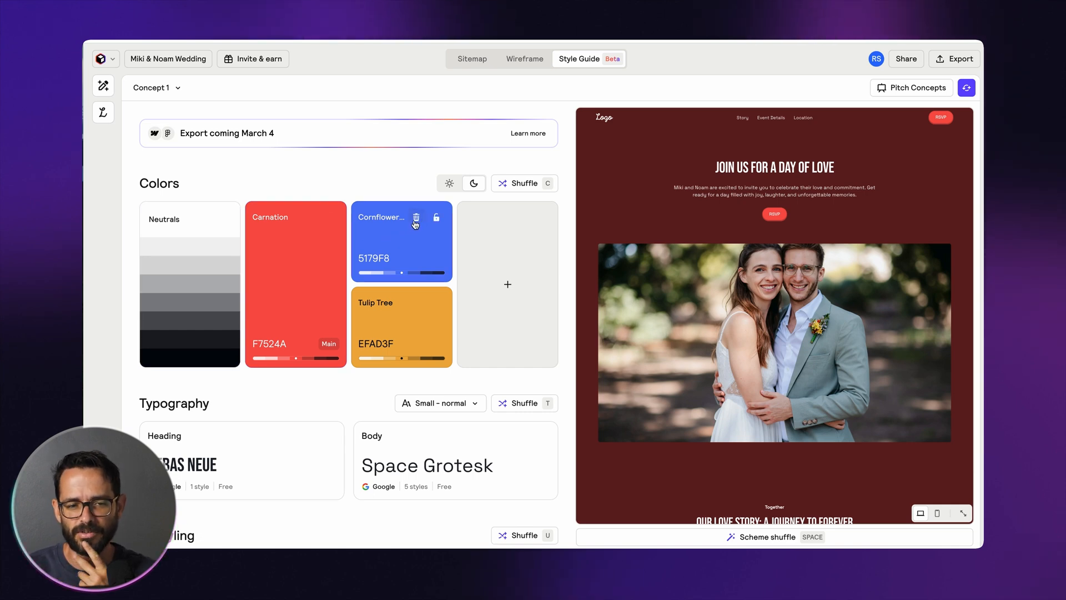
Remove the Cornflower and Tulip Tree accents, then shuffle the remaining main colour to Tradewind 6AB1B5
left_click(416, 218)
left_click(522, 218)
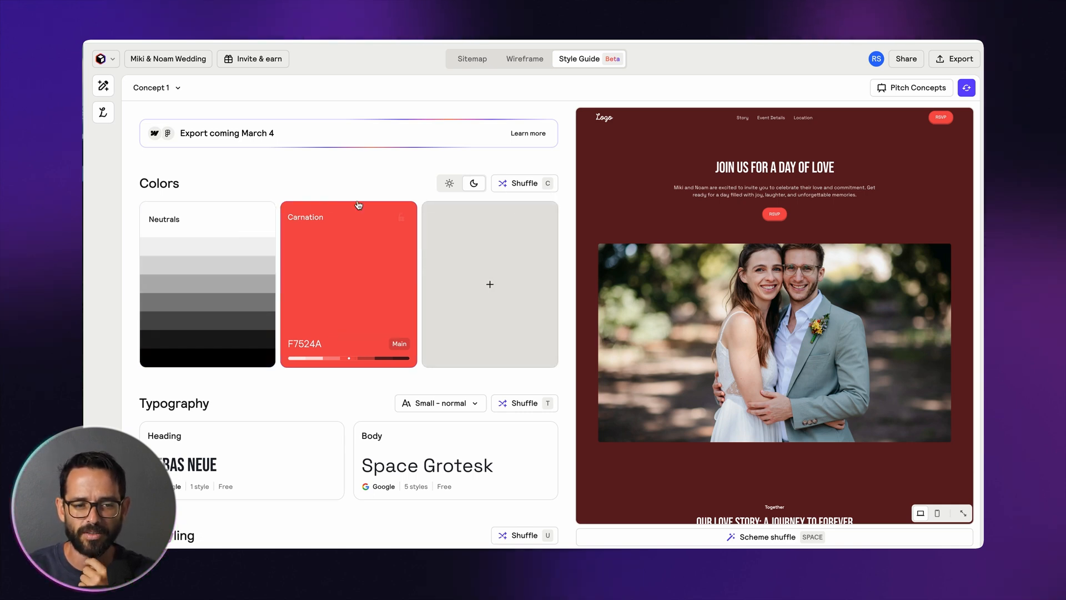
left_click(518, 183)
left_click(518, 184)
left_click(519, 183)
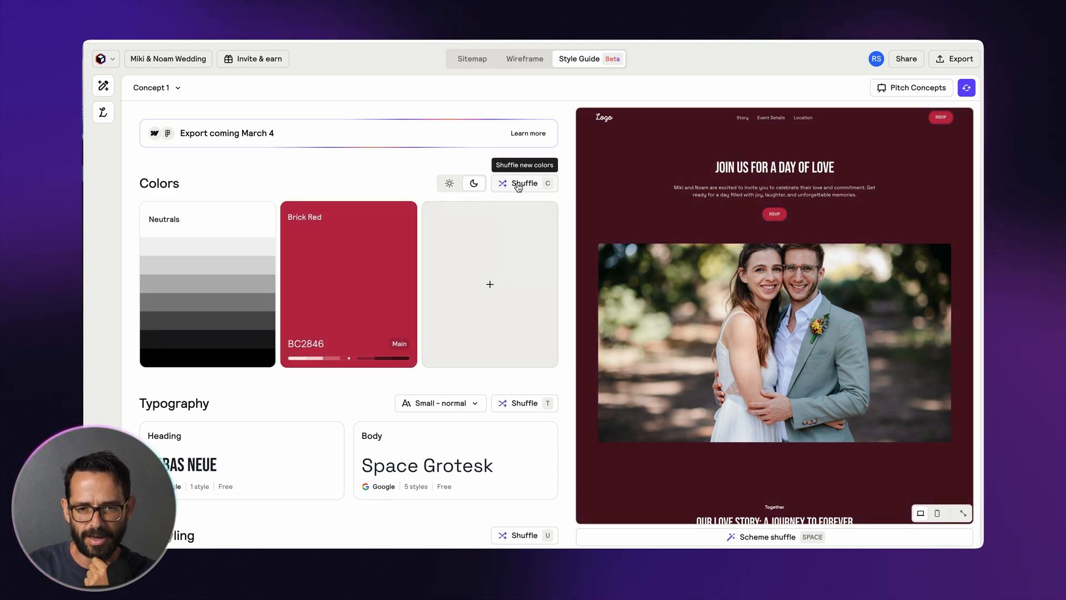
left_click(518, 185)
left_click(519, 185)
left_click(518, 185)
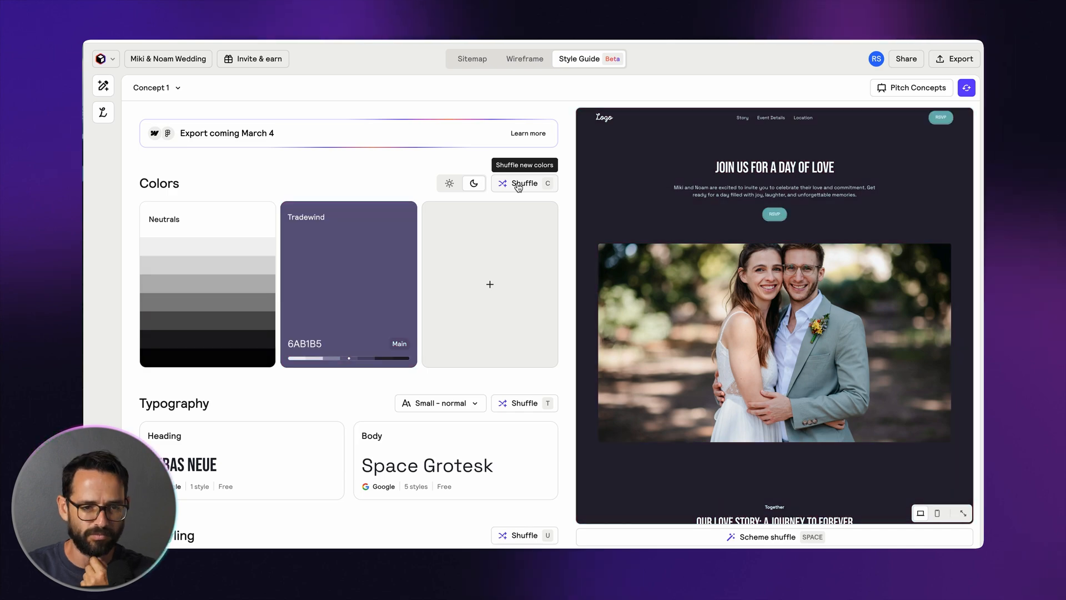
scroll(643, 240, "down", 3)
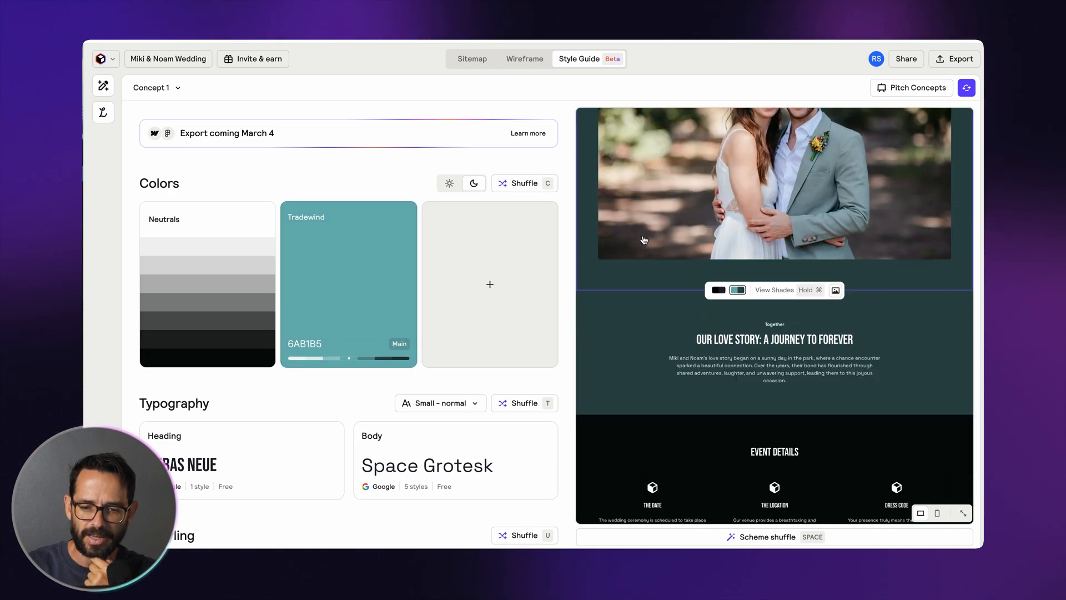
scroll(642, 238, "up", 3)
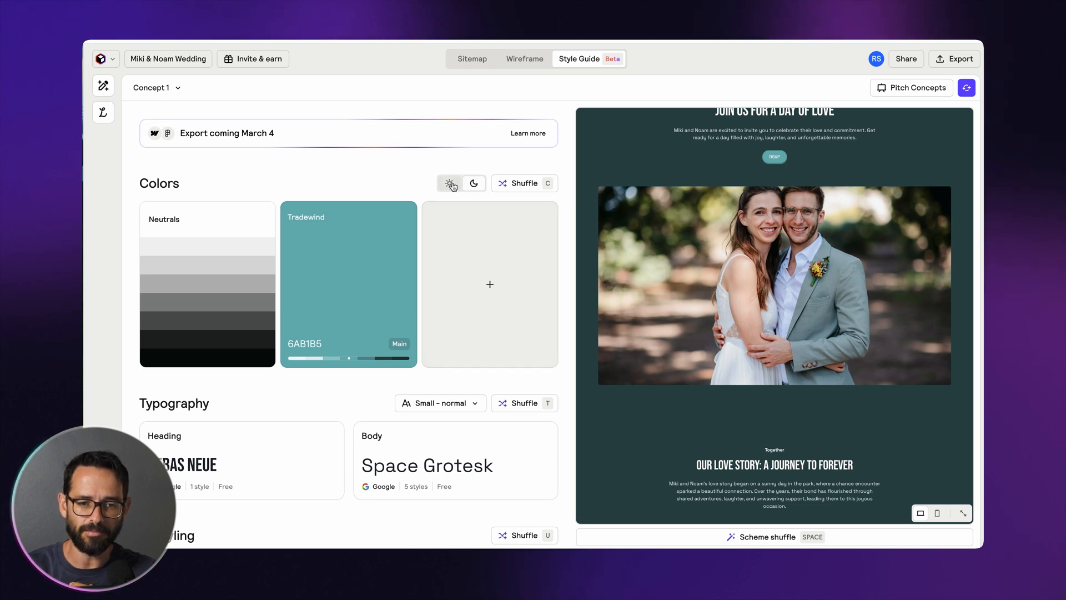
Switch the colour scheme to light mode and review every section down to the footer
left_click(450, 184)
scroll(655, 250, "up", 2)
scroll(655, 236, "down", 6)
scroll(655, 236, "up", 6)
scroll(653, 250, "down", 10)
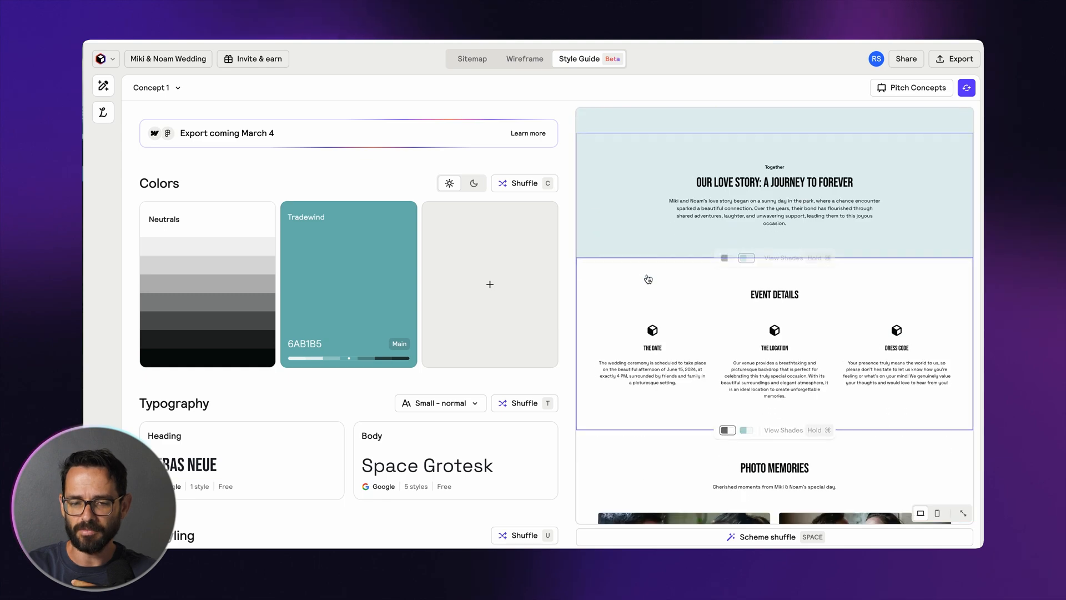
scroll(648, 278, "down", 5)
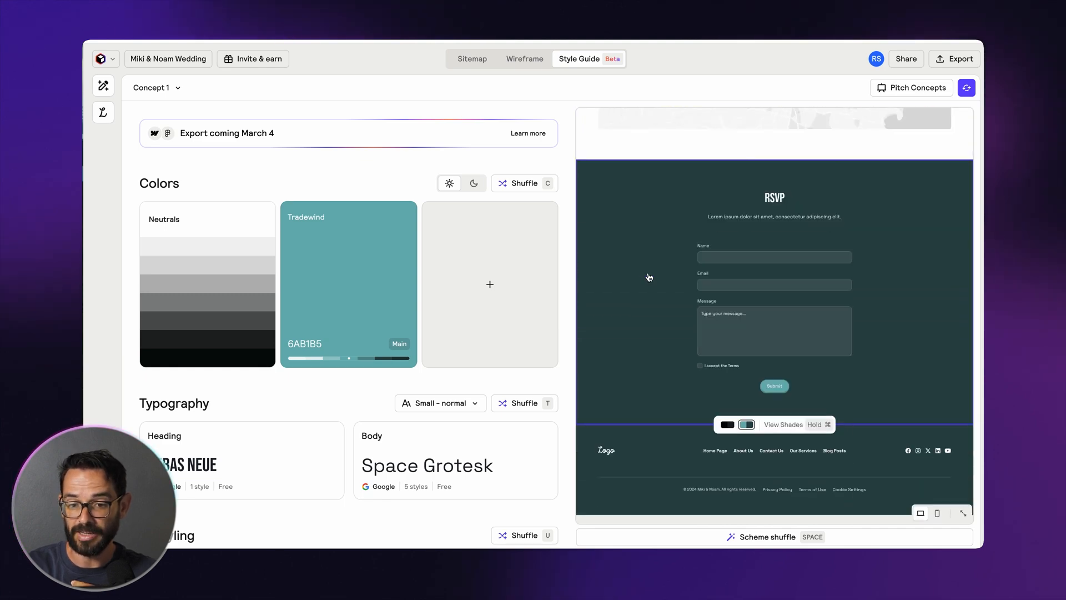
scroll(625, 278, "up", 15)
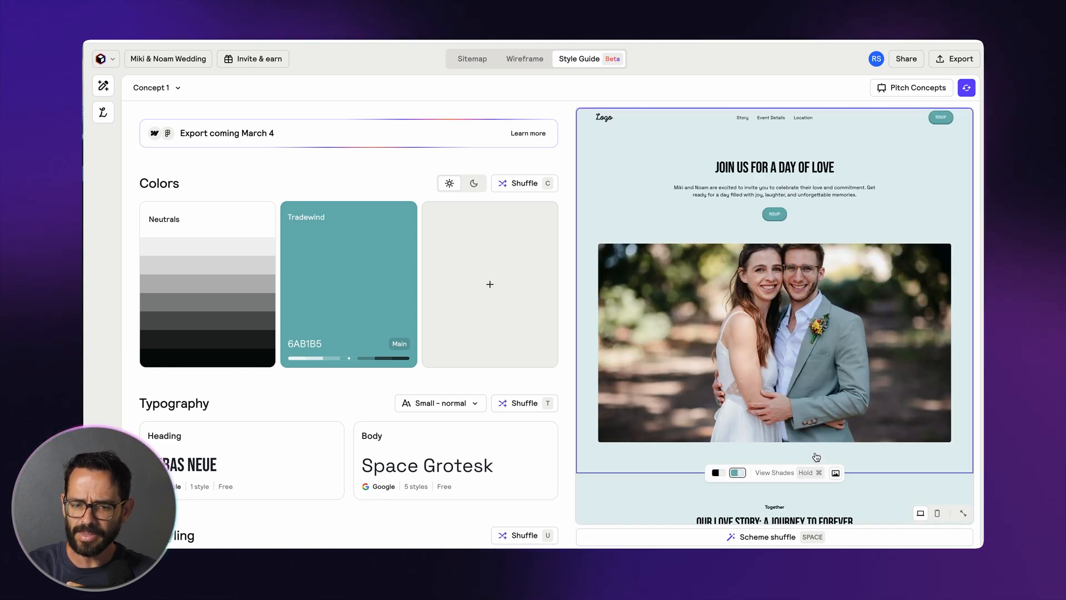
Cycle the hero section's colour scheme until it has a white neutral background
left_click(640, 178)
left_click(654, 162)
left_click(653, 161)
left_click(652, 161)
left_click(652, 162)
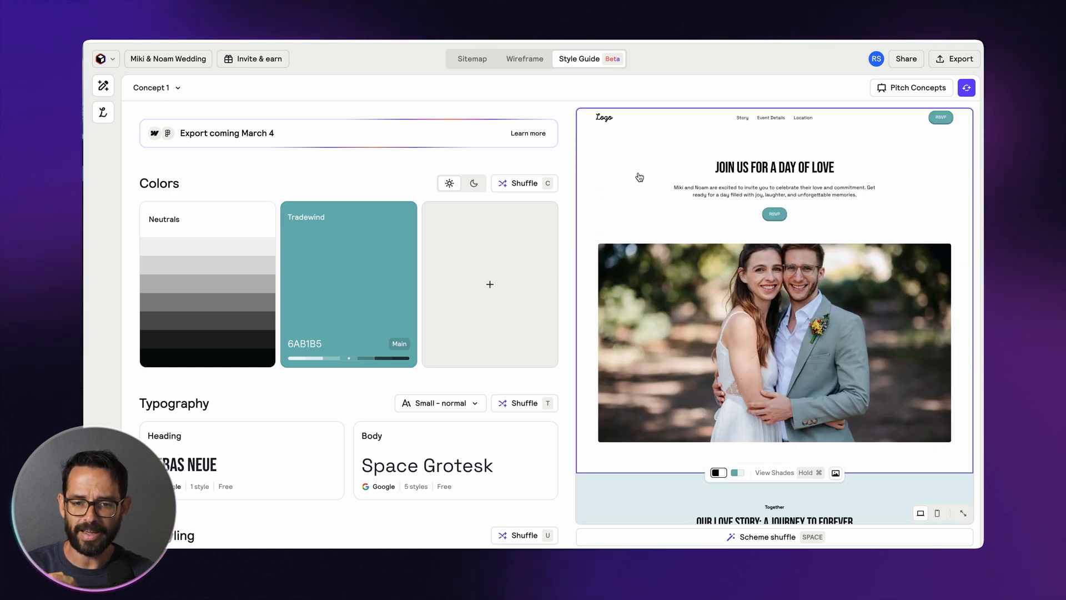
Cycle the Event Details section's colour scheme until it has a medium teal background
scroll(633, 249, "down", 5)
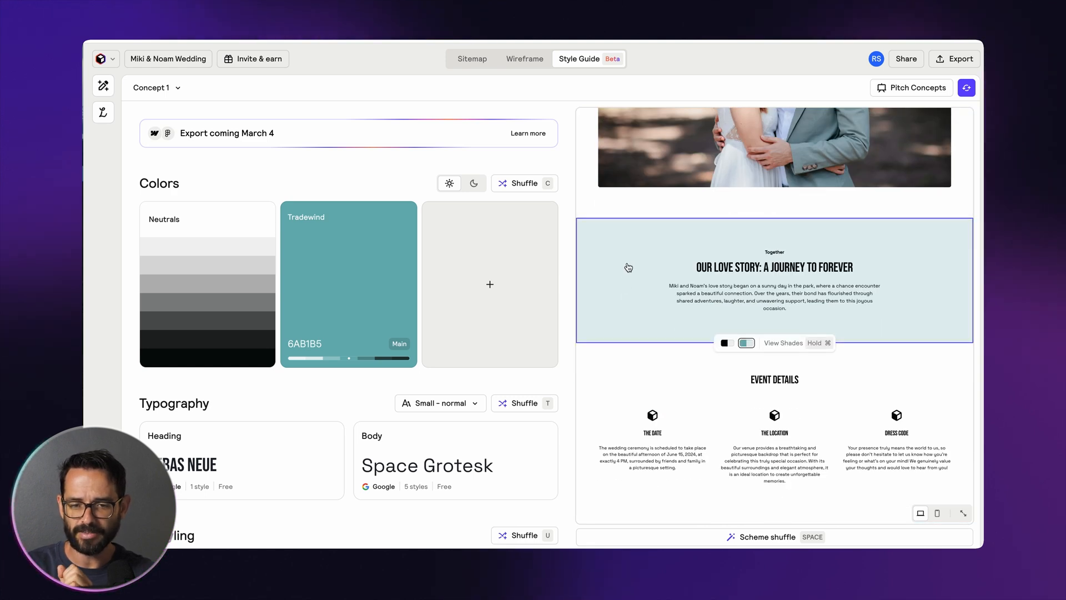
scroll(629, 268, "down", 3)
left_click(613, 289)
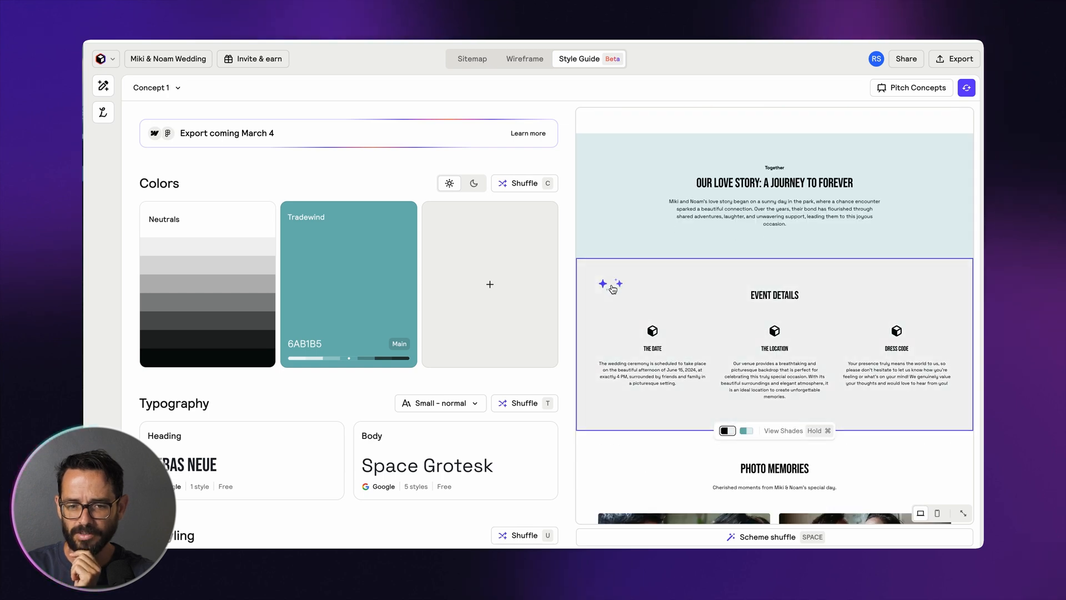
left_click(614, 289)
left_click(613, 289)
left_click(613, 289)
left_click(613, 288)
left_click(613, 289)
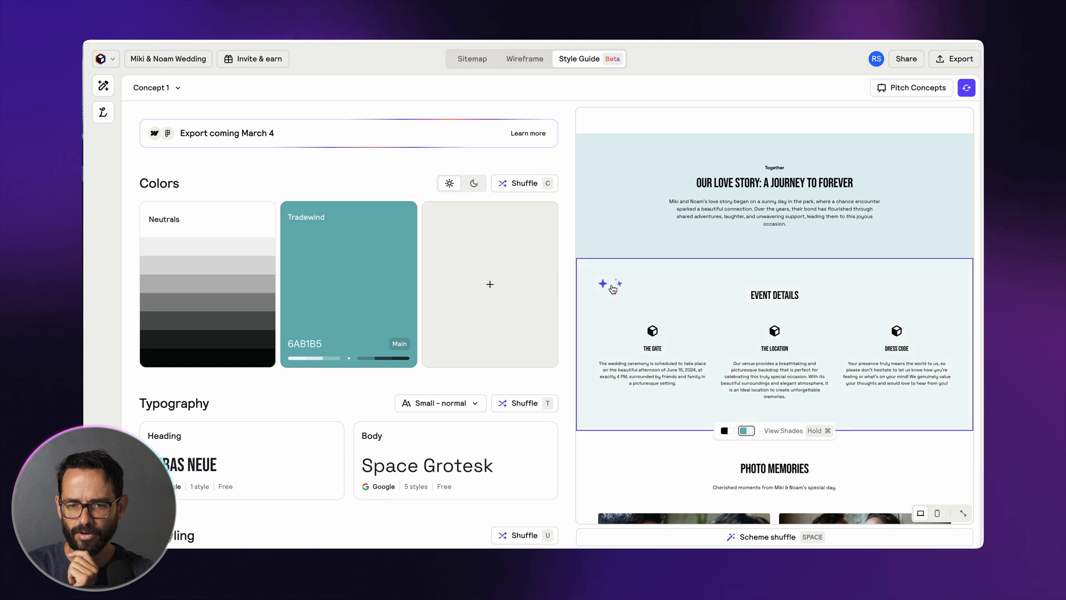
left_click(613, 288)
left_click(613, 288)
left_click(613, 289)
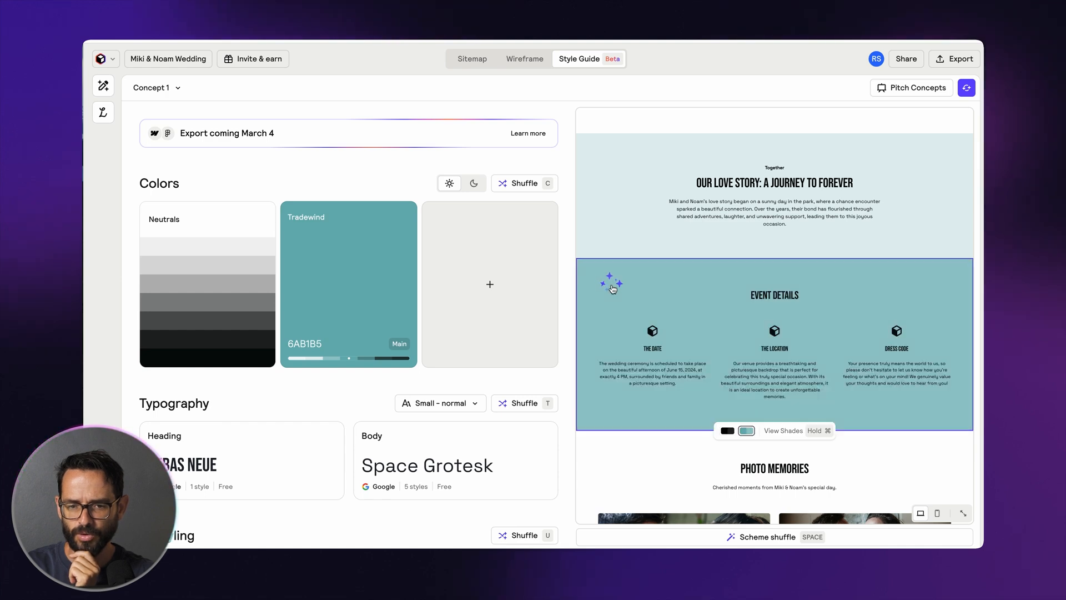
Give the Get in Touch section a very light teal background and compare it with the other sections
scroll(614, 314, "down", 12)
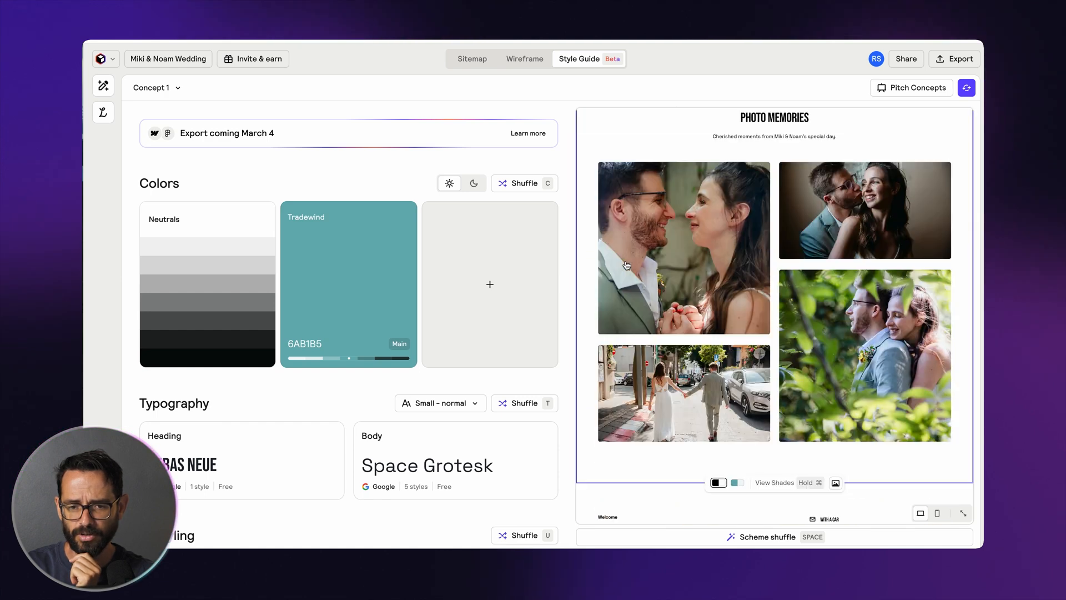
scroll(640, 318, "down", 4)
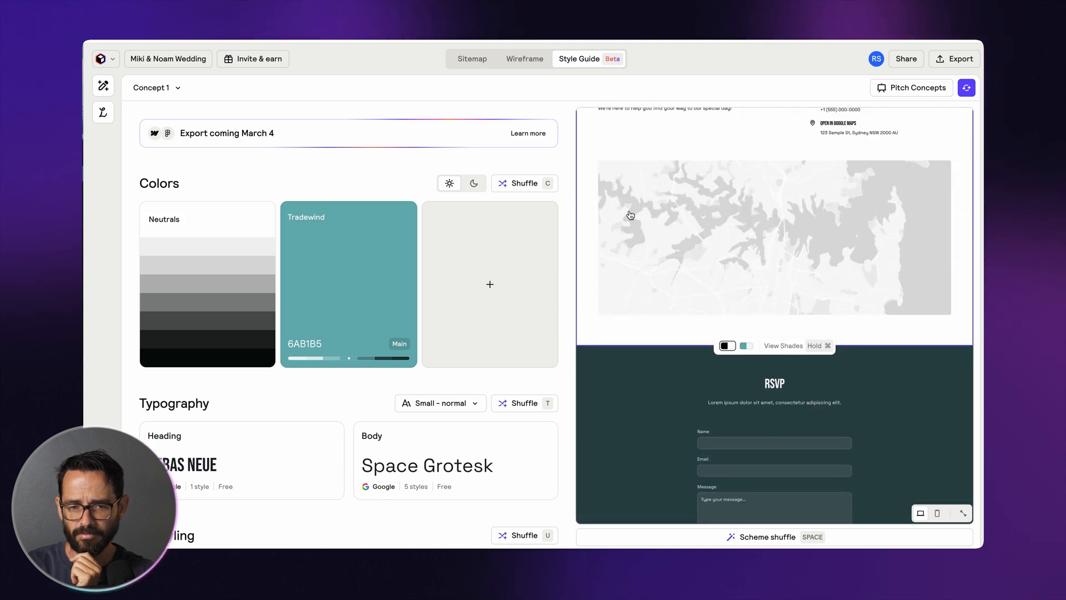
scroll(631, 222, "up", 5)
scroll(631, 225, "down", 5)
scroll(631, 226, "up", 5)
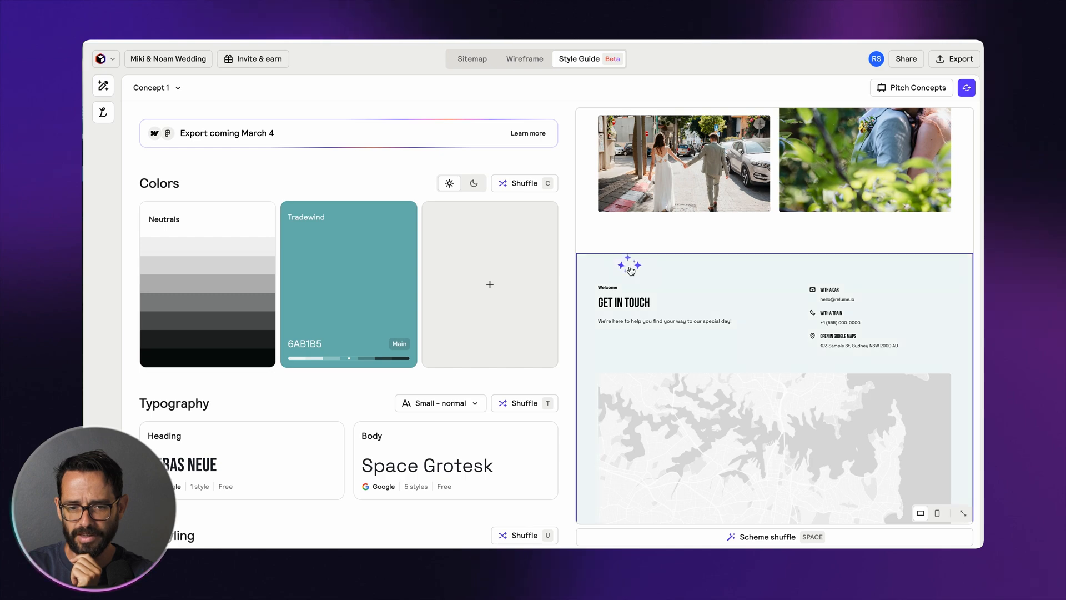
scroll(691, 357, "down", 4)
scroll(687, 354, "up", 10)
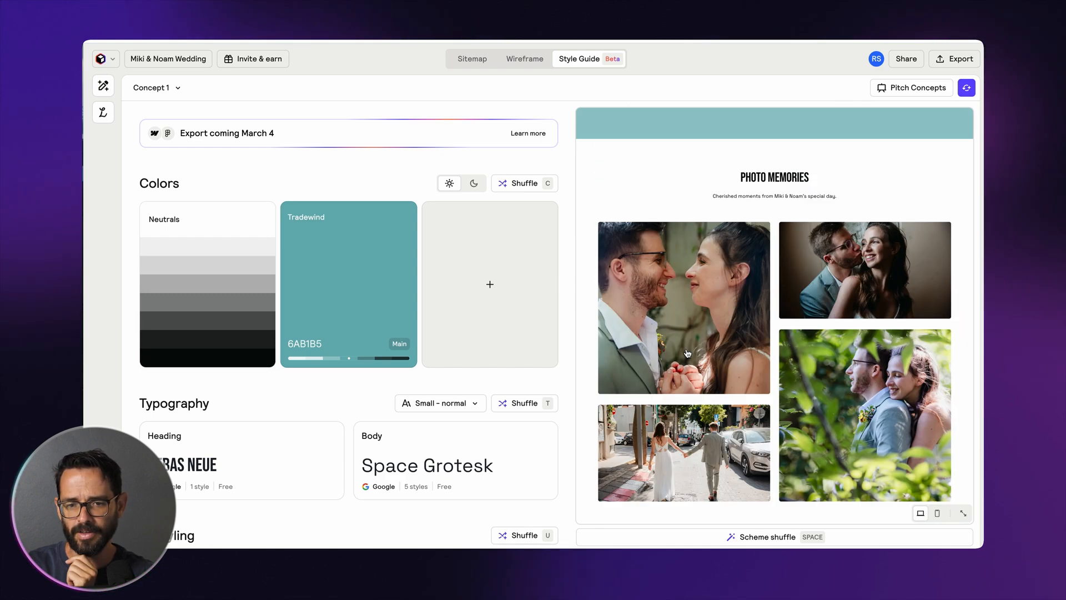
scroll(673, 300, "down", 10)
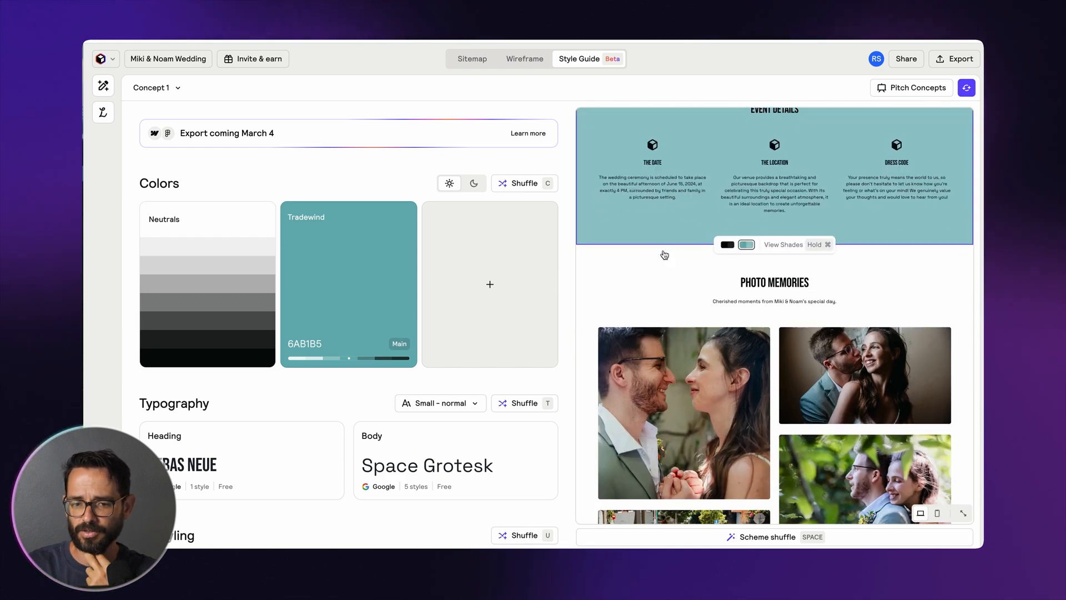
scroll(665, 259, "up", 10)
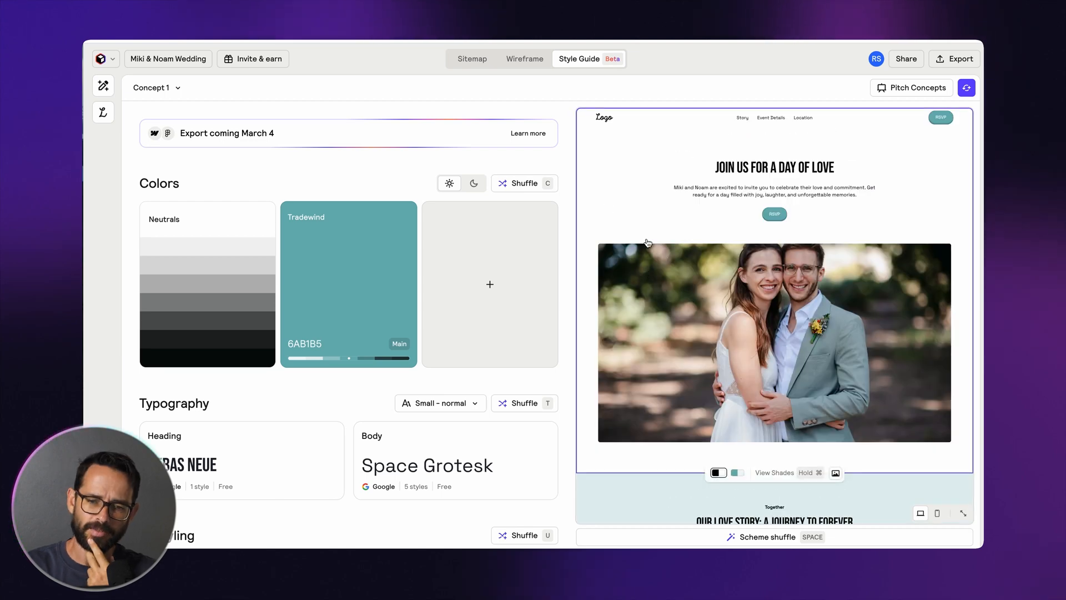
Shuffle the main colour to Hokey Pokey BBBB2C and review the page sections in it
left_click(520, 187)
left_click(520, 187)
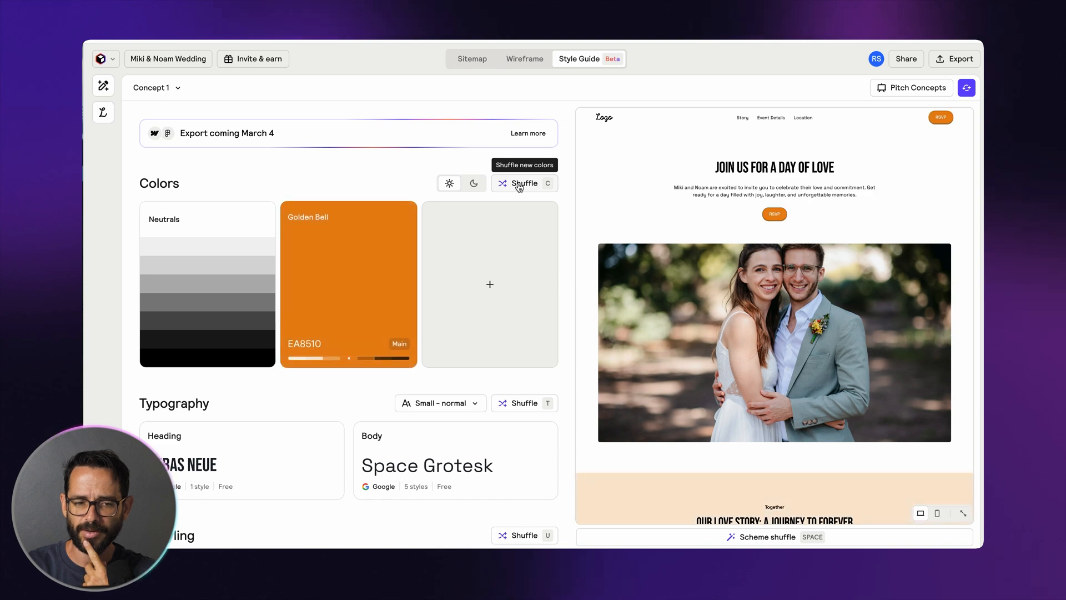
left_click(519, 186)
left_click(520, 186)
left_click(520, 186)
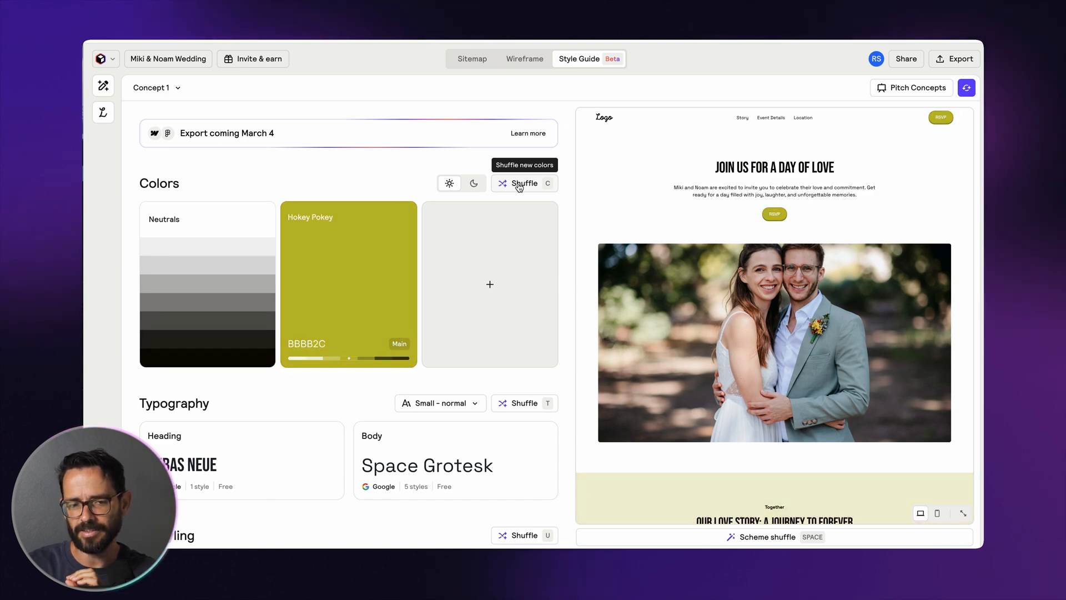
scroll(628, 209, "down", 5)
scroll(628, 209, "up", 5)
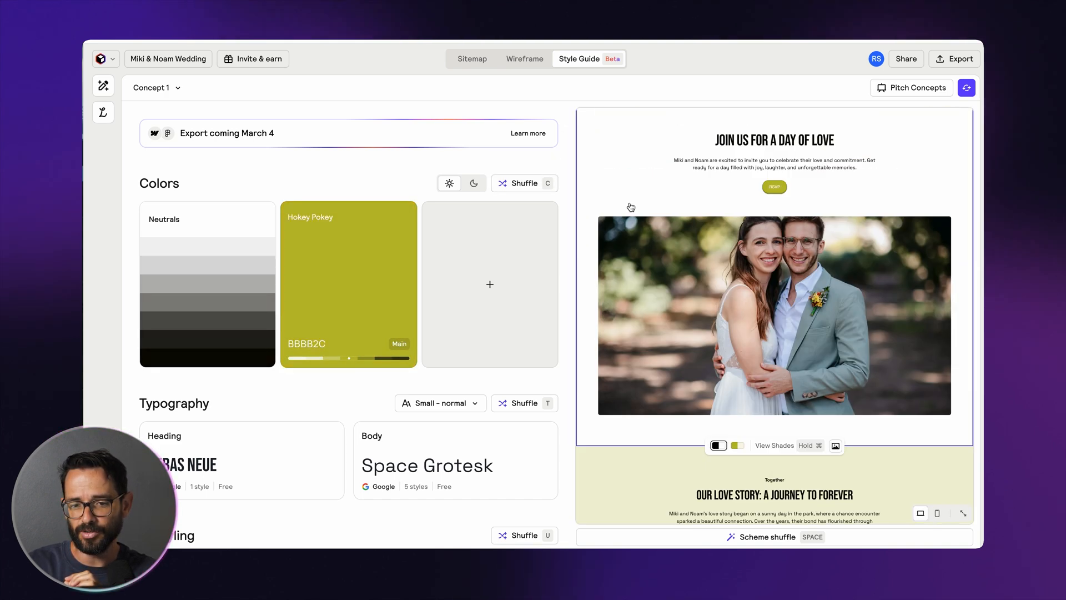
scroll(657, 324, "down", 10)
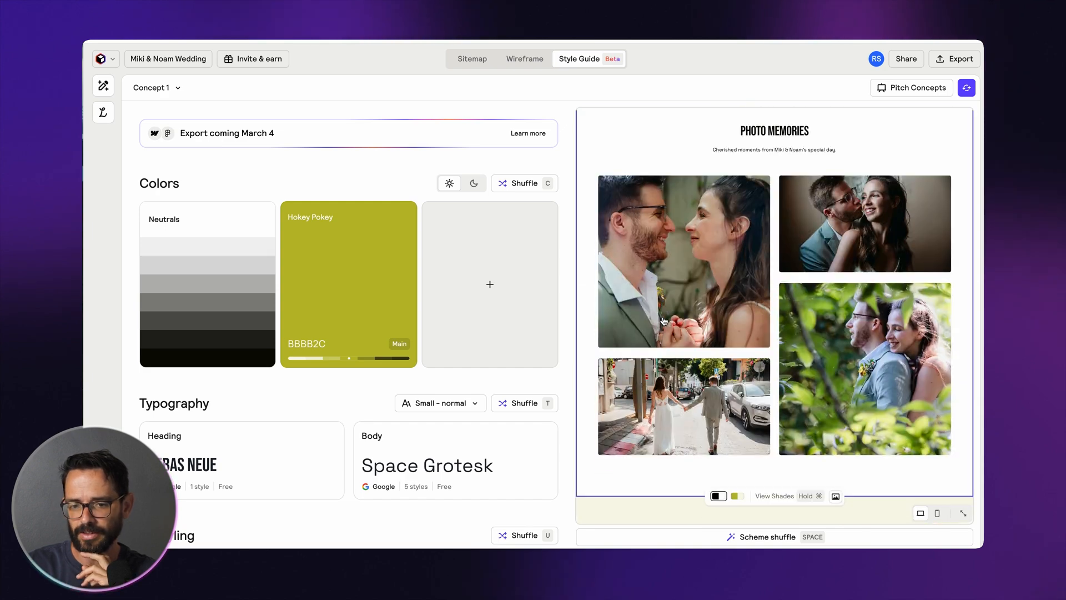
scroll(664, 321, "up", 2)
scroll(694, 311, "down", 10)
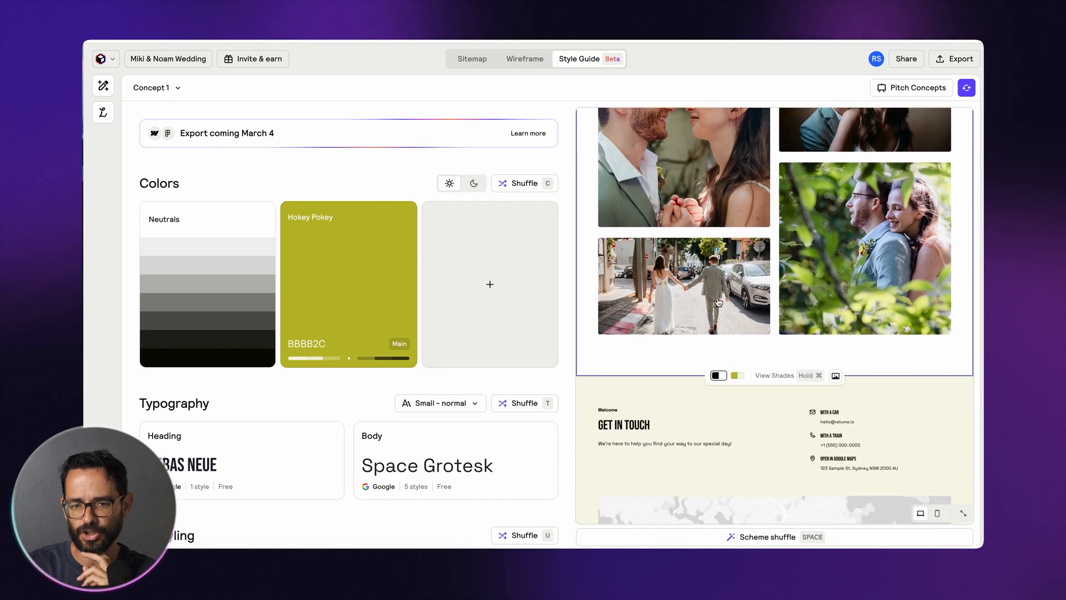
Shift the main colour's hue from olive to a fresher green, 97BA2D
scroll(718, 302, "down", 4)
scroll(719, 302, "up", 10)
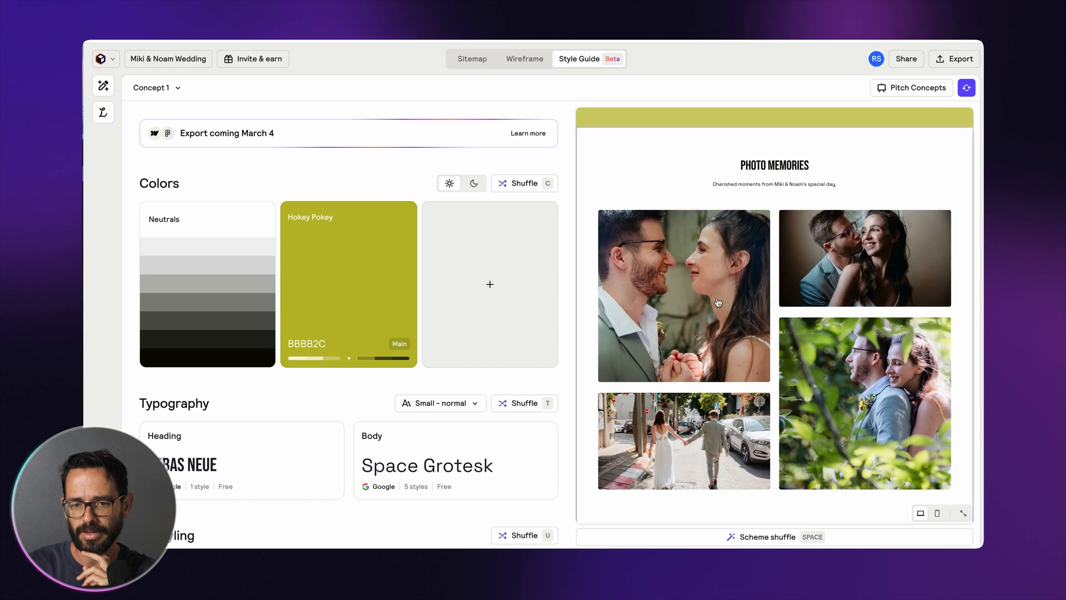
left_click(361, 248)
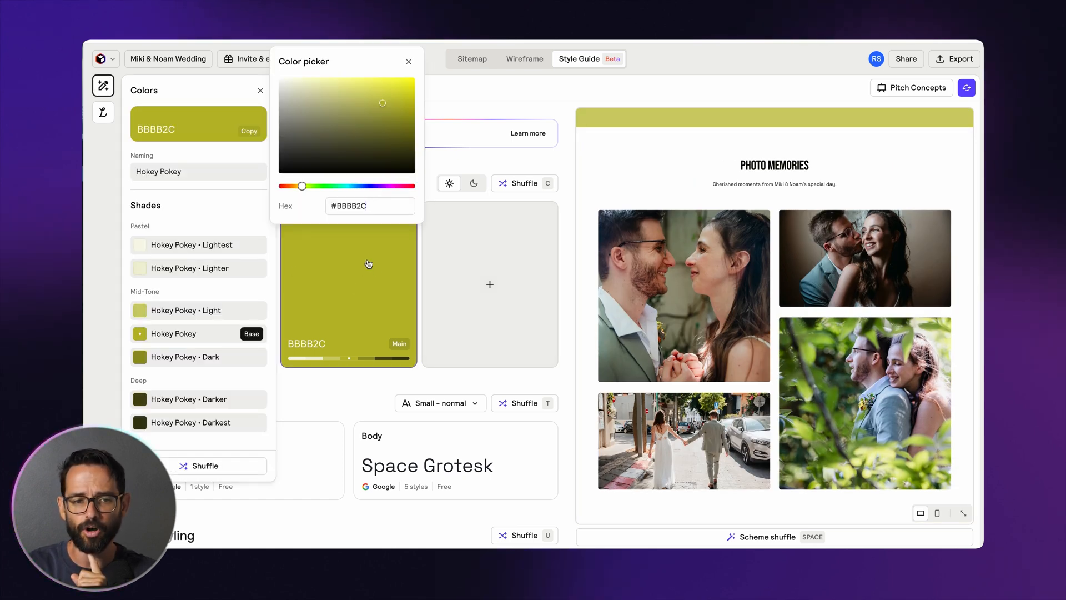
left_click_drag(301, 186, 309, 187)
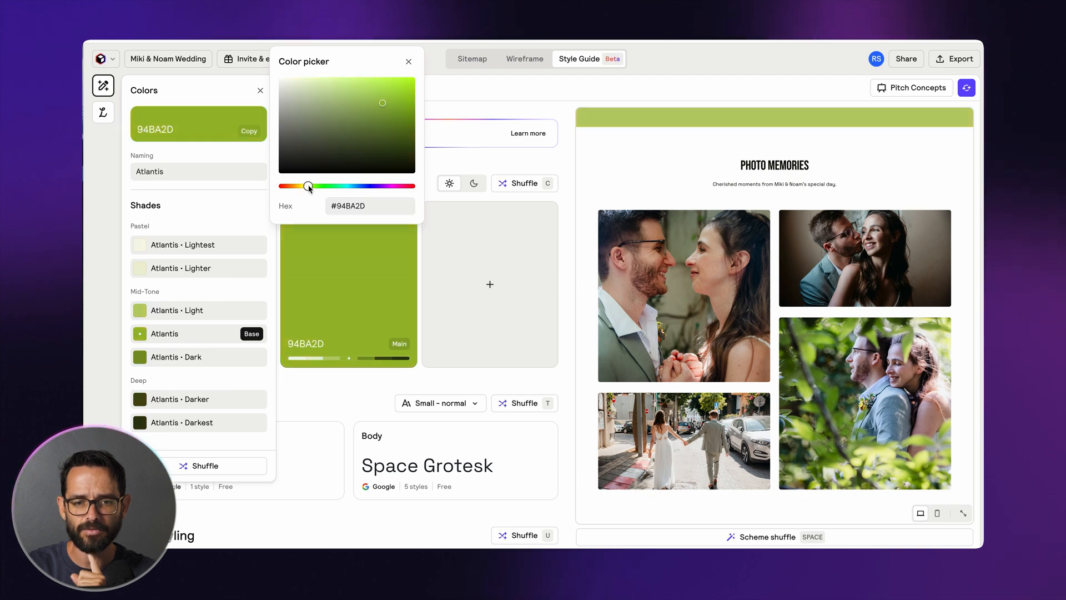
left_click(447, 168)
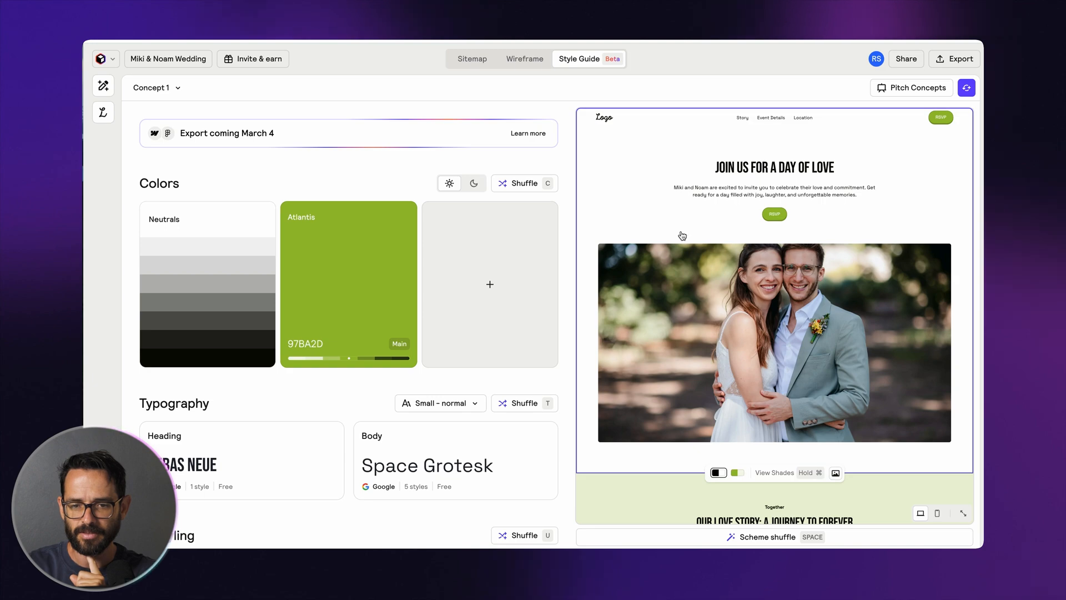
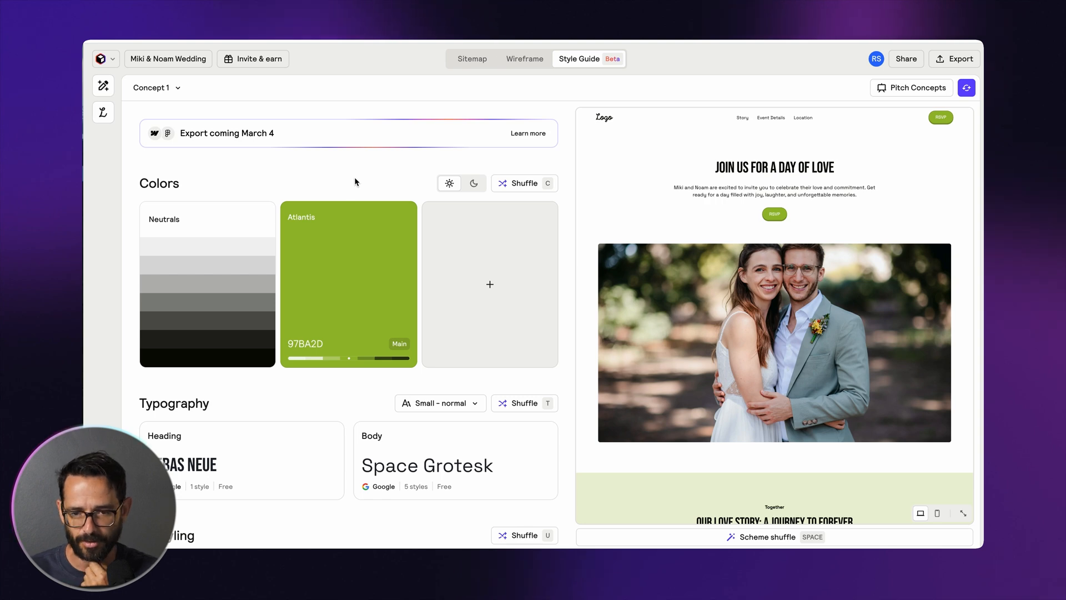
Choose the Serif style for the heading font, like Playfair Display, and look through the recommended similar fonts and collections
scroll(354, 179, "down", 2)
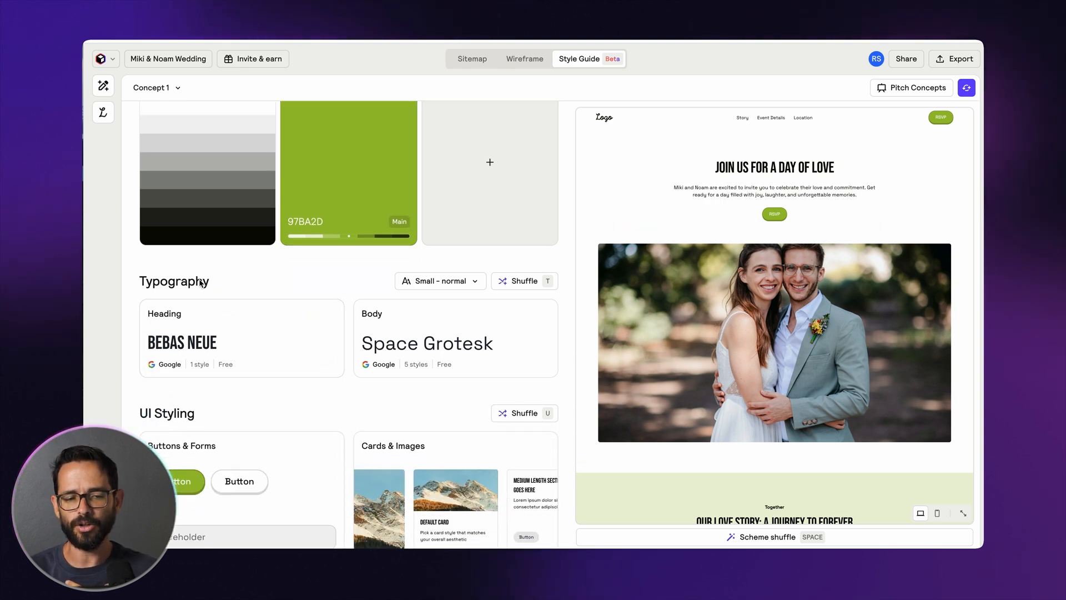
mouse_move(635, 294)
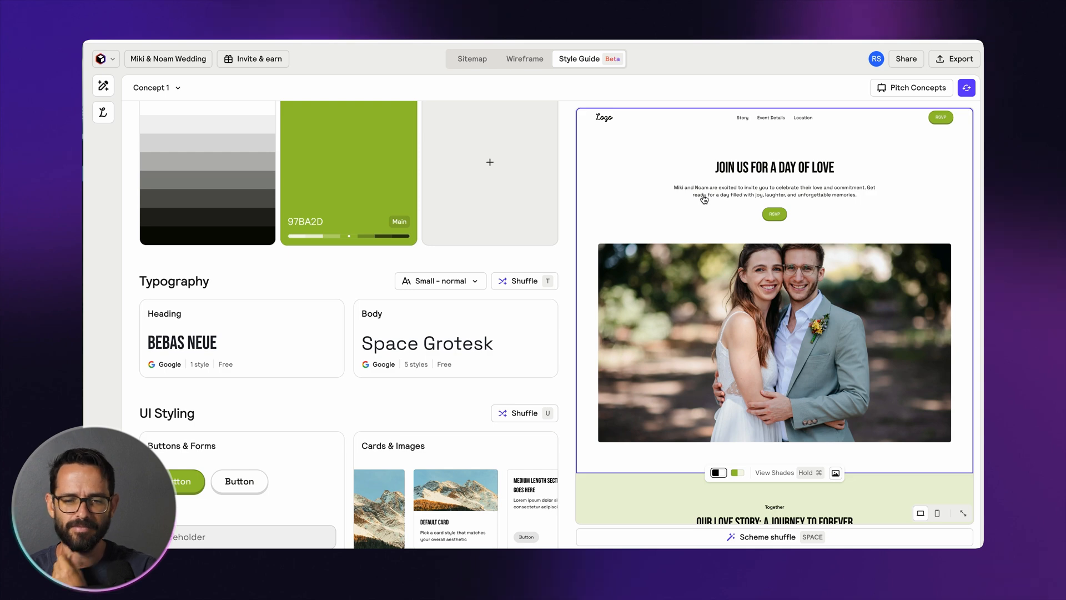
mouse_move(299, 304)
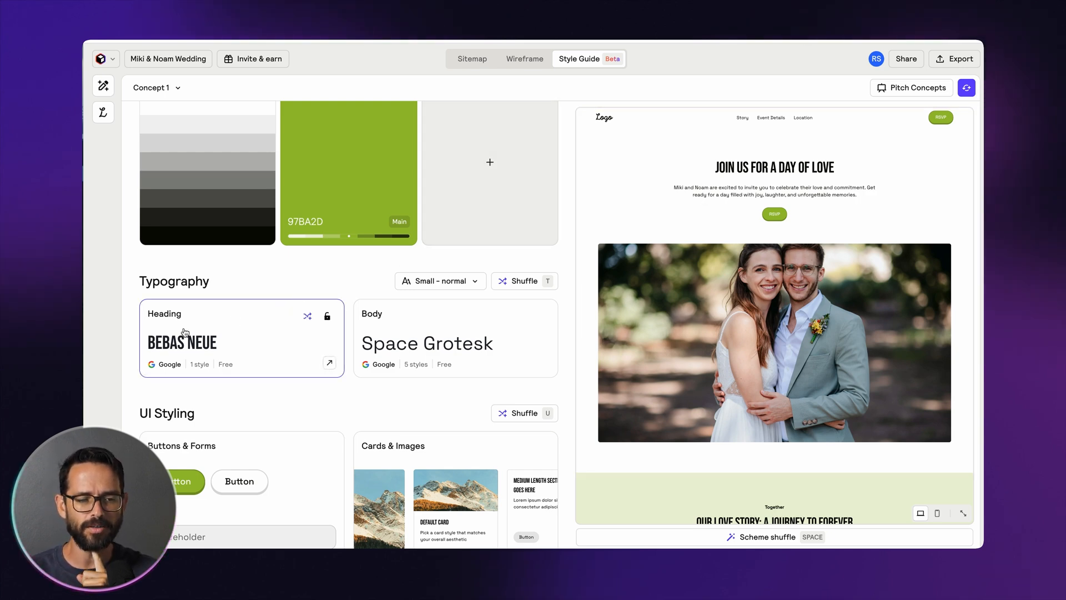
left_click(175, 345)
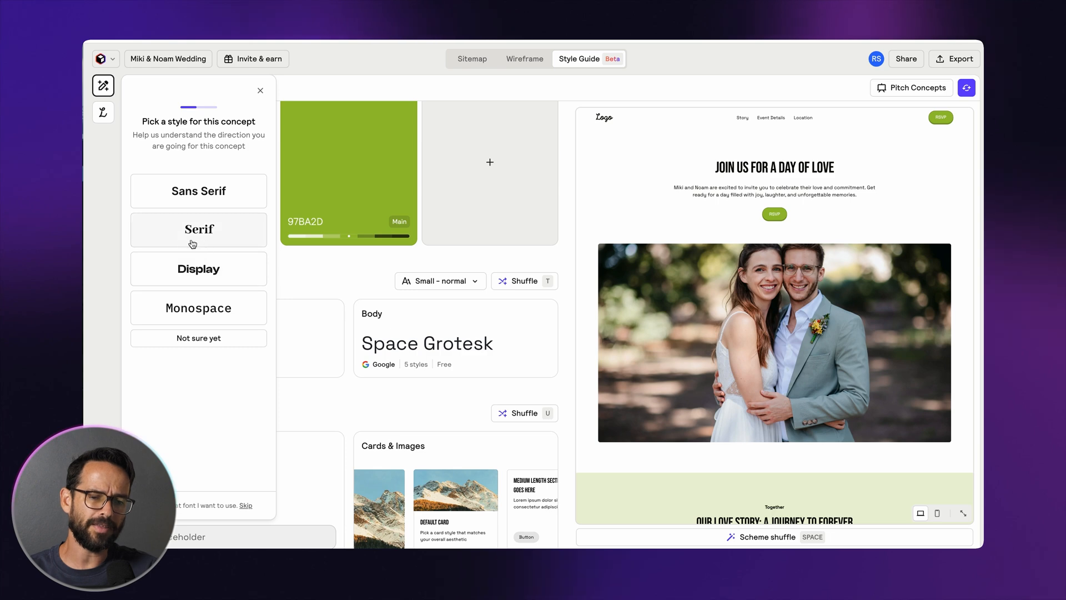
left_click(210, 236)
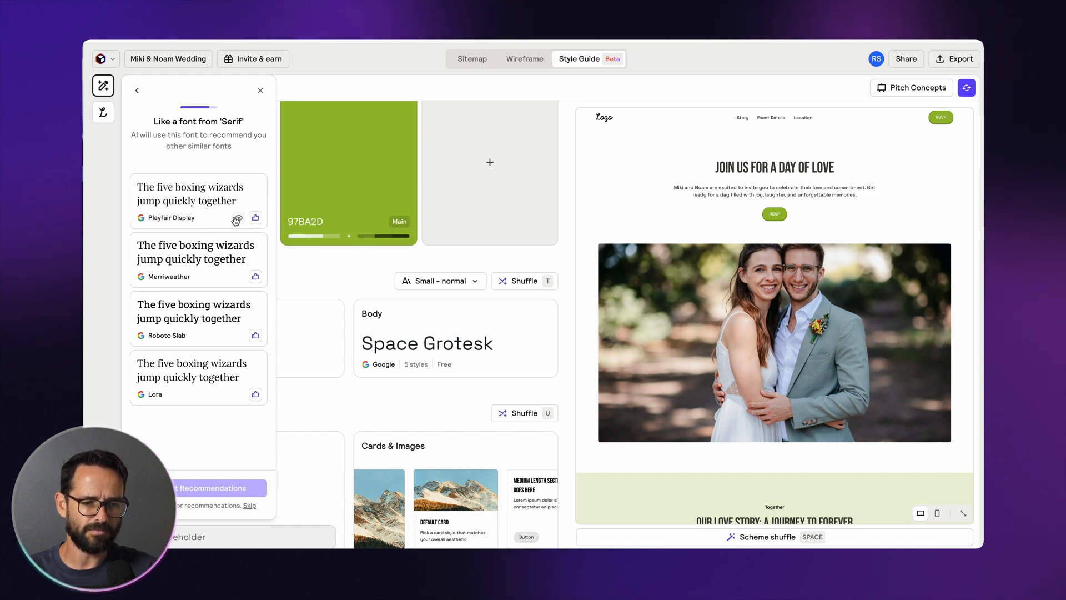
left_click(255, 218)
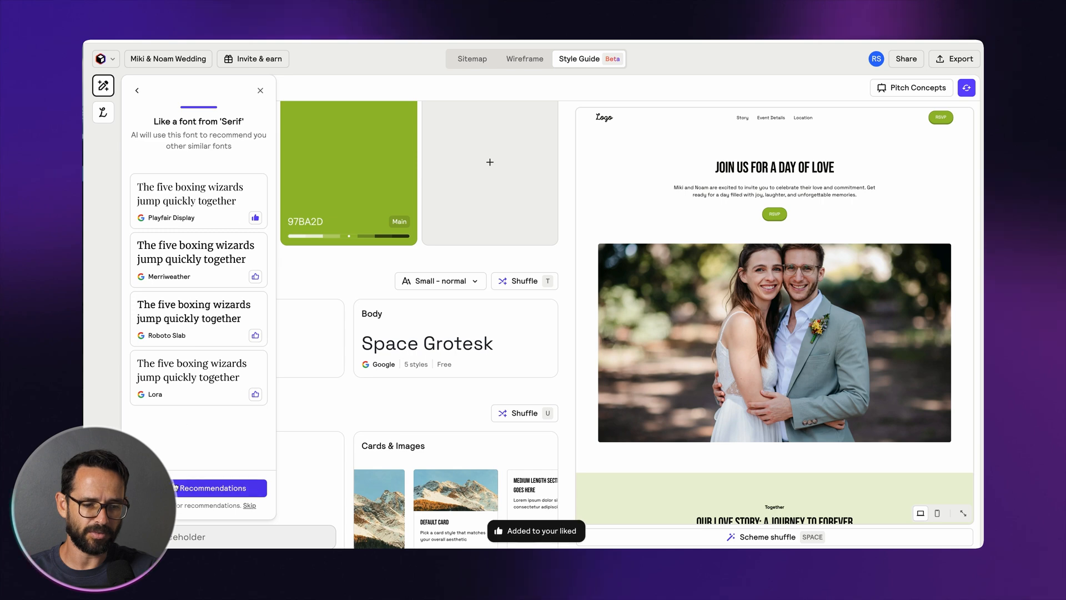
left_click(174, 487)
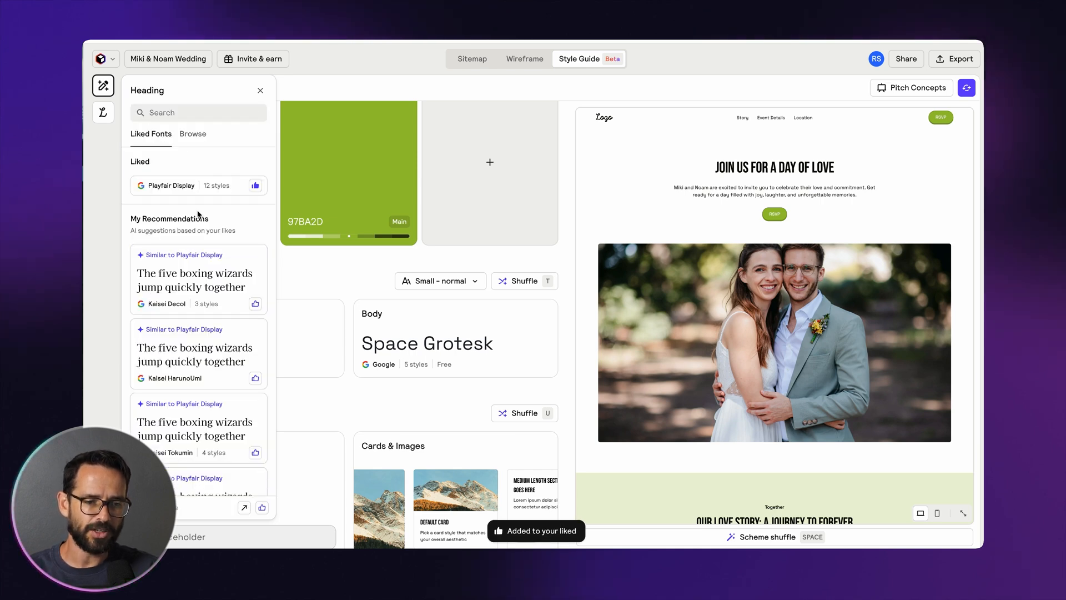
scroll(187, 268, "down", 1)
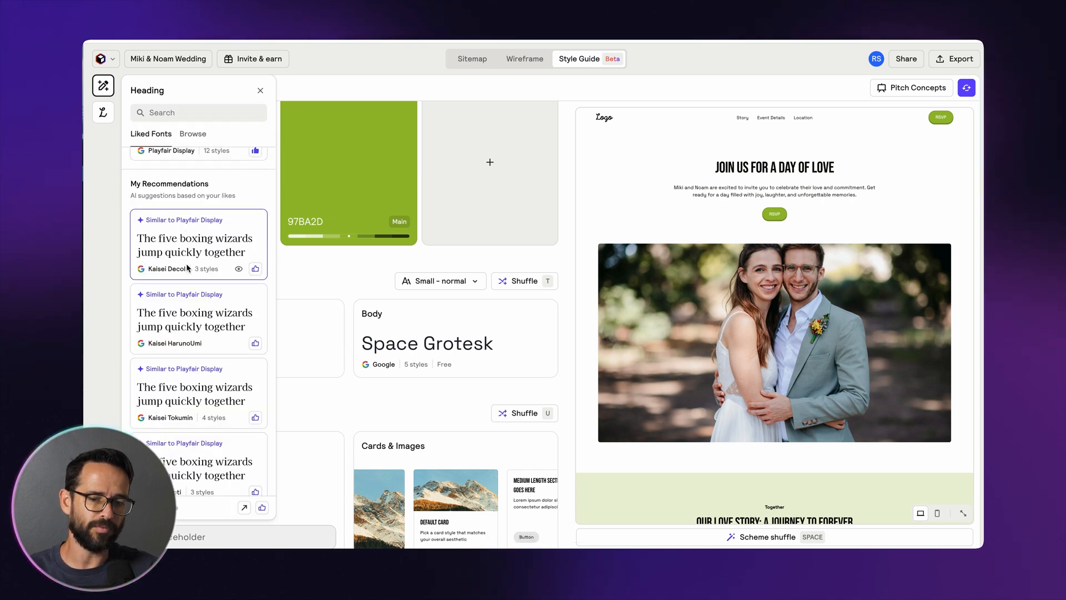
scroll(187, 266, "up", 1)
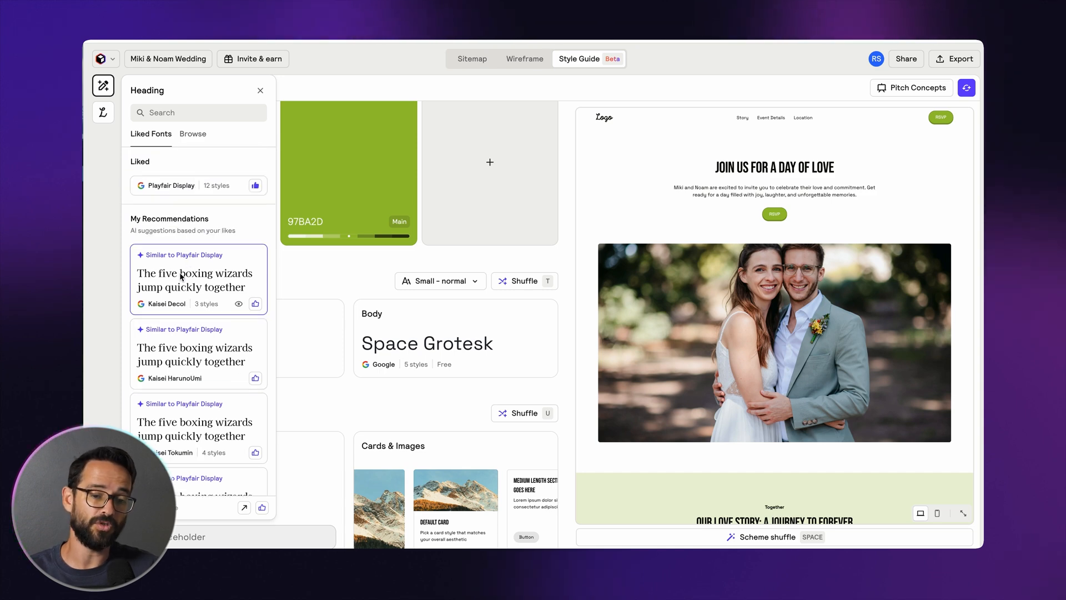
scroll(181, 272, "down", 12)
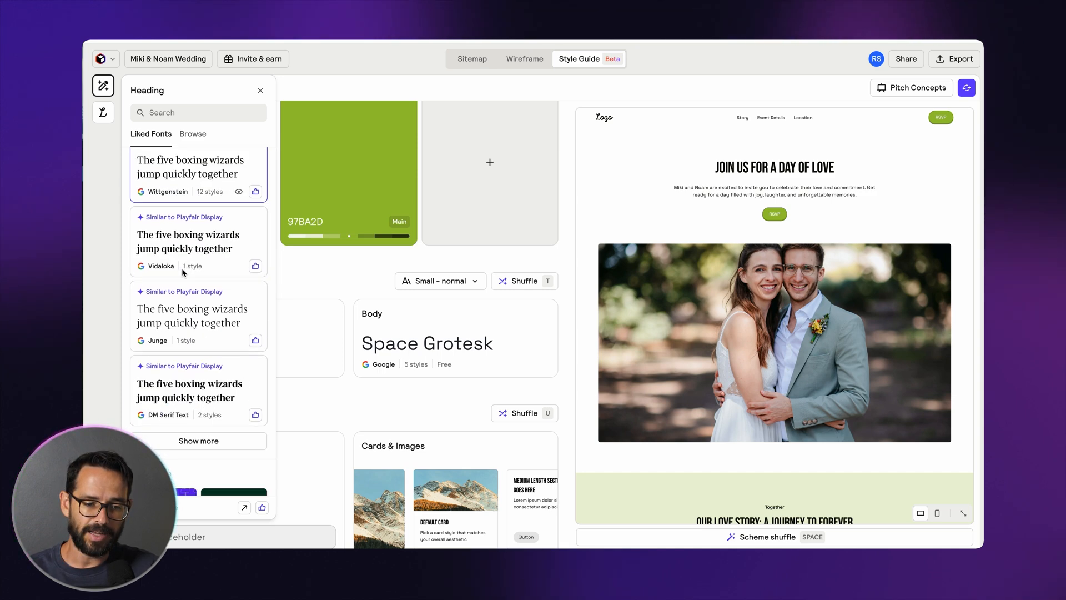
scroll(182, 267, "down", 4)
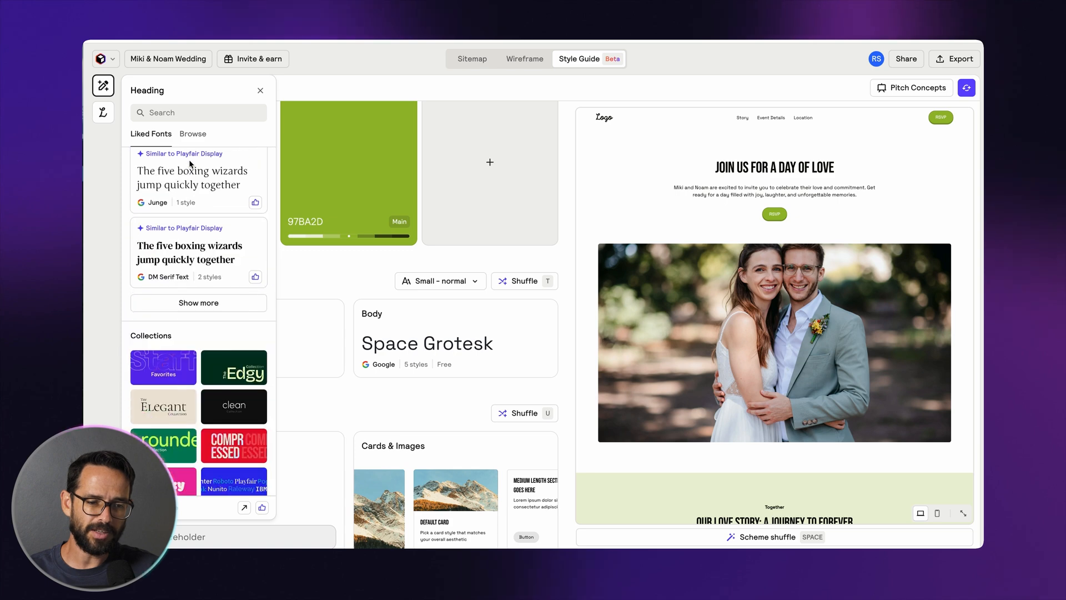
scroll(190, 162, "down", 1)
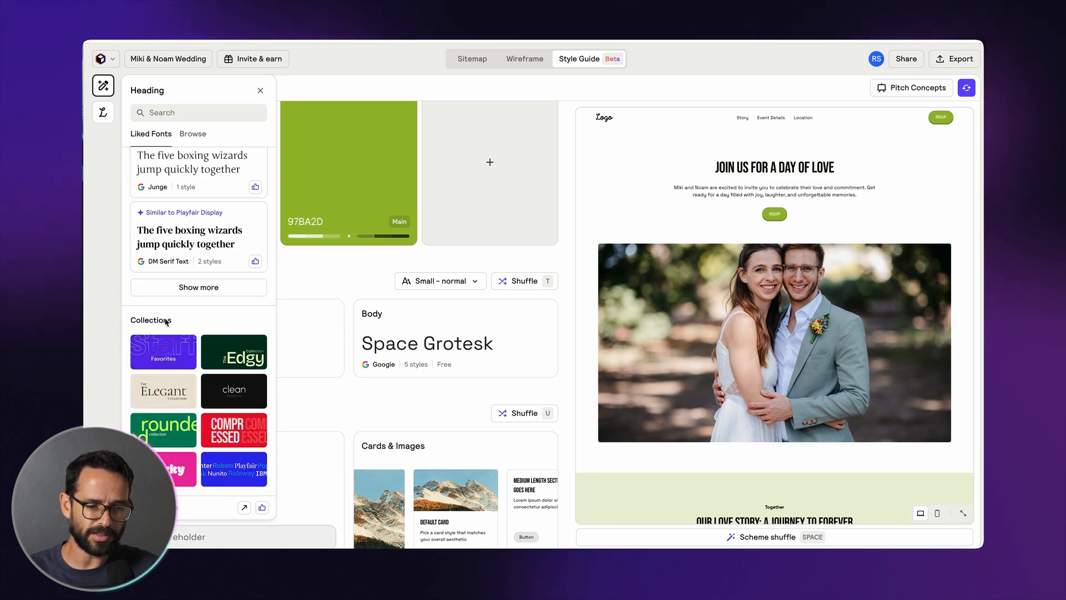
Set the heading font to Cormorant Garamond from the Elegant collection
left_click(168, 395)
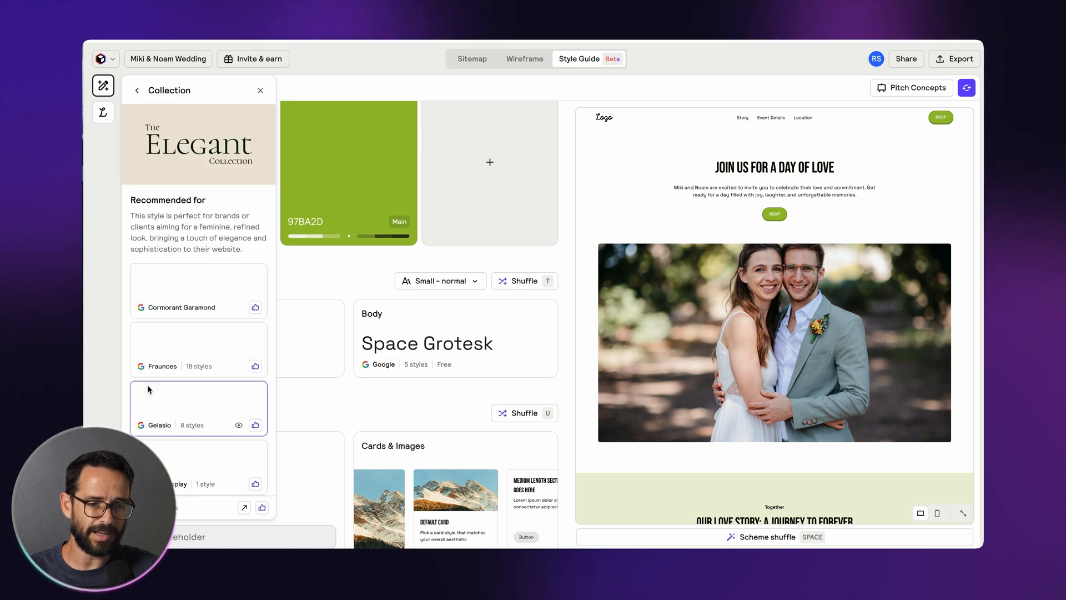
scroll(208, 341, "down", 4)
scroll(209, 339, "down", 12)
scroll(200, 309, "up", 9)
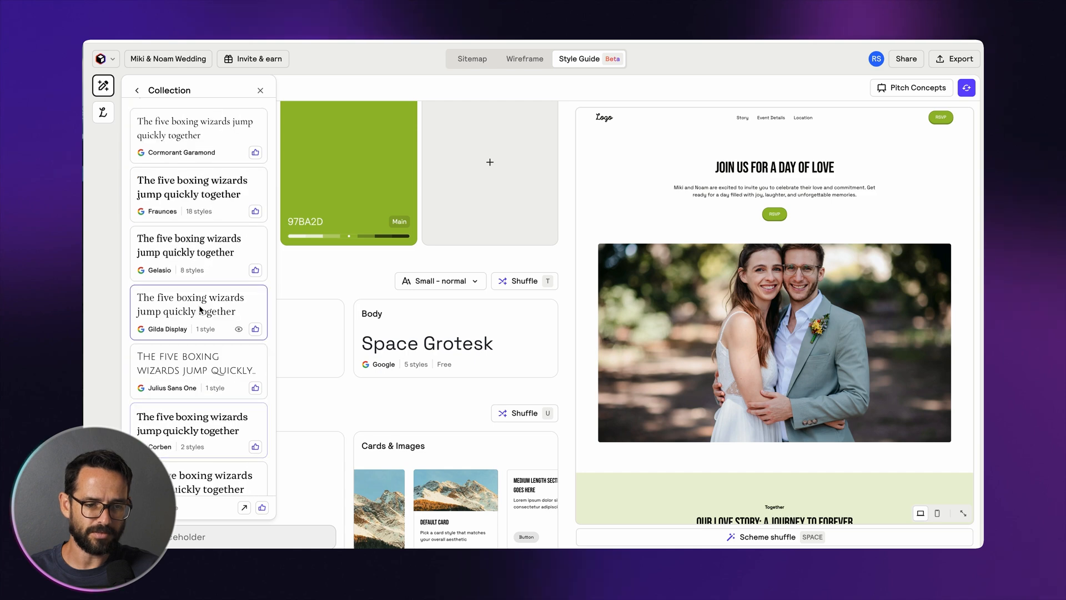
scroll(200, 309, "up", 5)
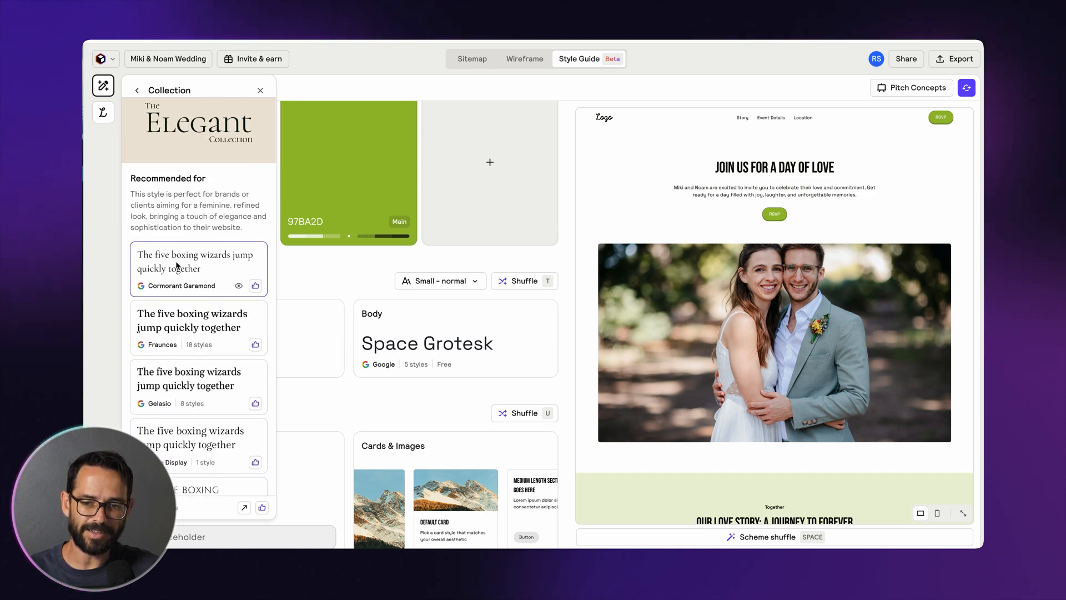
left_click(177, 266)
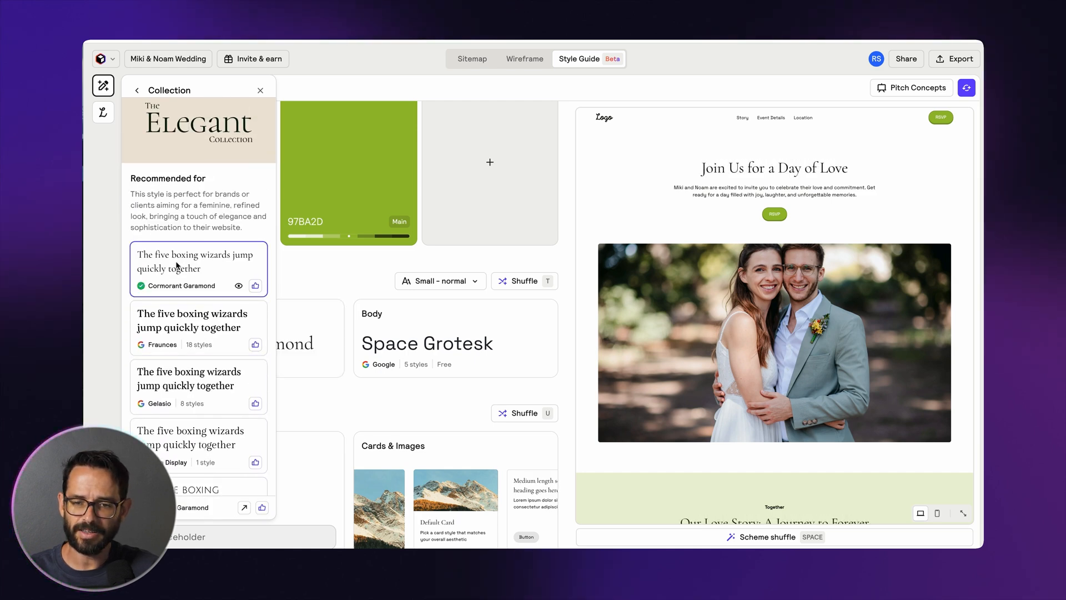
scroll(655, 217, "down", 4)
scroll(656, 216, "up", 4)
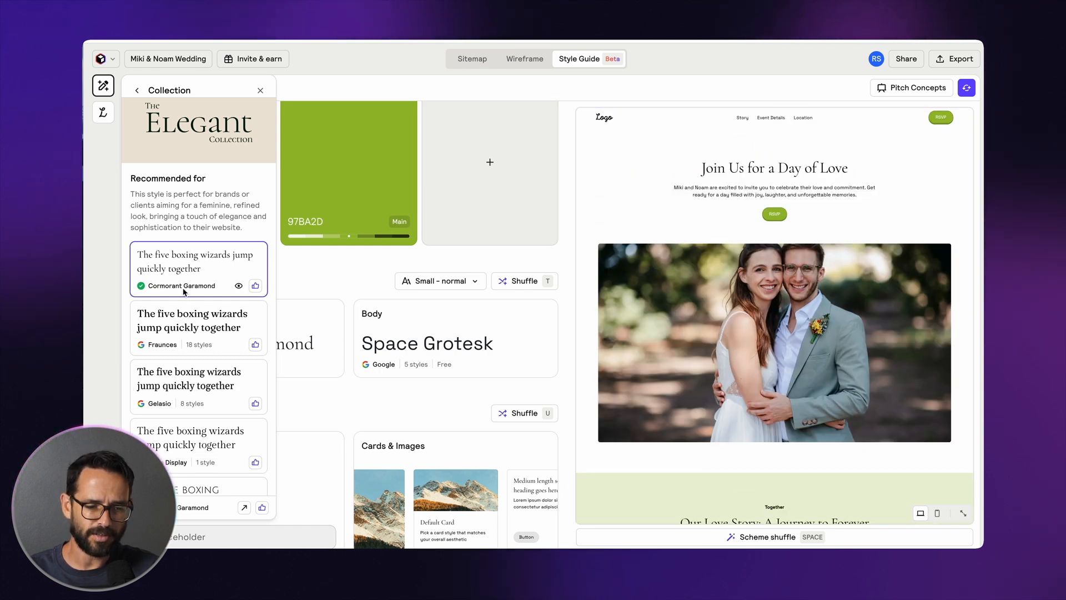
scroll(199, 328, "down", 3)
scroll(193, 301, "up", 4)
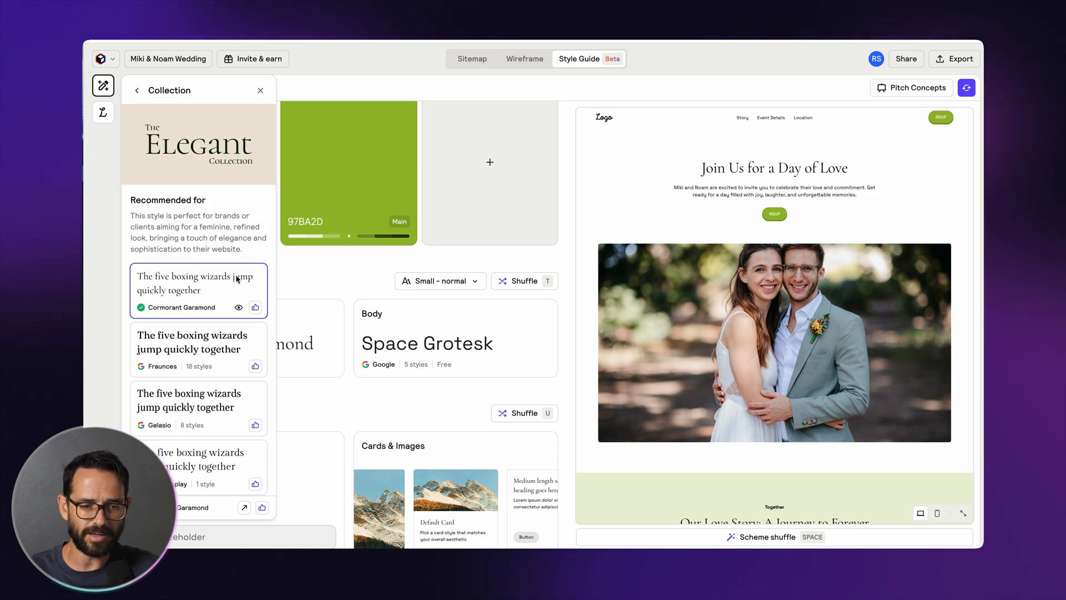
left_click(310, 266)
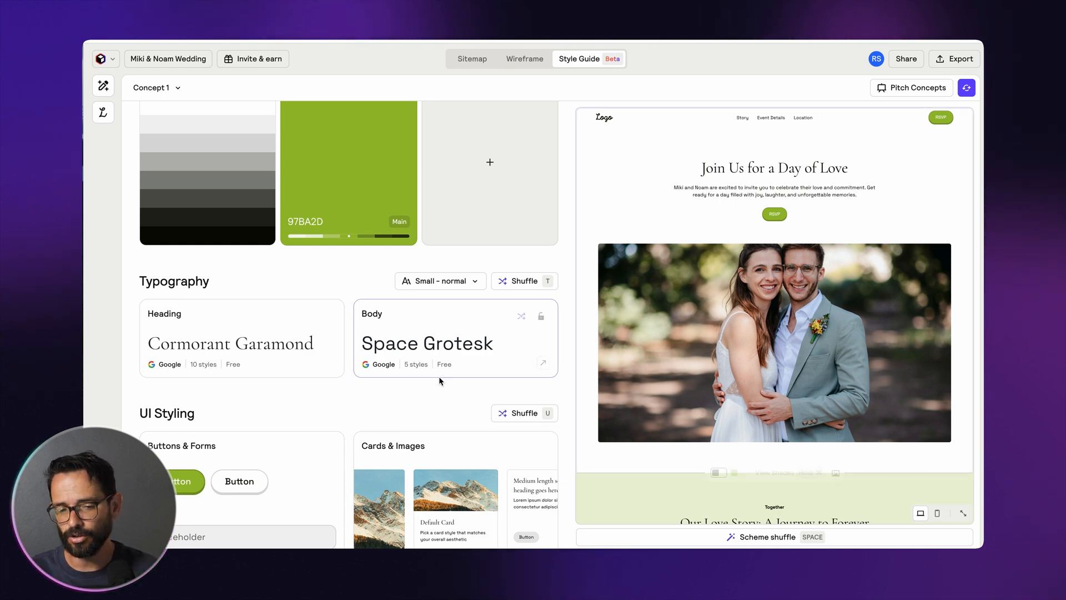
Set the body font to Public Sans from the recommended fonts
left_click(443, 344)
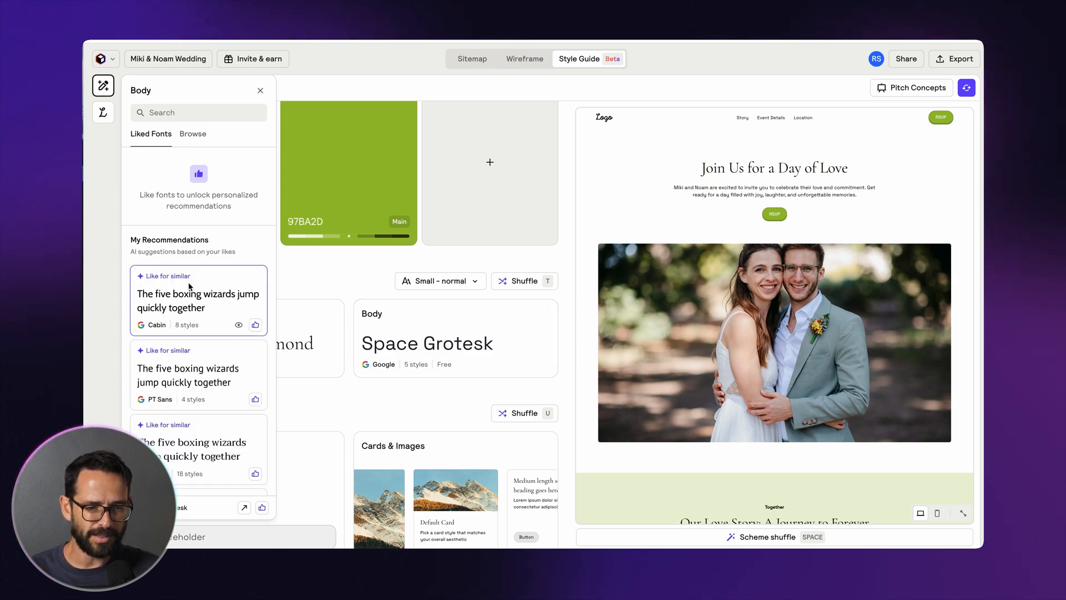
scroll(189, 250, "down", 6)
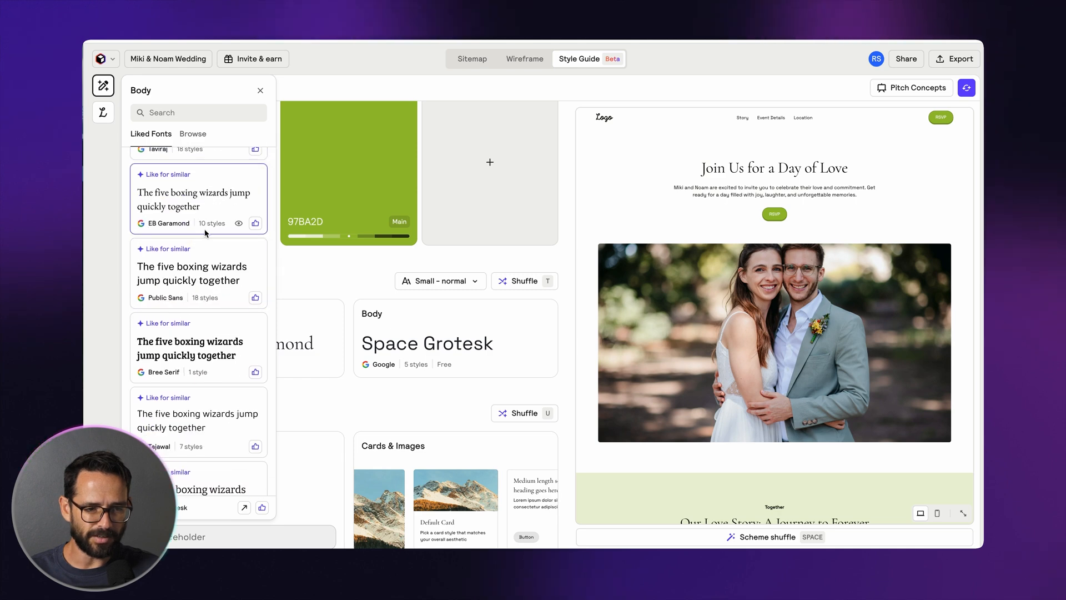
scroll(201, 248, "down", 2)
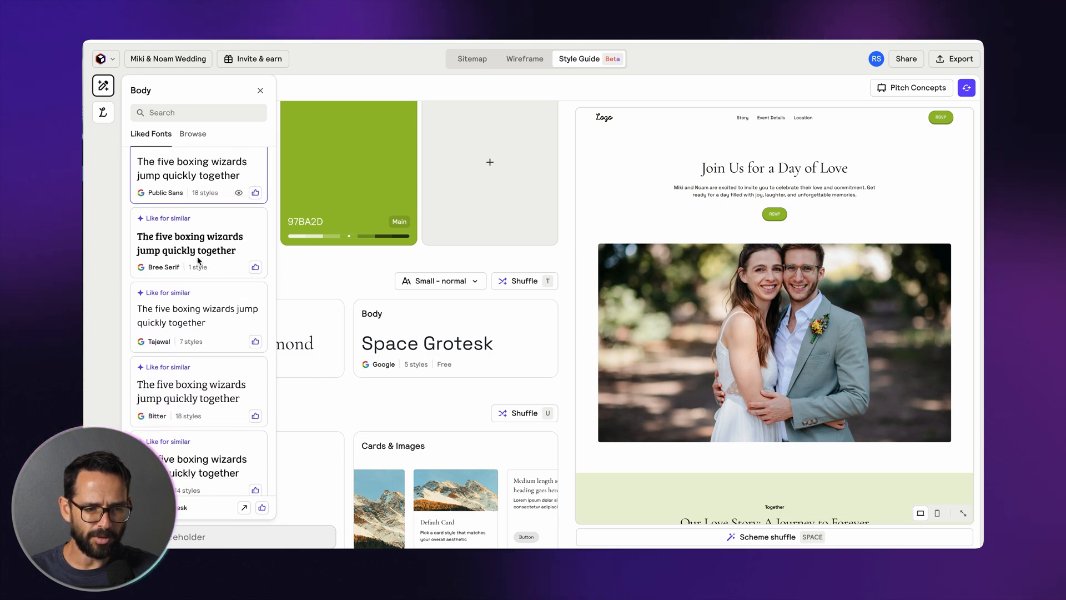
scroll(198, 259, "up", 1)
left_click(168, 248)
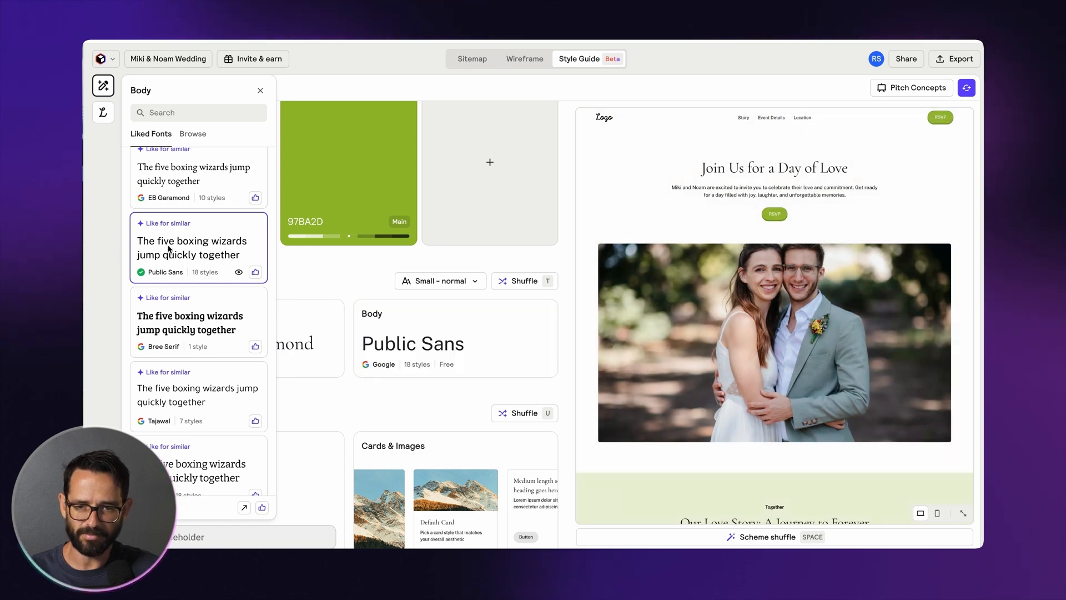
left_click(316, 273)
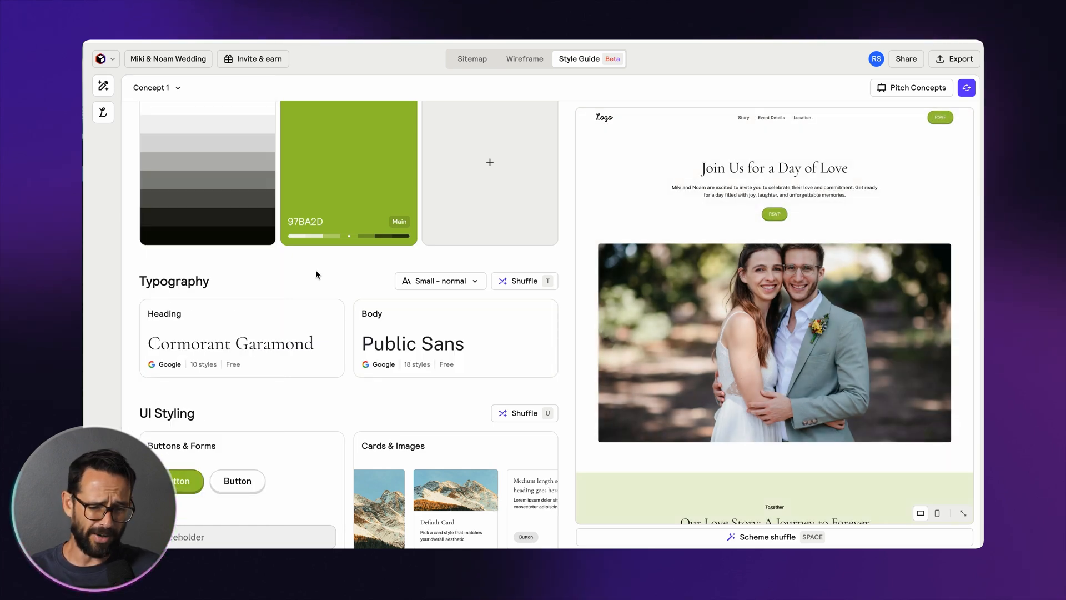
Set the typography size to Large and its style to Uppercase, and review the page sections with it
left_click(440, 287)
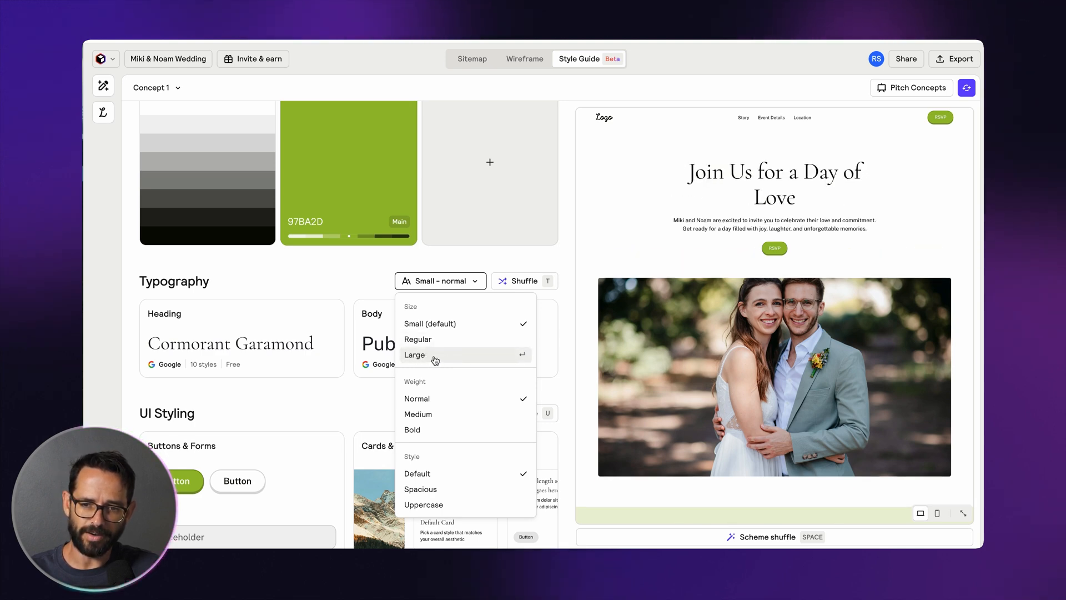
left_click(424, 355)
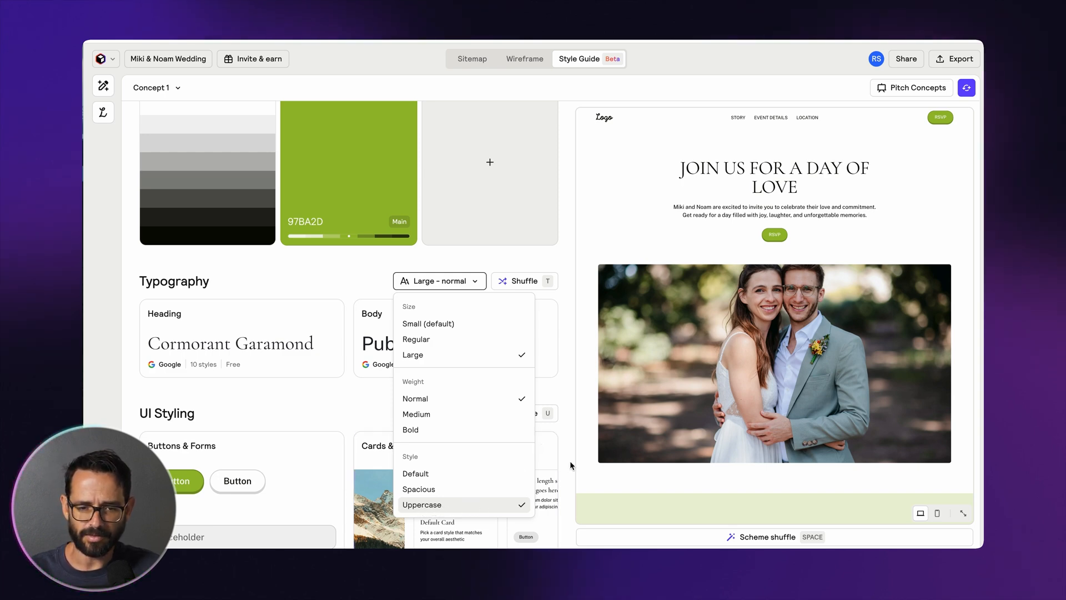
scroll(722, 277, "down", 5)
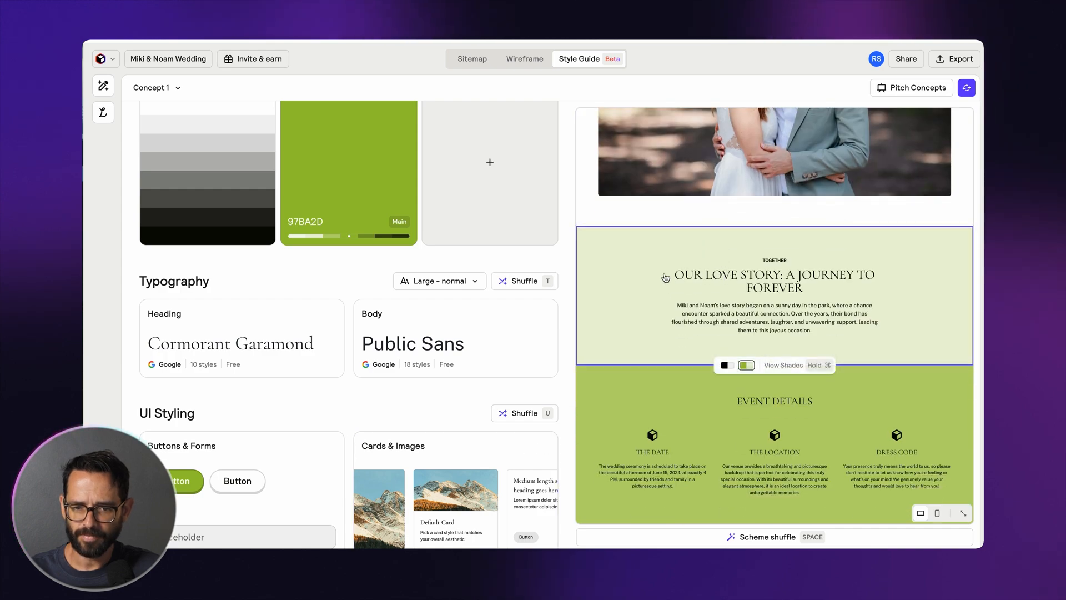
scroll(725, 283, "down", 5)
scroll(731, 292, "down", 10)
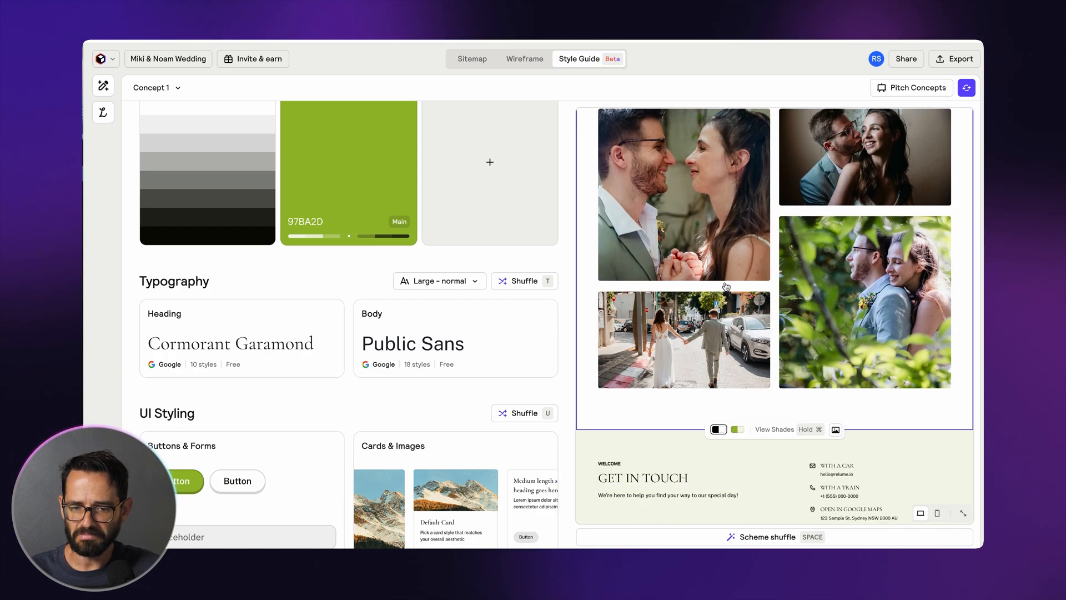
scroll(656, 266, "up", 20)
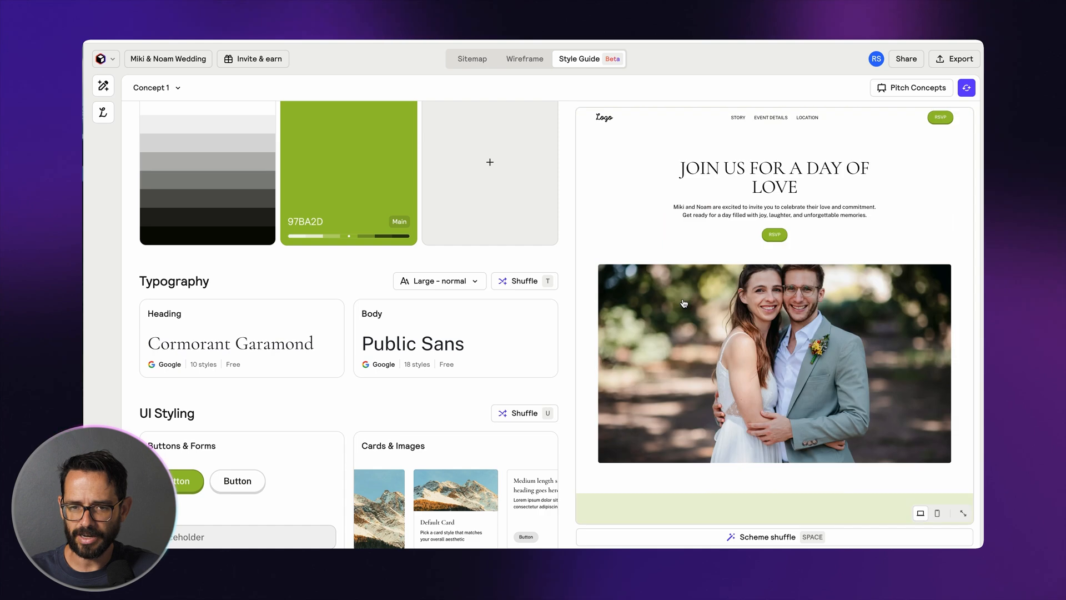
scroll(655, 241, "down", 1)
scroll(656, 241, "up", 1)
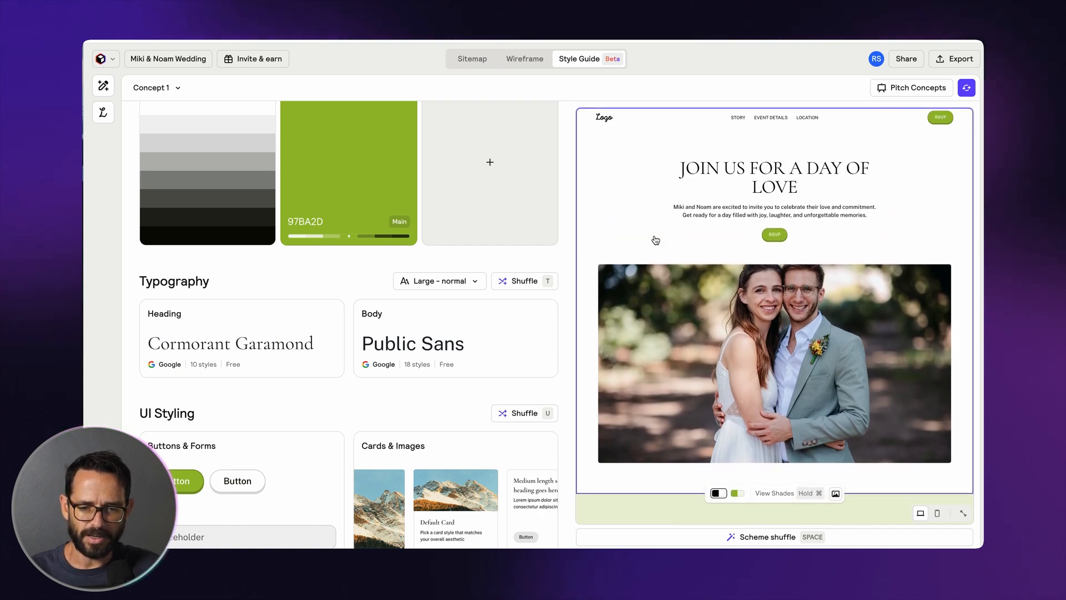
Compare the button and form styles and set Buttons & Forms to the Sleek style
scroll(691, 276, "down", 4)
scroll(691, 276, "up", 4)
scroll(378, 378, "down", 1)
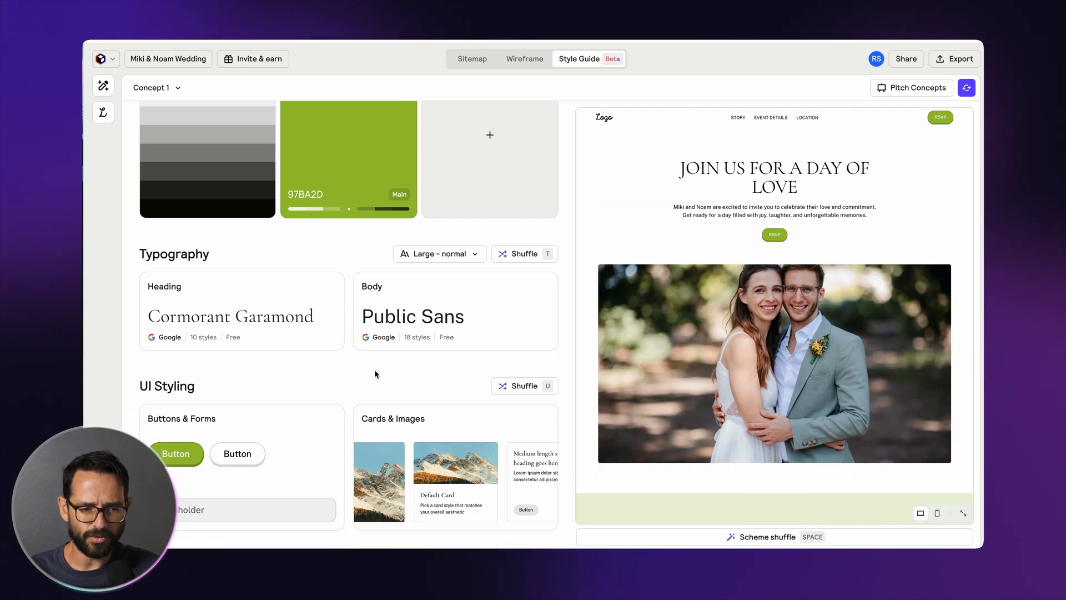
left_click(250, 436)
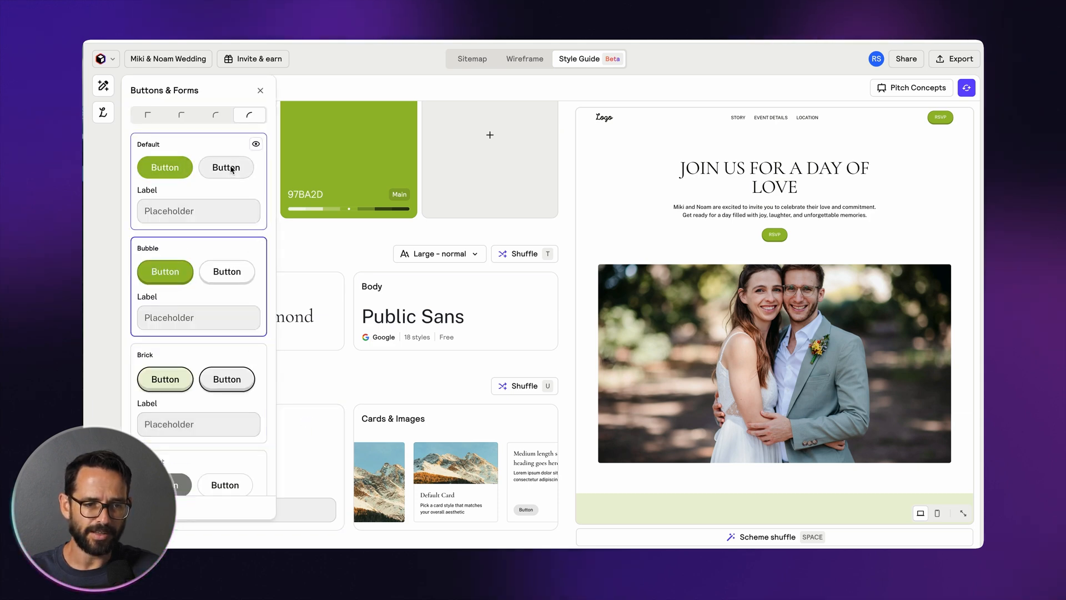
scroll(194, 266, "down", 4)
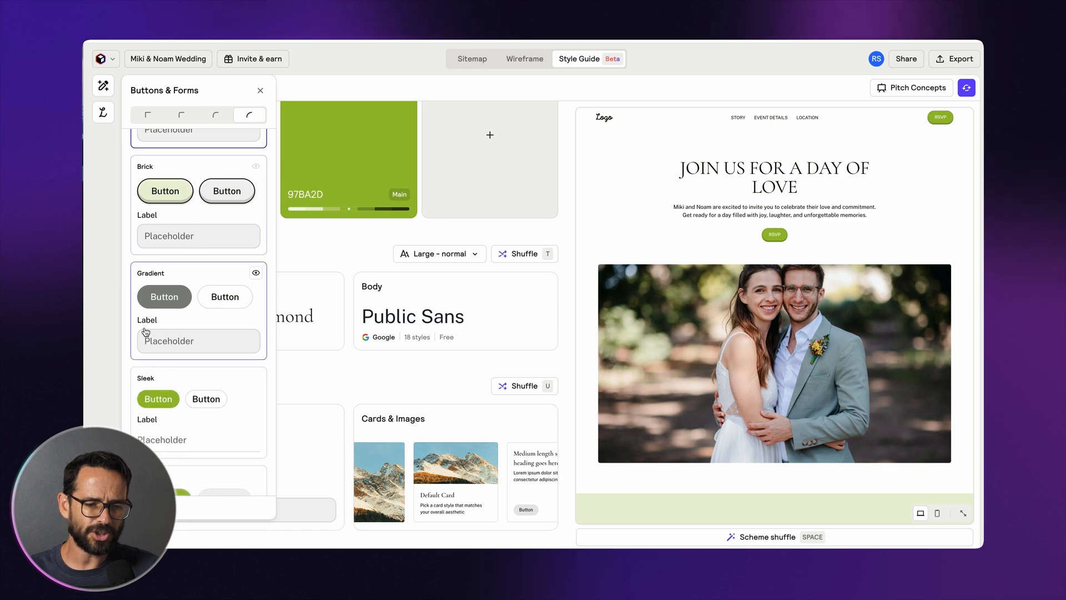
scroll(145, 332, "down", 3)
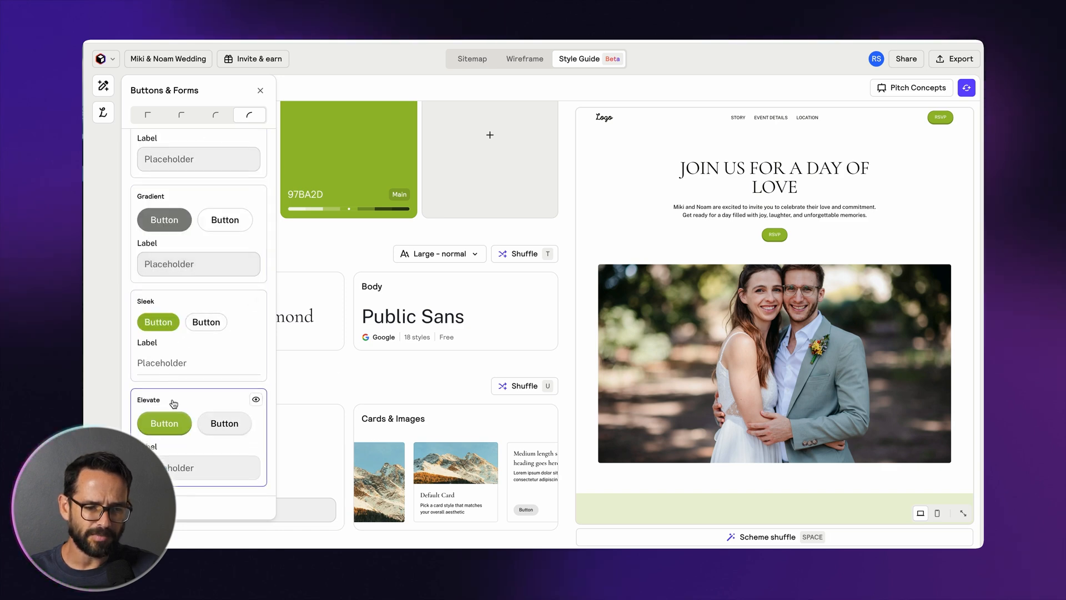
left_click(240, 353)
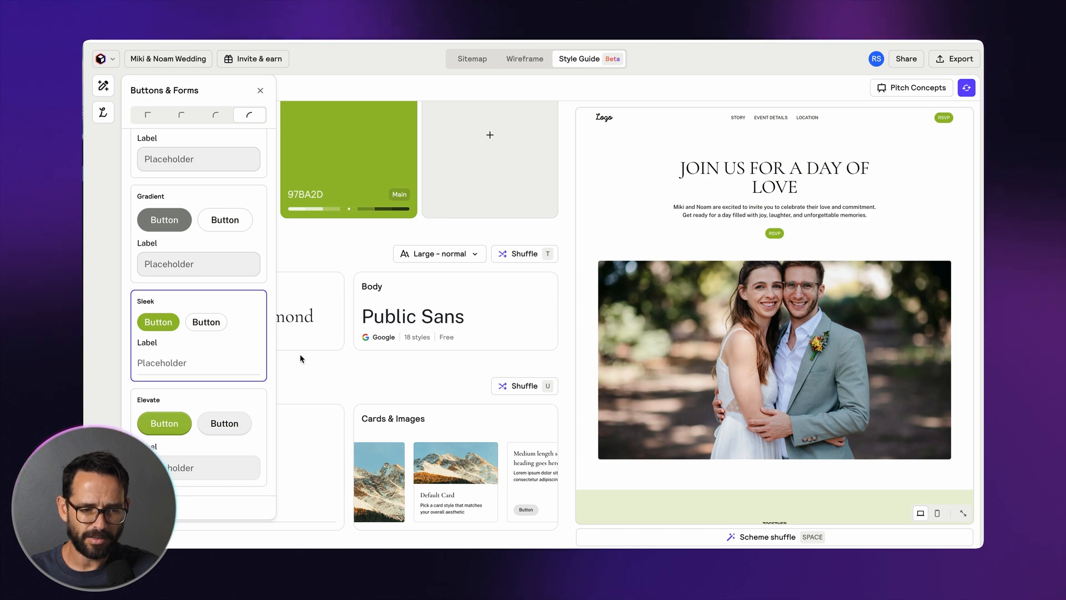
left_click(205, 401)
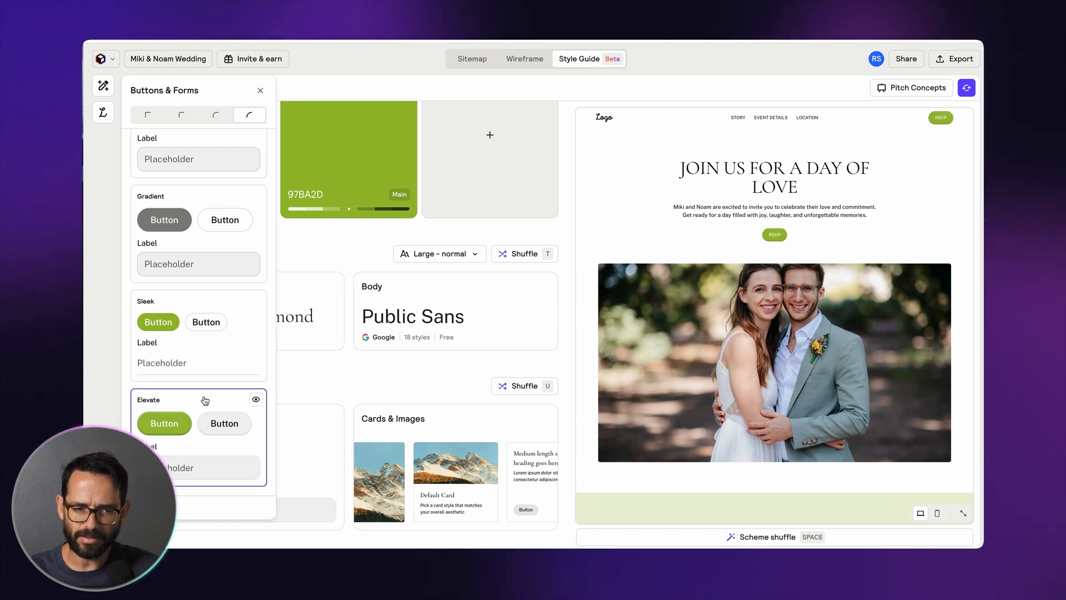
left_click(223, 302)
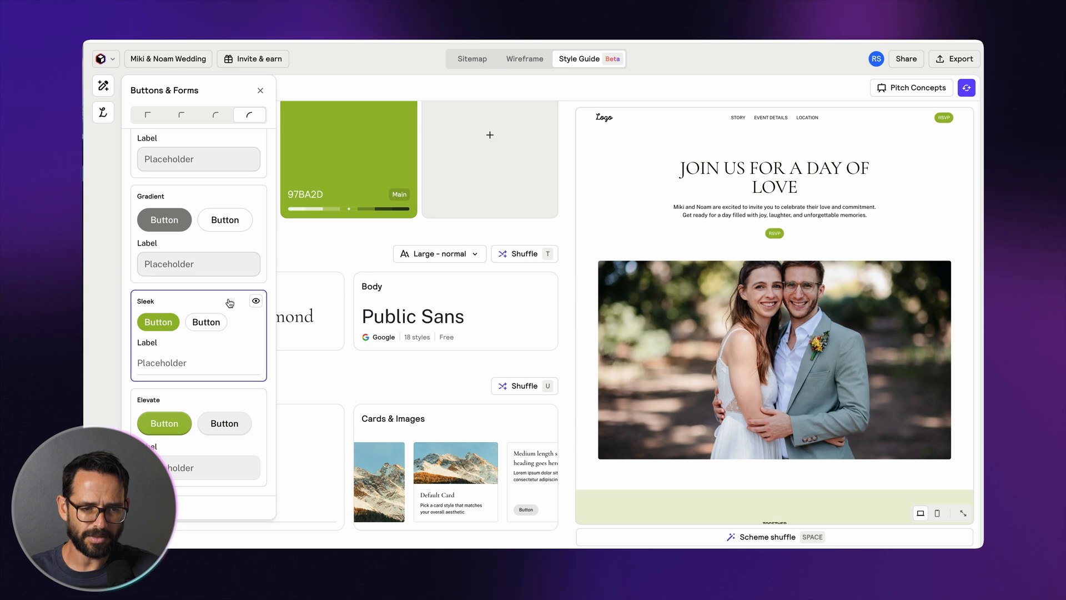
left_click(333, 369)
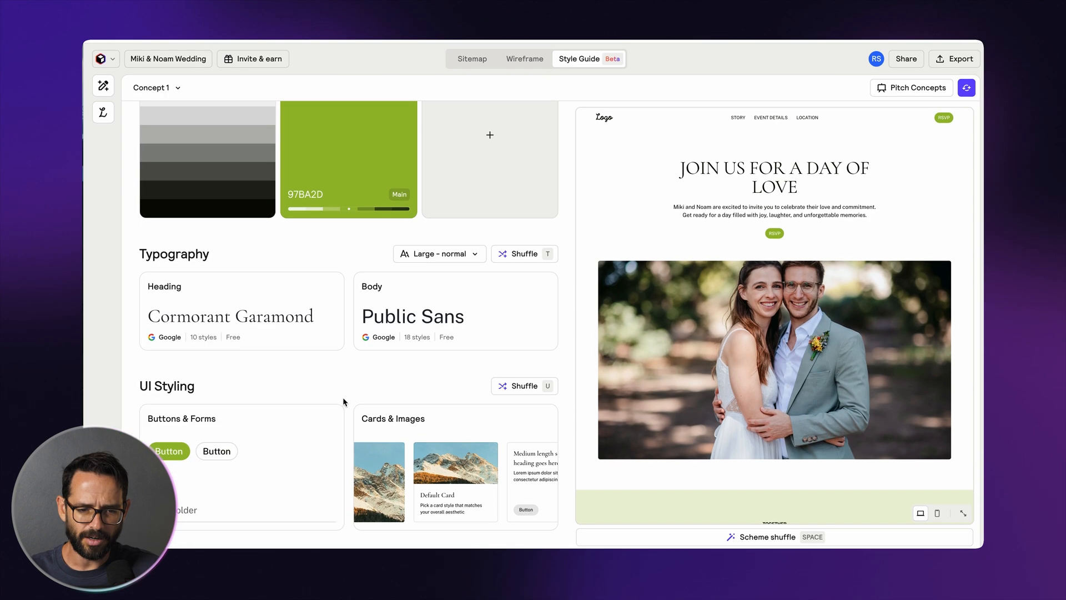
Give the Default-style cards and images the most rounded corner option
left_click(460, 446)
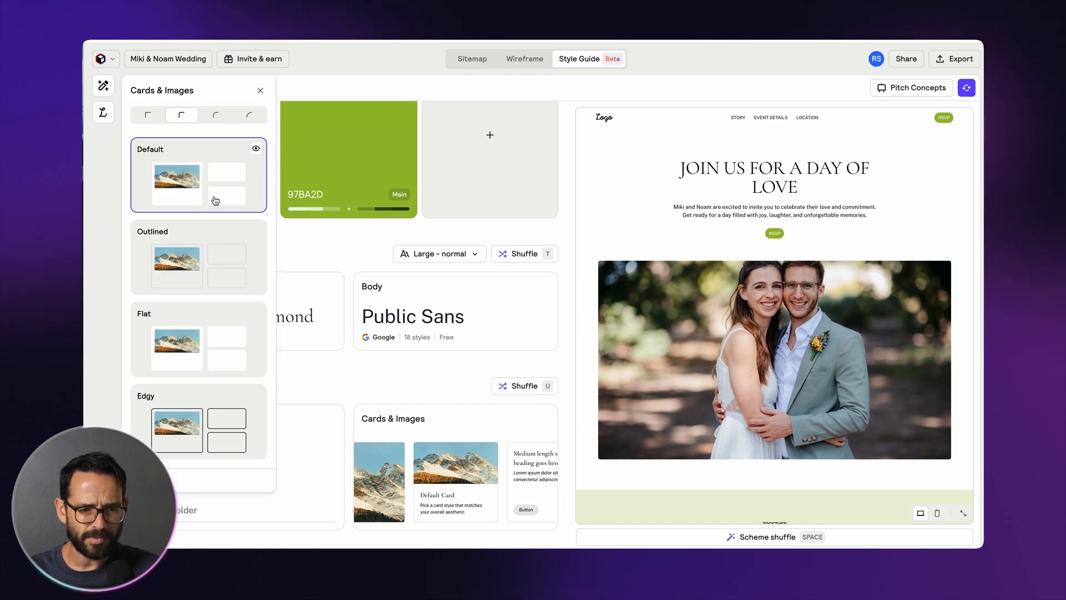
left_click(388, 369)
left_click(441, 443)
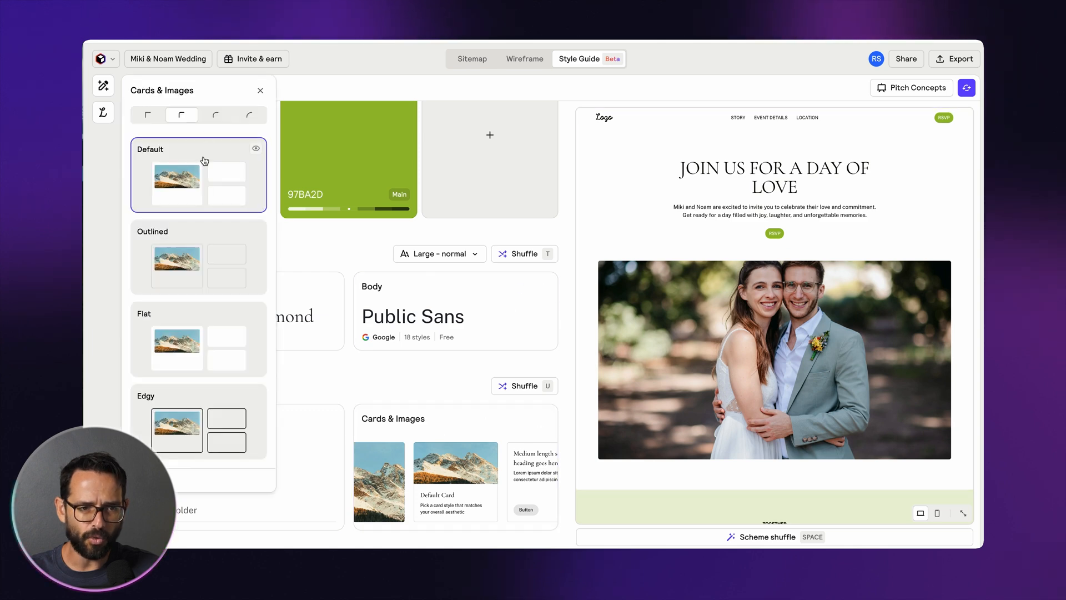
left_click(251, 116)
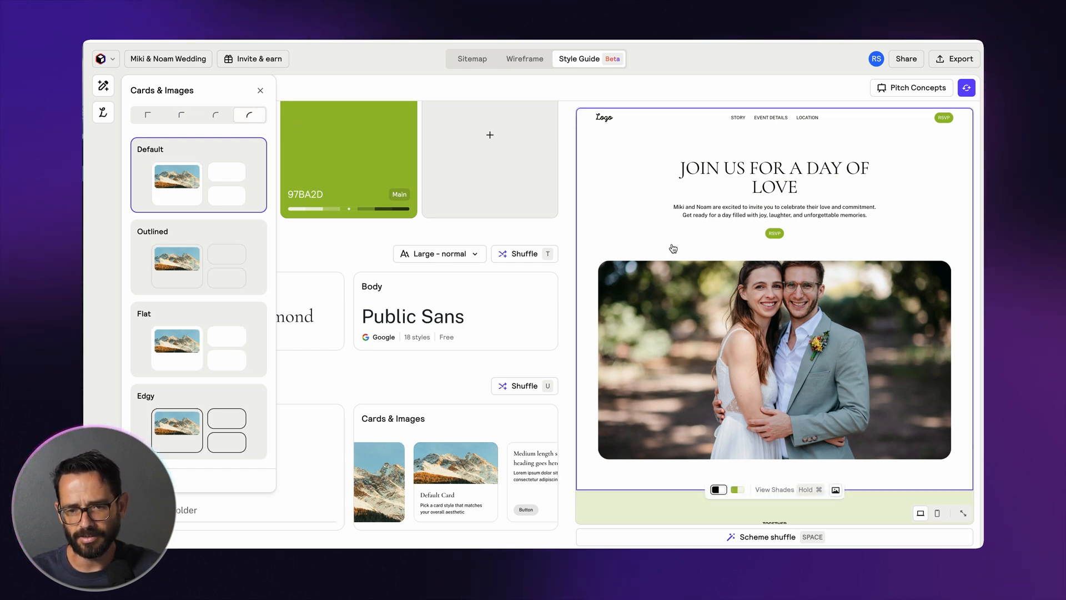
Examine how the rounded images and Sleek buttons look across all page sections, from the hero down to the RSVP form
scroll(675, 228, "down", 15)
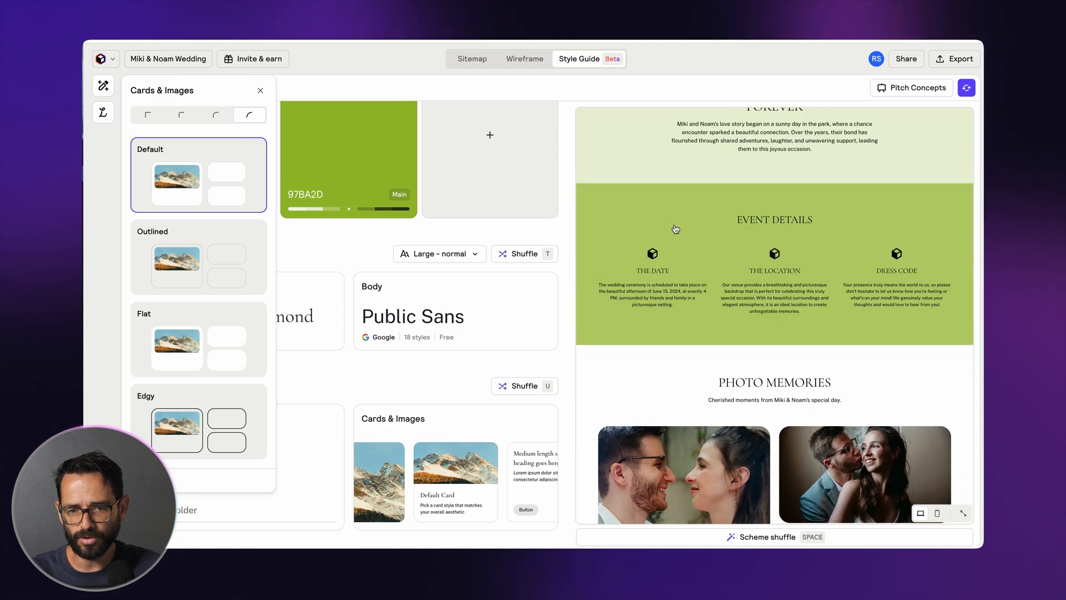
scroll(675, 228, "down", 12)
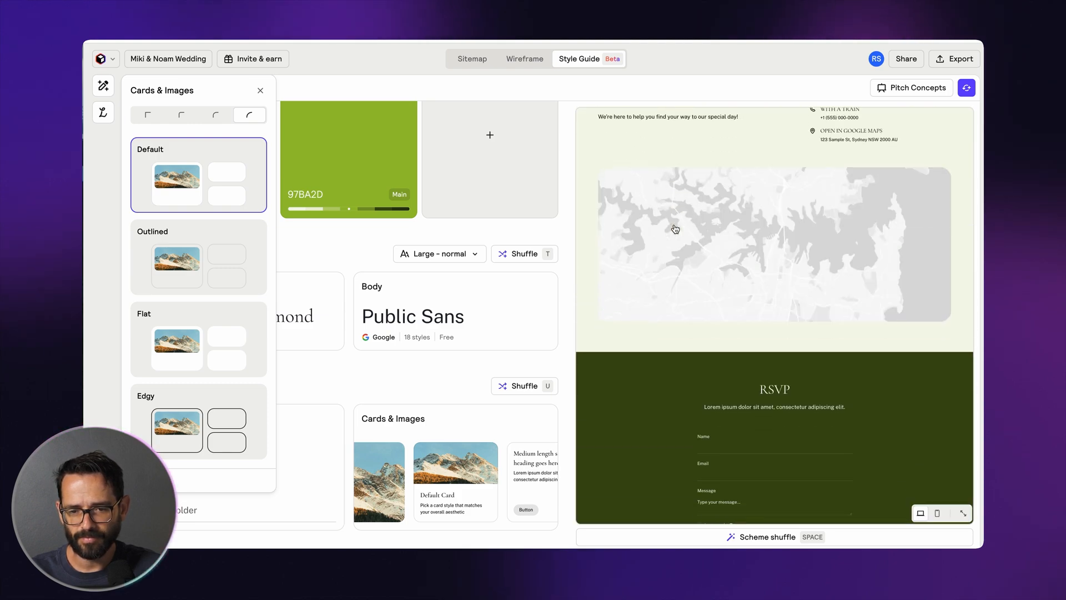
scroll(676, 229, "up", 20)
left_click(357, 230)
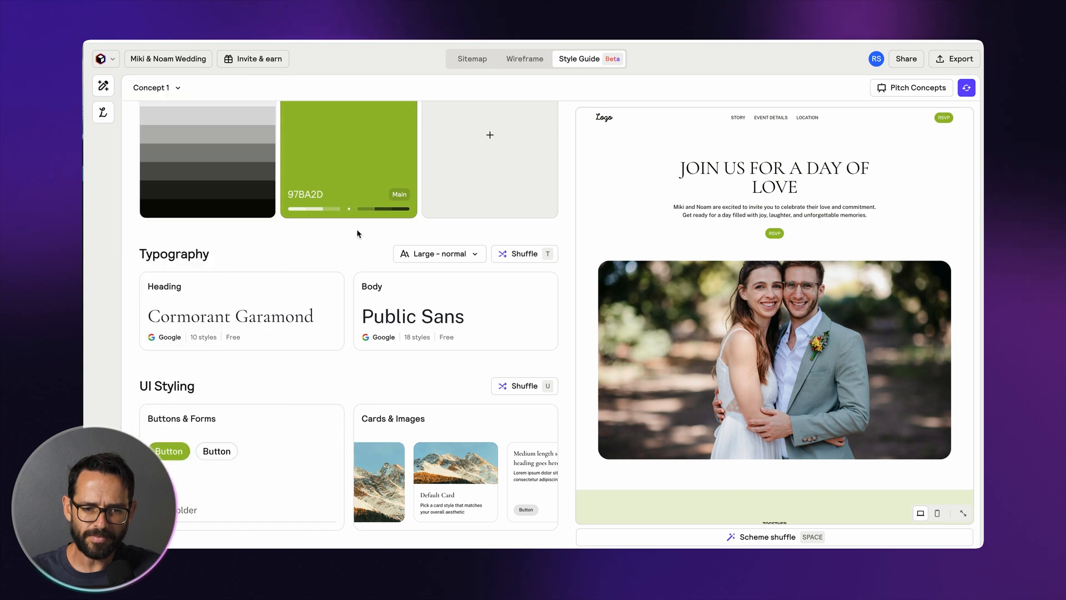
scroll(389, 249, "down", 3)
scroll(675, 239, "down", 4)
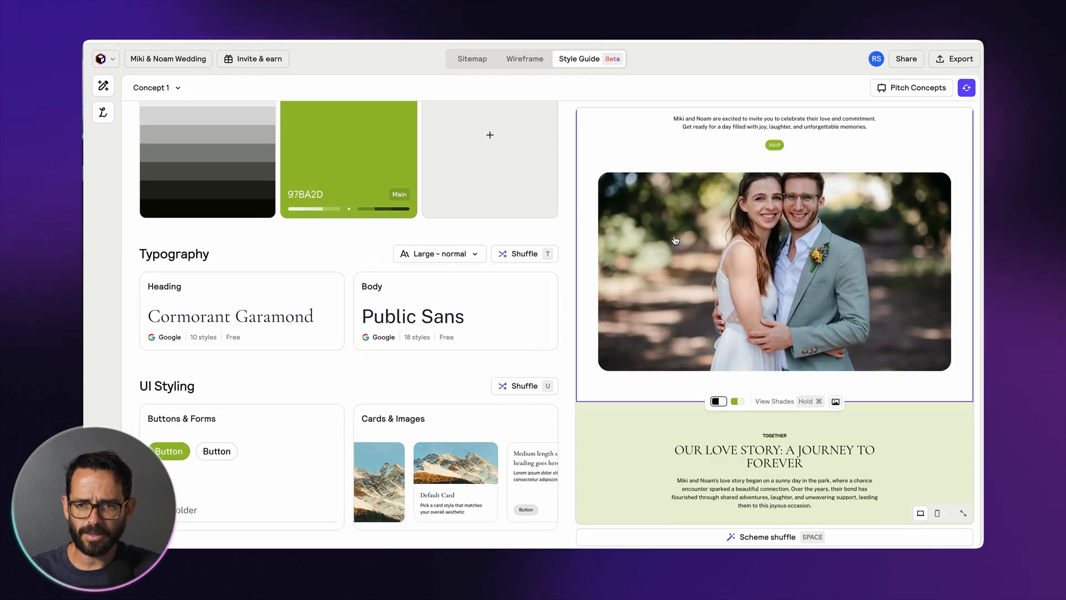
scroll(676, 240, "down", 12)
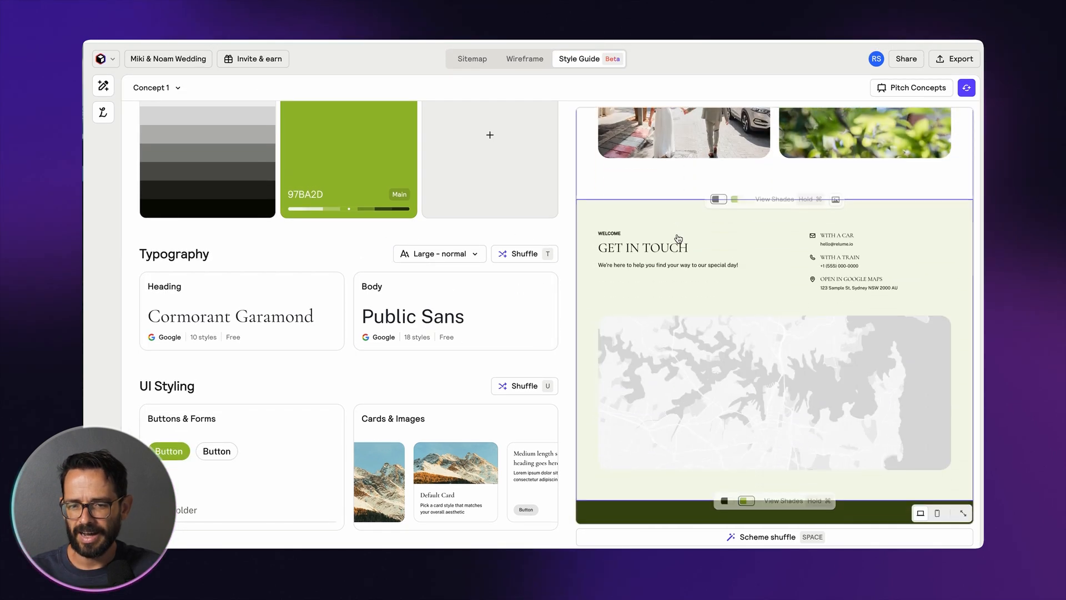
scroll(661, 266, "up", 15)
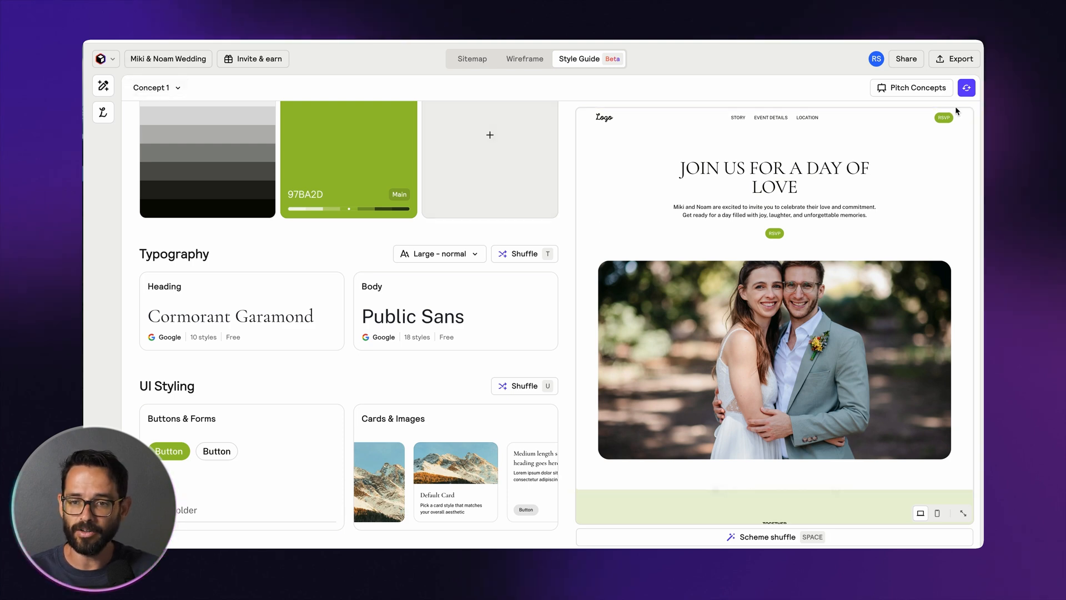
Check the pitch overview of the top three concepts and create a new concept for the style guide
left_click(911, 90)
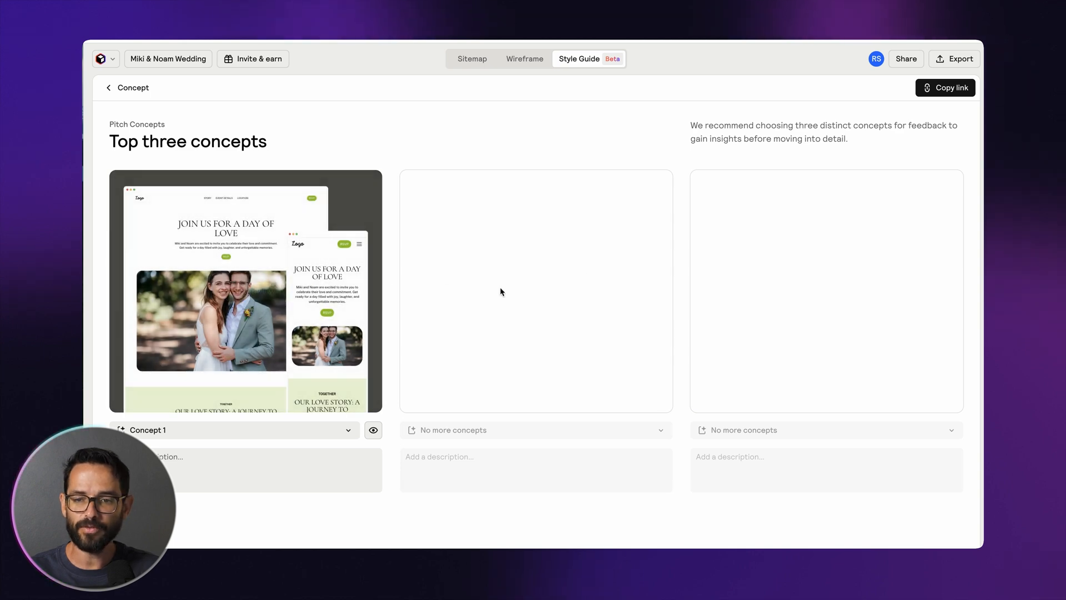
left_click(125, 89)
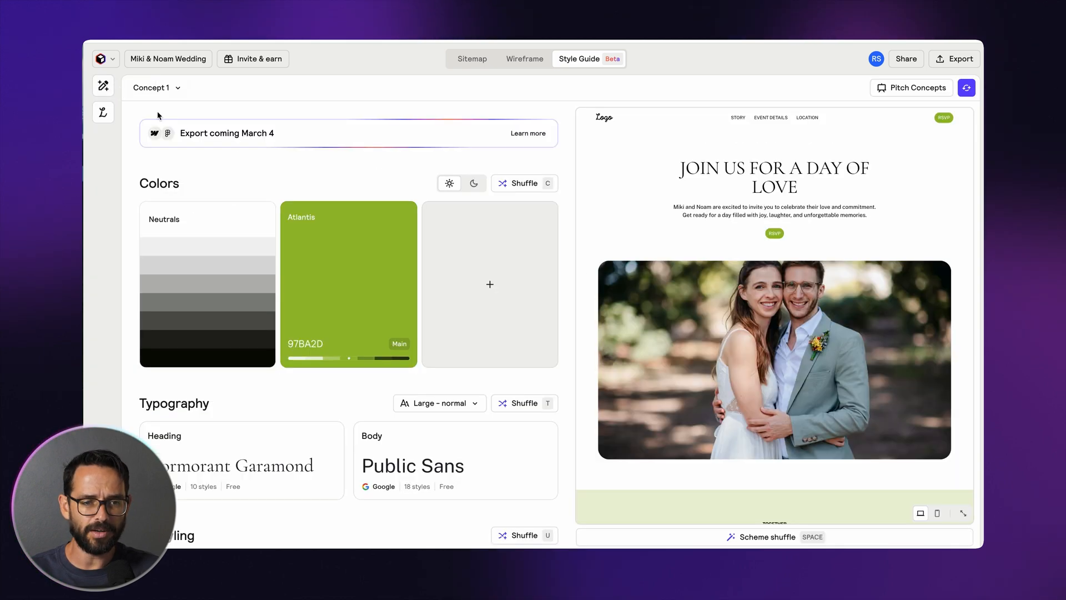
left_click(165, 89)
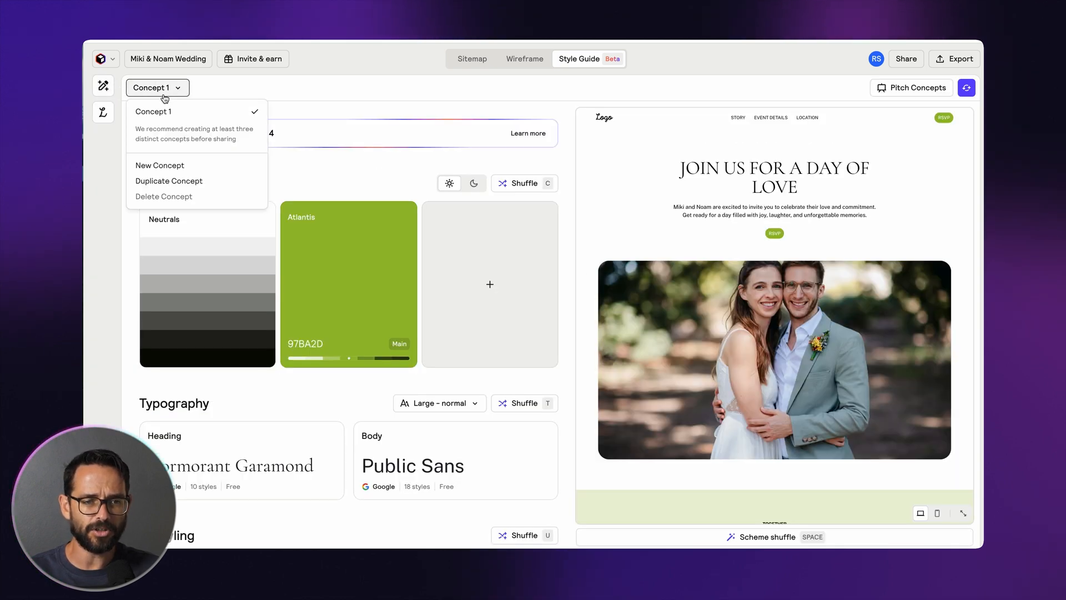
left_click(149, 166)
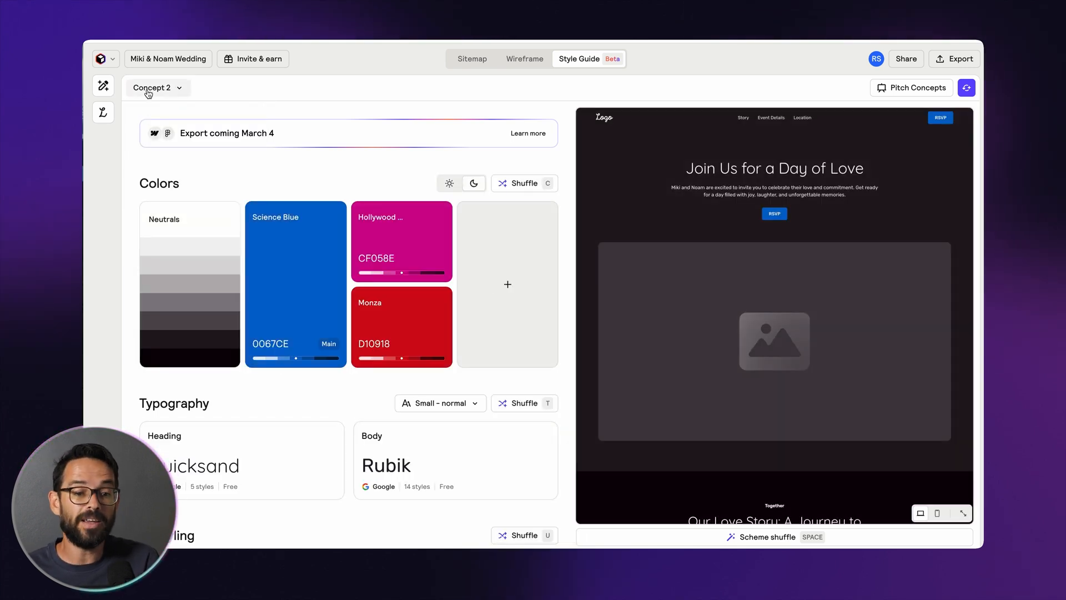
Preview the couple's photos and upload NOMIK(281).jpg as the hero section image of Concept 2
mouse_move(870, 374)
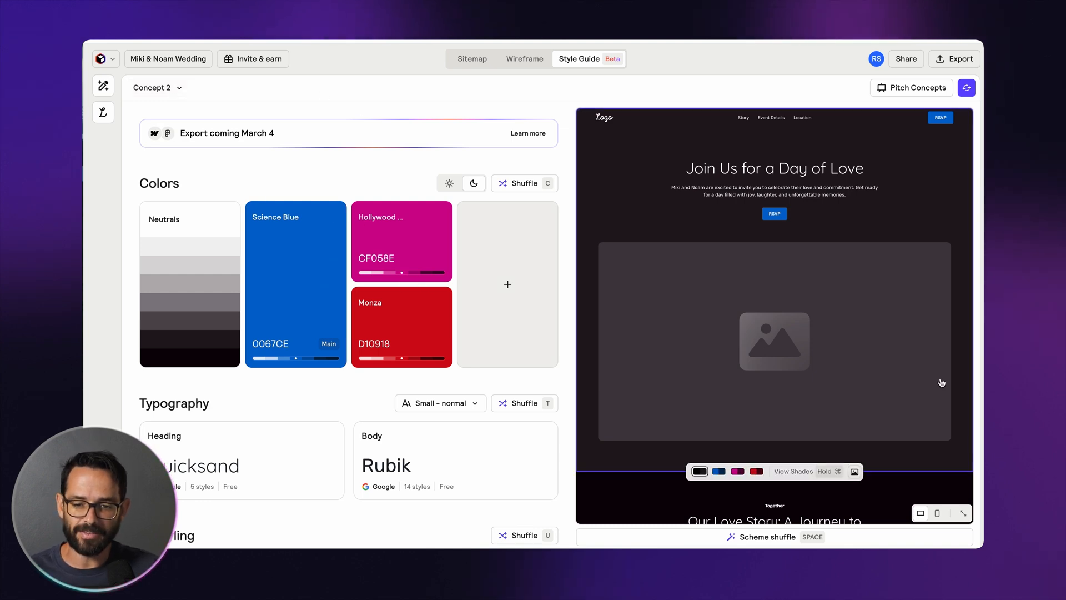
left_click(855, 473)
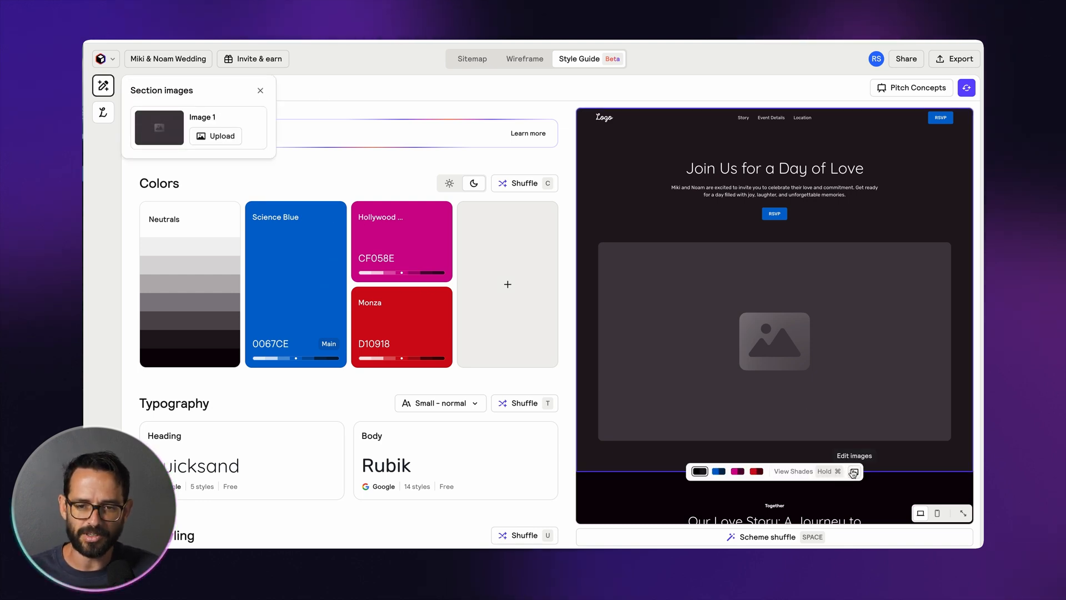
left_click(222, 136)
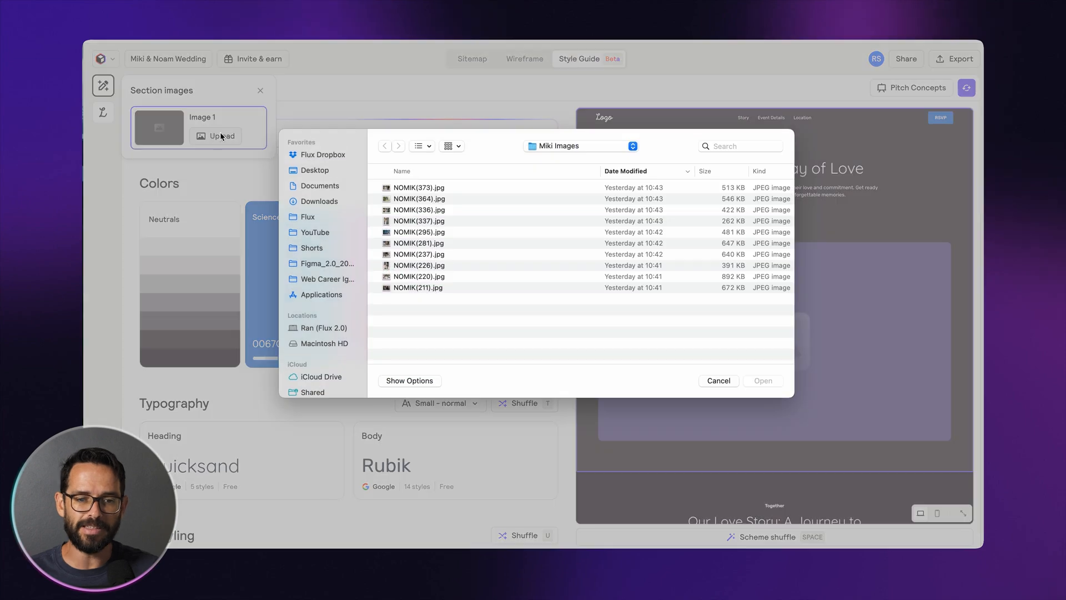
left_click(401, 191)
key("space")
key("Down")
key("Down")
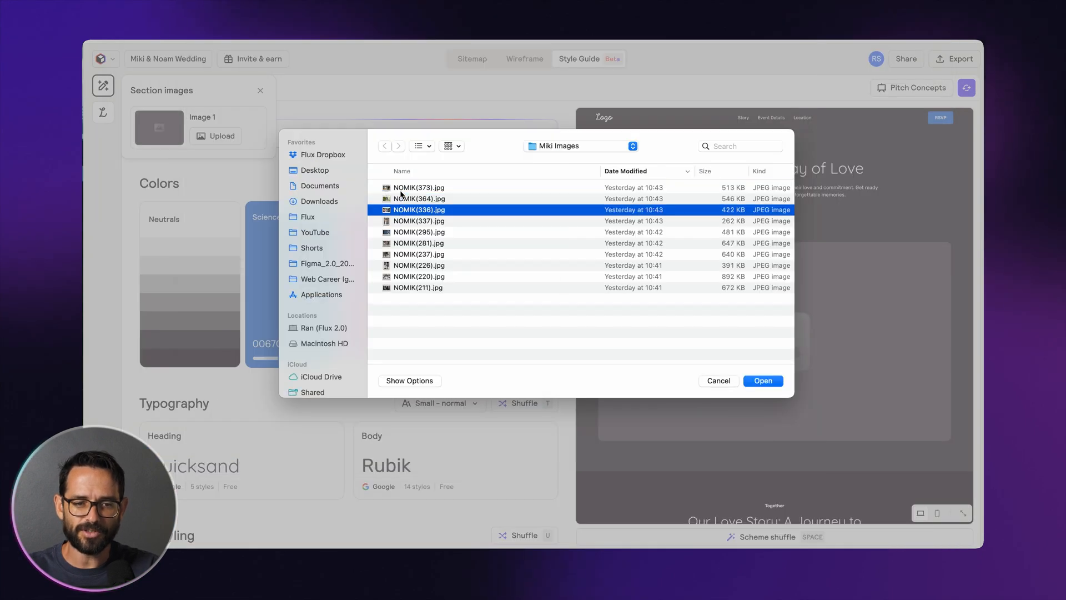
key("Down")
key("Down")
key("Down")
key("Down")
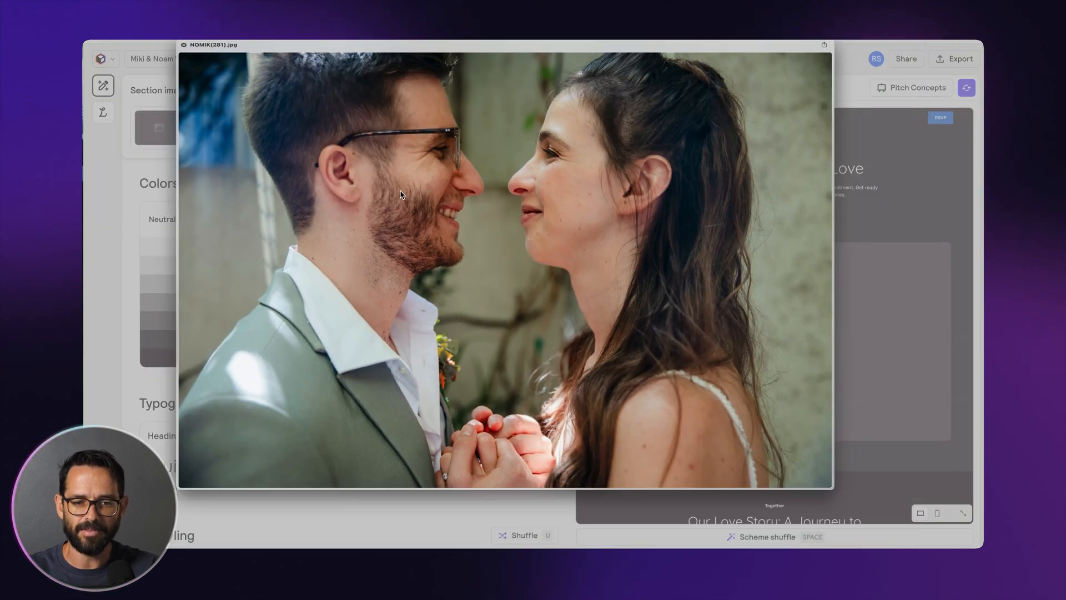
key("space")
left_click(764, 378)
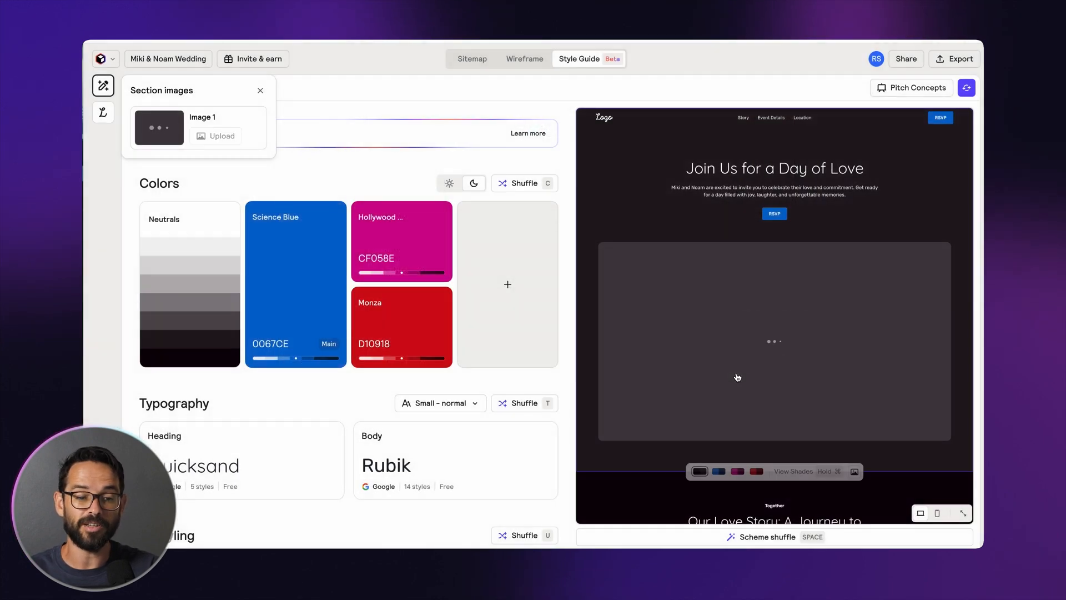
Shuffle the color scheme of Concept 2 while viewing its Photo Memories section
scroll(711, 325, "down", 5)
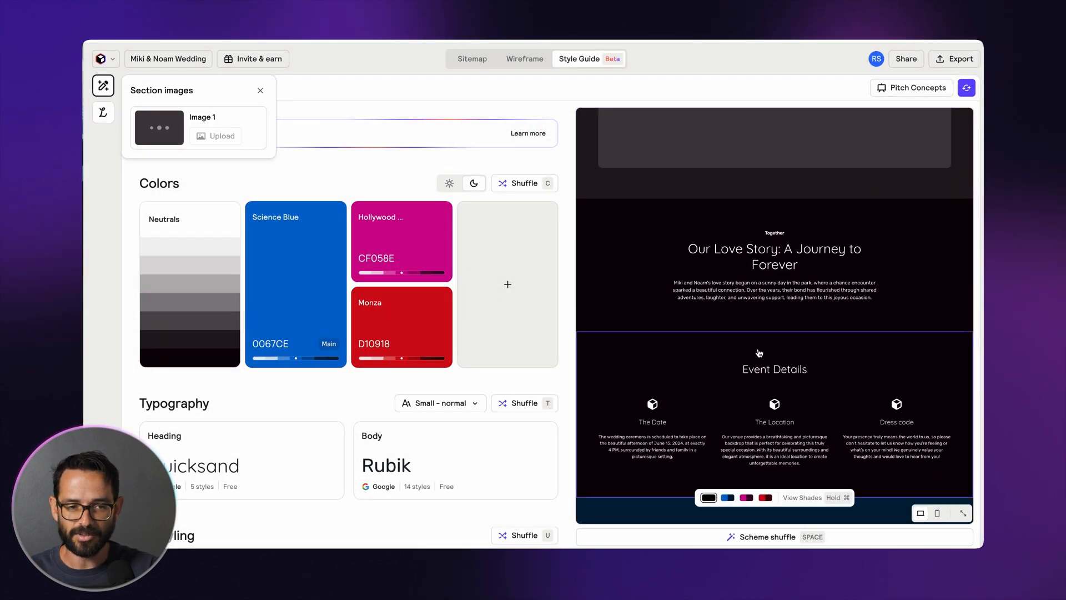
scroll(711, 326, "down", 5)
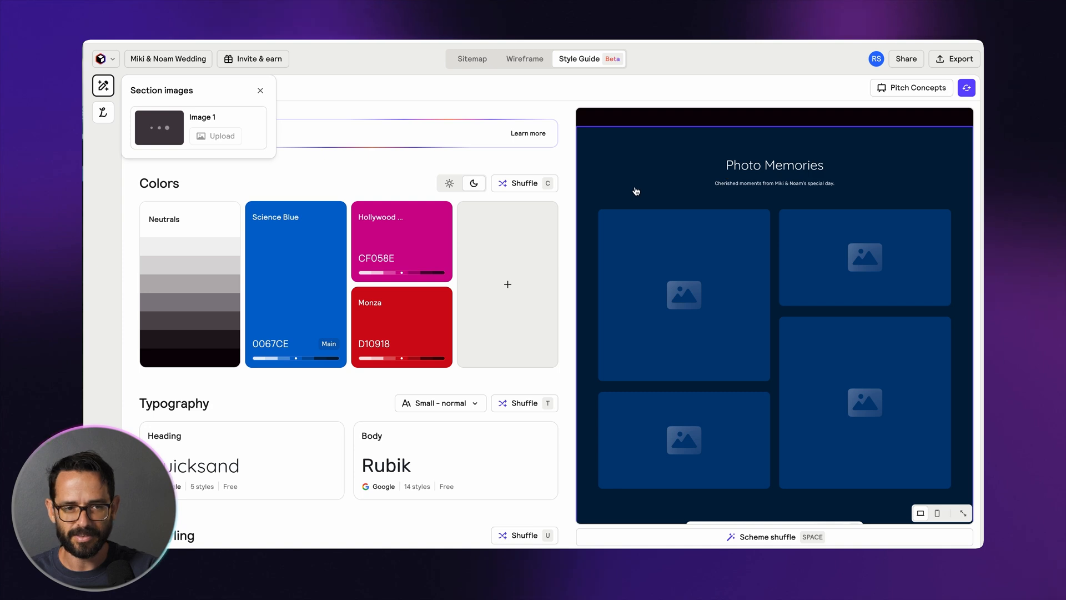
key("space")
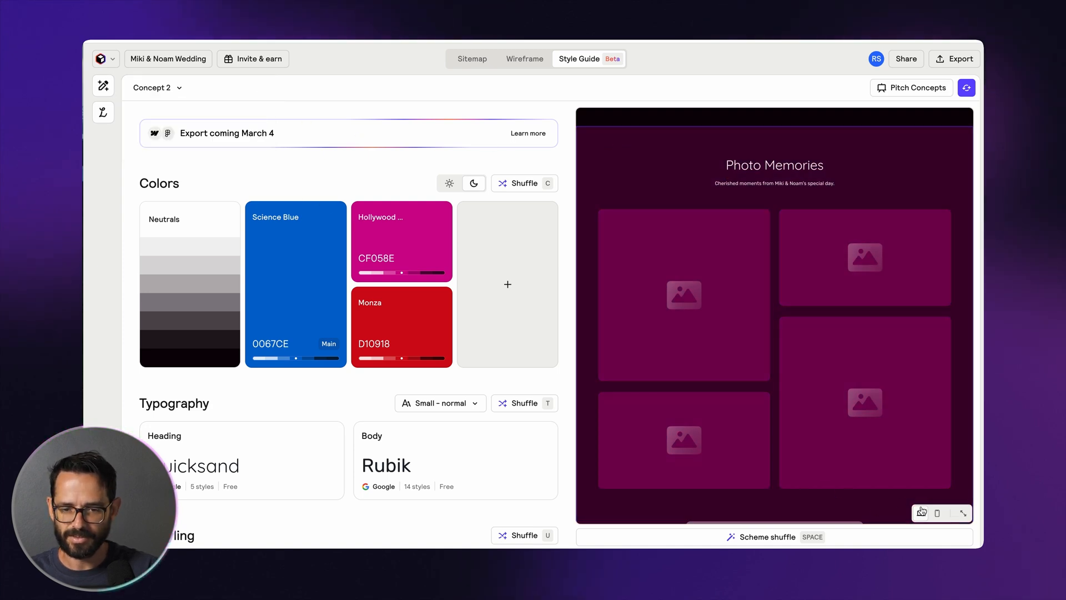
Upload NOMIK(220).jpg as Image 1 of the Photo Memories section
scroll(835, 443, "down", 3)
left_click(854, 448)
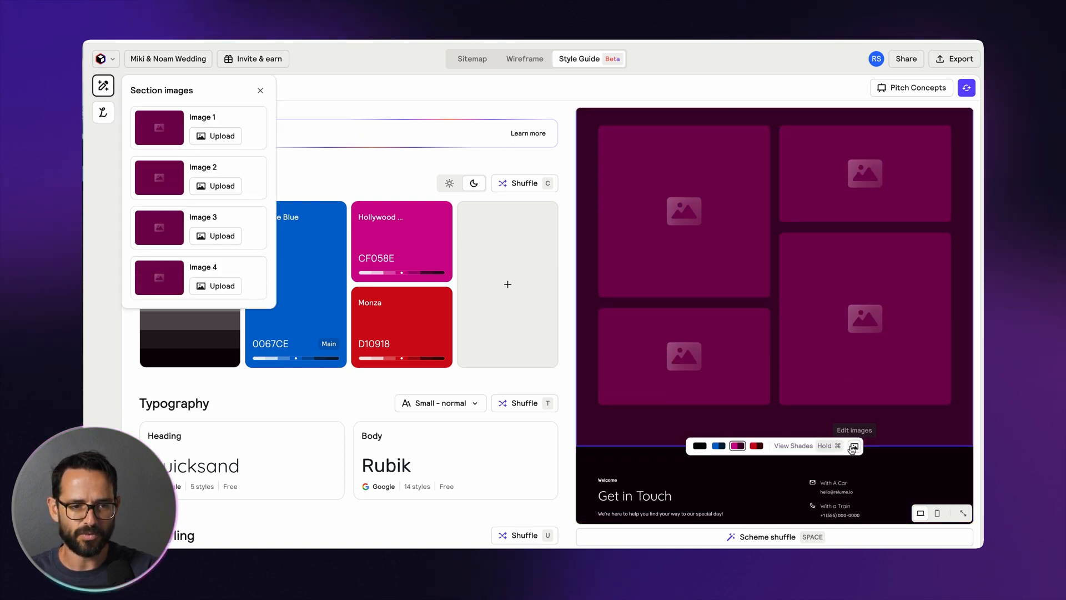
left_click(217, 136)
left_click(409, 276)
key("space")
key("space")
left_click(763, 380)
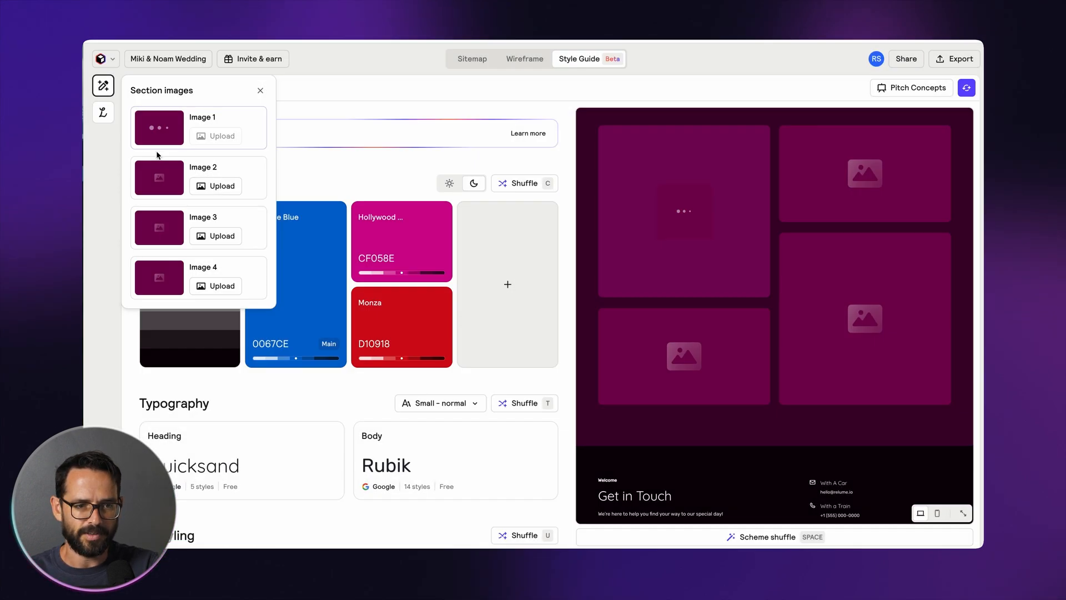
Preview candidate photos and upload NOMIK(373).jpg as Image 2 of the Photo Memories section
left_click(214, 186)
left_click(639, 243)
key("space")
key("space")
left_click(431, 189)
key("space")
key("space")
left_click(752, 380)
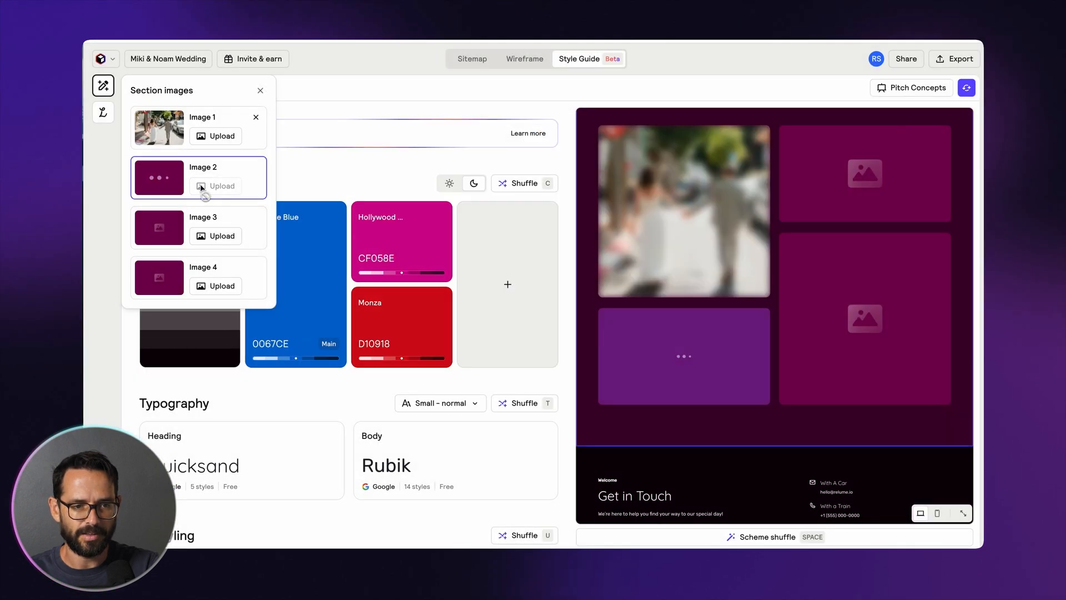
Upload NOMIK(211).jpg as Image 3 of the Photo Memories section
left_click(214, 236)
left_click(436, 288)
key("space")
key("space")
left_click(764, 380)
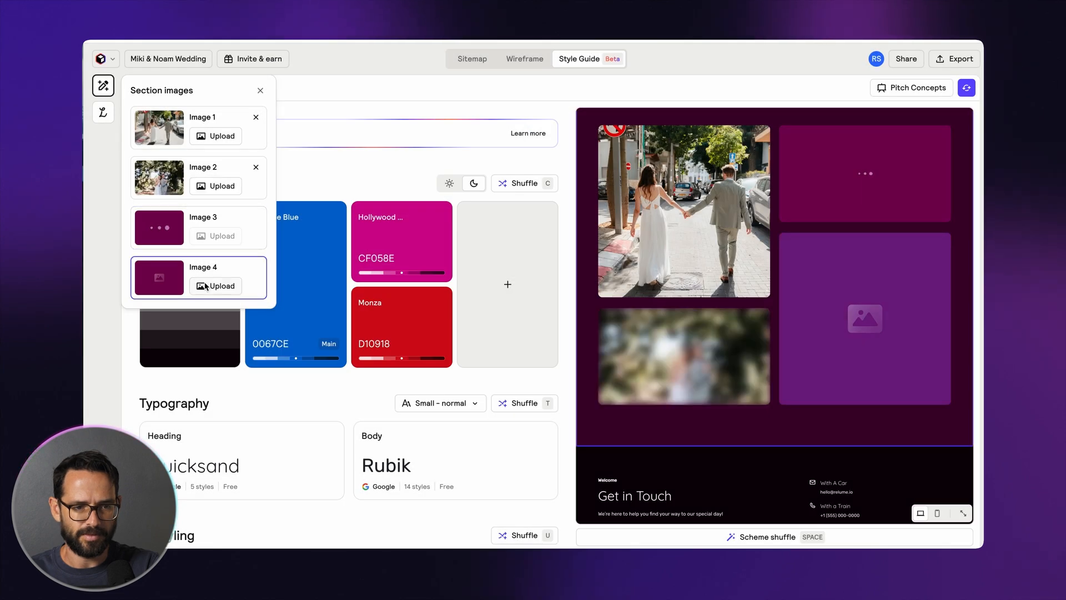
Preview and upload NOMIK(237).jpg as Image 4 of the Photo Memories section, and close the section images
left_click(206, 286)
left_click(411, 260)
key("space")
key("space")
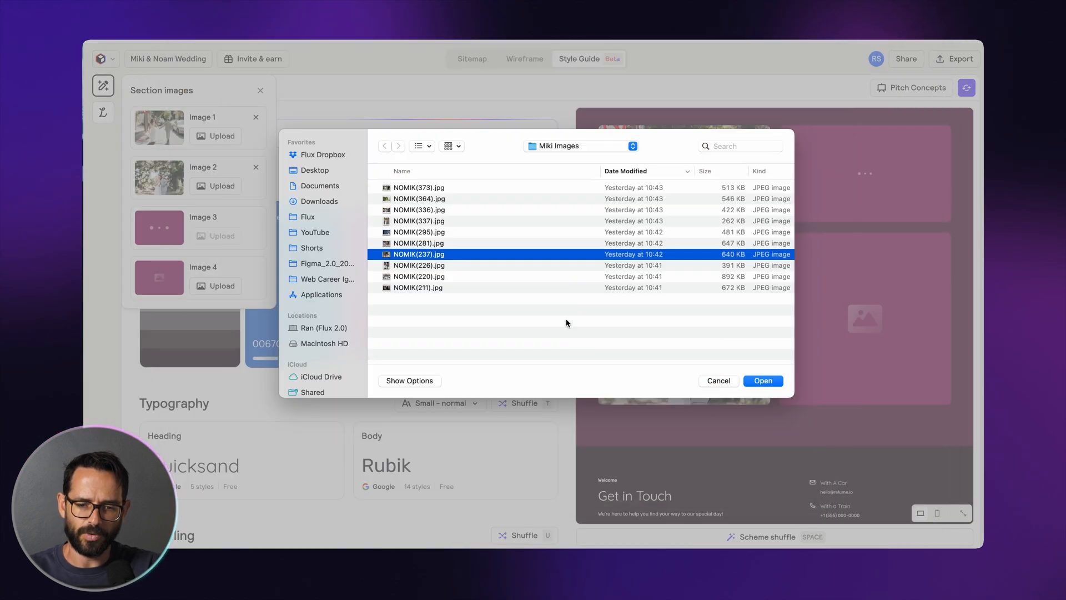
left_click(763, 381)
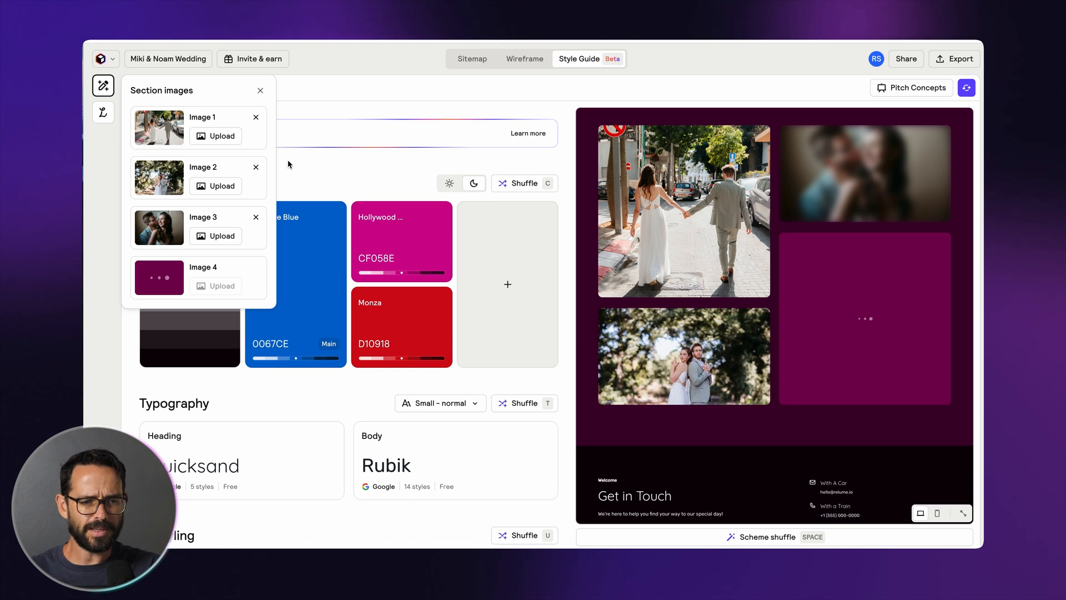
mouse_move(434, 218)
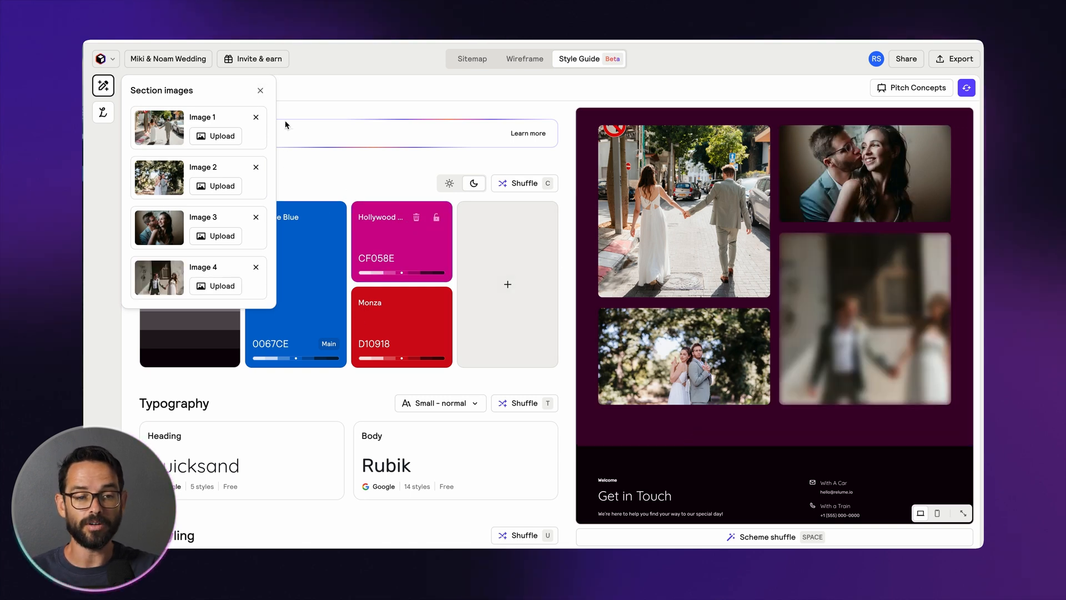
left_click(260, 91)
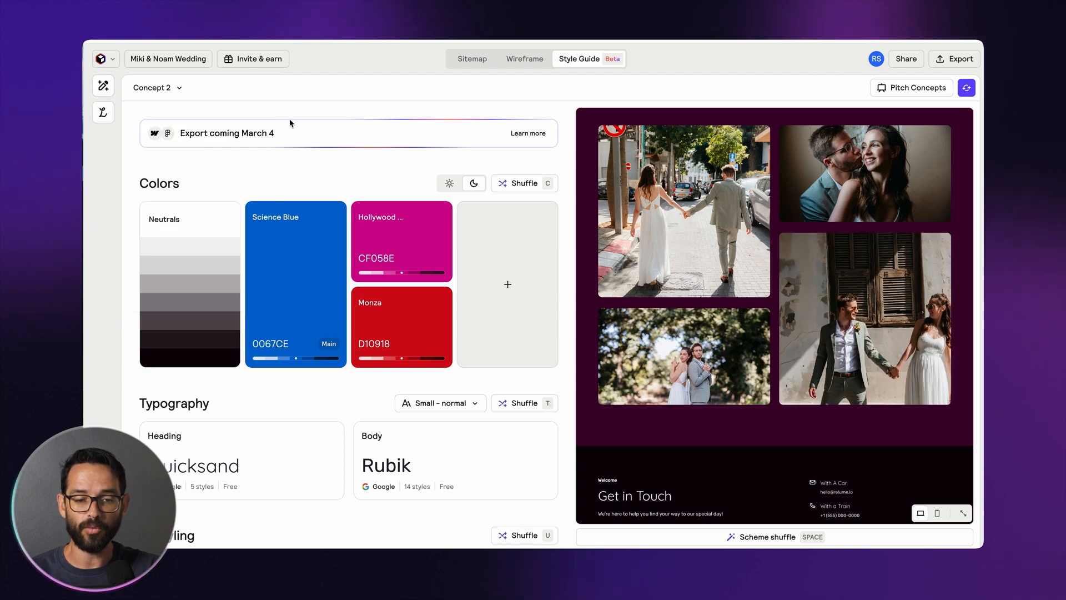
Switch Concept 2 to the light theme and shuffle its palette to an Amethyst AF52C4 main color with CB4F4F and C3B049 accents
scroll(801, 355, "down", 5)
scroll(801, 355, "up", 5)
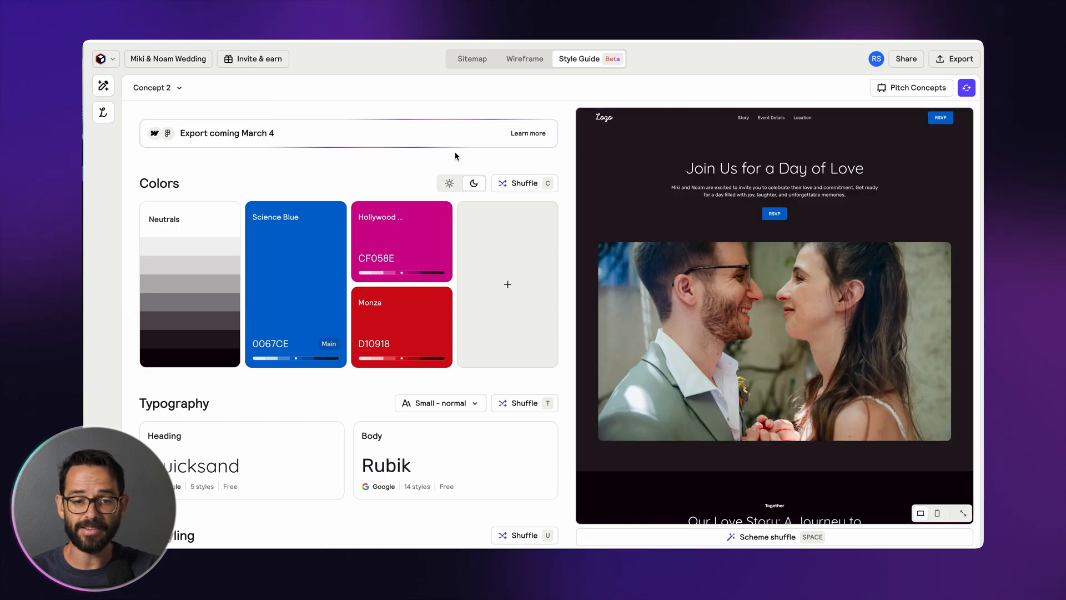
left_click(447, 186)
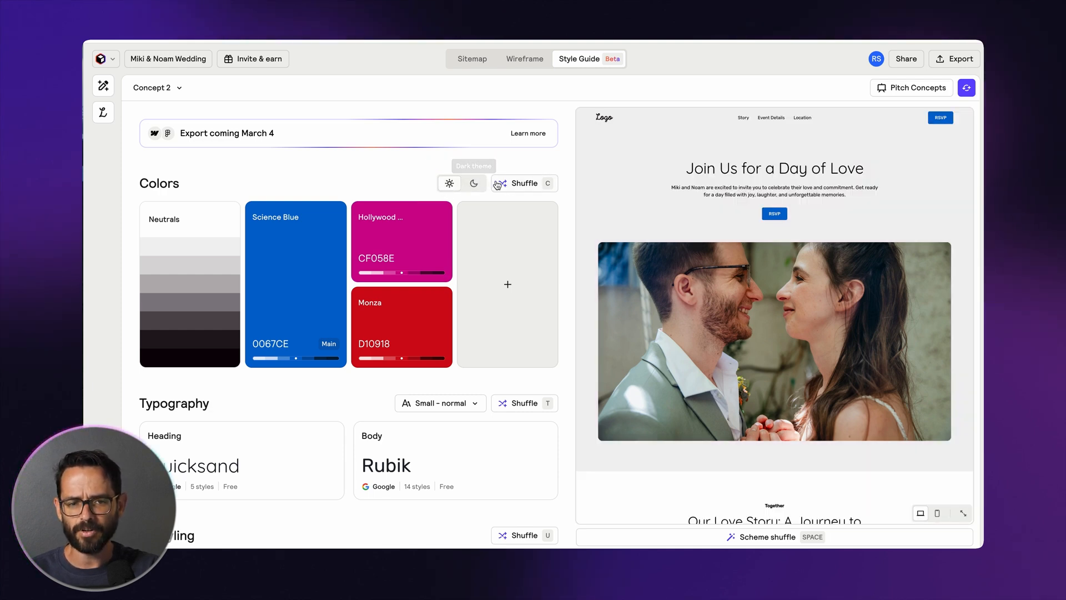
left_click(474, 183)
left_click(453, 185)
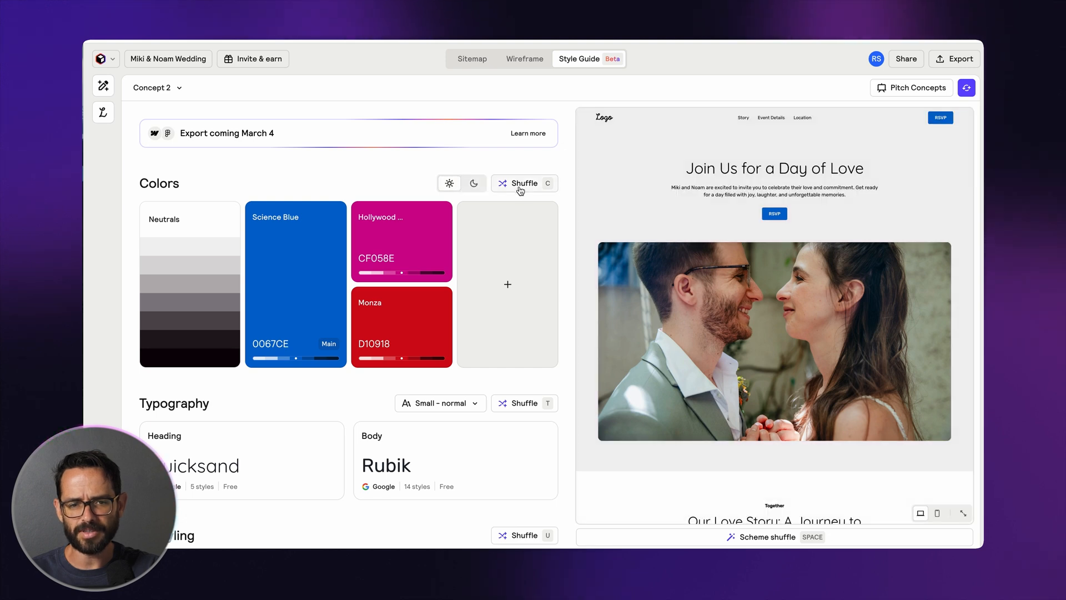
left_click(520, 189)
left_click(521, 189)
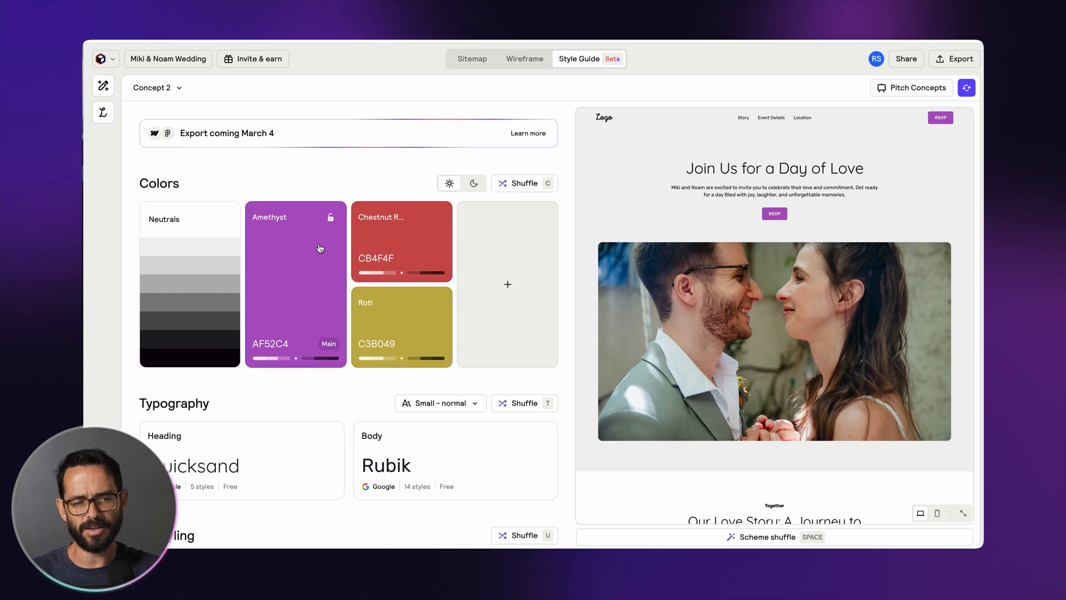
Shuffle the color scheme of the "Join Us for a Day of Love" header section until its background is a solid medium red
mouse_move(641, 216)
scroll(677, 214, "down", 5)
scroll(677, 213, "up", 5)
scroll(676, 214, "down", 10)
scroll(676, 213, "up", 10)
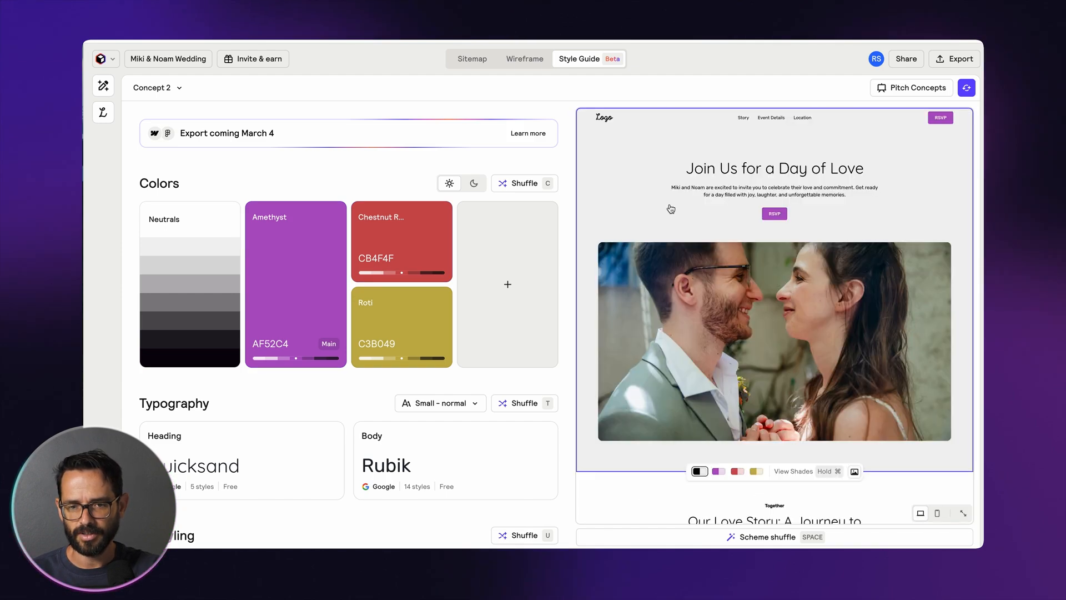
key("space")
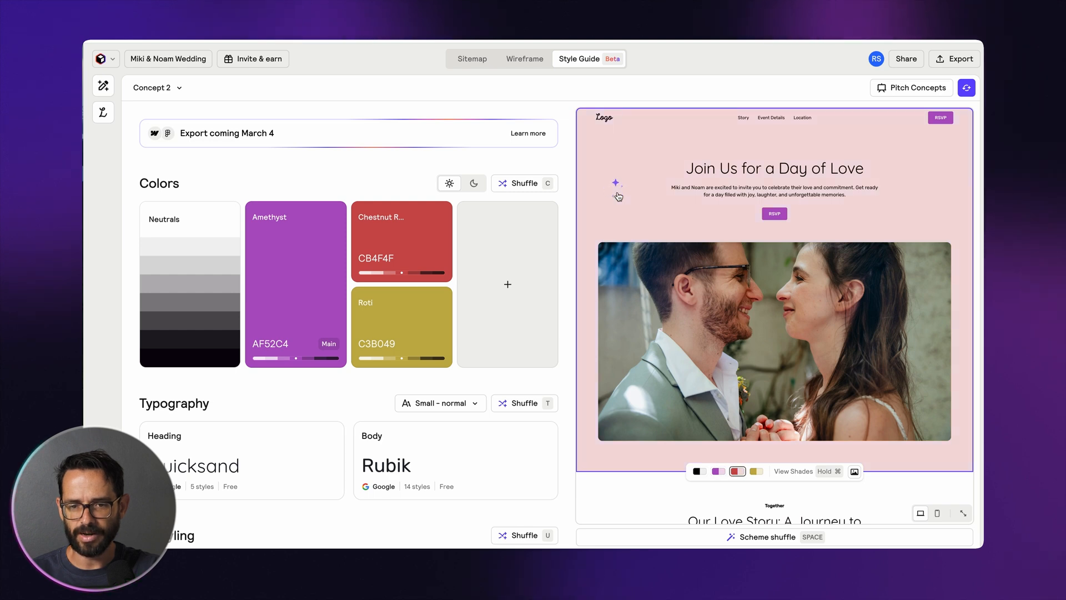
key("space")
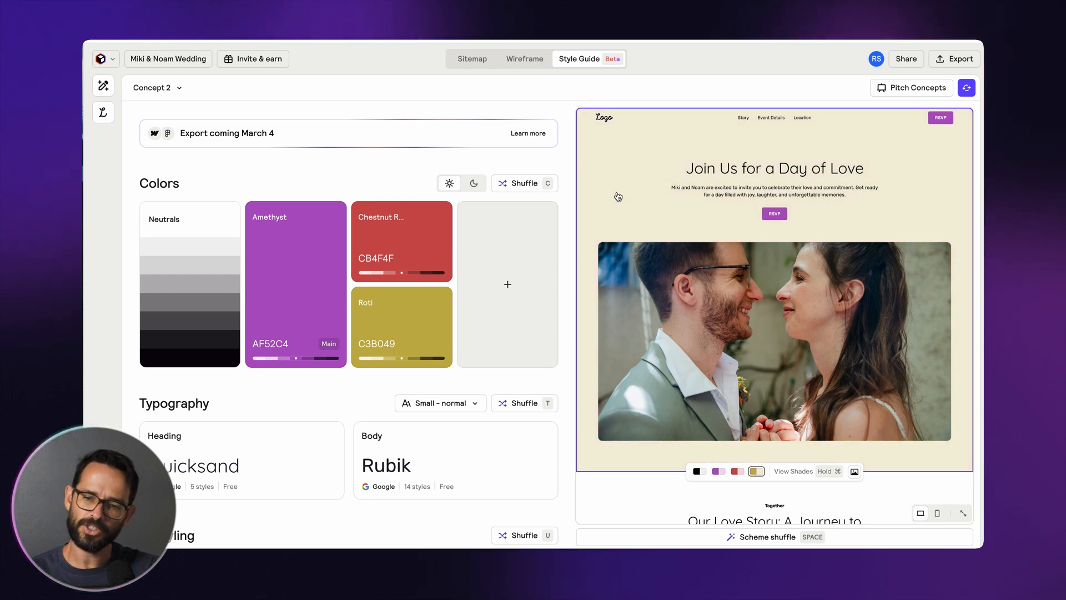
key("space")
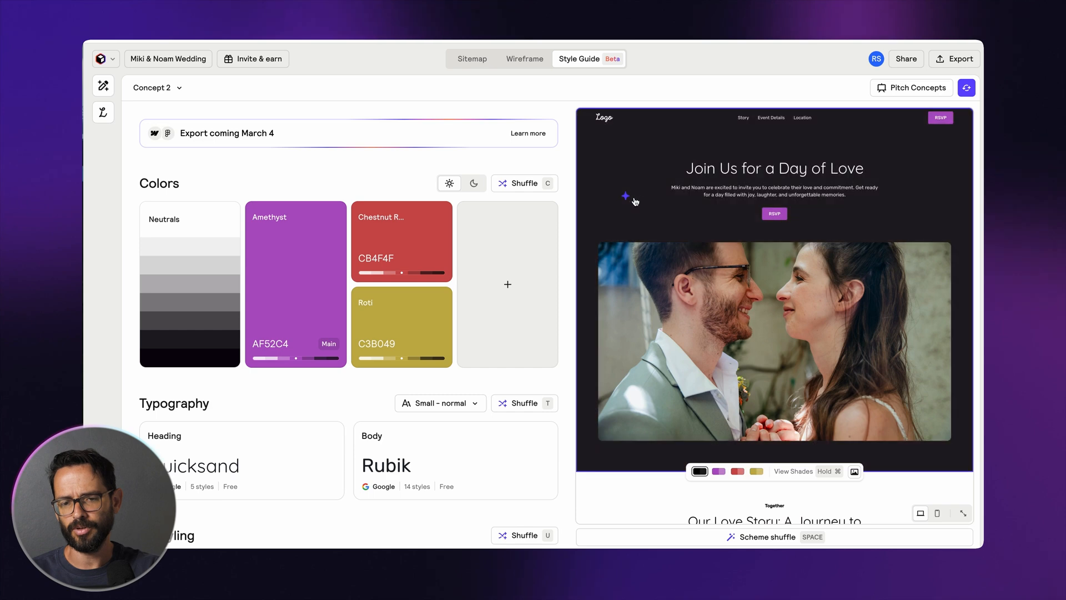
key("space")
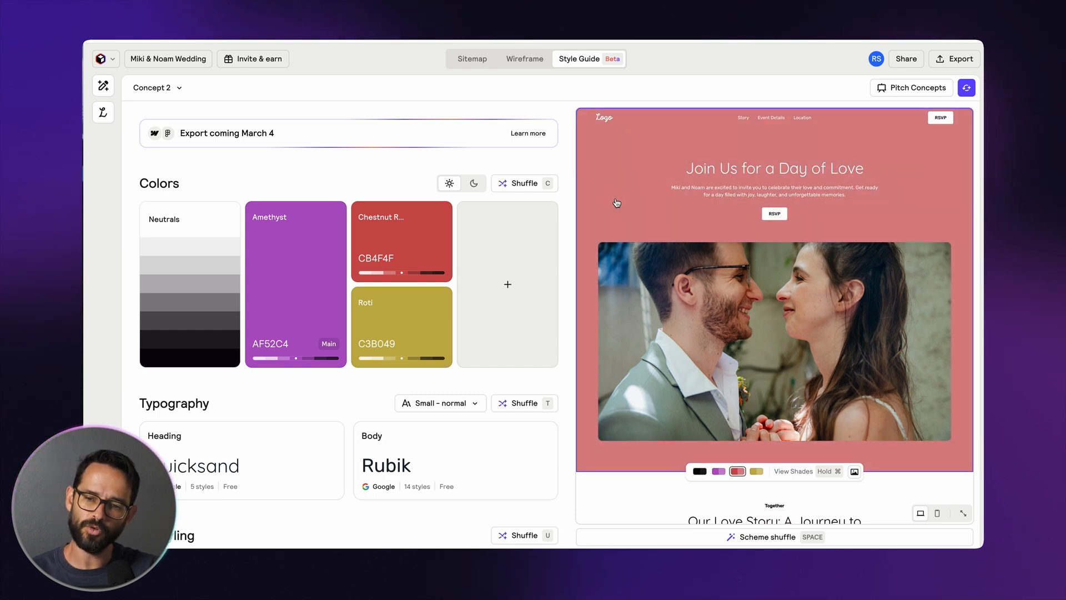
Shuffle the color scheme of the "Our Love Story" section until it has a pale cream Roti background
scroll(620, 206, "down", 4)
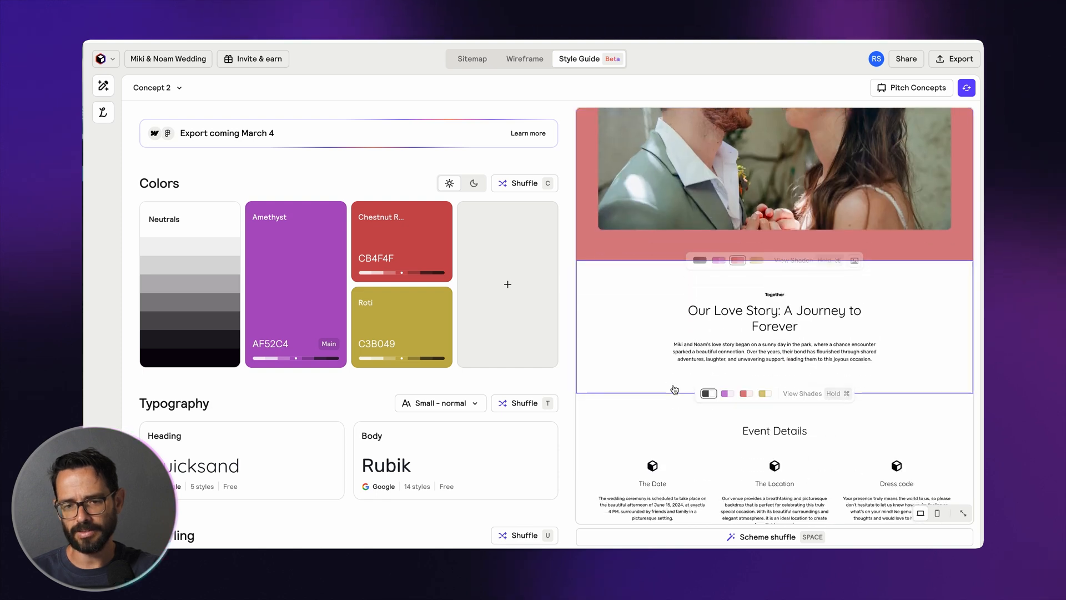
key("space")
scroll(626, 349, "down", 5)
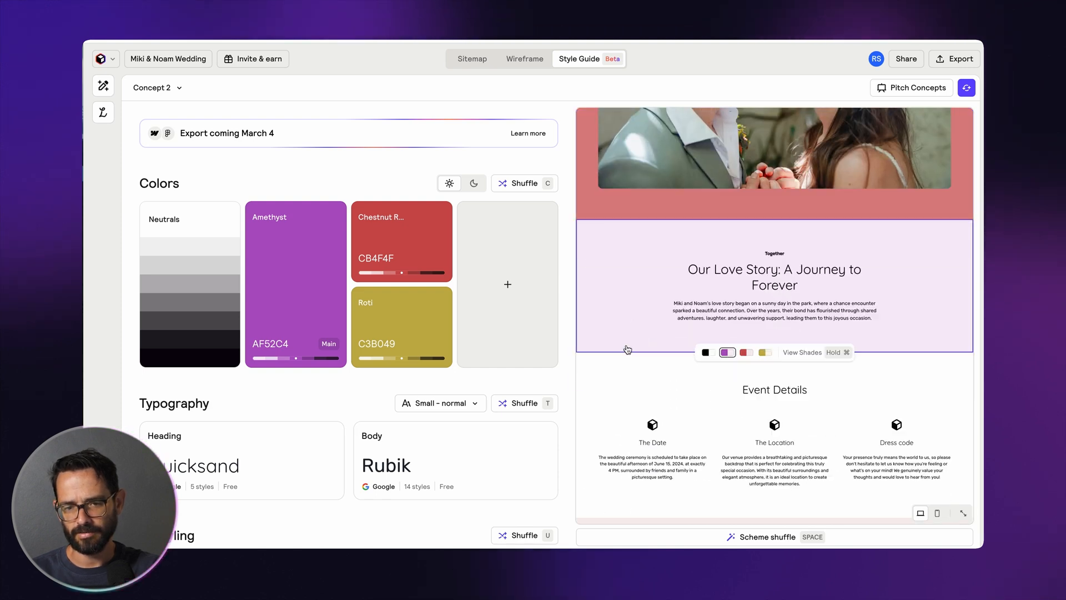
scroll(617, 250, "up", 4)
scroll(609, 272, "up", 1)
key("space")
key("space")
key("space")
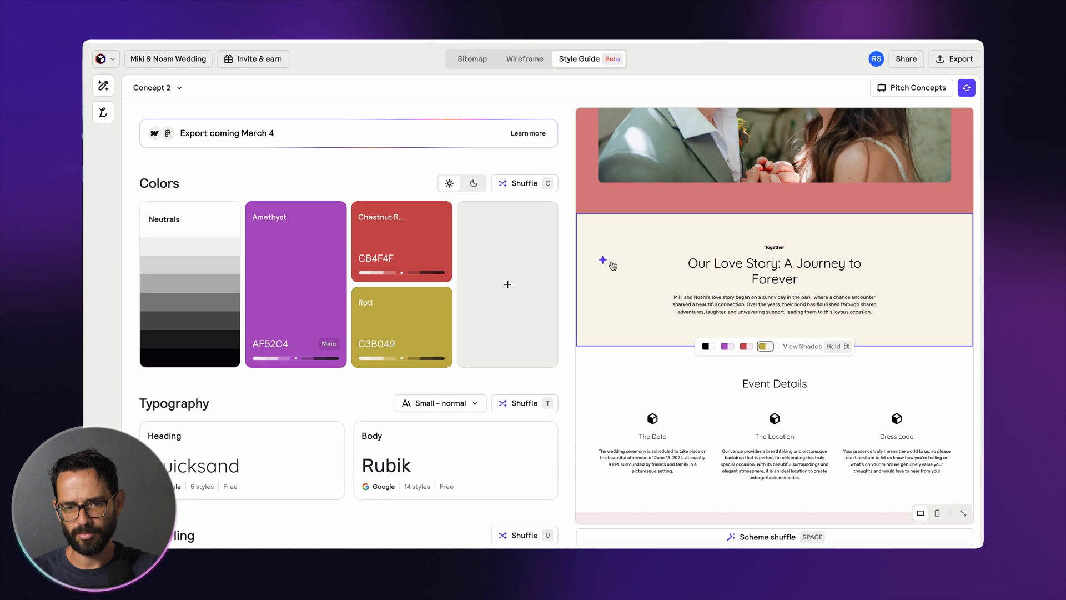
Recolor the Our Love Story section in a pale Chestnut Red shade and the RSVP section in a solid Amethyst shade
key("space")
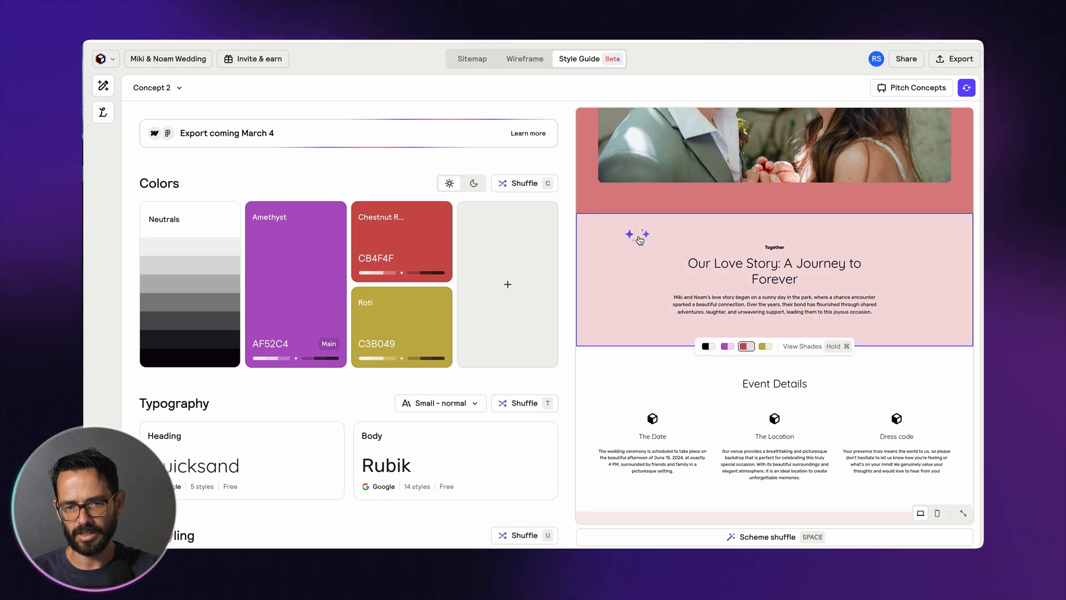
scroll(611, 362, "down", 3)
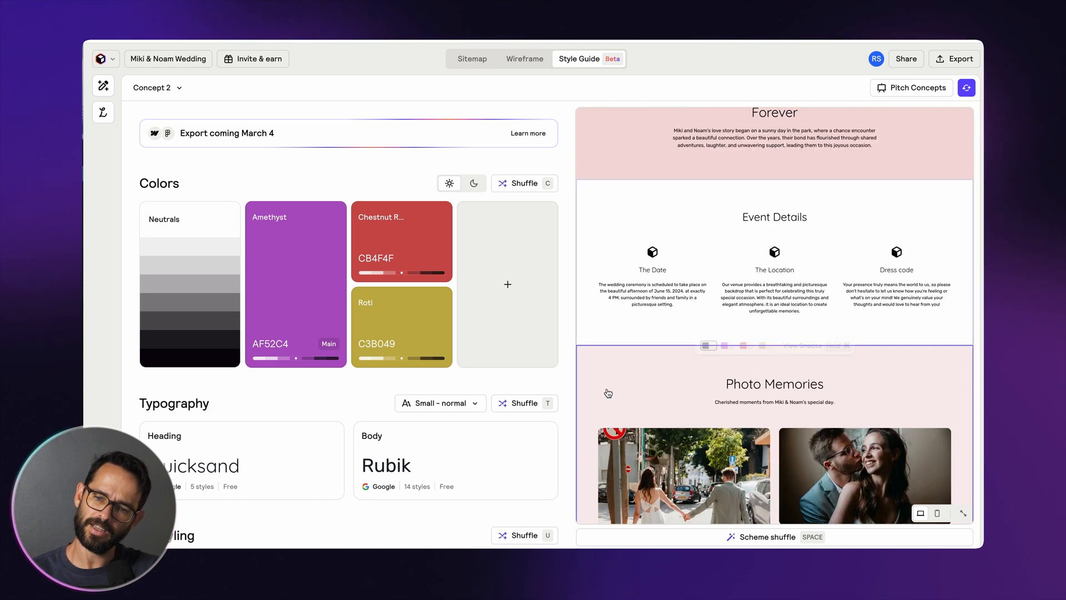
scroll(637, 205, "down", 10)
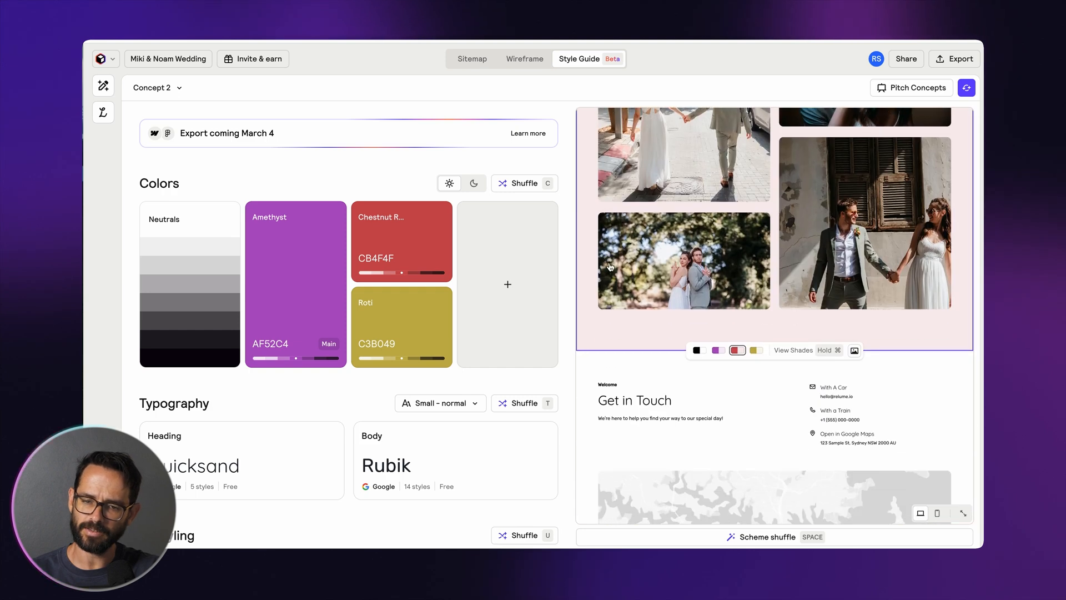
scroll(611, 266, "down", 2)
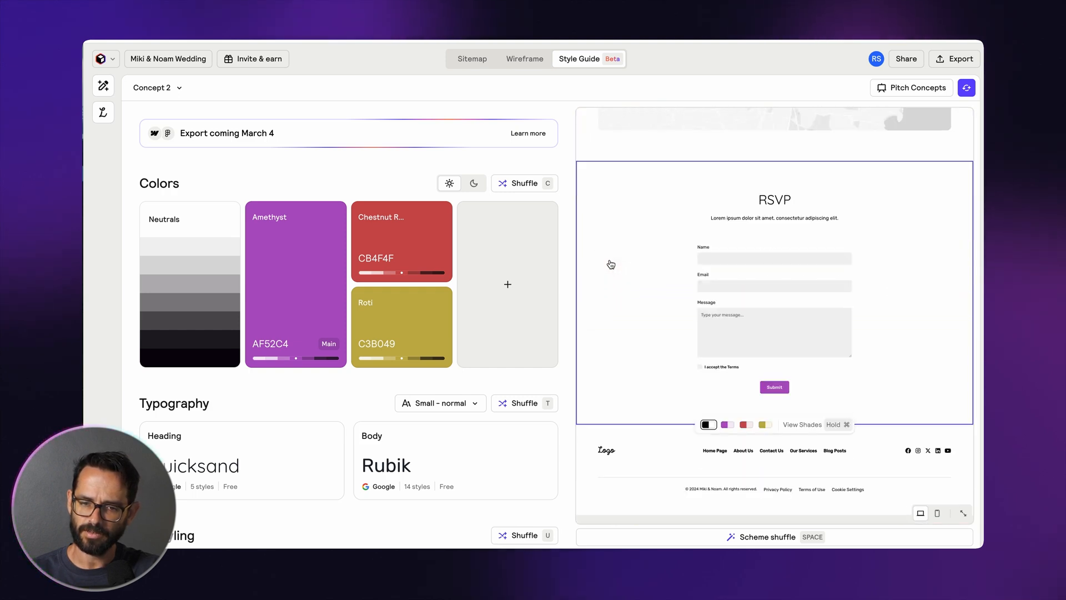
left_click(615, 285)
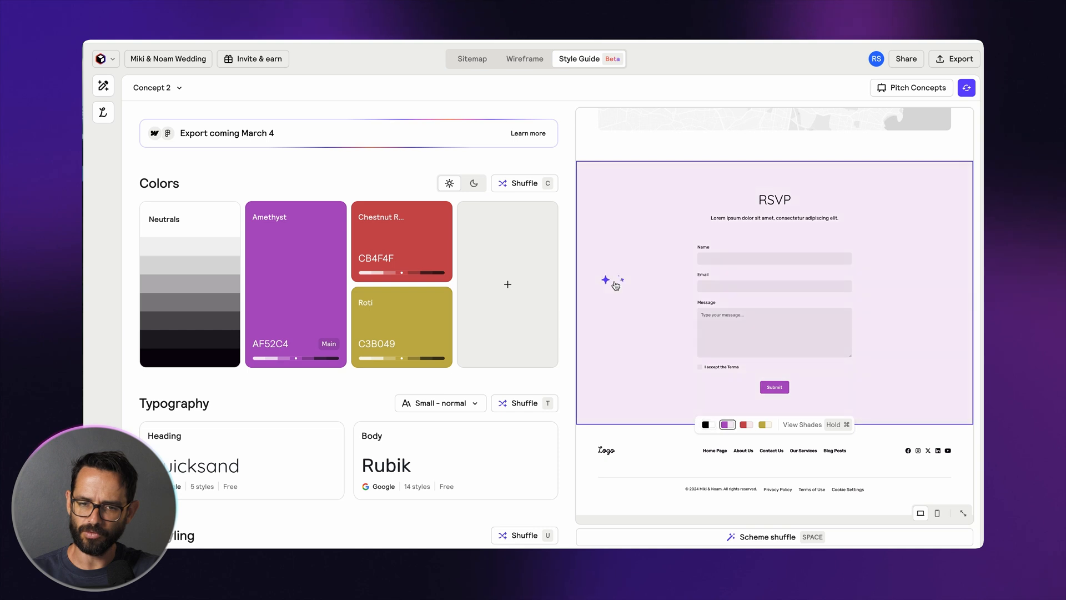
left_click(616, 285)
left_click(615, 285)
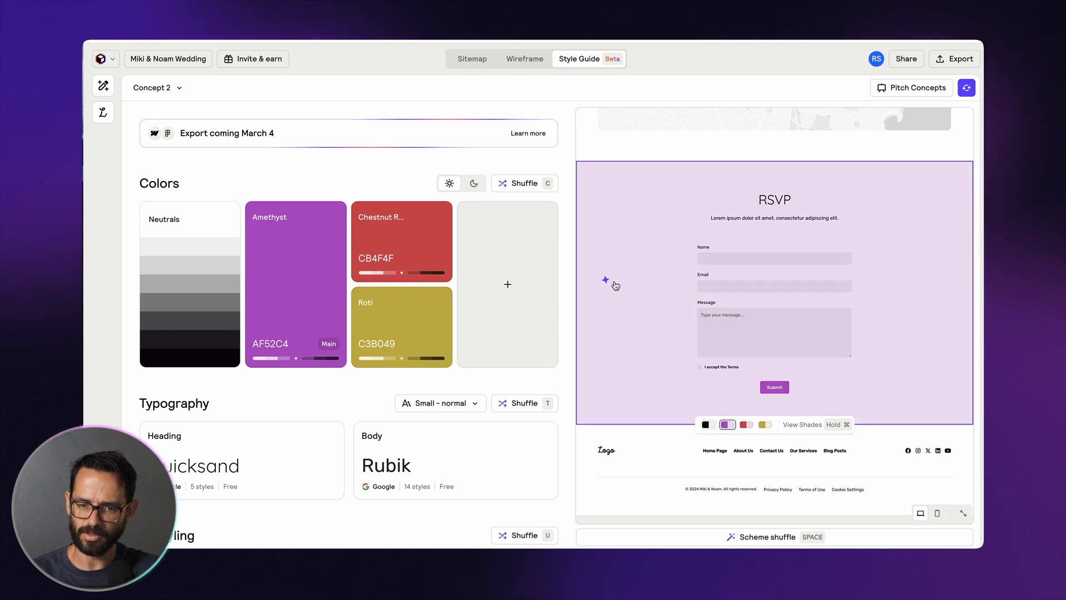
left_click(615, 285)
left_click(616, 285)
left_click(615, 285)
Choose the Display style for the heading font, like Abril Fatface, and get similar font recommendations
scroll(647, 409, "up", 15)
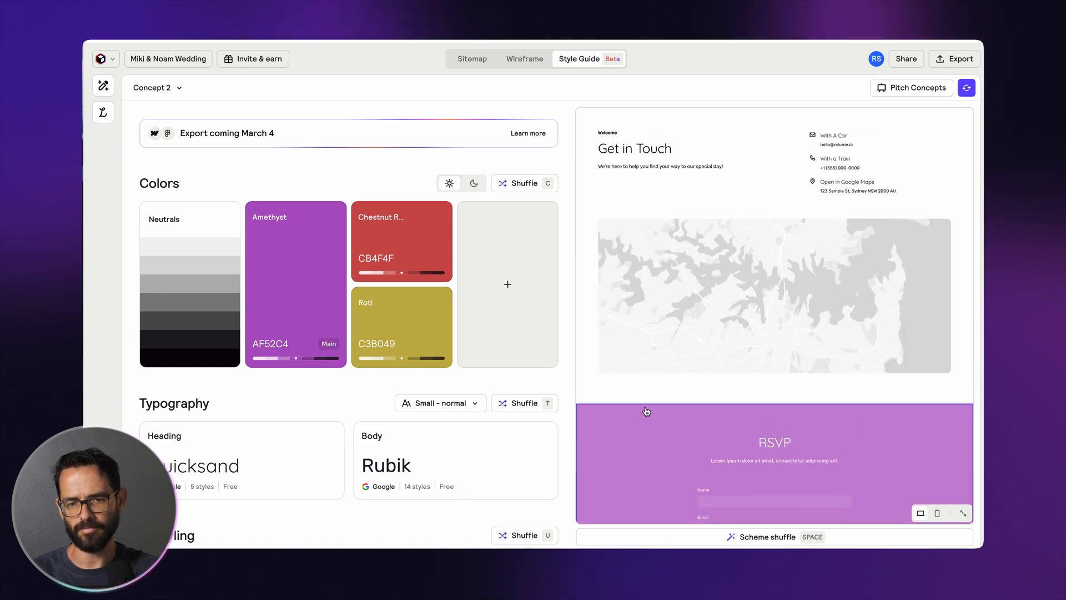
scroll(666, 203, "down", 15)
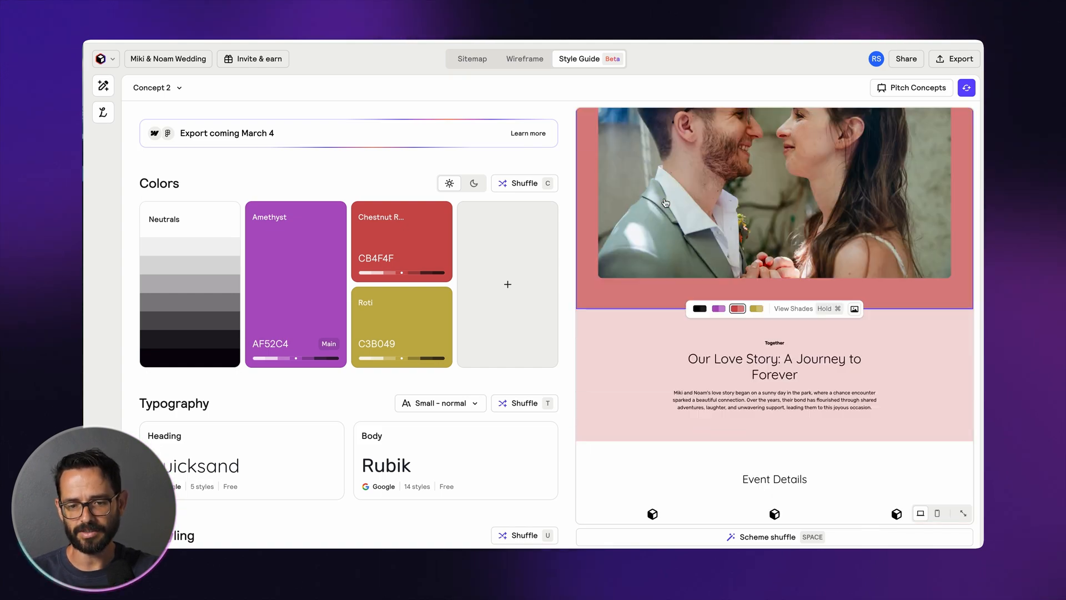
scroll(664, 204, "up", 15)
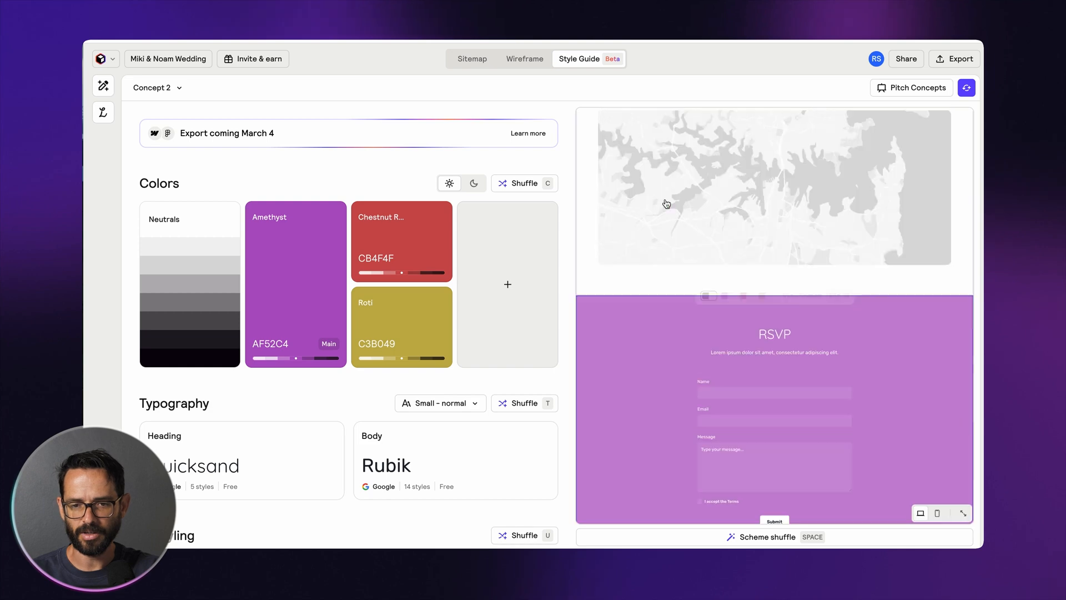
left_click(261, 445)
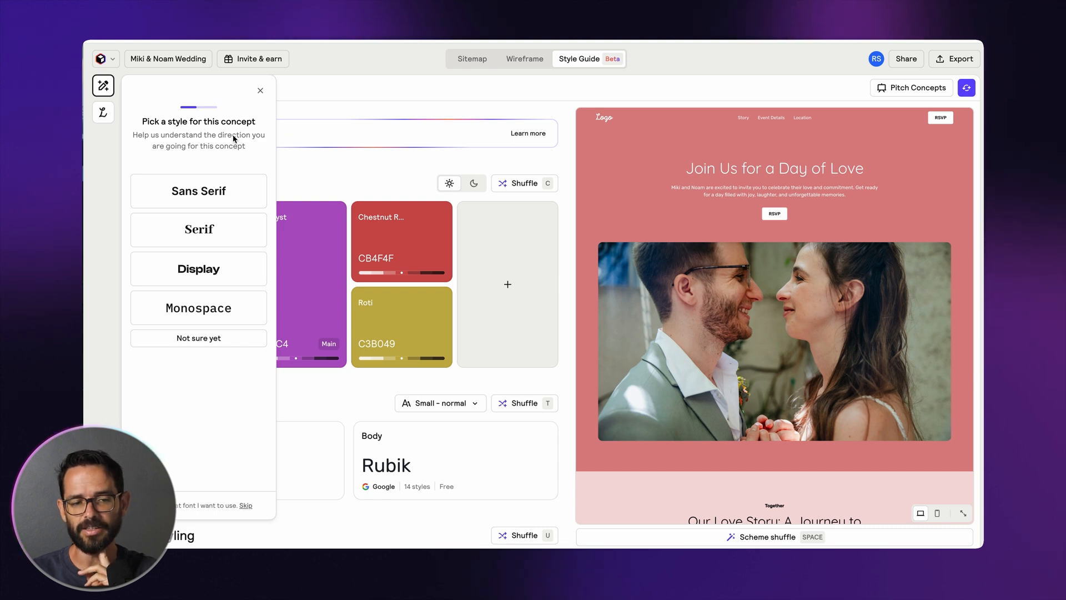
left_click(212, 272)
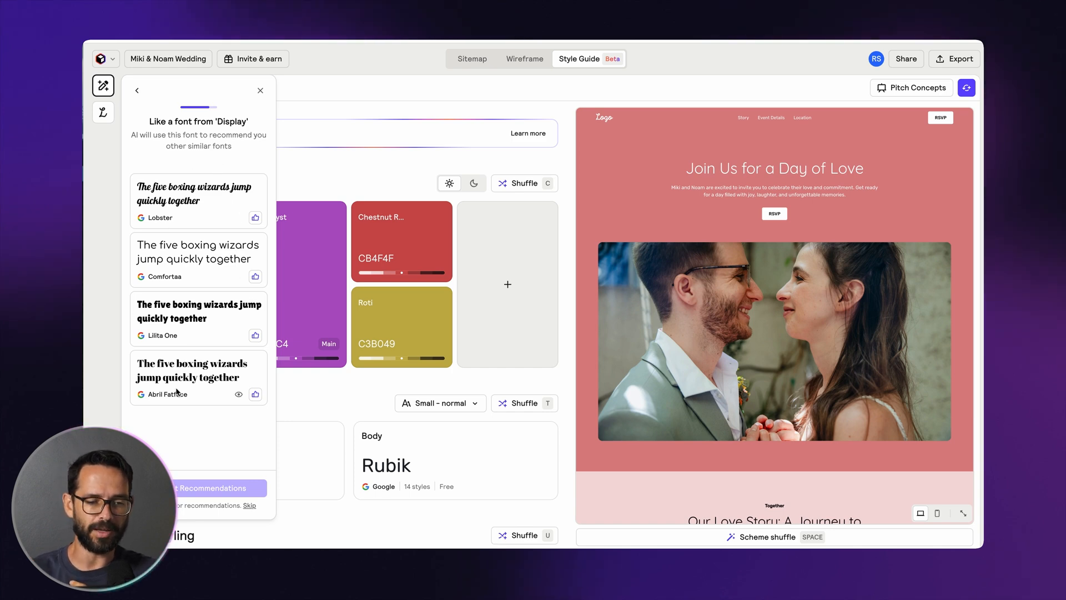
left_click(255, 396)
left_click(203, 485)
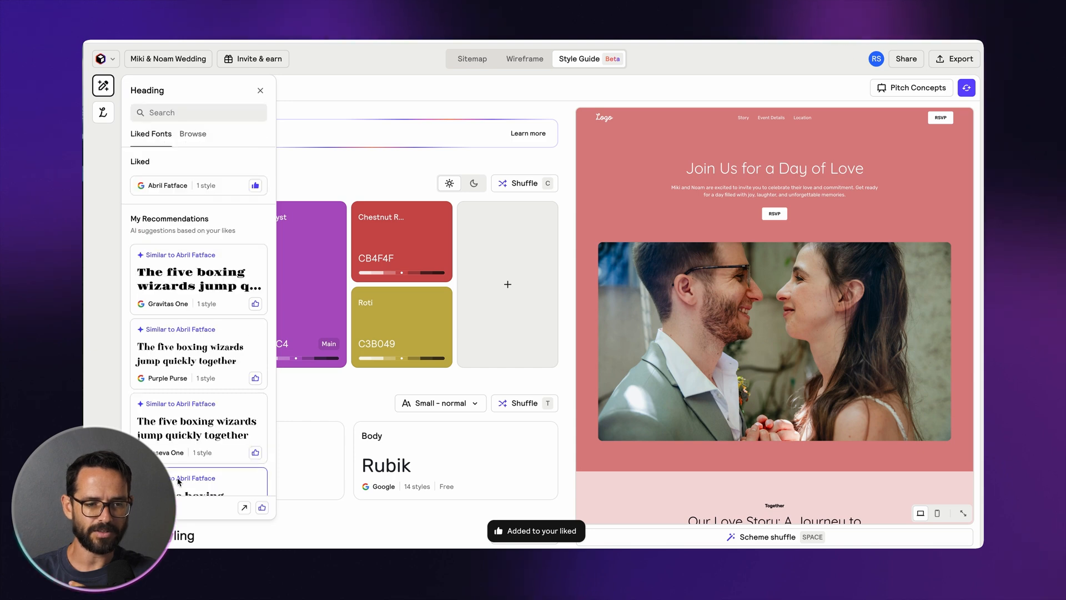
Apply the recommended Gloock font to the headings
scroll(191, 224, "down", 3)
scroll(191, 225, "down", 6)
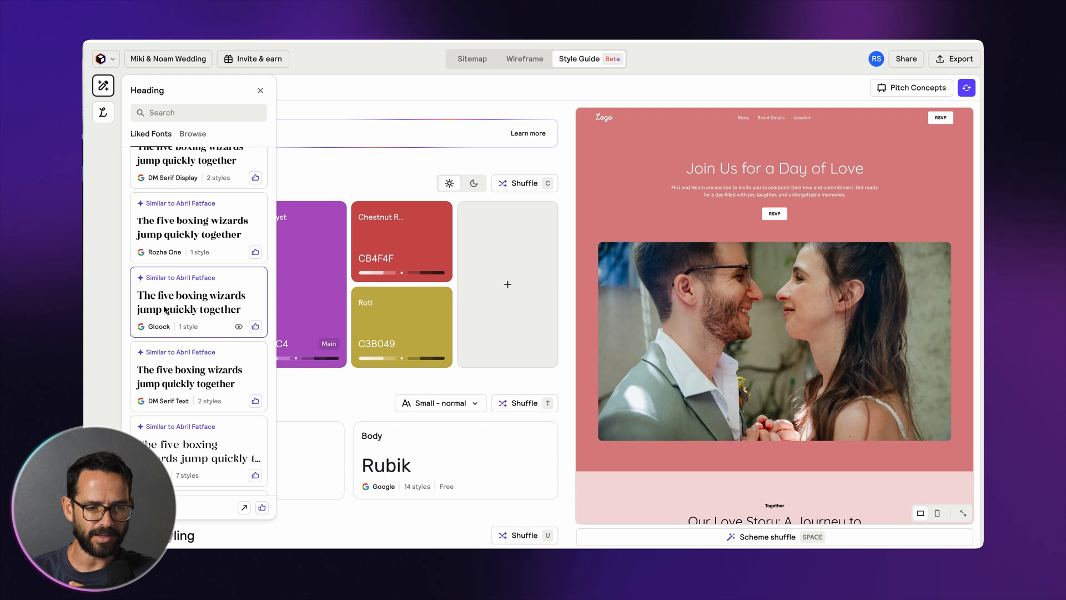
left_click(189, 298)
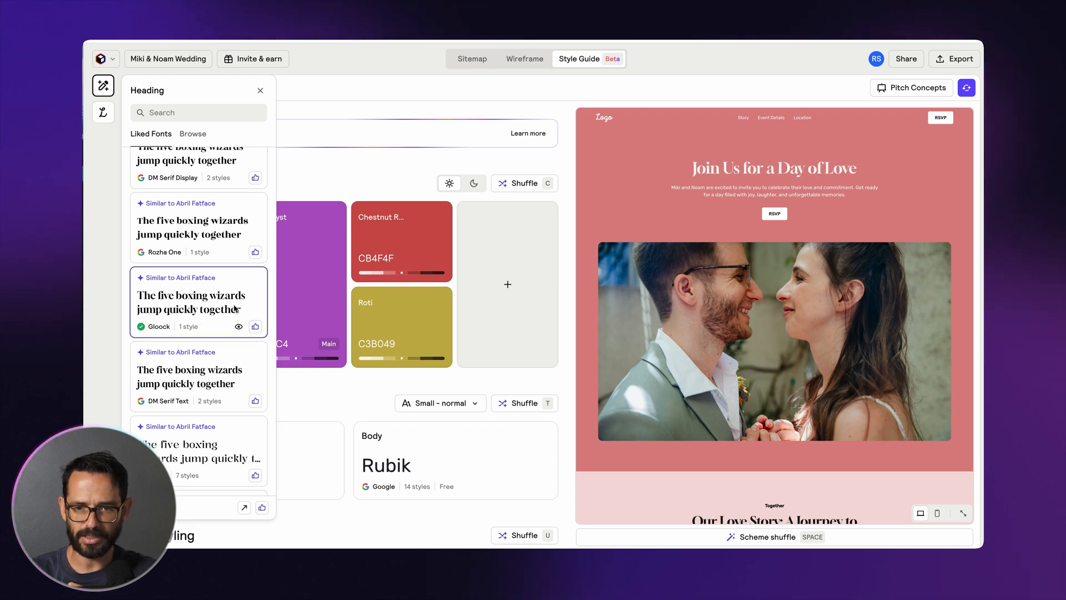
Set the typography size to Large and its style to Spacious
left_click(441, 403)
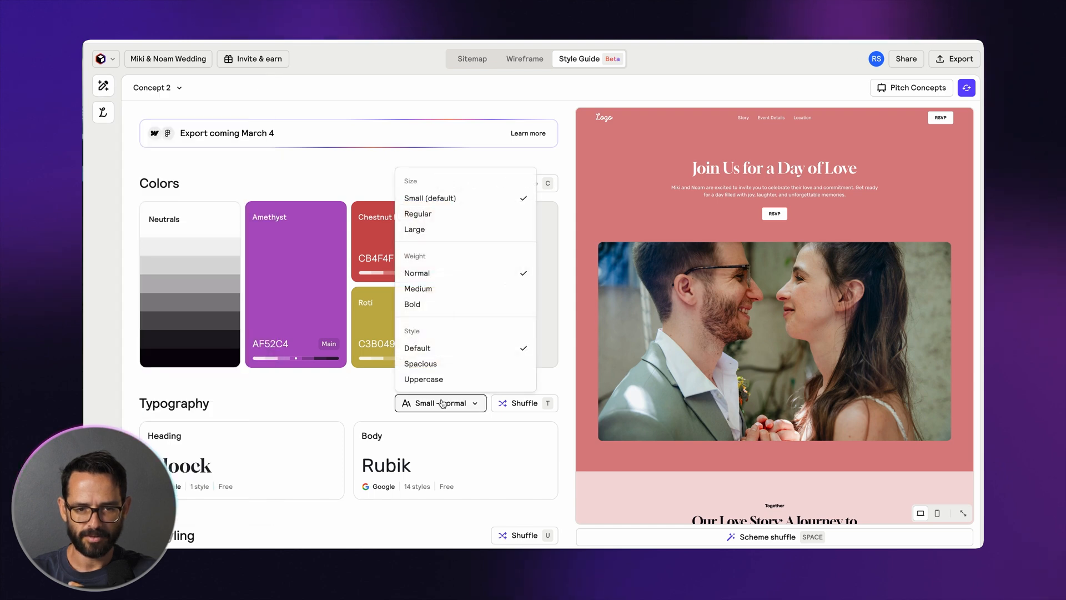
left_click(420, 231)
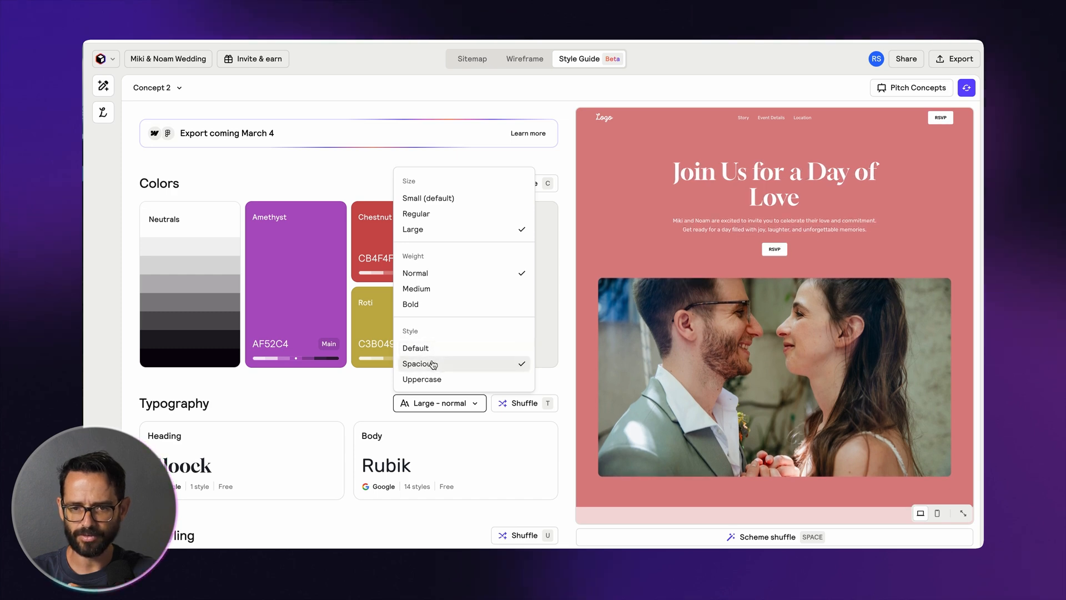
left_click(341, 396)
Give the buttons and forms square corners in the UI styling, keeping the Default style
scroll(343, 384, "down", 2)
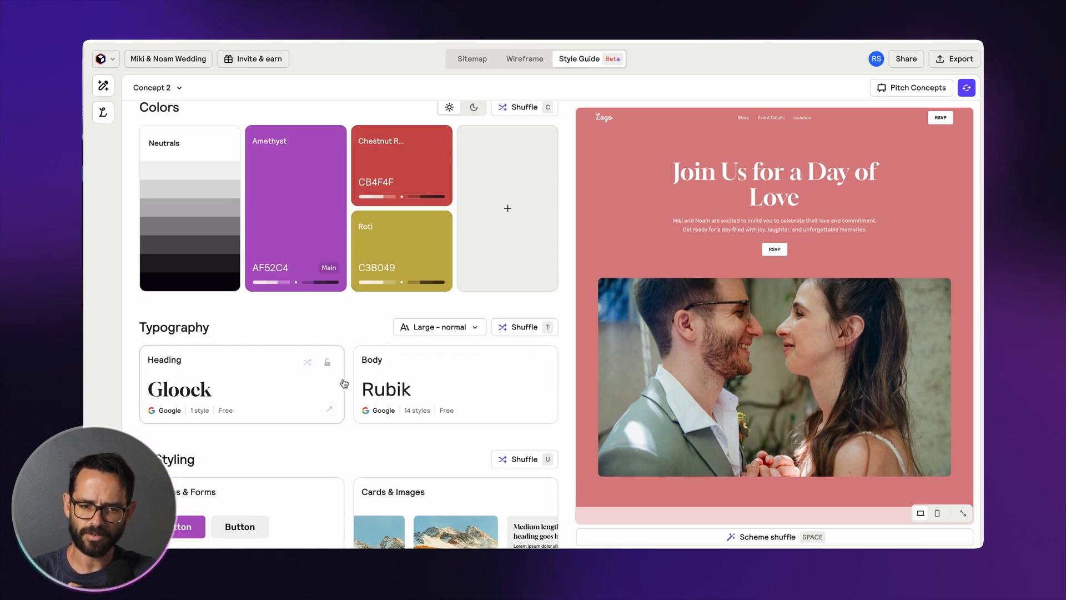
scroll(345, 384, "down", 2)
scroll(647, 359, "down", 3)
scroll(647, 359, "up", 3)
left_click(266, 432)
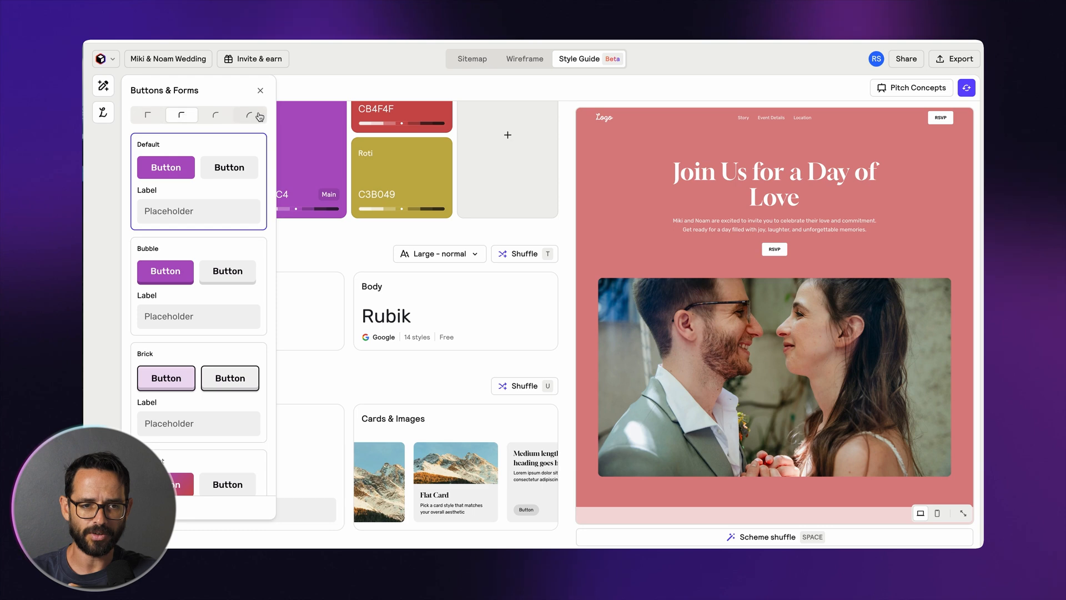
left_click(149, 116)
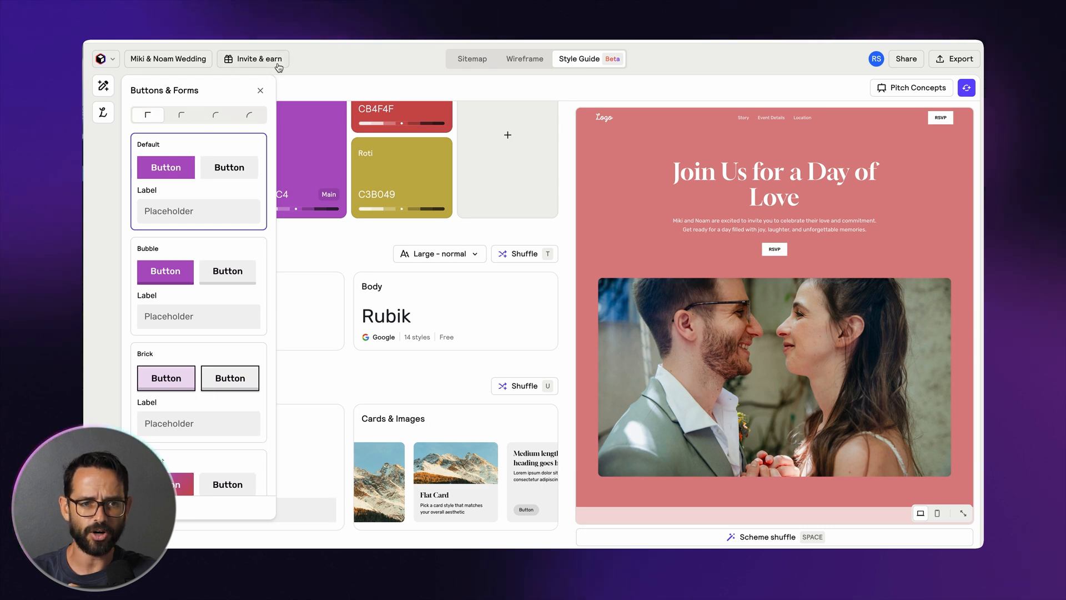
left_click(259, 91)
Give the cards and images square corners, keeping the Flat card style
left_click(418, 419)
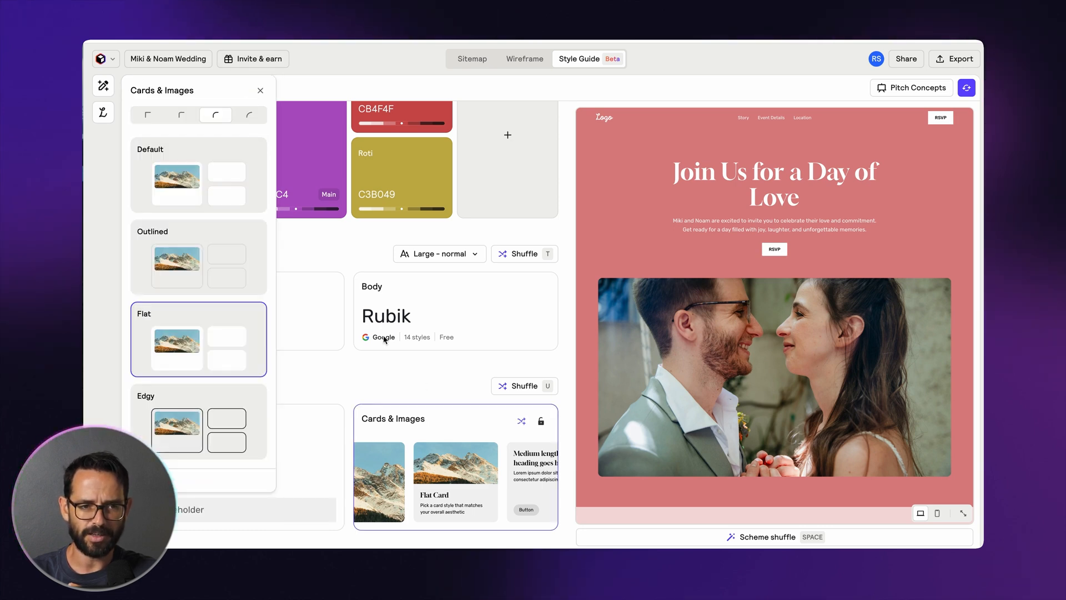
left_click(144, 117)
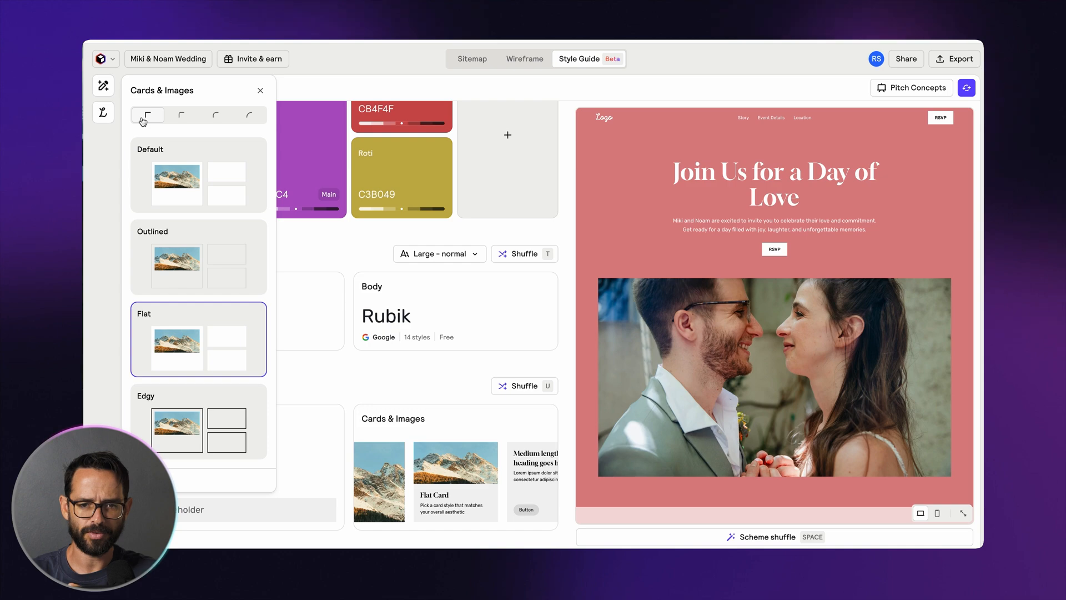
left_click(258, 91)
Open the pitch page for the top concepts and copy its shareable link
scroll(670, 369, "down", 5)
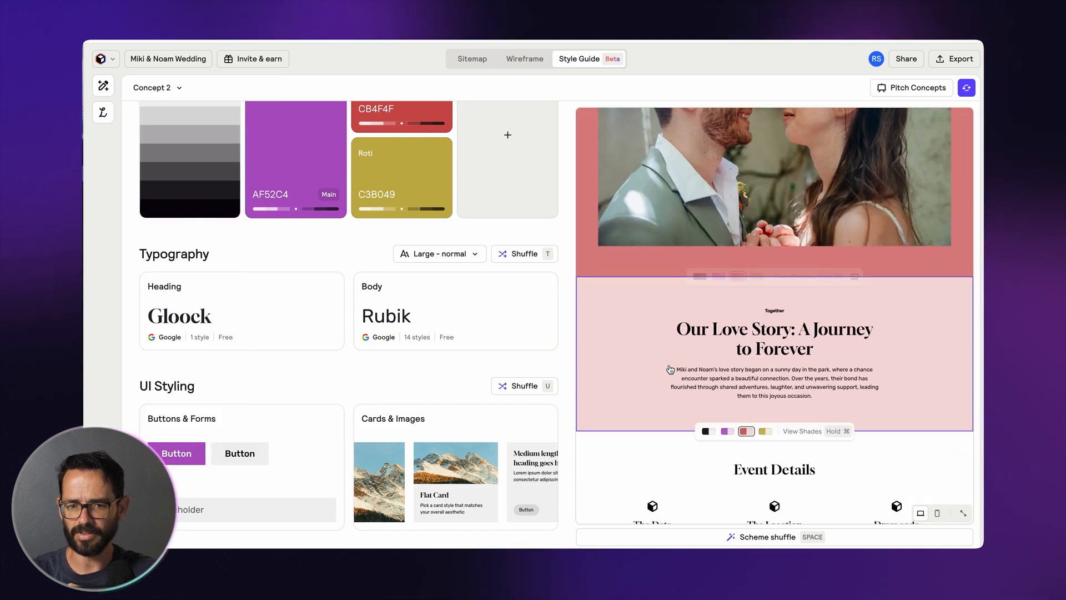
scroll(671, 369, "down", 10)
scroll(671, 369, "down", 5)
scroll(650, 365, "up", 20)
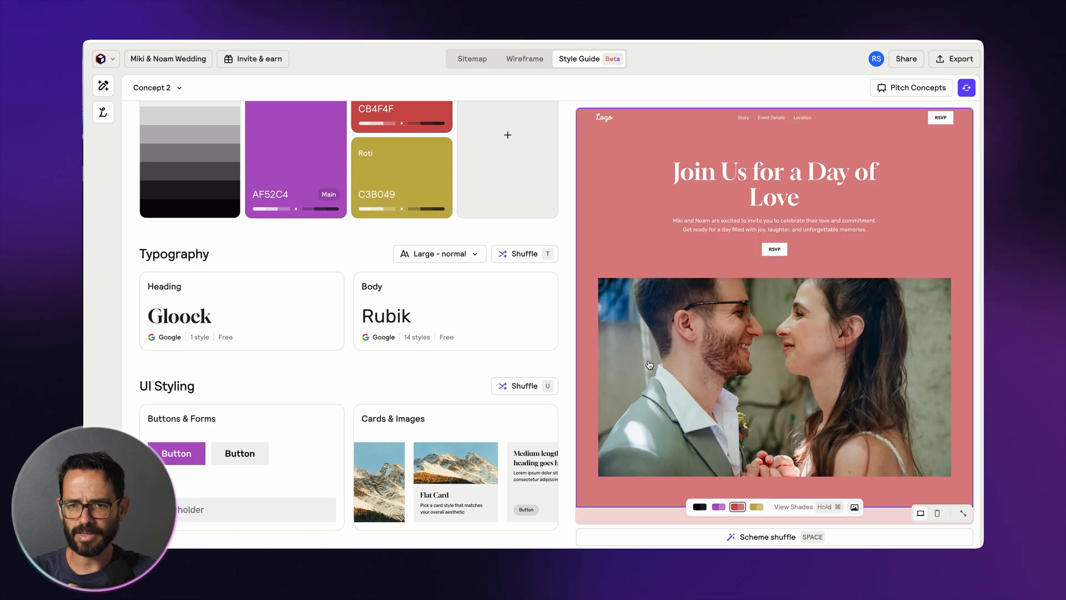
left_click(907, 89)
mouse_move(239, 308)
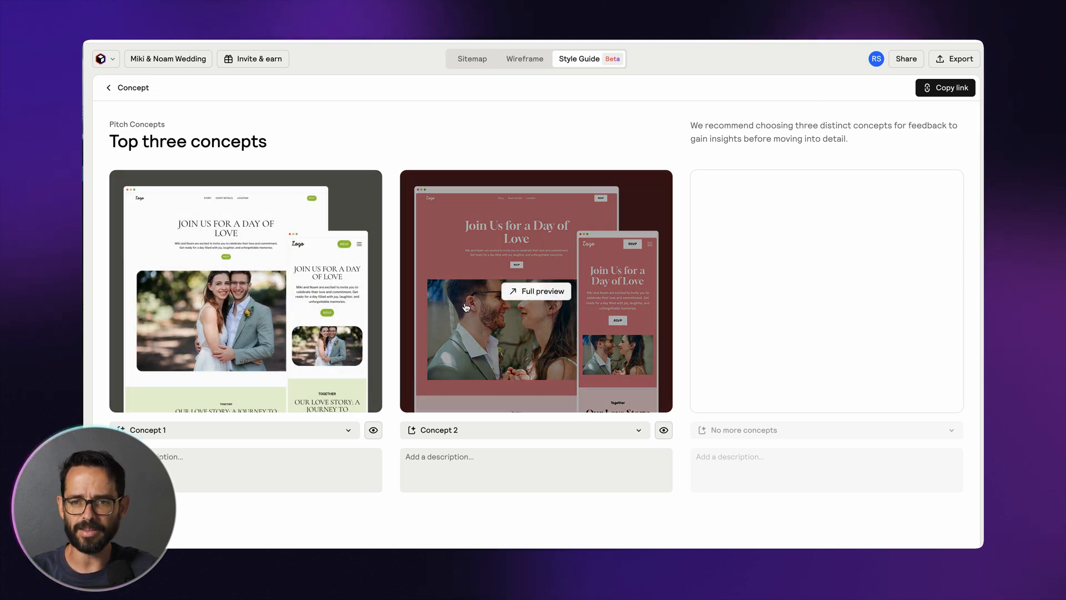
left_click(940, 98)
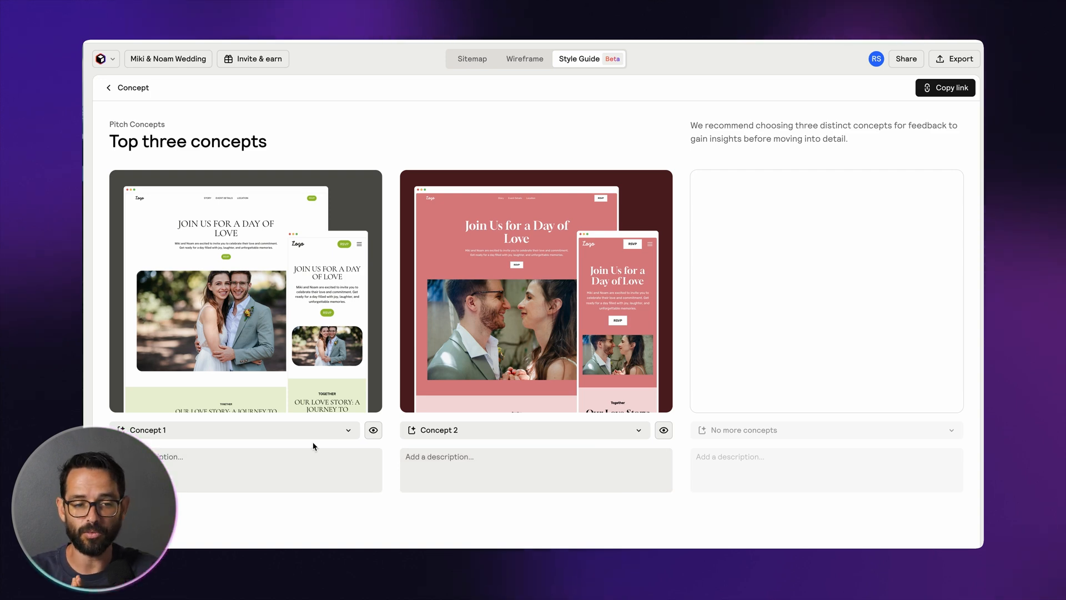
View the full preview of Concept 1 through its page sections and close it
mouse_move(250, 284)
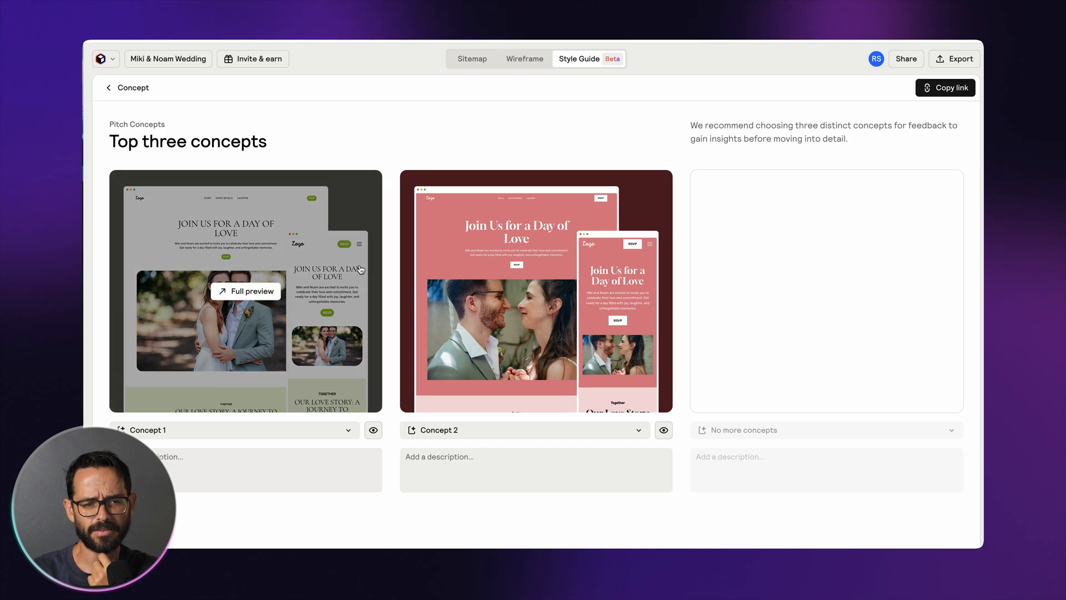
left_click(253, 291)
scroll(499, 247, "down", 8)
scroll(500, 249, "down", 15)
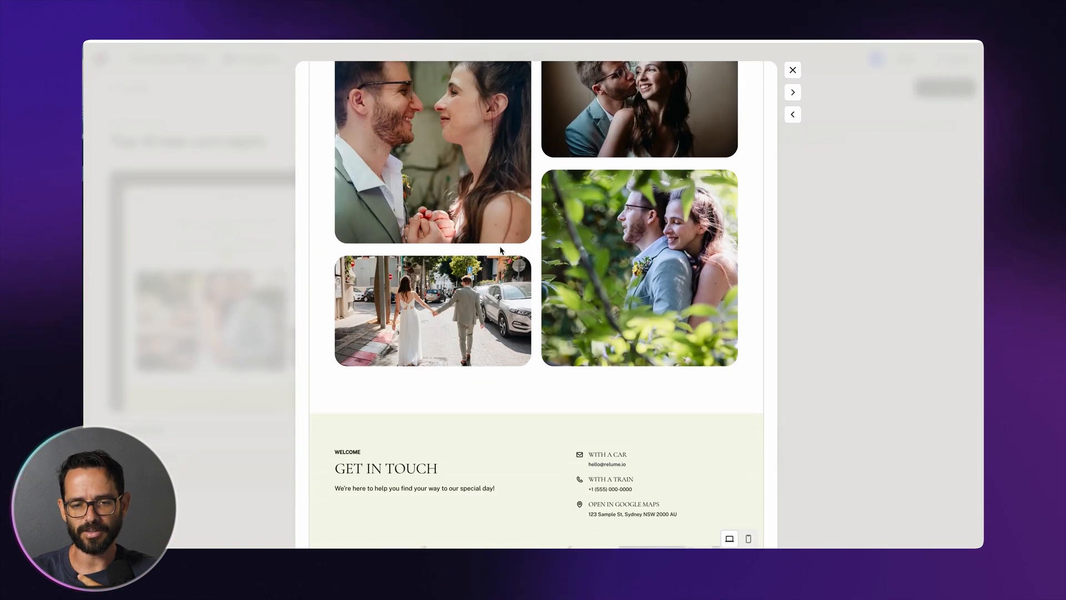
scroll(500, 249, "up", 20)
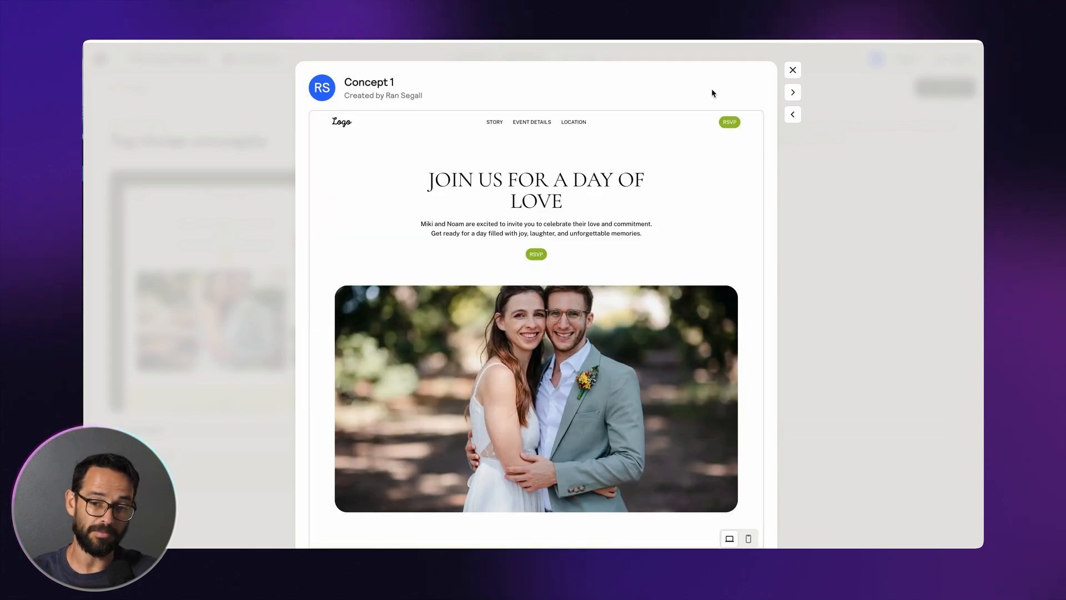
left_click(793, 71)
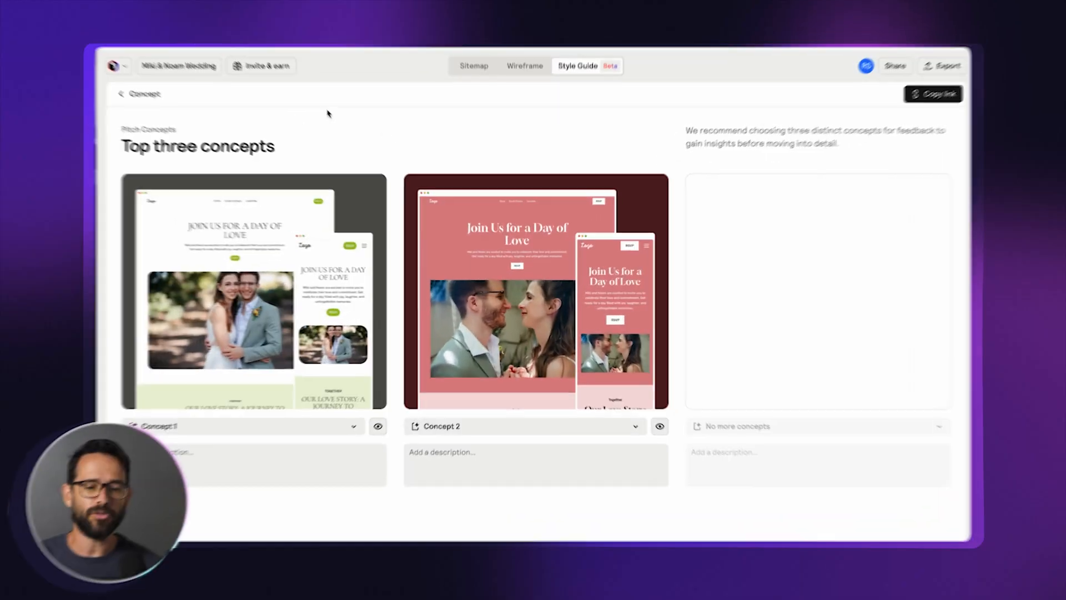
Switch to the Relume starter project in Webflow, open the draft Style Guide page, and examine its typography styles
mouse_move(269, 282)
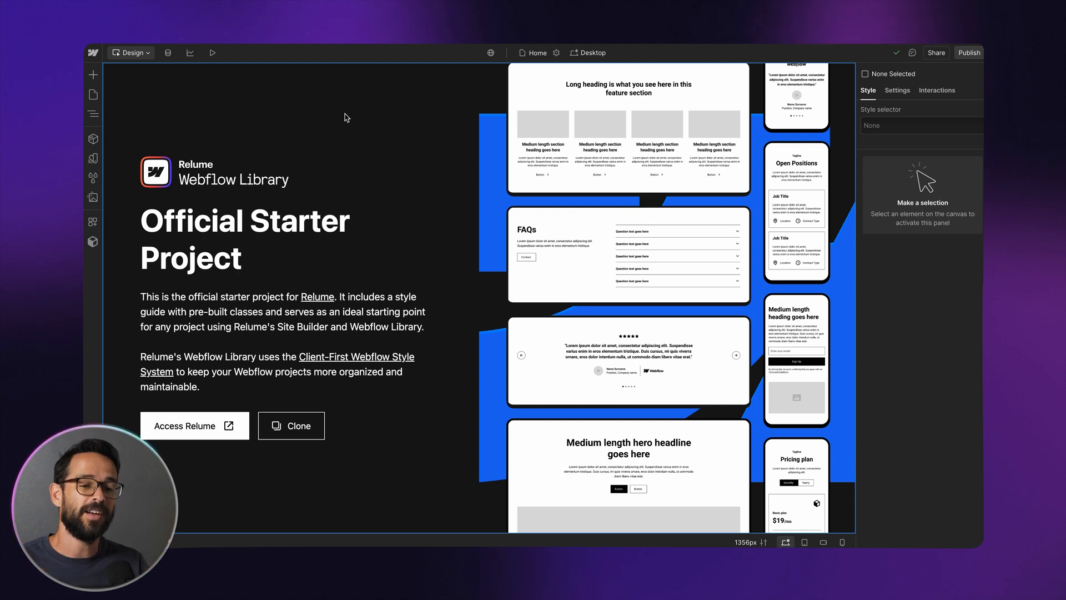
left_click(90, 97)
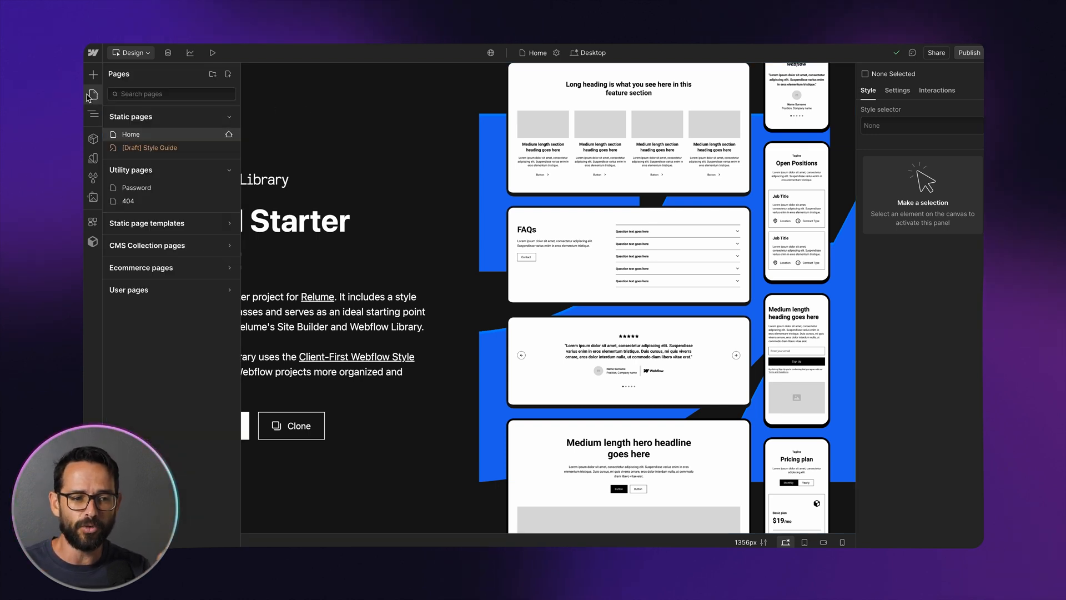
left_click(157, 148)
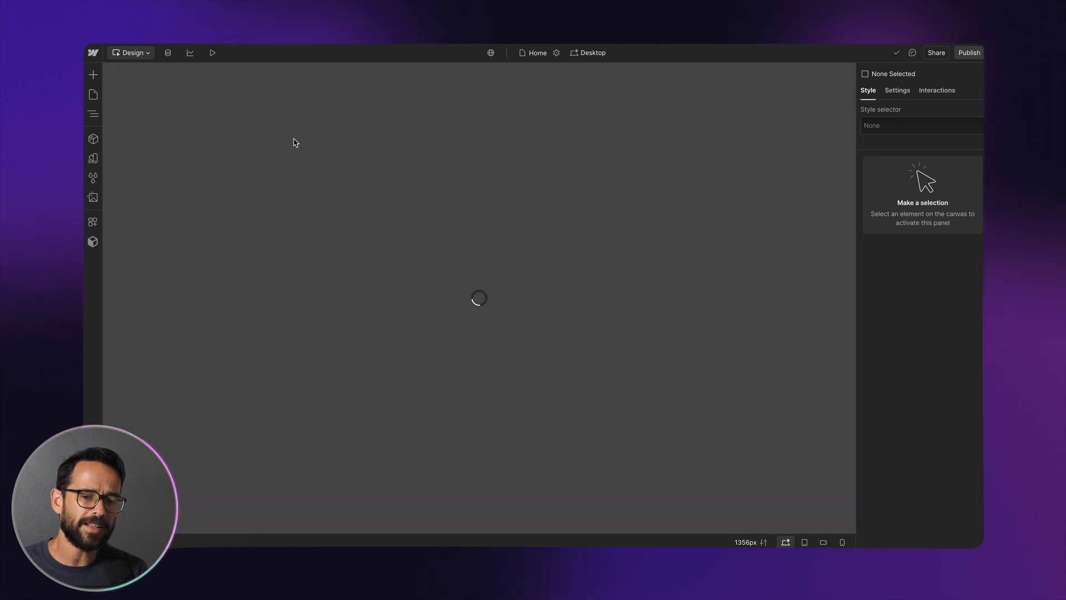
scroll(378, 234, "down", 6)
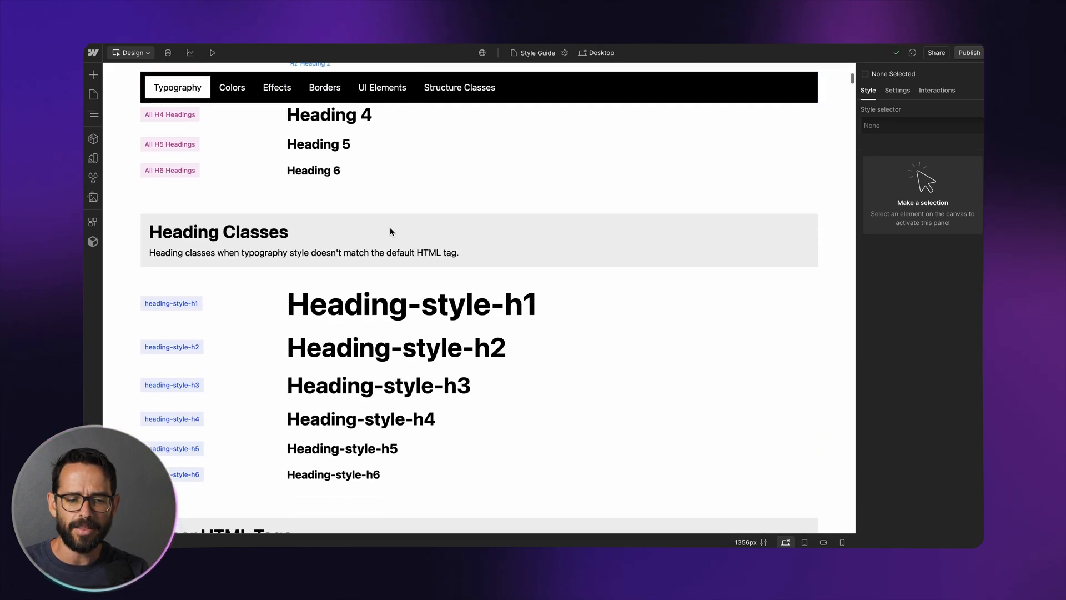
scroll(390, 232, "down", 4)
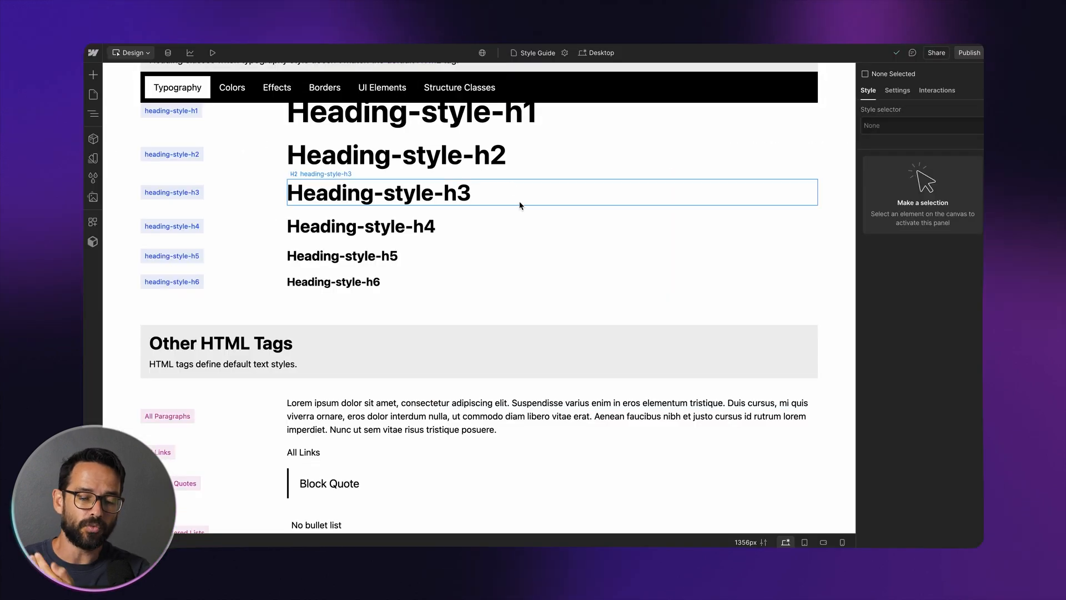
scroll(519, 204, "down", 2)
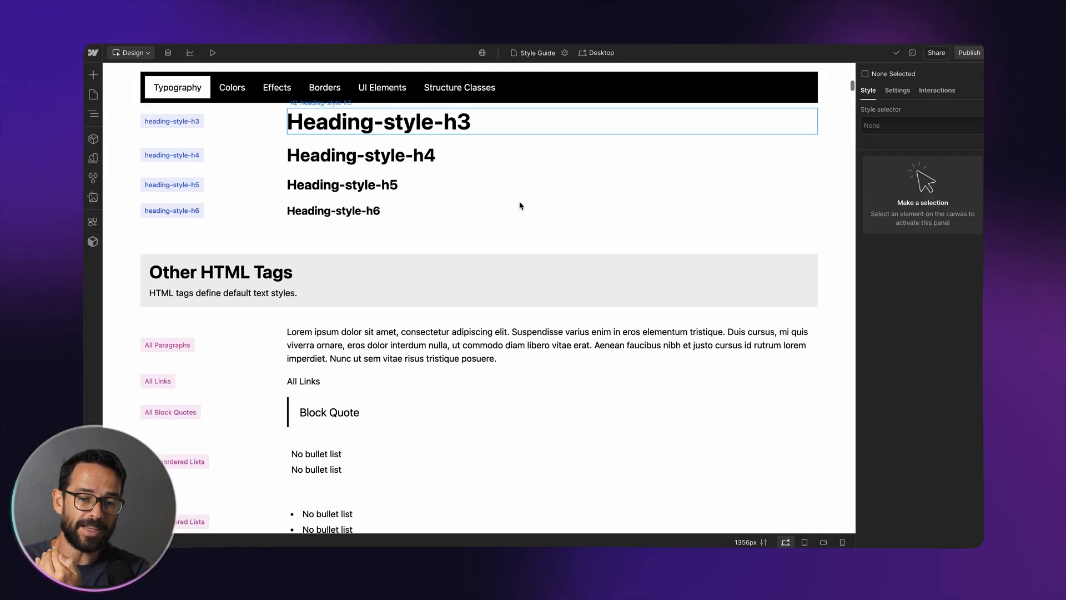
Search the available apps for "relume" and install the Relume Site Builder Import app on the site
scroll(520, 206, "down", 8)
scroll(500, 274, "up", 12)
scroll(500, 275, "up", 5)
left_click(100, 97)
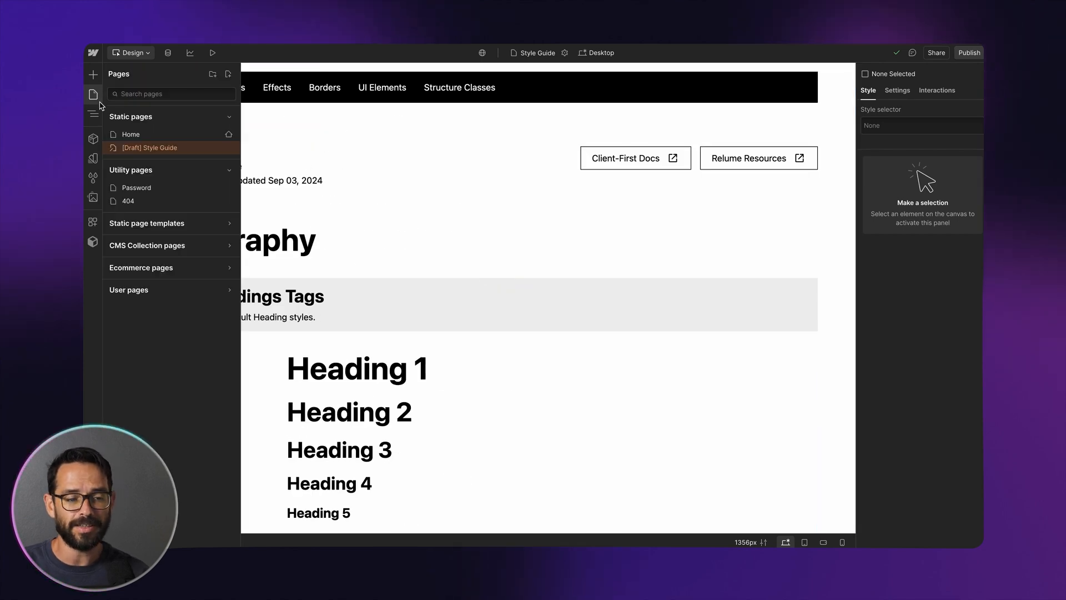
left_click(92, 224)
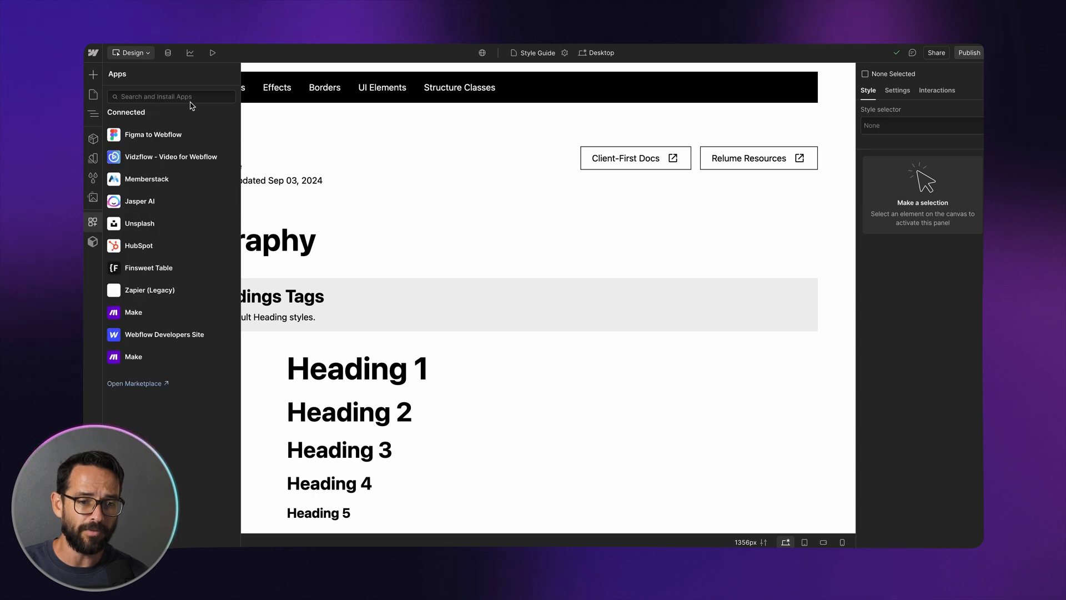
left_click(187, 97)
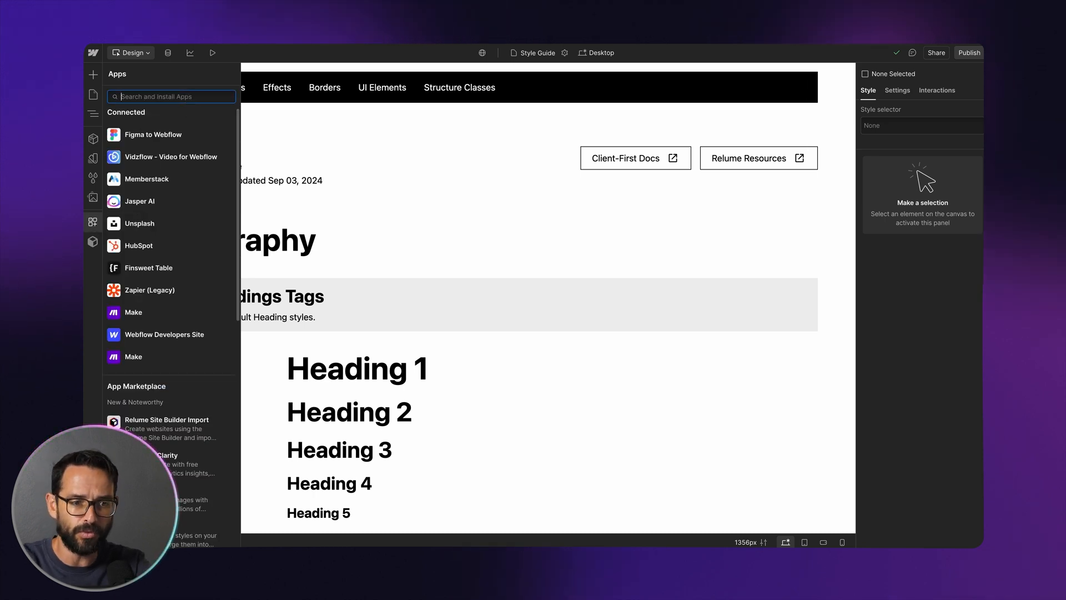
type("relume")
left_click(153, 160)
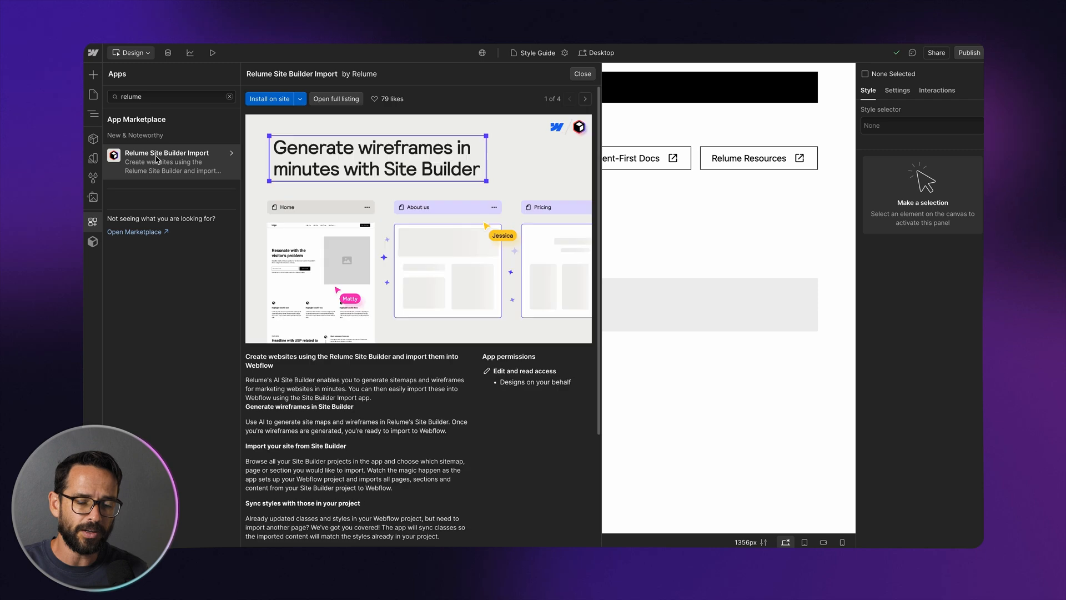
left_click(252, 101)
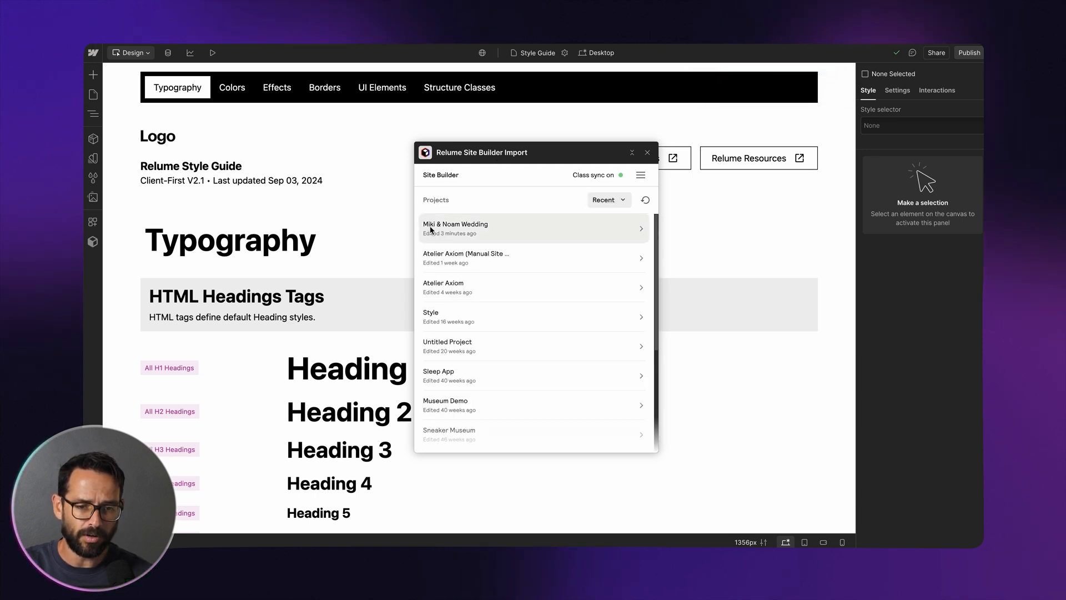
Import the wedding project's Home page with the Concept 1 style guide, and close the import app when it is done
left_click(474, 227)
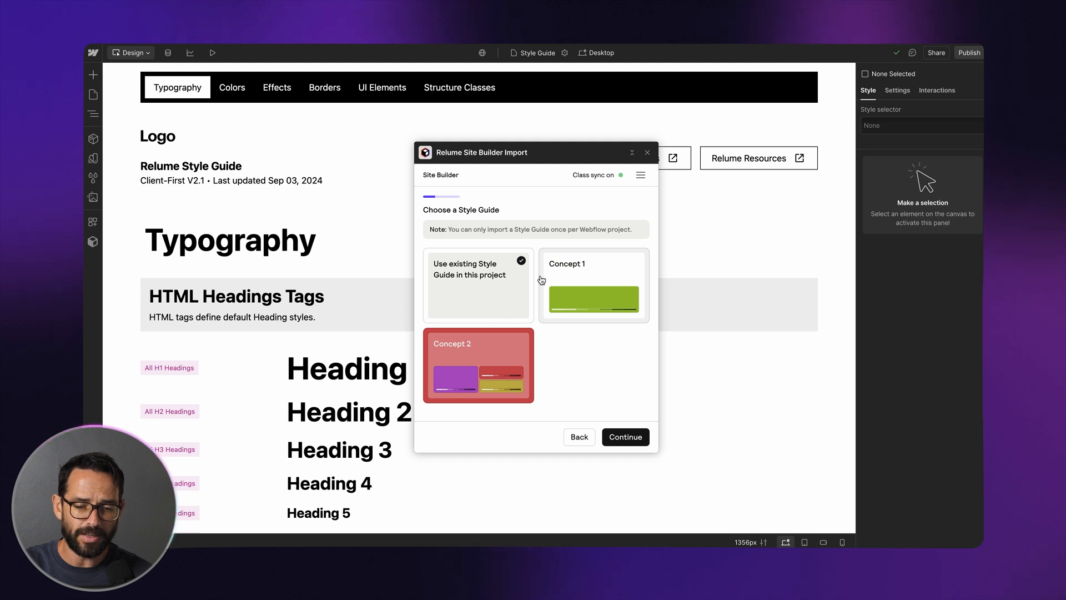
left_click(596, 274)
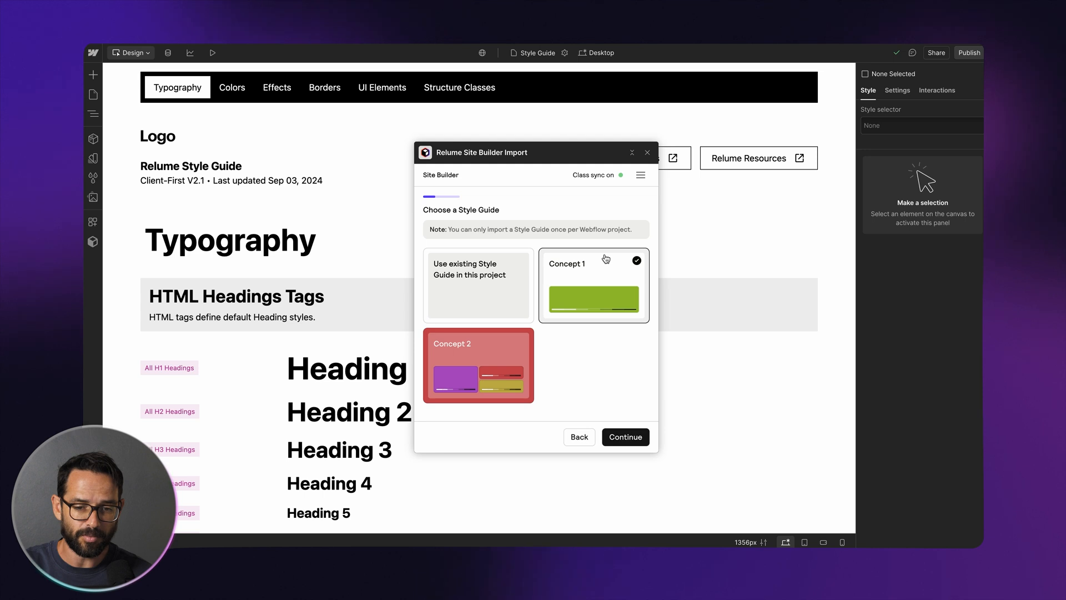
left_click(626, 437)
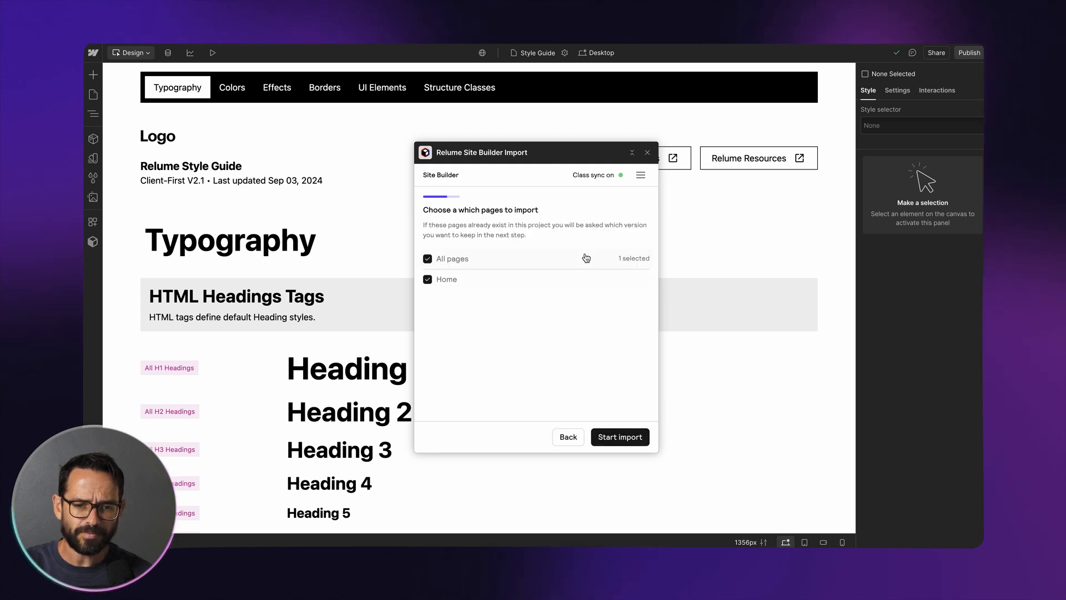
left_click(445, 280)
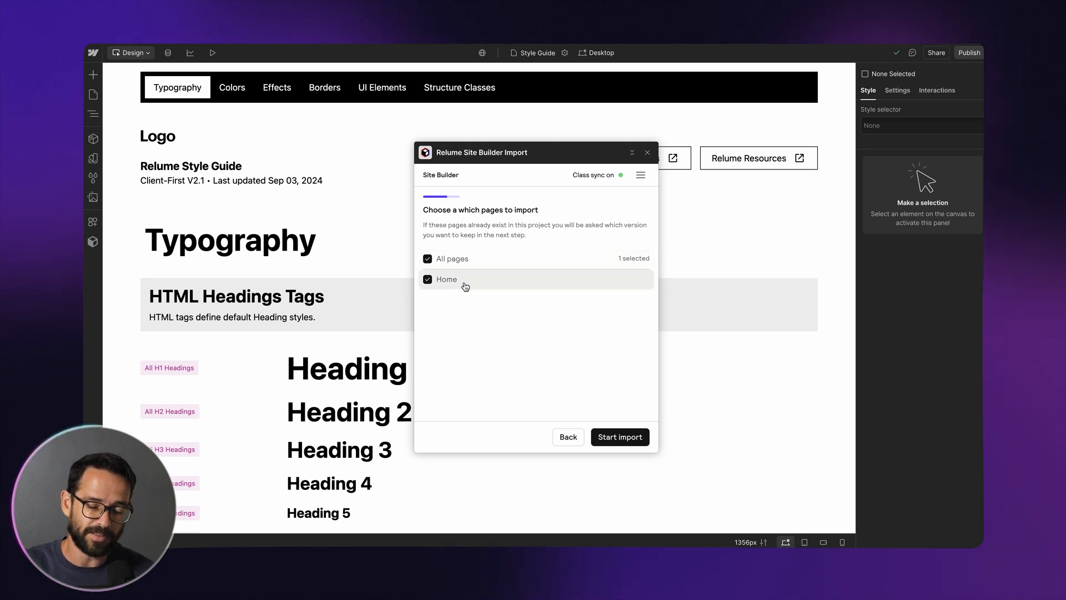
left_click(631, 440)
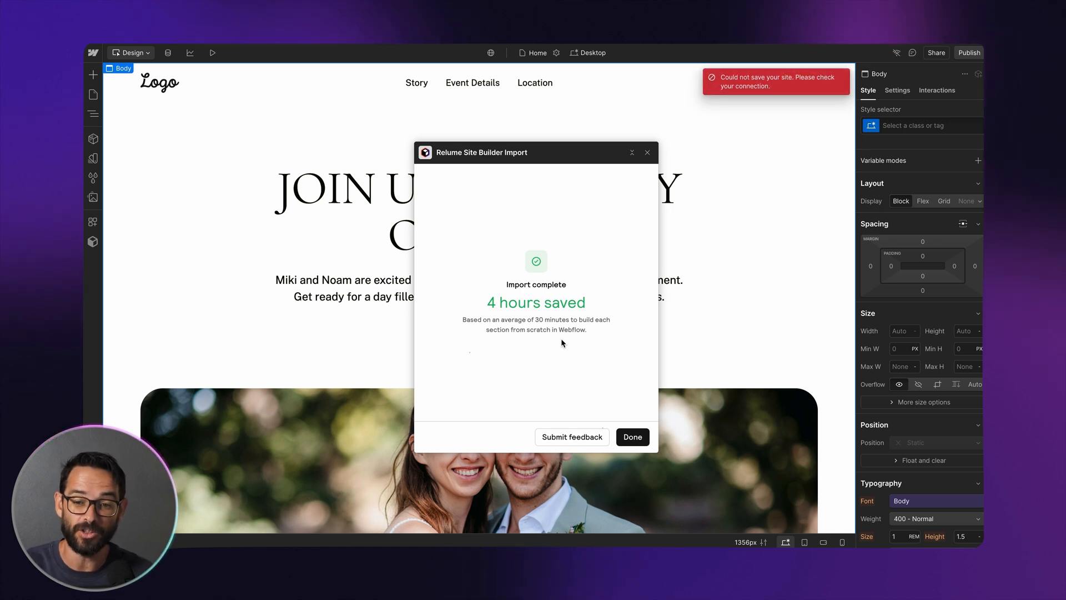
left_click(631, 436)
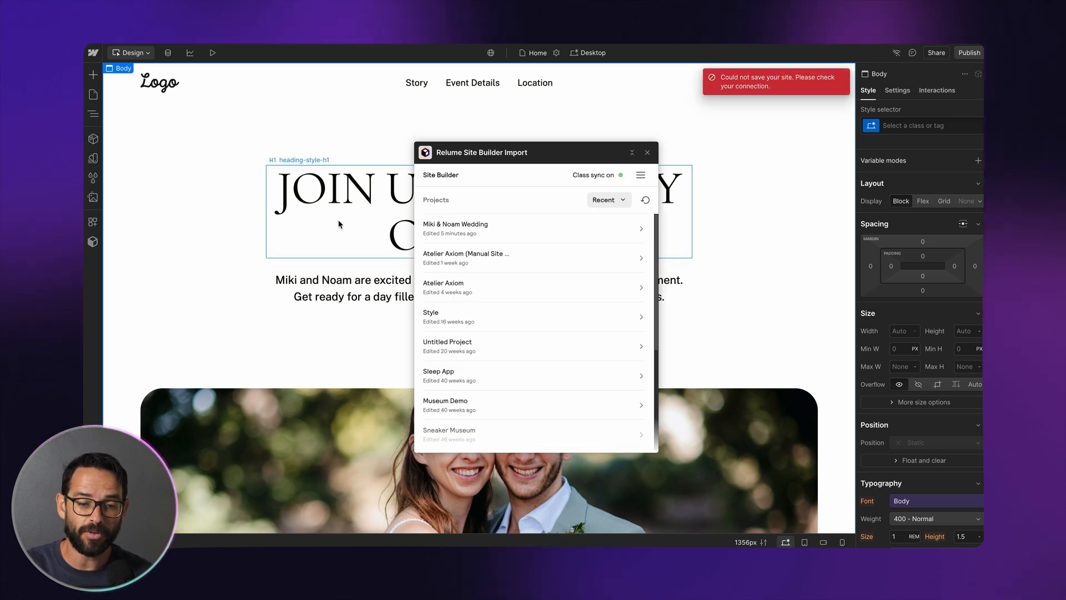
left_click(648, 154)
Review the imported Home page from the hero section through the Event Details section
scroll(421, 221, "down", 8)
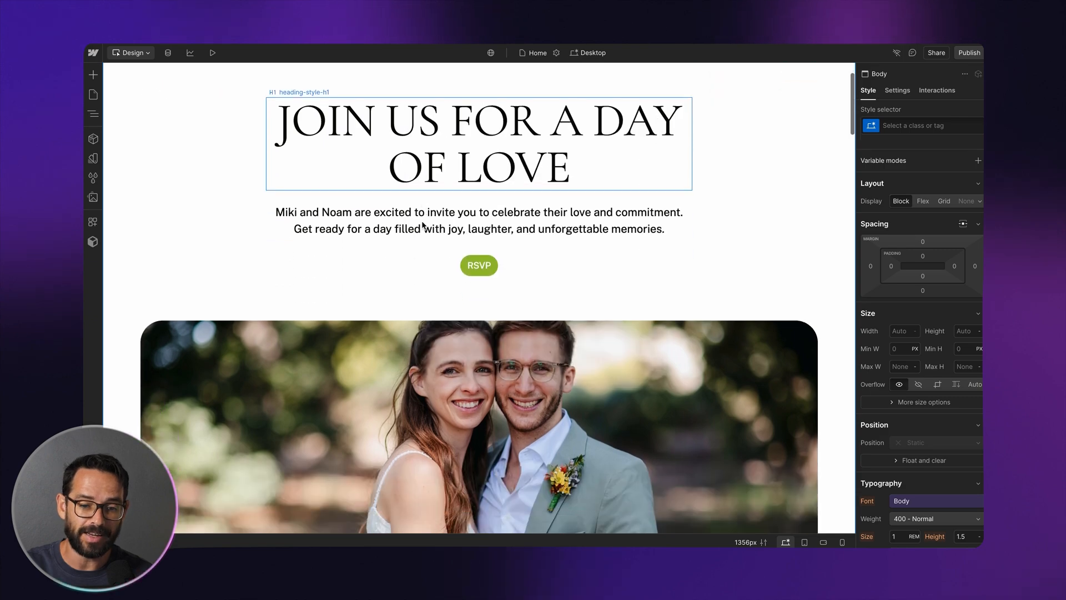
scroll(436, 351, "down", 15)
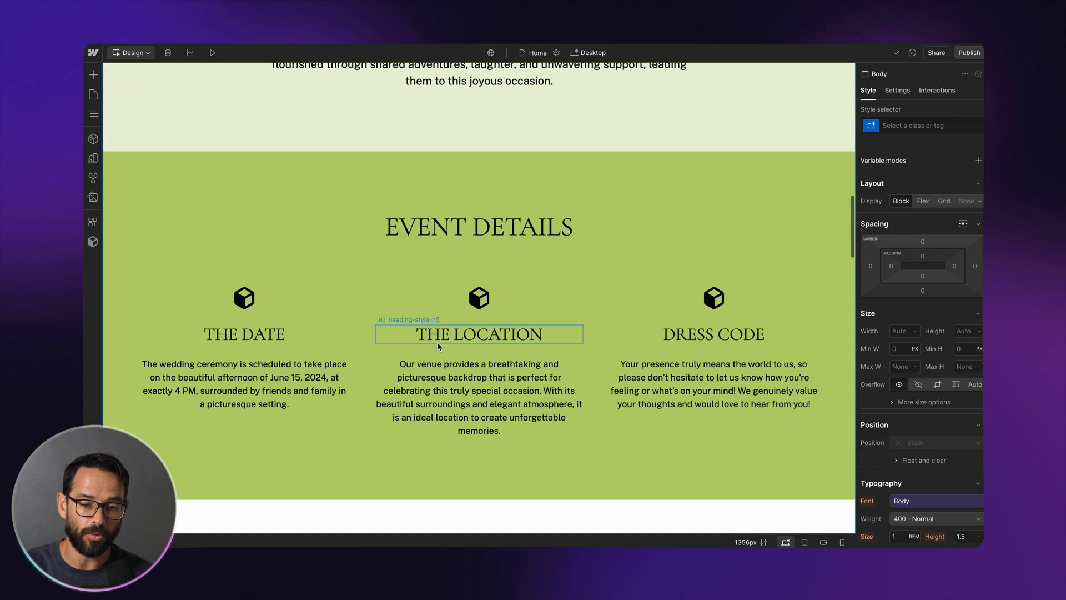
scroll(438, 347, "up", 13)
scroll(438, 347, "up", 10)
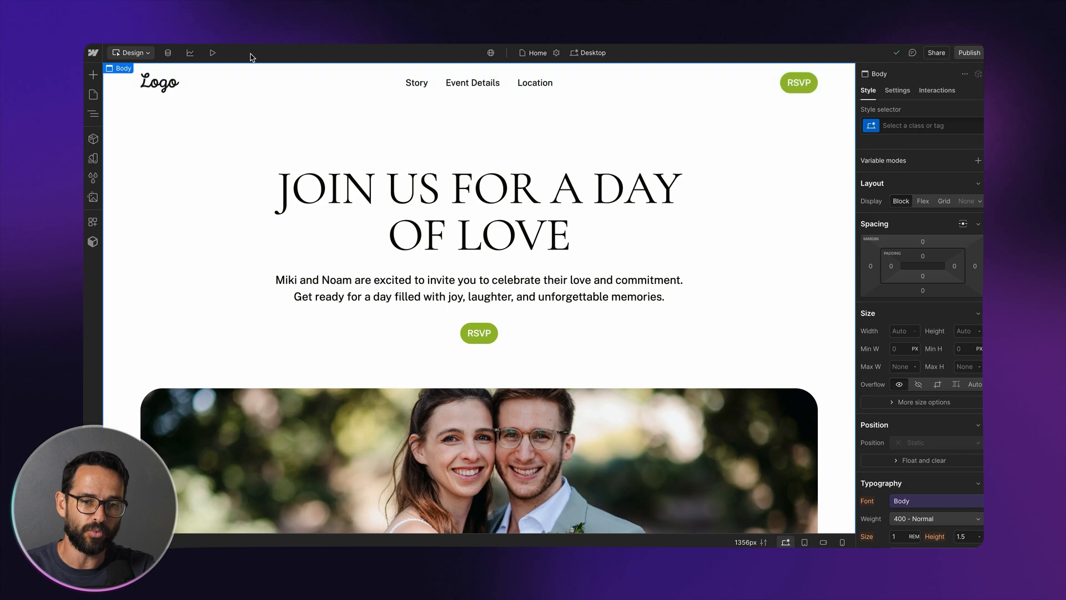
scroll(511, 157, "down", 12)
scroll(510, 157, "down", 3)
scroll(489, 150, "up", 12)
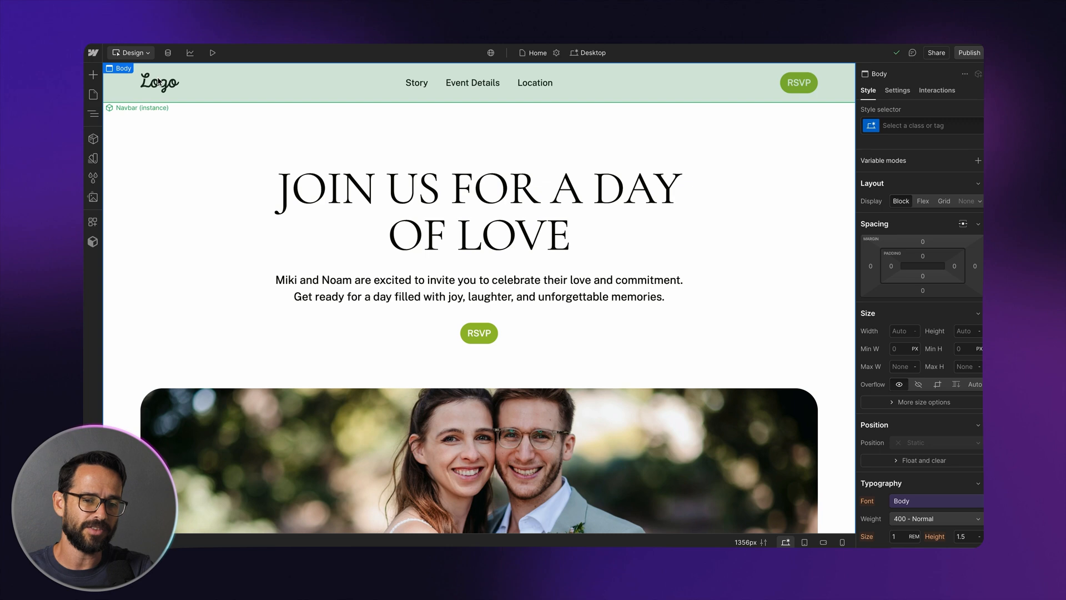
Open the Navbar component for editing and delete its placeholder logo image
left_click(202, 89)
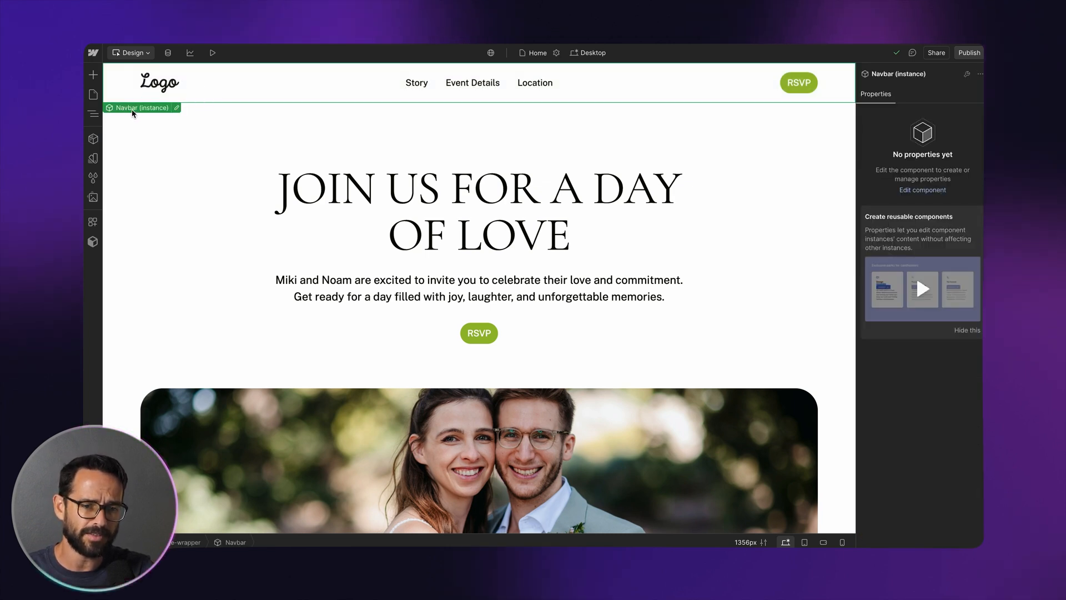
double_click(241, 82)
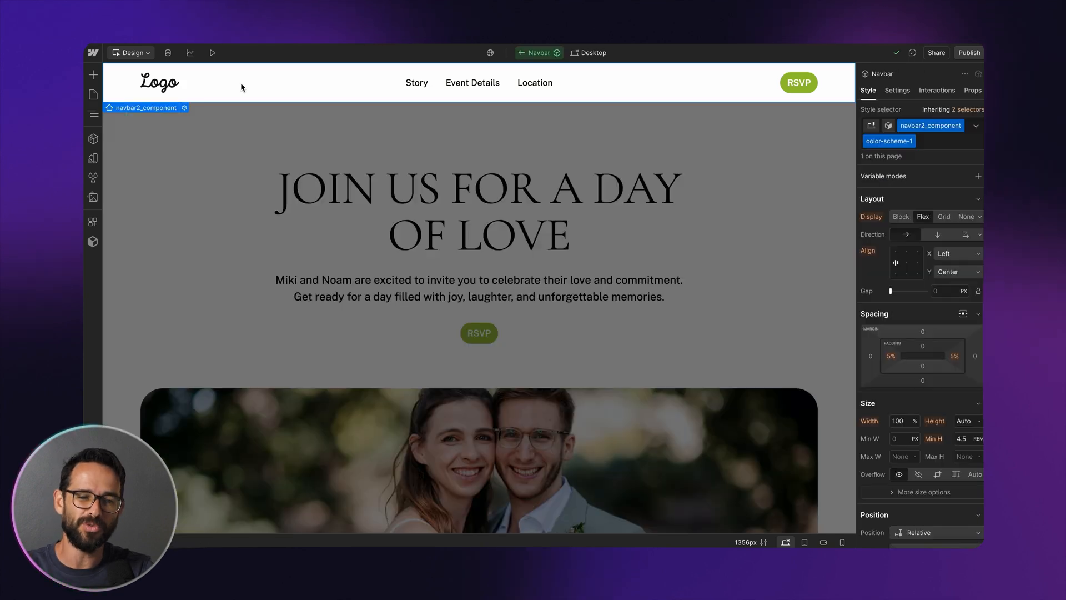
left_click(159, 82)
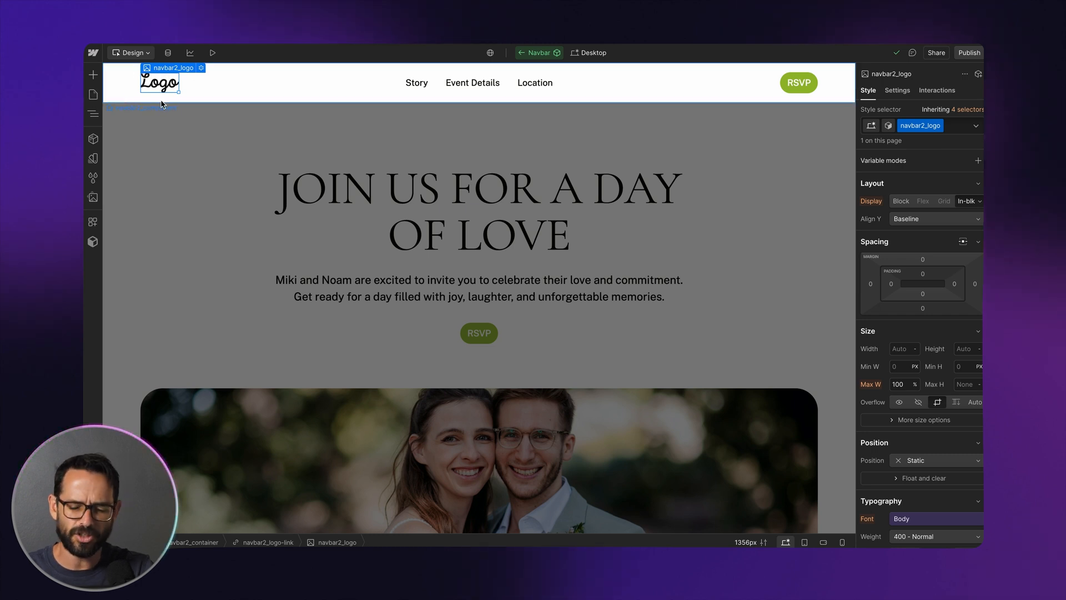
key("Delete")
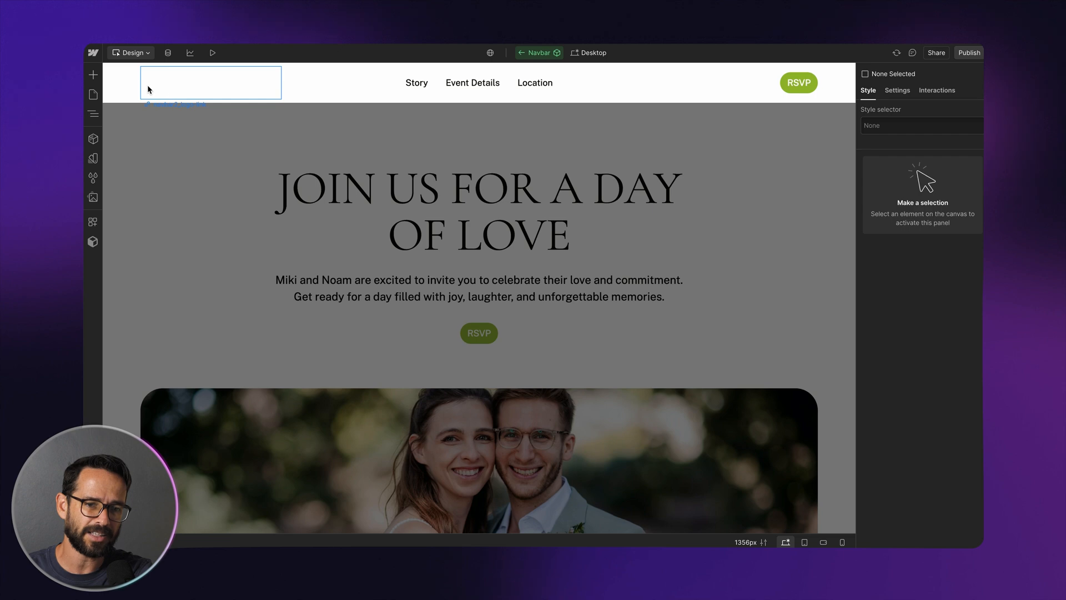
Add a text block inside the navbar's logo link and enter the couple's first names joined by an ampersand
left_click(98, 79)
scroll(127, 333, "down", 2)
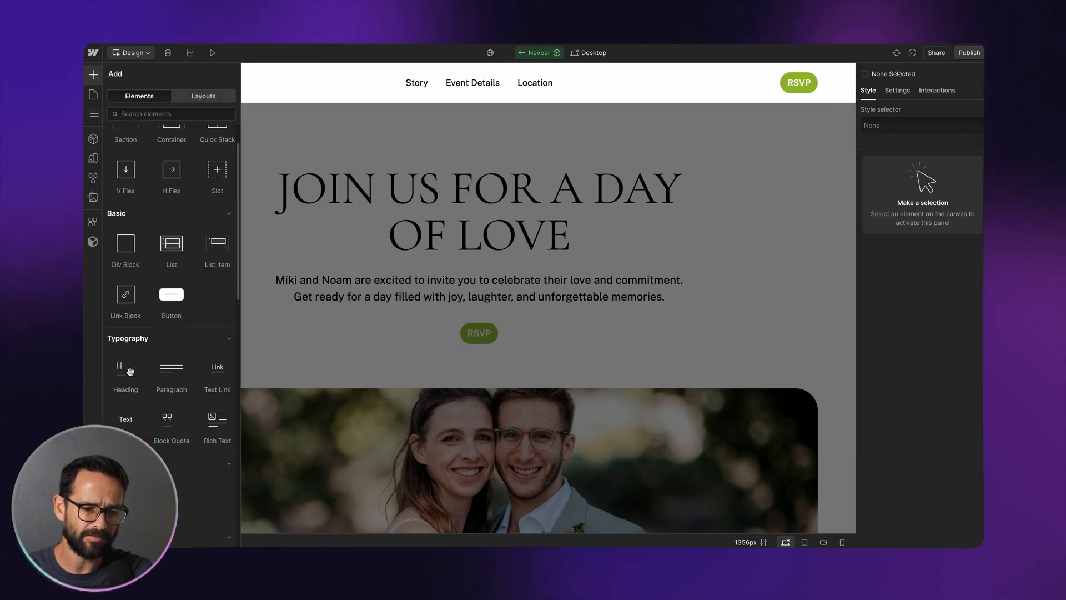
left_click_drag(130, 423, 172, 86)
double_click(160, 87)
key("ctrl+a")
type("M")
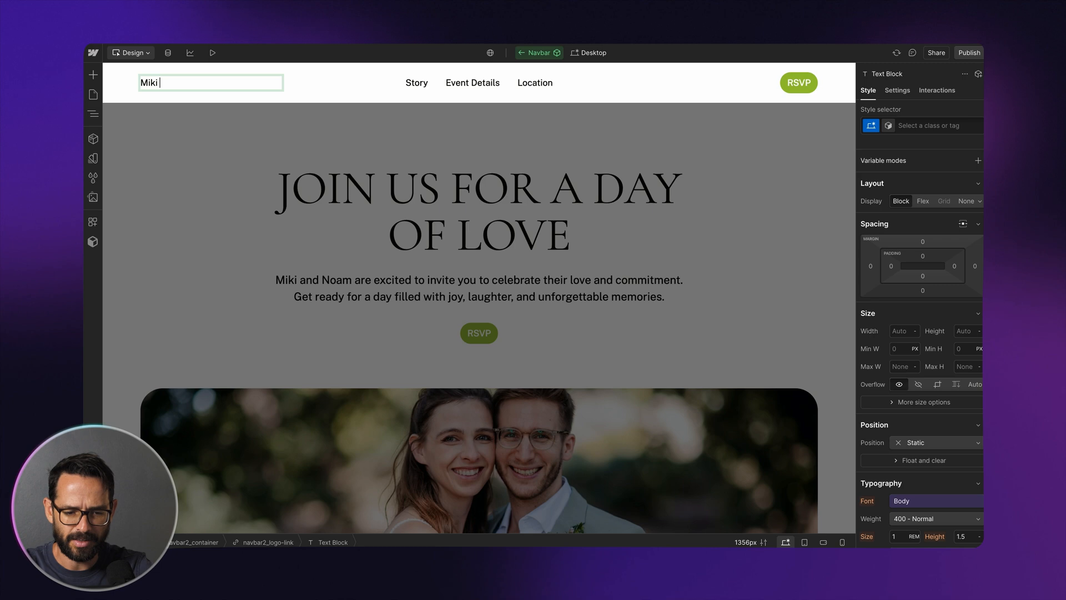
type("iki&Noam")
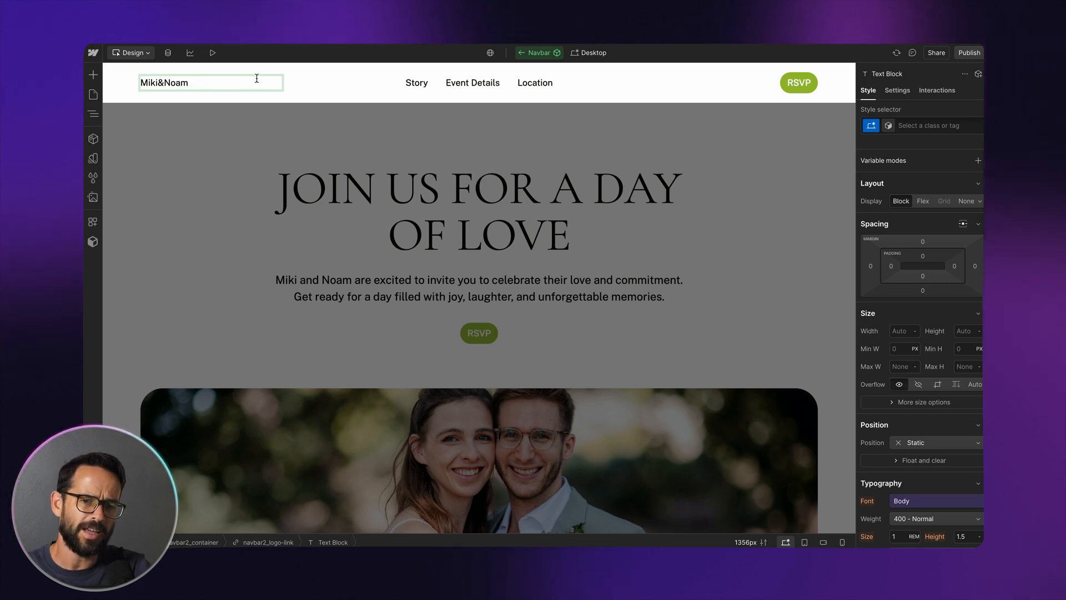
key("Escape")
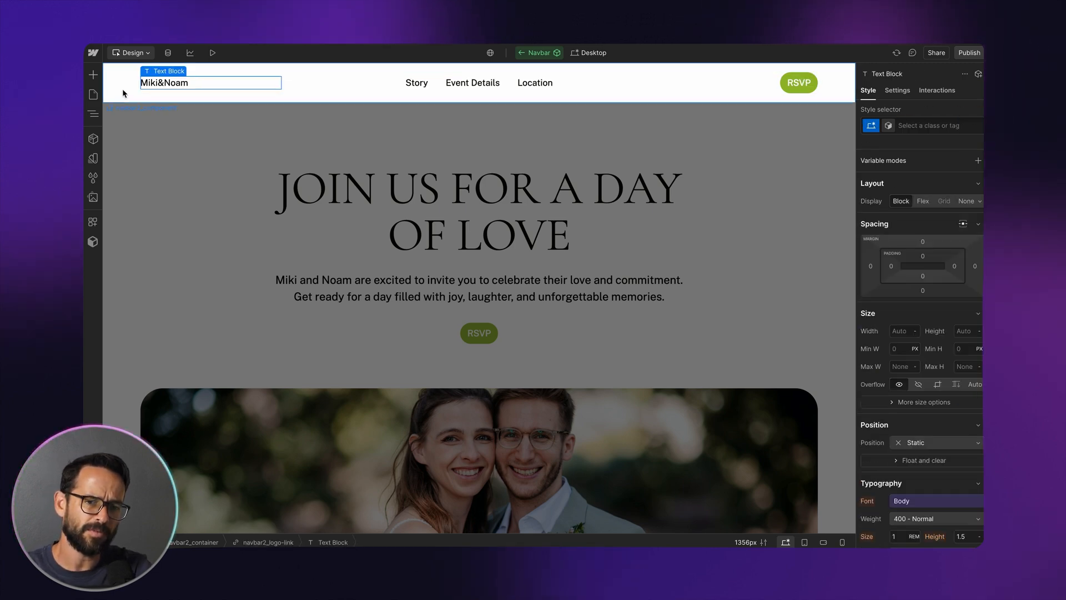
left_click(93, 113)
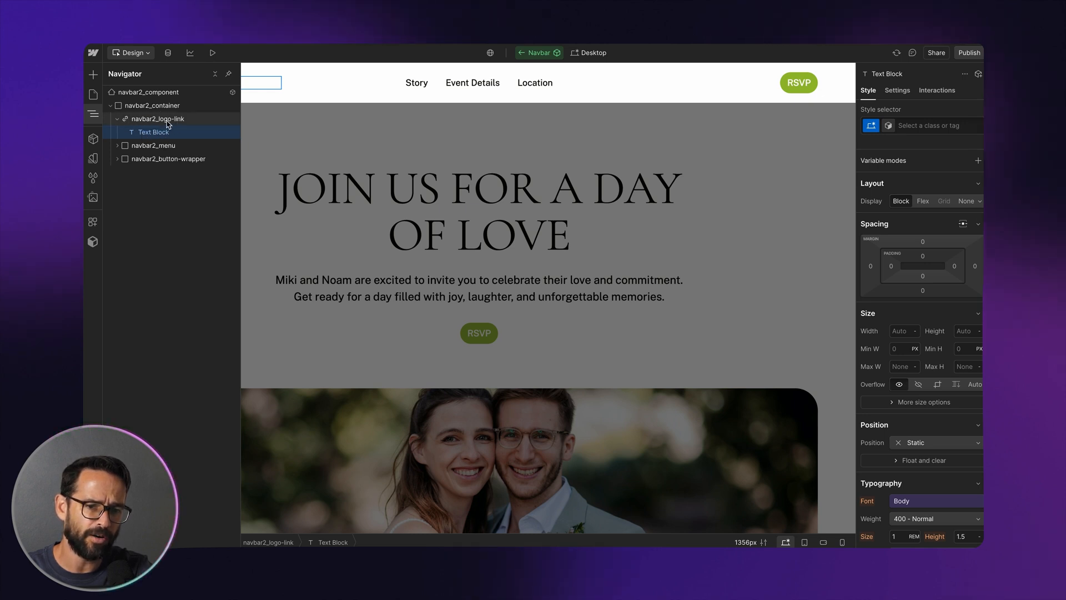
left_click(95, 115)
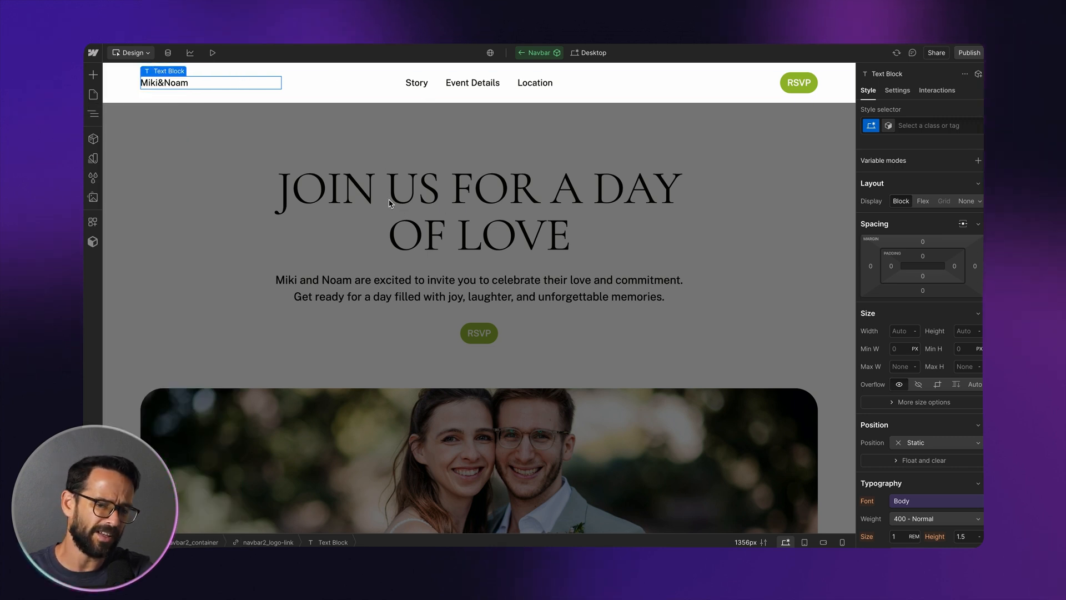
Open the draft Style Guide page and examine its heading tags and classes, selecting the heading-style-h6 sample
left_click(214, 96)
left_click(92, 94)
left_click(155, 150)
scroll(355, 208, "down", 2)
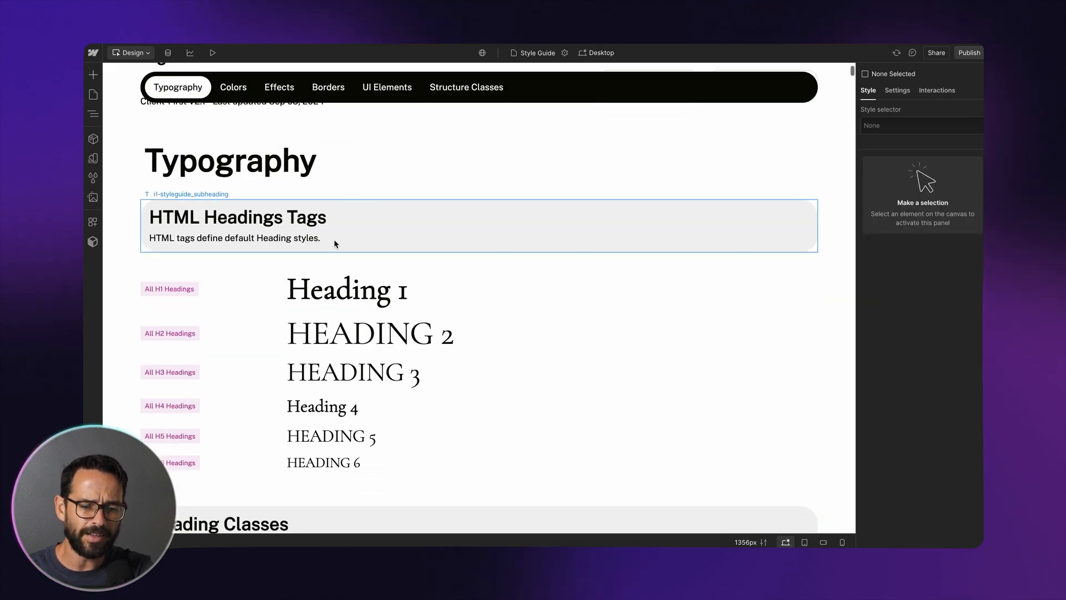
scroll(393, 231, "down", 3)
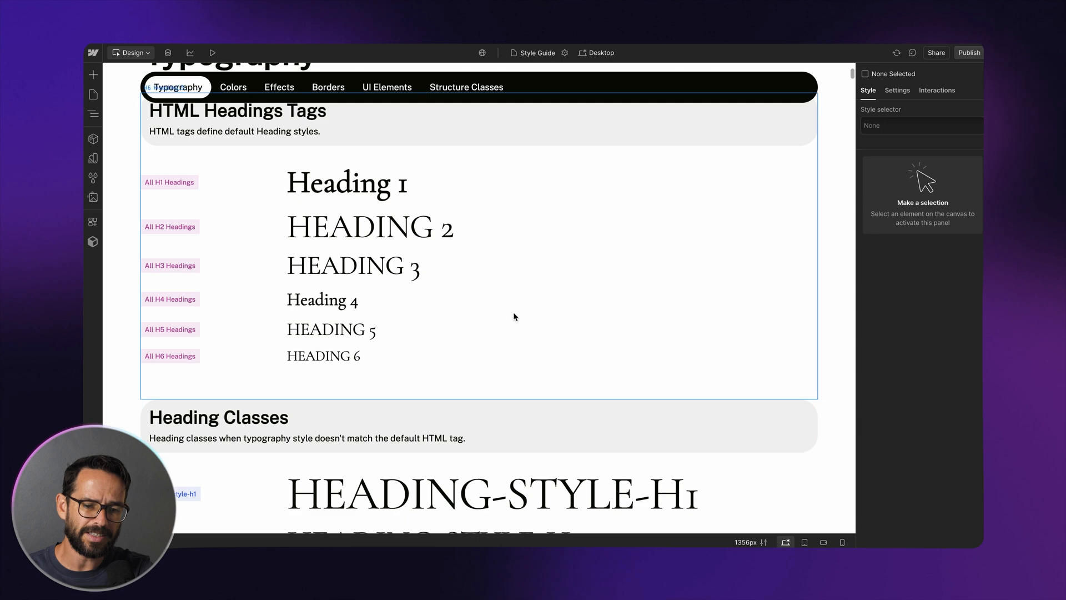
scroll(466, 272, "down", 3)
scroll(466, 273, "up", 2)
scroll(445, 266, "down", 5)
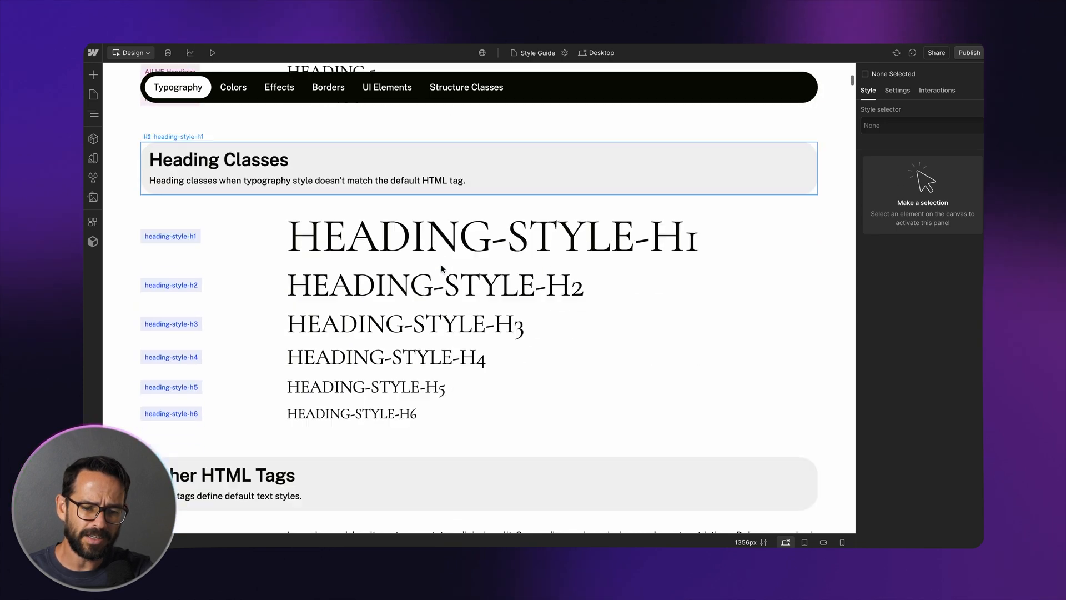
scroll(442, 268, "down", 2)
left_click(350, 367)
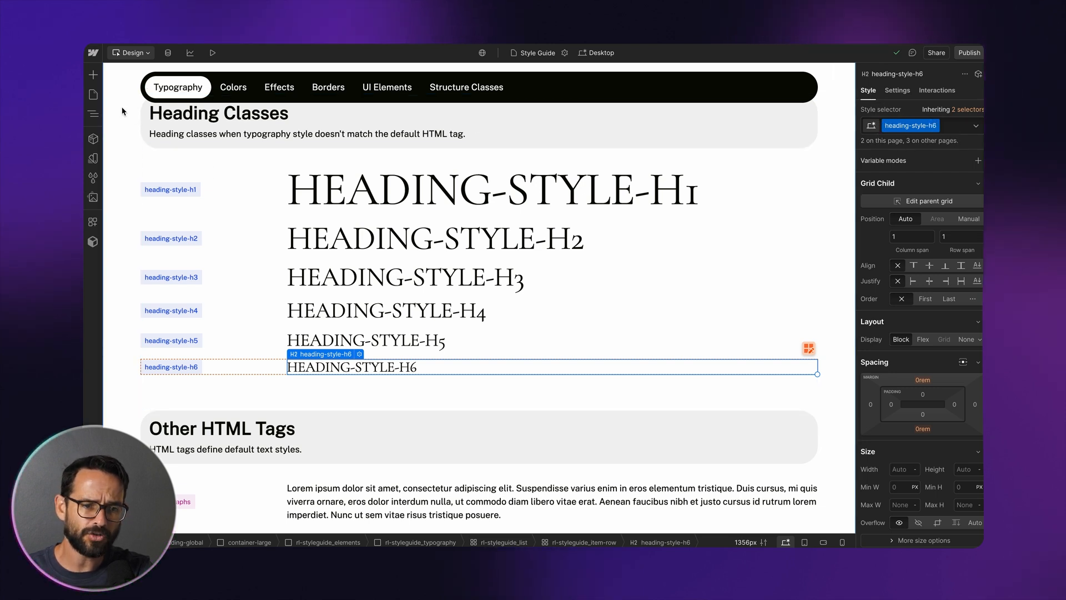
Return to the Home page and apply the heading-style-h6 class to the couple's names text in the Navbar component
left_click(93, 94)
left_click(134, 134)
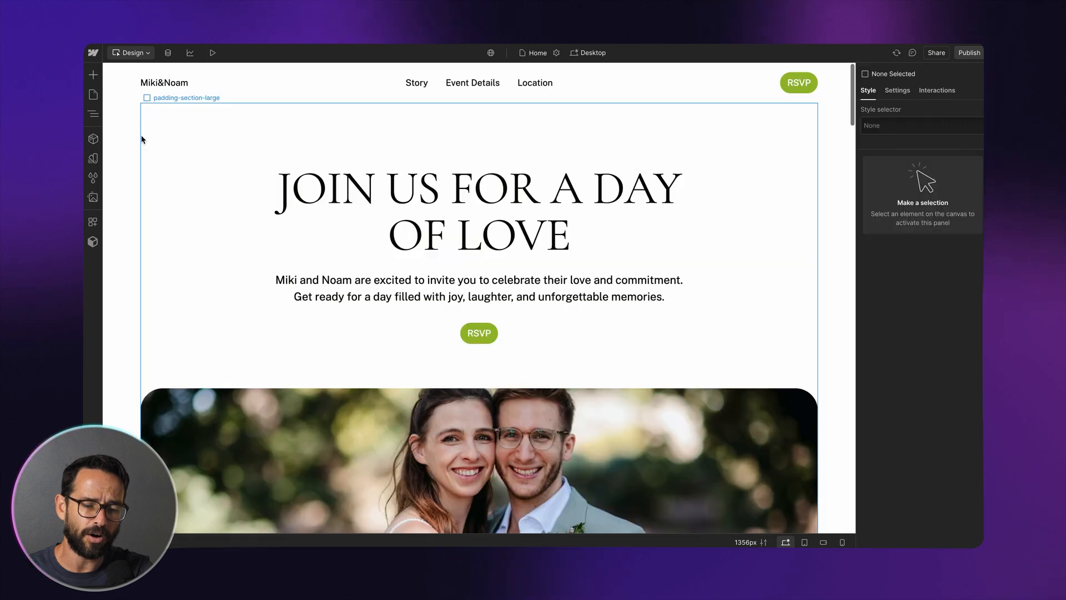
left_click(173, 86)
double_click(173, 86)
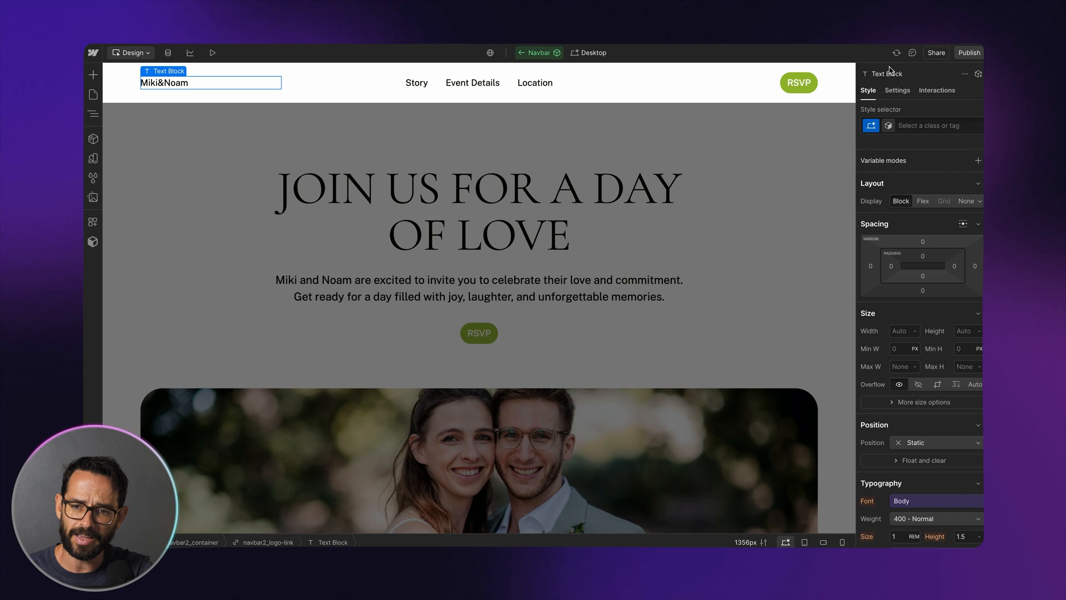
left_click(937, 126)
type("h6")
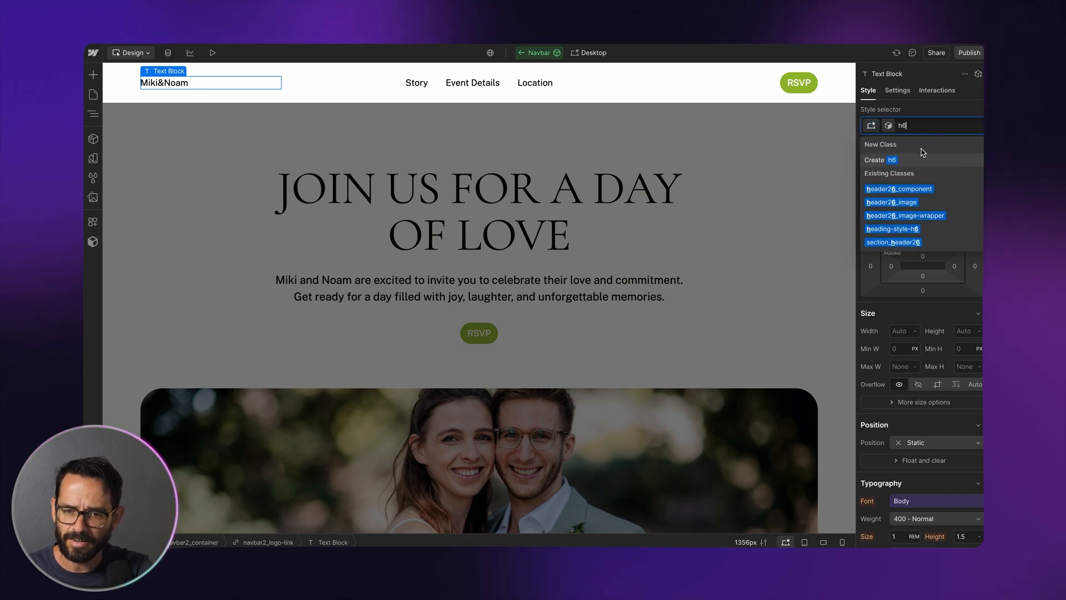
left_click(907, 231)
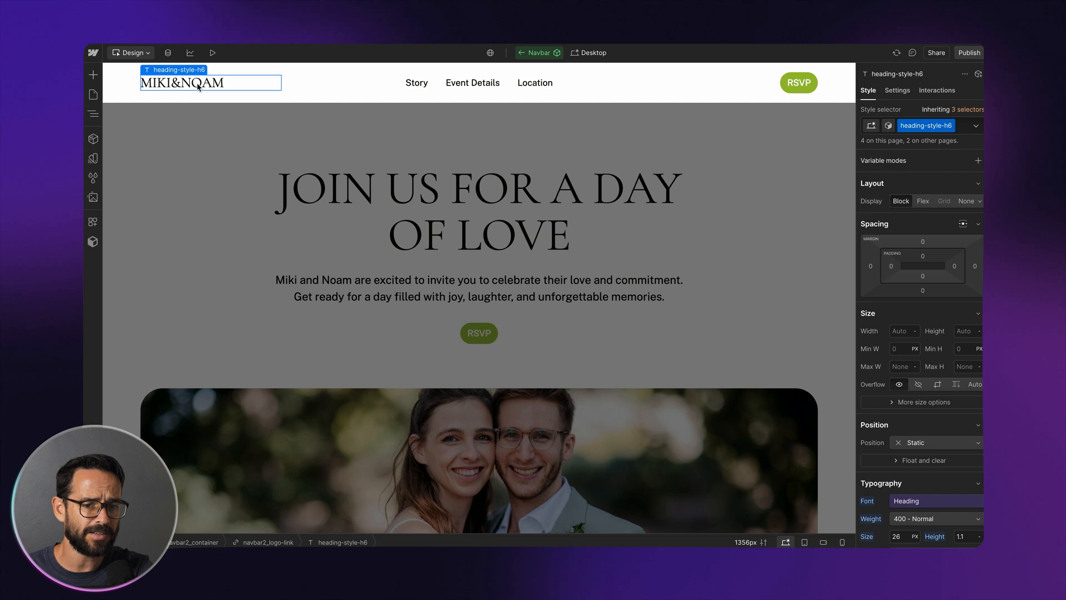
left_click(170, 158)
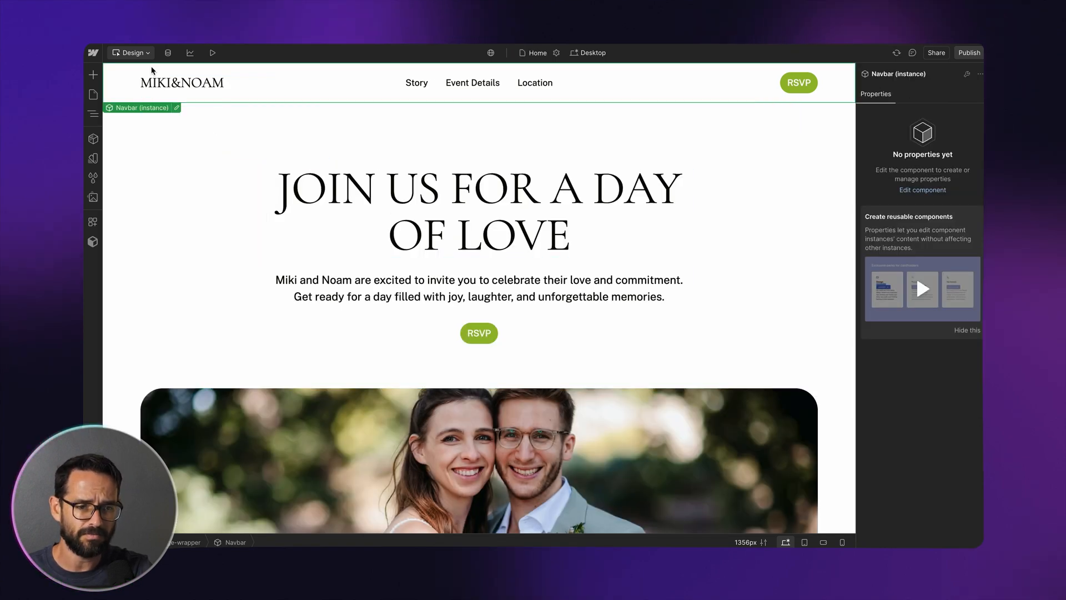
scroll(319, 131, "down", 3)
scroll(318, 130, "up", 3)
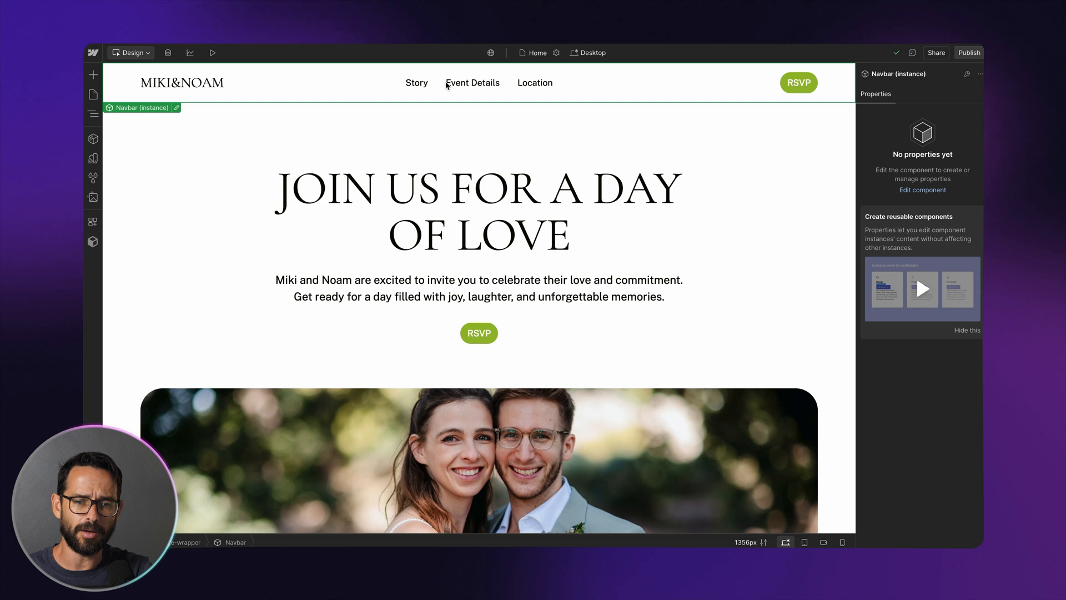
double_click(418, 88)
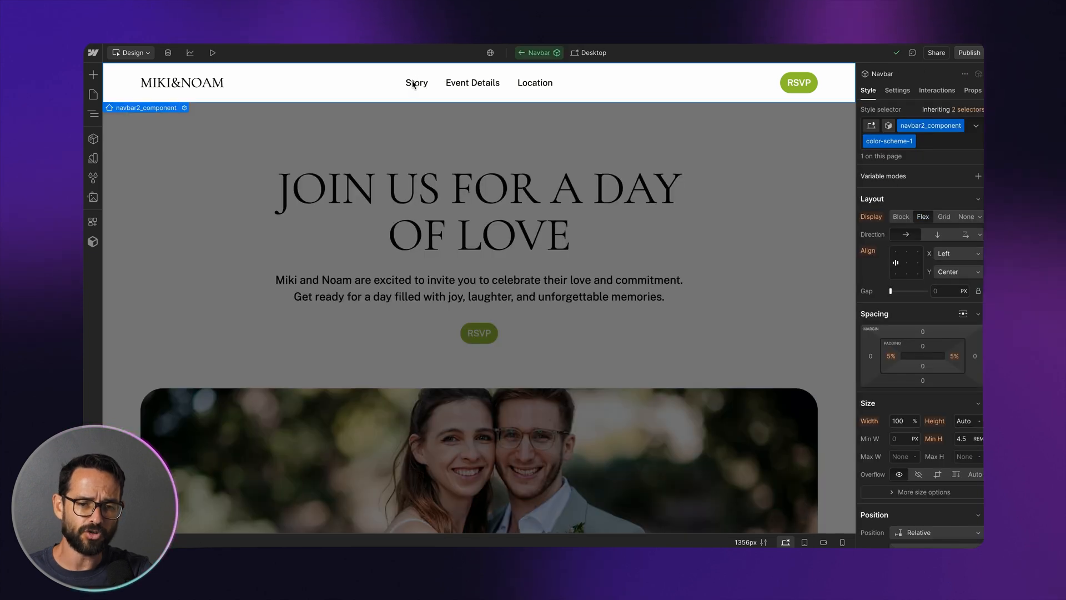
left_click(413, 85)
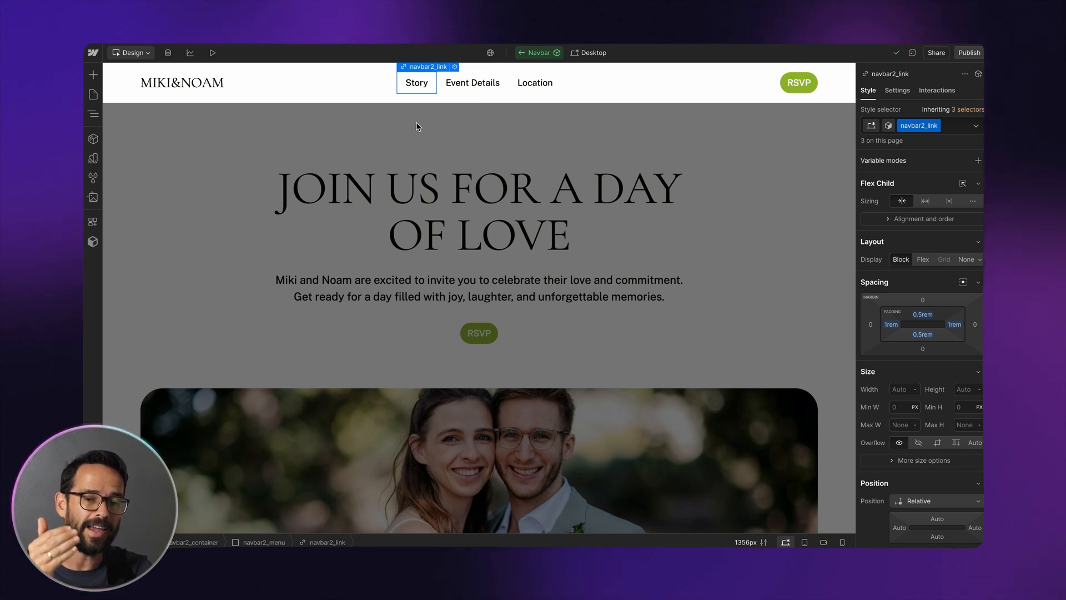
left_click(399, 129)
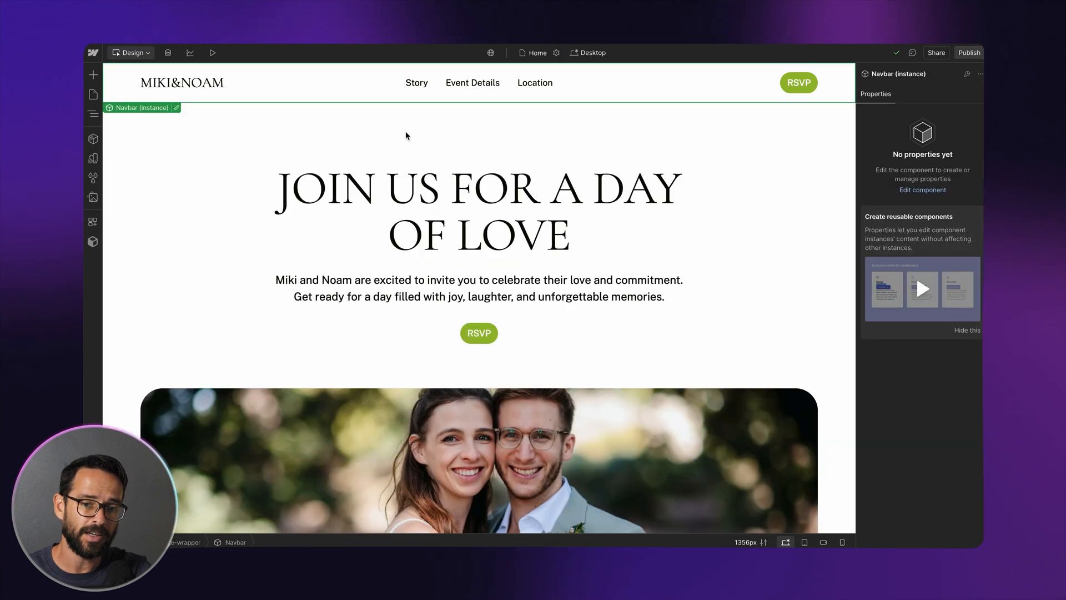
Give the "Our Love Story" section (section_layout134) the ID "story" for in-page linking
scroll(267, 131, "down", 10)
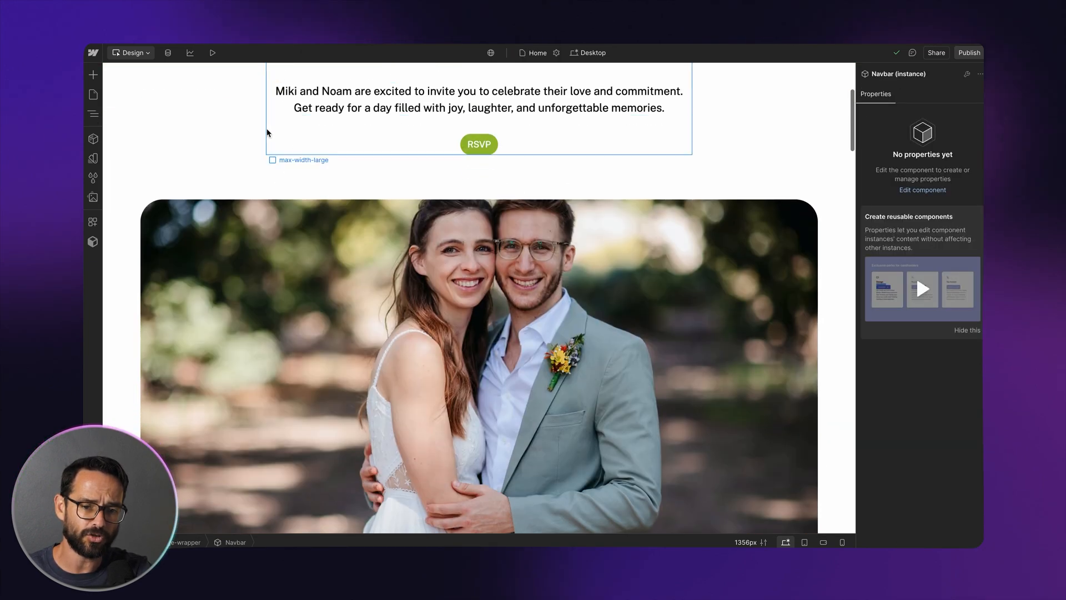
scroll(262, 137, "down", 4)
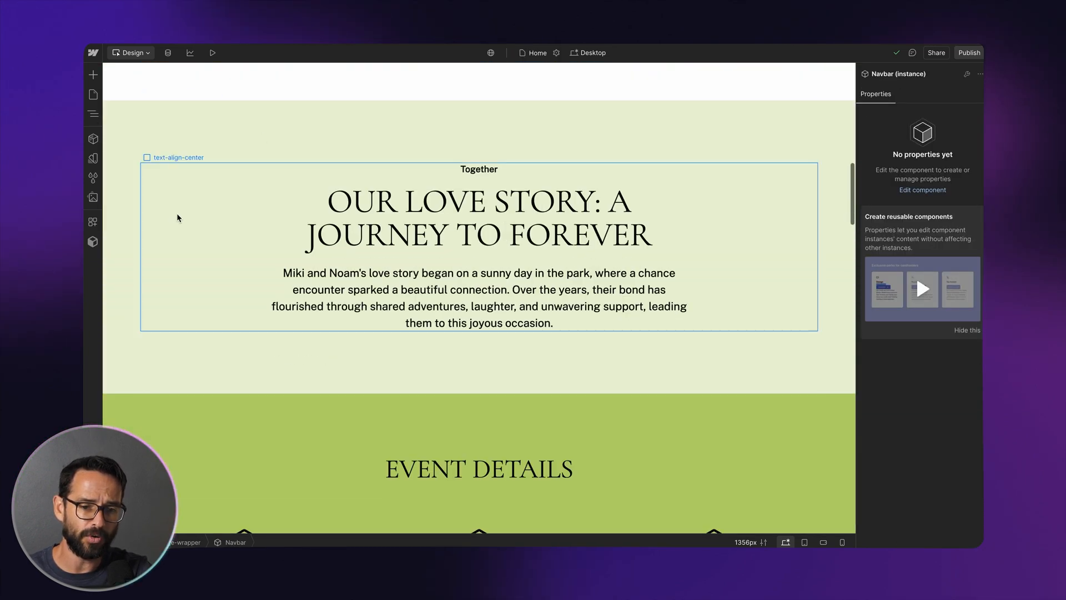
left_click(112, 118)
left_click(93, 113)
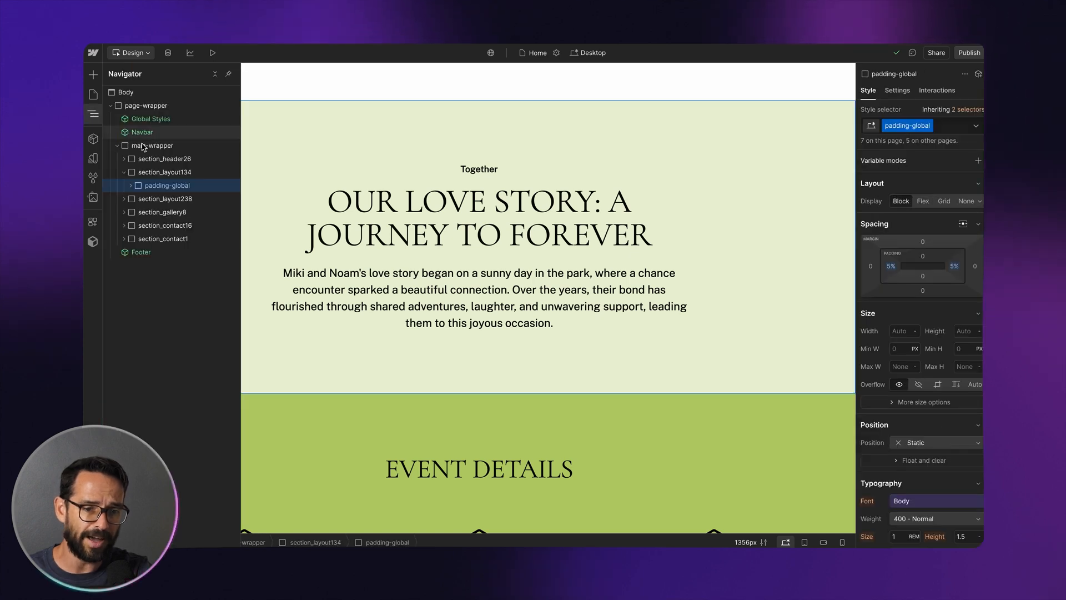
left_click(161, 174)
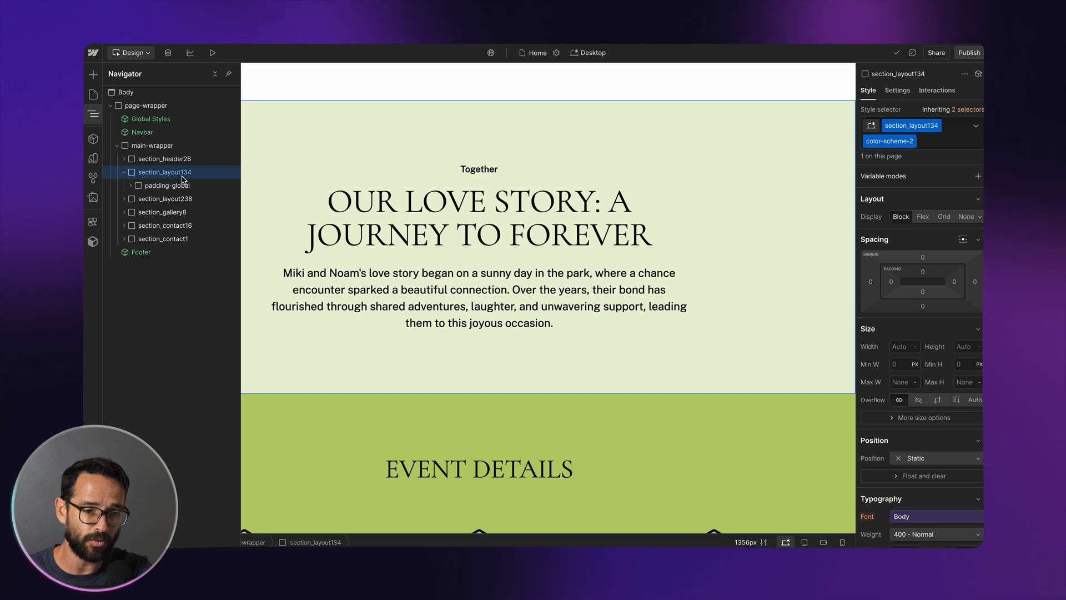
left_click(900, 93)
left_click(896, 112)
type("sotry")
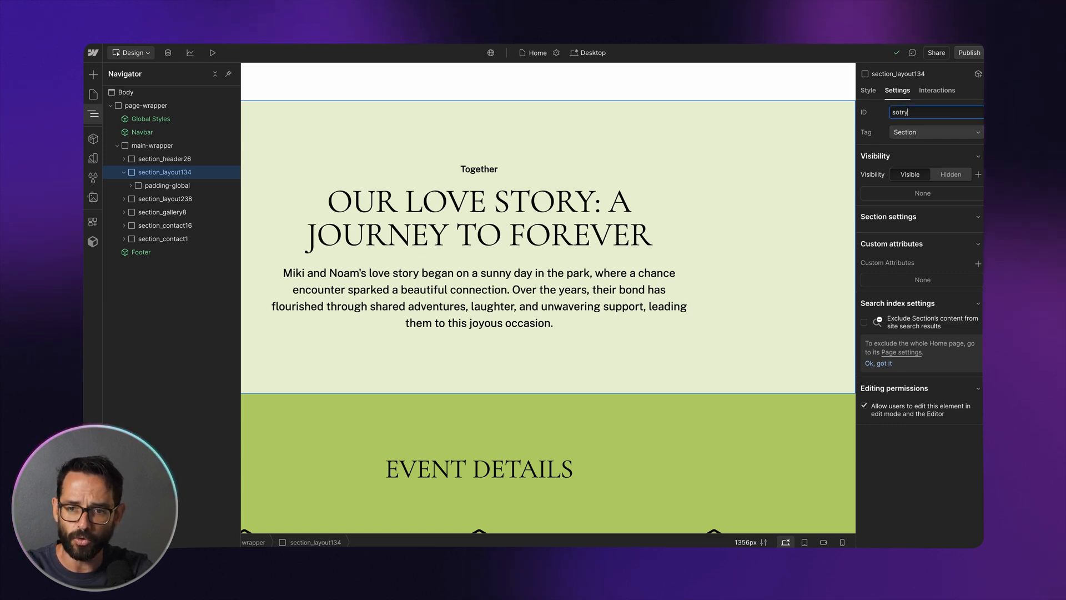
key("super+a")
type("s")
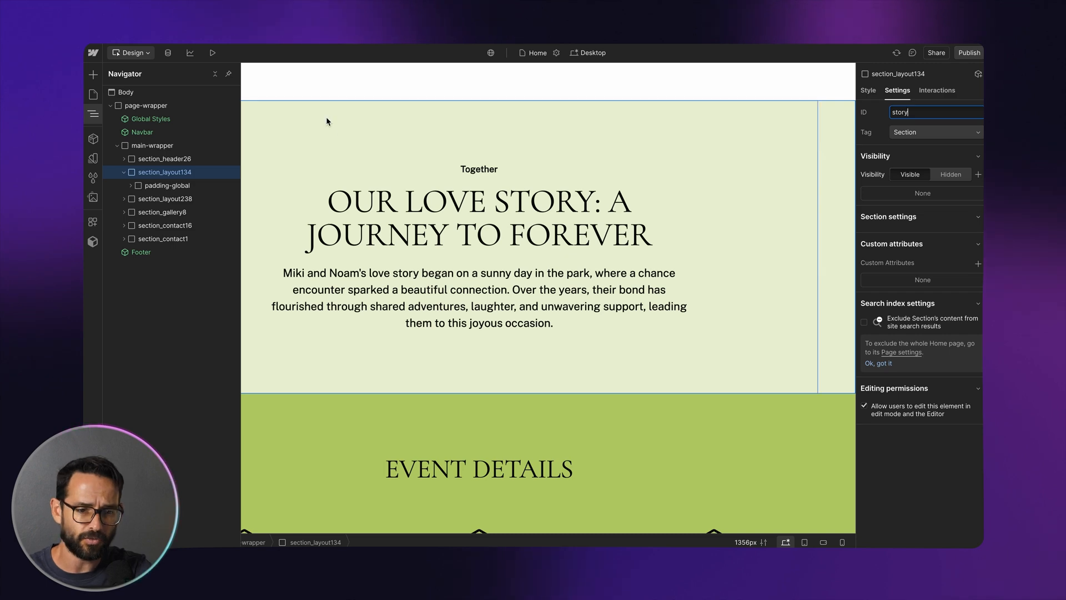
Give the Event Details section (section_layout238) the ID "details"
scroll(288, 117, "down", 4)
left_click(300, 208)
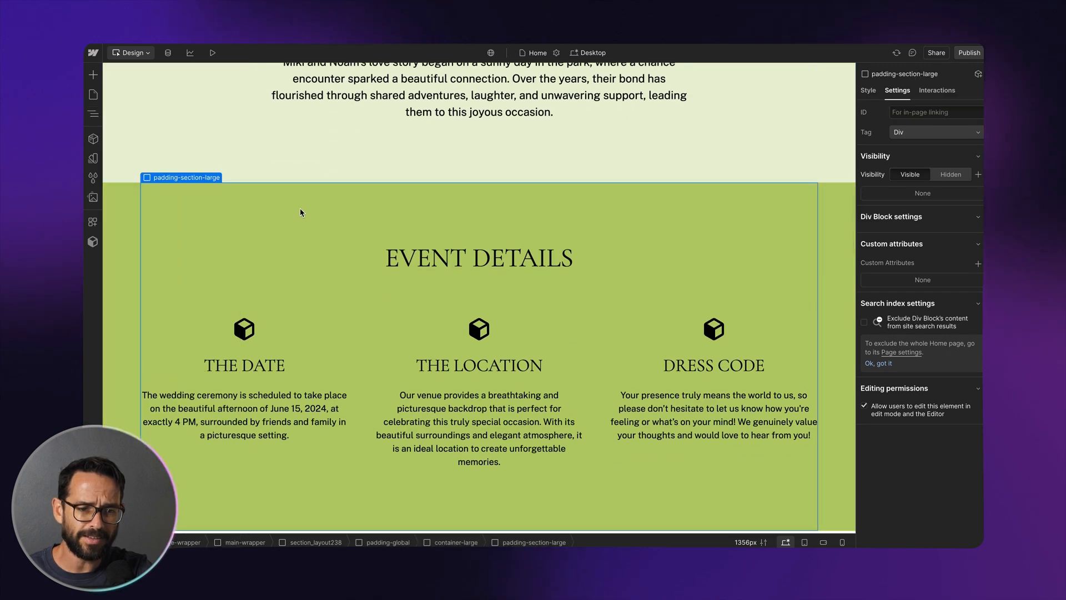
left_click(93, 114)
left_click(144, 202)
left_click(920, 111)
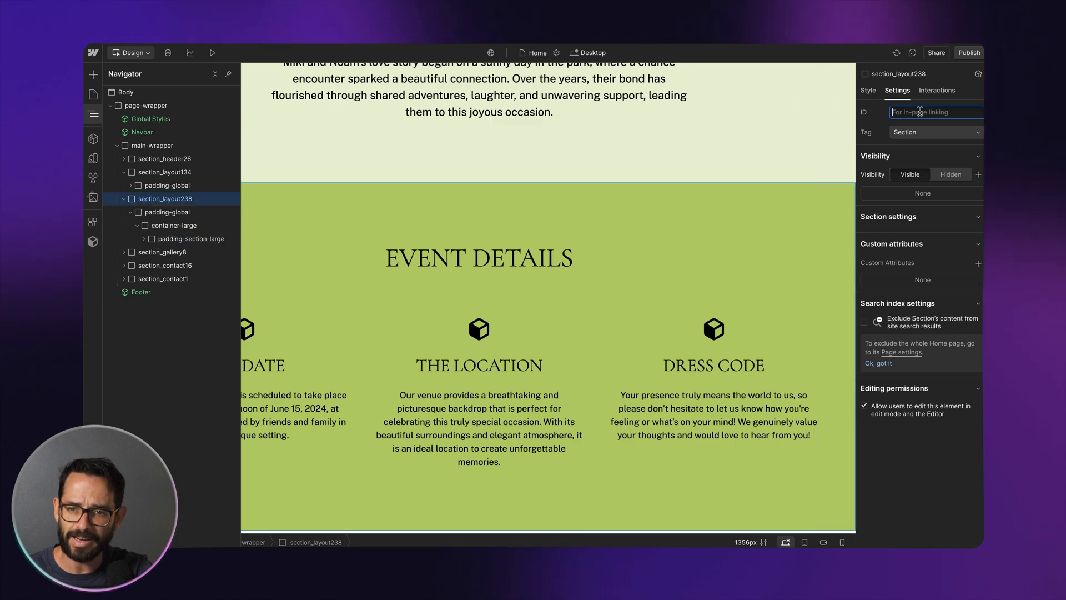
type("details")
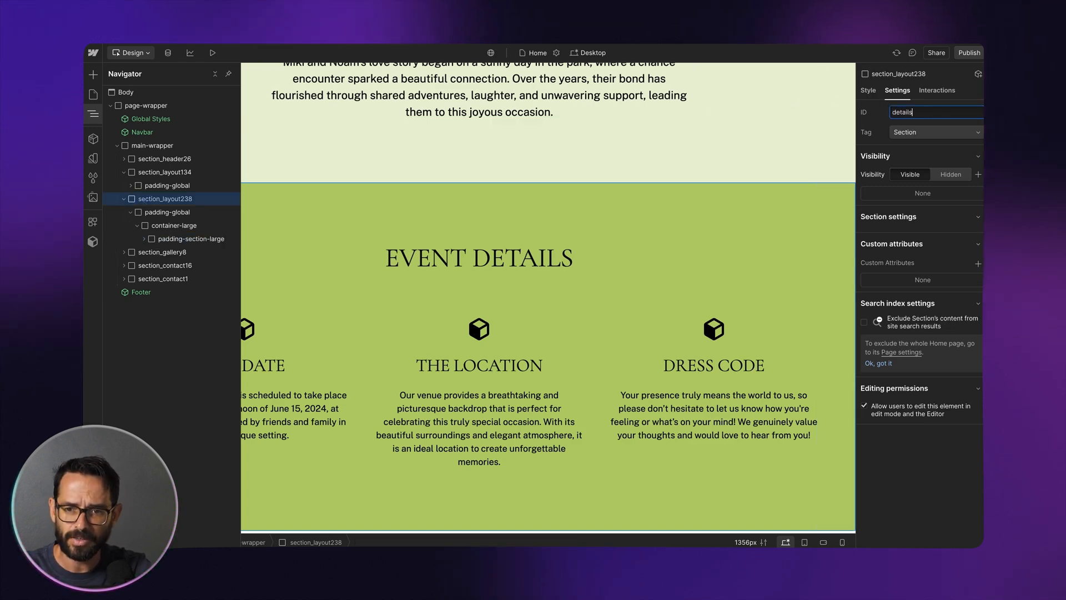
Give the contact section with the travel directions and map (section_contact16) the ID "location"
scroll(476, 170, "down", 10)
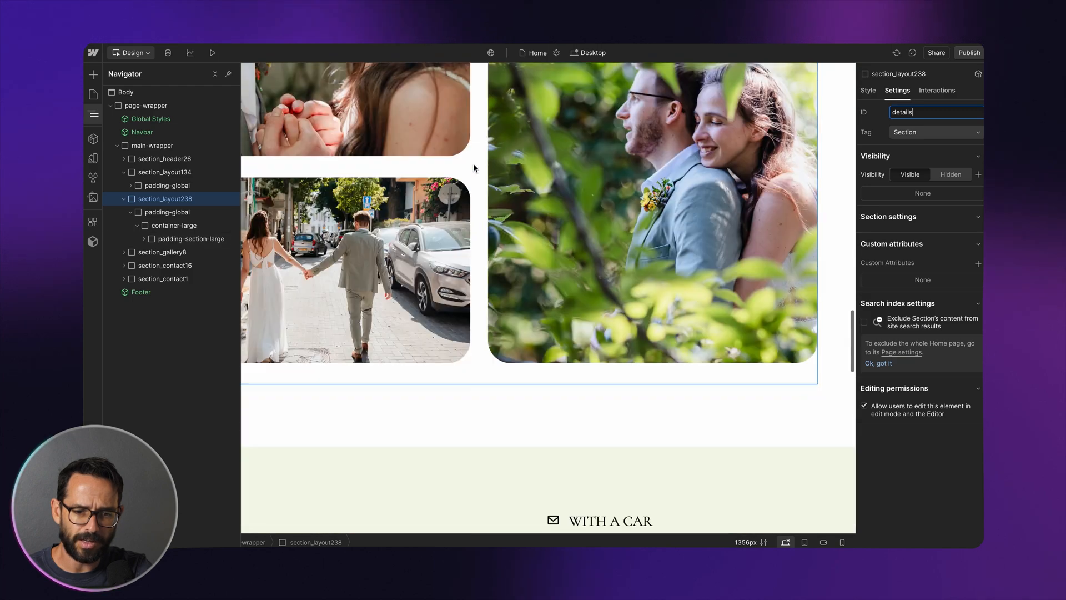
scroll(473, 167, "down", 6)
scroll(821, 160, "up", 1)
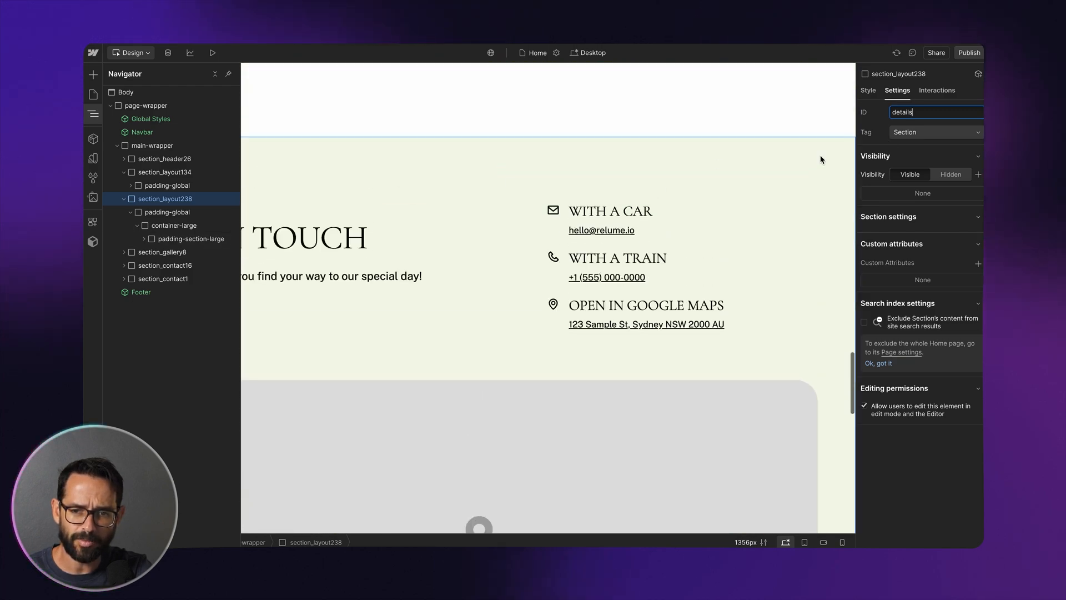
left_click(821, 160)
left_click(93, 113)
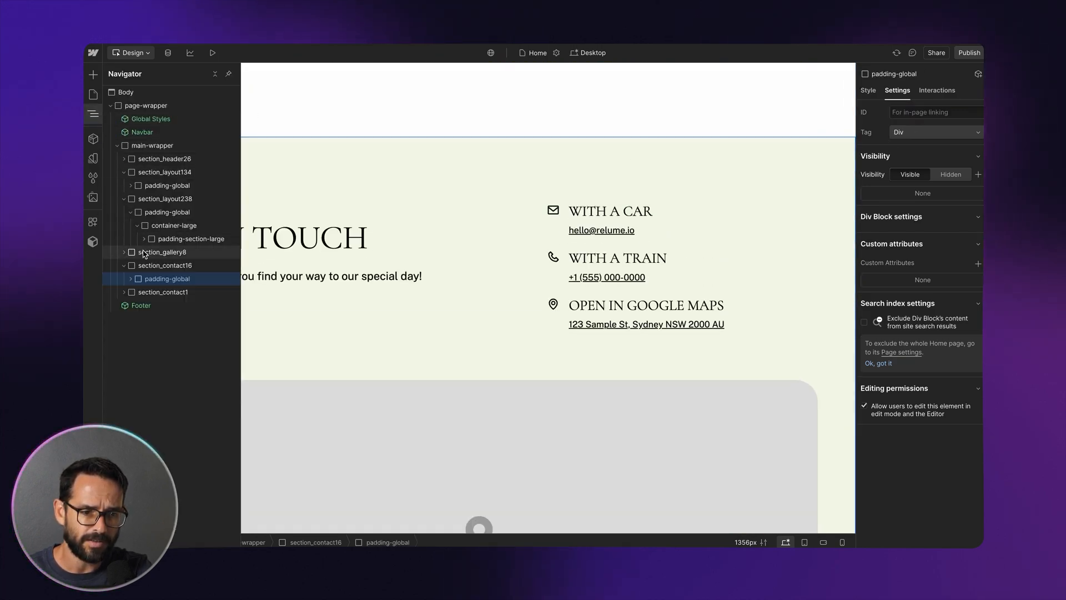
left_click(162, 266)
left_click(908, 112)
type("location")
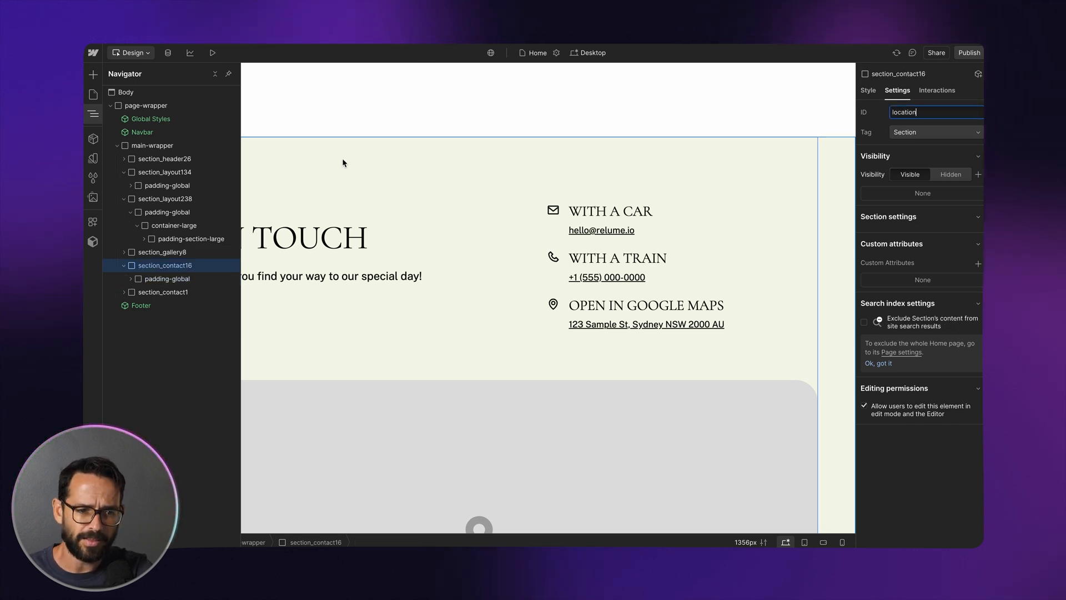
Give the RSVP form section (section_contact1) the ID "rsvp"
left_click(166, 279)
left_click(199, 293)
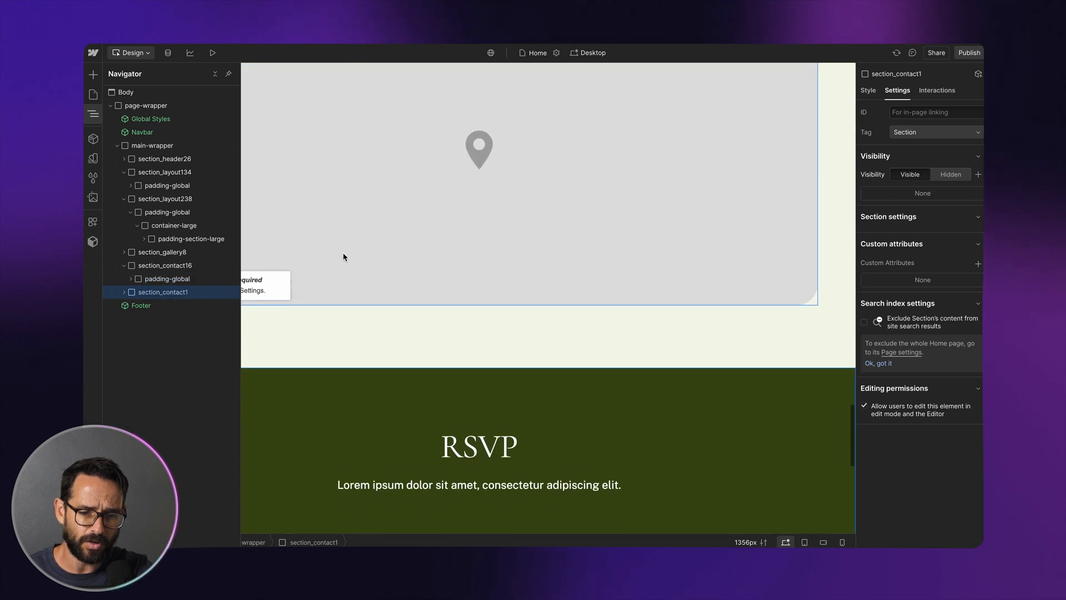
left_click(921, 112)
type("re")
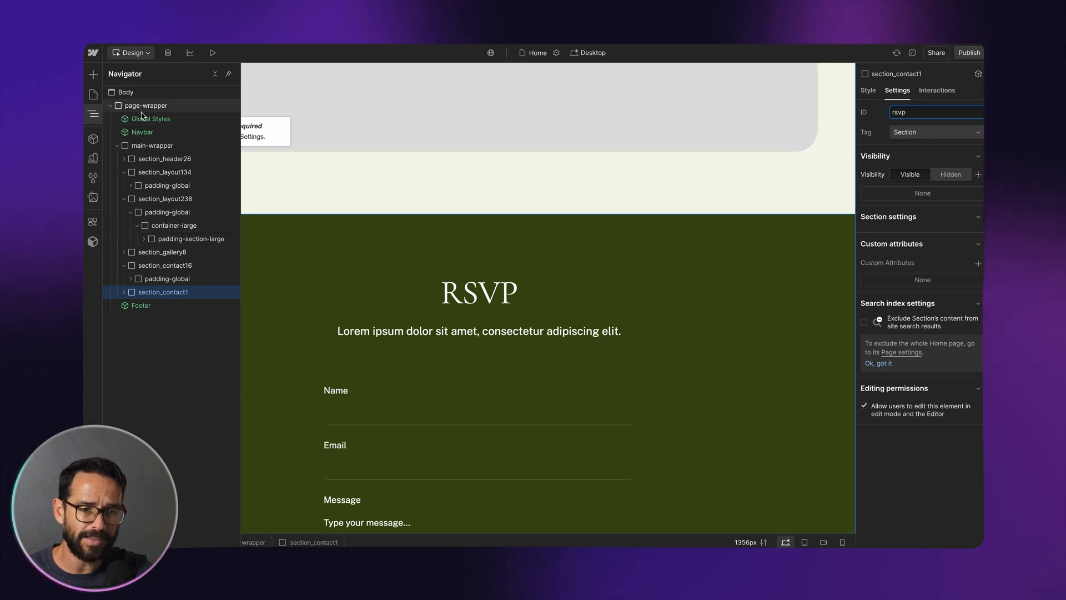
left_click(281, 190)
Open the Navbar component for editing and link its Story nav link to the "story" page section
scroll(281, 190, "up", 20)
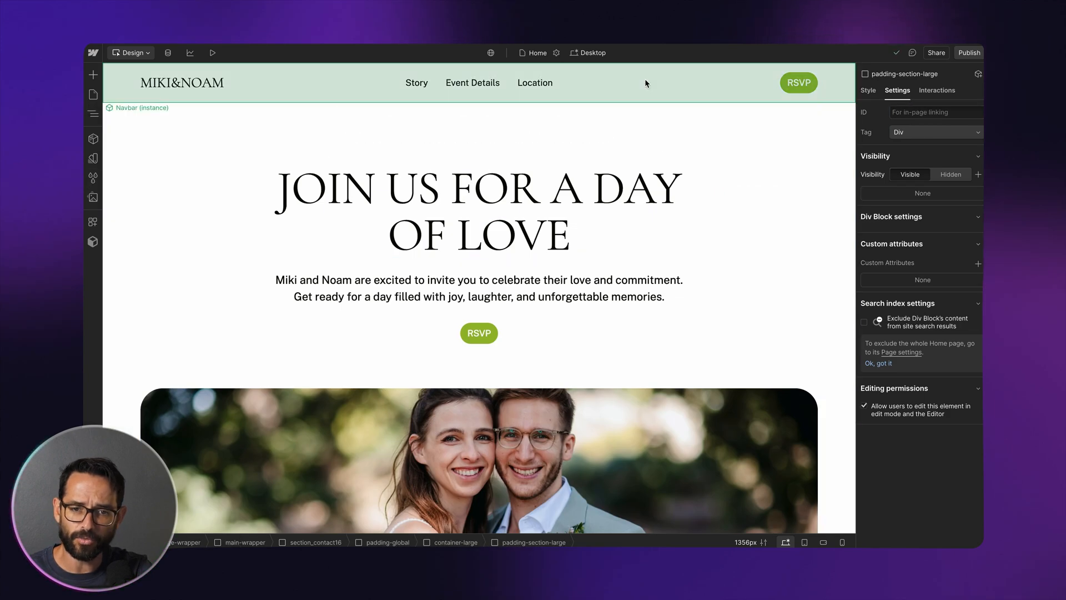
double_click(645, 80)
left_click(401, 81)
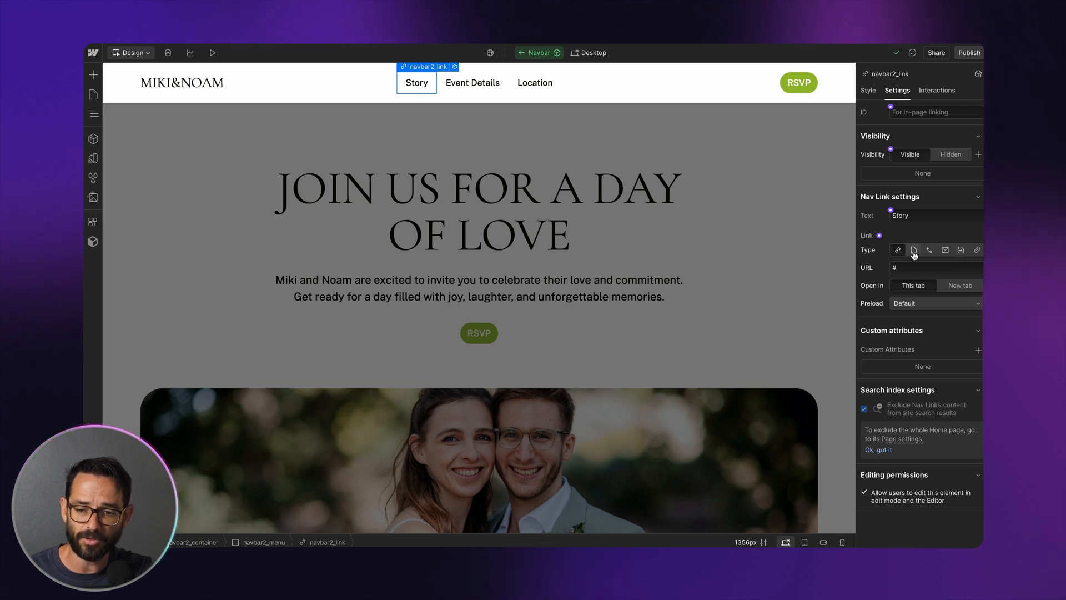
left_click(962, 252)
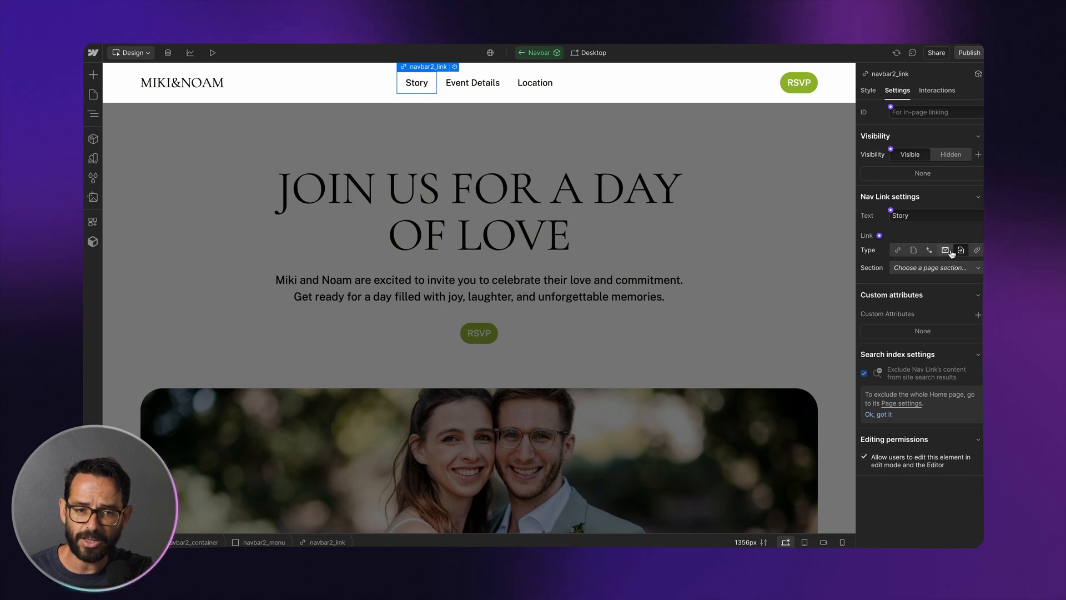
left_click(908, 269)
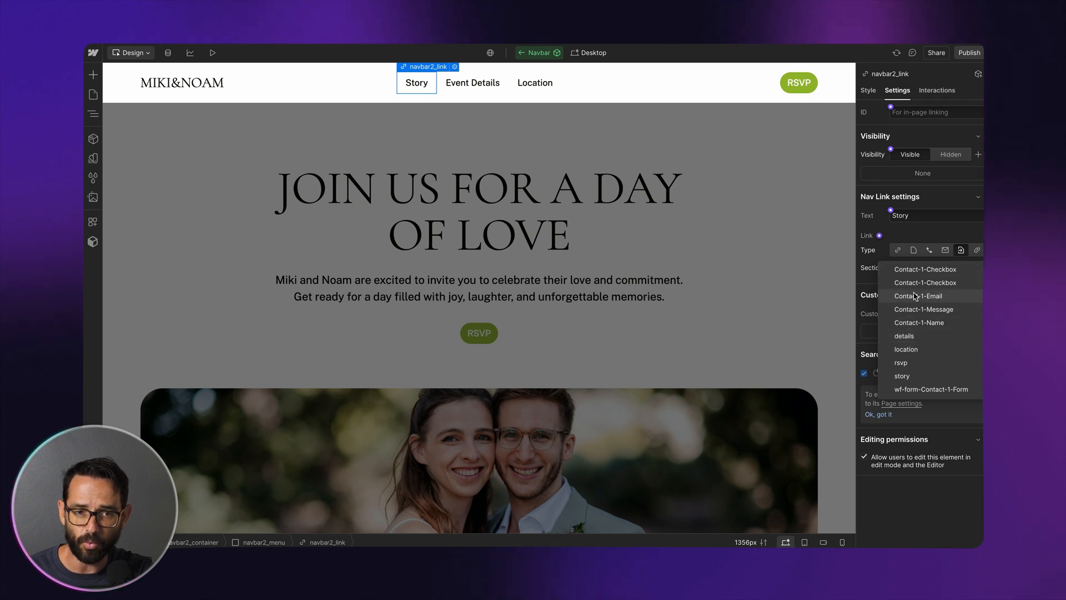
left_click(903, 376)
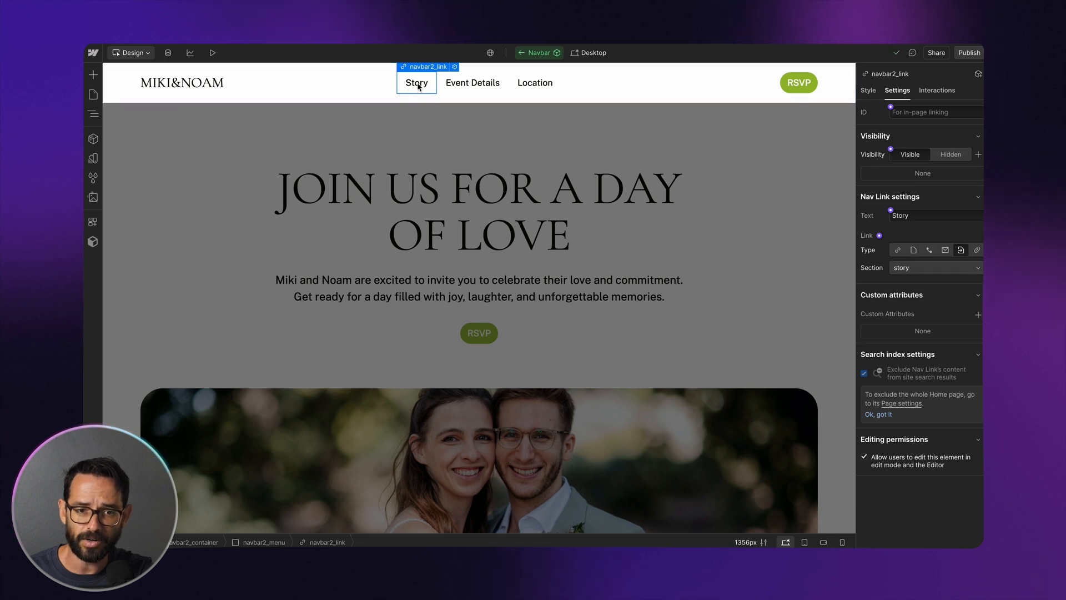
Link the navbar's Event Details nav link to the "details" page section
left_click(453, 87)
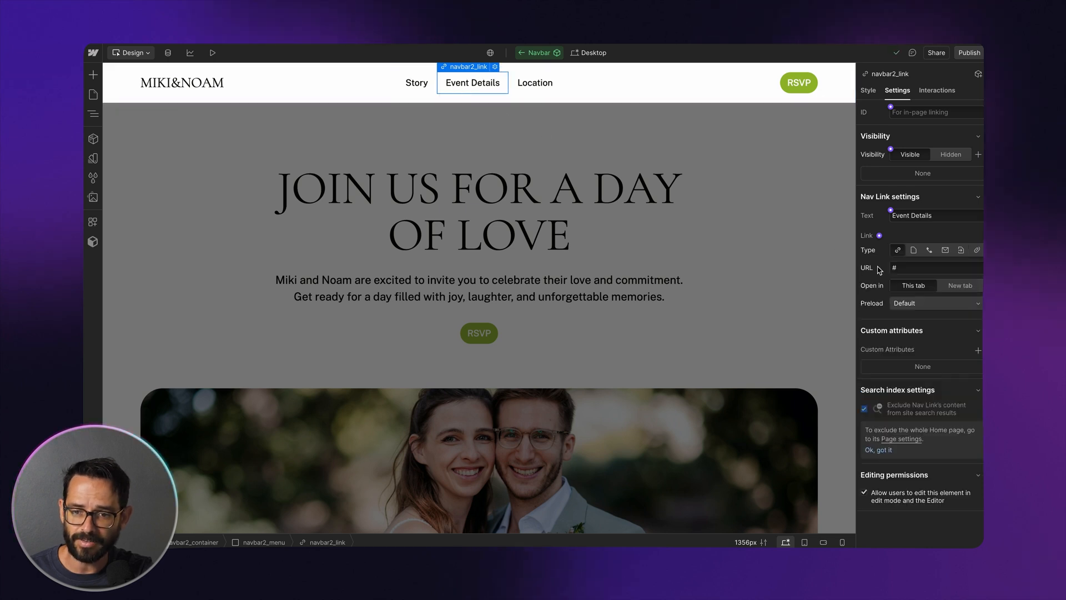
left_click(960, 250)
left_click(936, 267)
left_click(909, 337)
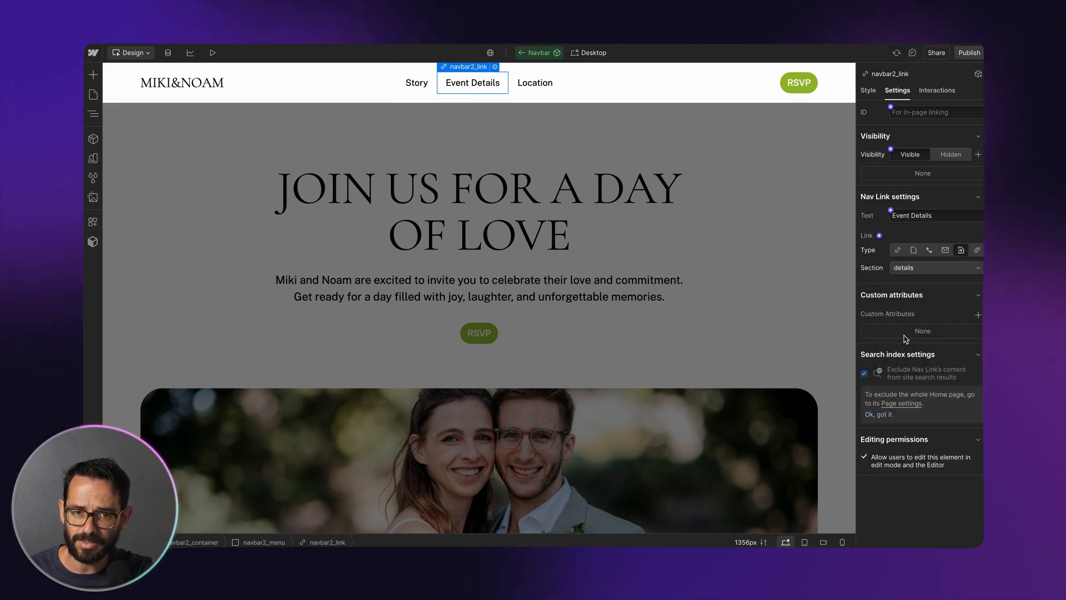
Link the navbar's Location nav link to the "location" page section
left_click(536, 87)
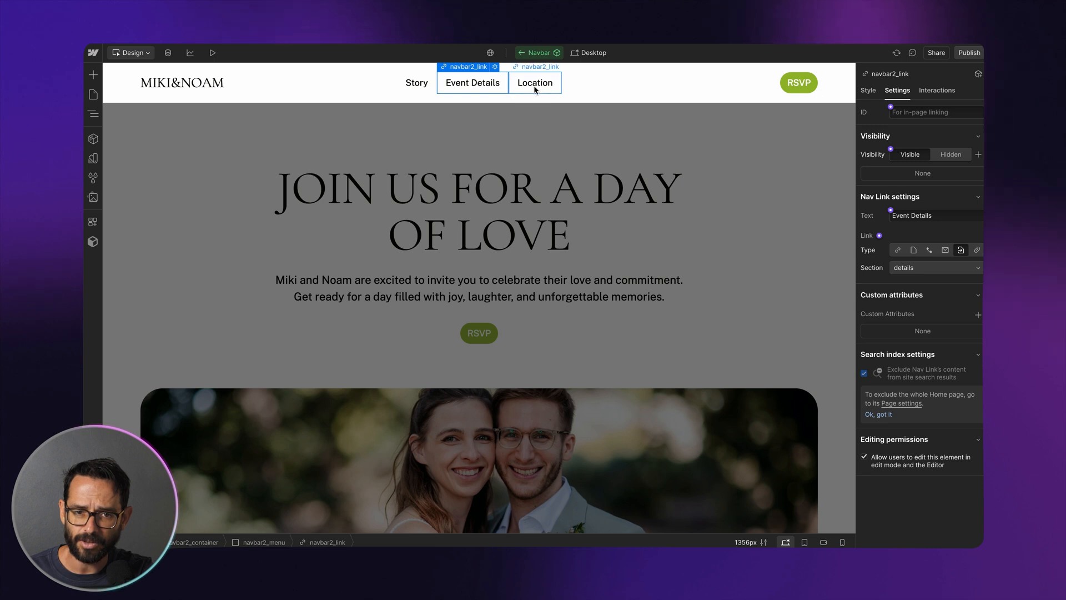
left_click(961, 251)
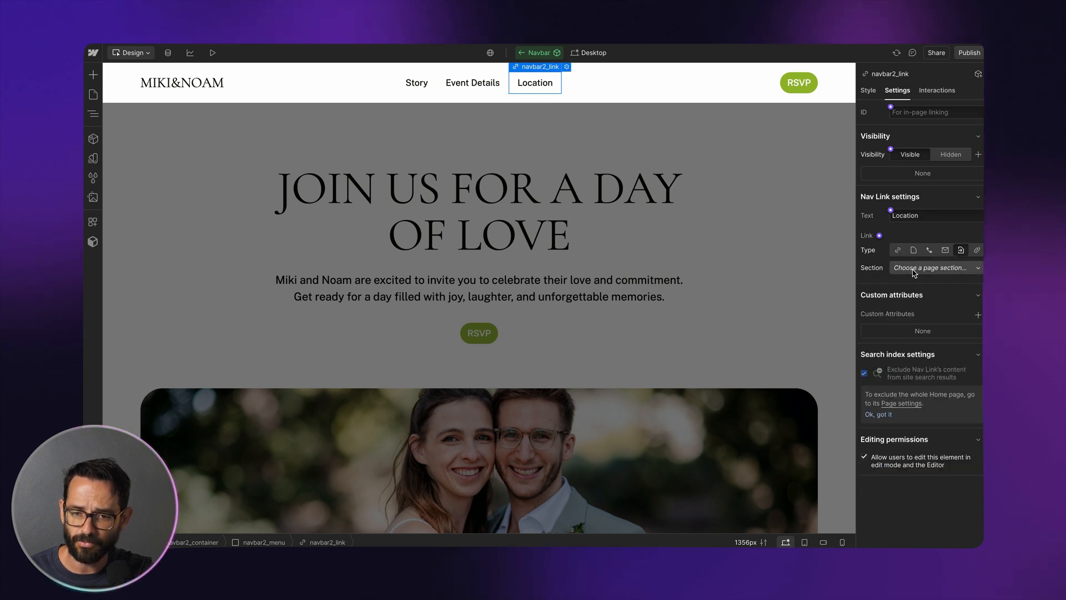
left_click(913, 269)
left_click(908, 350)
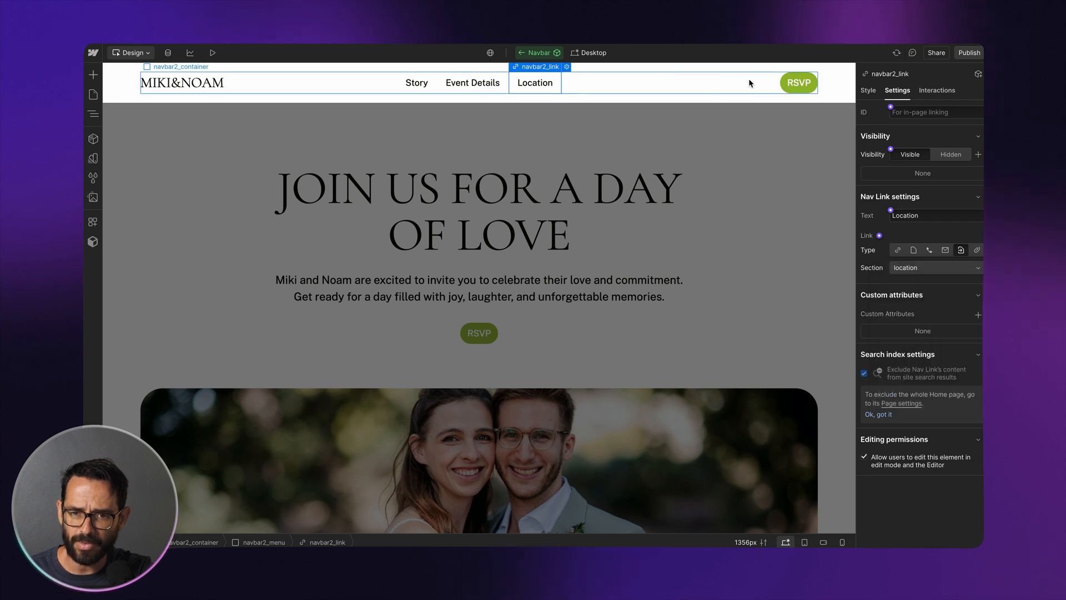
Link the navbar's RSVP button to the "rsvp" page section and leave the Navbar component
left_click(798, 83)
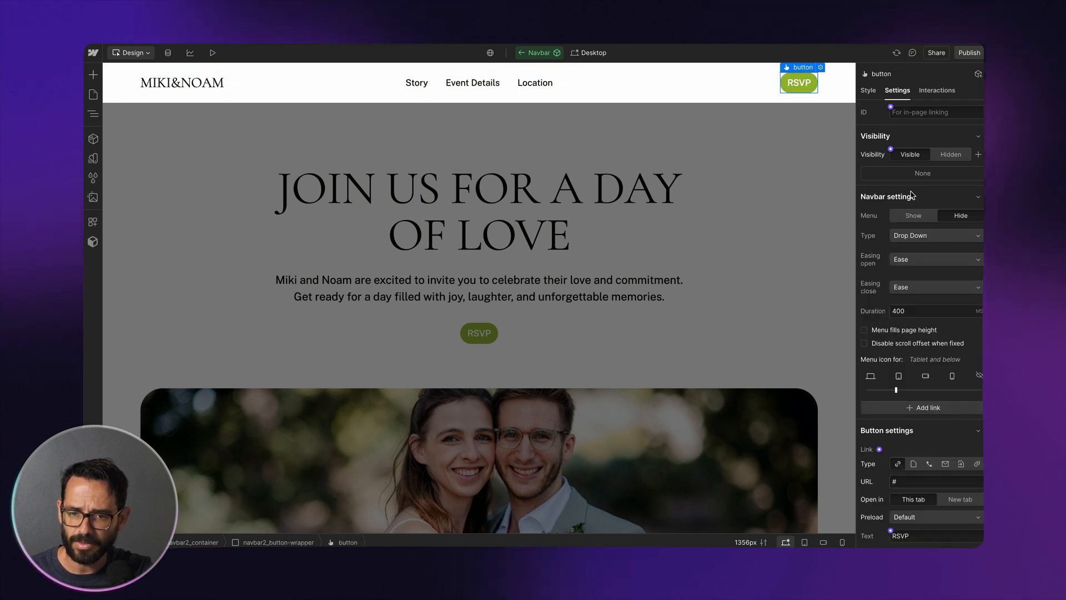
scroll(878, 250, "down", 5)
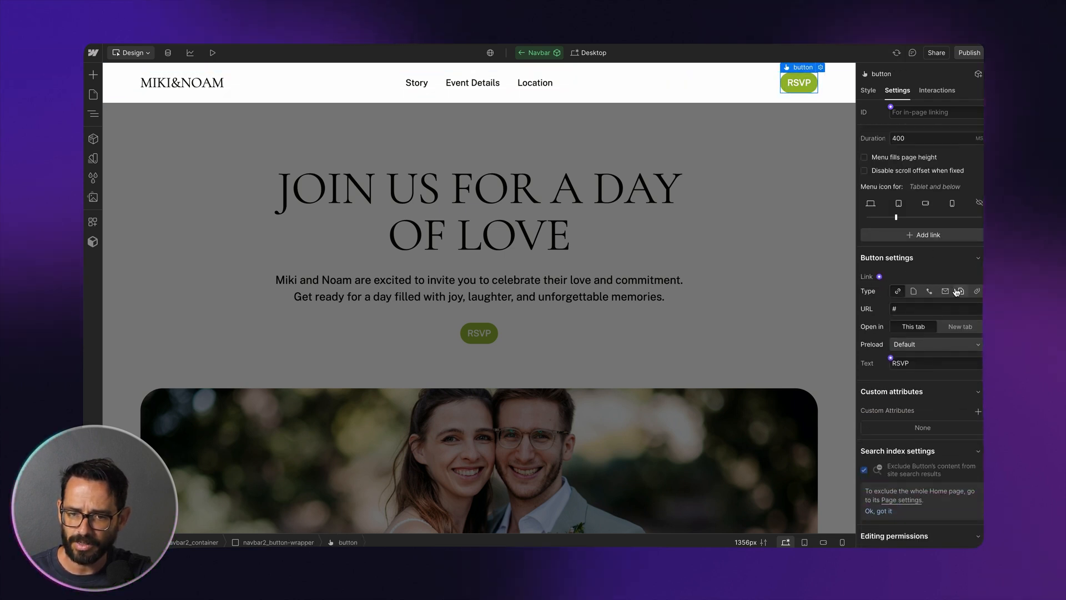
left_click(960, 291)
left_click(936, 324)
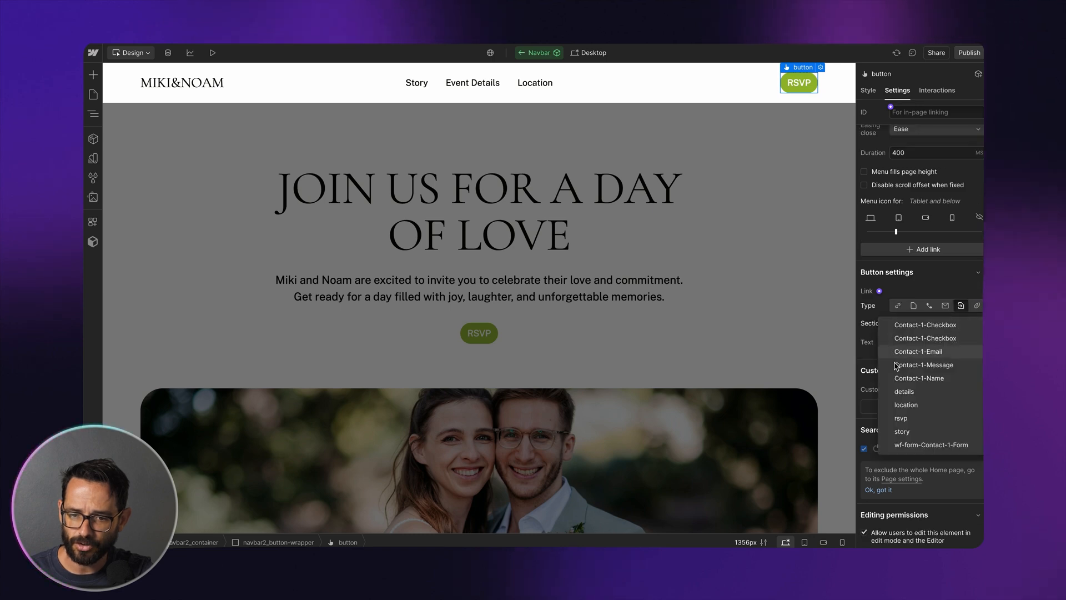
left_click(901, 418)
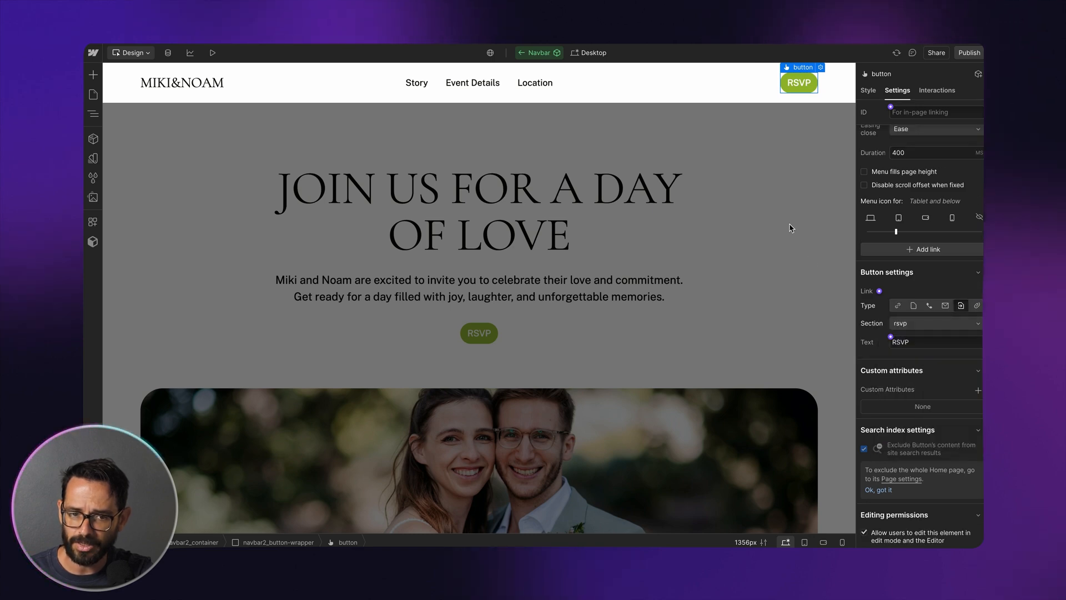
left_click(766, 195)
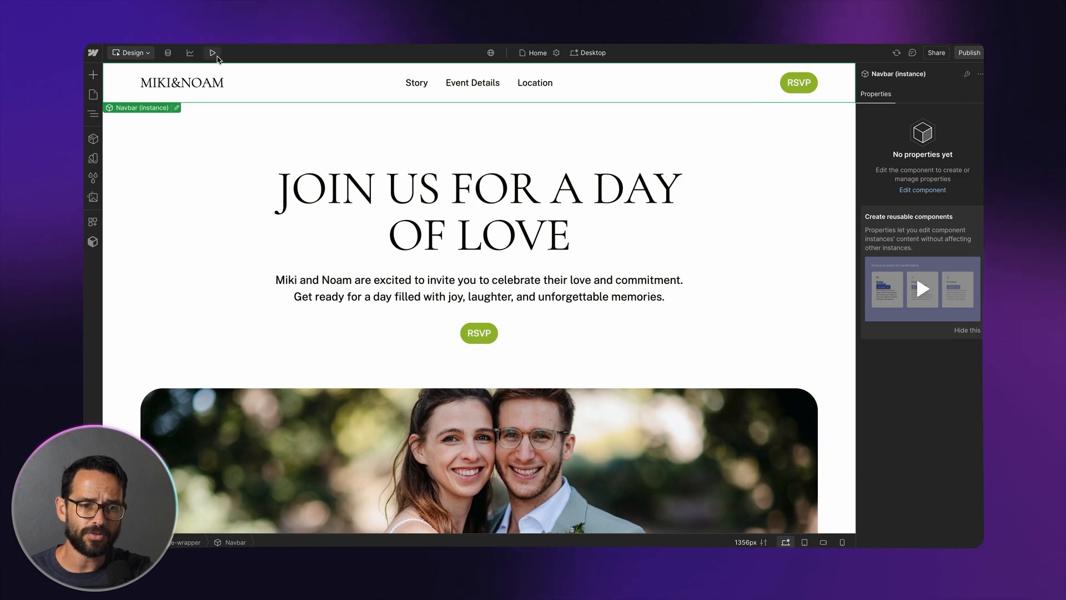
Preview the Home page, test the navbar's Story, Event Details, Location and RSVP links, and return to the design view
left_click(213, 53)
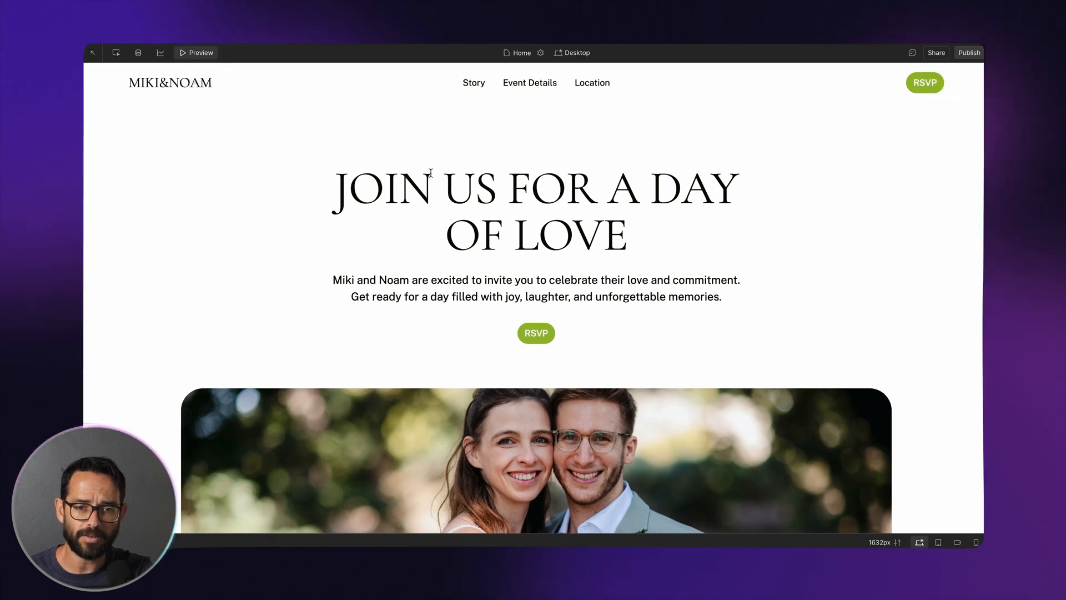
left_click(472, 87)
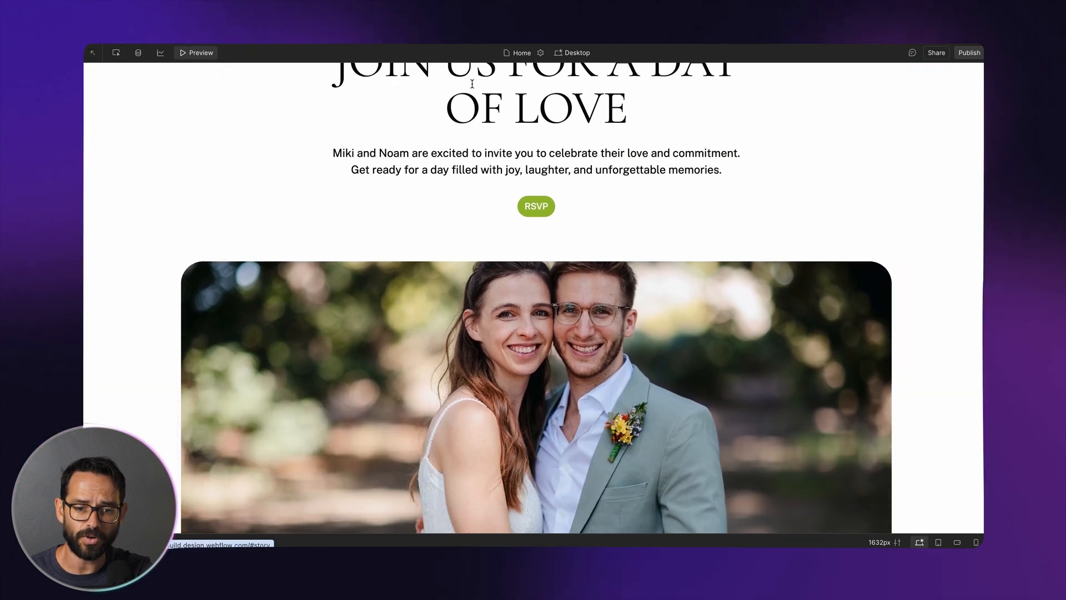
scroll(456, 115, "up", 10)
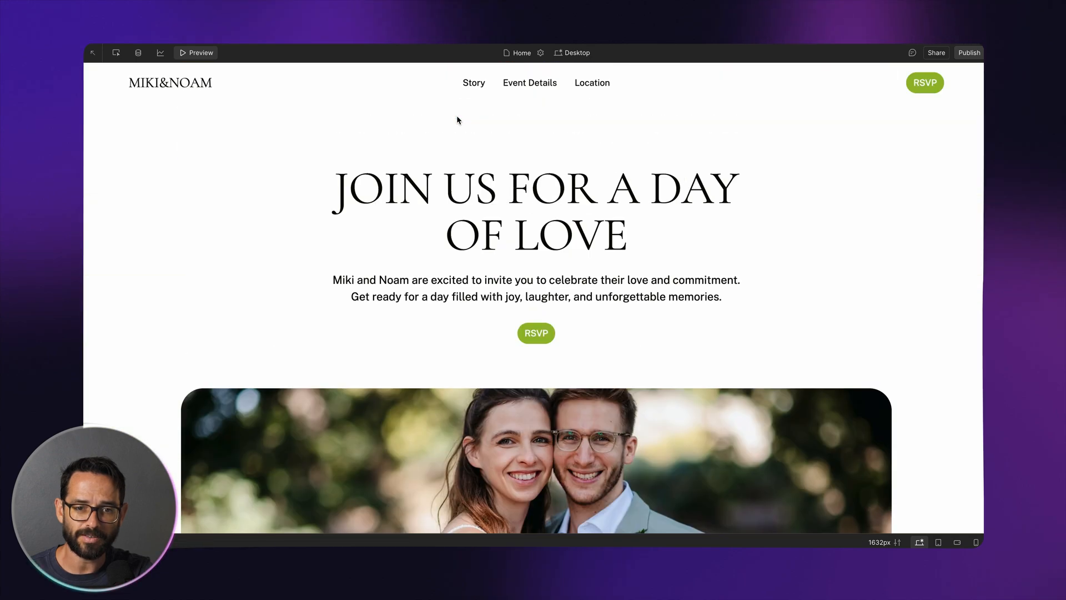
left_click(519, 85)
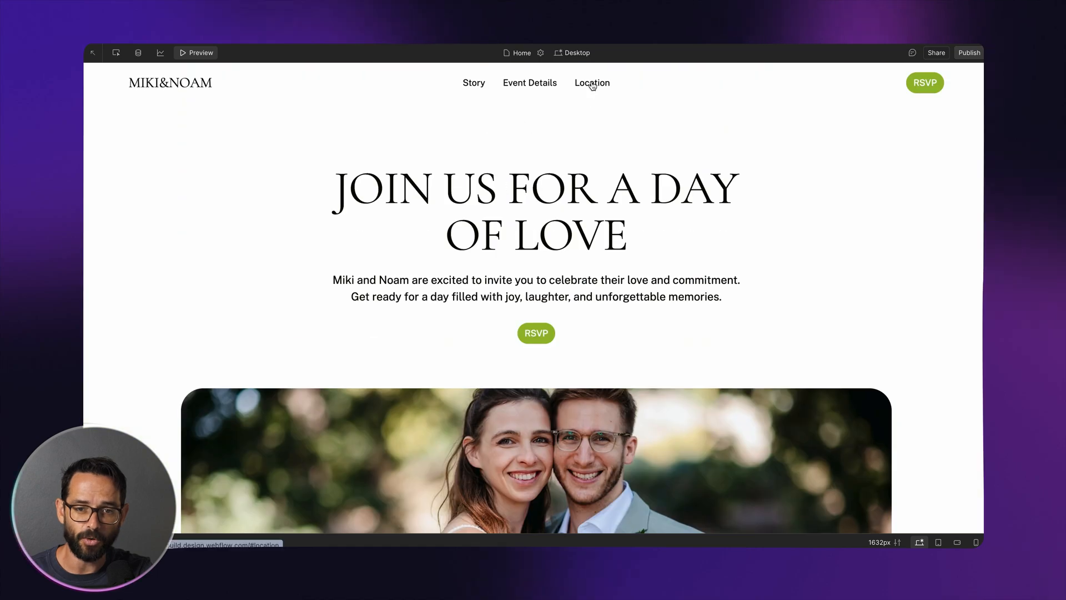
left_click(593, 83)
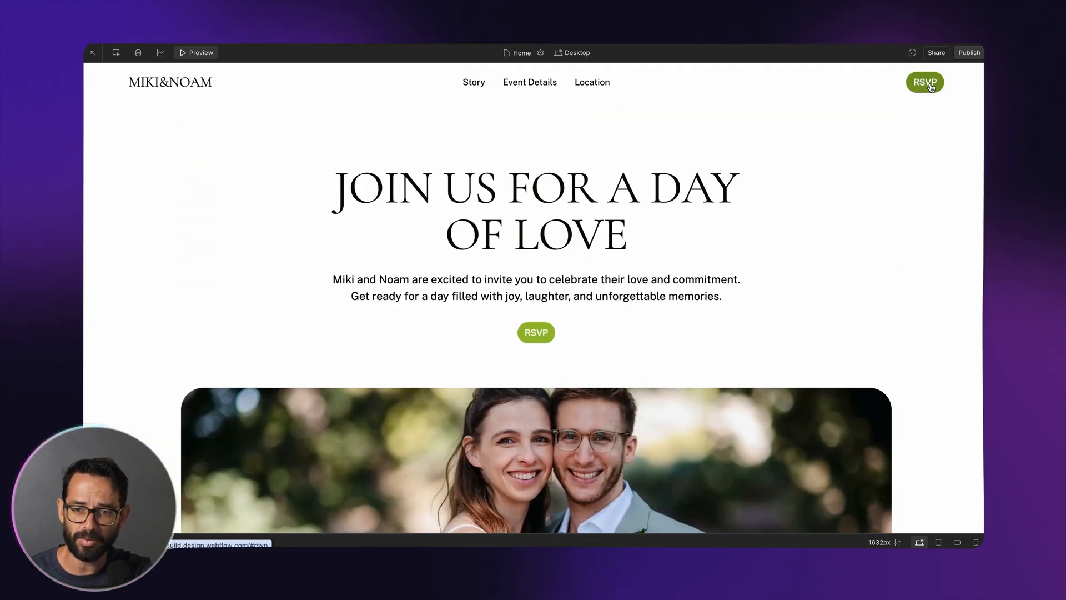
left_click(930, 86)
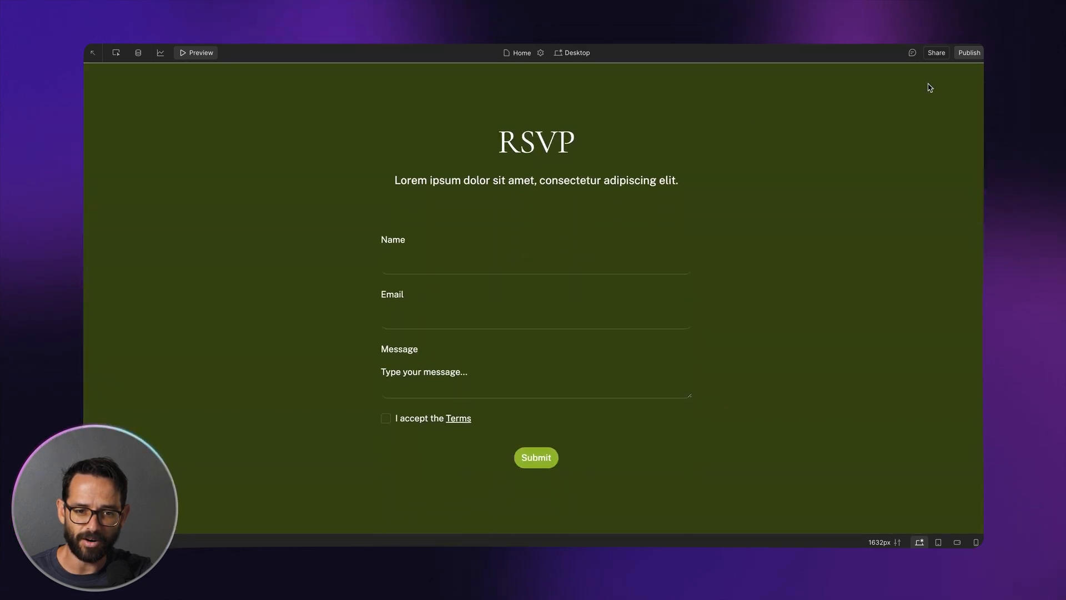
scroll(695, 137, "up", 20)
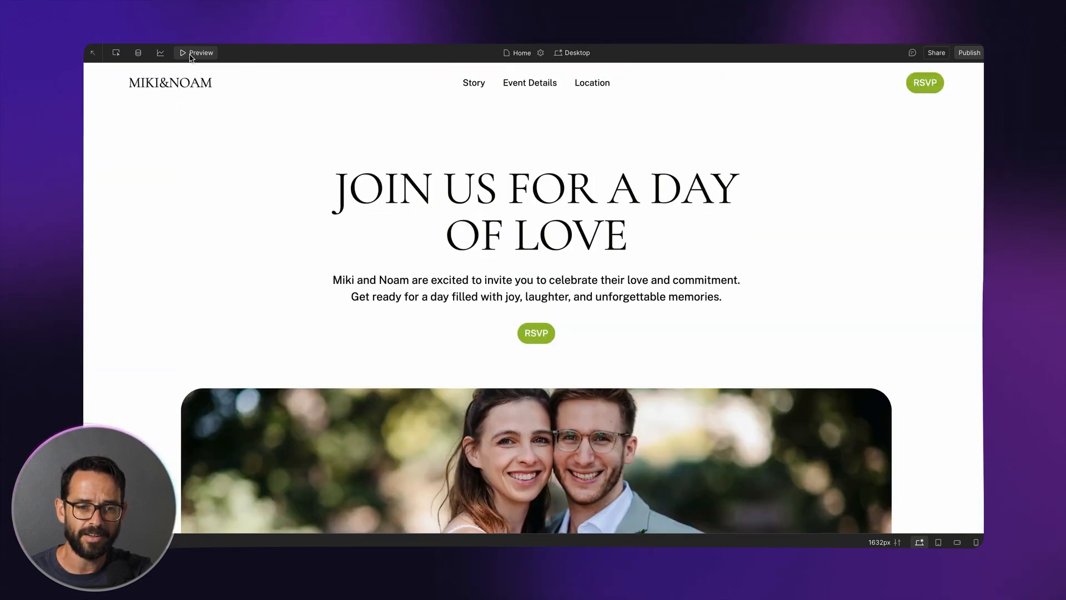
left_click(190, 54)
Link the hero section's RSVP button to the "rsvp" page section
left_click(464, 339)
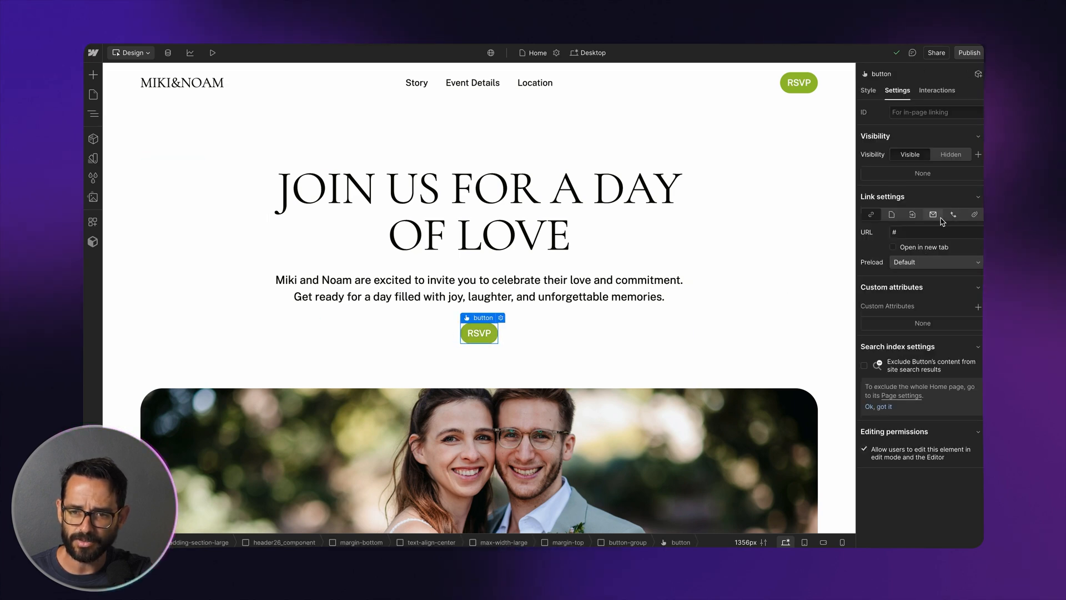
left_click(913, 215)
left_click(935, 231)
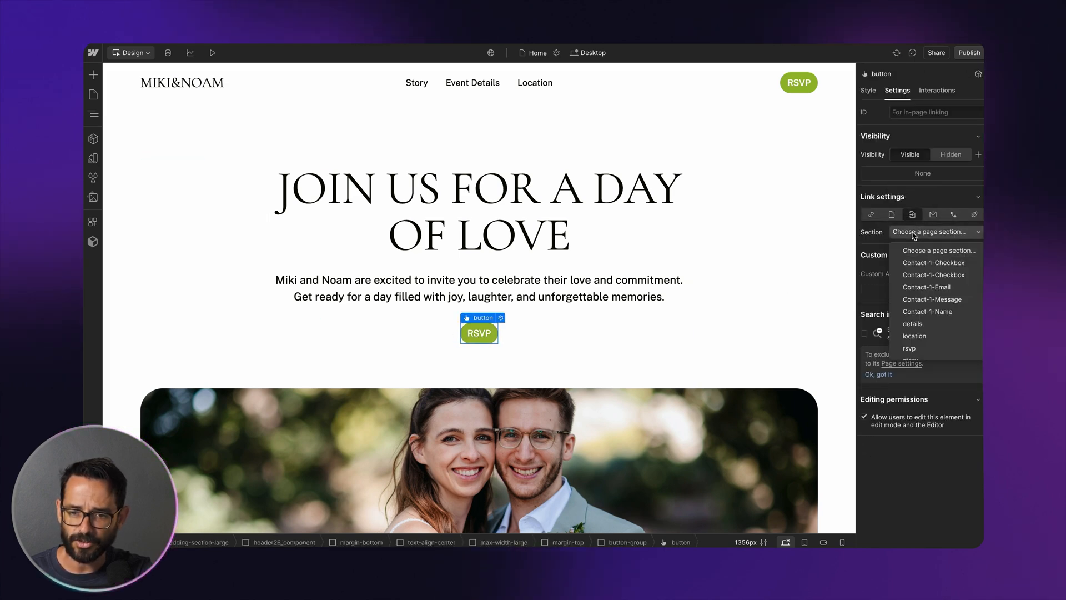
left_click(924, 350)
left_click(750, 192)
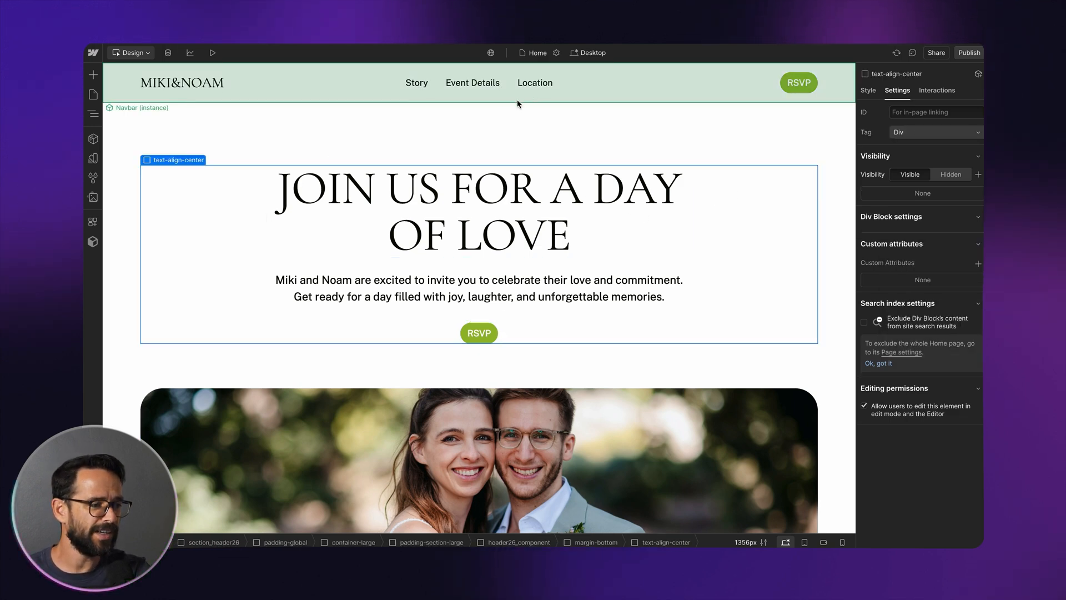
Switch to Iconfinder in a new browser tab and search for "date" icons, filtered to free ones in outline style
scroll(238, 133, "down", 12)
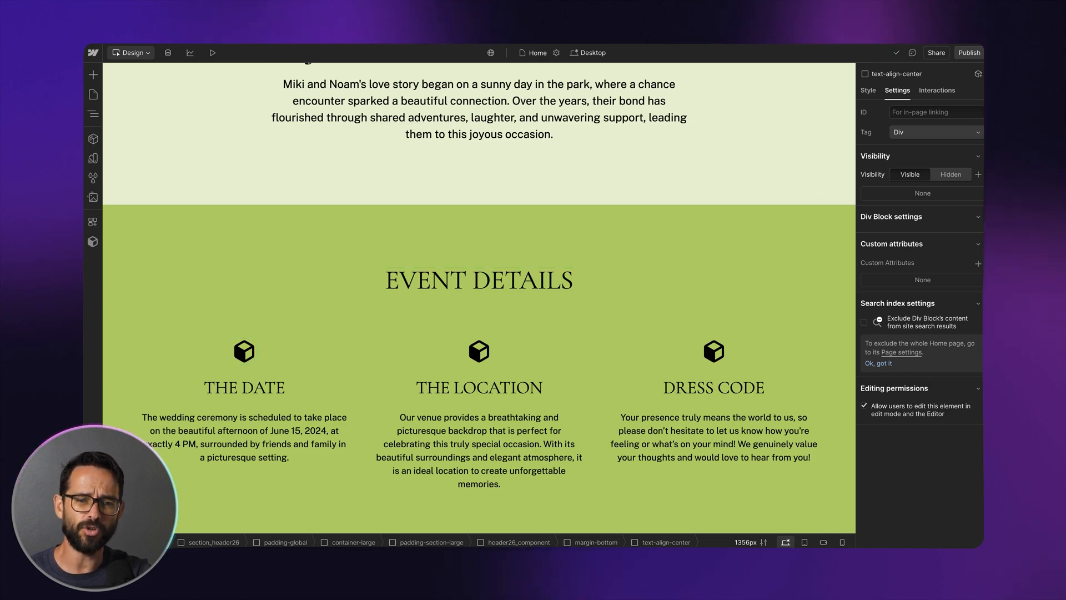
key("super+t")
type("icon")
key("Return")
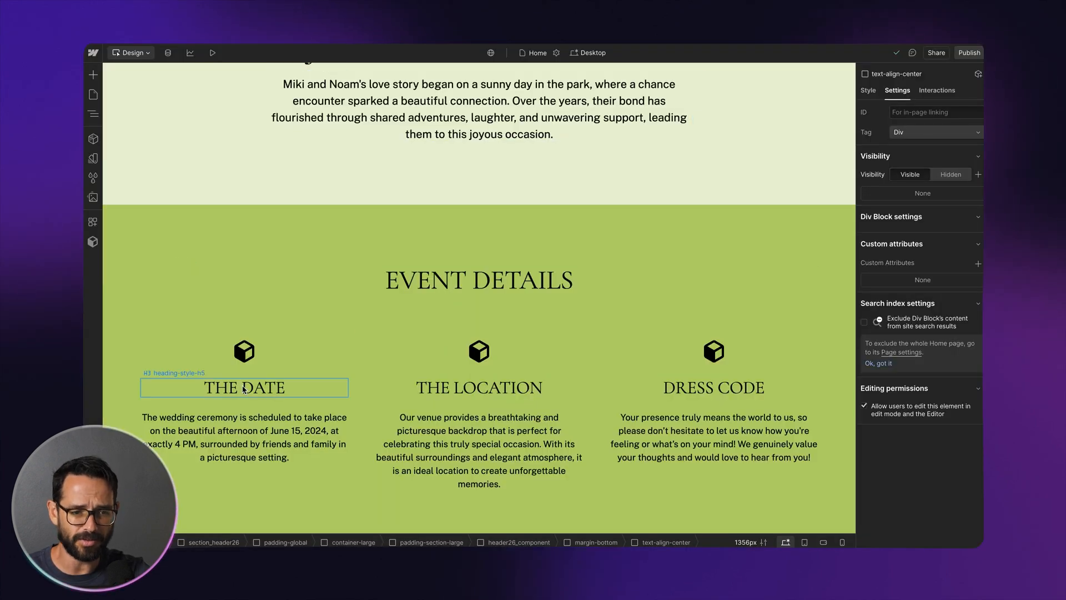
key("ctrl+v")
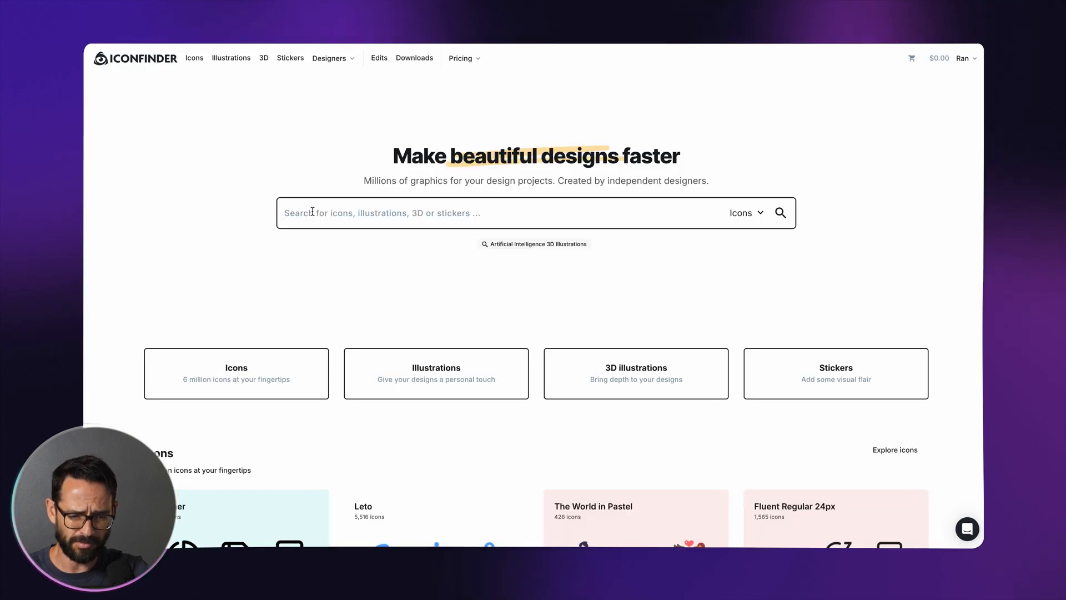
type("date")
key("Return")
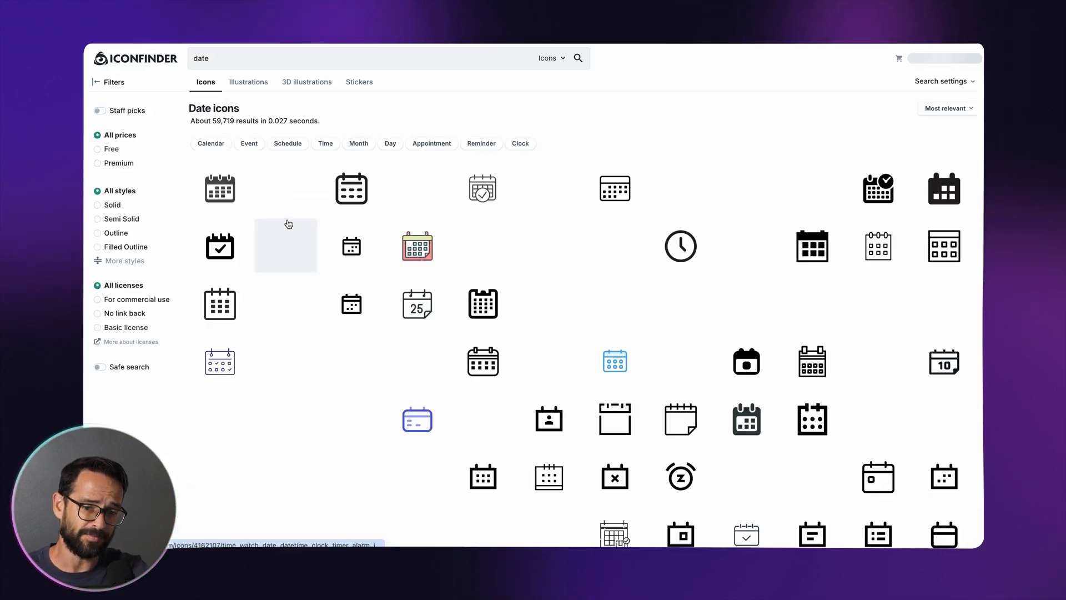
left_click(99, 150)
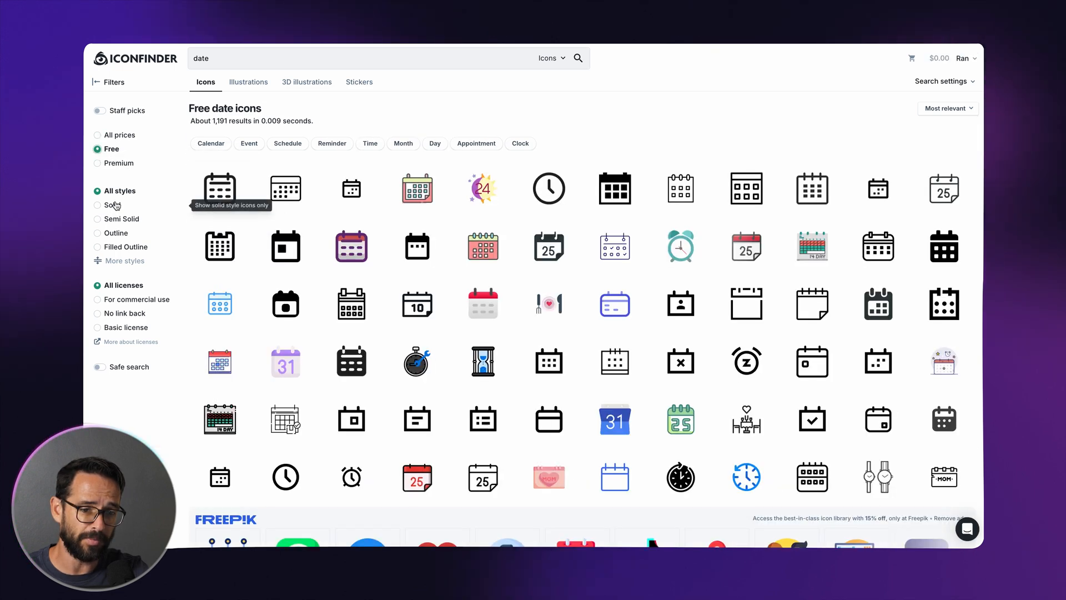
left_click(98, 234)
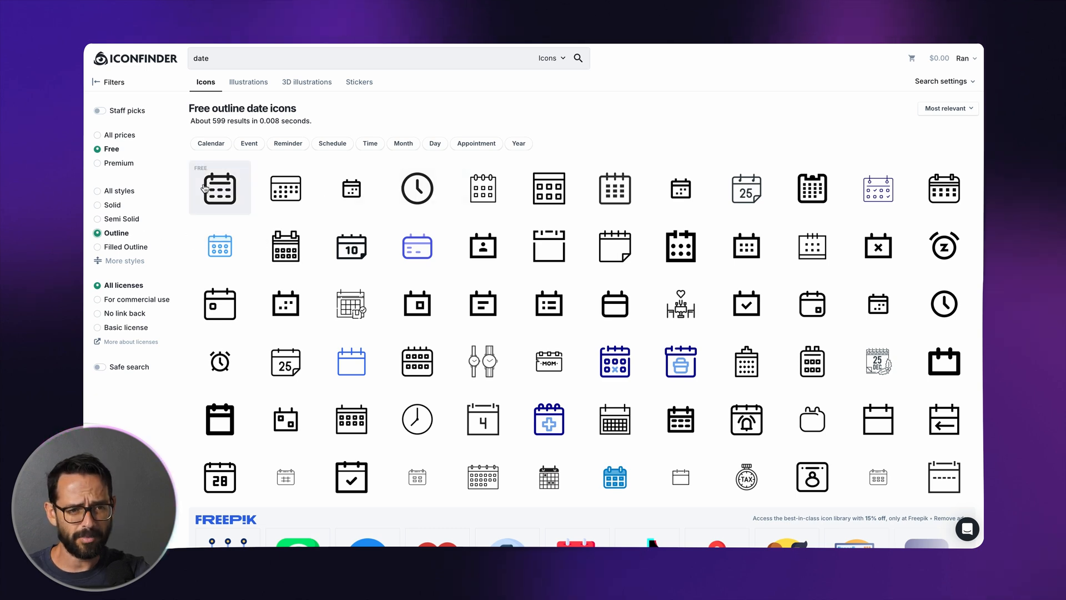
Download the first calendar icon in SVG format and save it to the Desktop as "date"
left_click(206, 187)
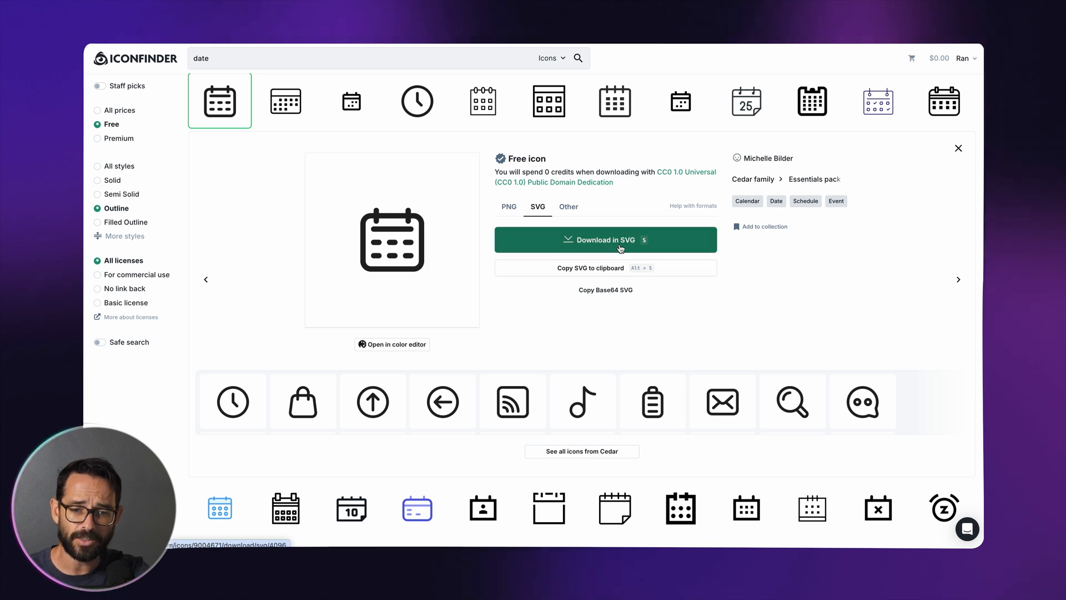
left_click(593, 242)
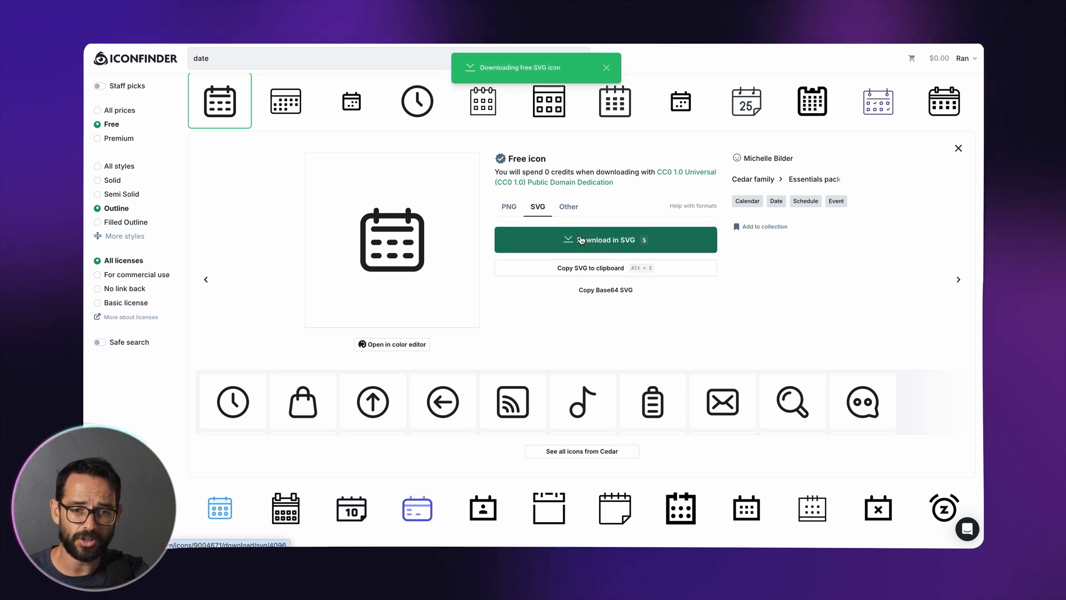
type("date")
key("Return")
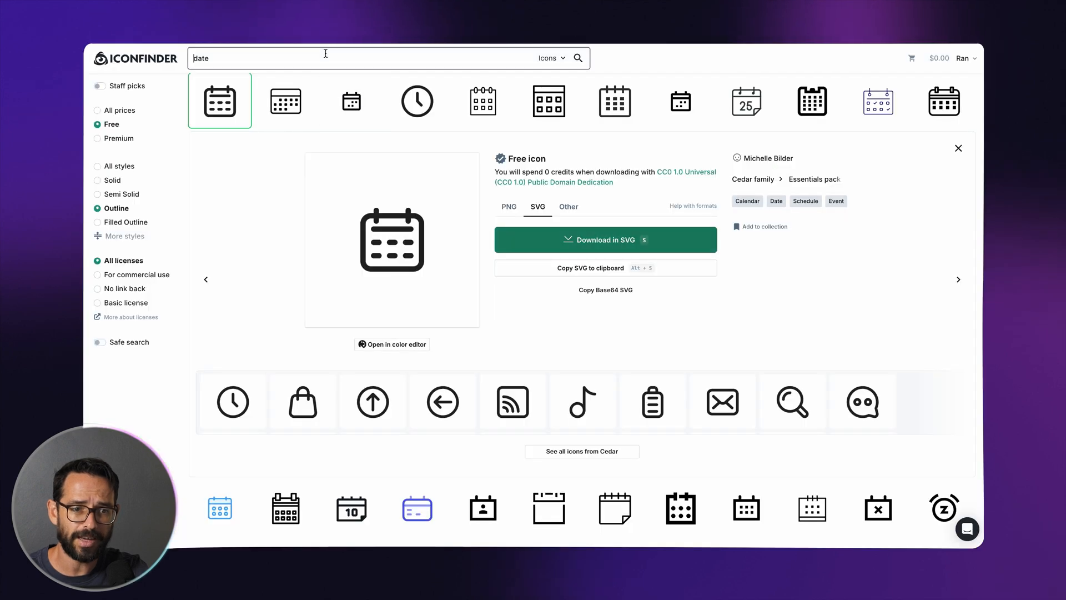
Search for "location" icons and download the pin-on-map icon in SVG format, saving it to the Desktop as "location"
left_click(325, 53)
type("loca")
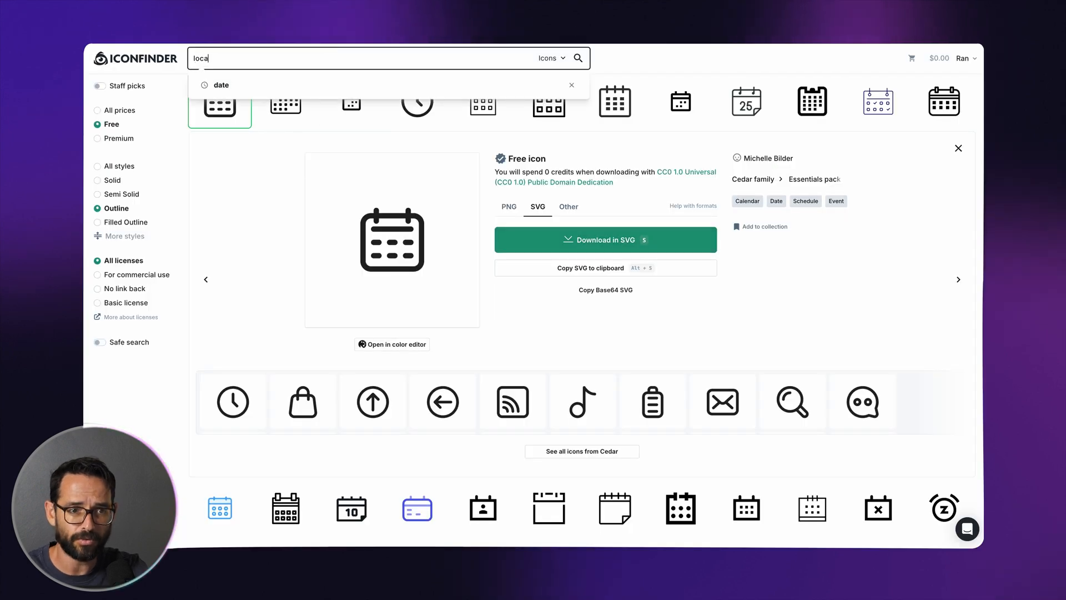
type("tio")
left_click(304, 79)
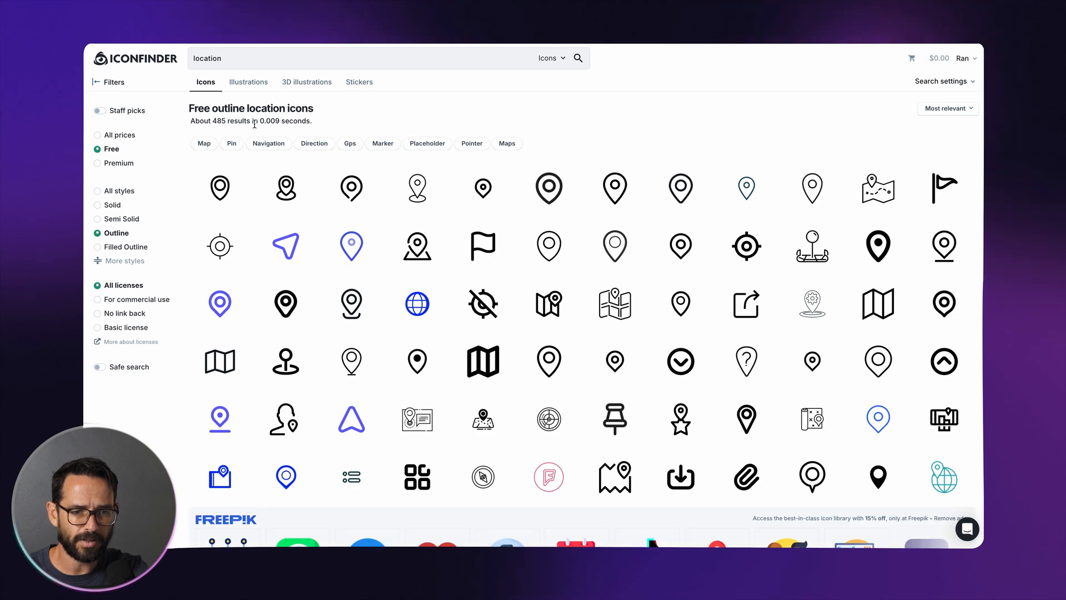
left_click(421, 244)
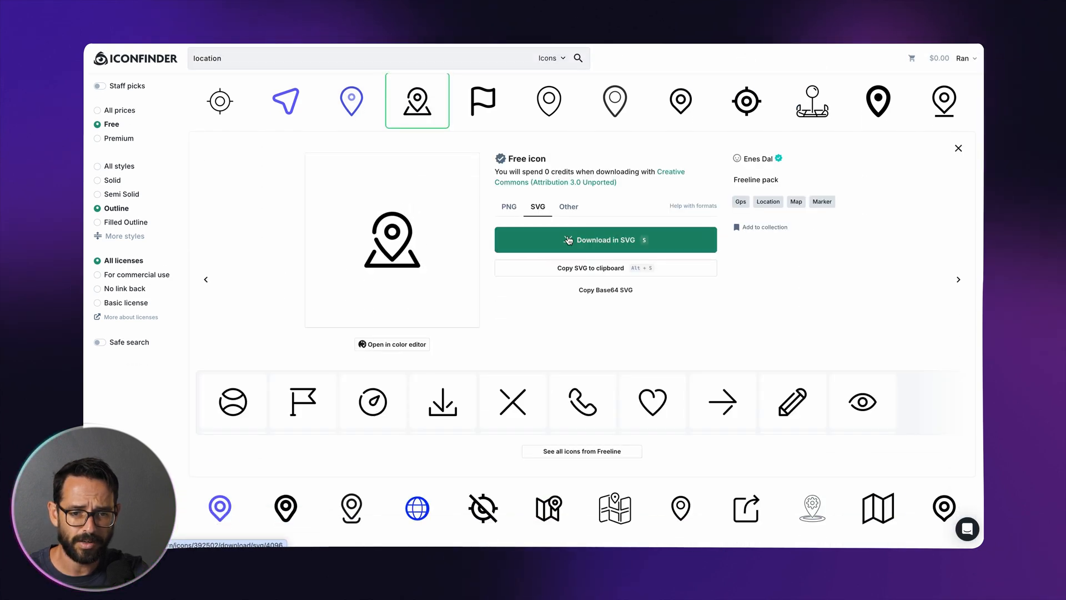
left_click(609, 241)
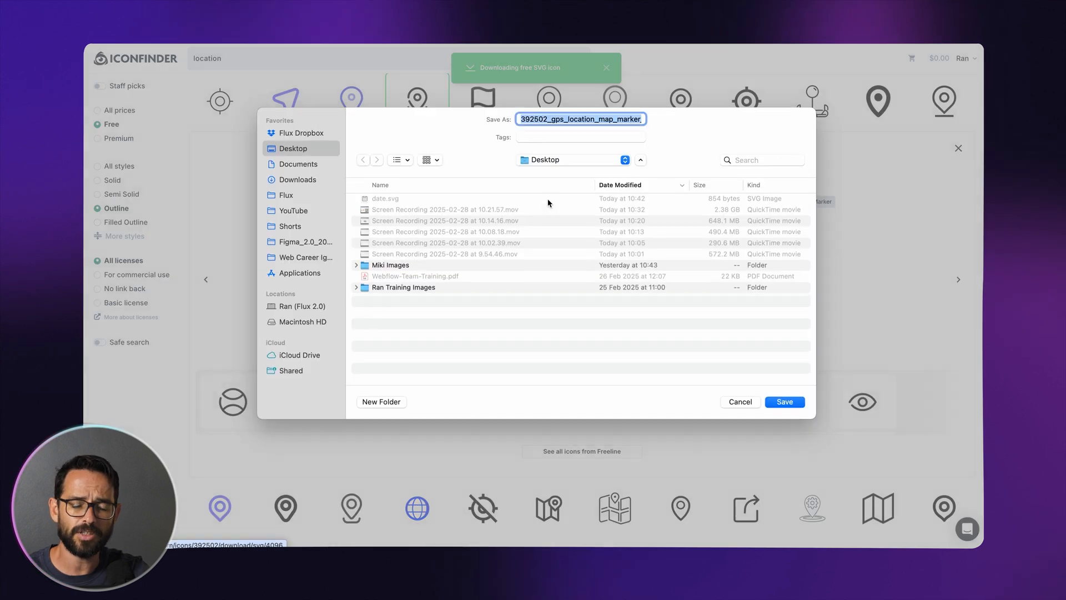
type("location")
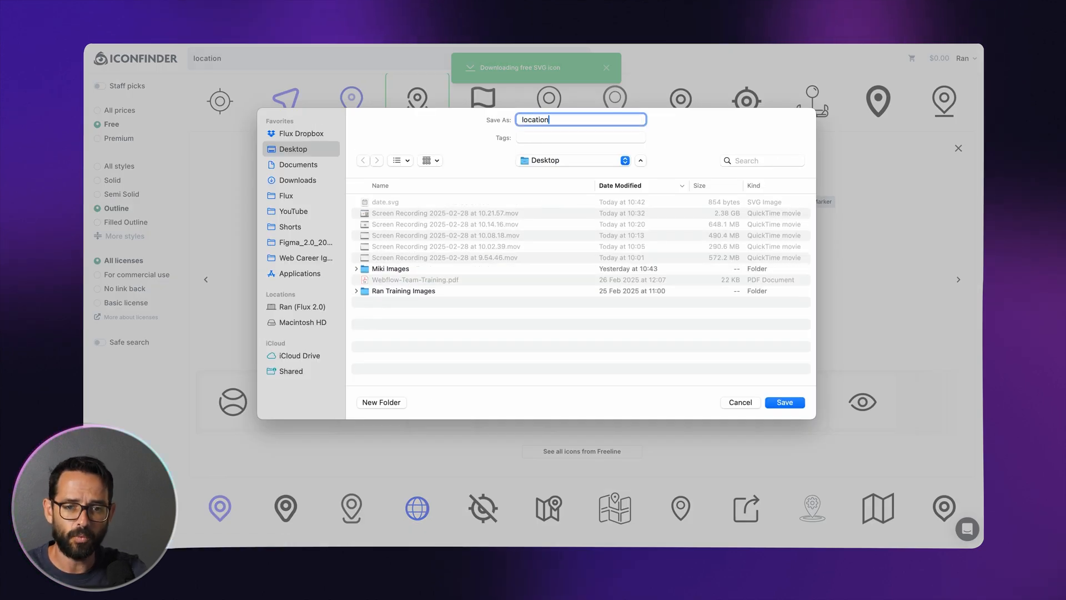
key("Return")
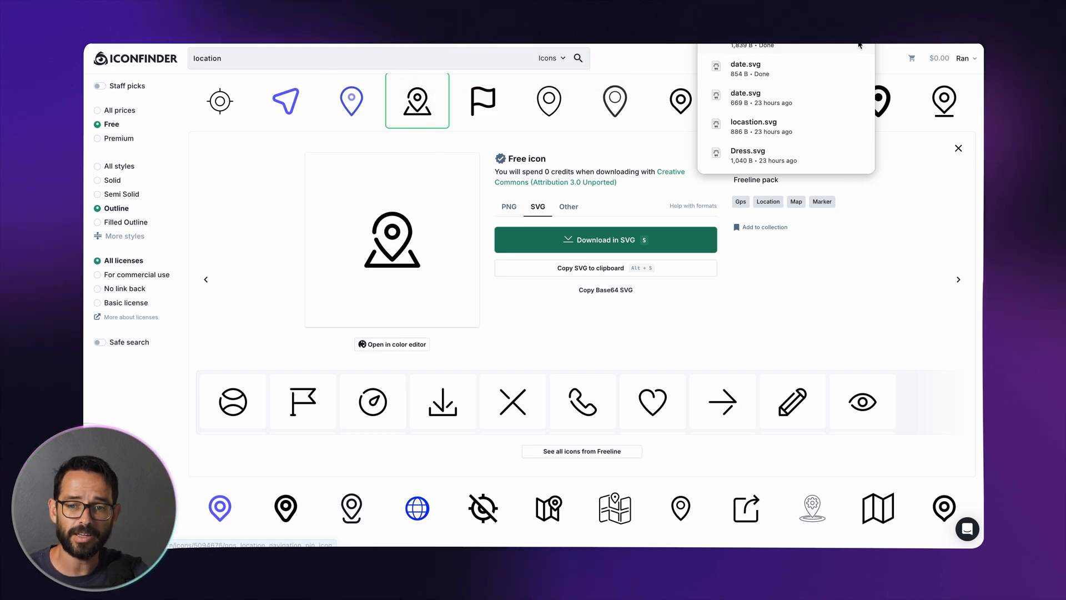
Search for "dress" icons and download the bold sleeveless dress icon in SVG format to the Desktop under its suggested file name
scroll(362, 147, "up", 3)
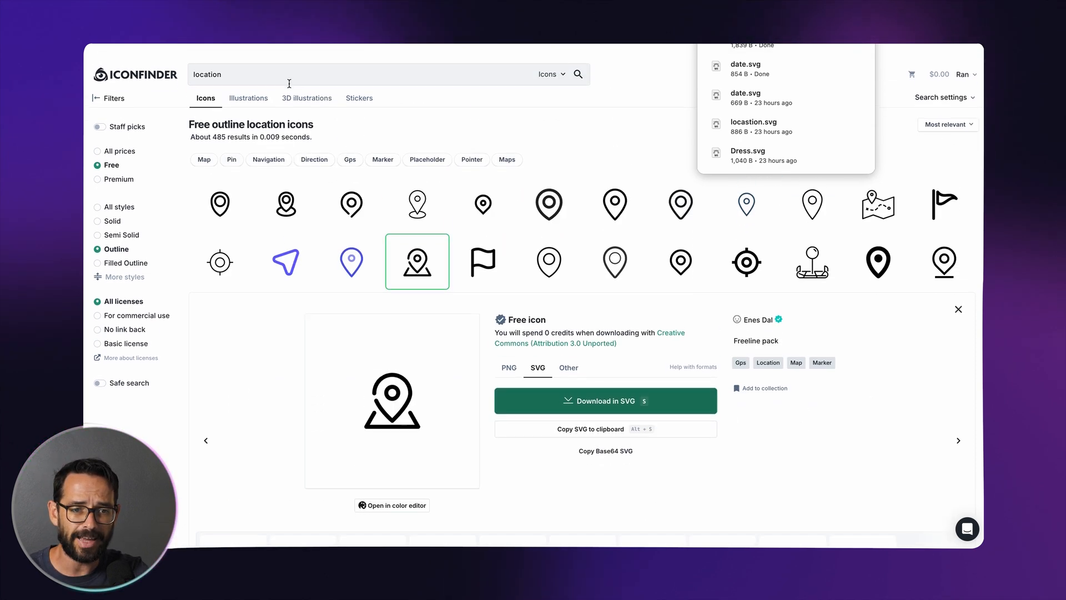
left_click(291, 59)
type("dress")
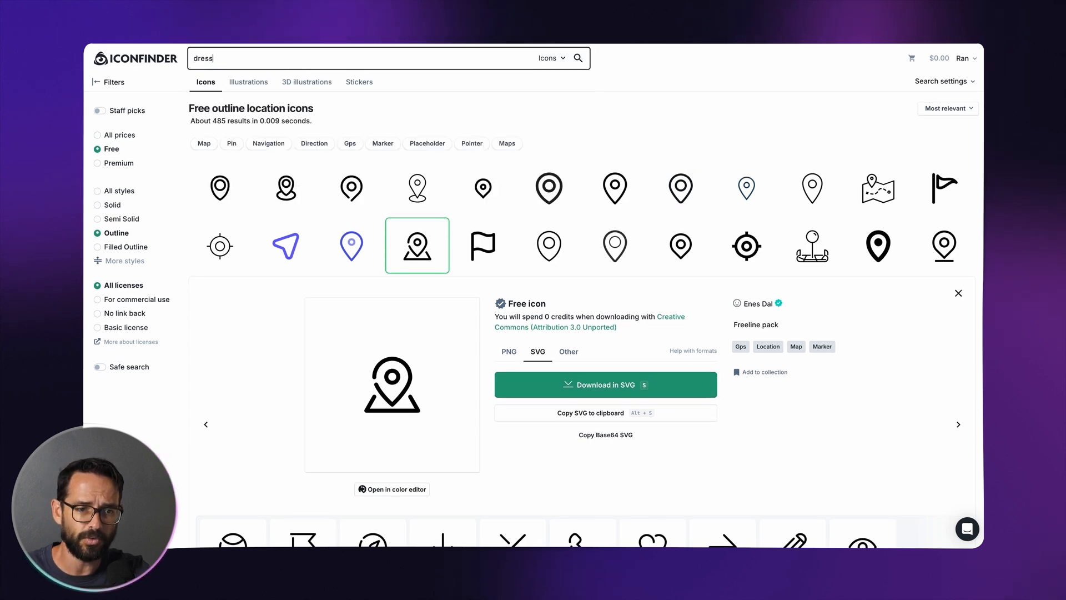
key("Return")
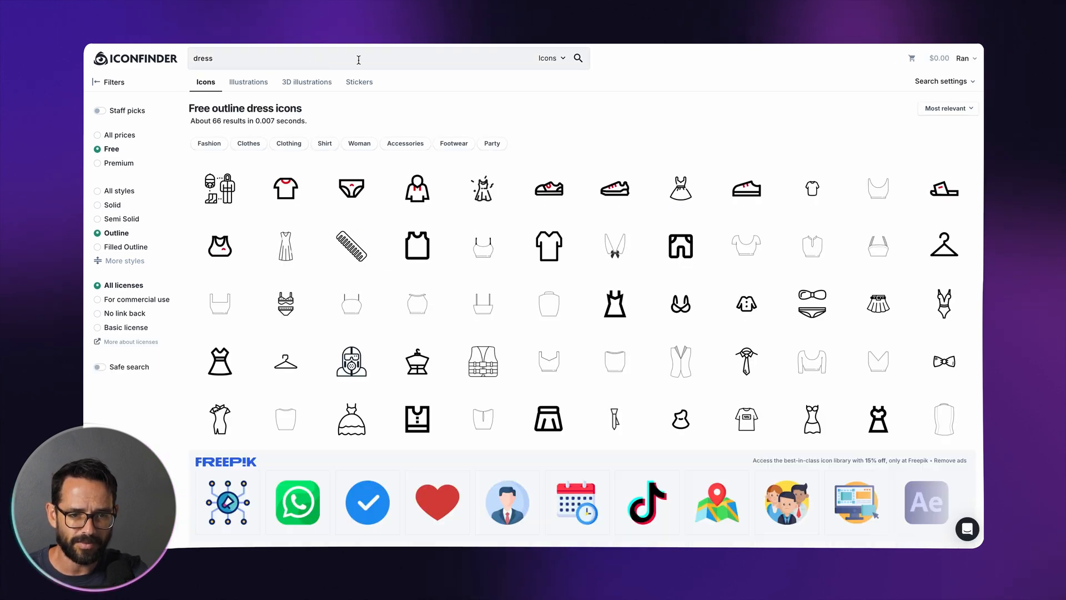
left_click(218, 359)
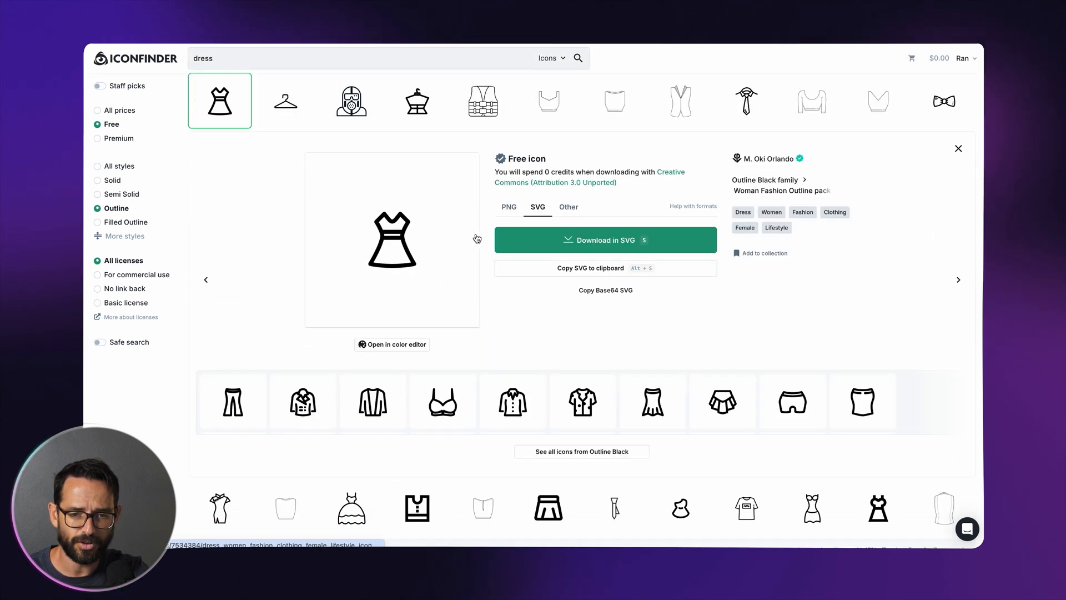
left_click(590, 245)
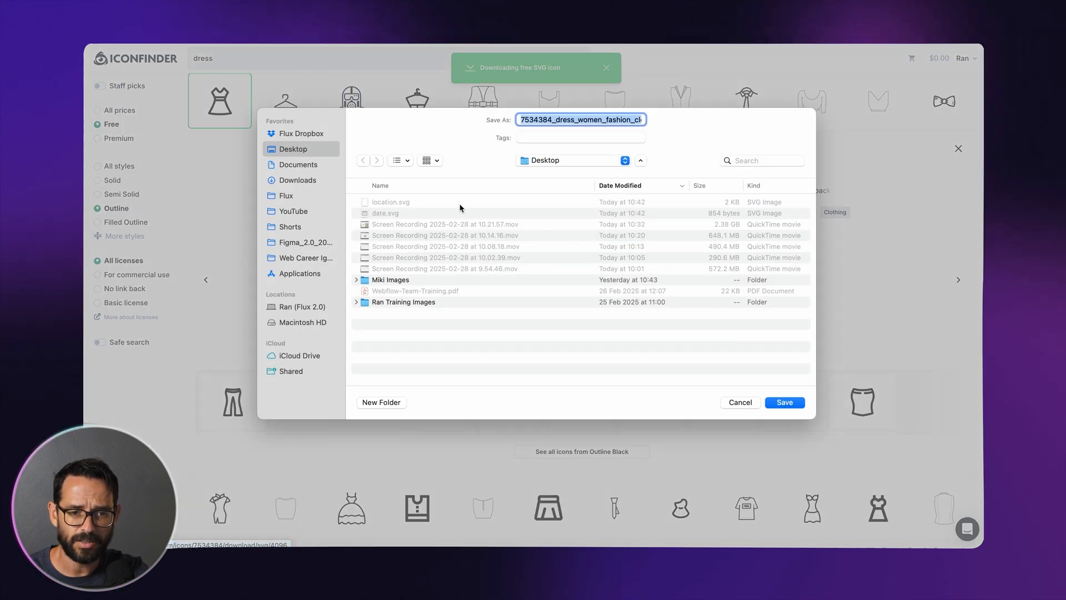
left_click(783, 392)
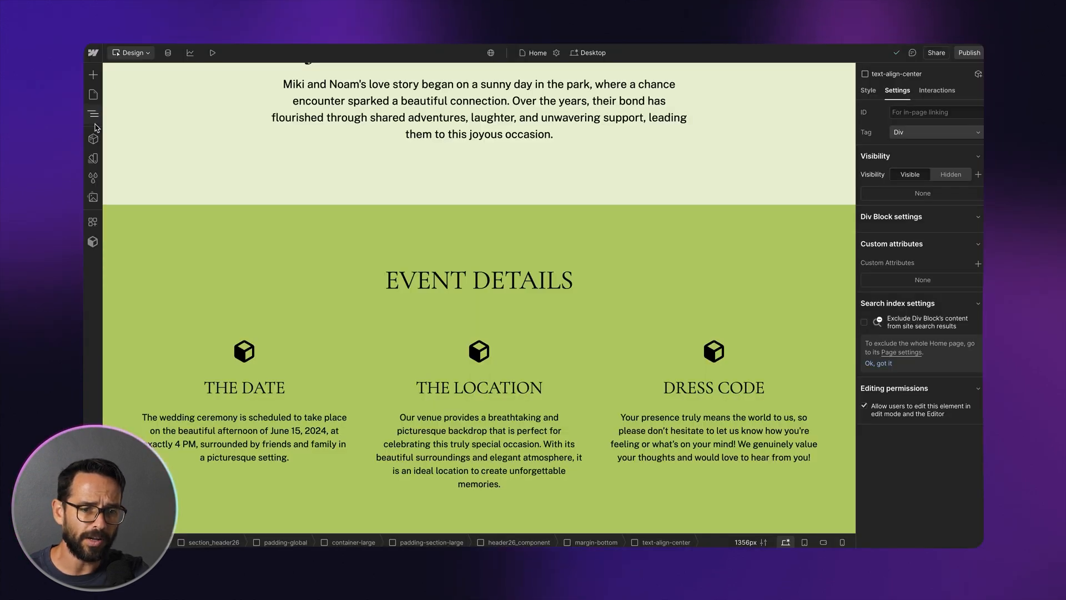
Back in Webflow, upload the dress, location and date SVG icons from the Desktop to the site's assets
left_click(93, 198)
left_click(216, 74)
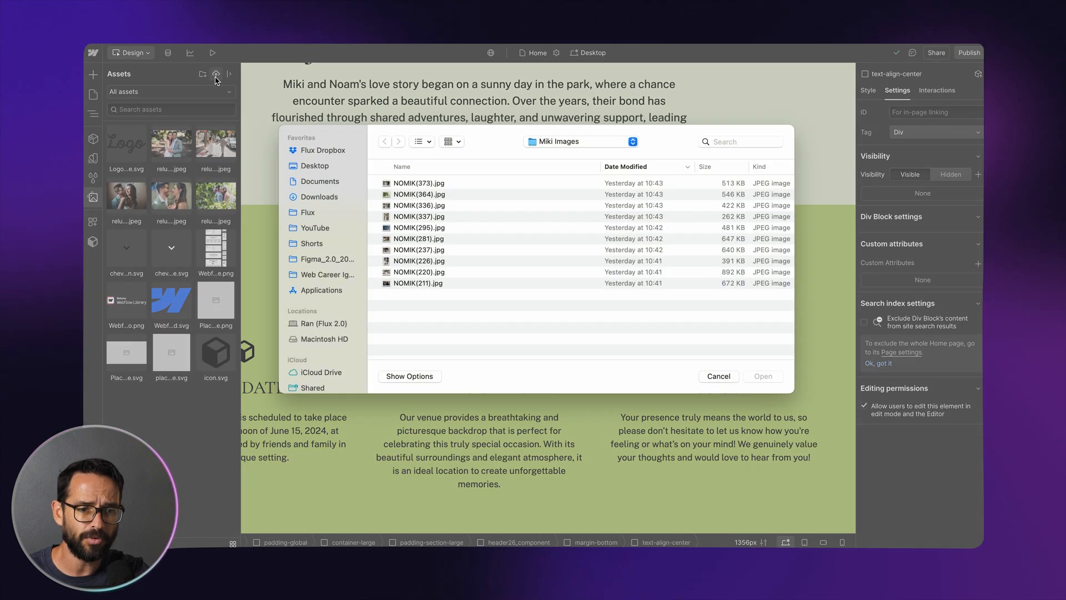
left_click(320, 173)
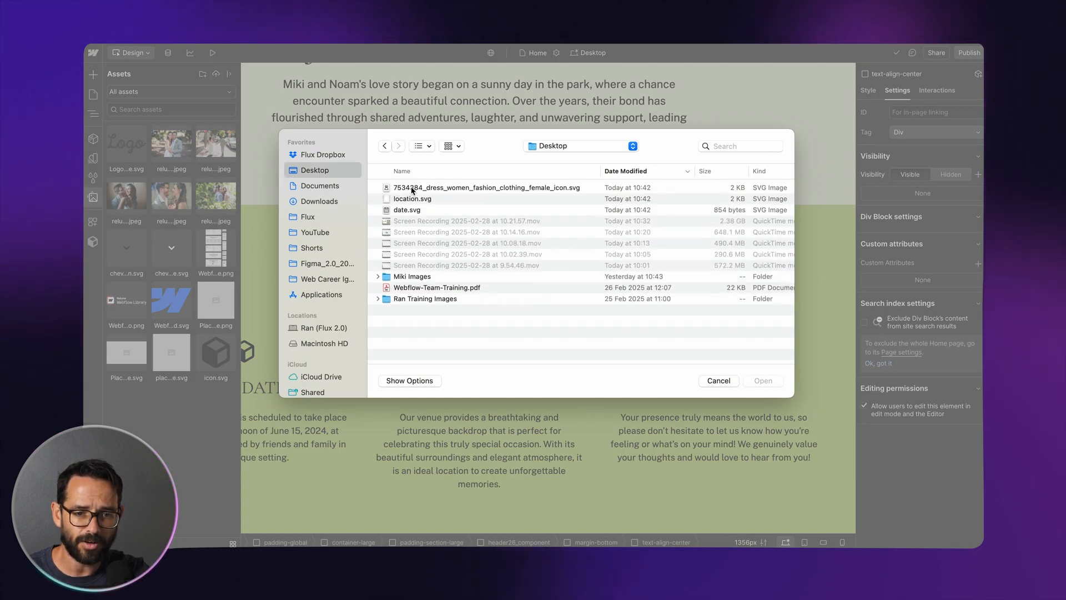
left_click(412, 189)
left_click(413, 210, "shift")
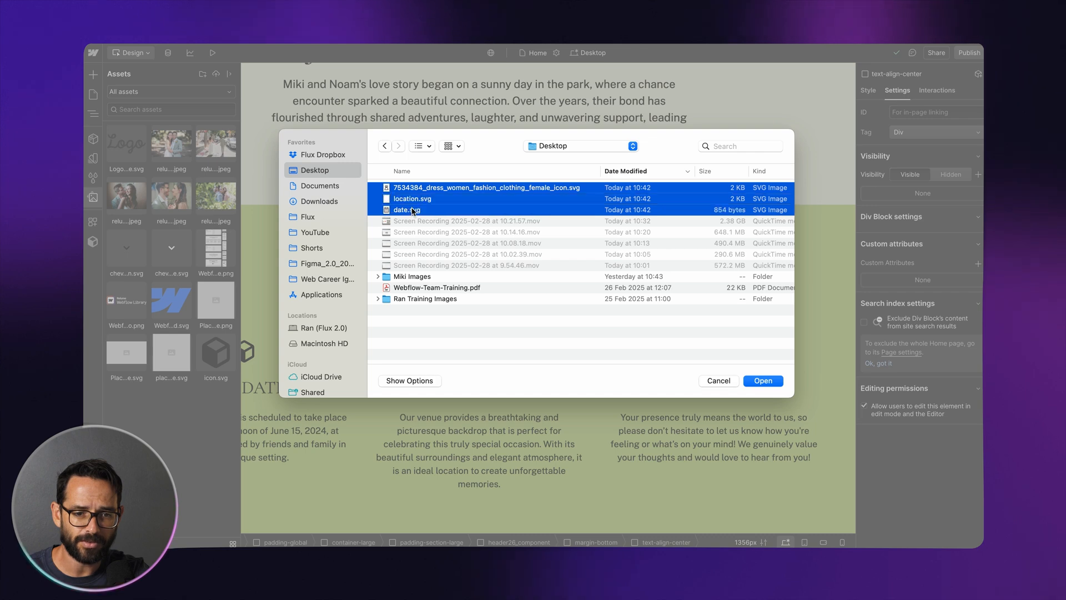
left_click(760, 382)
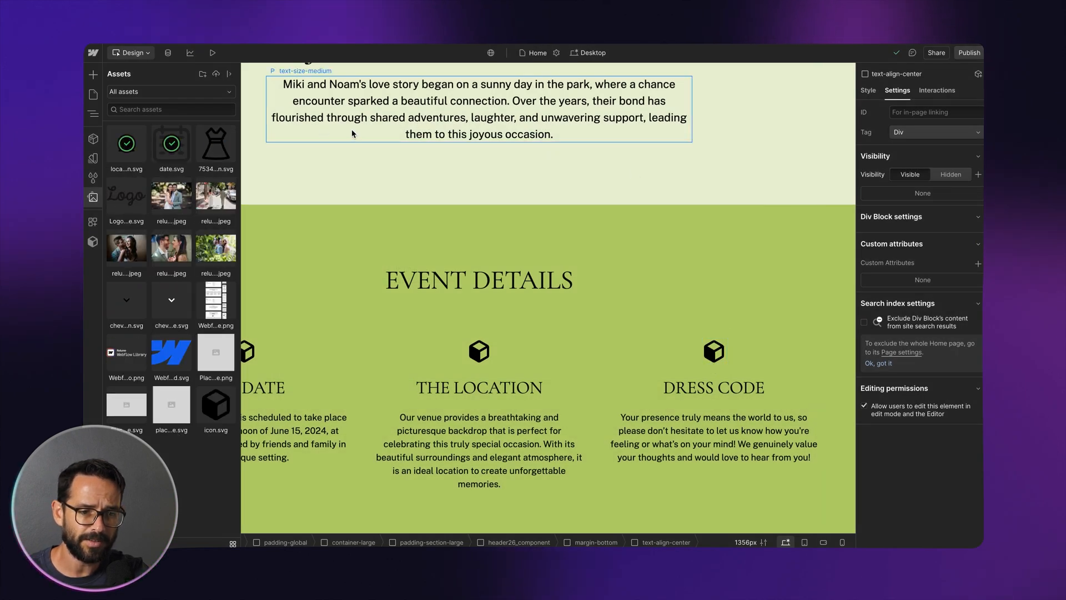
Replace the placeholder icon above The Date in the Event Details section with the uploaded date.svg image
left_click(328, 168)
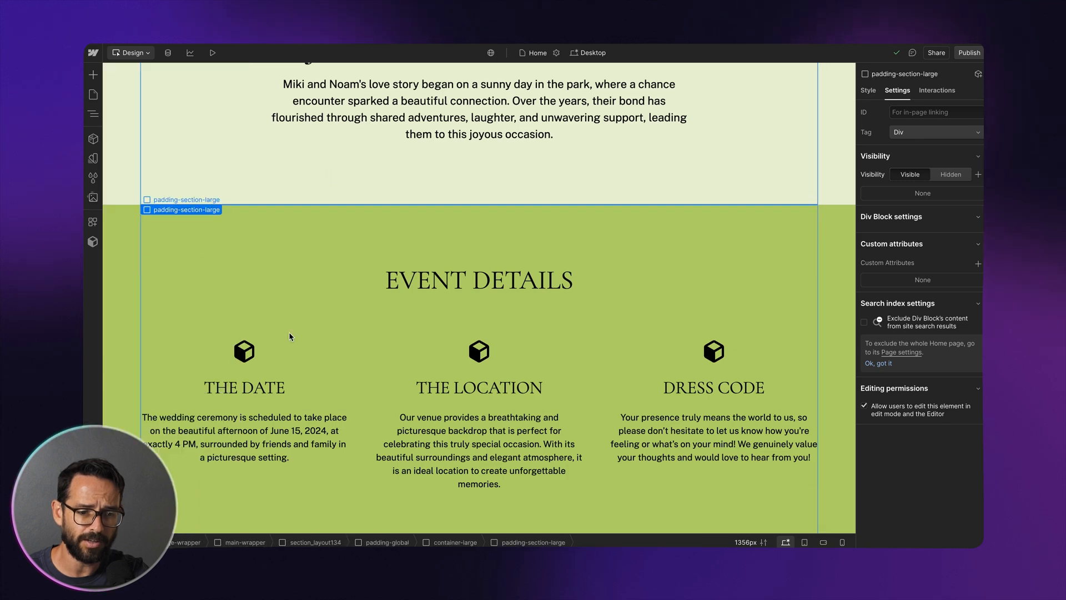
double_click(245, 353)
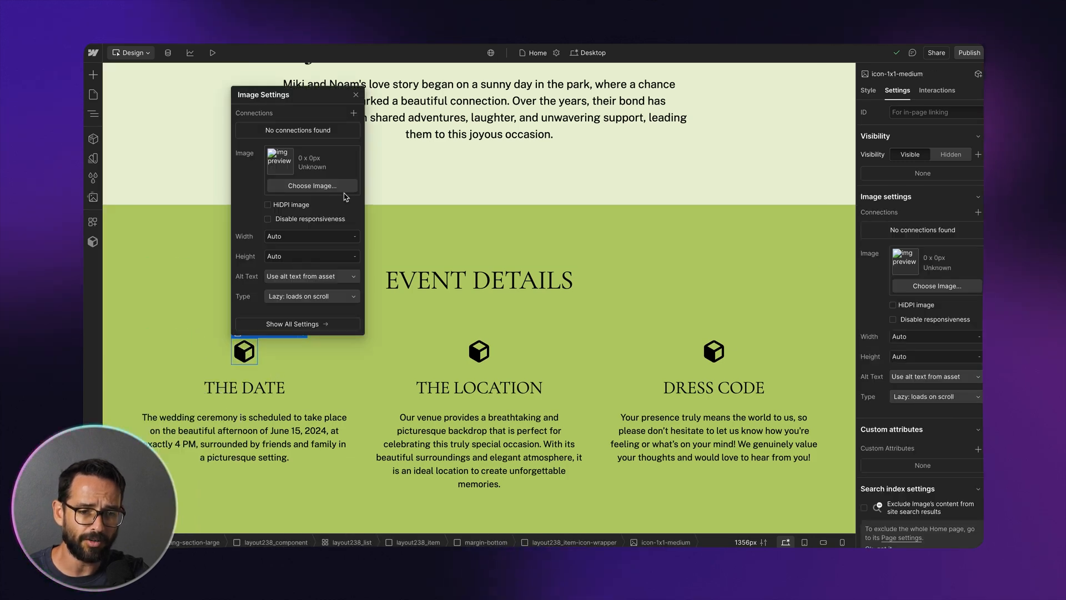
left_click(310, 186)
left_click(172, 144)
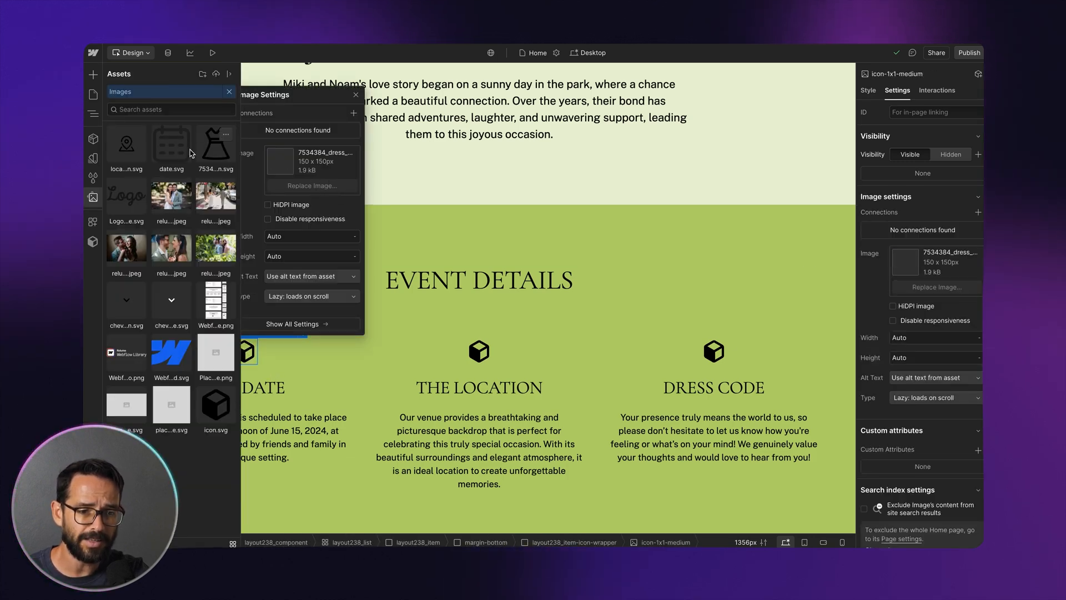
Replace the placeholder icon above The Location with location.svg and close the image settings
double_click(479, 351)
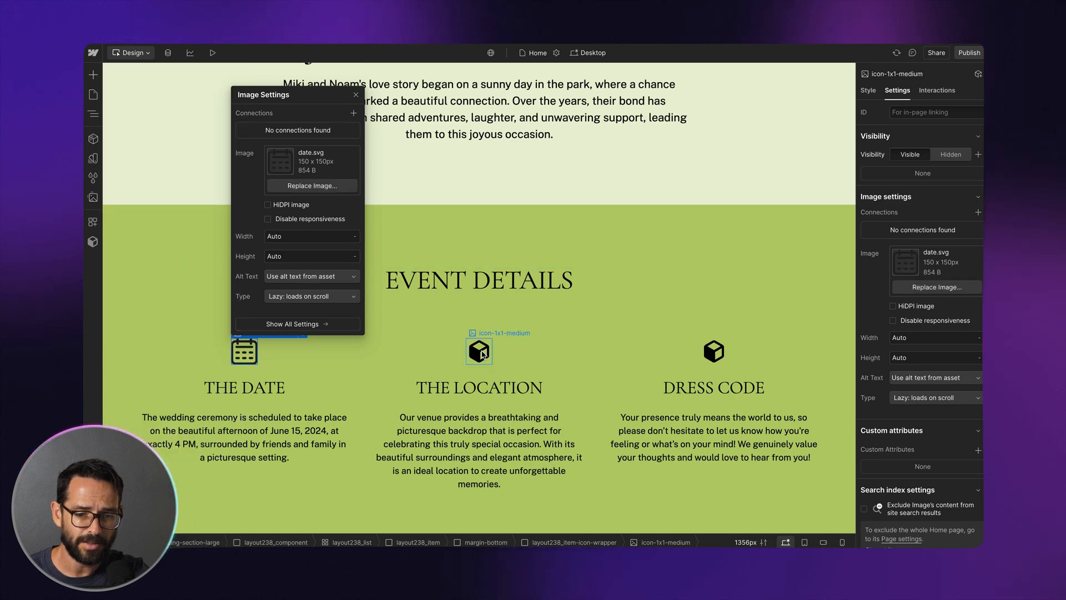
left_click(543, 188)
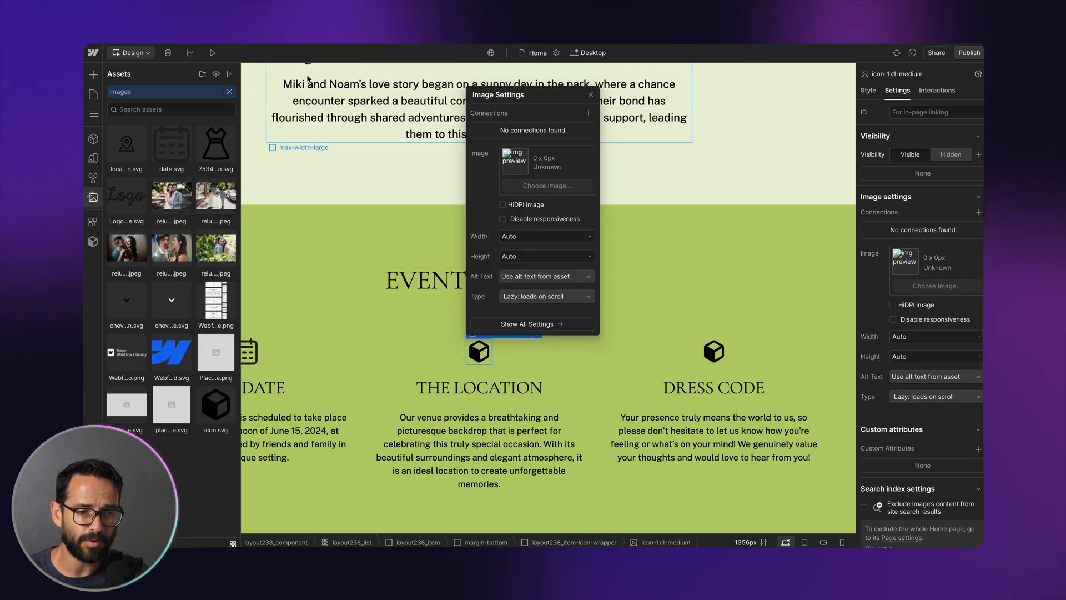
left_click(136, 146)
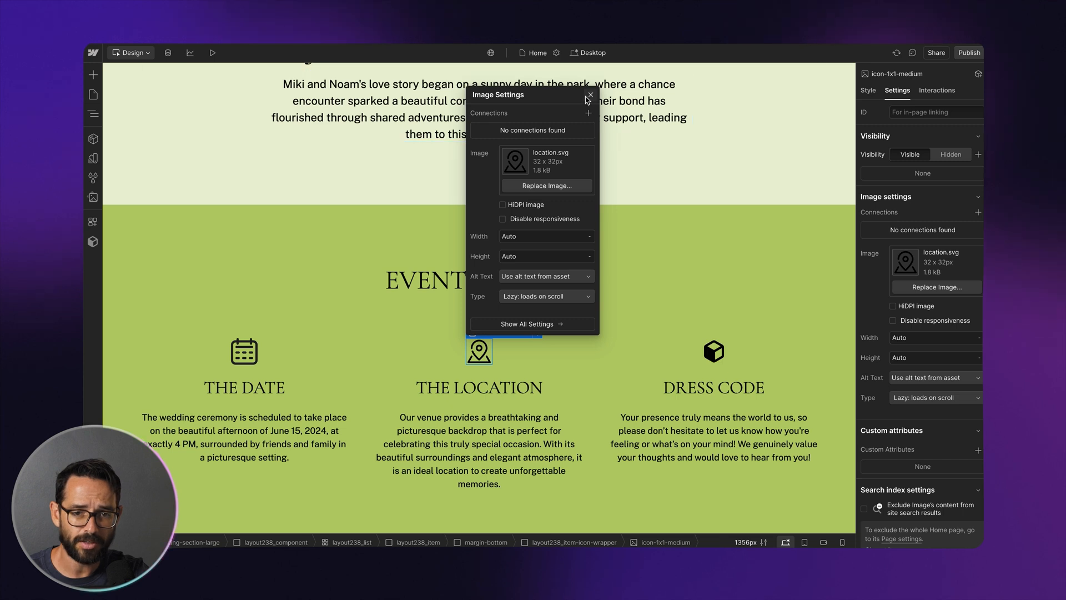
left_click(590, 95)
Replace the placeholder icon above Dress Code with the uploaded dress SVG and close the image settings
double_click(717, 353)
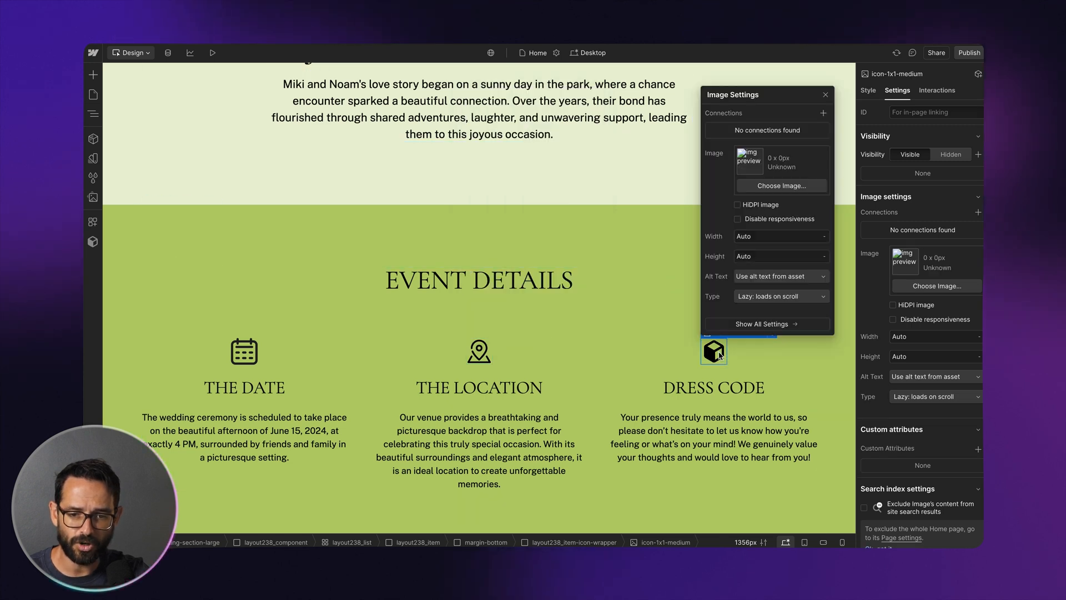
left_click(795, 186)
left_click(158, 128)
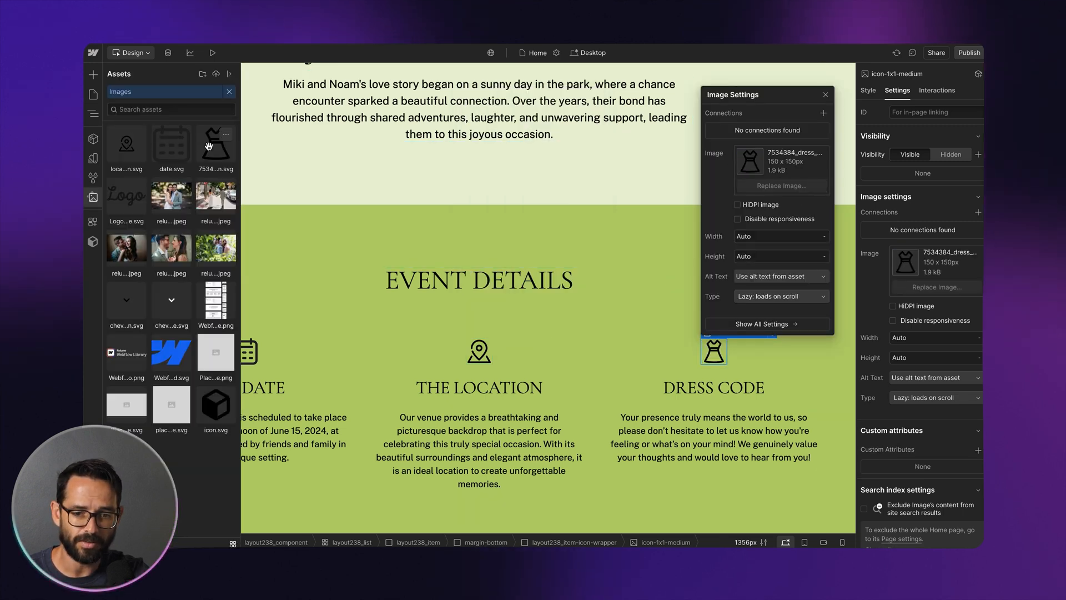
left_click(510, 234)
Review the Home page from Event Details through Photo Memories down to the fields of the RSVP form
scroll(311, 245, "down", 3)
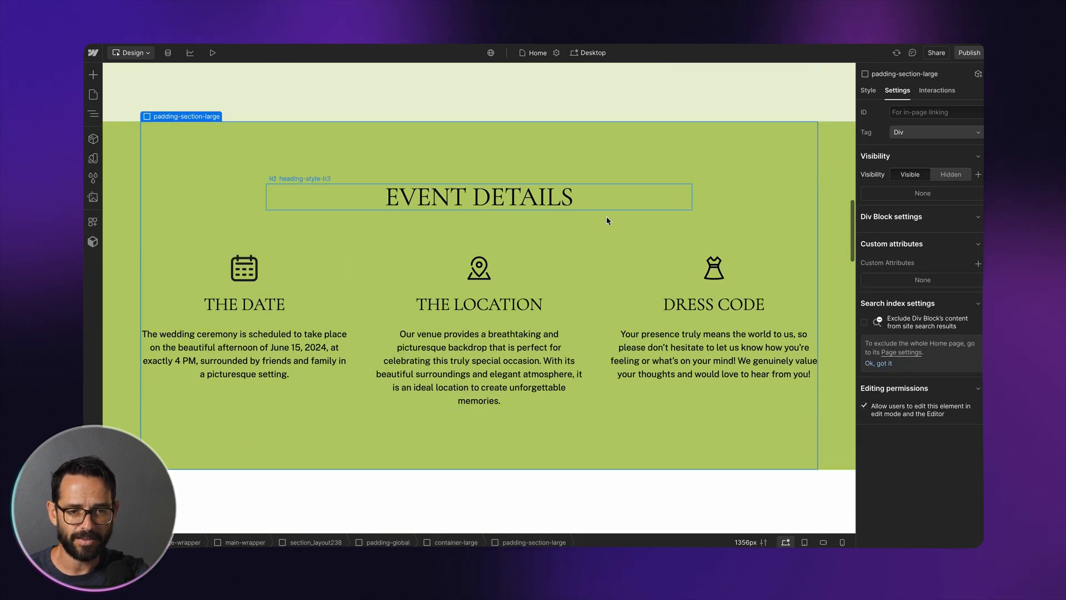
scroll(213, 175, "down", 8)
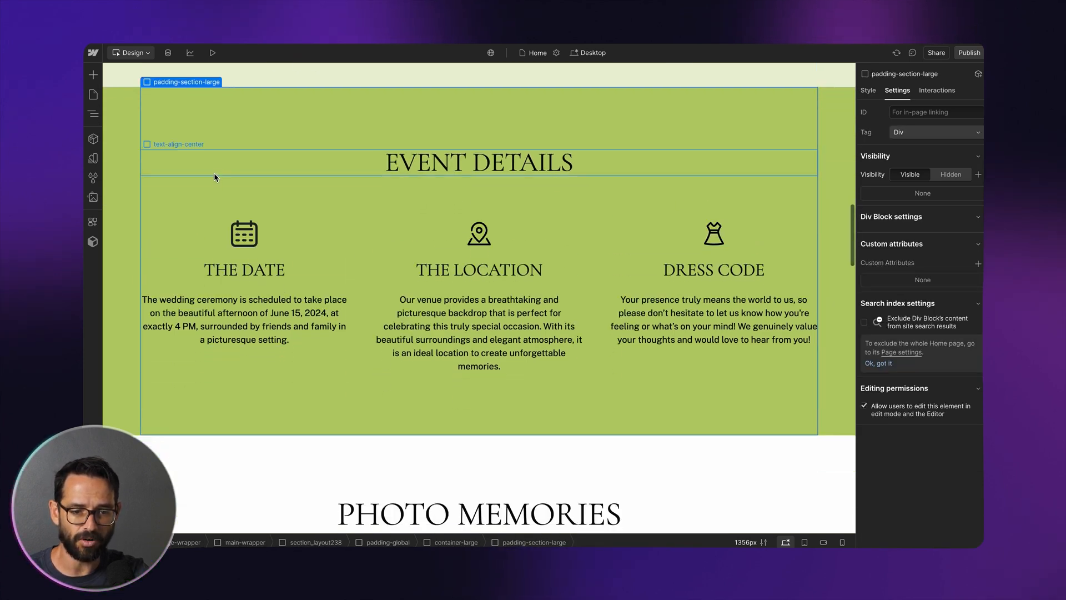
scroll(213, 177, "down", 5)
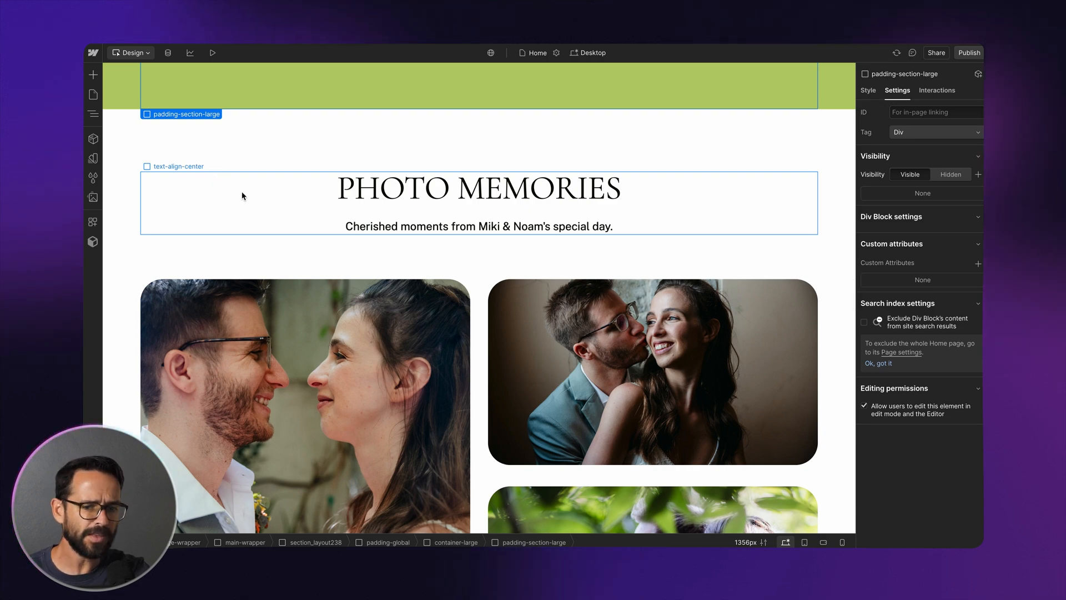
scroll(242, 196, "down", 20)
scroll(256, 214, "down", 10)
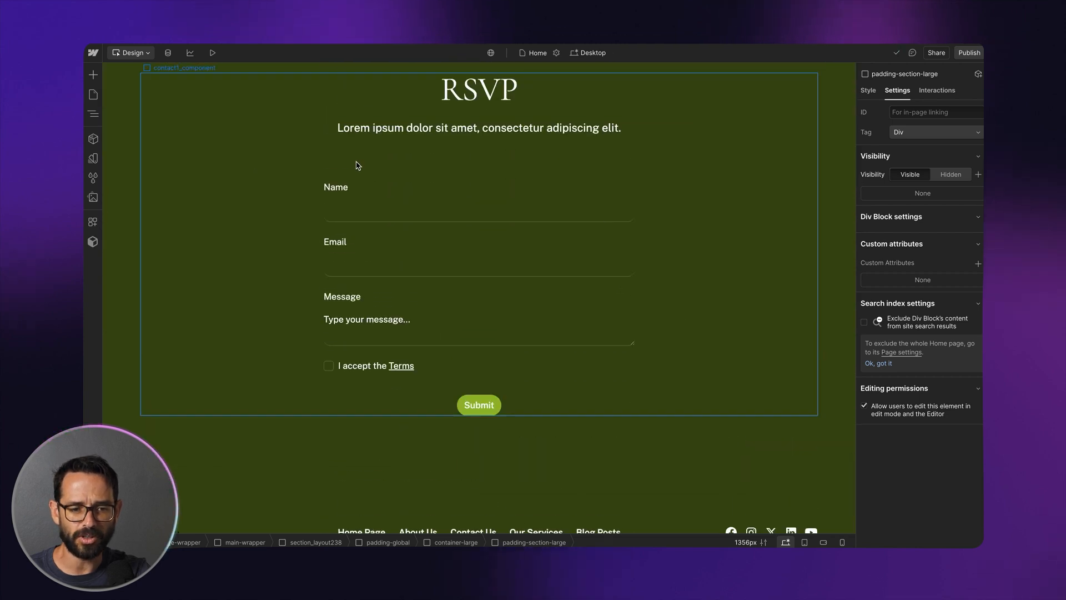
scroll(286, 168, "up", 3)
scroll(286, 168, "down", 1)
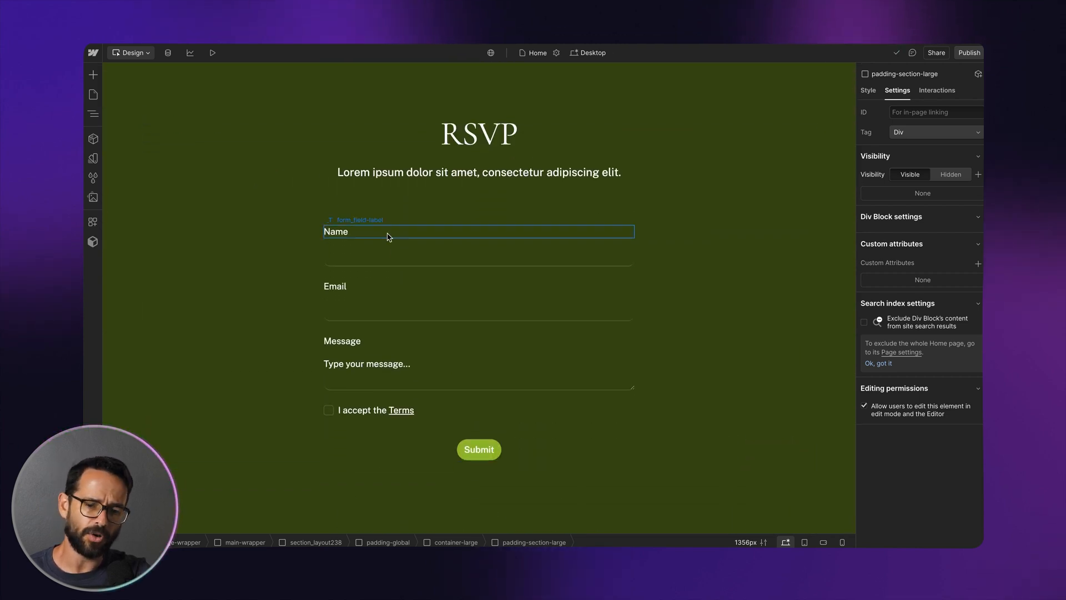
Open the Style Guide page and copy the light-background select input from its Form Elements section
left_click(93, 96)
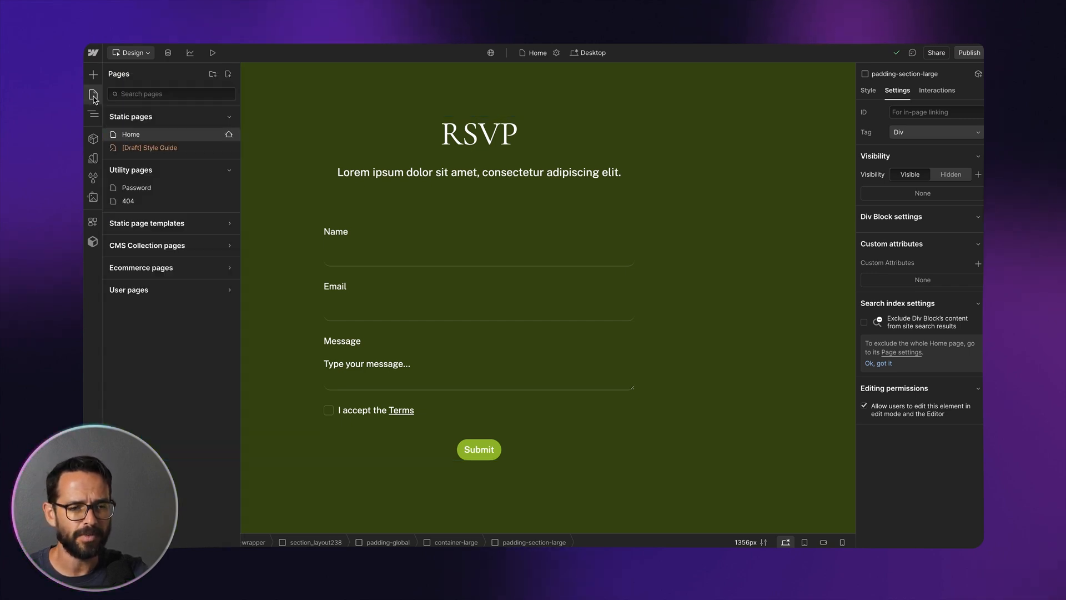
left_click(173, 149)
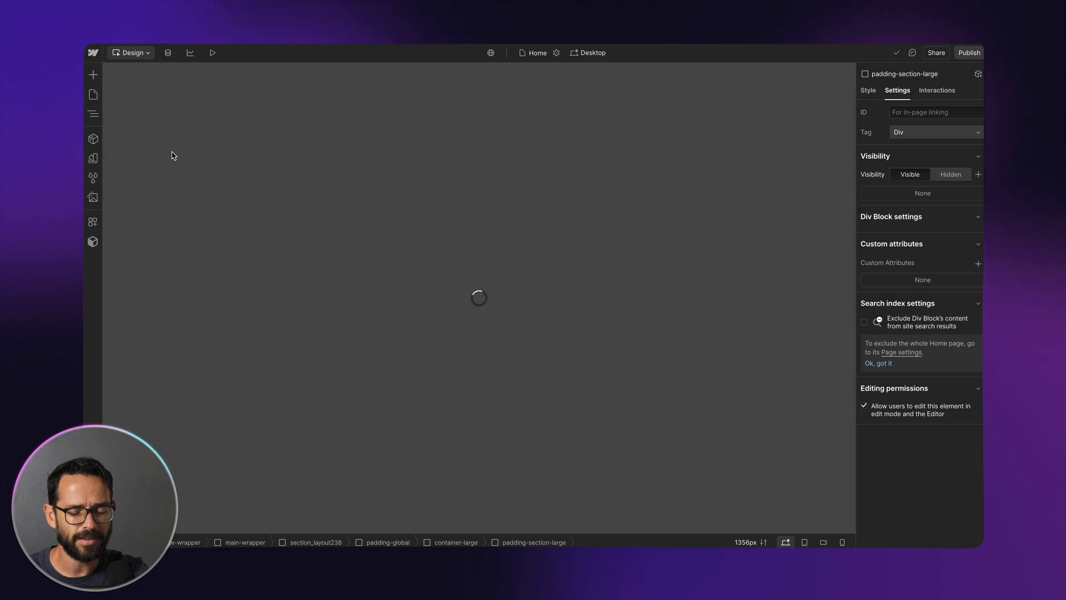
scroll(332, 242, "down", 15)
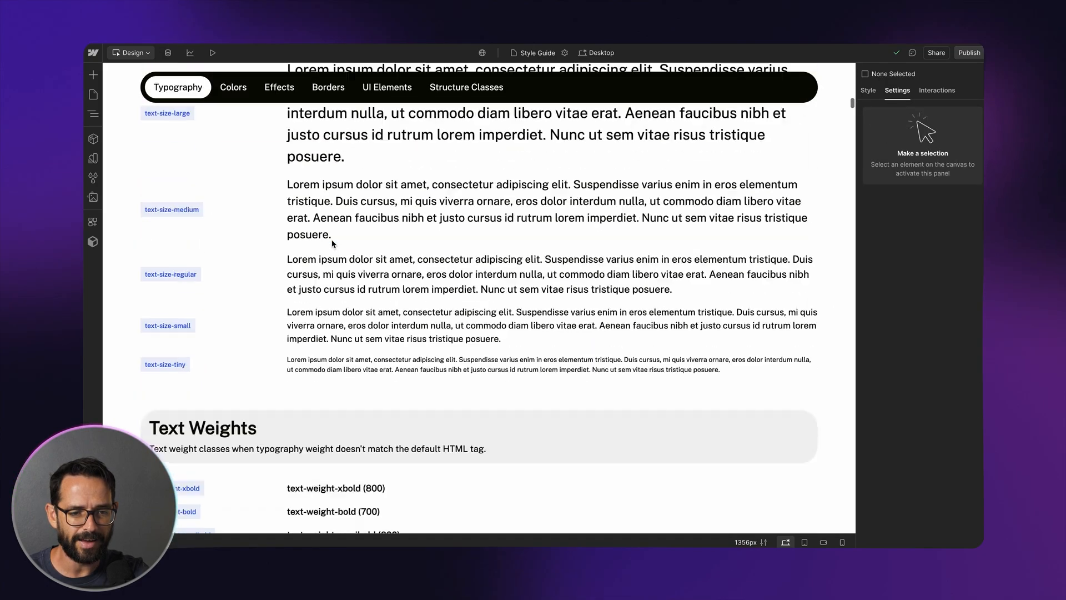
scroll(333, 243, "down", 15)
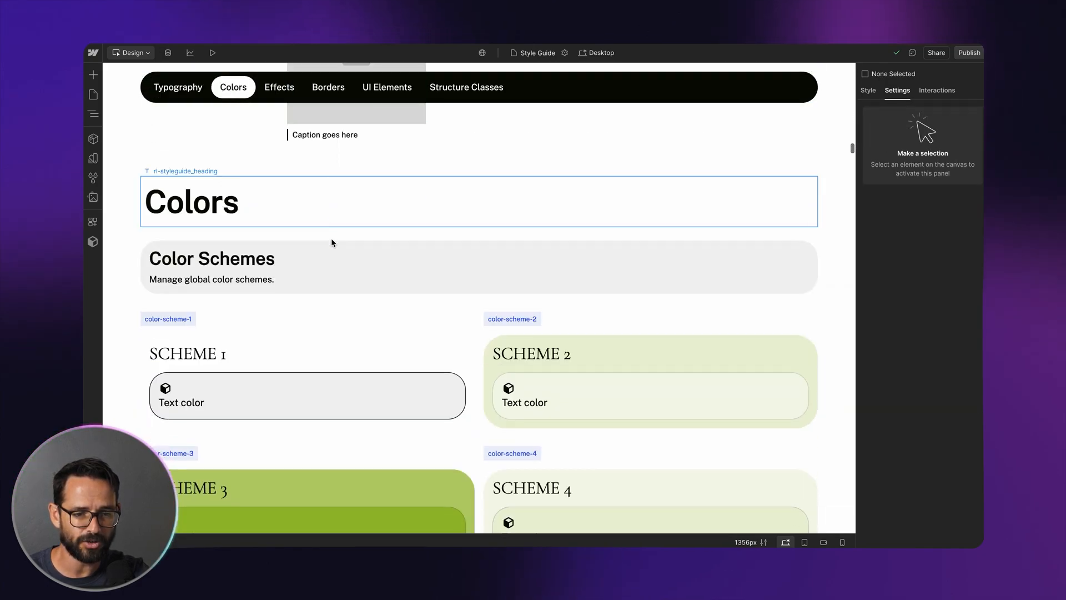
scroll(332, 237, "down", 20)
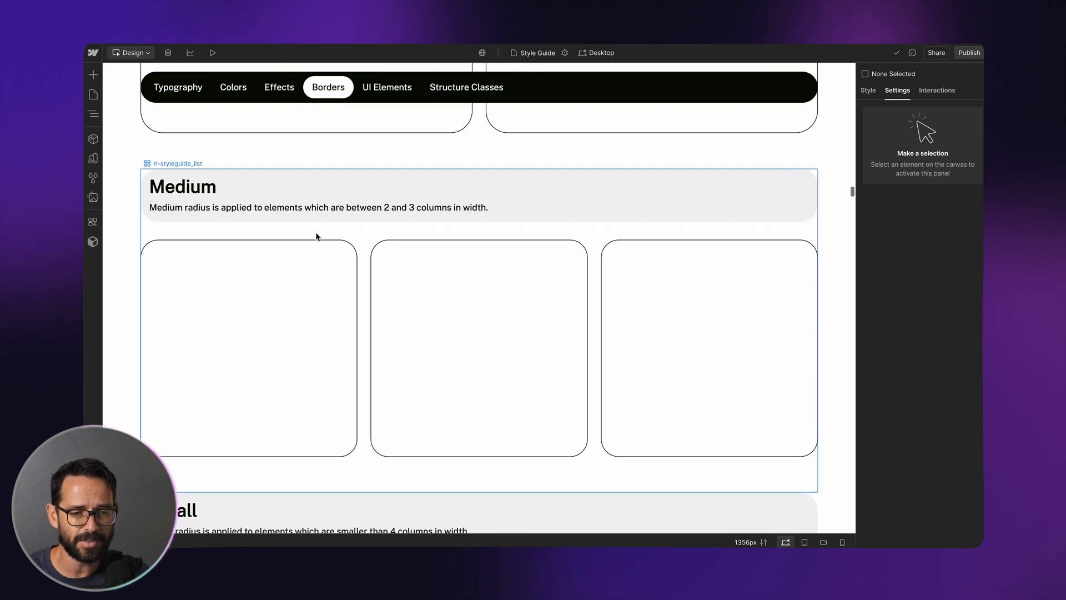
scroll(316, 233, "down", 20)
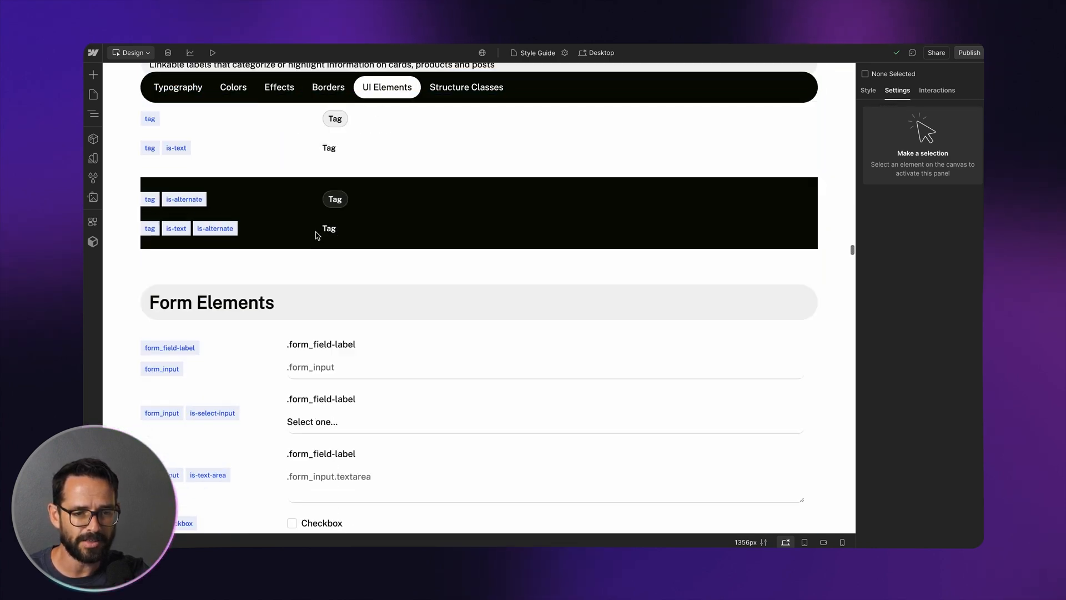
scroll(307, 227, "down", 10)
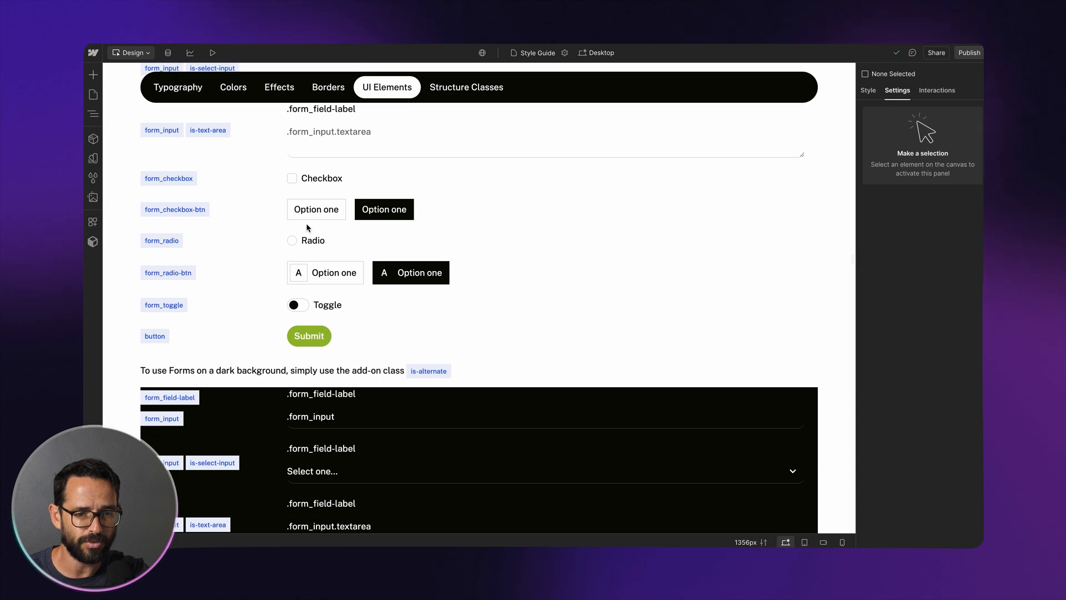
scroll(307, 228, "up", 5)
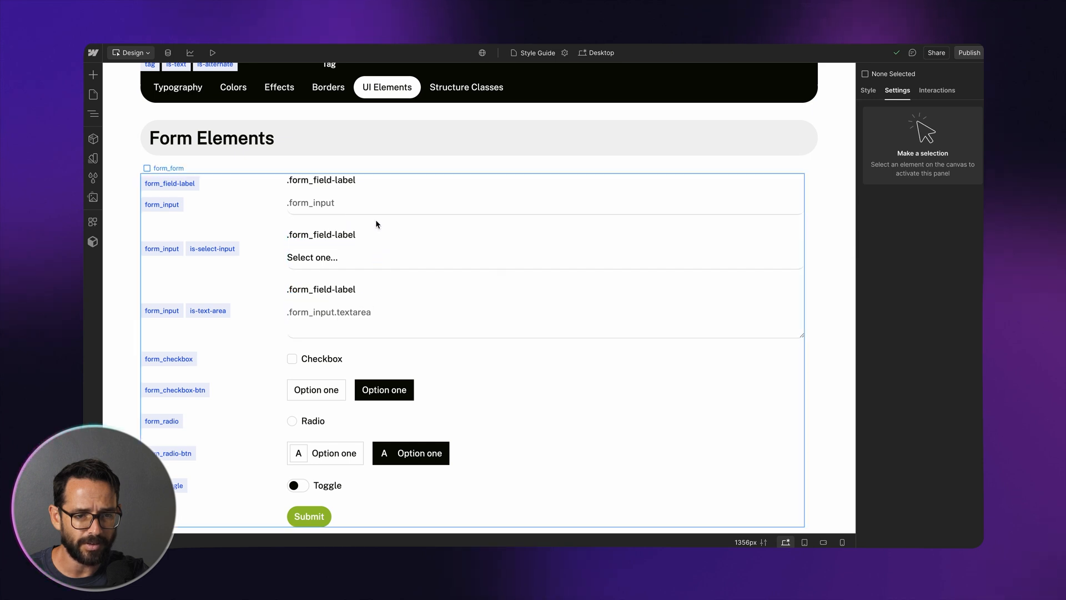
scroll(404, 310, "down", 5)
scroll(373, 305, "up", 2)
scroll(387, 224, "up", 1)
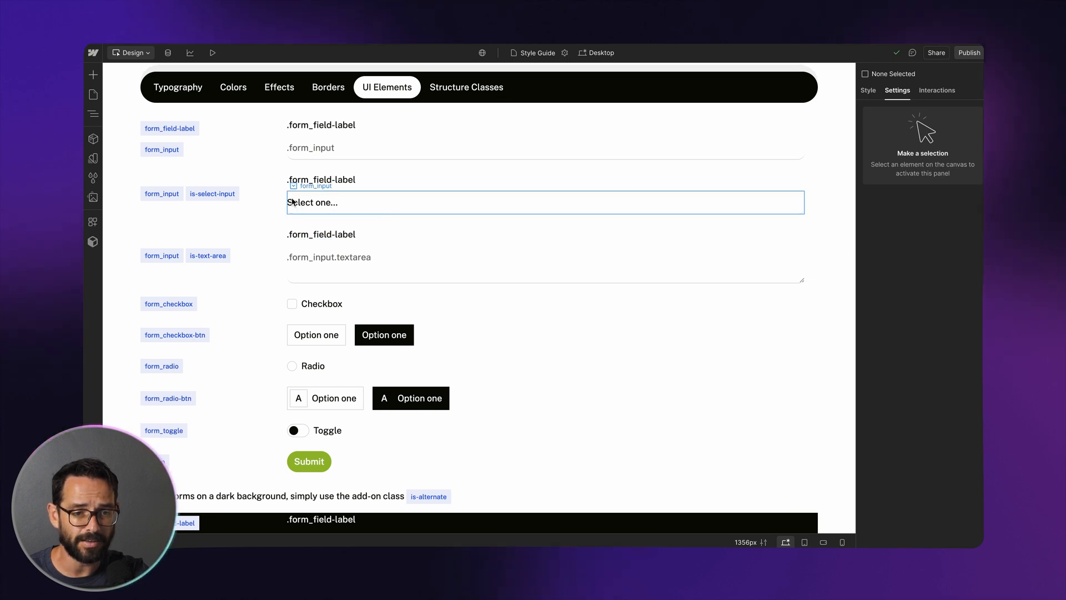
left_click(327, 207)
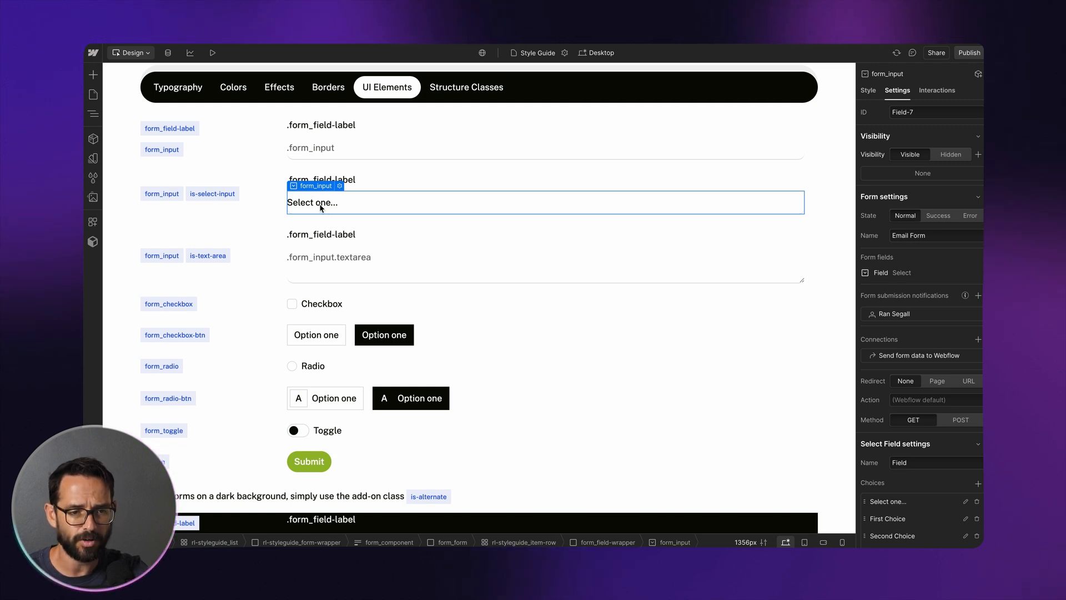
Return to the Home page and paste the copied select input into the RSVP form block
left_click(94, 95)
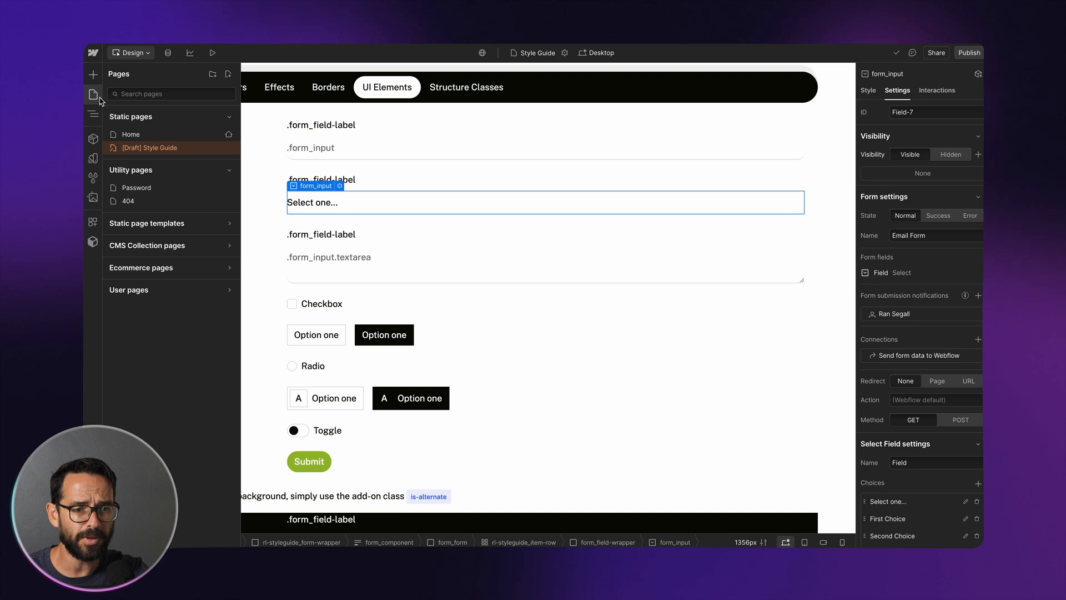
left_click(173, 135)
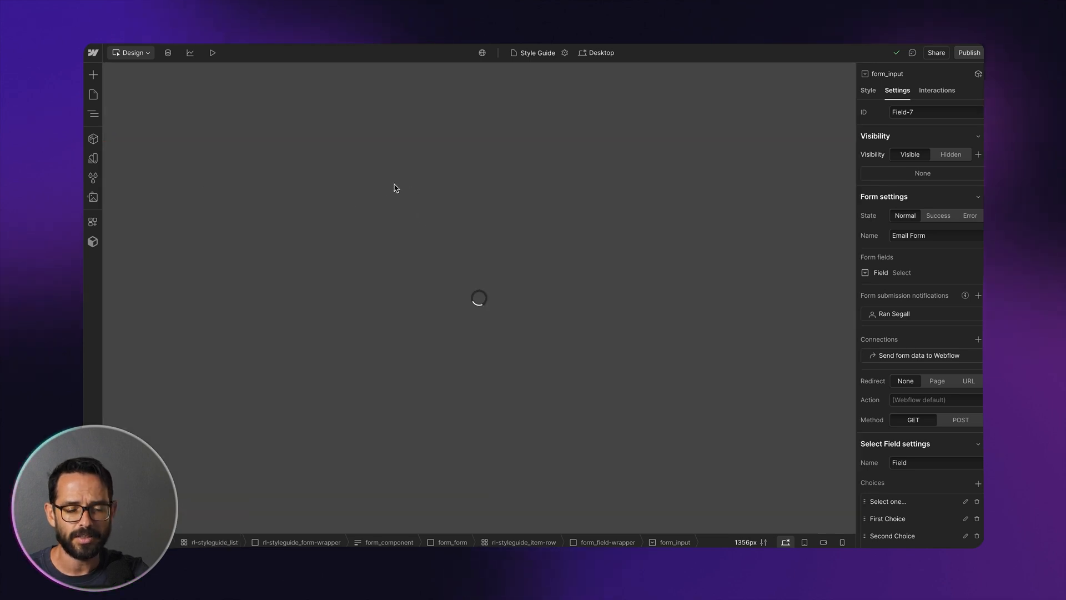
scroll(400, 187, "down", 15)
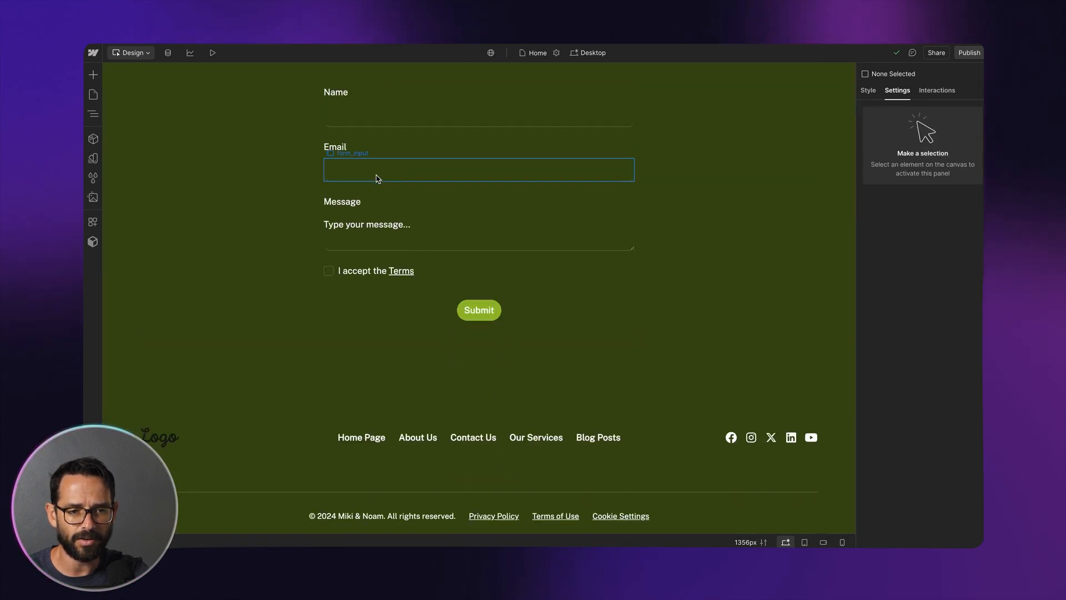
left_click(368, 194)
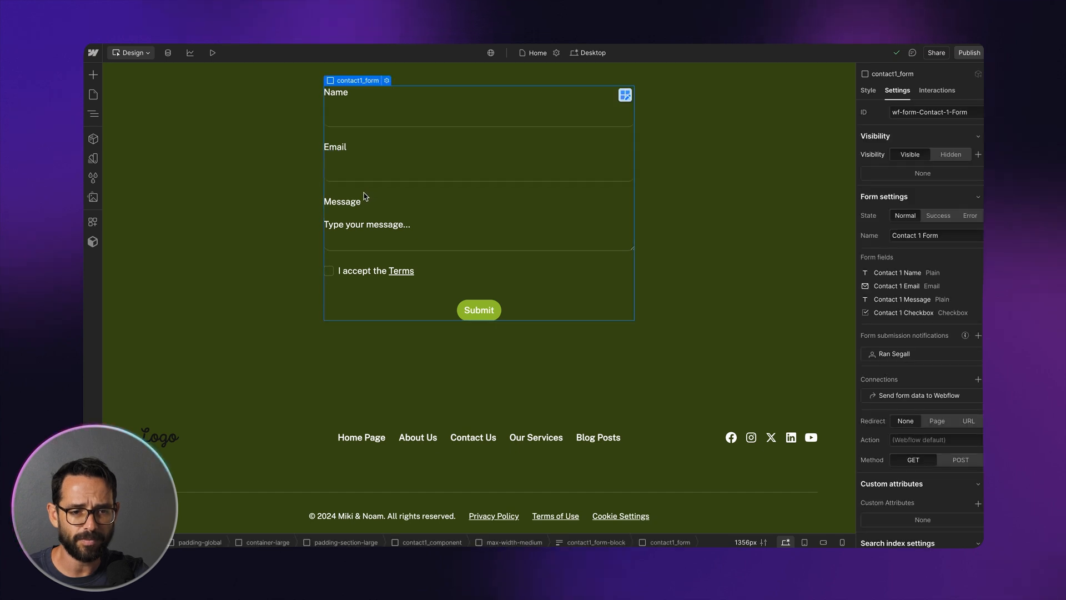
key("super+v")
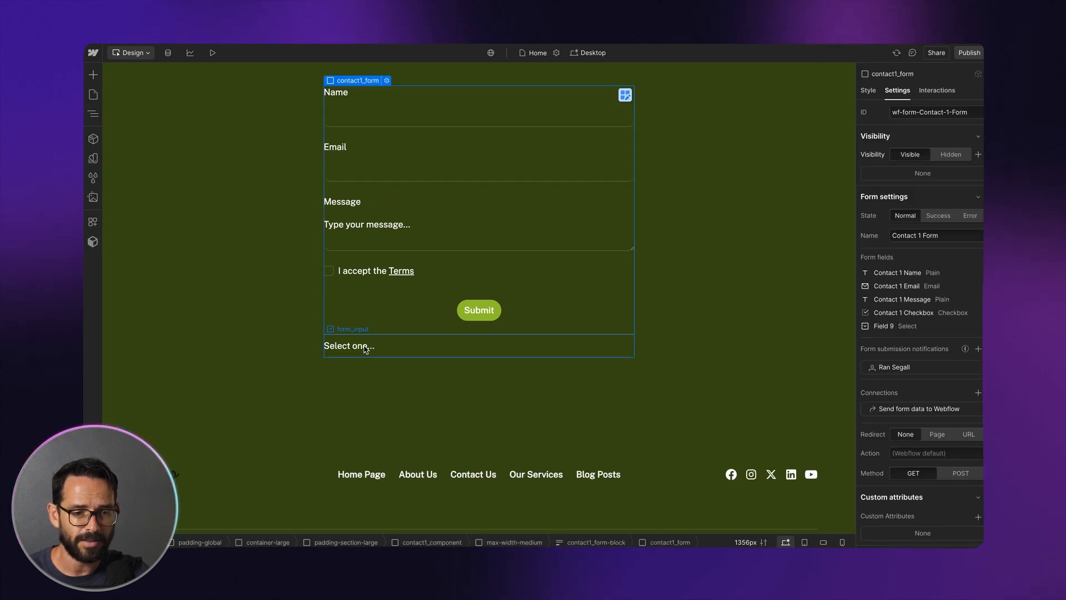
Duplicate the Email field wrapper in the RSVP form and delete the text input inside the copy, keeping its label
key("z")
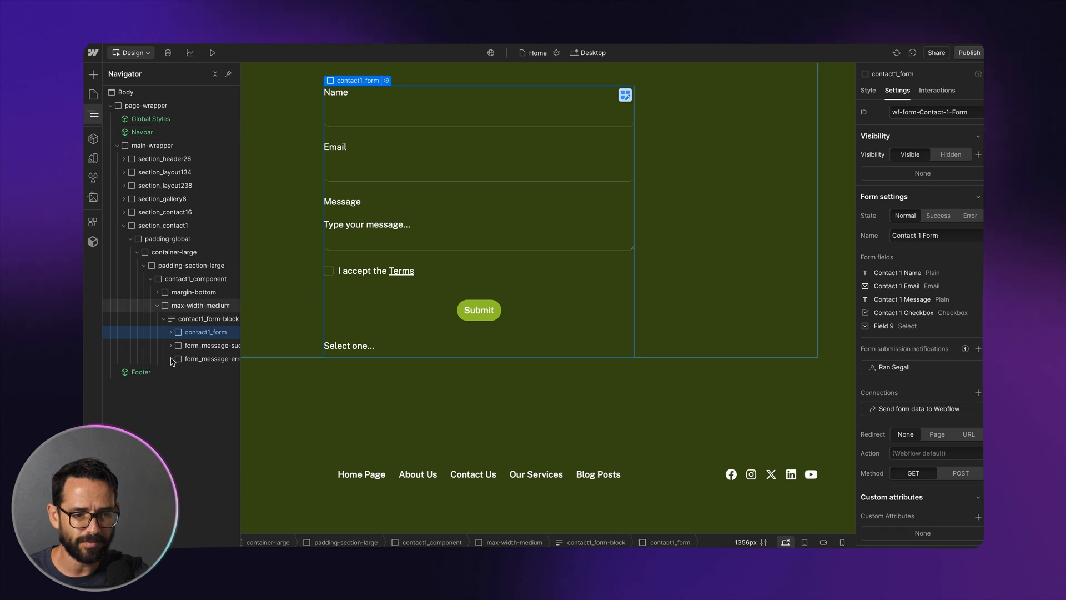
left_click(376, 348)
key("z")
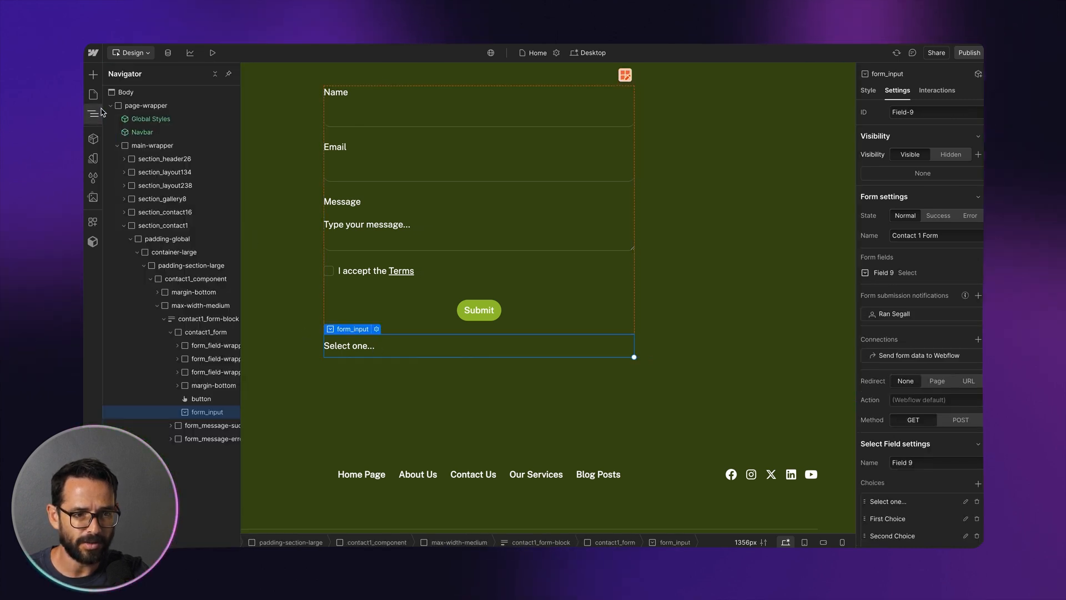
left_click(178, 358)
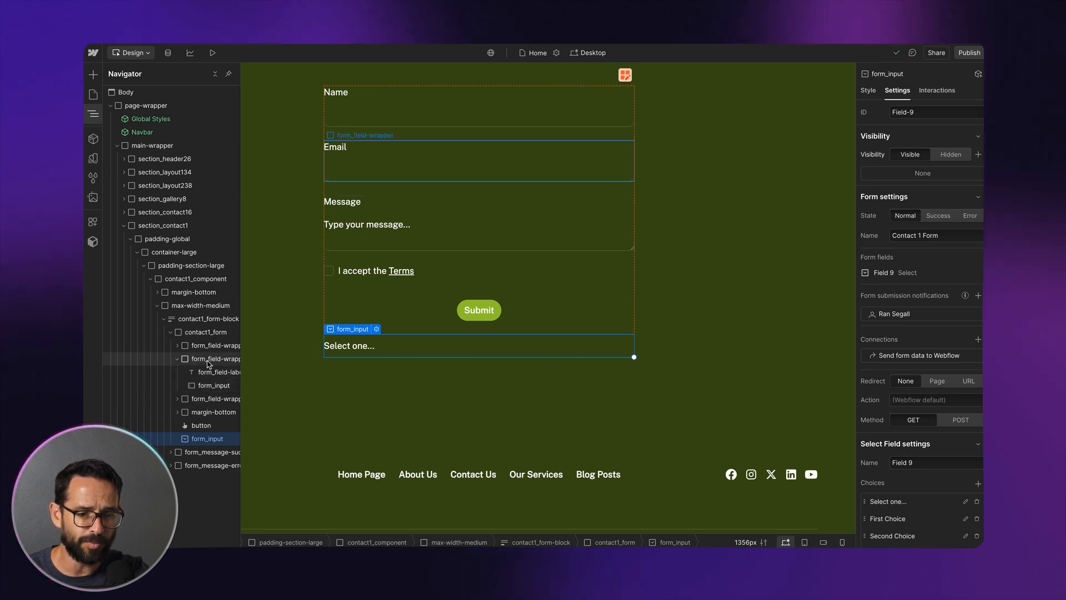
scroll(199, 362, "right", 2)
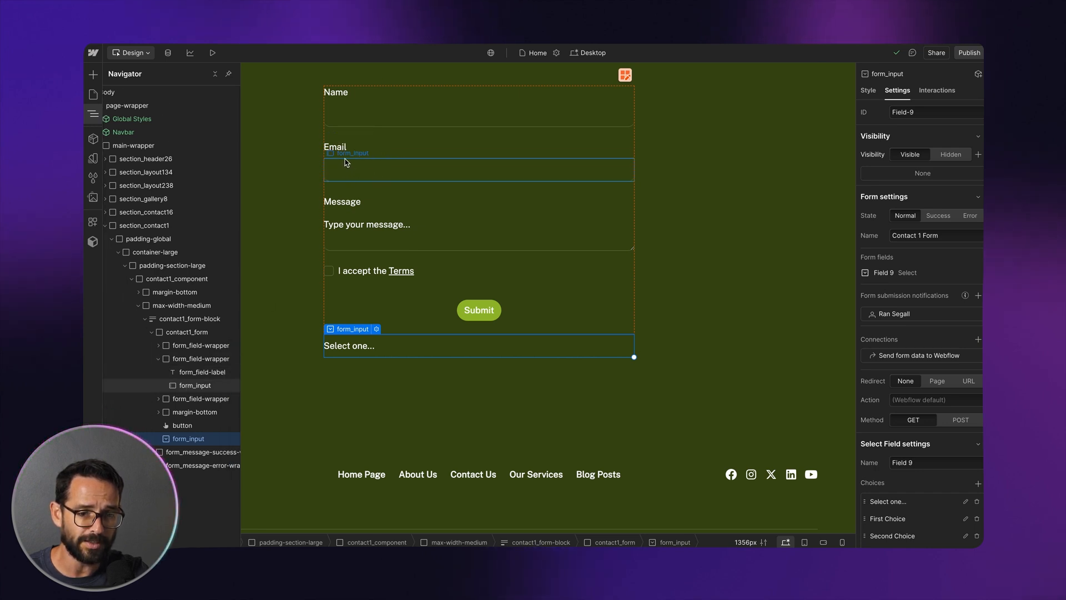
left_click(190, 362)
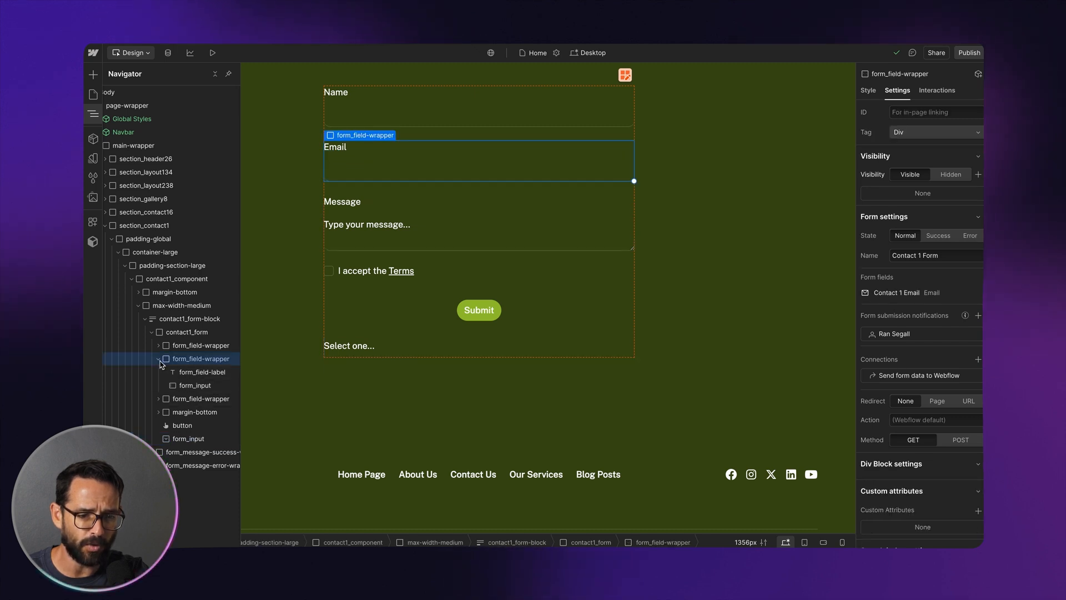
key("ctrl+d")
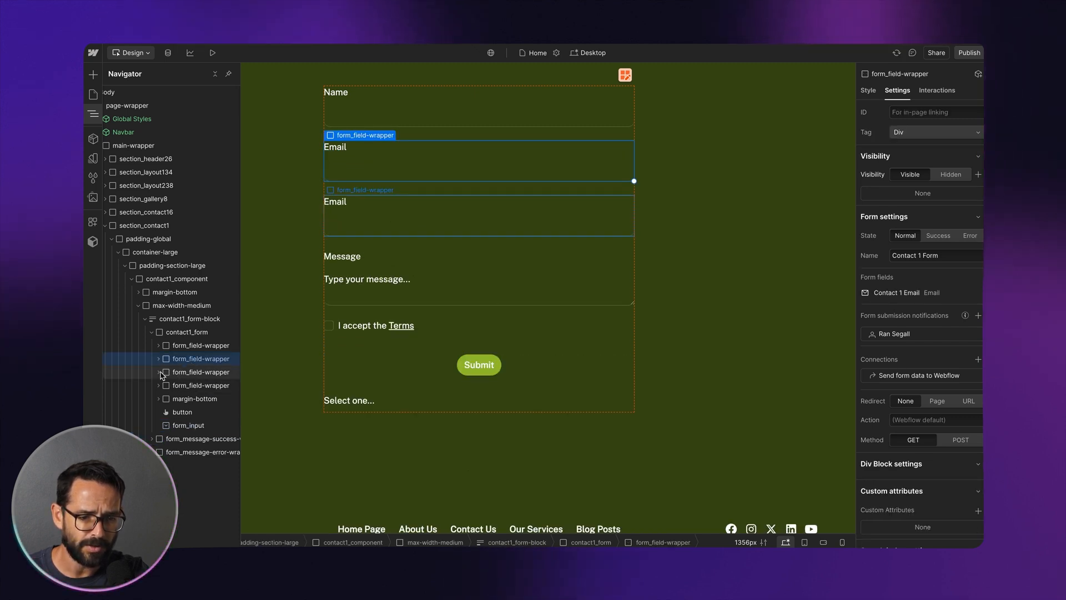
left_click(191, 399)
key("Delete")
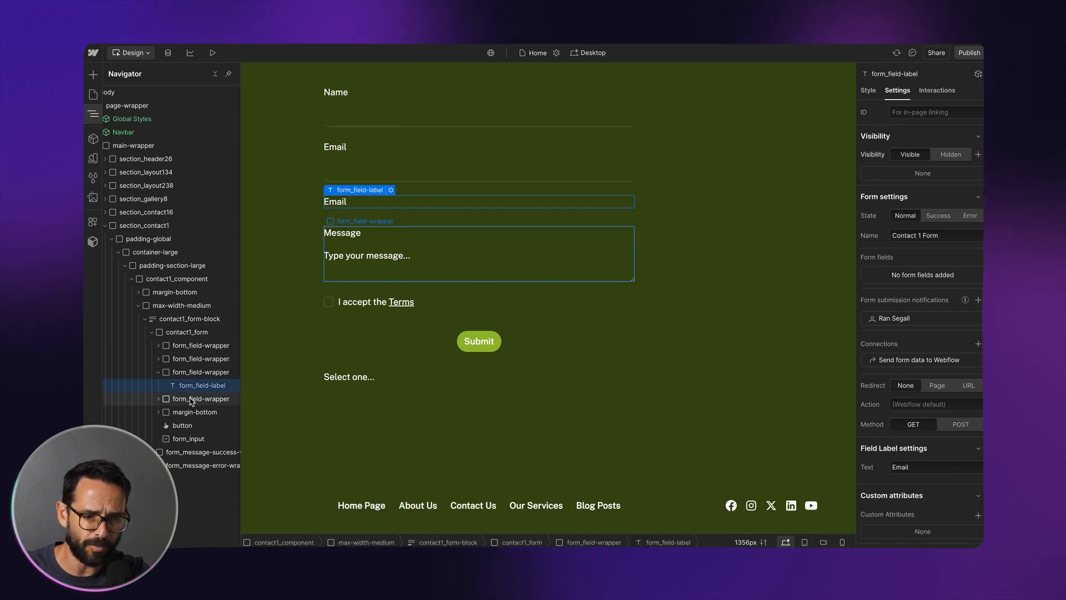
Move the select input into the duplicated Email field wrapper and change that wrapper's label to "How many people will come?"
left_click_drag(189, 443, 200, 402)
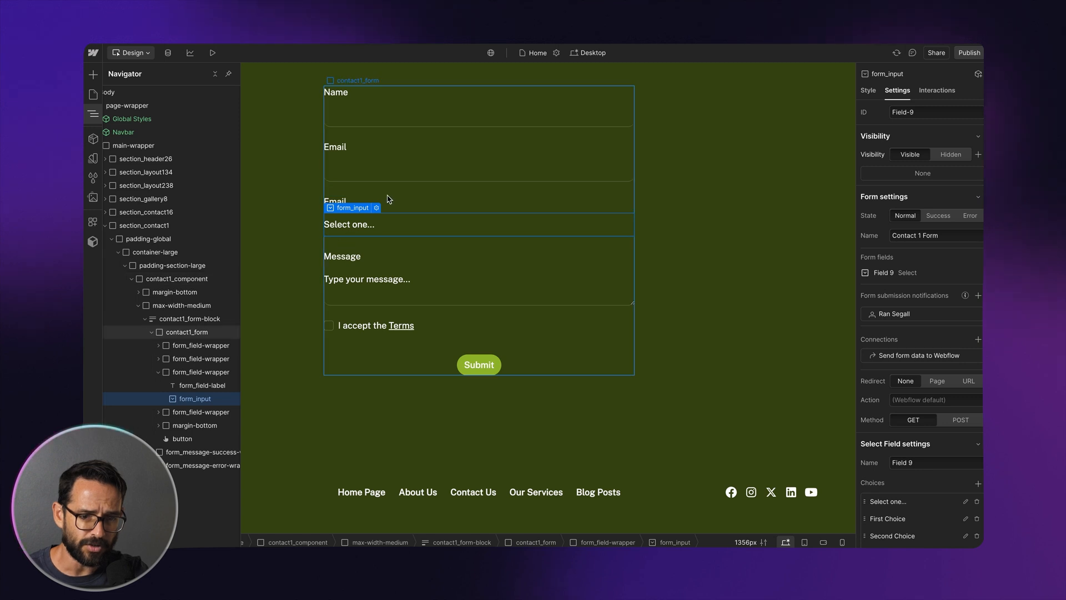
left_click(348, 204)
double_click(344, 202)
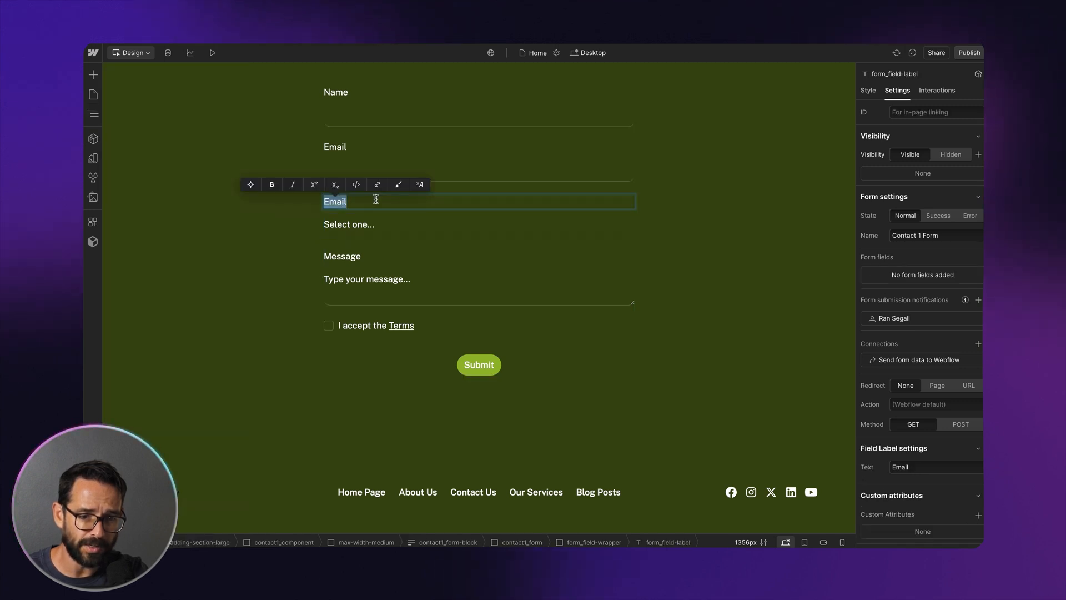
type("How M")
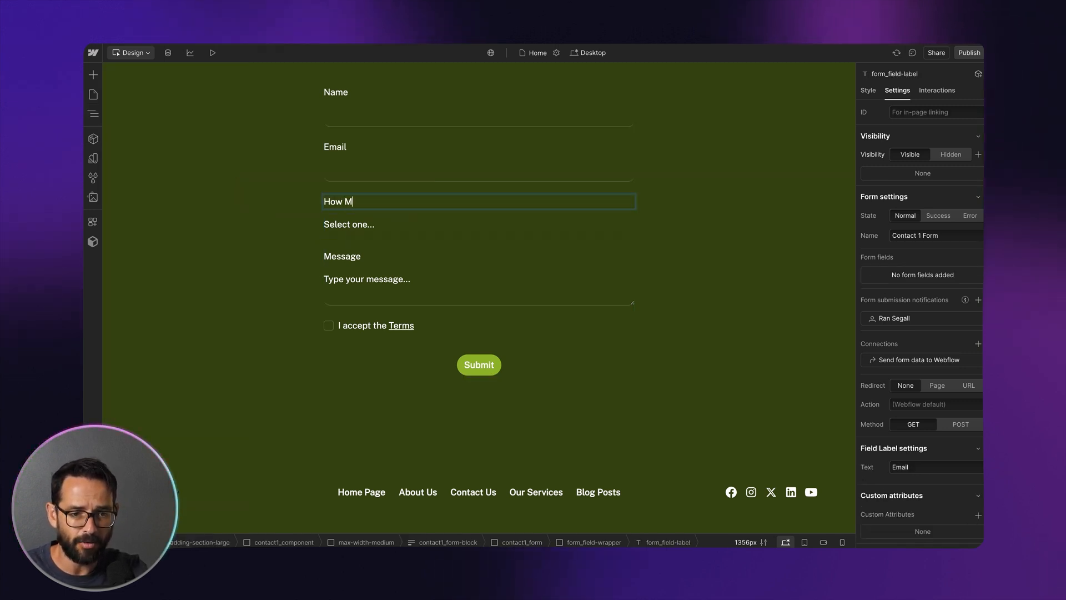
type("any people will come")
left_click(352, 205)
key("BackSpace")
type("m")
Change the select field's "Select one..." choice to text 1 with value 1
left_click(360, 226)
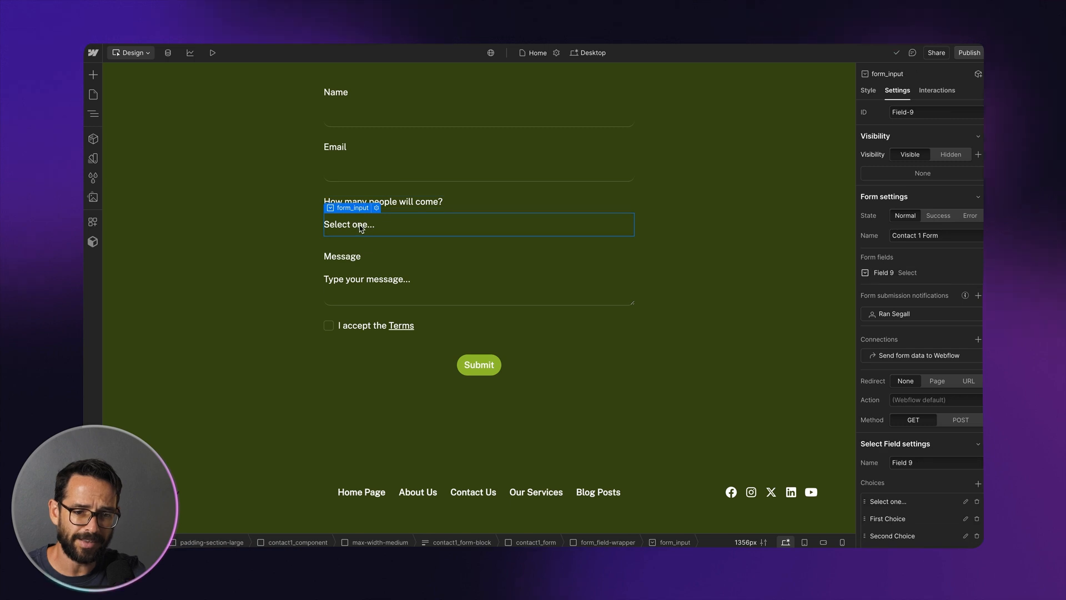
left_click(376, 208)
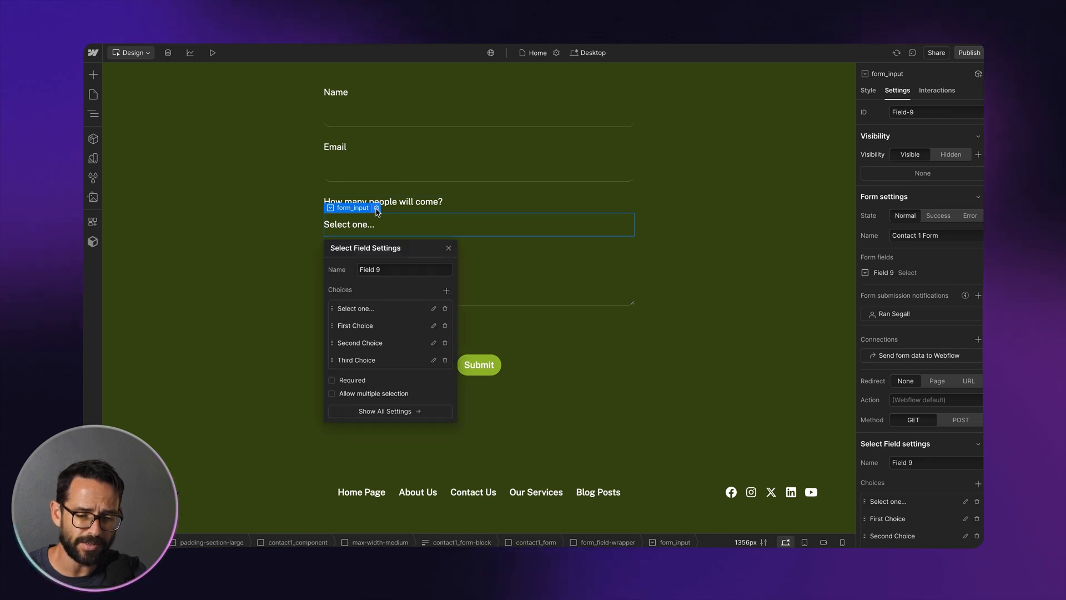
left_click(372, 312)
triple_click(413, 332)
type("1")
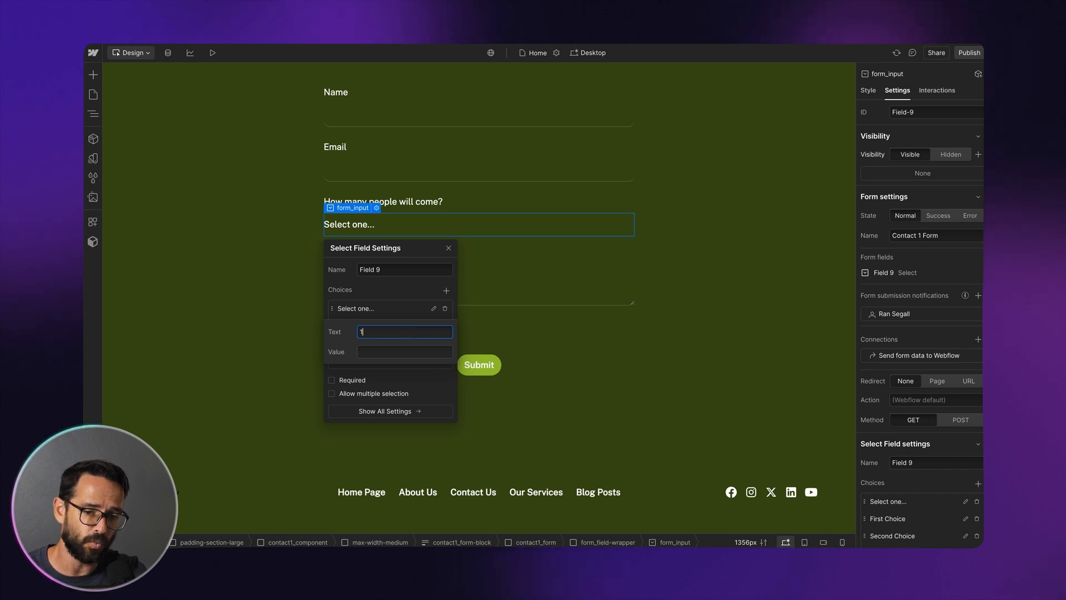
left_click(377, 352)
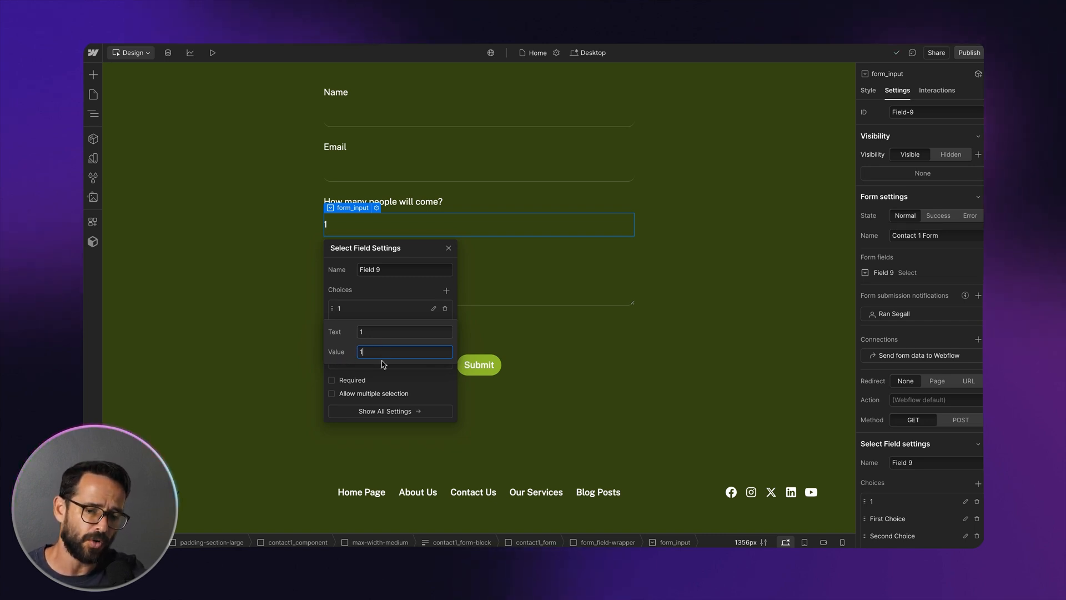
left_click(392, 309)
Change the select field's "First Choice" option to text 2 with value 2
left_click(362, 328)
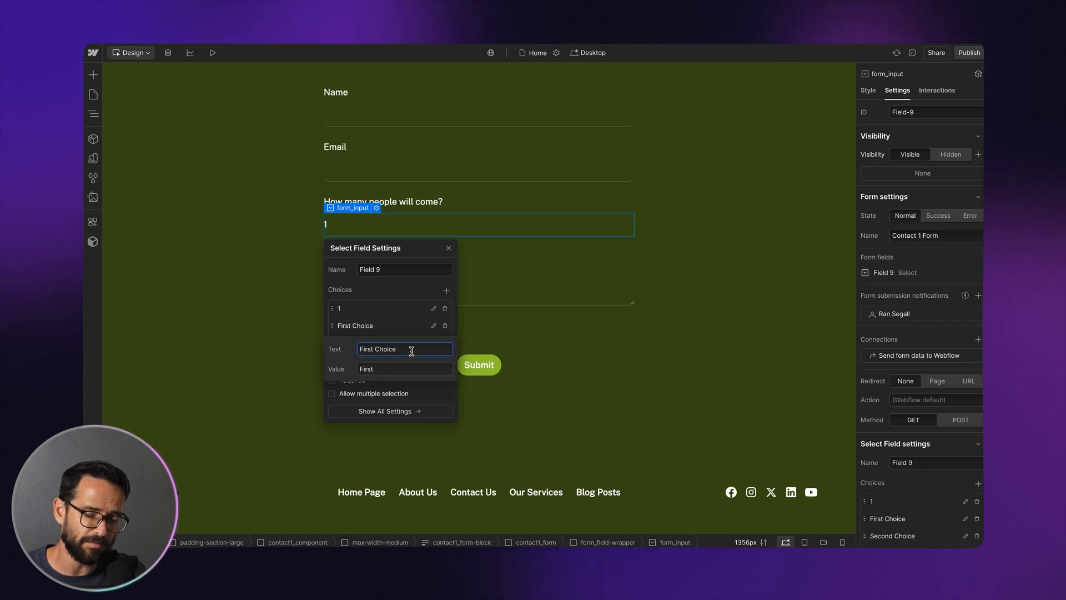
triple_click(411, 351)
type("2")
key("Tab")
type("2")
key("Return")
Change the select field's "Second Choice" option to text 3 with value 3
left_click(358, 345)
triple_click(392, 365)
type("3")
triple_click(397, 383)
type("3")
key("Return")
Change the select field's "Third Choice" option to text 4 with value 4
left_click(367, 360)
triple_click(398, 384)
type("4")
triple_click(395, 401)
type("4")
key("Return")
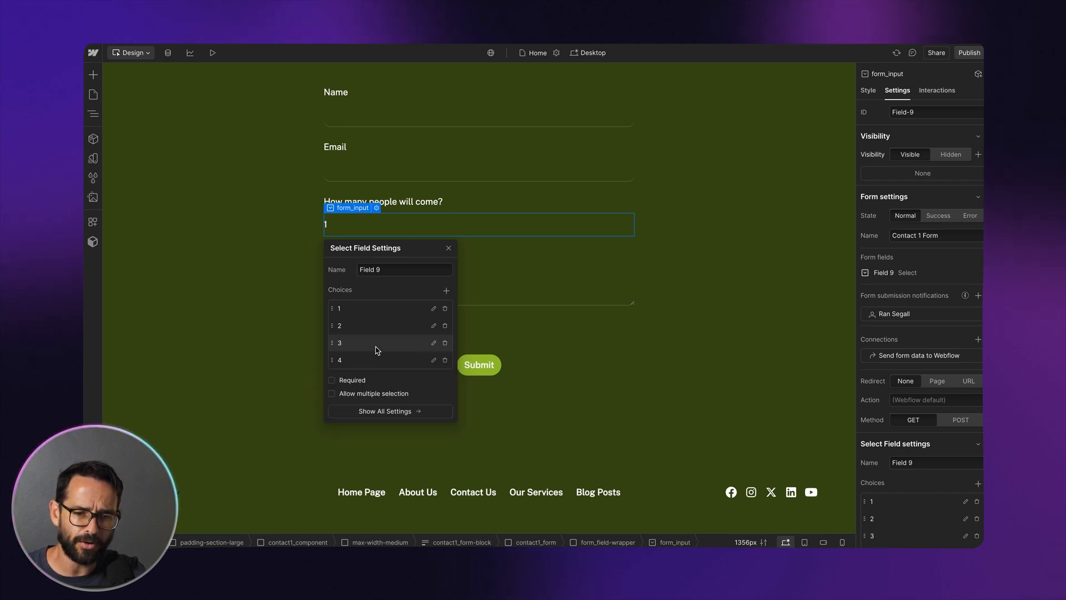
Add a fifth choice to the select field with the text "Can't Come" and the value "not"
left_click(445, 292)
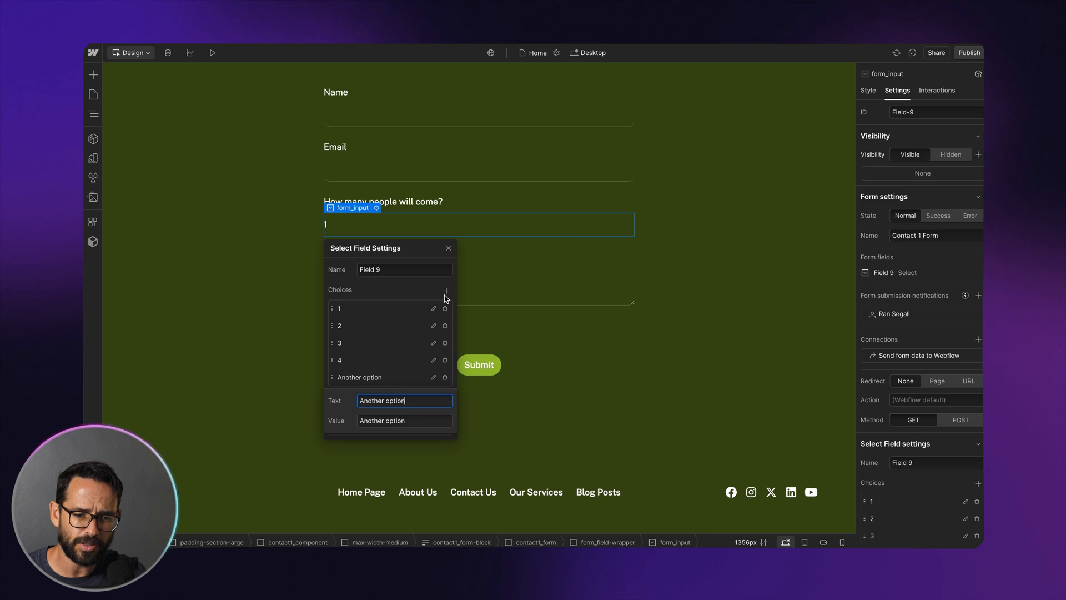
triple_click(397, 404)
type("Can't Come")
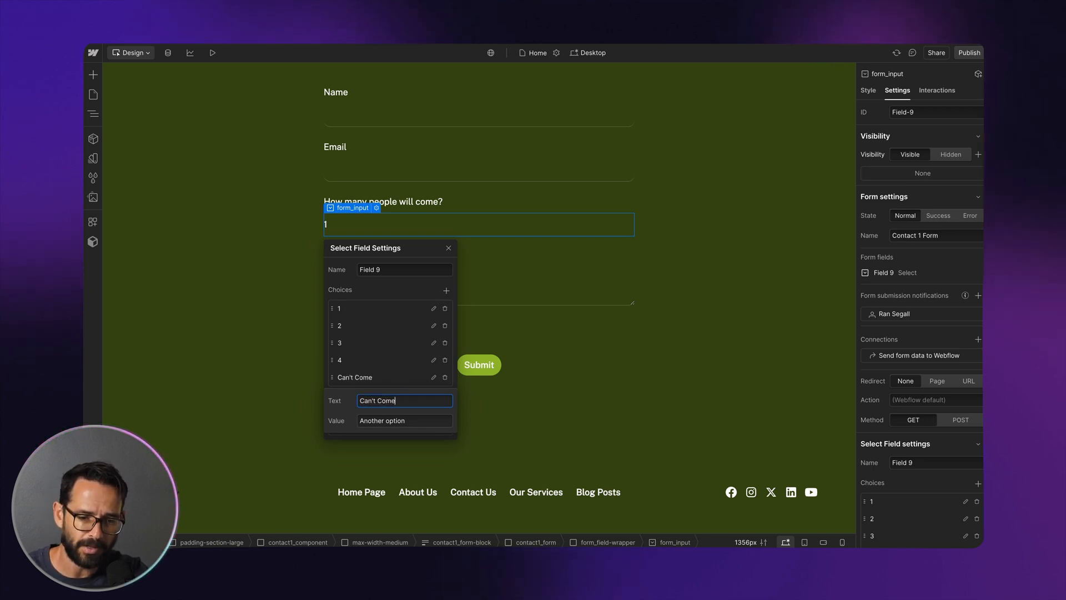
triple_click(427, 420)
type("not")
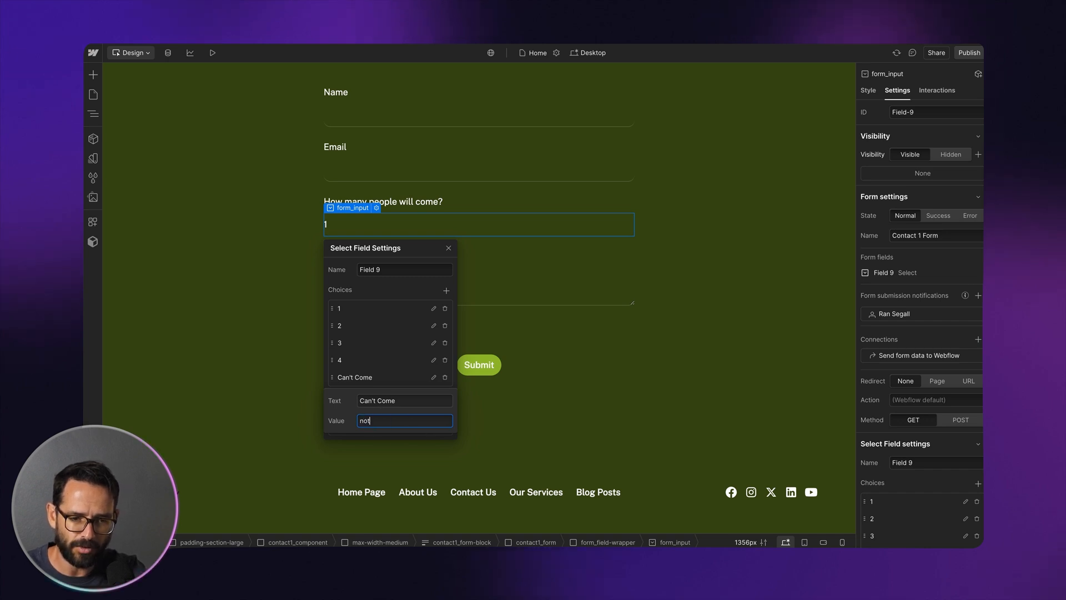
key("Return")
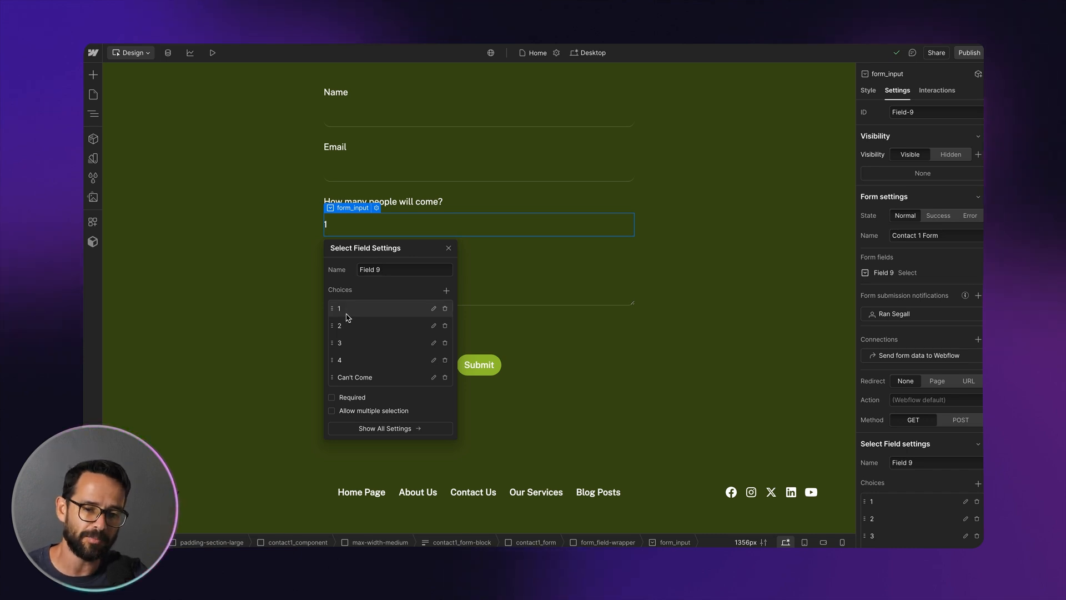
Rename the select field as "people coming" and close its settings
triple_click(400, 269)
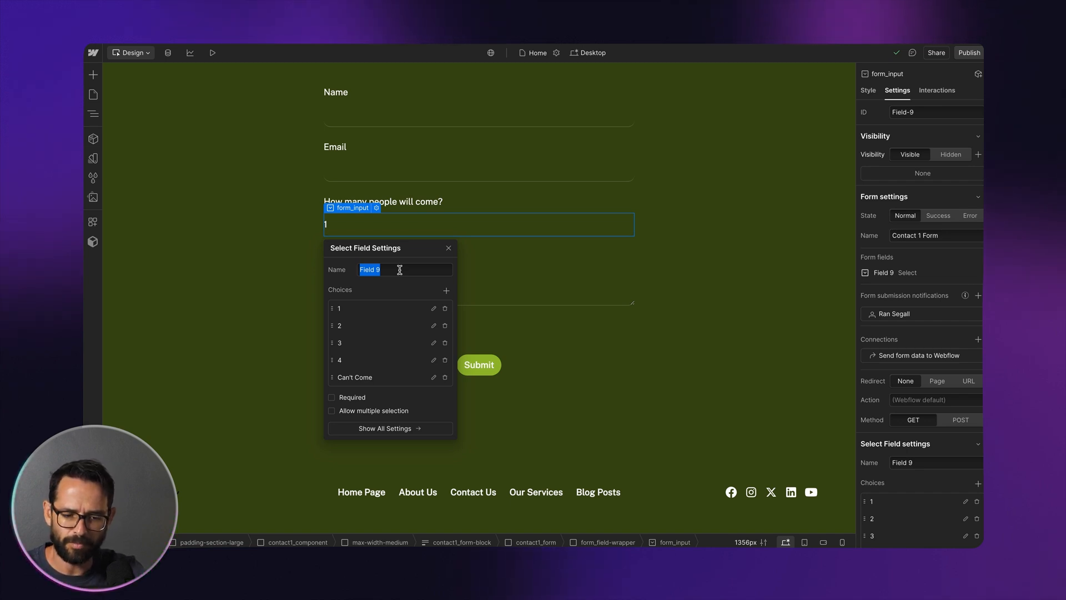
type("people")
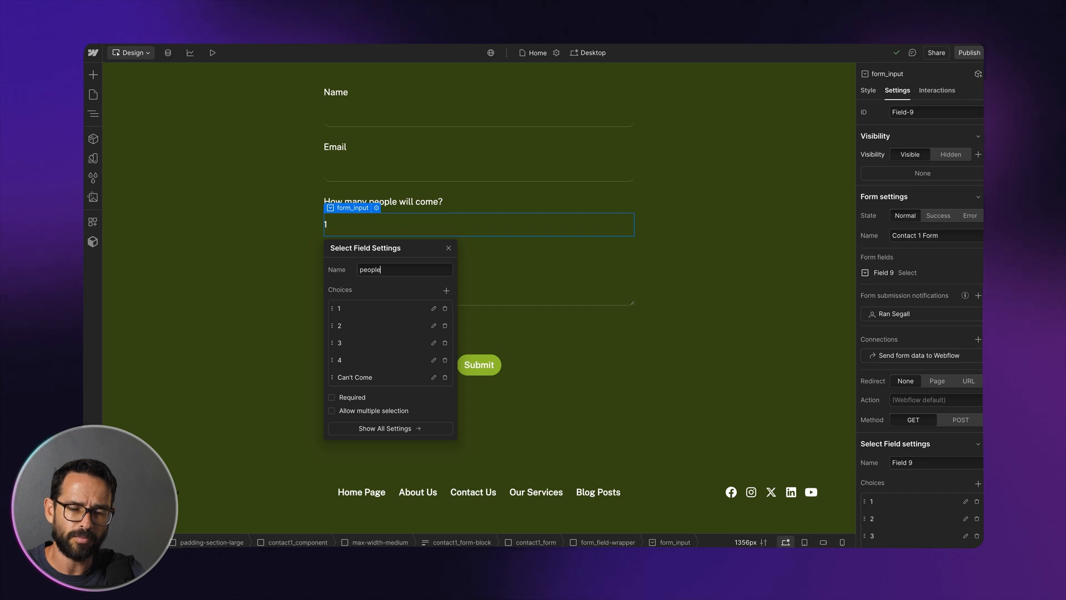
key("ctrl+a")
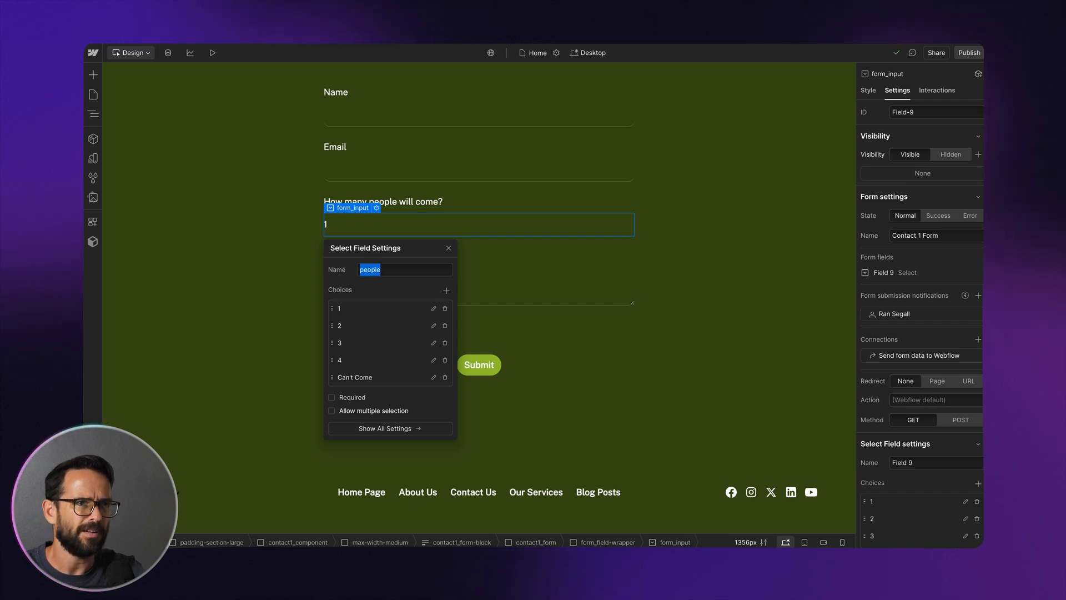
key("Right")
type("co")
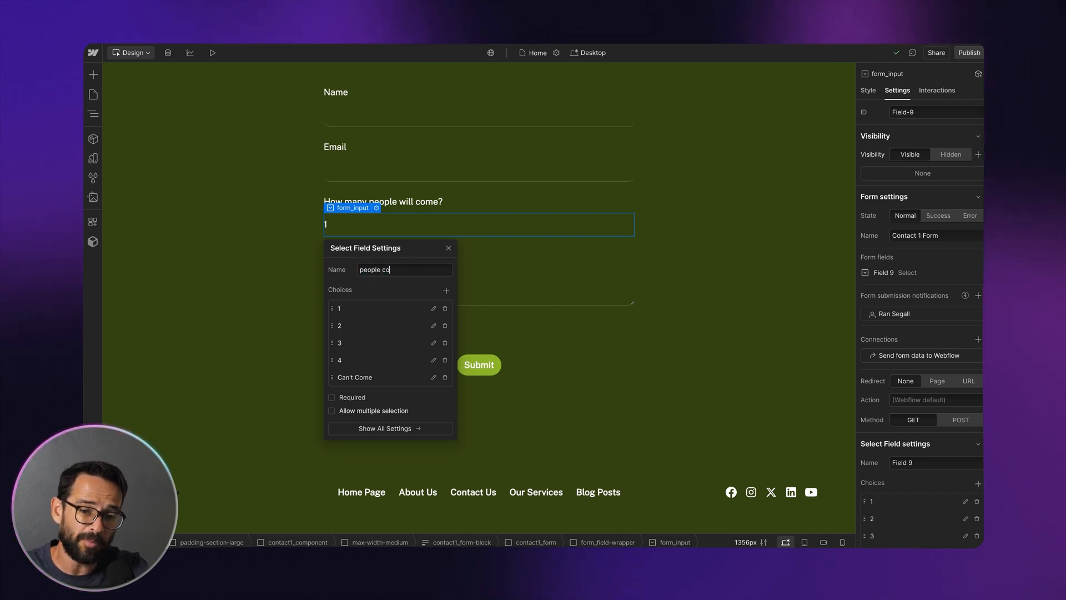
type("meng")
left_click(449, 247)
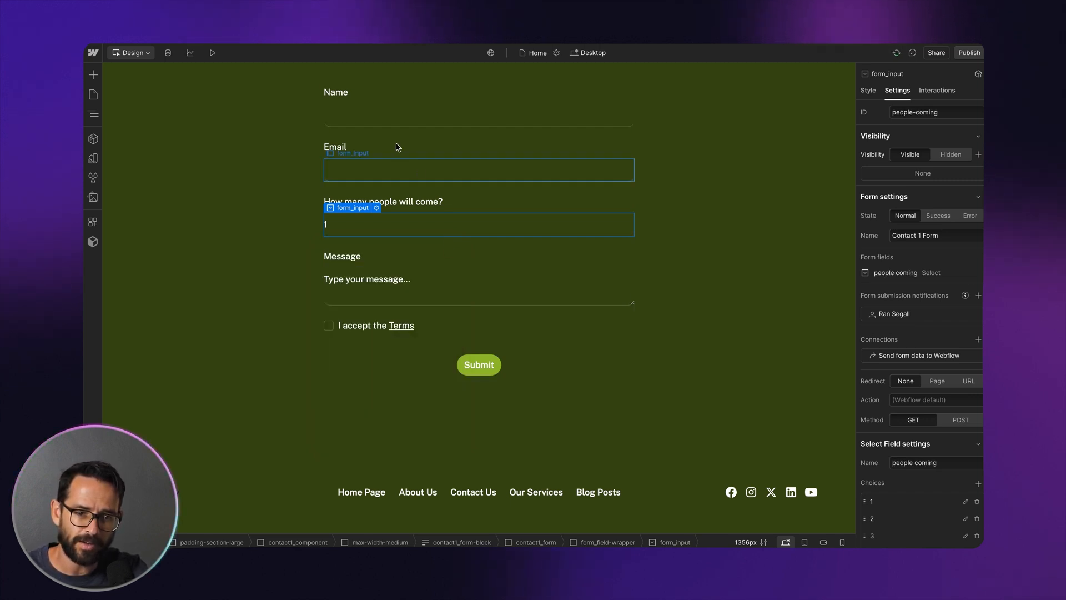
Rename the text input under the Name label as "Name" in its field settings
left_click(382, 119)
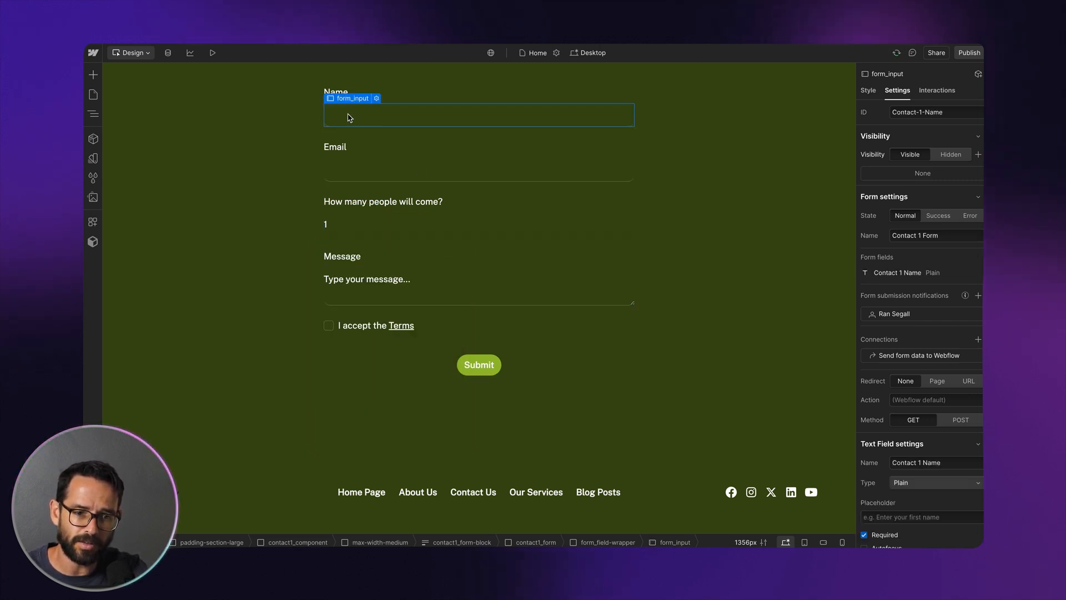
left_click(376, 99)
triple_click(423, 160)
type("Name")
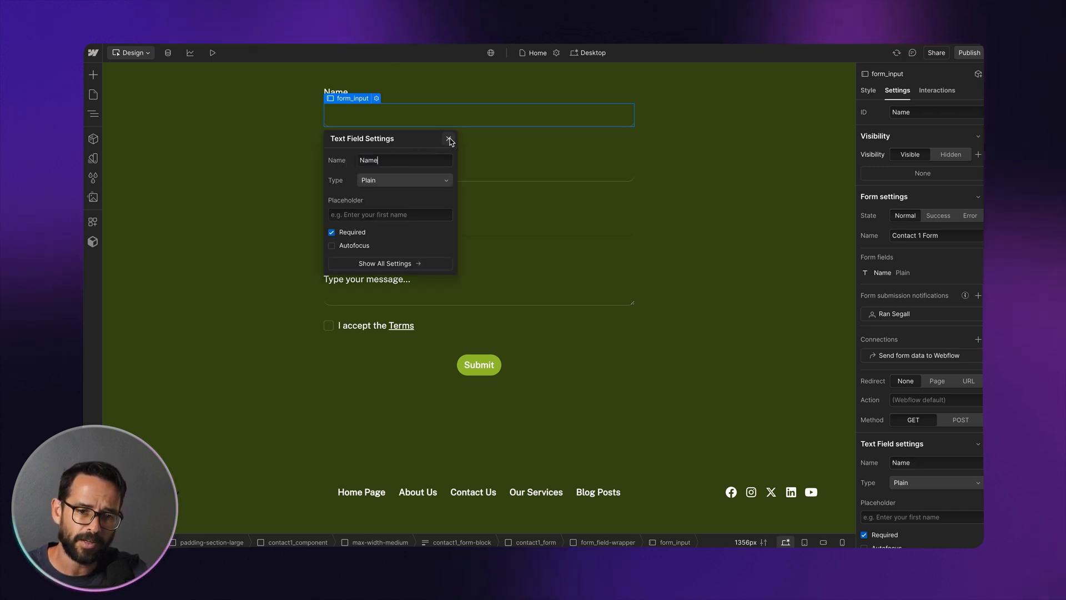
left_click(449, 139)
Shorten the email input's field name to "Email" in its settings
left_click(381, 166)
left_click(376, 153)
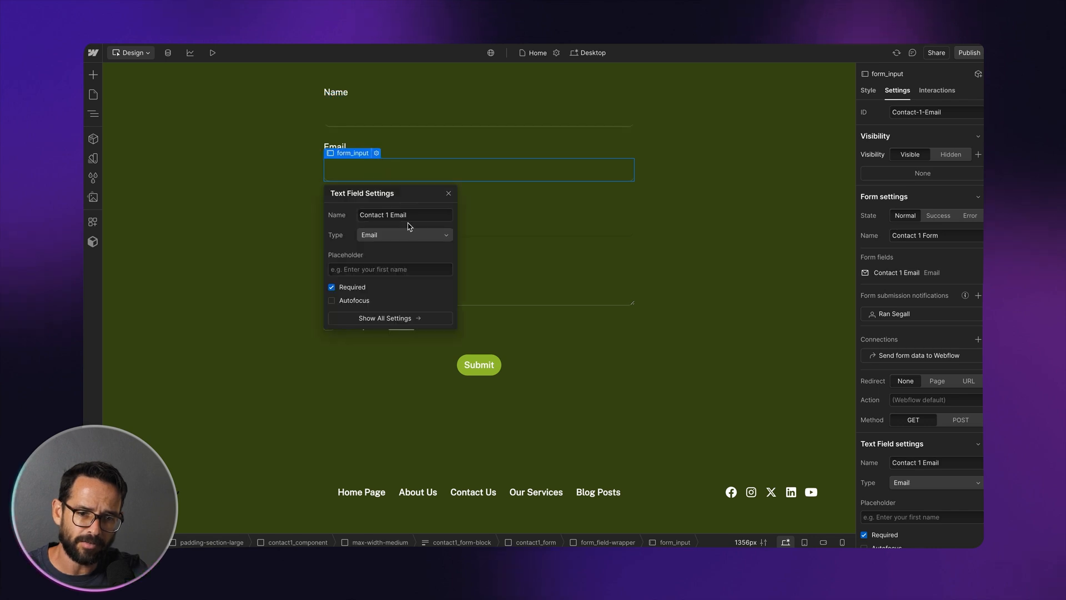
left_click_drag(391, 215, 336, 214)
key("BackSpace")
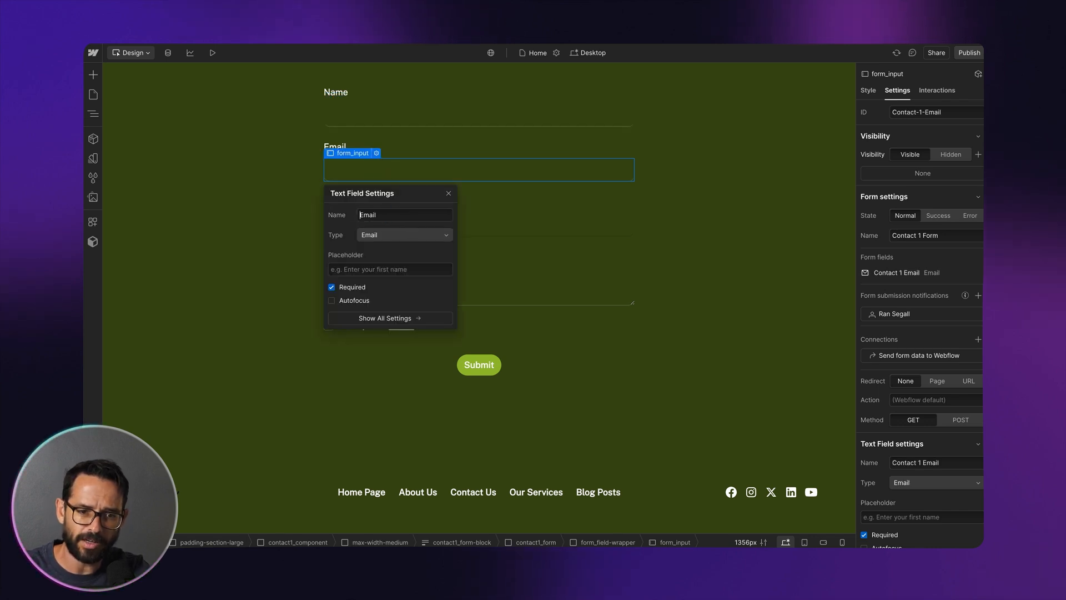
left_click(449, 193)
left_click(391, 229)
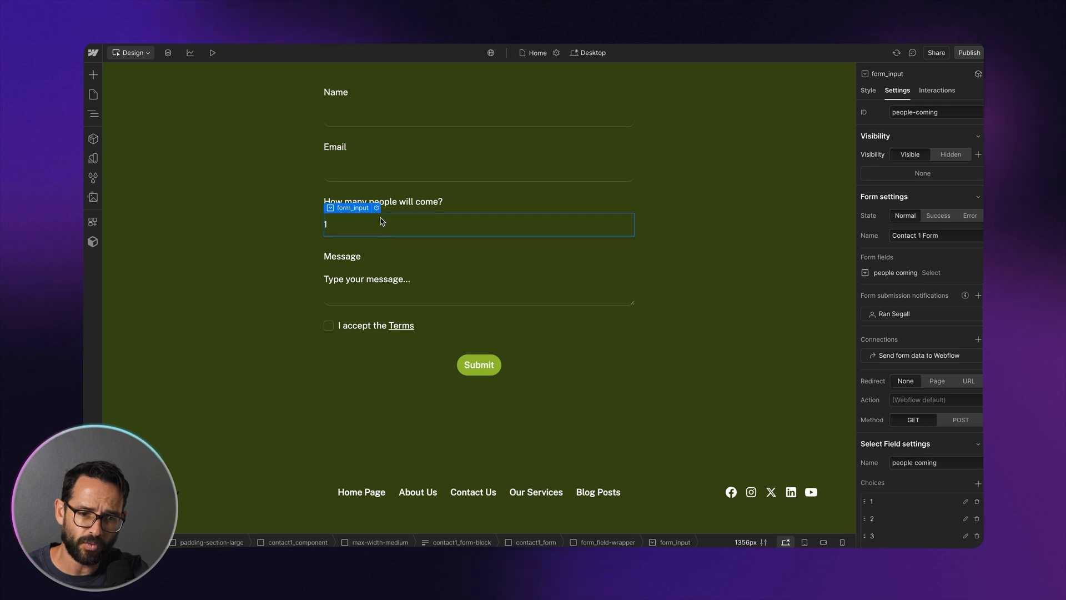
left_click(376, 207)
left_click(449, 249)
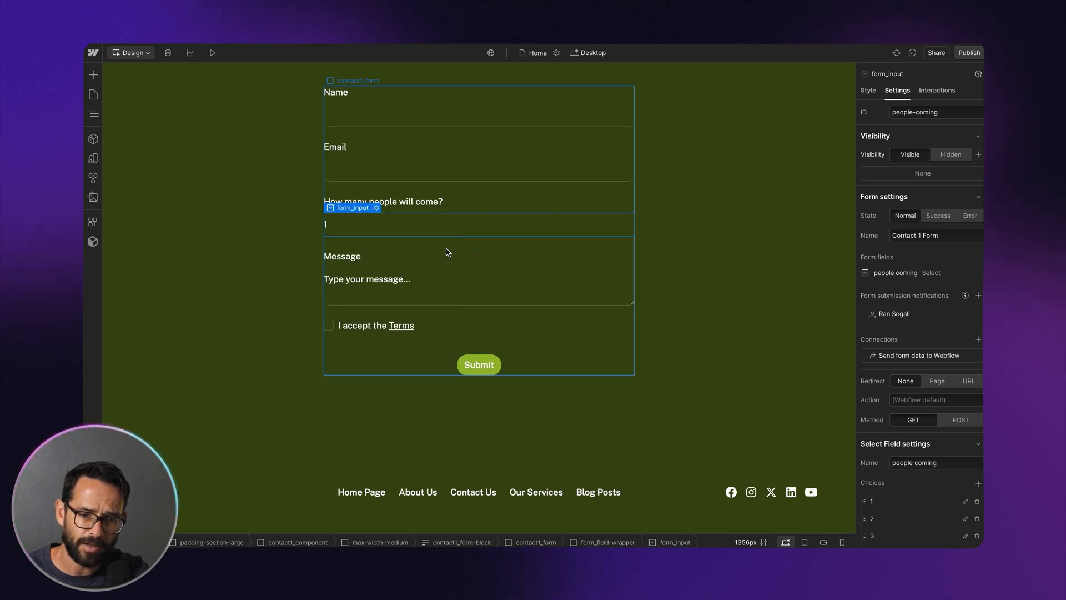
Shorten the message textarea's field name to "Message" in its settings
left_click(397, 300)
left_click(376, 263)
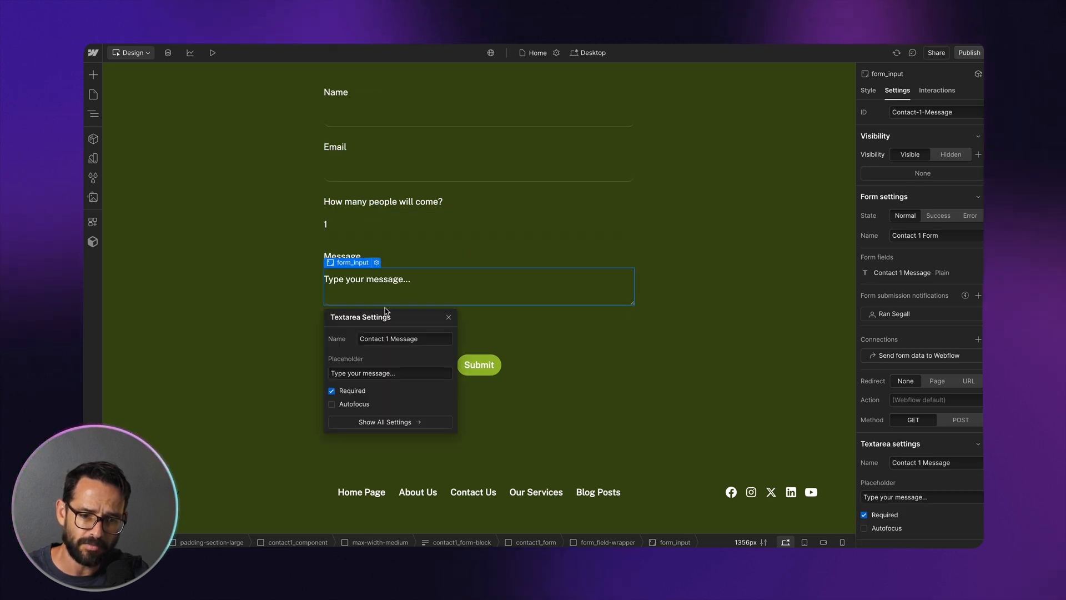
left_click_drag(389, 339, 340, 339)
key("BackSpace")
left_click(449, 317)
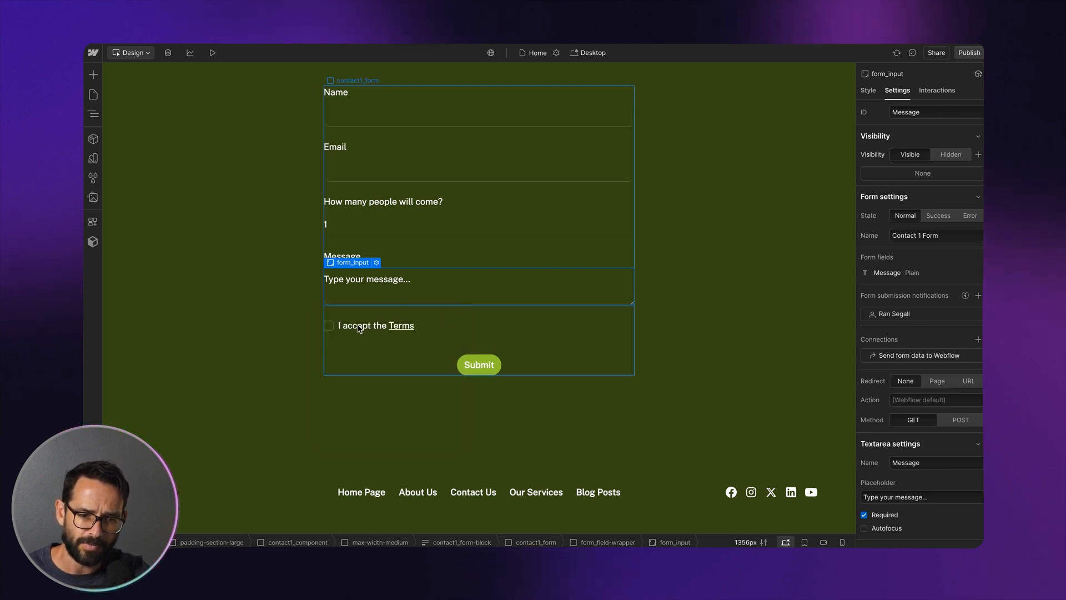
Delete the "I accept the Terms" checkbox and the empty margin-bottom wrapper left above the Submit button
left_click(452, 329)
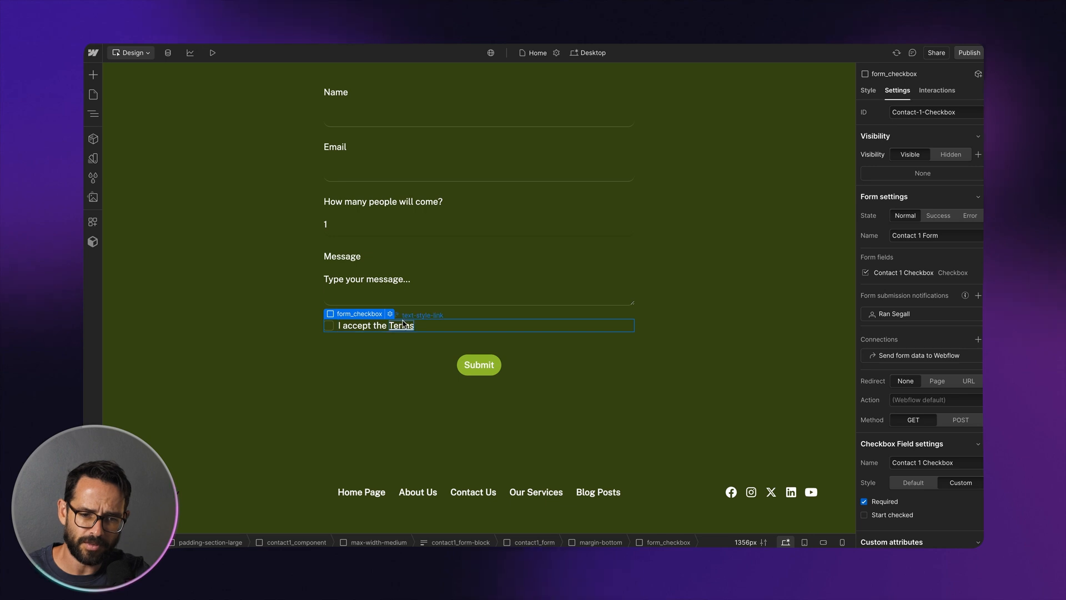
key("BackSpace")
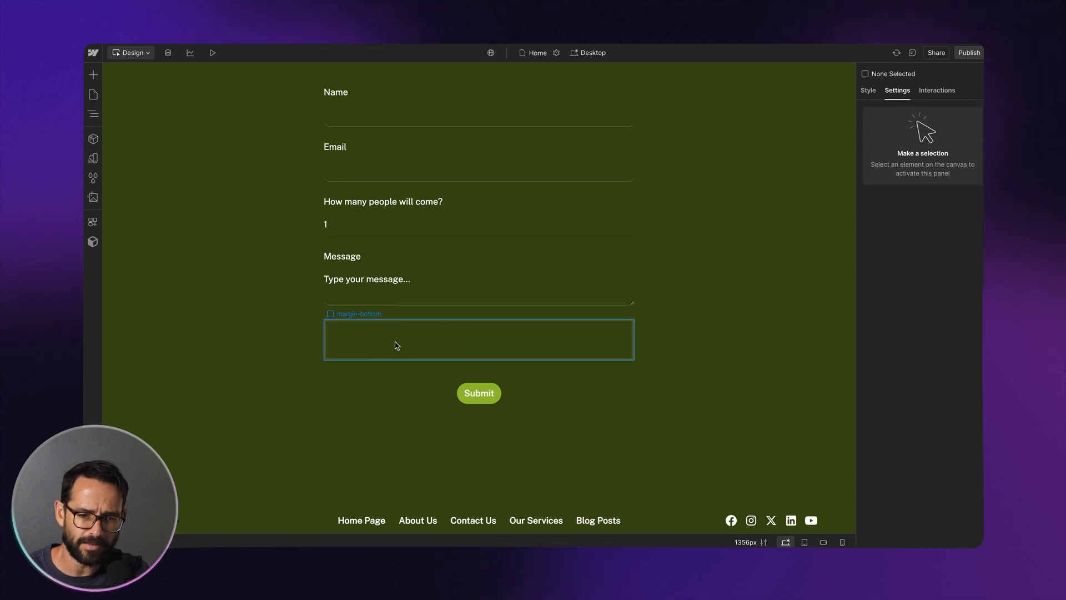
left_click(395, 344)
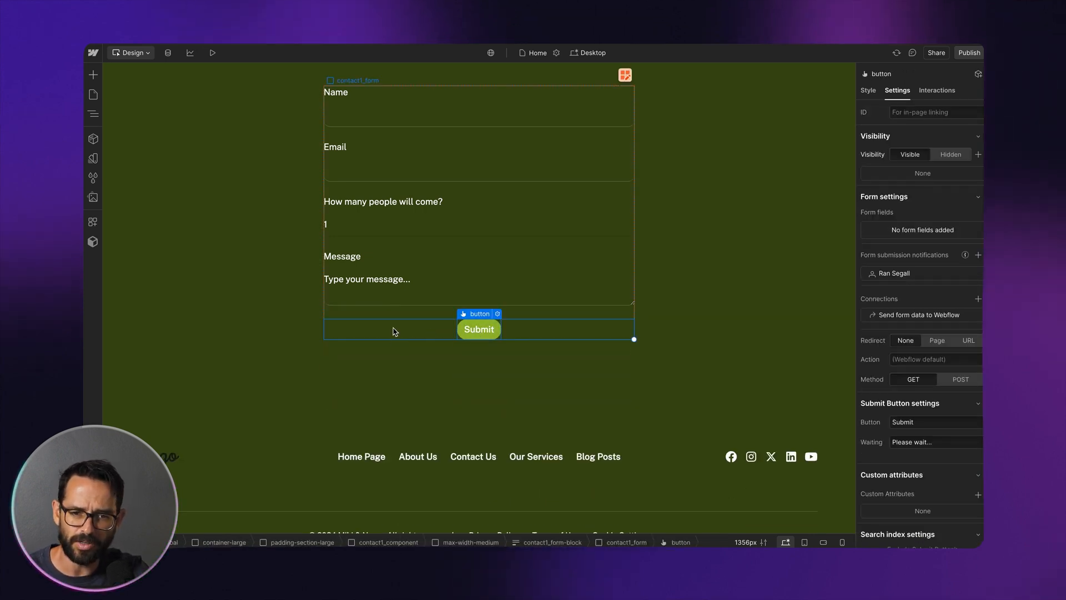
Select the whole contact1_form element and set its form name to "RSVP Form"
left_click(395, 316)
scroll(386, 90, "up", 3)
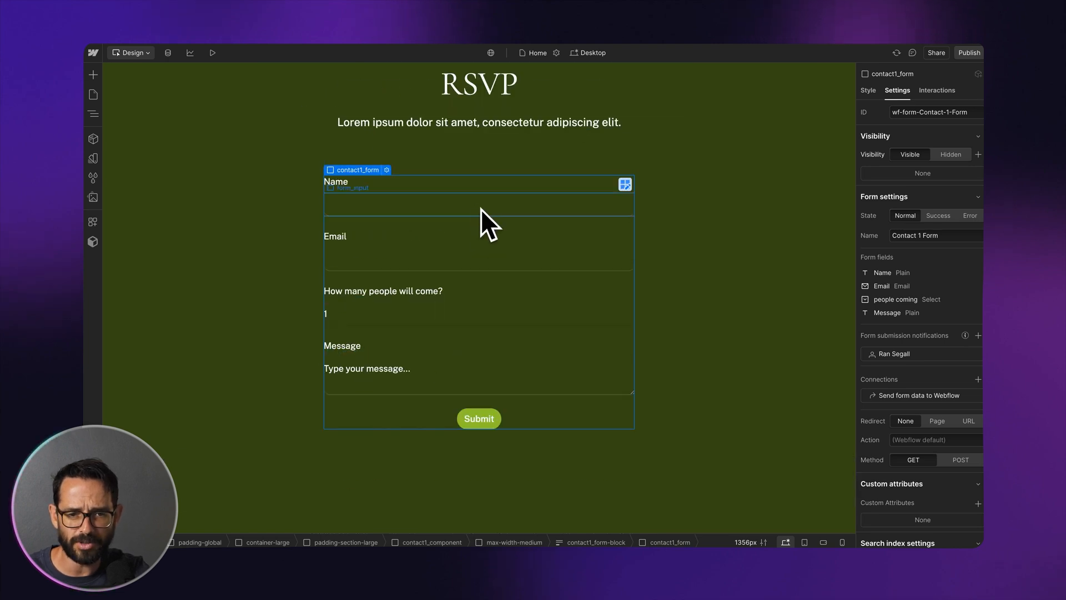
left_click(98, 115)
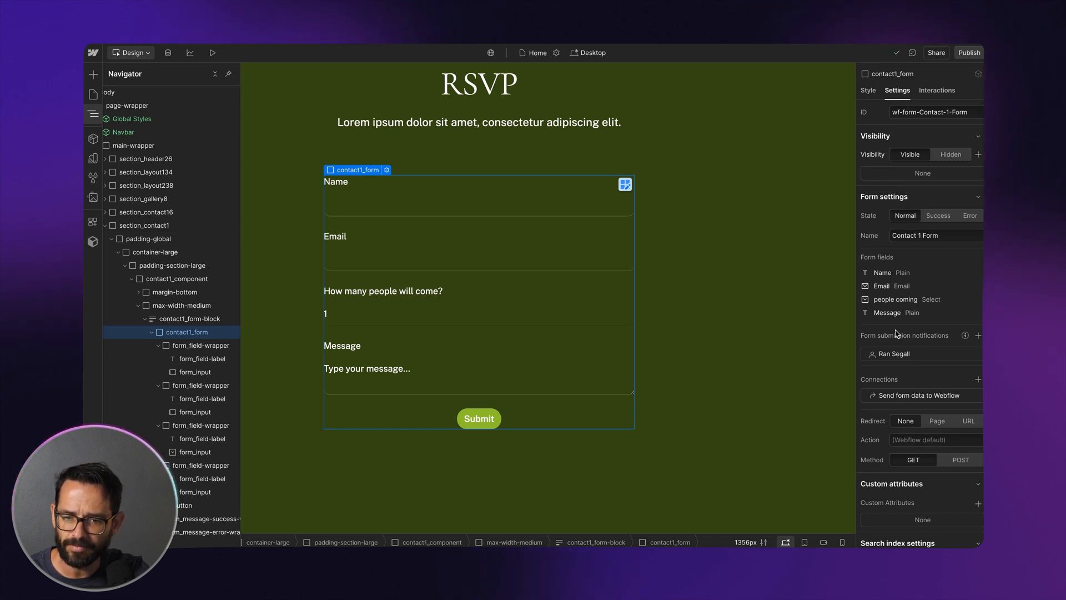
scroll(910, 367, "down", 2)
scroll(910, 366, "up", 2)
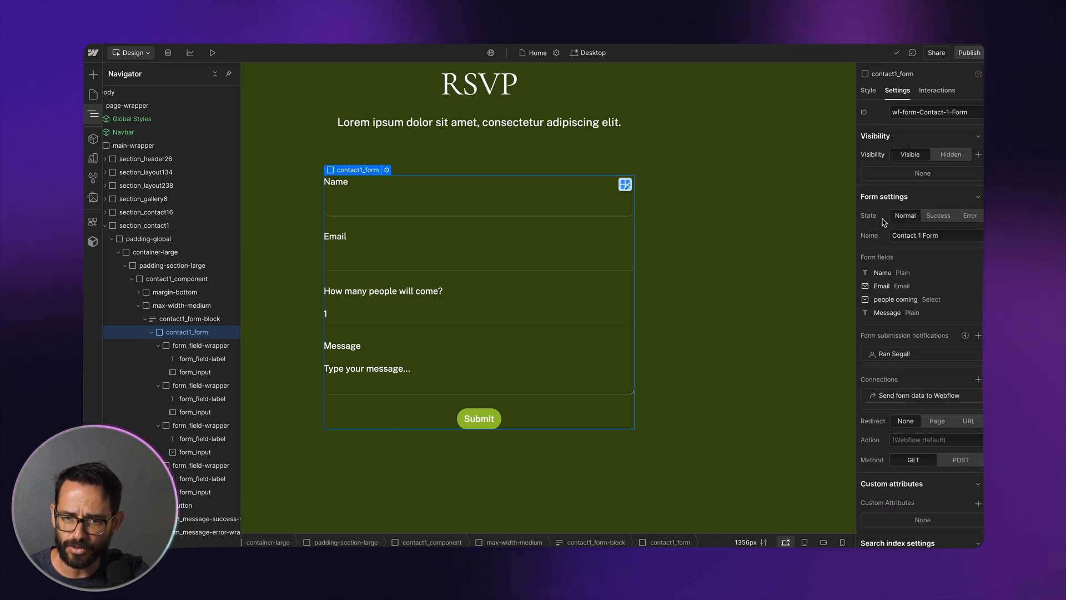
left_click(966, 237)
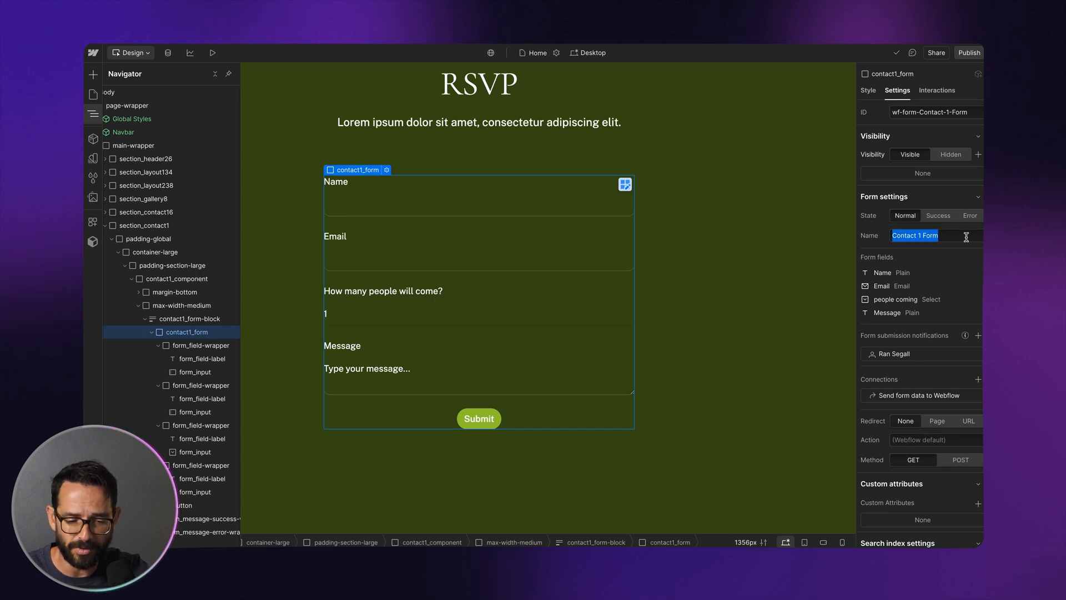
type("RSV")
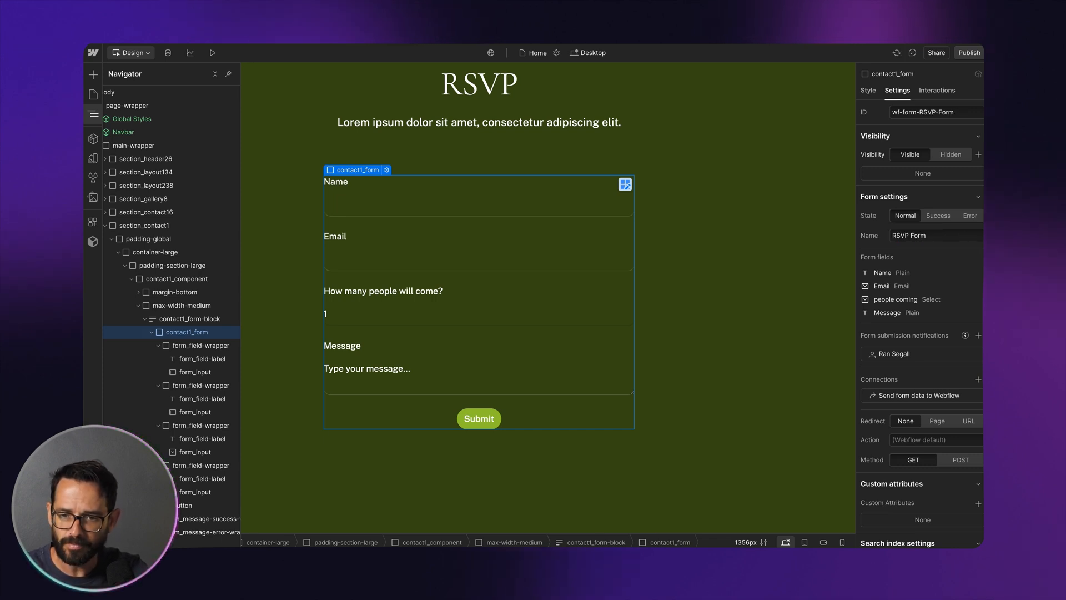
type("P Form")
key("Return")
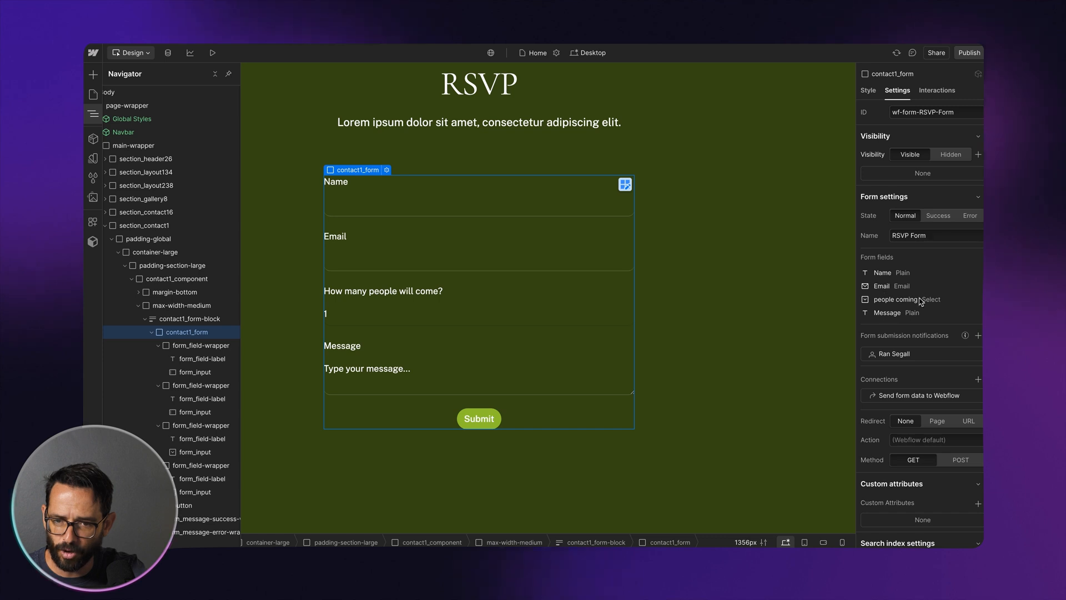
Check the options for adding recipients to the RSVP form's submission notifications
scroll(891, 325, "down", 1)
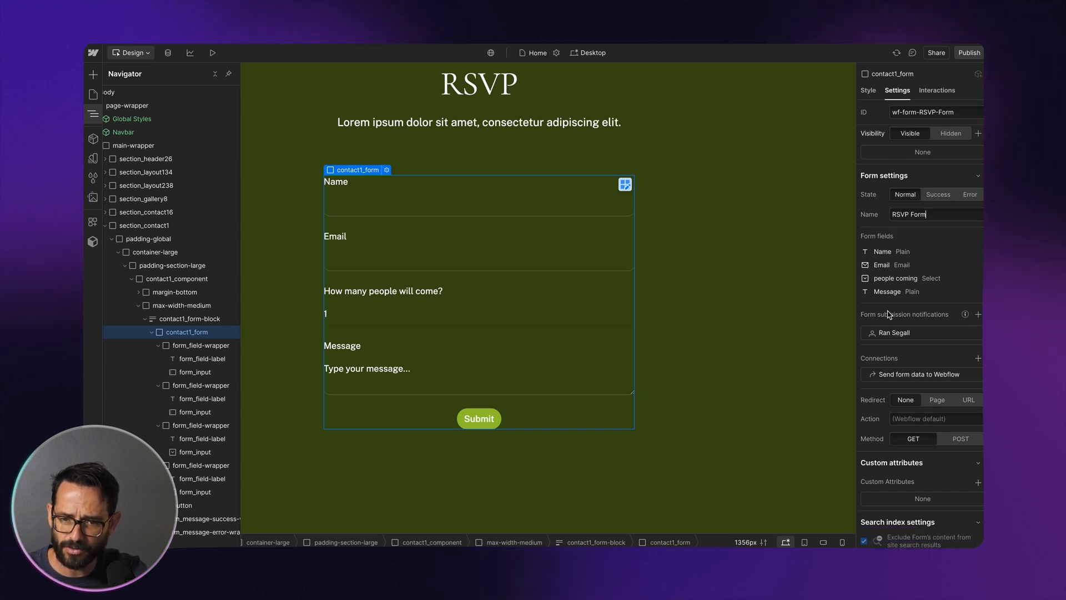
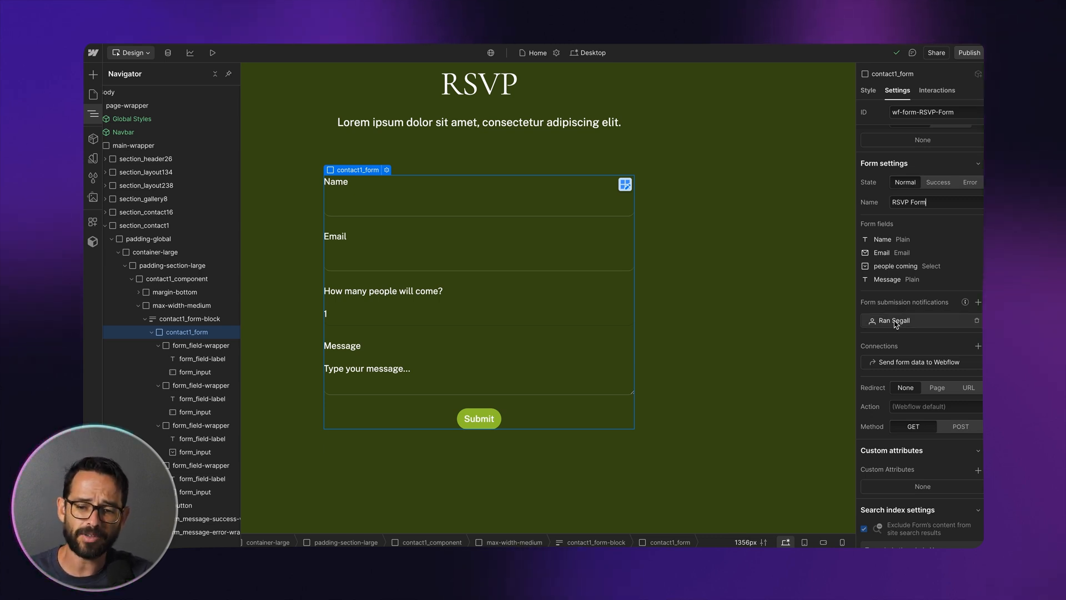
left_click(979, 302)
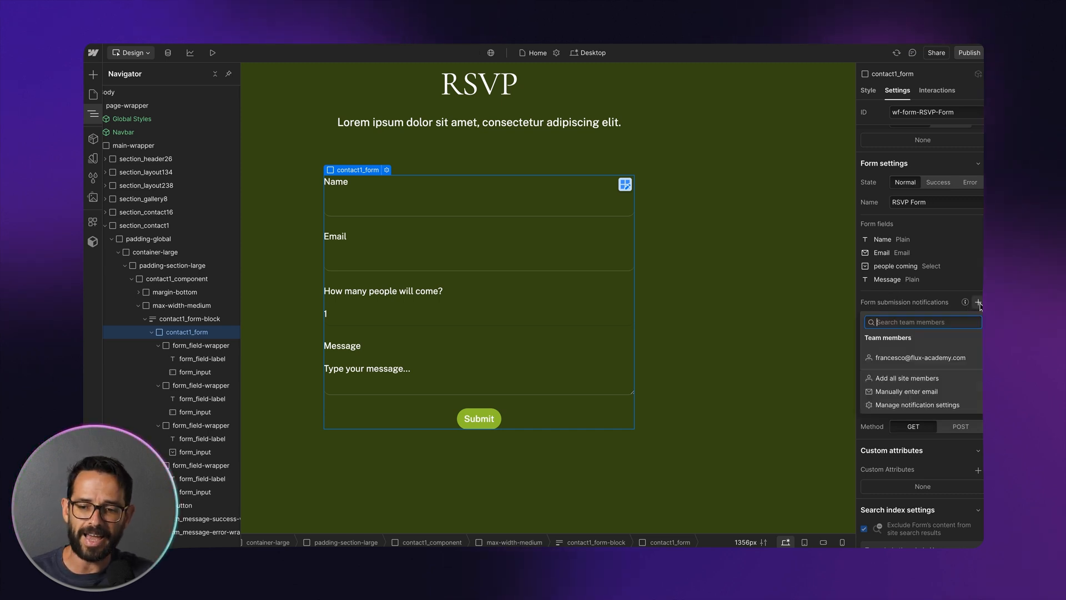
left_click(927, 300)
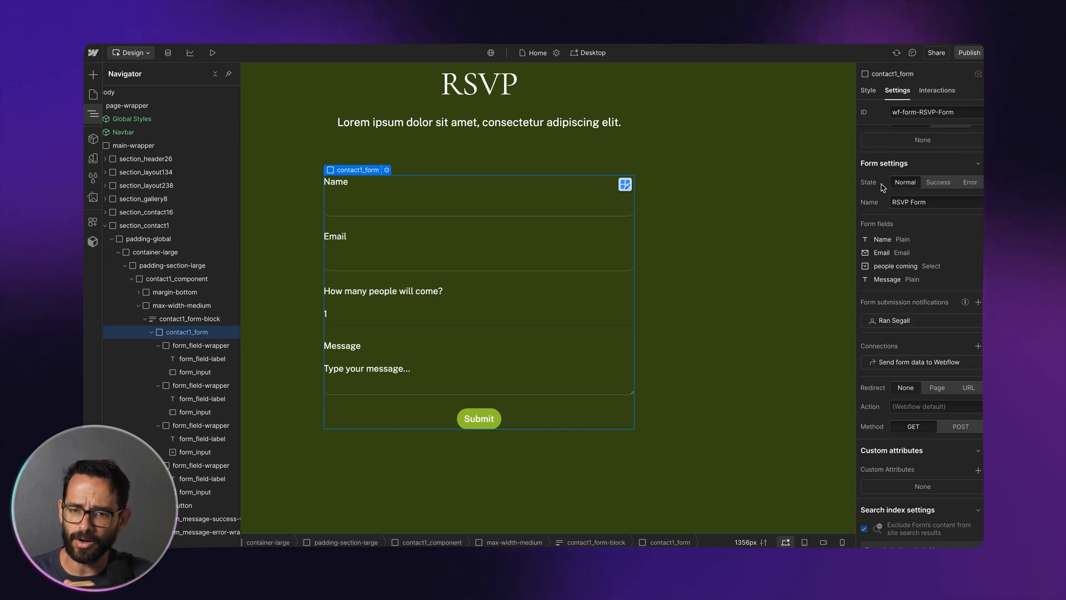
Check the RSVP form's Success and Error states, then return it to the Normal state
left_click(937, 185)
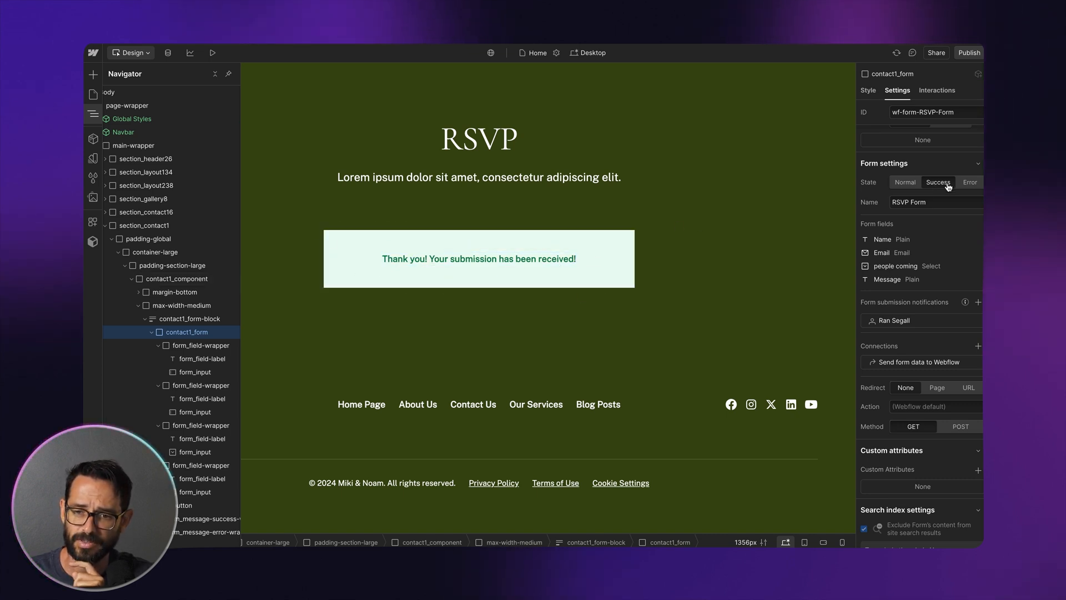
left_click(969, 182)
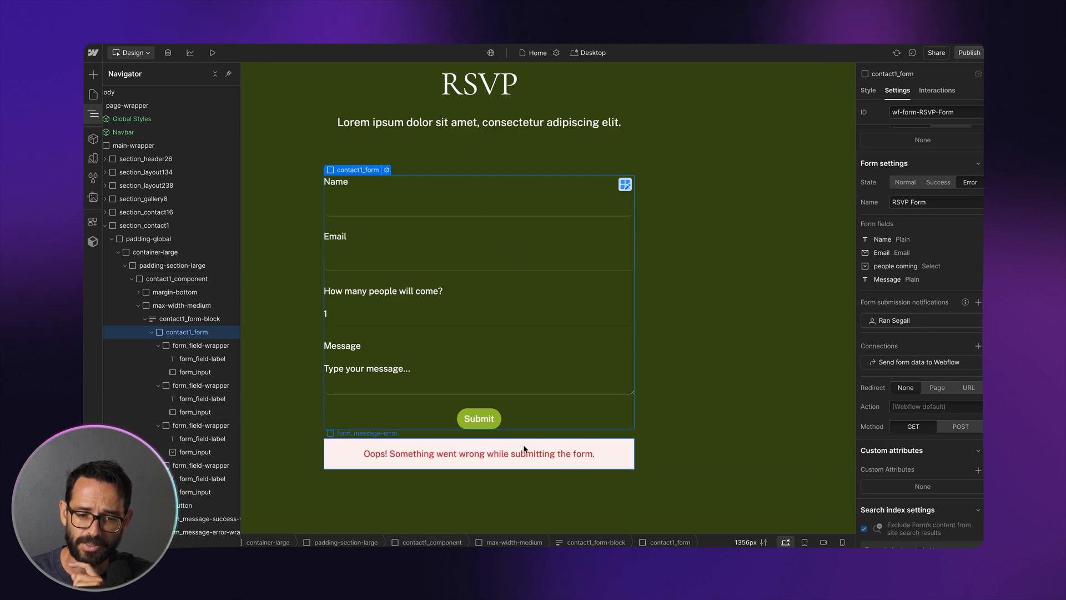
left_click(939, 183)
left_click(906, 183)
scroll(552, 194, "down", 1)
scroll(553, 192, "down", 1)
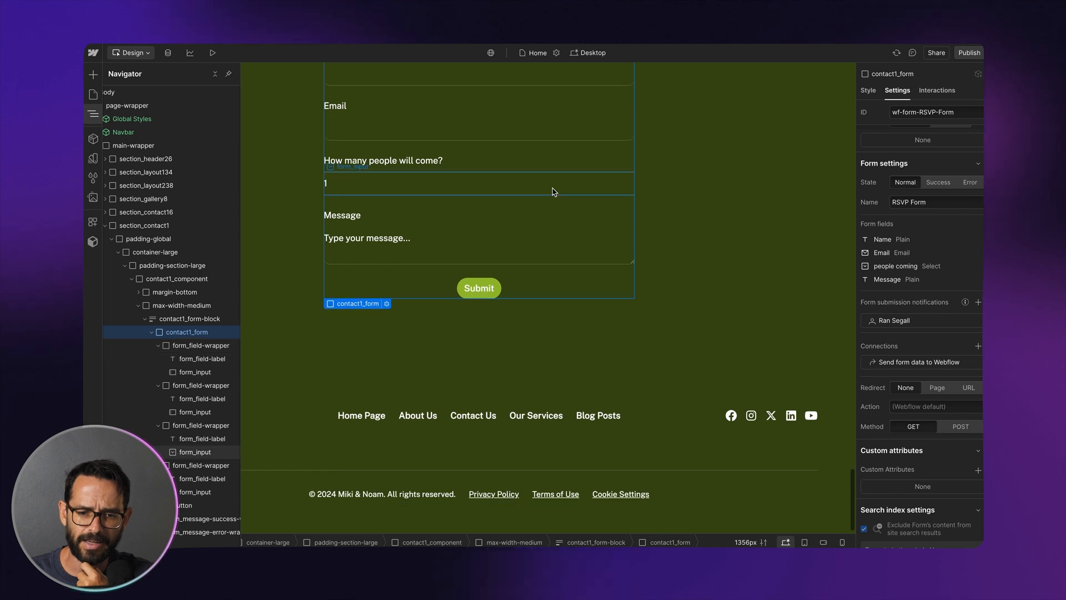
Preview the RSVP form, testing the Name field with "fghfgh s" and opening the guest-count choices, and return to the design view
scroll(657, 205, "up", 3)
key("z")
left_click(715, 201)
scroll(716, 202, "up", 1)
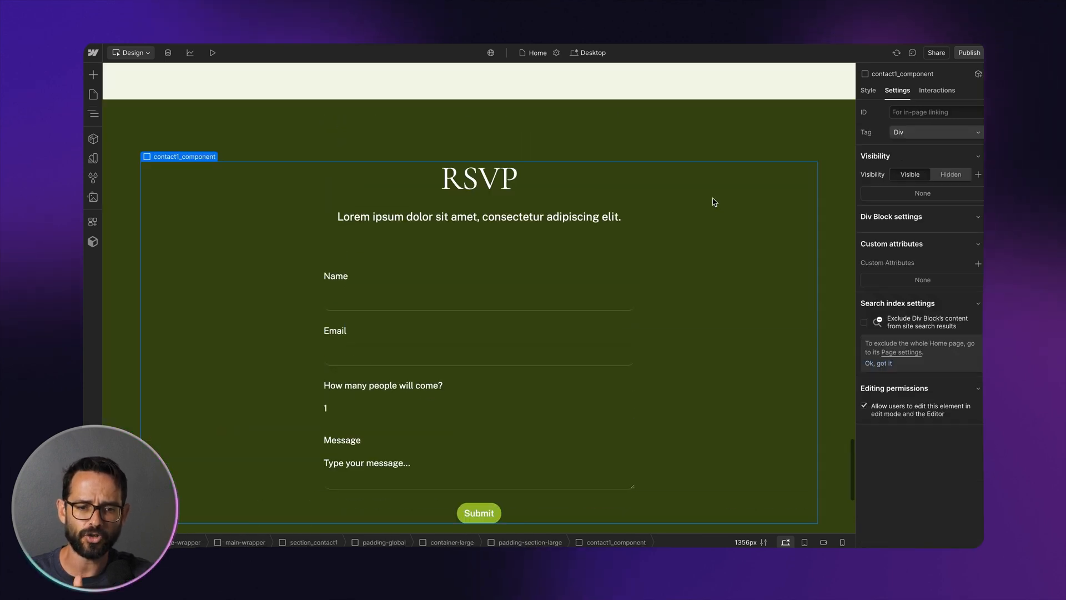
scroll(715, 203, "down", 1)
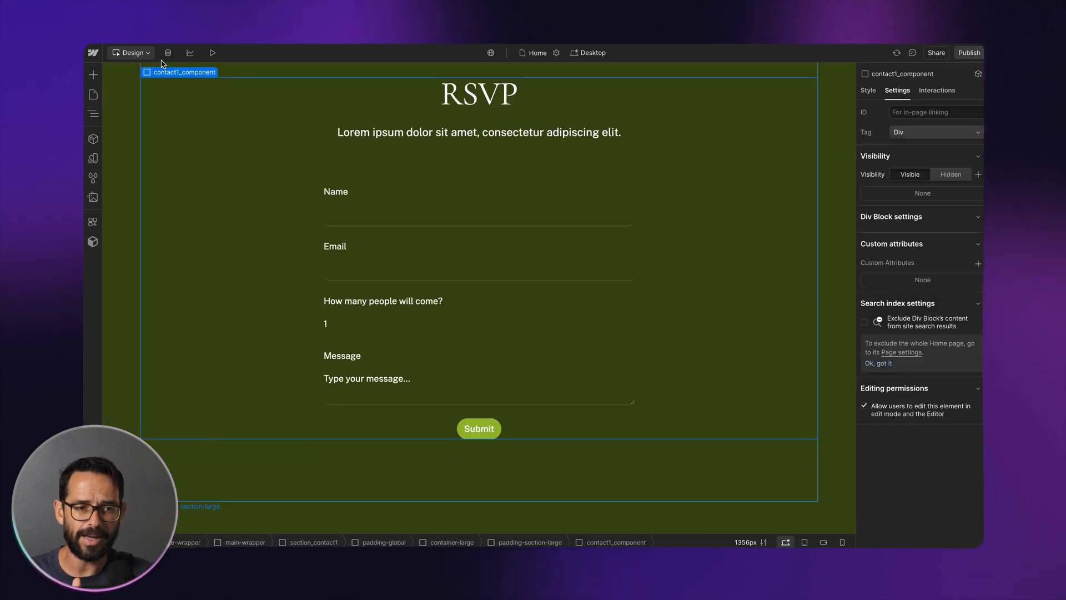
left_click(211, 52)
left_click(421, 243)
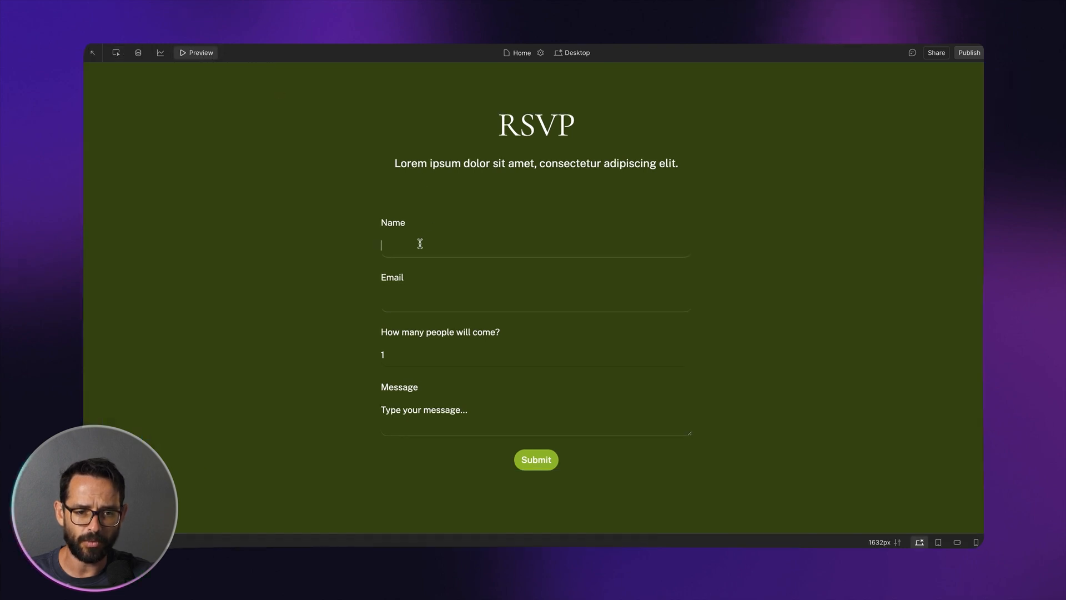
type("fghfgh s")
left_click(418, 356)
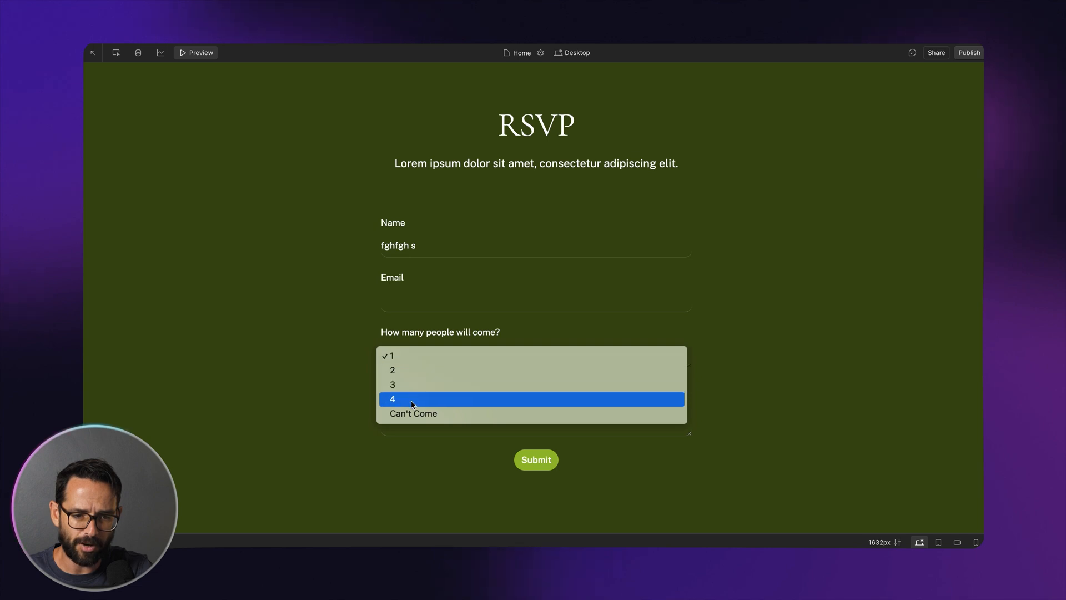
left_click(370, 318)
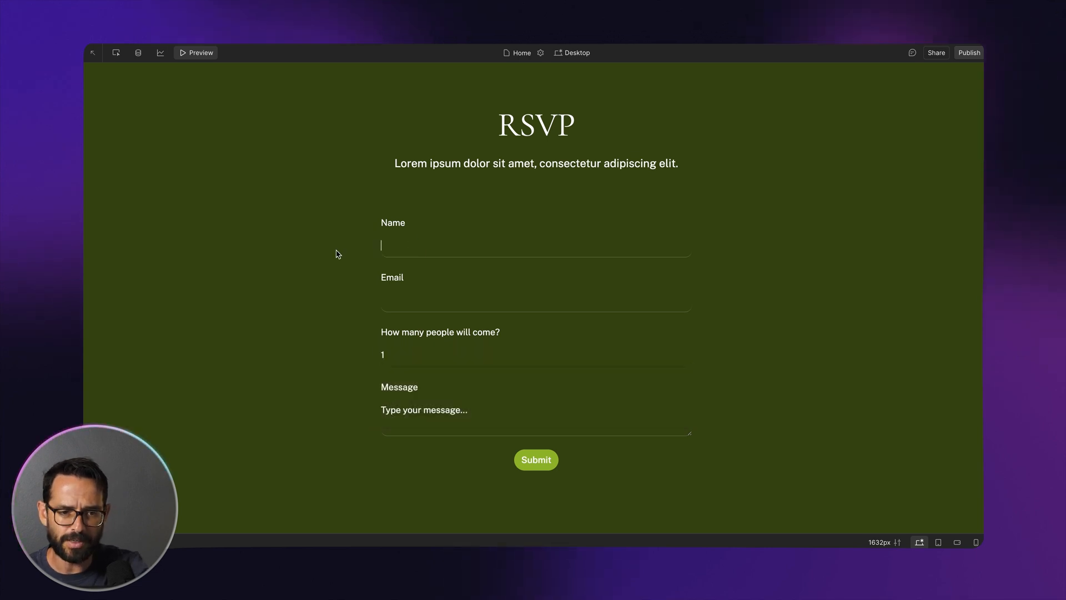
left_click(207, 57)
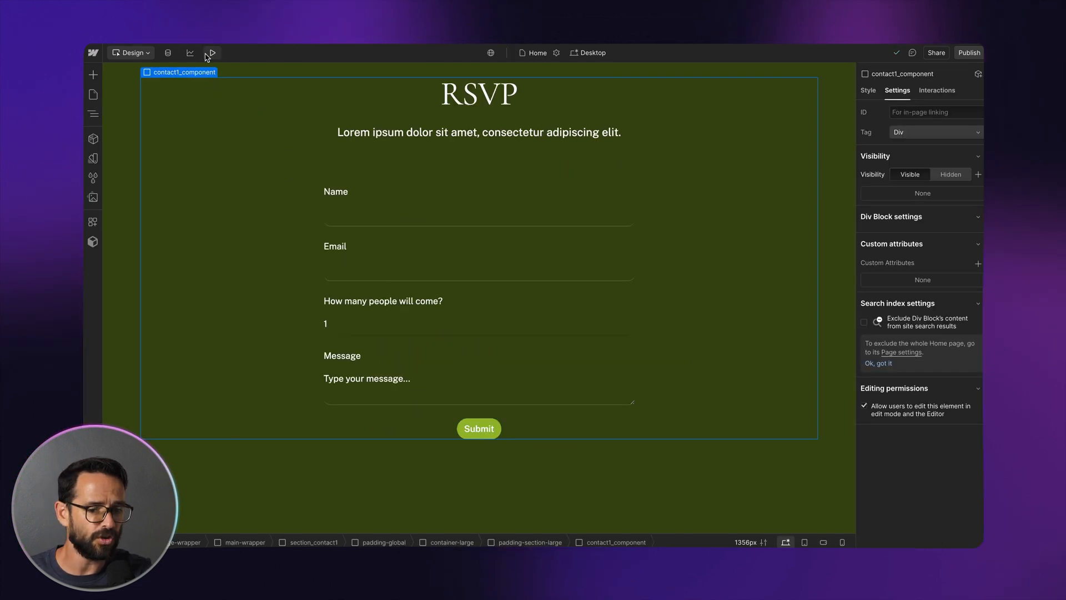
Inspect the Footer instance below the RSVP section and return to the top of the page
scroll(237, 199, "down", 3)
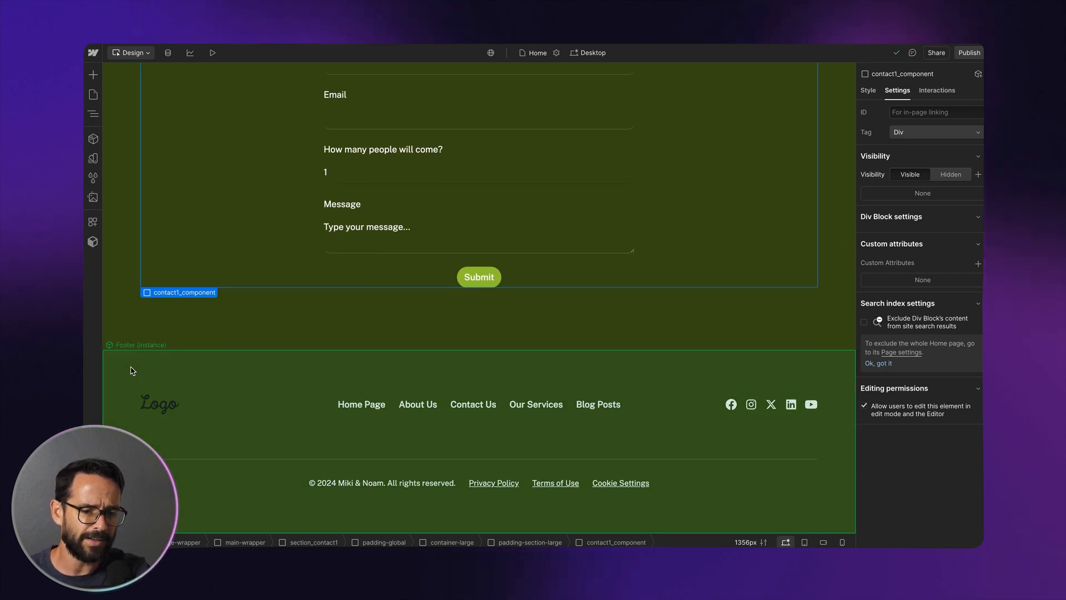
left_click(203, 425)
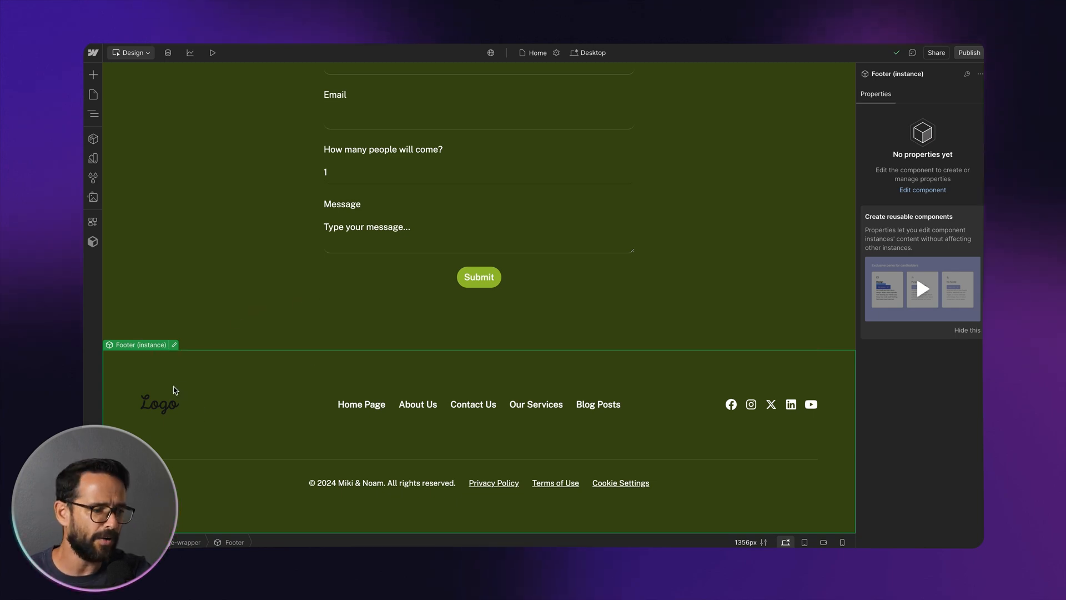
scroll(310, 327, "up", 15)
scroll(310, 327, "up", 15)
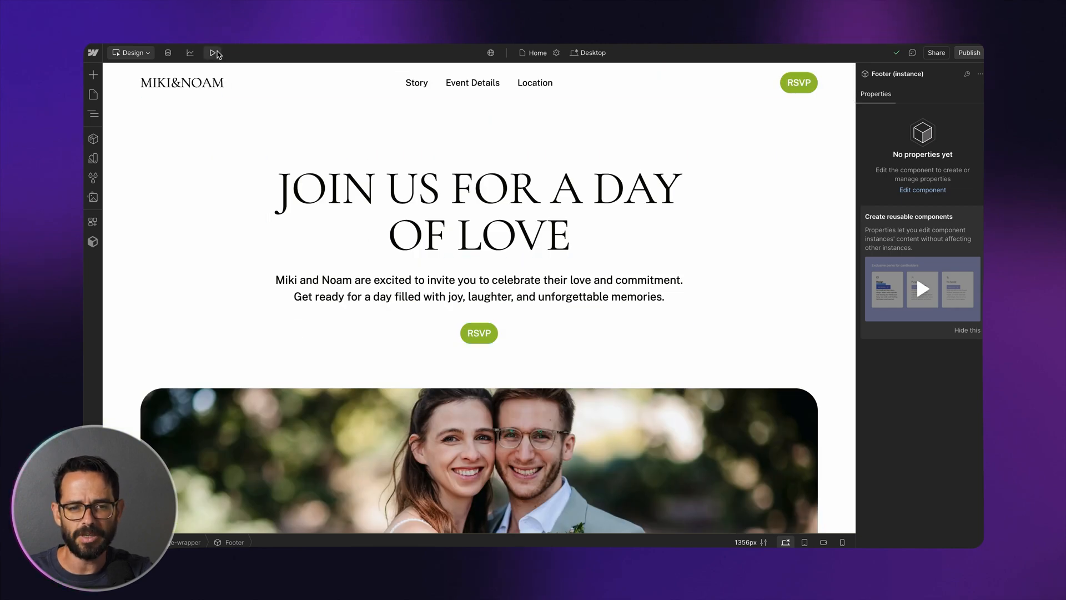
Preview the hero section and its photo as visitors see them, then go back to the design view
left_click(213, 53)
left_click(214, 53)
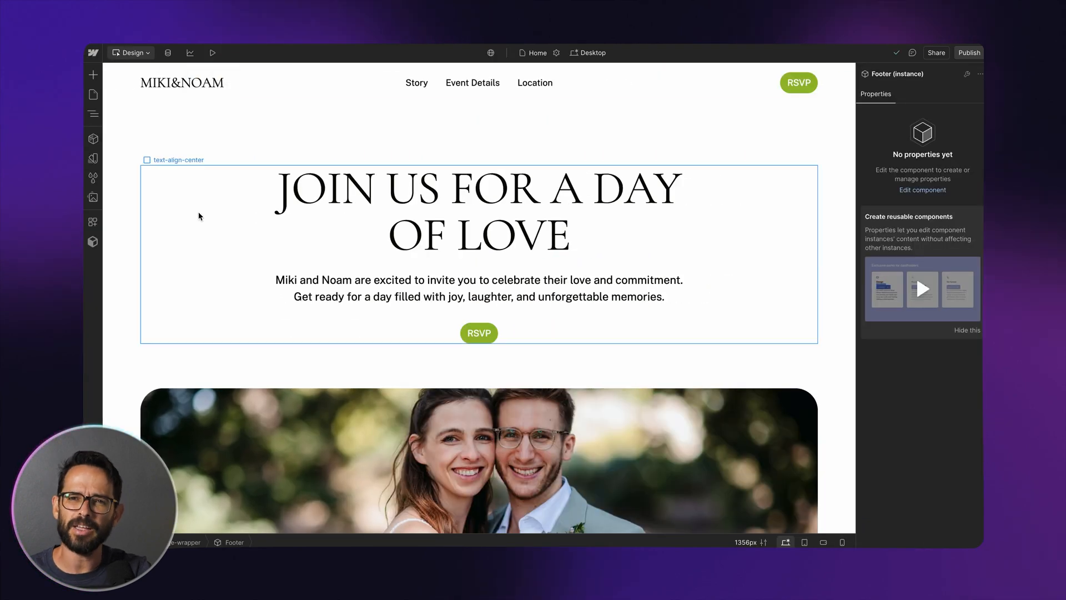
scroll(266, 123, "down", 4)
scroll(265, 122, "up", 4)
key("shift+super+p")
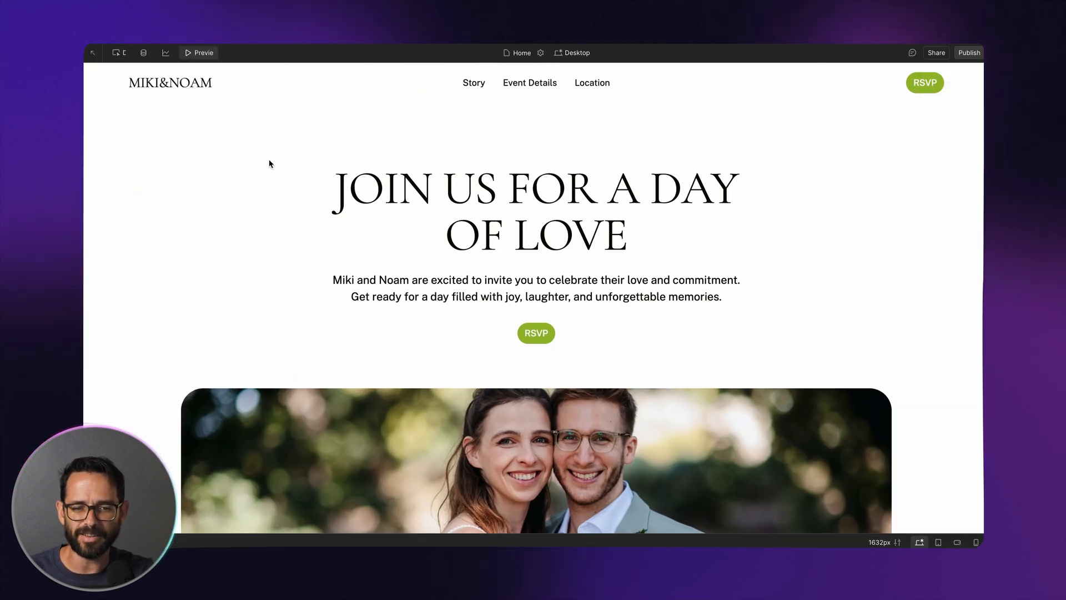
scroll(269, 165, "down", 6)
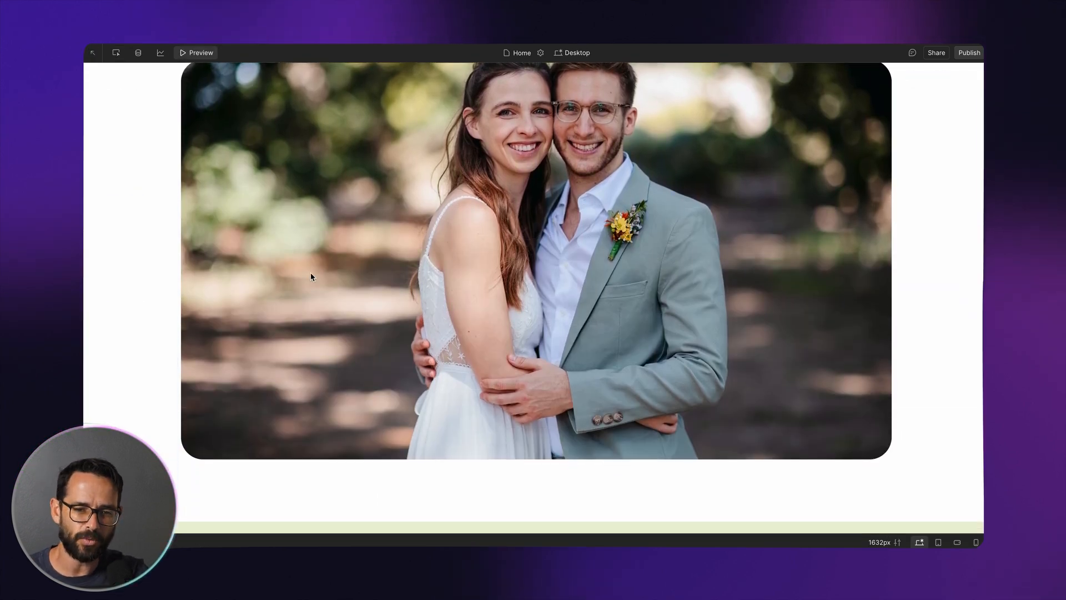
scroll(312, 275, "up", 6)
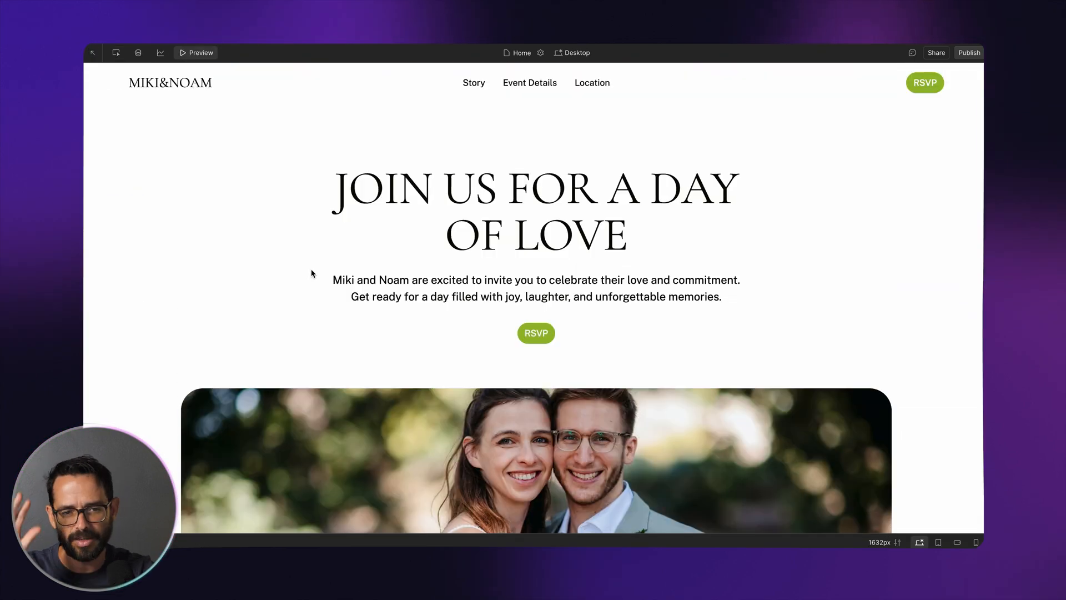
left_click(194, 56)
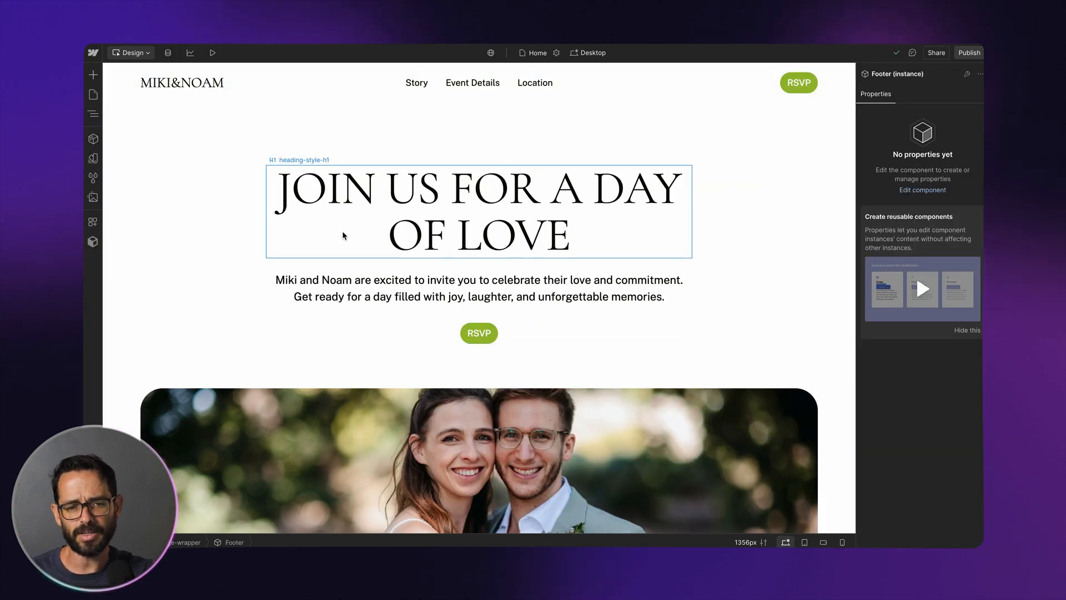
Select the margin-bottom wrapper in header26_component that holds the hero heading, paragraph and RSVP button
left_click(335, 265)
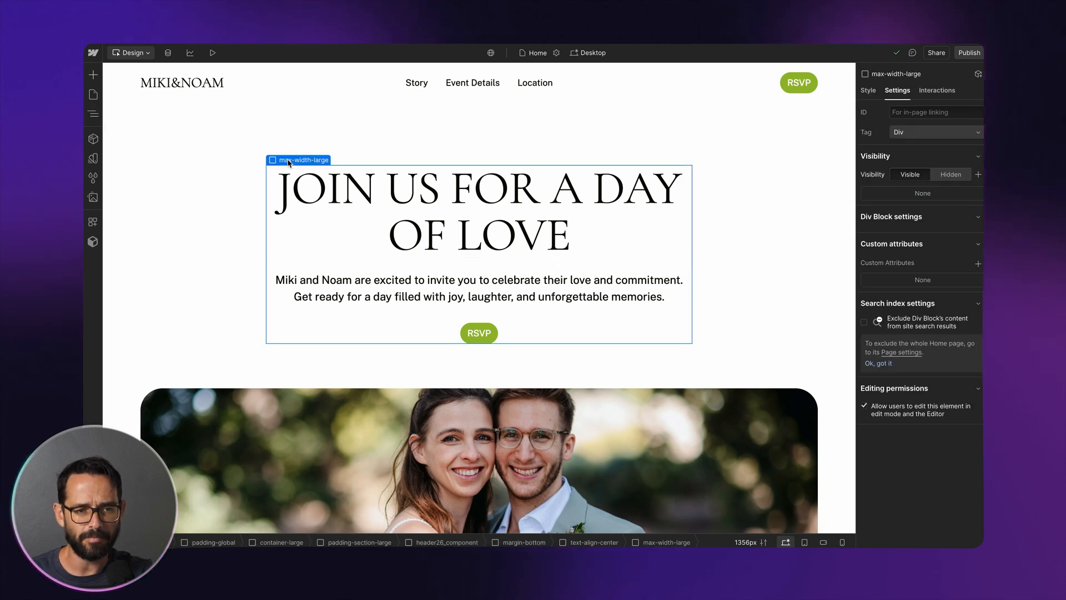
left_click(93, 114)
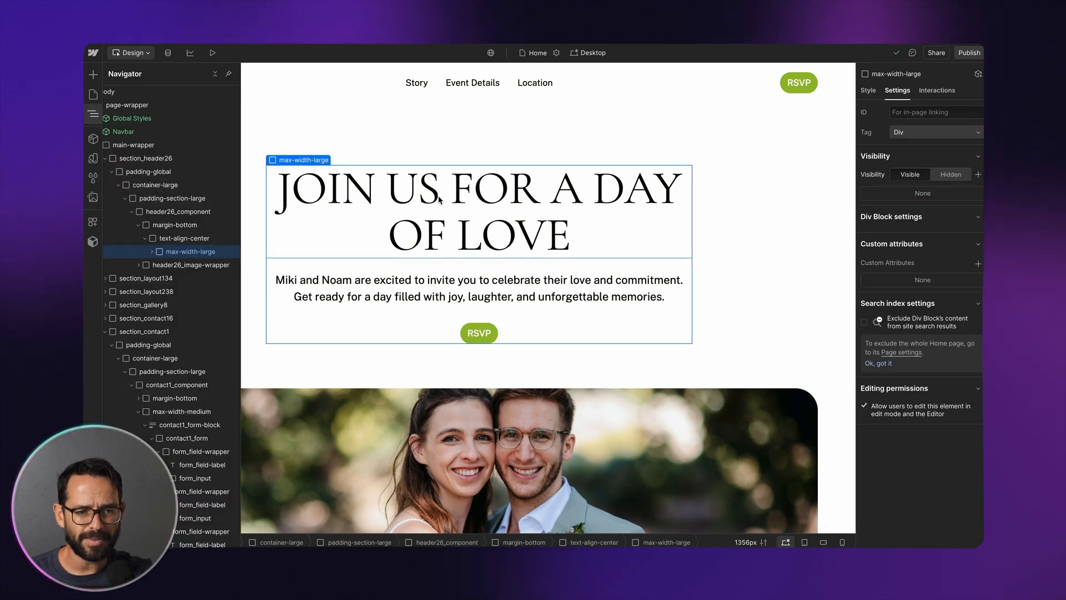
left_click(356, 225)
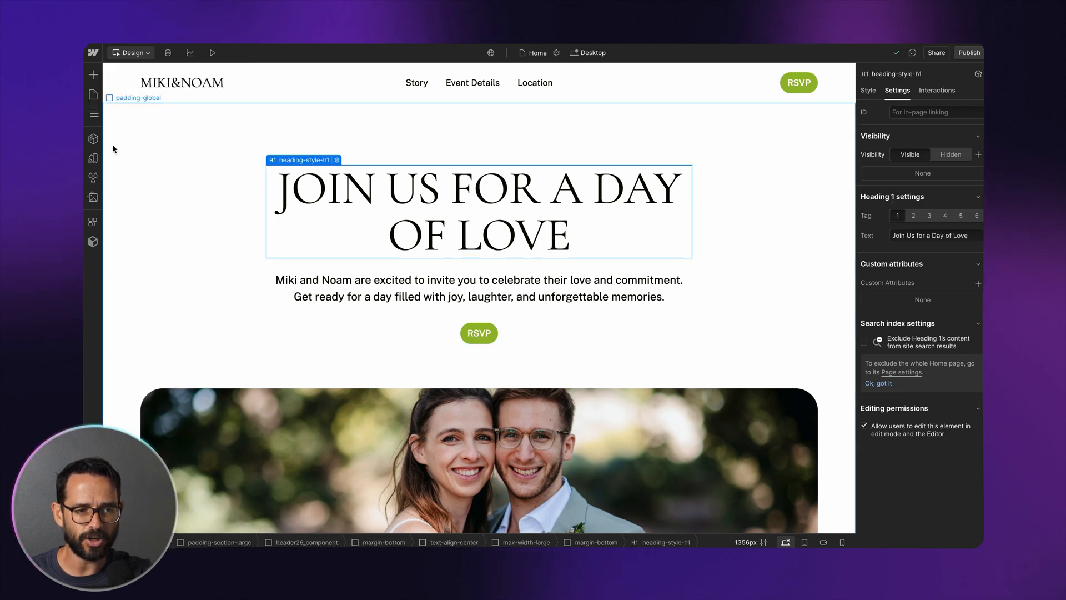
left_click(453, 292)
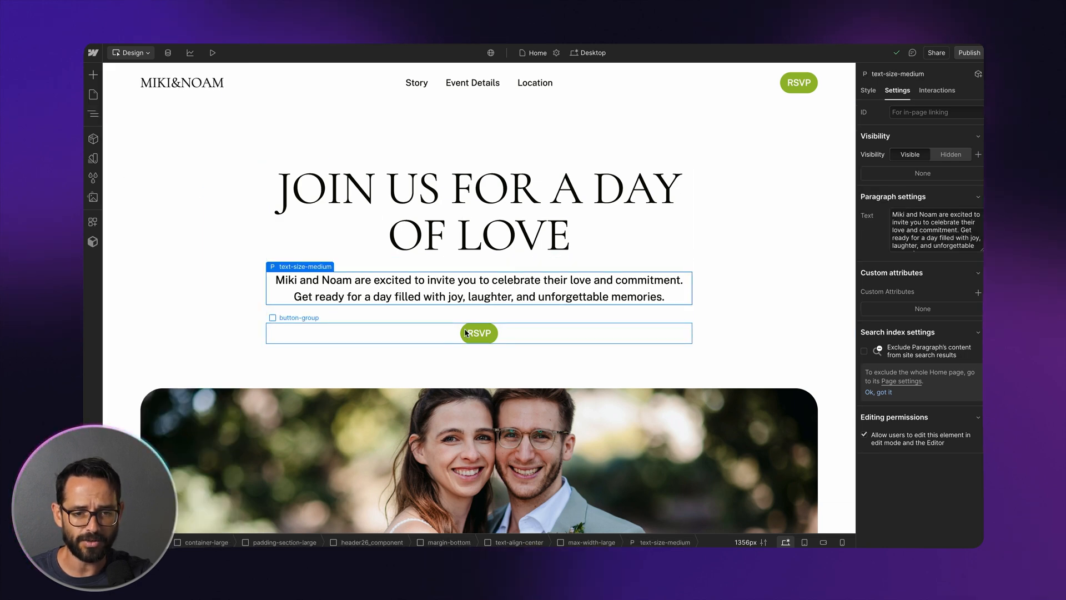
left_click(475, 334)
left_click(419, 328)
left_click(419, 315)
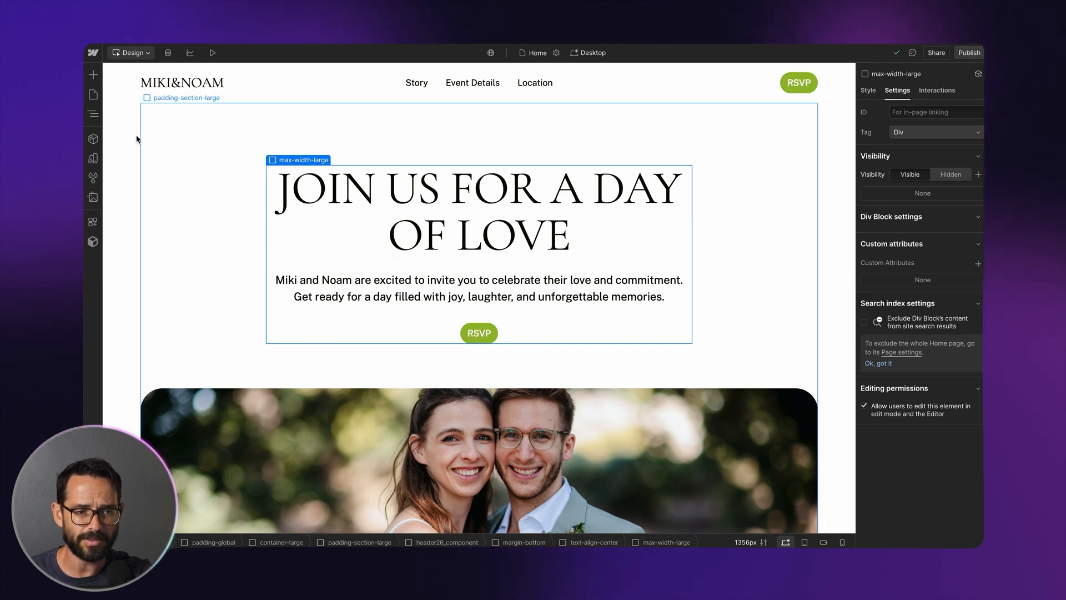
left_click(94, 114)
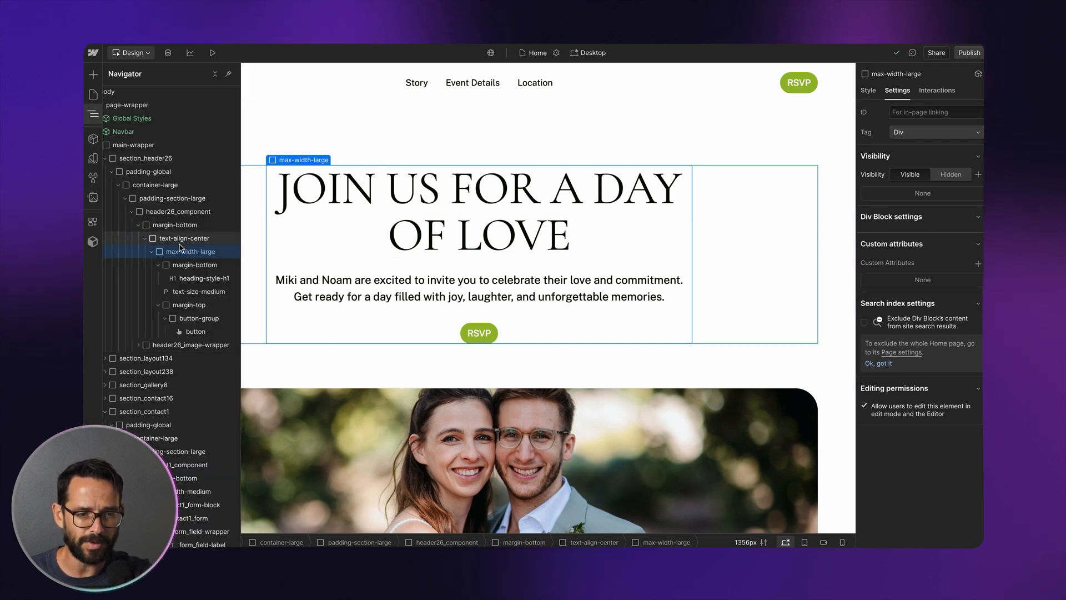
left_click(175, 225)
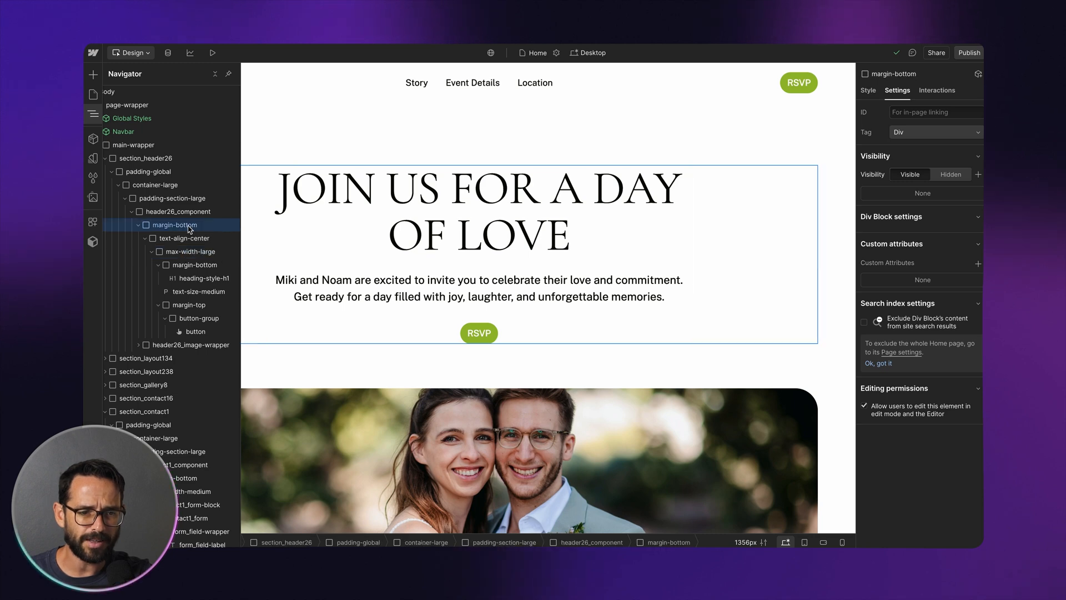
left_click(140, 225)
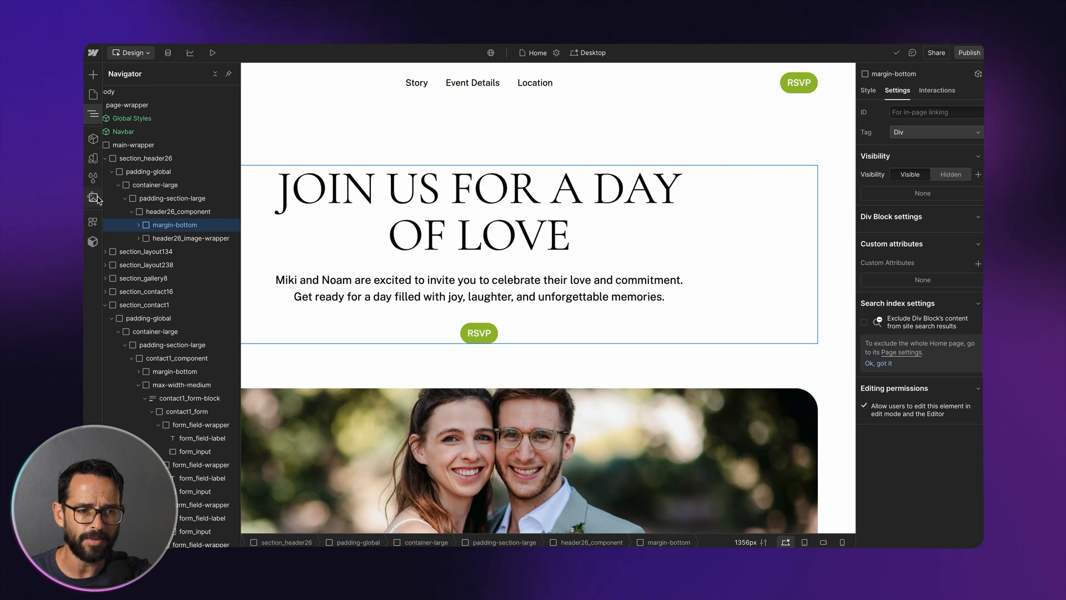
left_click(93, 115)
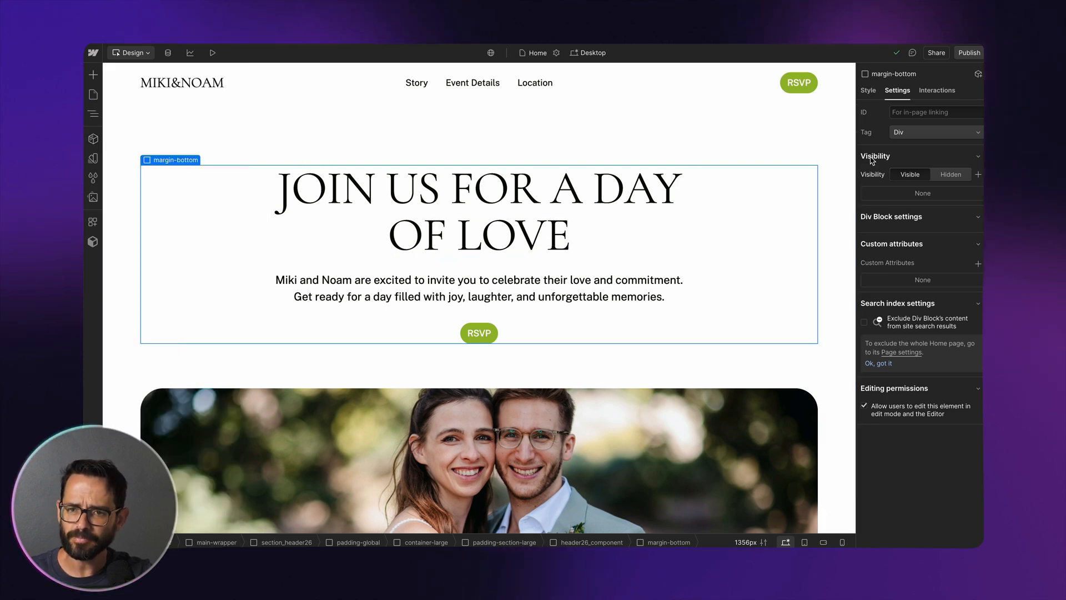
Add a "Scroll into view" element trigger to the hero's margin-bottom wrapper with Slide as its scrolled-into-view action
left_click(938, 91)
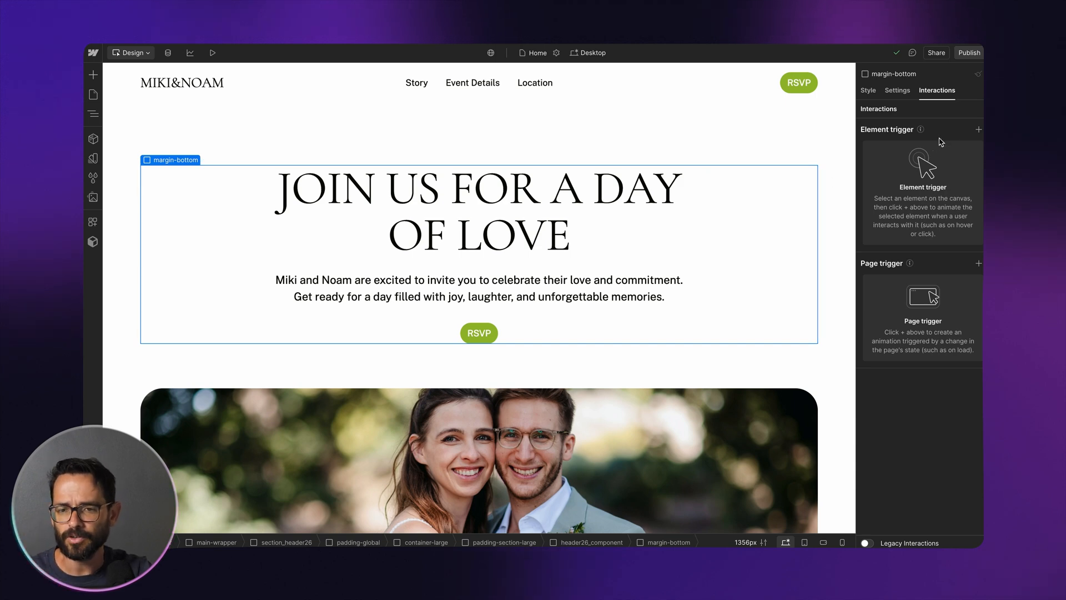
left_click(979, 130)
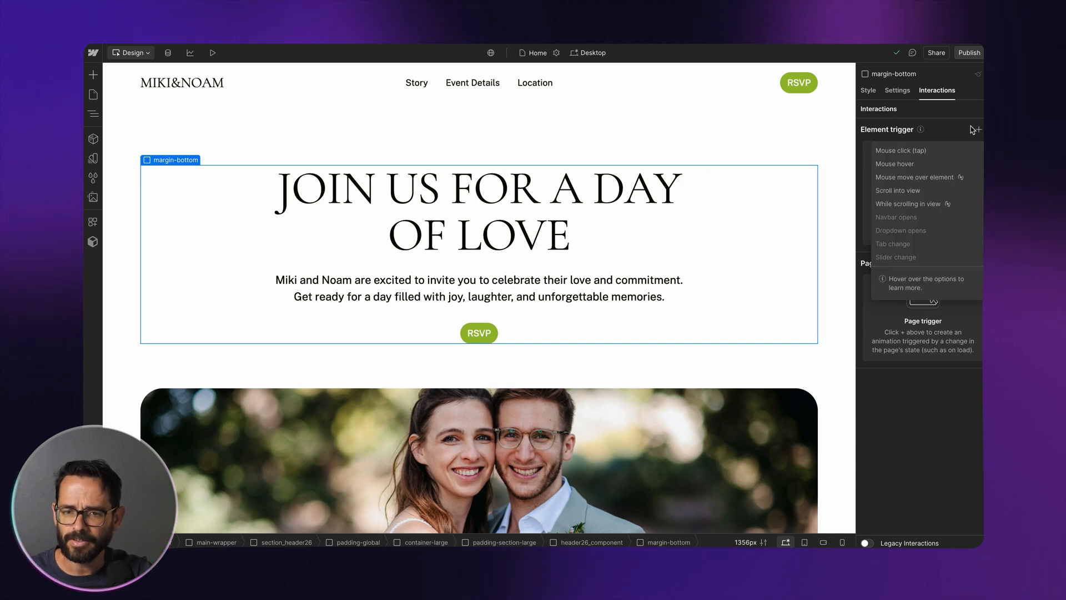
left_click(898, 191)
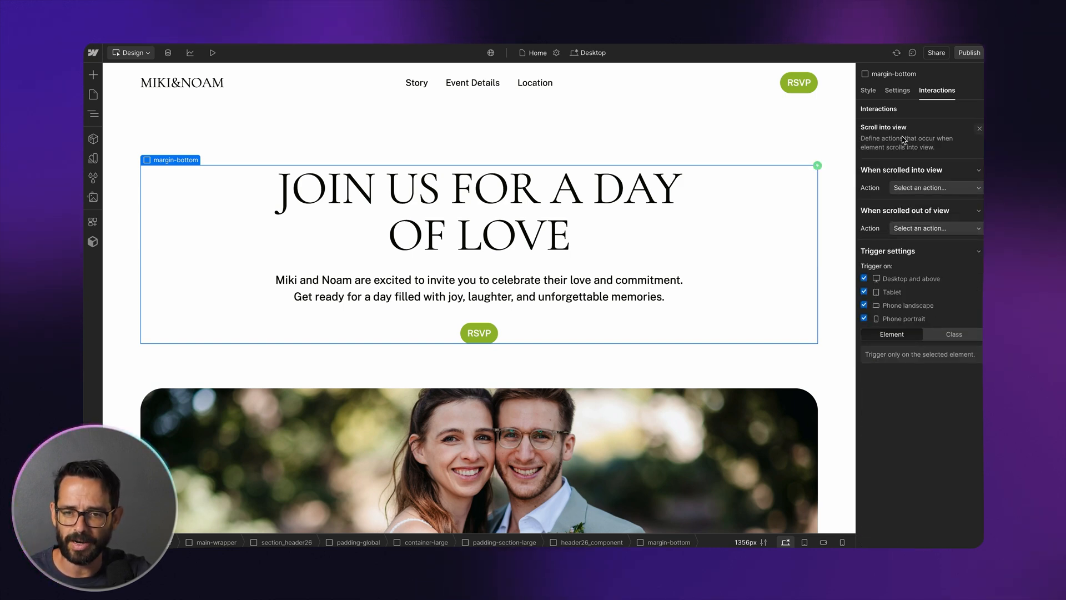
left_click(926, 187)
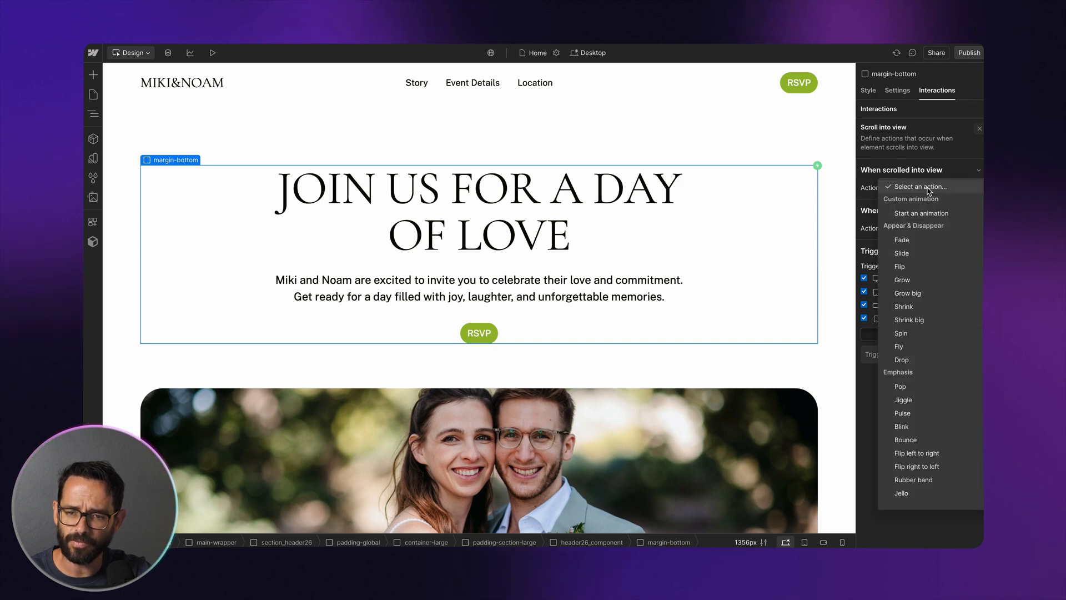
left_click(903, 254)
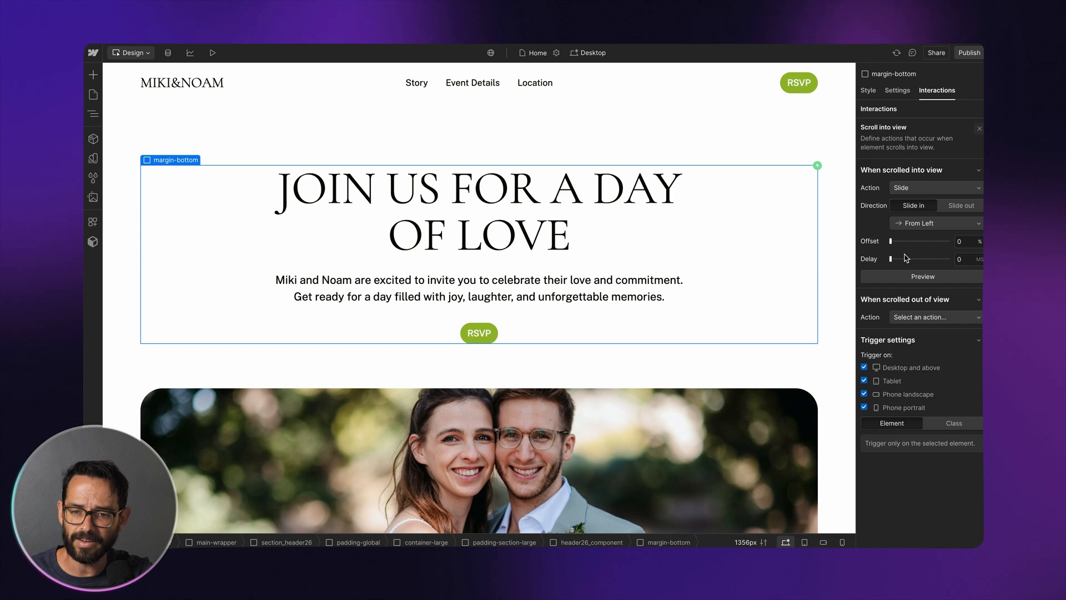
Set the slide-in direction of the hero text's scroll animation to From Bottom and preview the motion
left_click(919, 278)
left_click(919, 277)
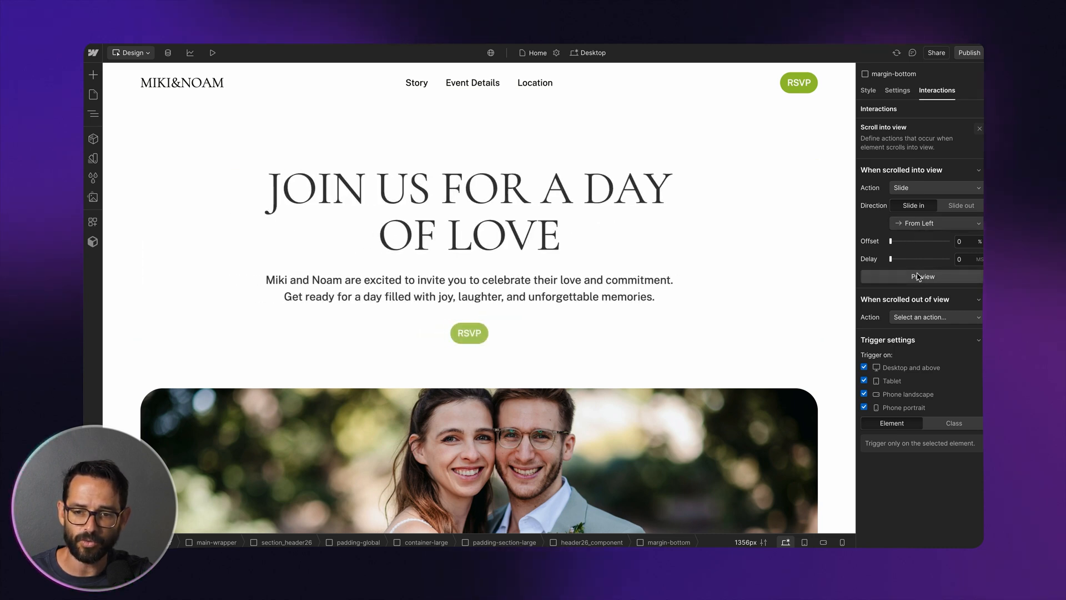
left_click(916, 224)
left_click(917, 248)
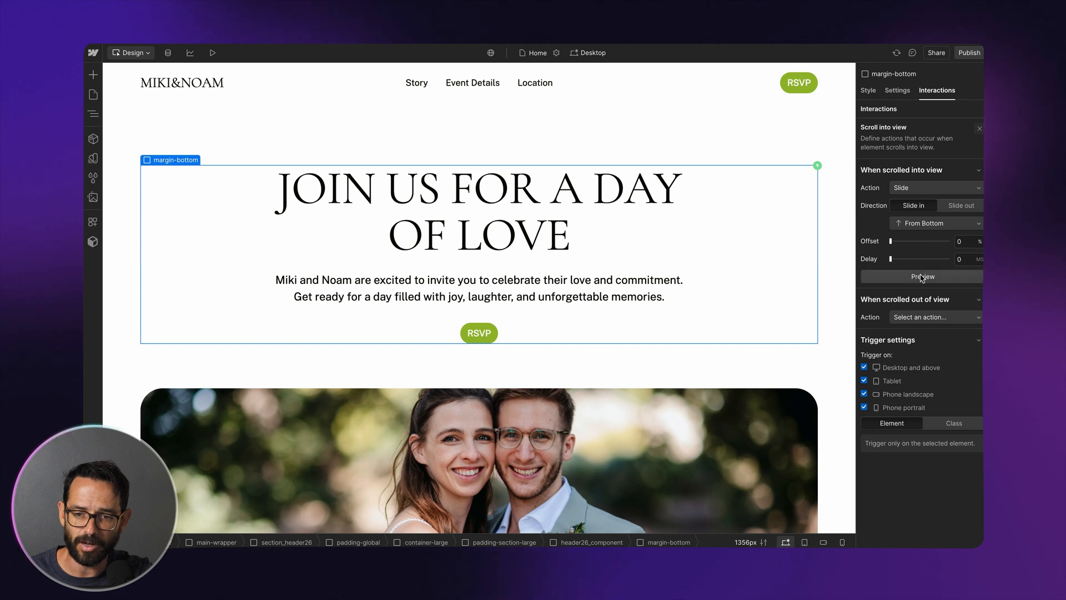
left_click(922, 277)
left_click(922, 277)
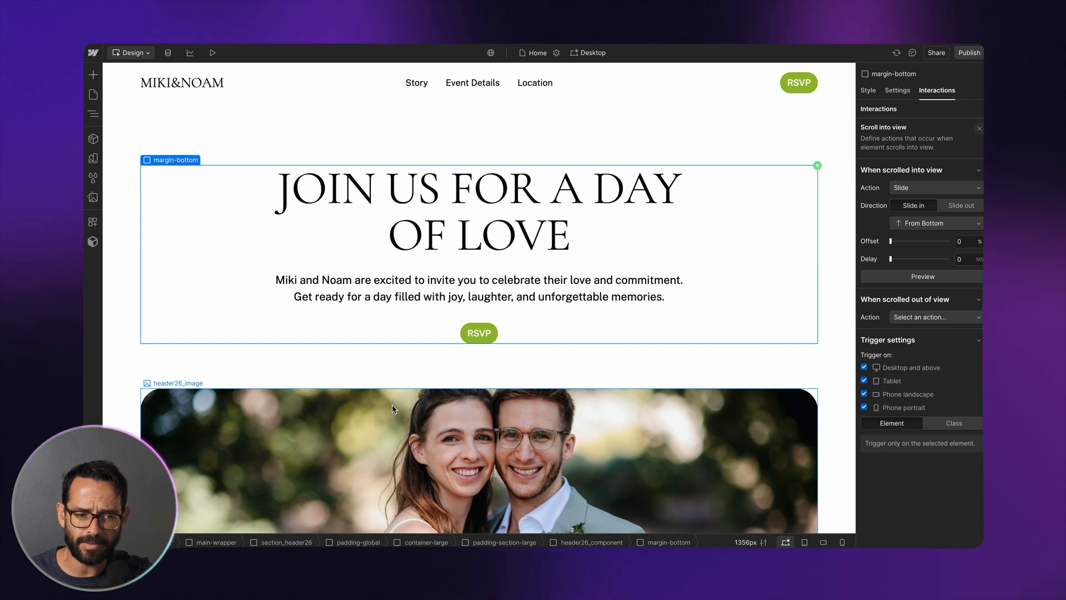
Give the hero photo a "Scroll into view" trigger with a Slide in action From Bottom and a 300 ms delay
left_click(215, 409)
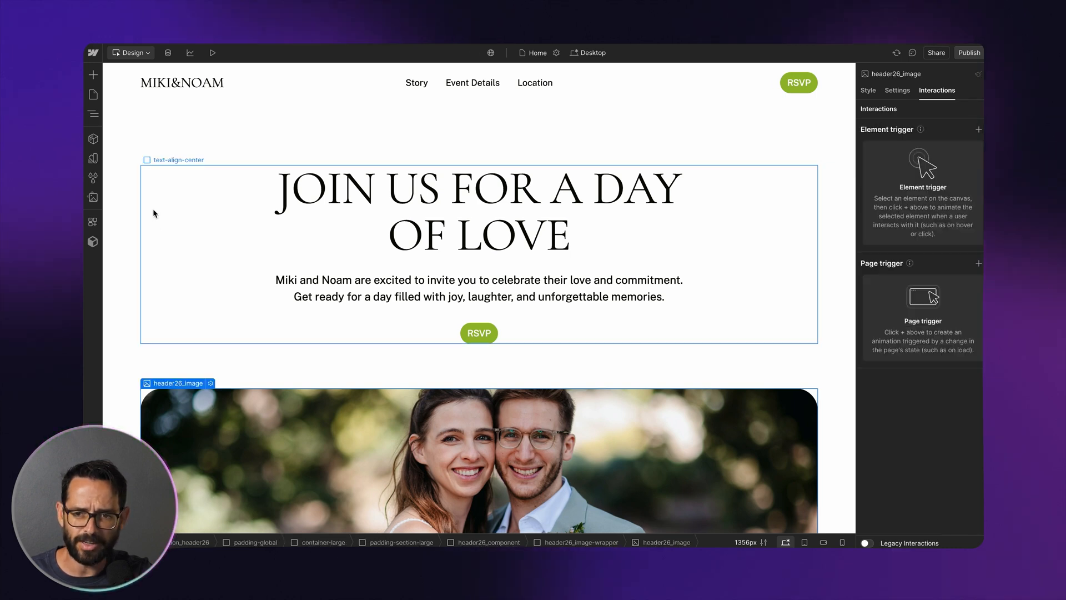
left_click(979, 130)
left_click(900, 191)
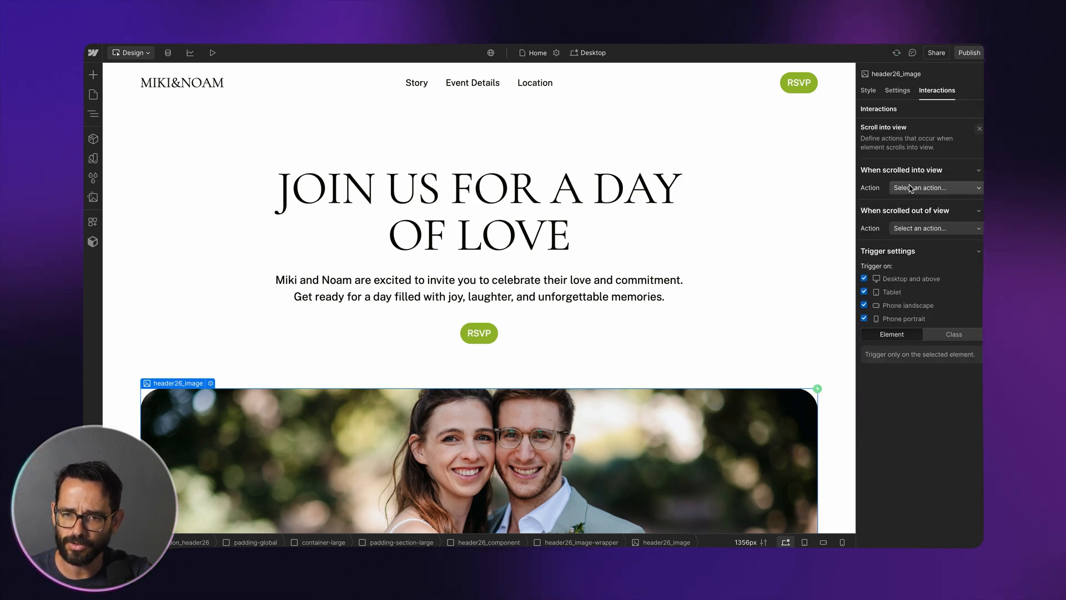
left_click(919, 189)
left_click(908, 254)
left_click(919, 222)
left_click(923, 249)
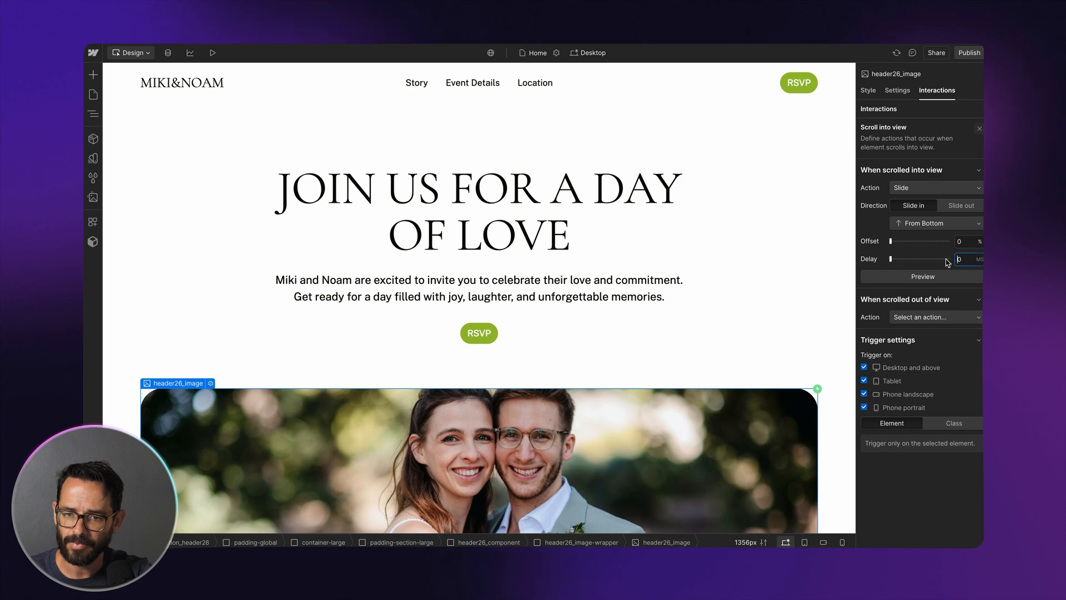
type("300")
key("Return")
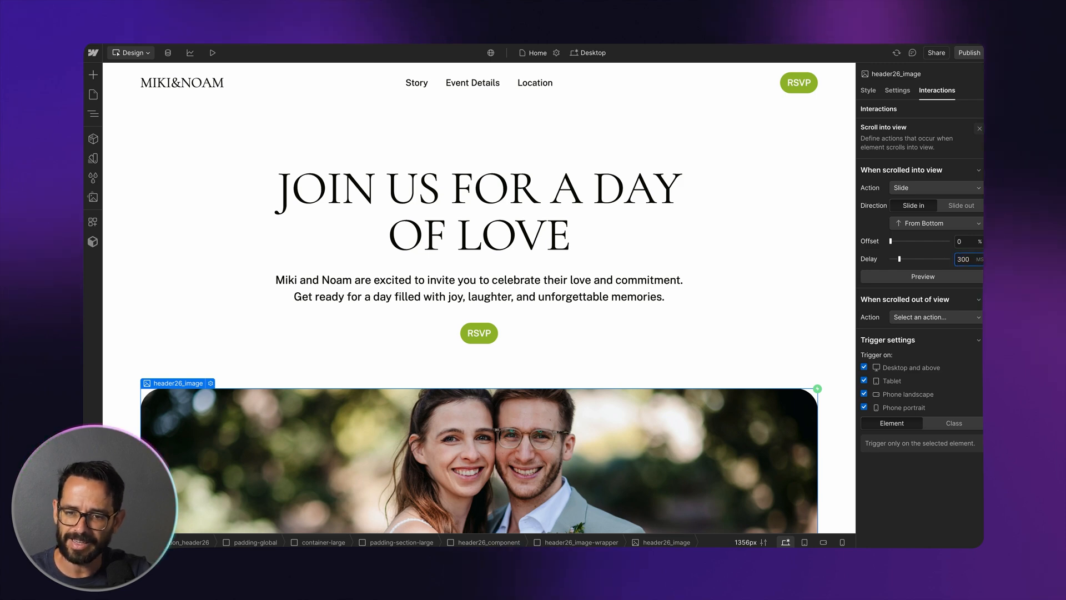
left_click(980, 128)
Replay the hero text and photo entrance animations in preview mode, then return to the design view
left_click(214, 53)
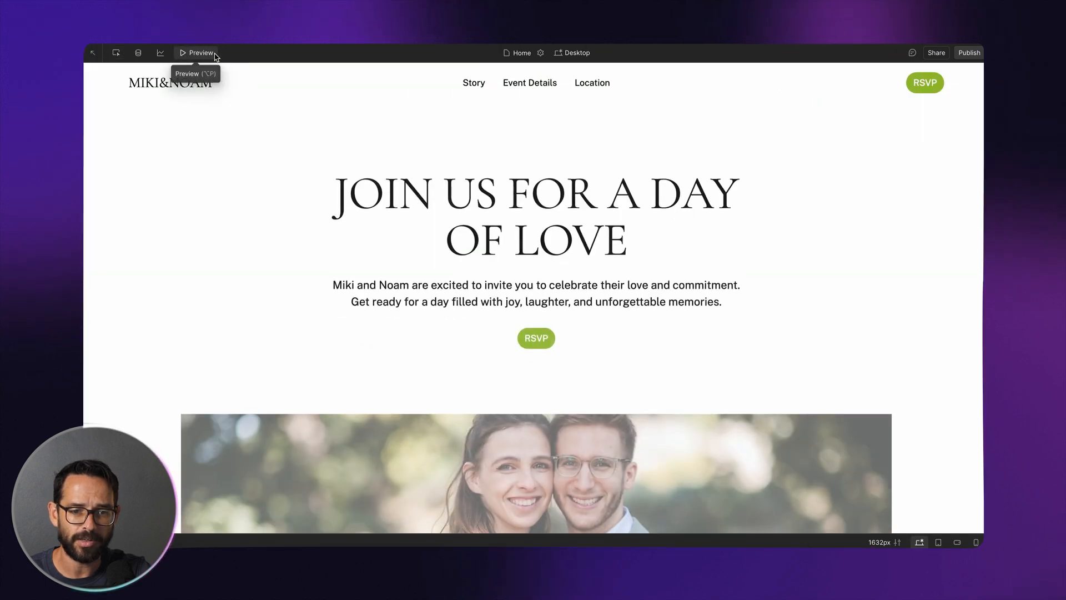
left_click(215, 55)
left_click(215, 55)
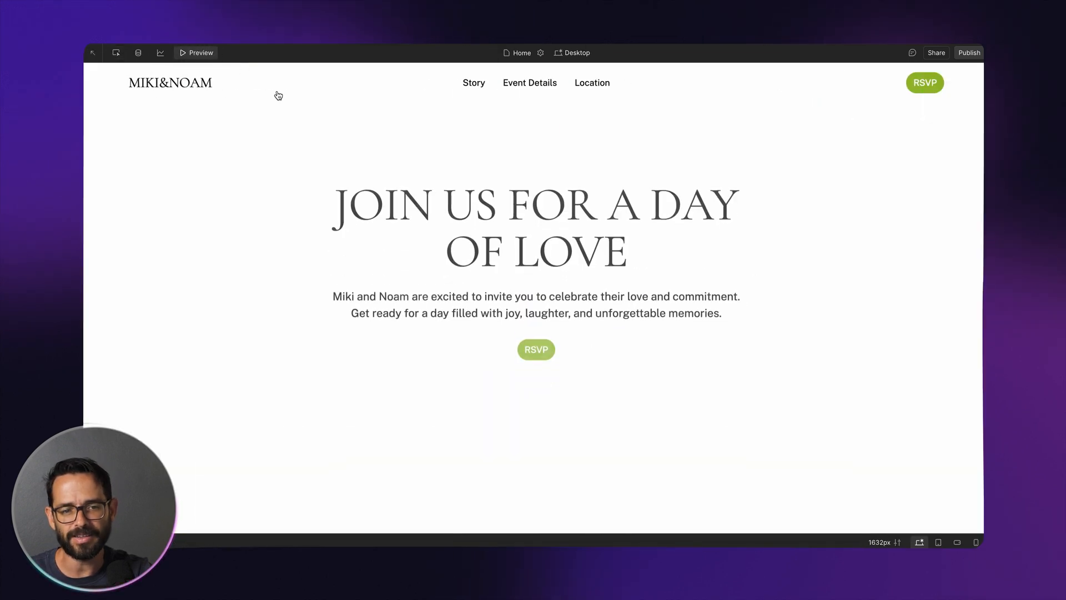
left_click(201, 53)
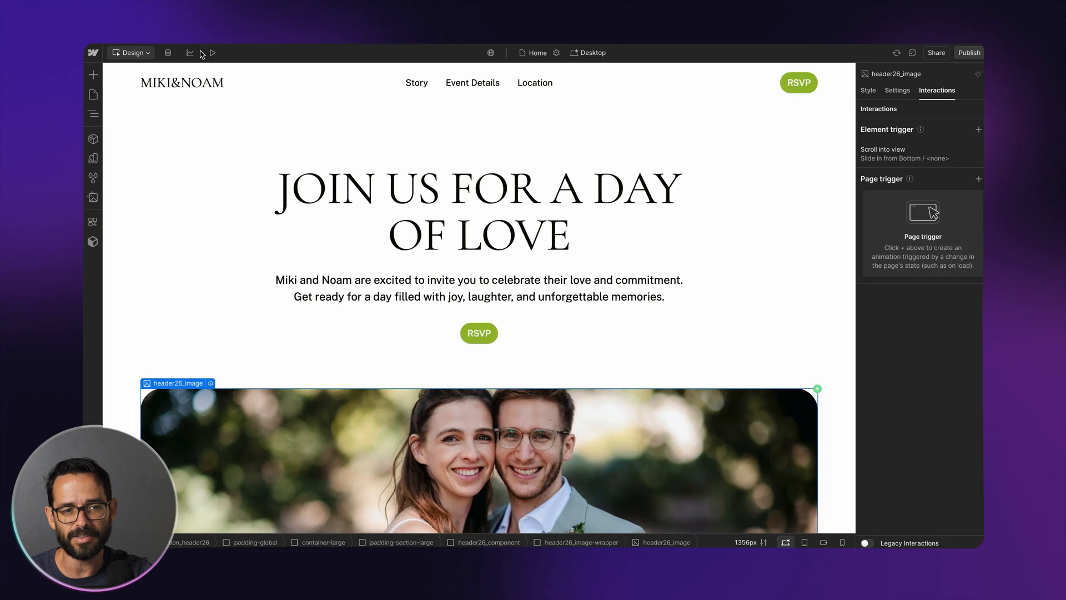
Preview the page while scrolling from the hero to the Event Details section, ending in the design view at Event Details
left_click(212, 53)
scroll(229, 136, "down", 6)
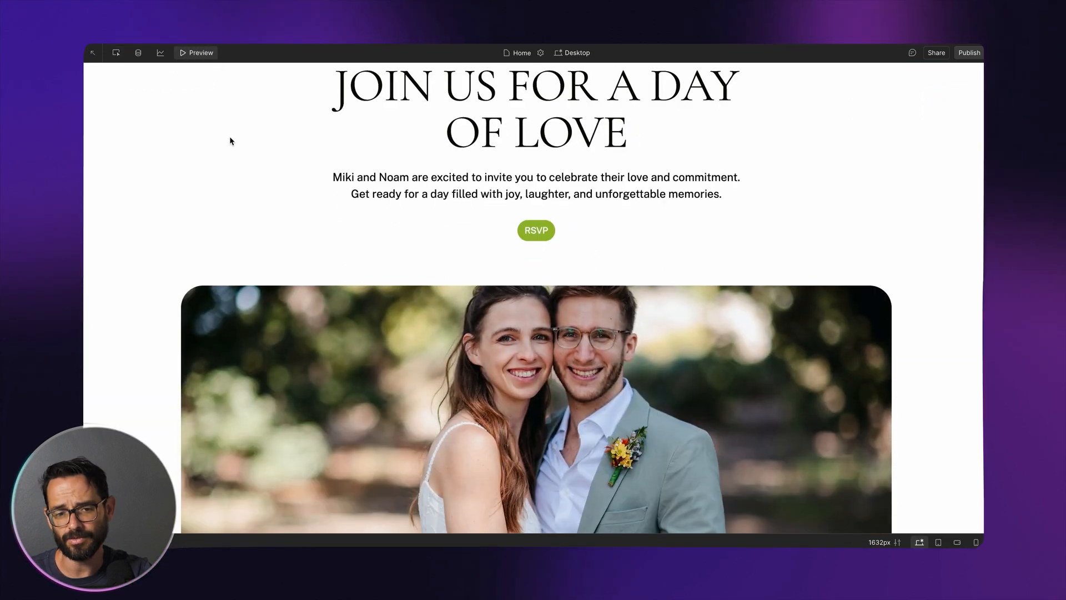
scroll(231, 140, "down", 10)
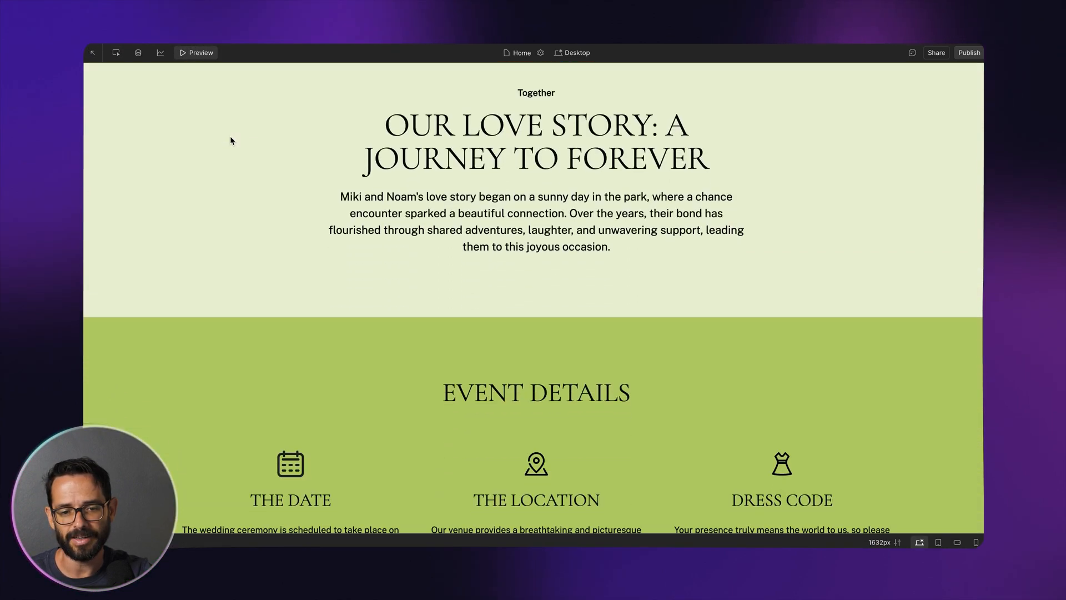
scroll(231, 140, "up", 15)
left_click(207, 54)
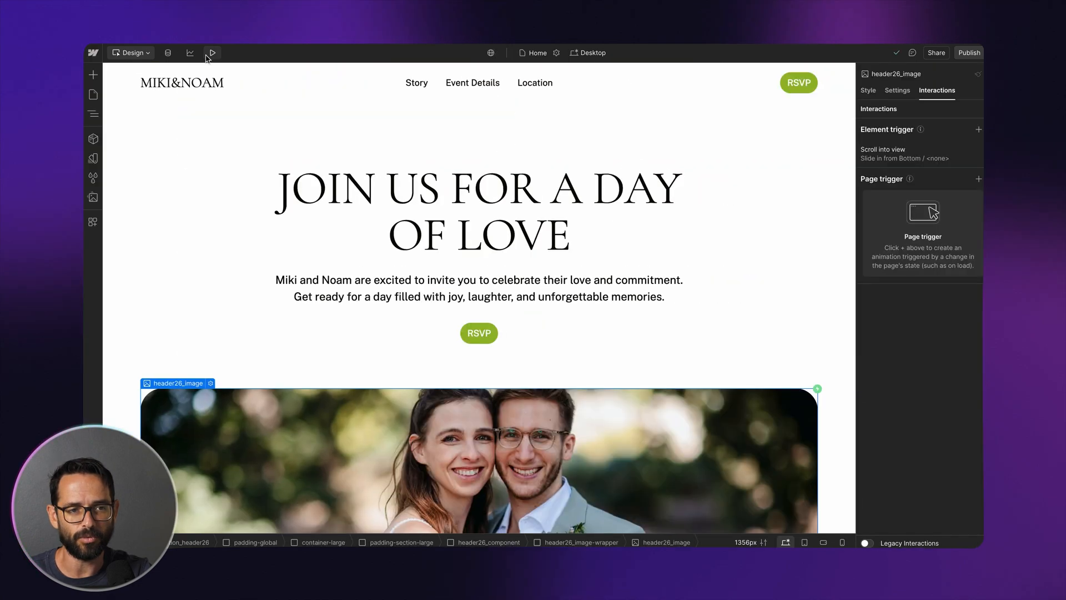
left_click(212, 53)
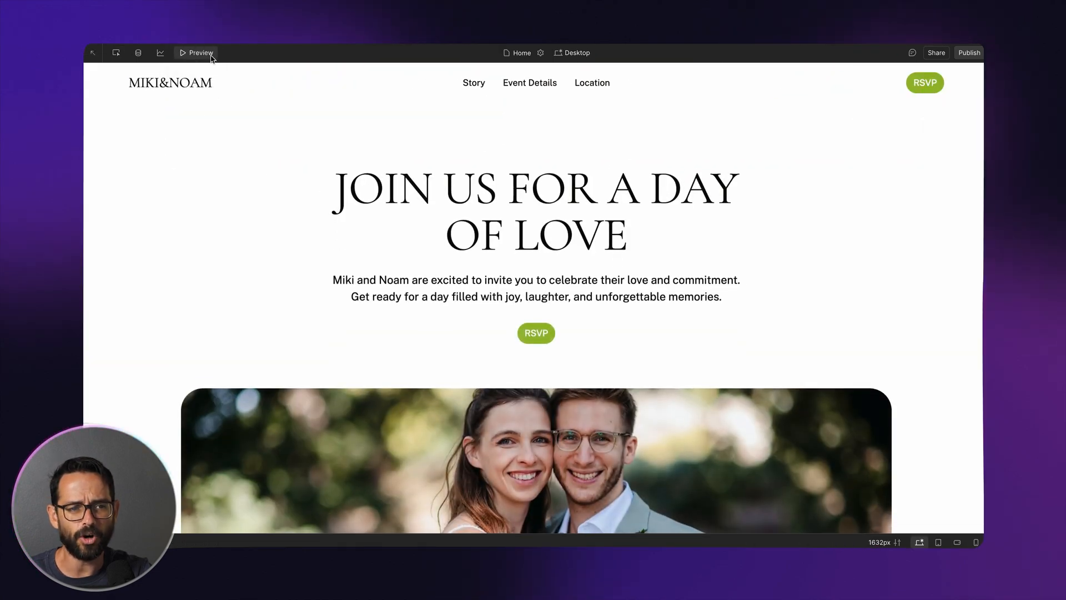
scroll(311, 149, "down", 1)
scroll(311, 149, "down", 10)
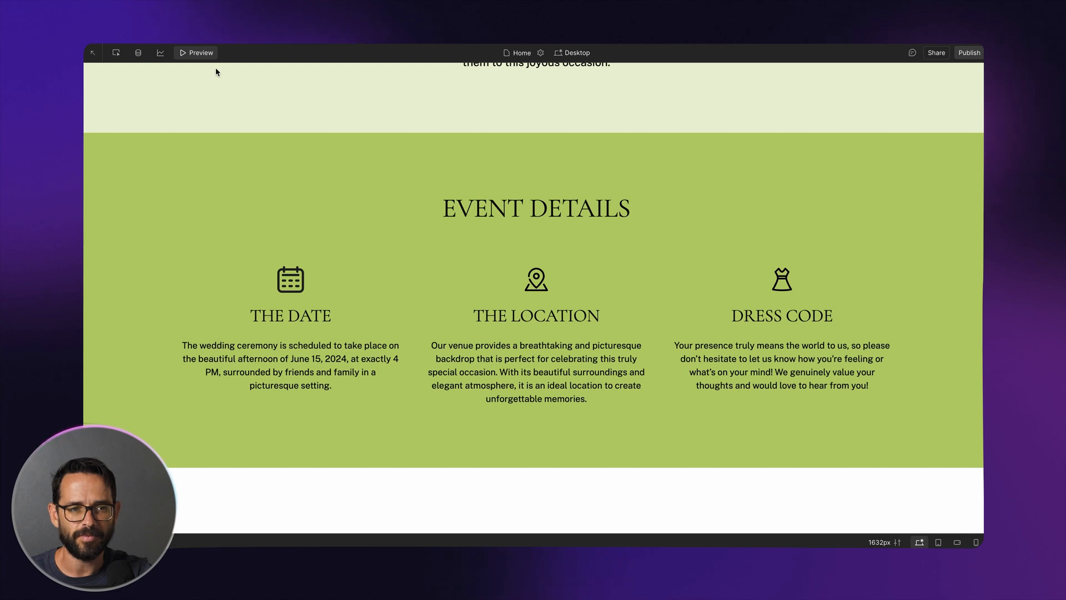
left_click(211, 54)
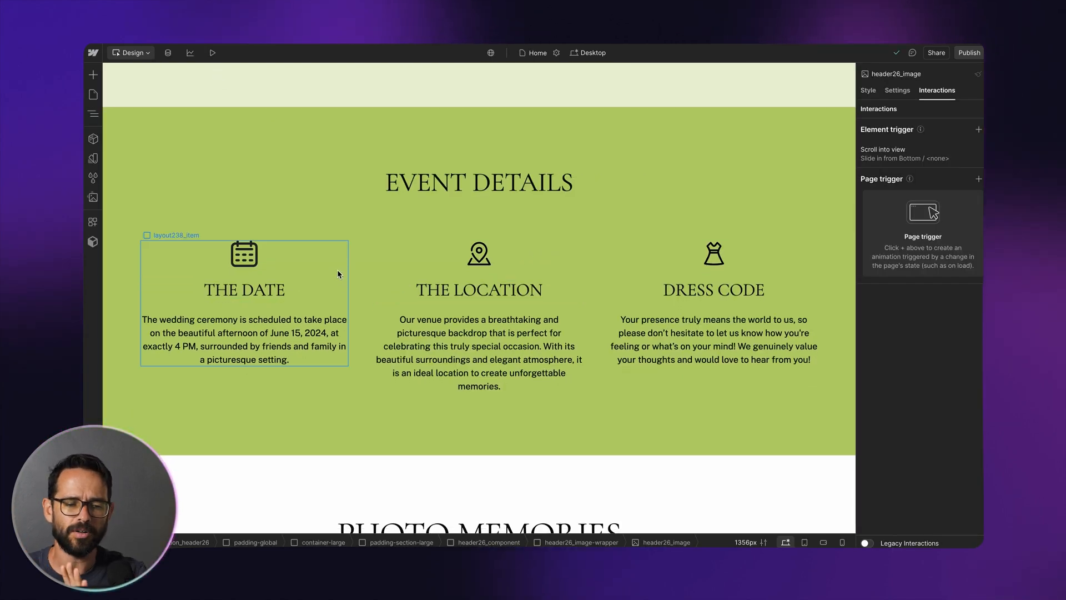
Add a "Scroll into view" trigger to The Date column in Event Details with a Slide in action From Bottom
left_click(265, 309)
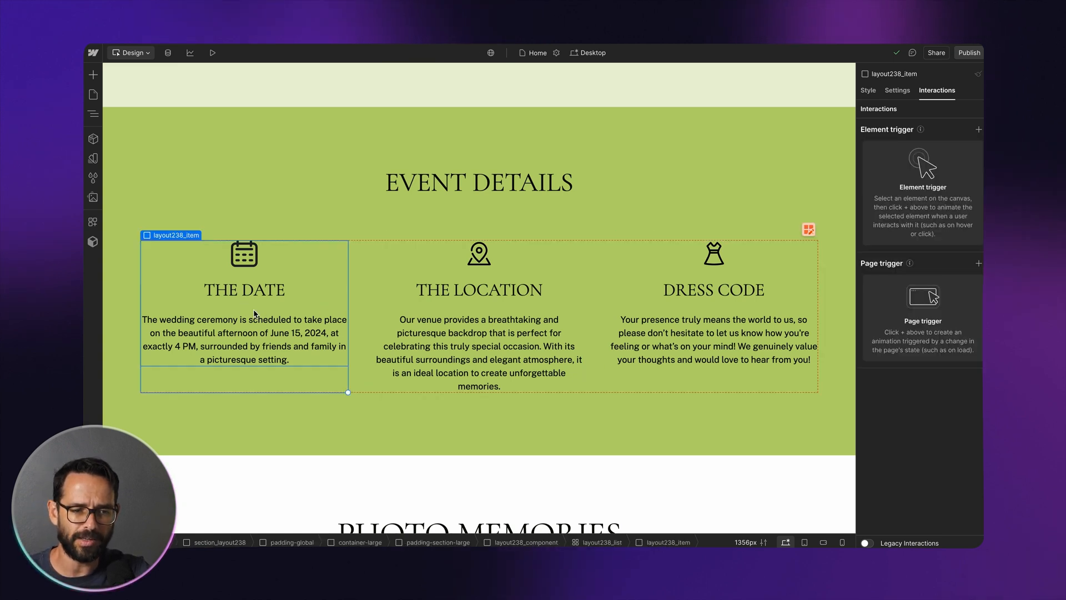
left_click(979, 130)
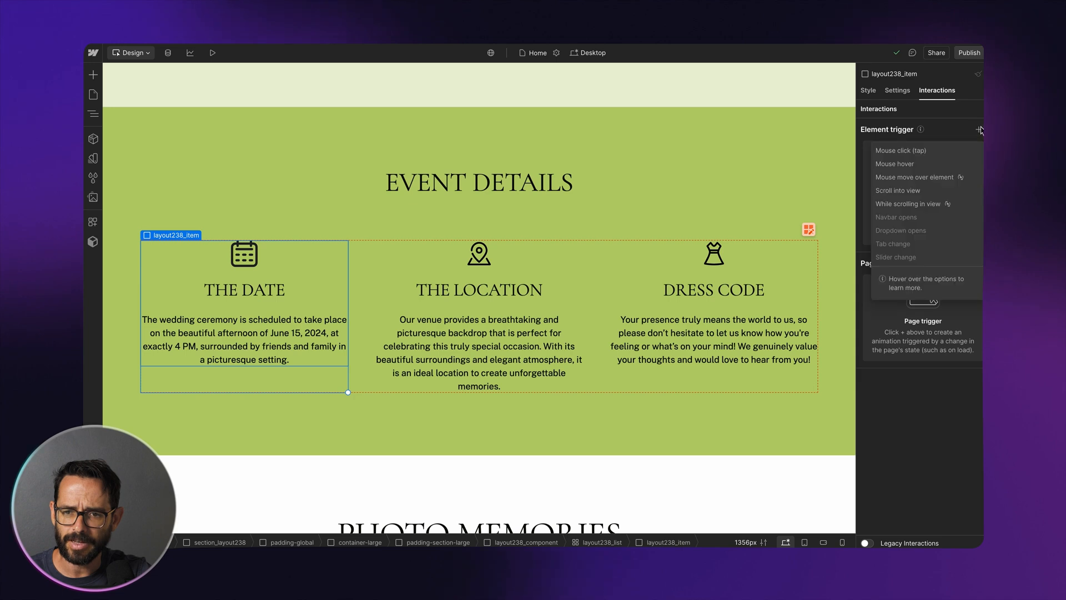
left_click(913, 190)
left_click(917, 189)
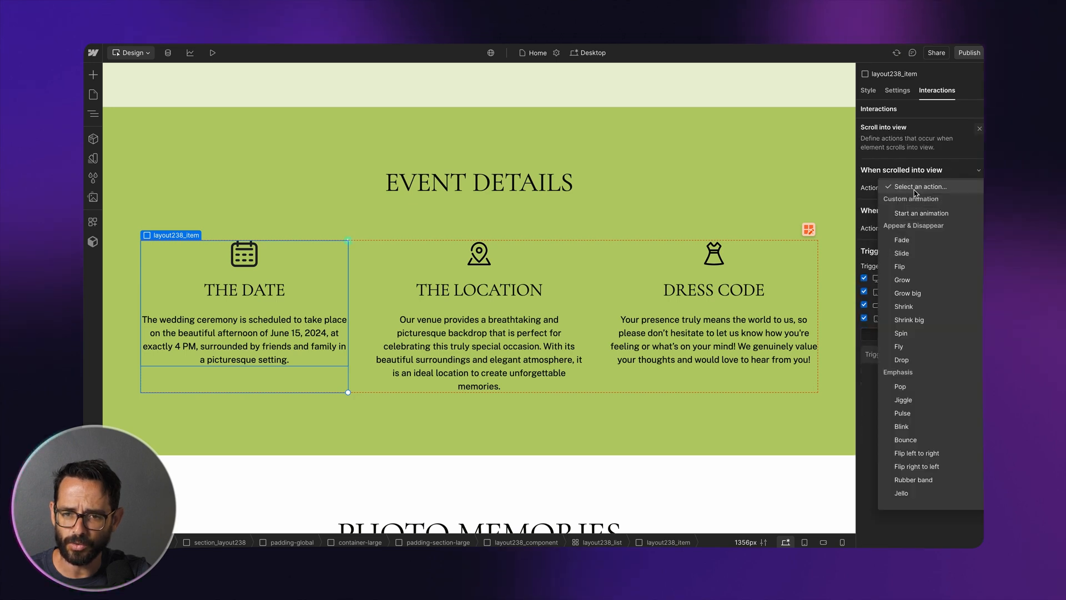
left_click(911, 256)
left_click(925, 227)
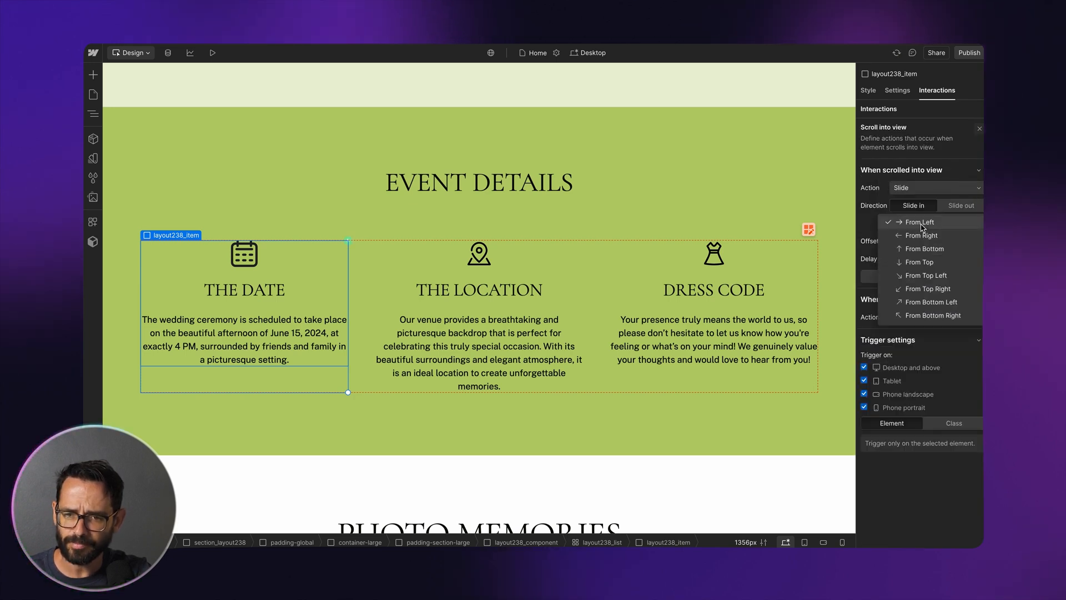
left_click(920, 250)
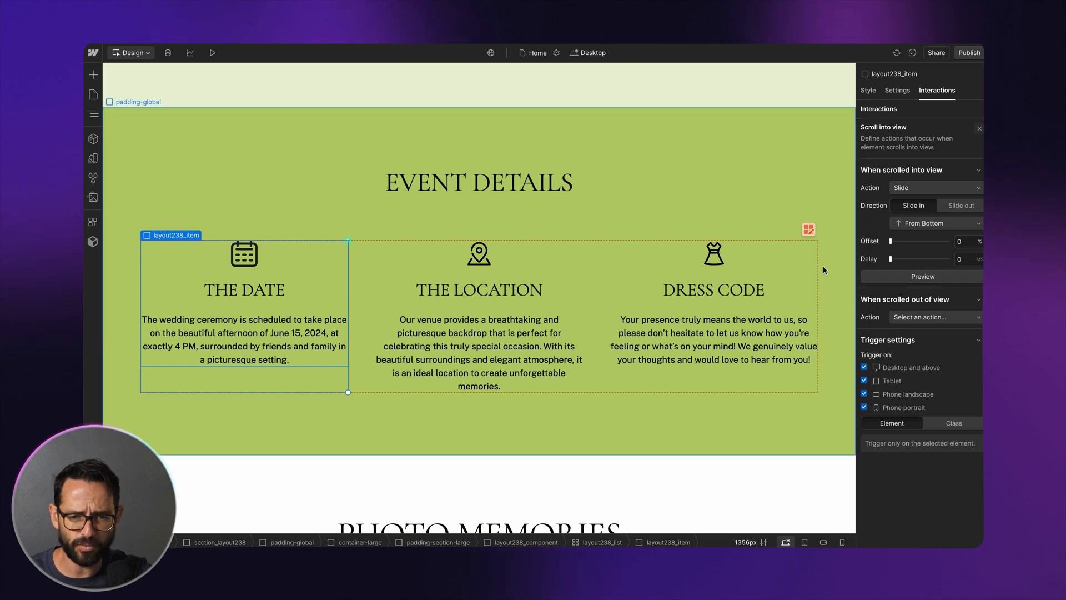
Add a "Scroll into view" trigger to The Location column in Event Details with a Slide in action From Bottom
left_click(446, 312)
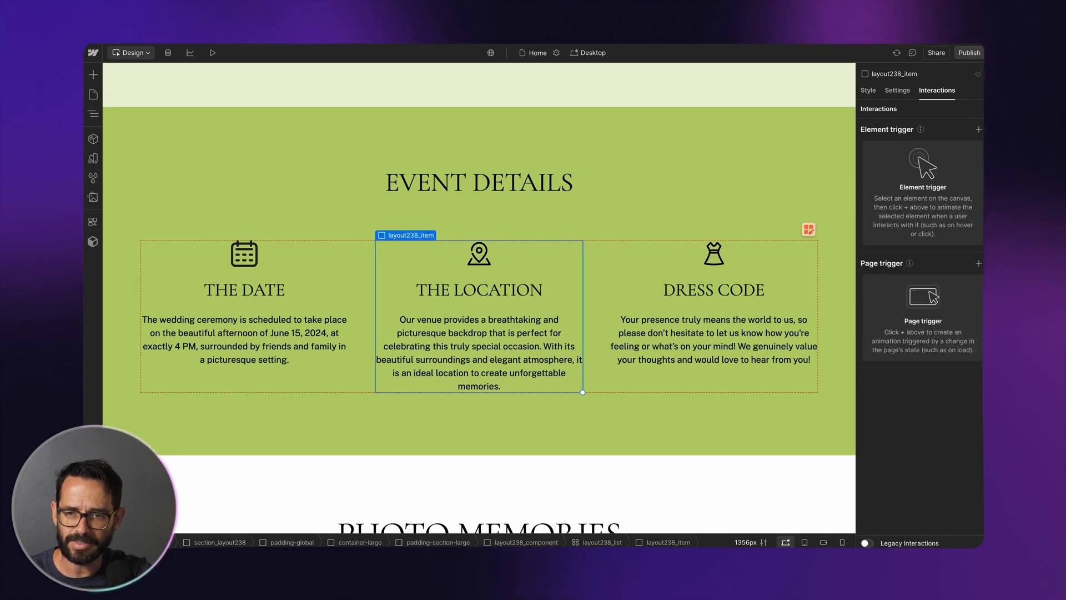
left_click(980, 130)
left_click(919, 199)
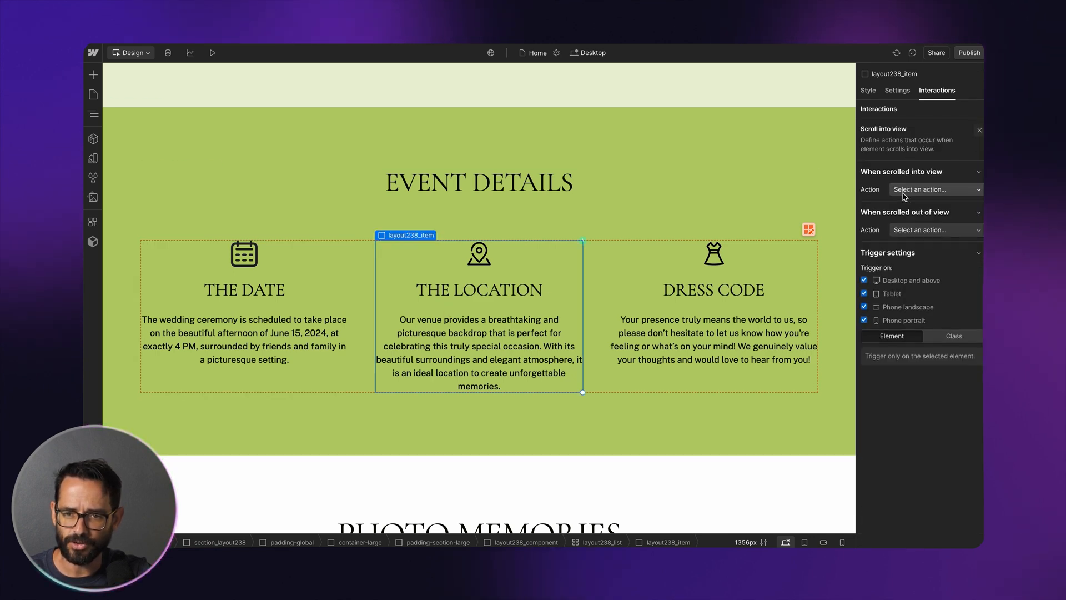
left_click(919, 188)
left_click(911, 254)
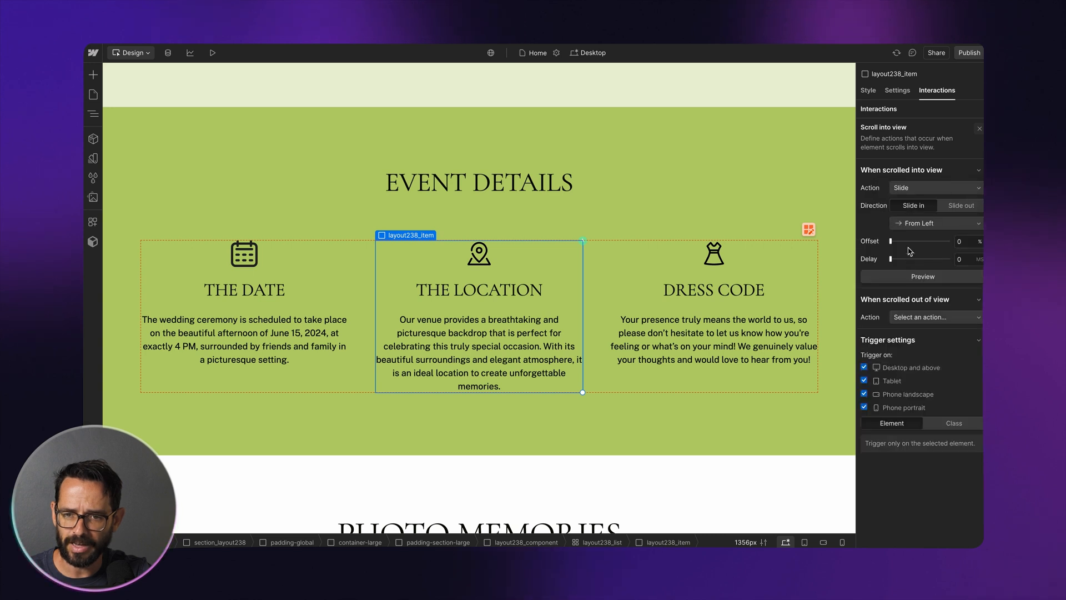
left_click(920, 224)
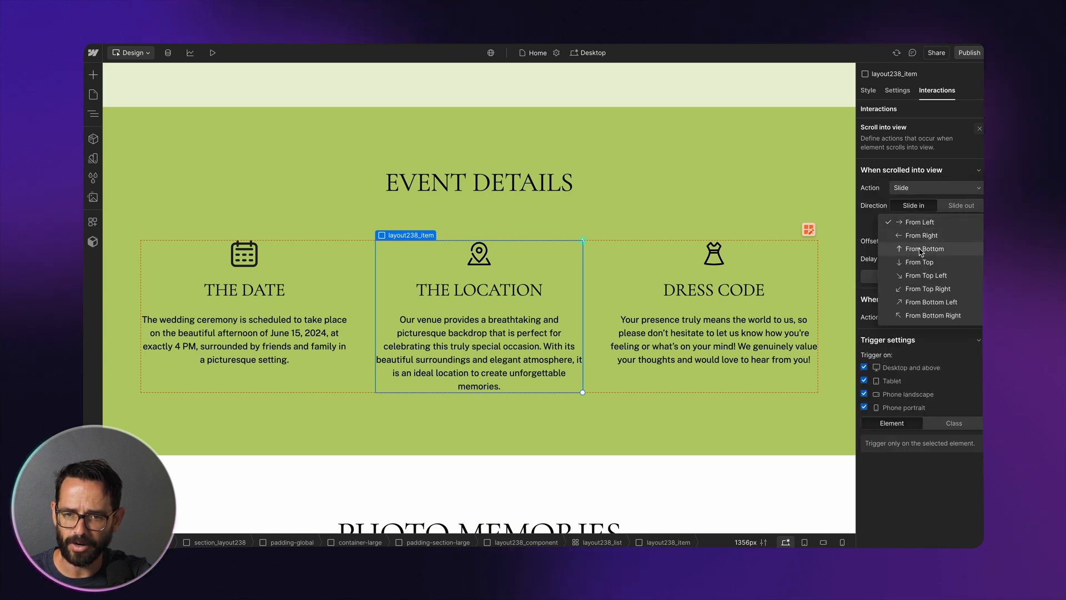
left_click(926, 252)
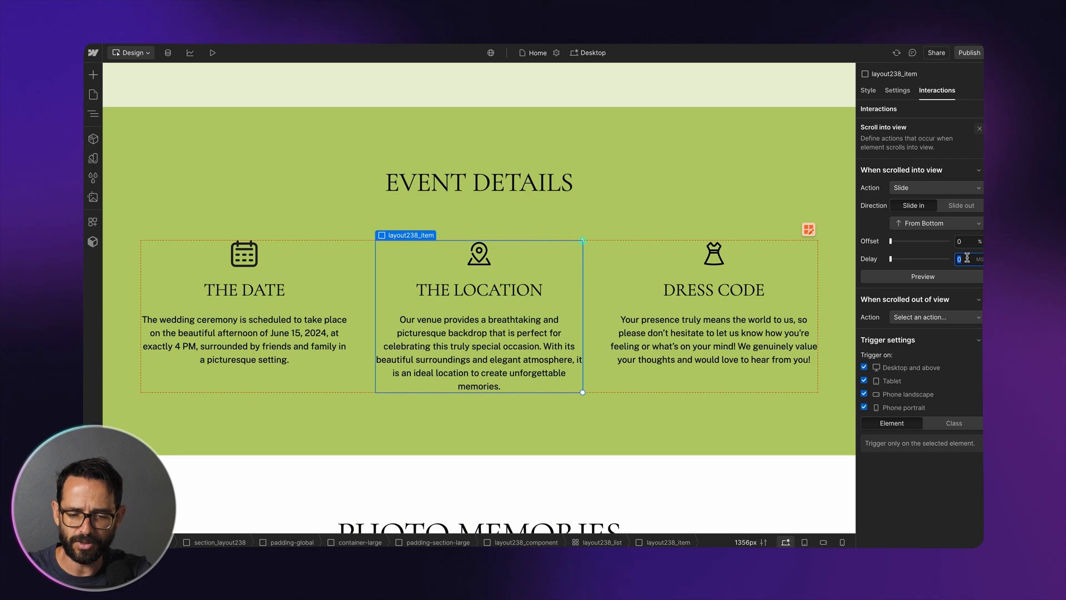
Give the Dress Code column a "Scroll into view" trigger with a Slide in action From Bottom and a 600 ms delay
left_click(665, 312)
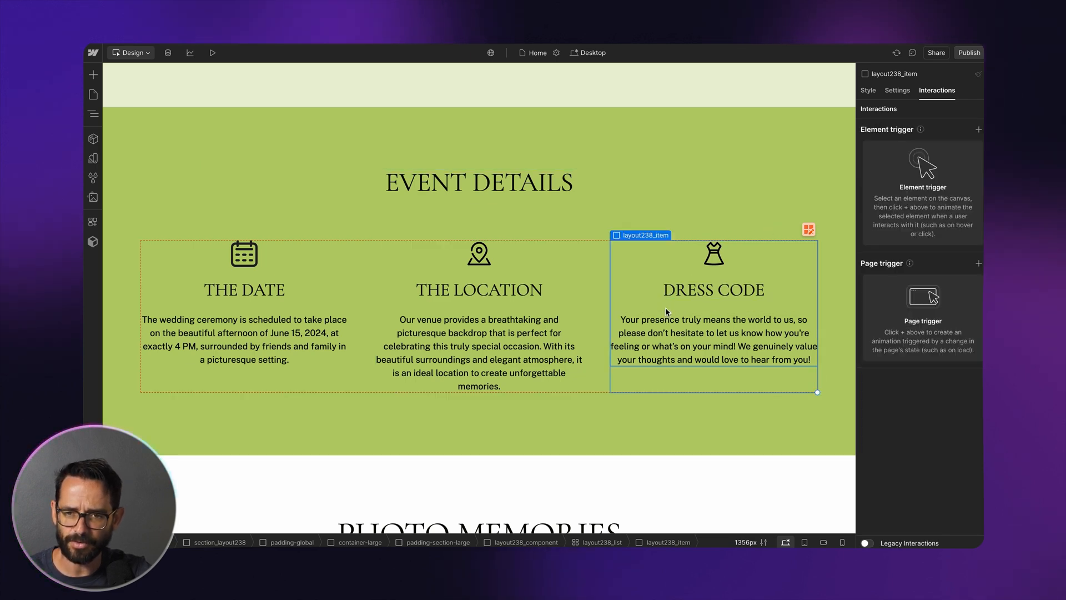
left_click(979, 130)
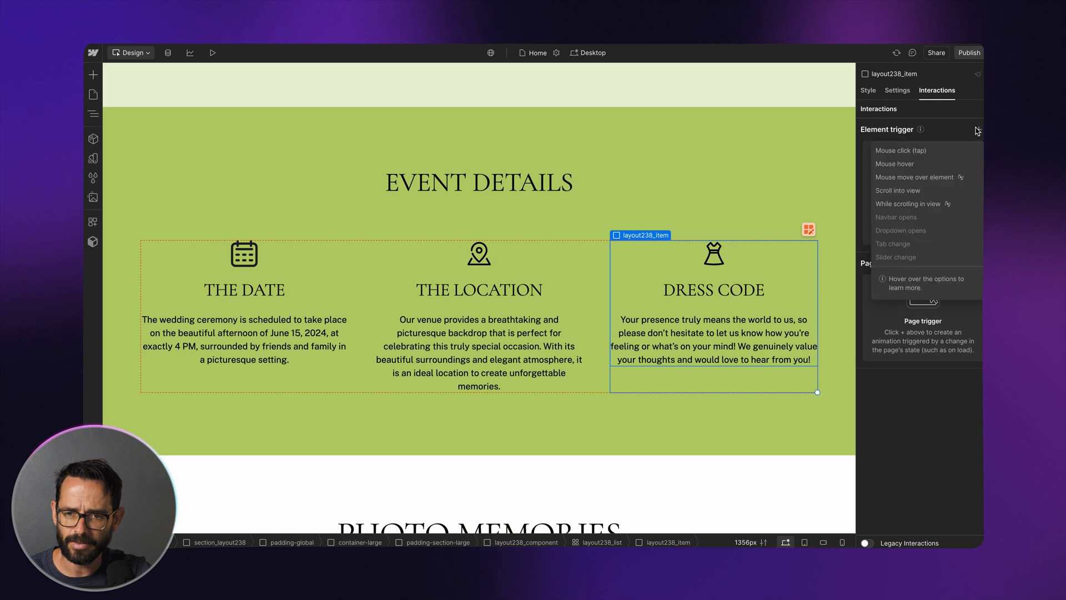
left_click(911, 191)
left_click(914, 189)
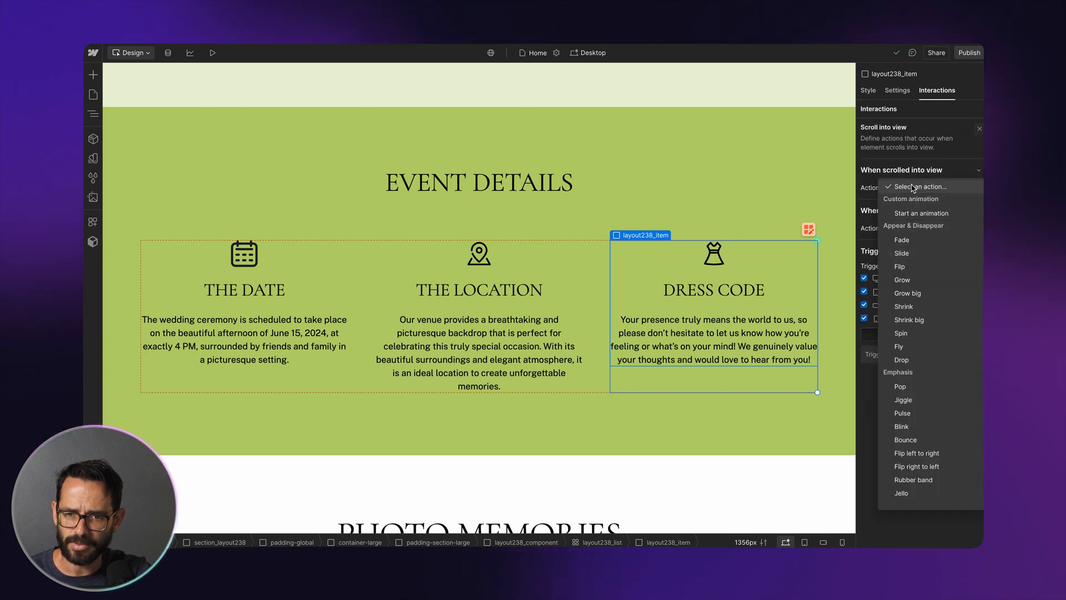
left_click(904, 254)
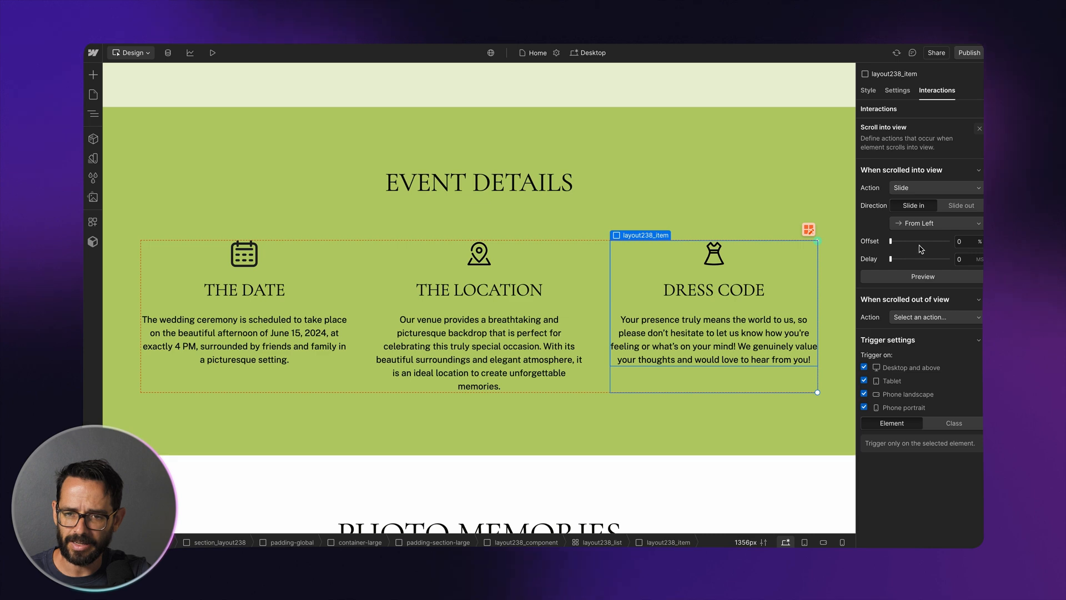
left_click(922, 224)
left_click(925, 250)
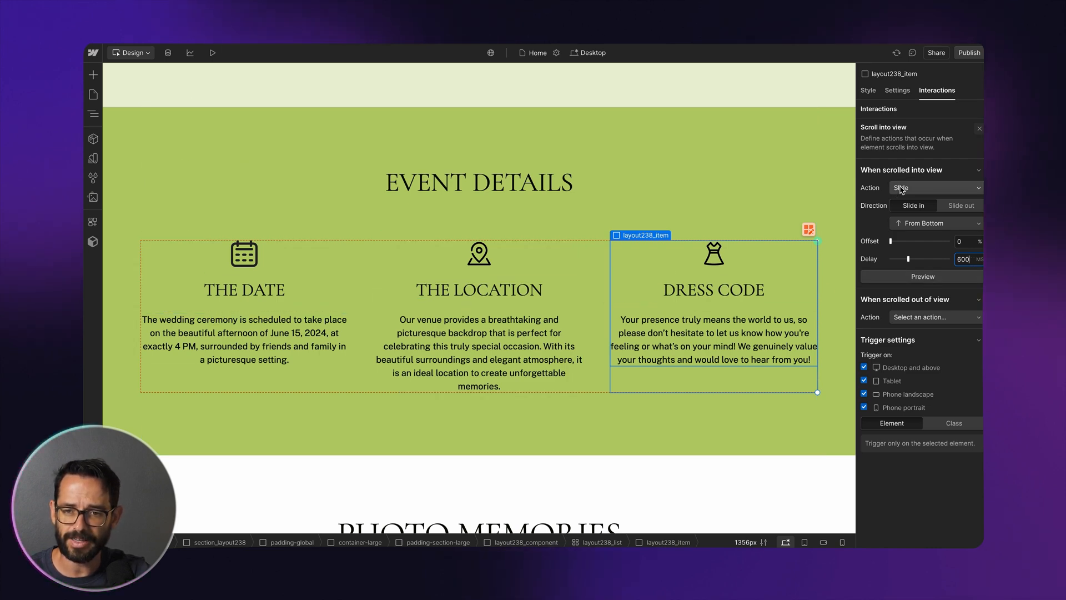
Preview the entrance animations of the three Event Details columns by scrolling down from the hero photo, then return to the design view
left_click(762, 145)
scroll(755, 150, "up", 5)
scroll(755, 161, "up", 5)
left_click(212, 53)
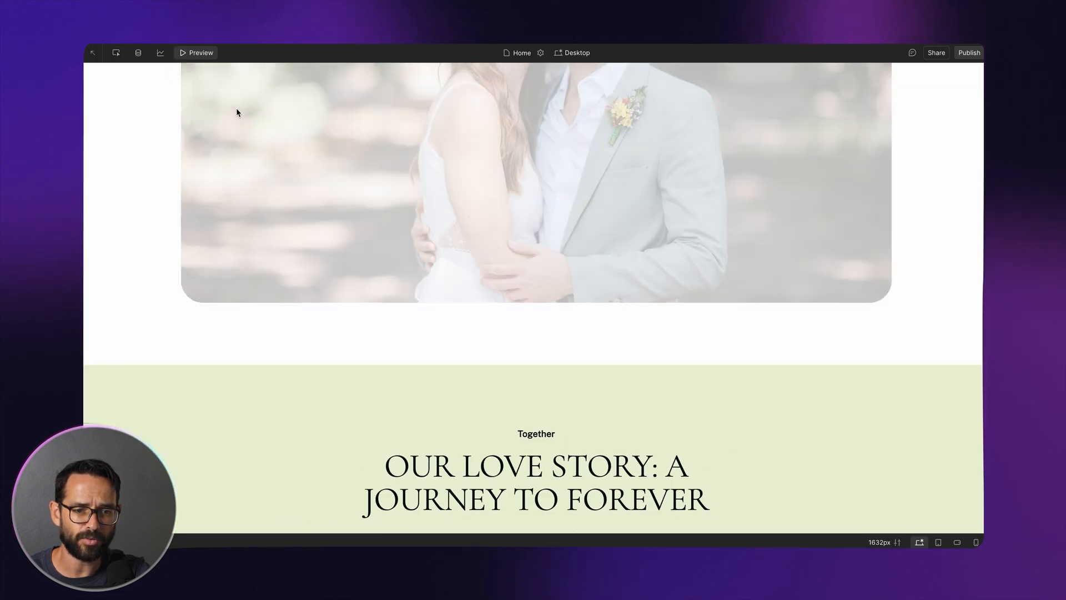
scroll(238, 111, "down", 6)
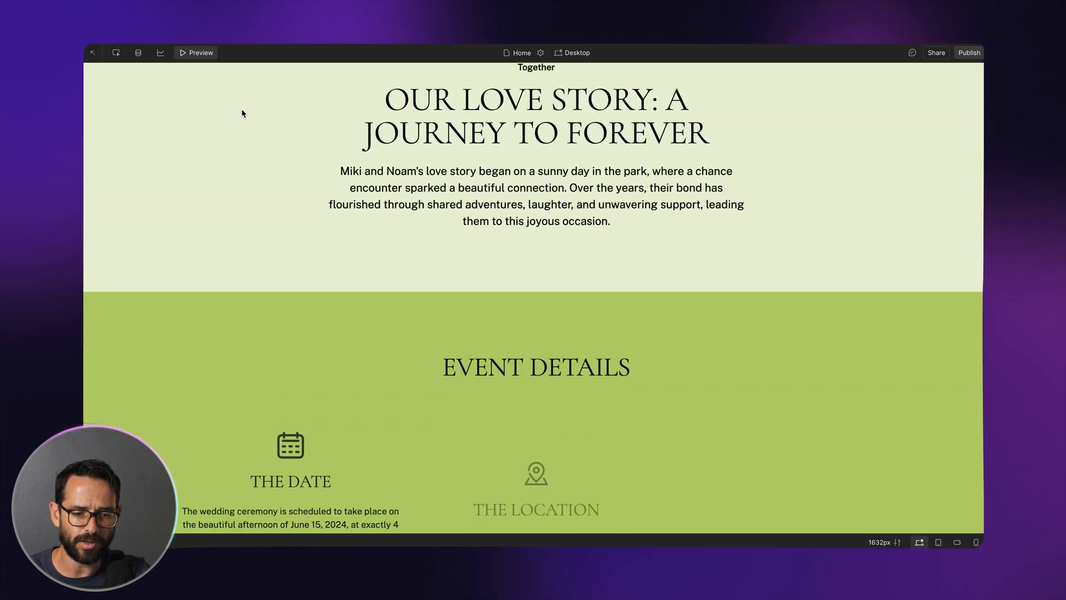
scroll(242, 111, "down", 3)
scroll(242, 110, "up", 6)
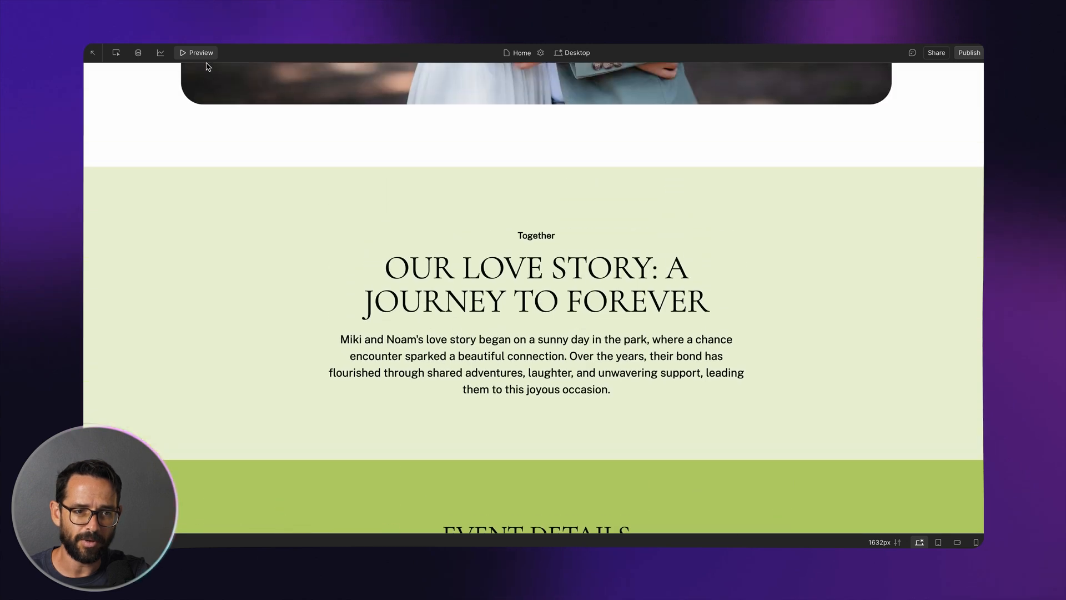
left_click(206, 53)
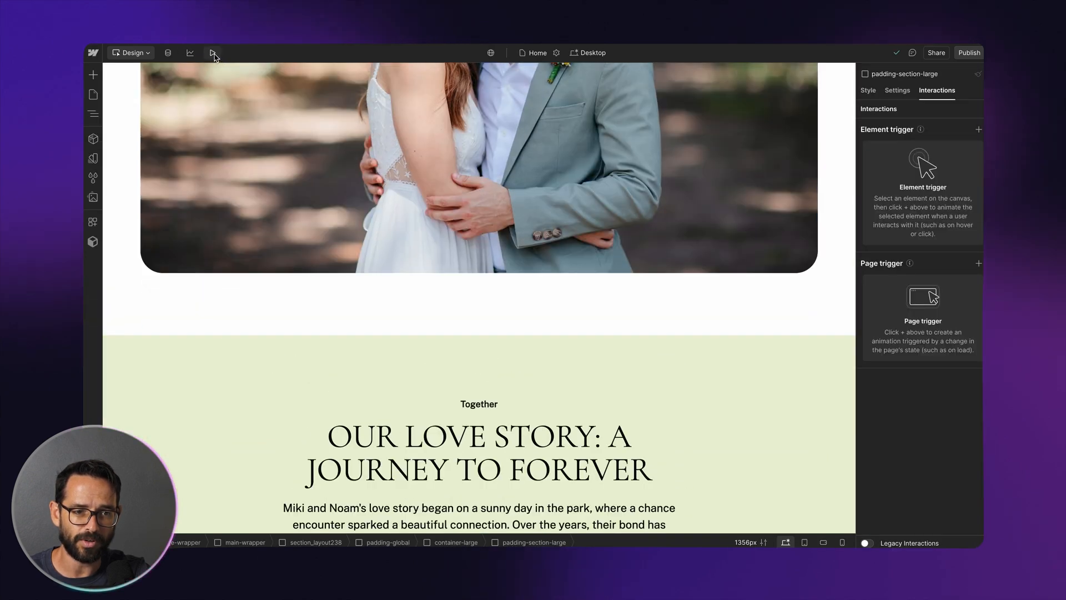
Preview the staggered entrance animations of the Event Details columns twice by scrolling down from the hero photo, and return to the design view
left_click(213, 53)
scroll(283, 157, "down", 7)
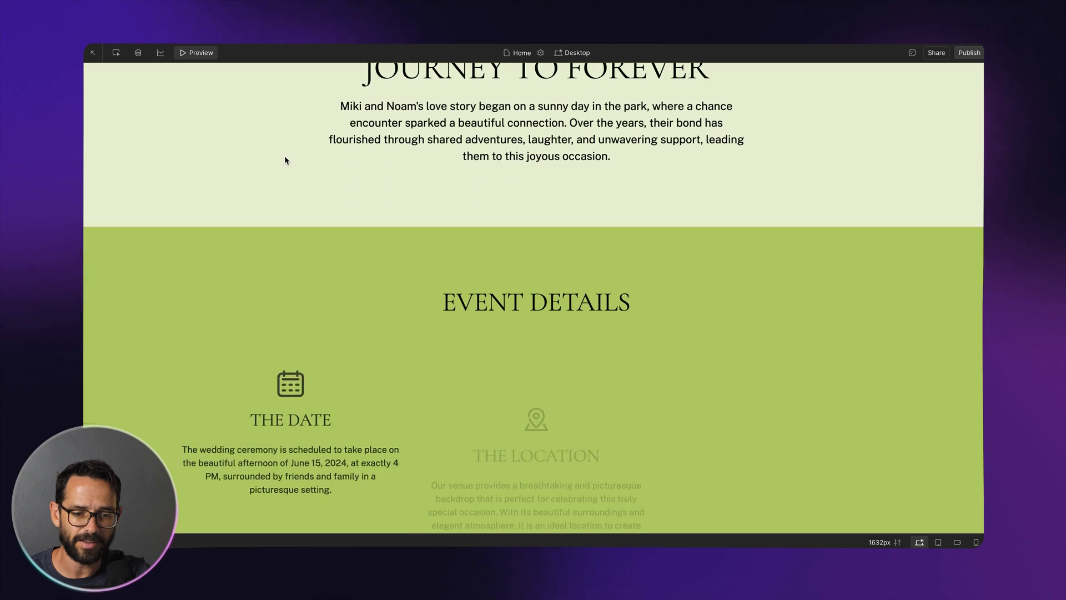
scroll(285, 160, "down", 3)
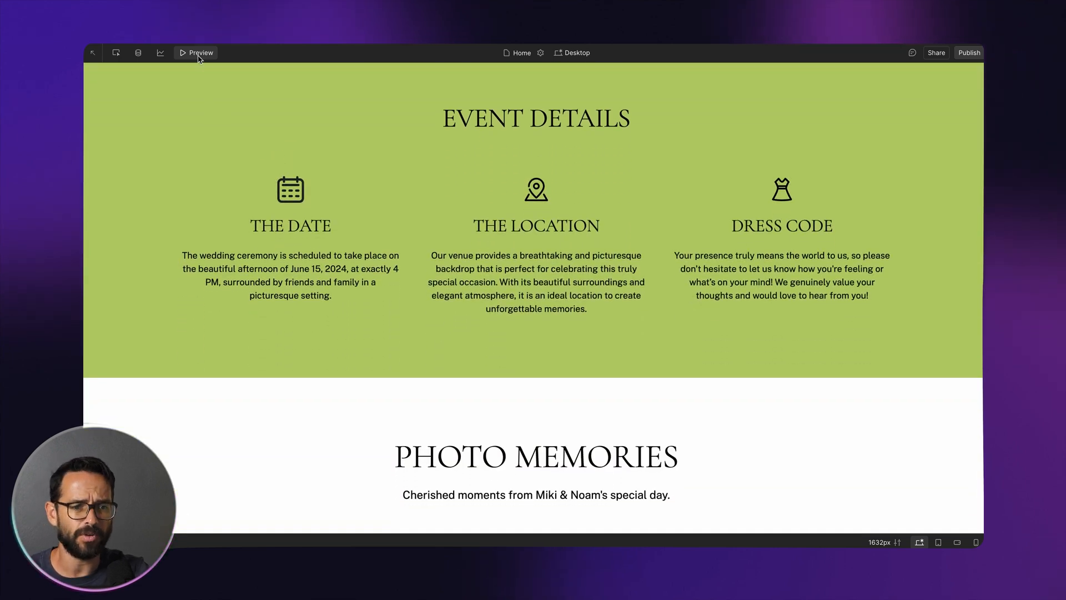
left_click(198, 55)
scroll(268, 136, "up", 8)
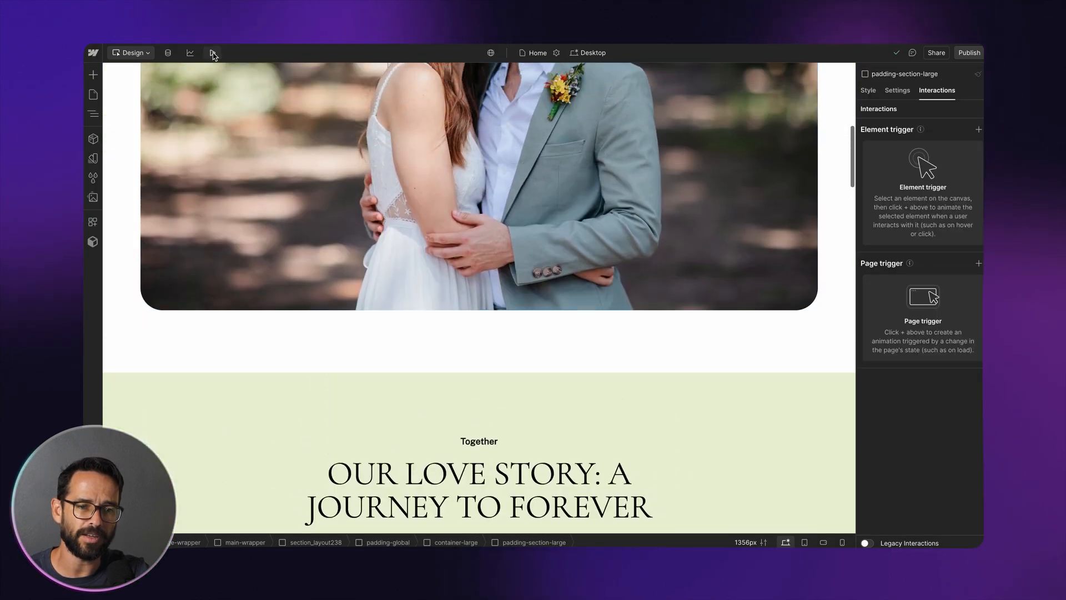
left_click(213, 53)
scroll(300, 207, "down", 10)
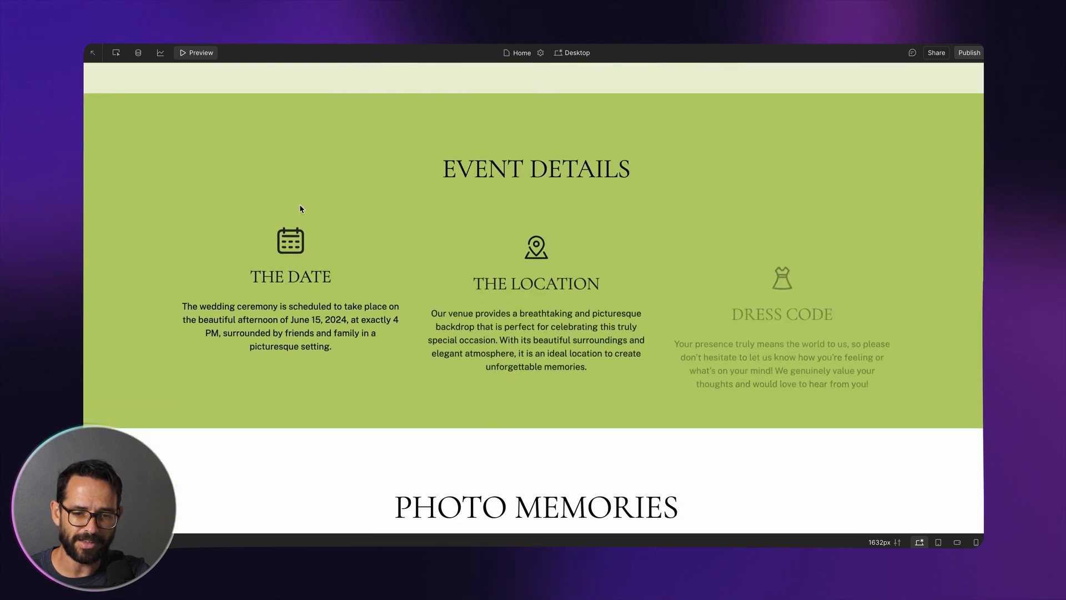
scroll(299, 209, "down", 3)
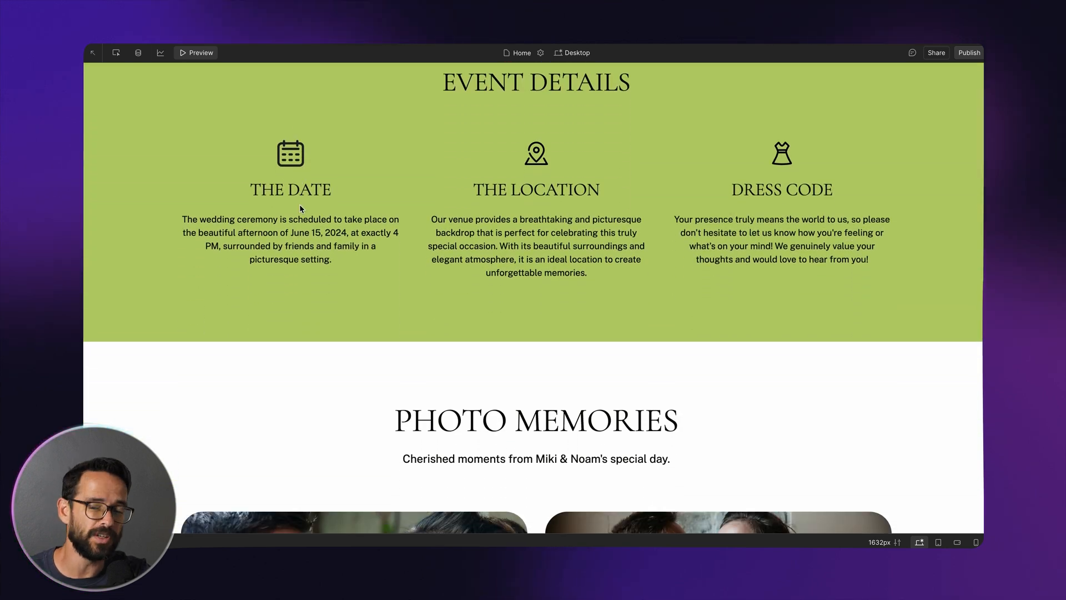
left_click(201, 53)
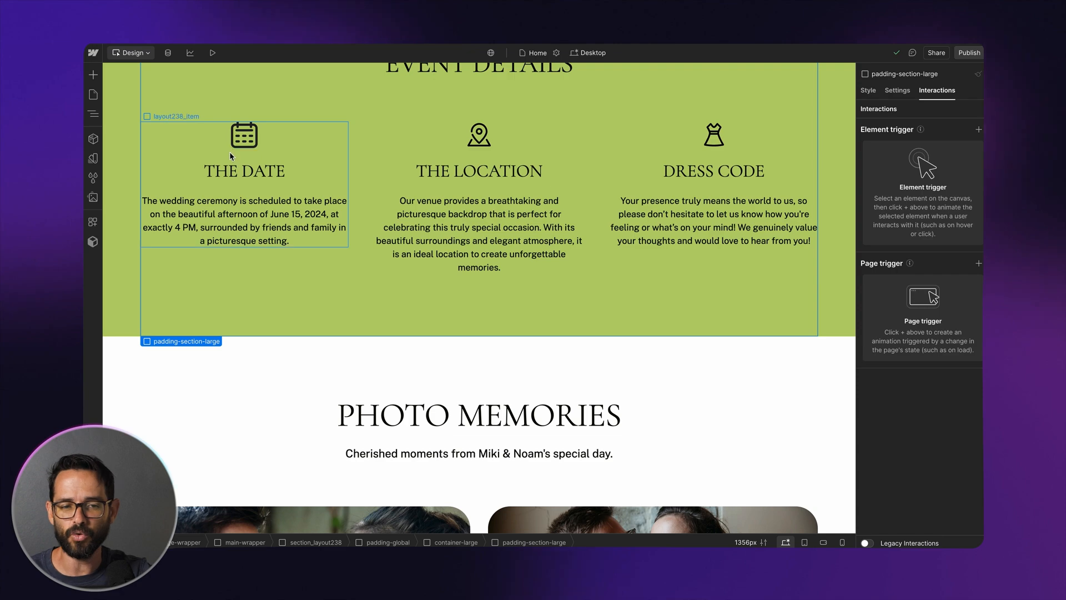
Examine the page layout at the tablet, mobile landscape and mobile portrait breakpoints, reviewing the sections in mobile portrait
scroll(229, 152, "up", 10)
scroll(230, 156, "up", 8)
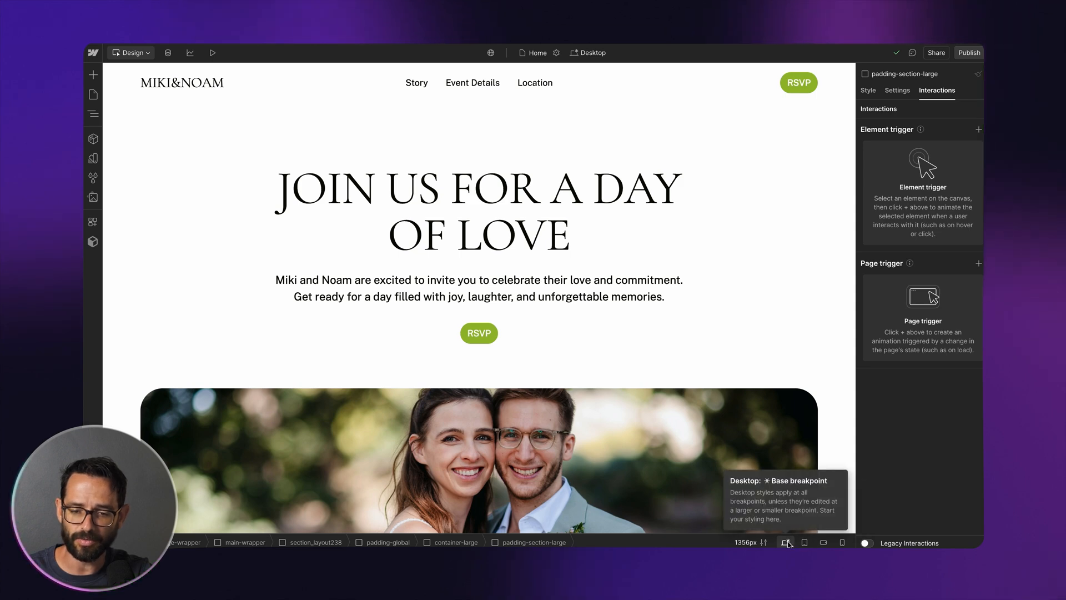
left_click(805, 543)
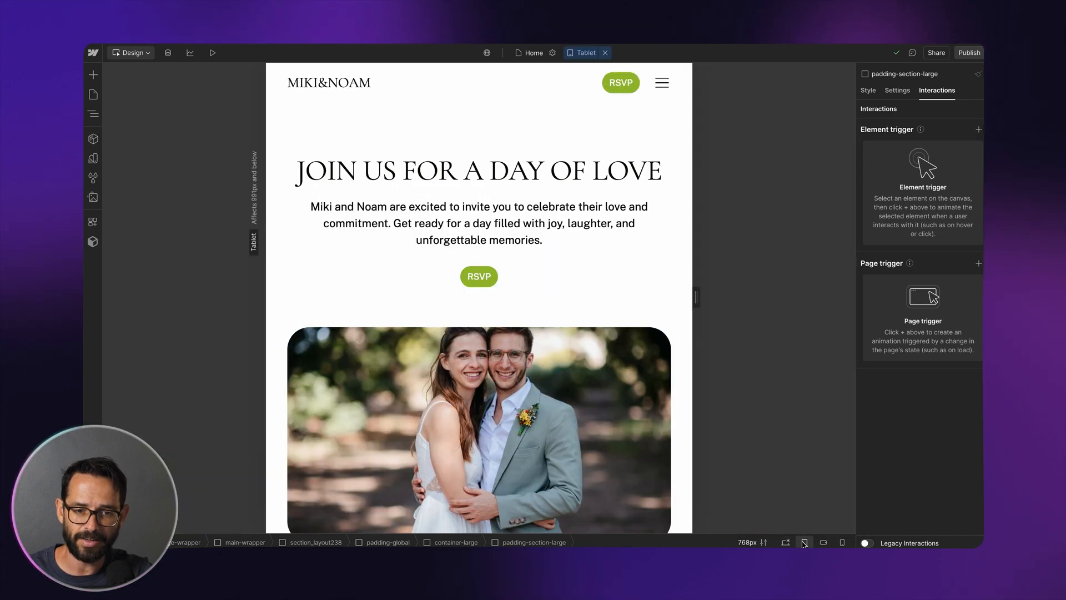
left_click(824, 543)
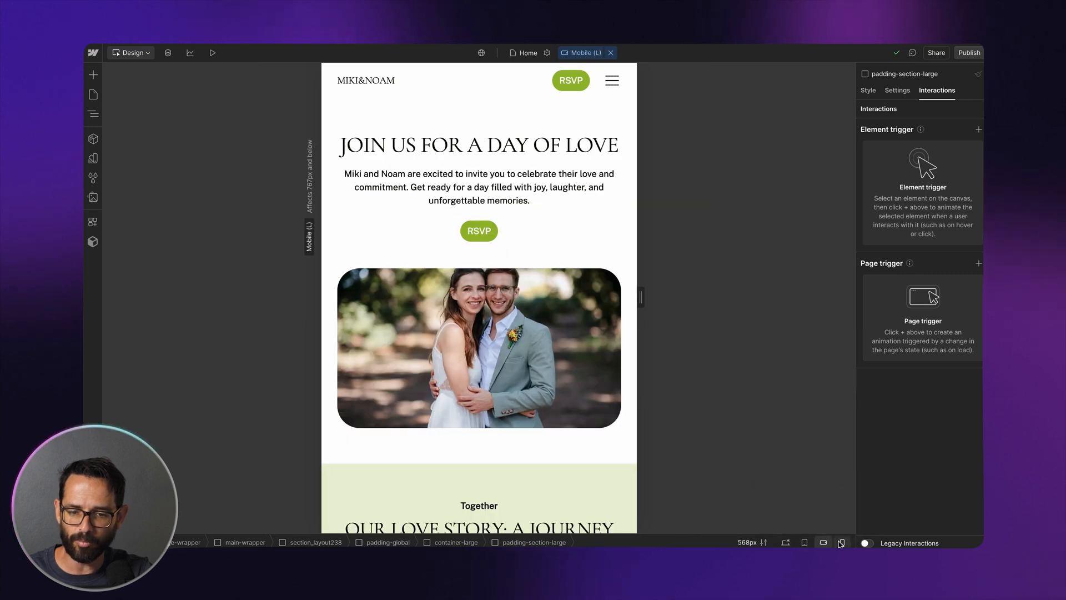
left_click(841, 543)
scroll(461, 225, "down", 1)
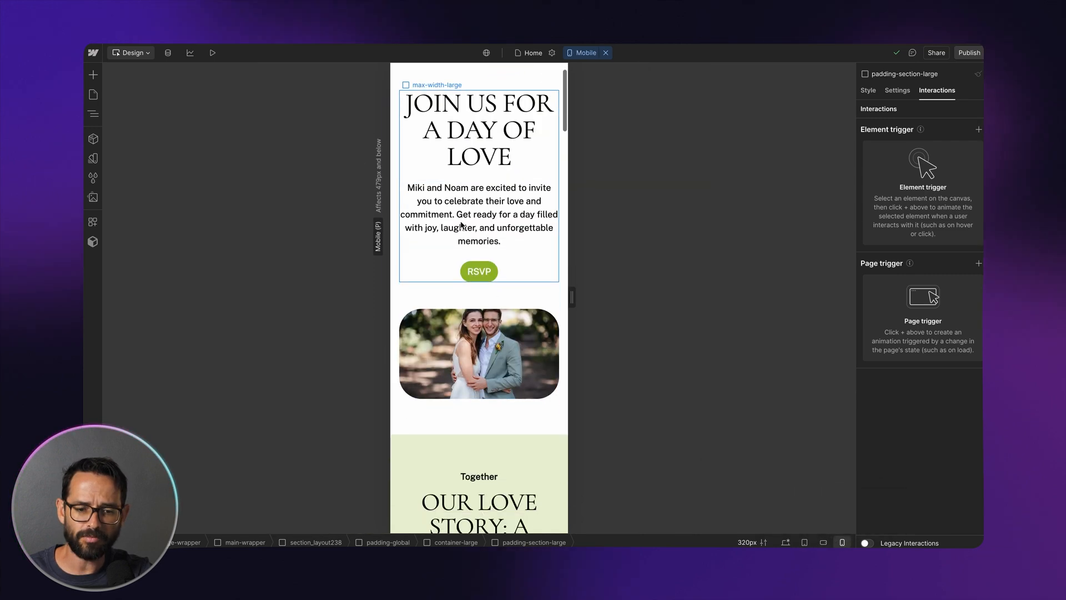
scroll(461, 225, "down", 10)
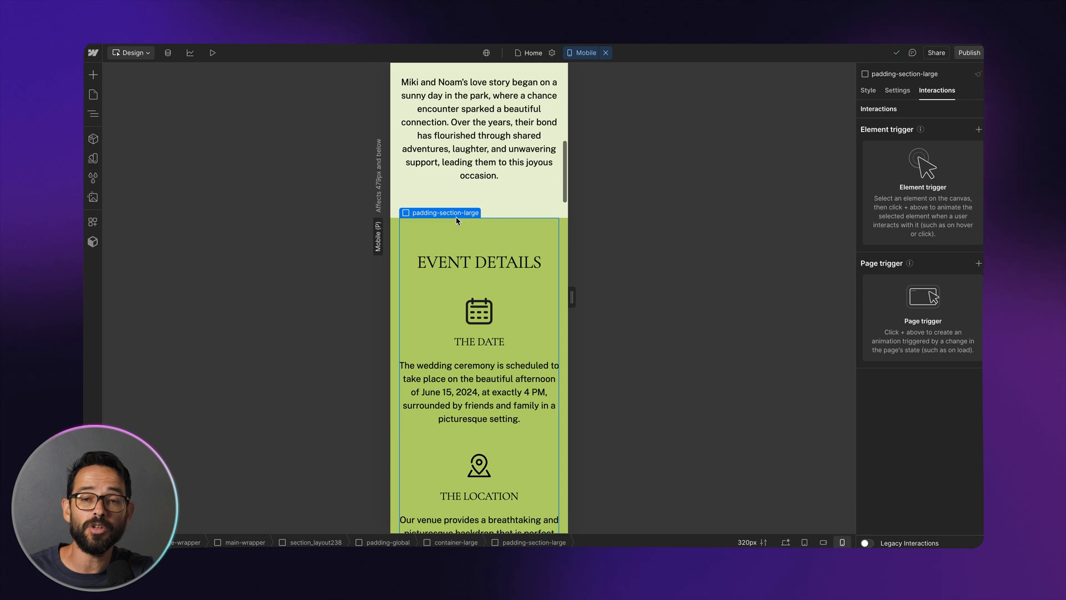
scroll(498, 224, "down", 9)
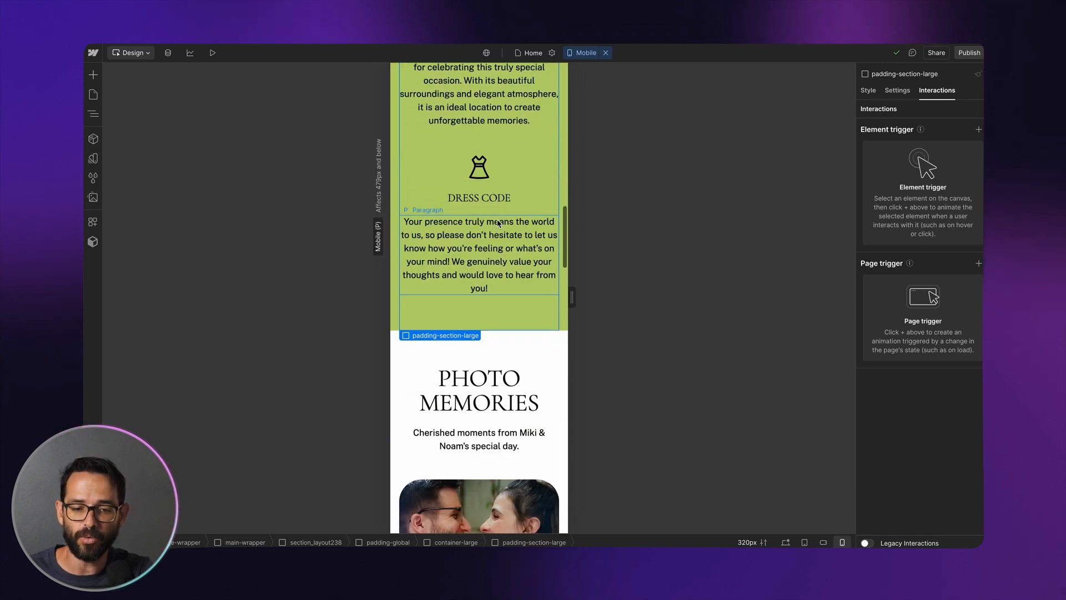
scroll(498, 223, "down", 10)
scroll(498, 224, "down", 3)
scroll(494, 221, "up", 20)
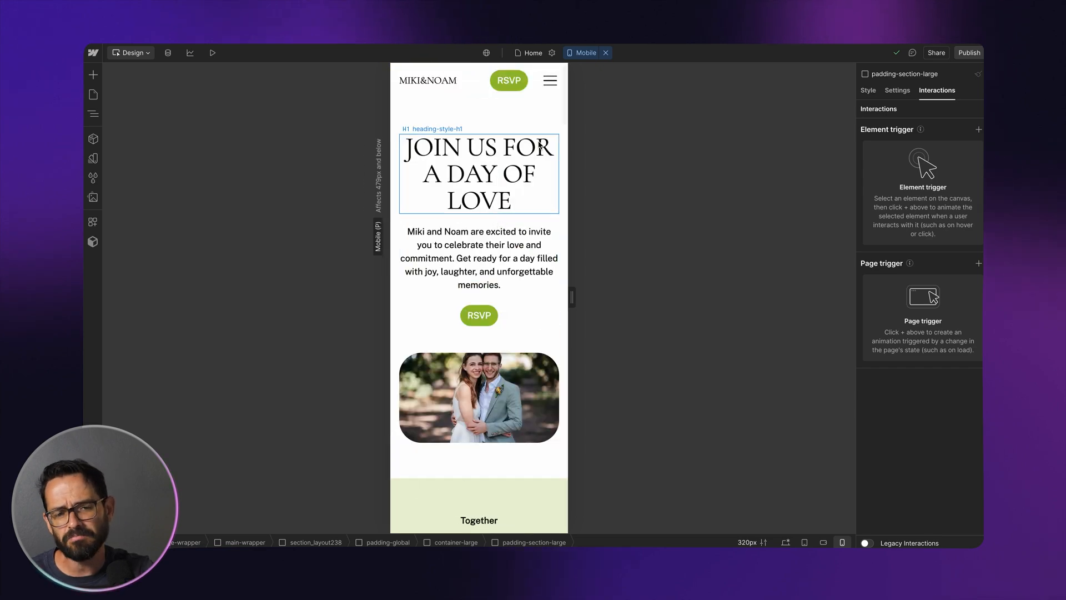
Set the hero H1 heading's font size to 35 px at the mobile portrait breakpoint and check the heading on desktop
left_click(465, 154)
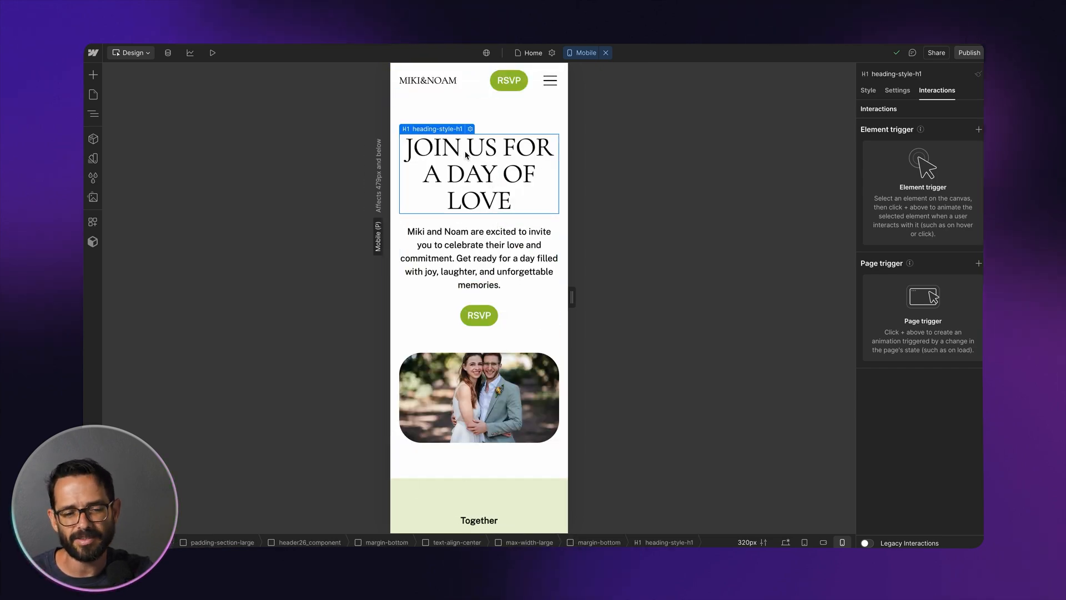
left_click(869, 90)
scroll(904, 359, "down", 3)
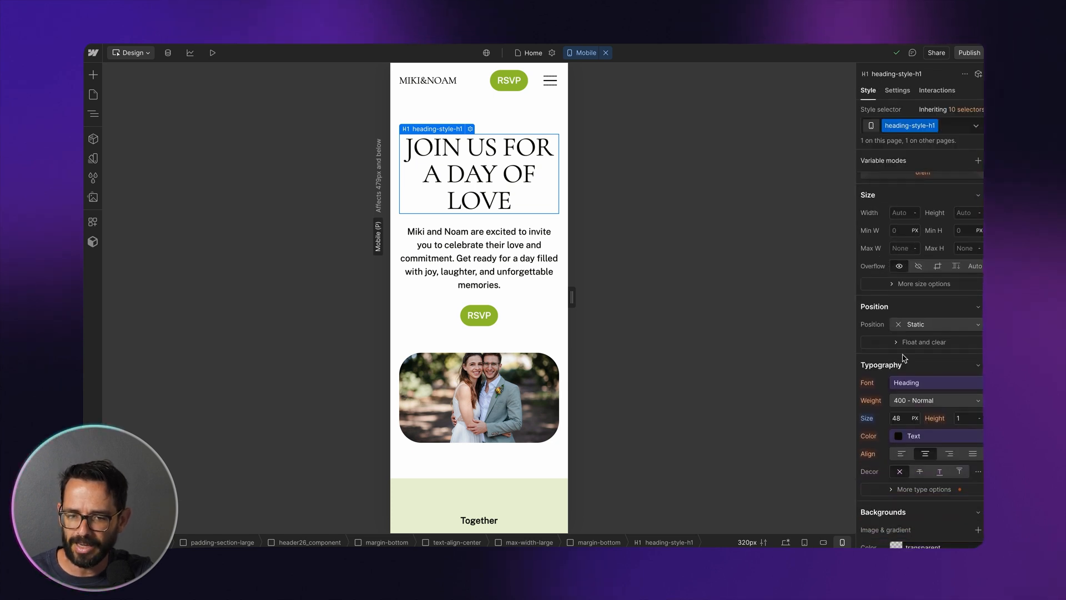
left_click(900, 419)
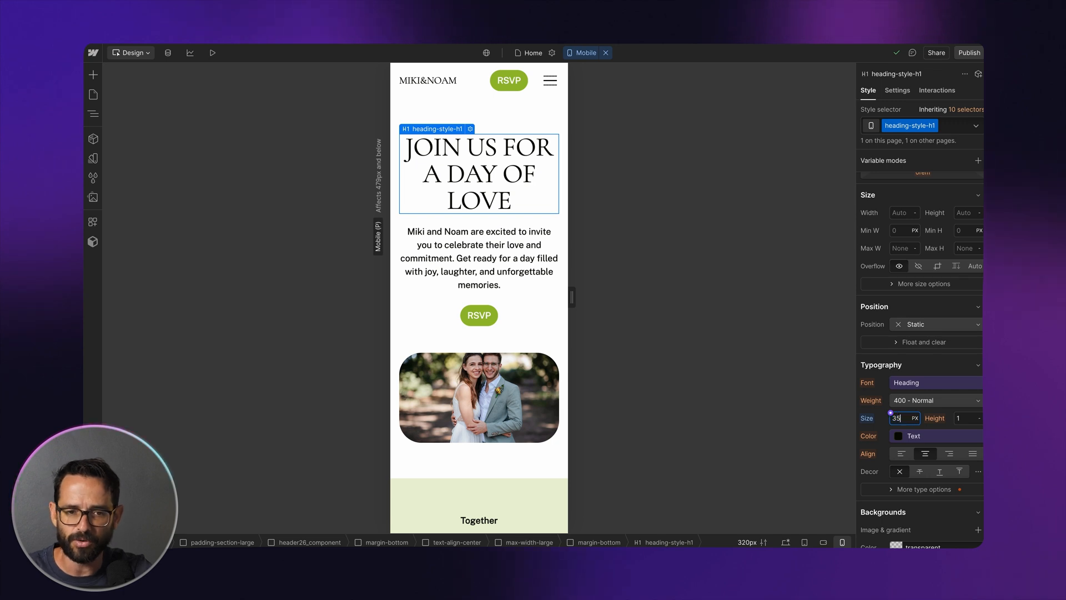
type("35")
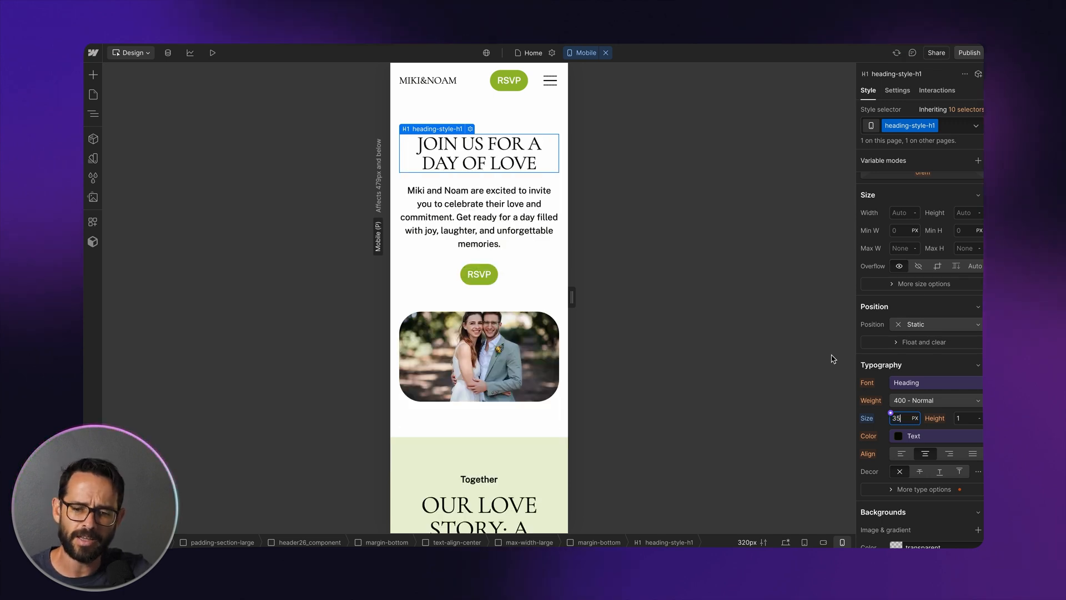
left_click(786, 542)
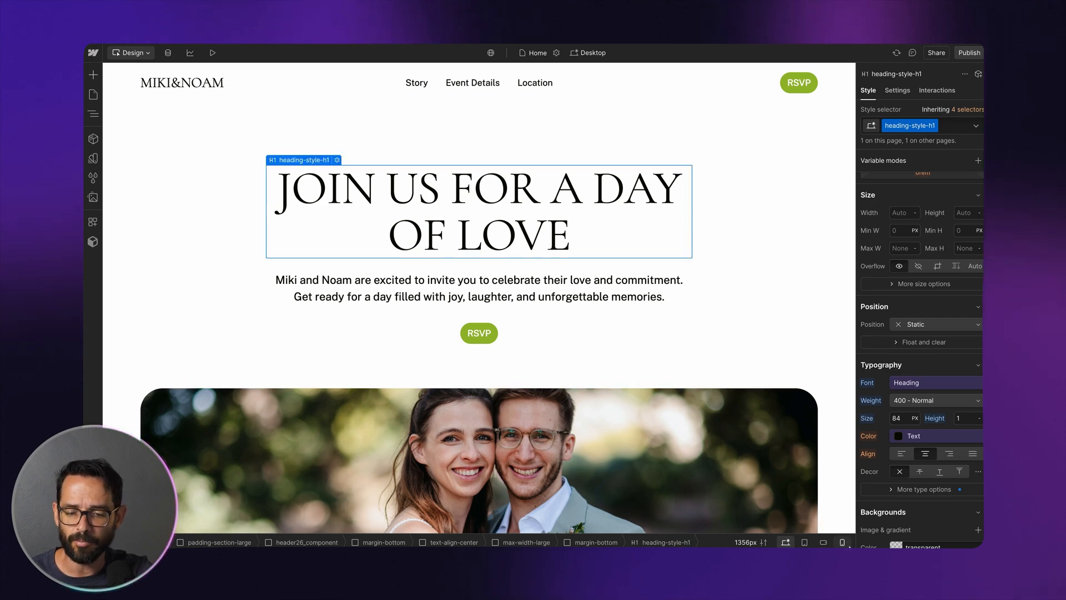
Set the heading-style-h2 font size to 32 px at the mobile portrait breakpoint using the love story heading, and review the sections below
left_click(843, 542)
scroll(491, 161, "down", 3)
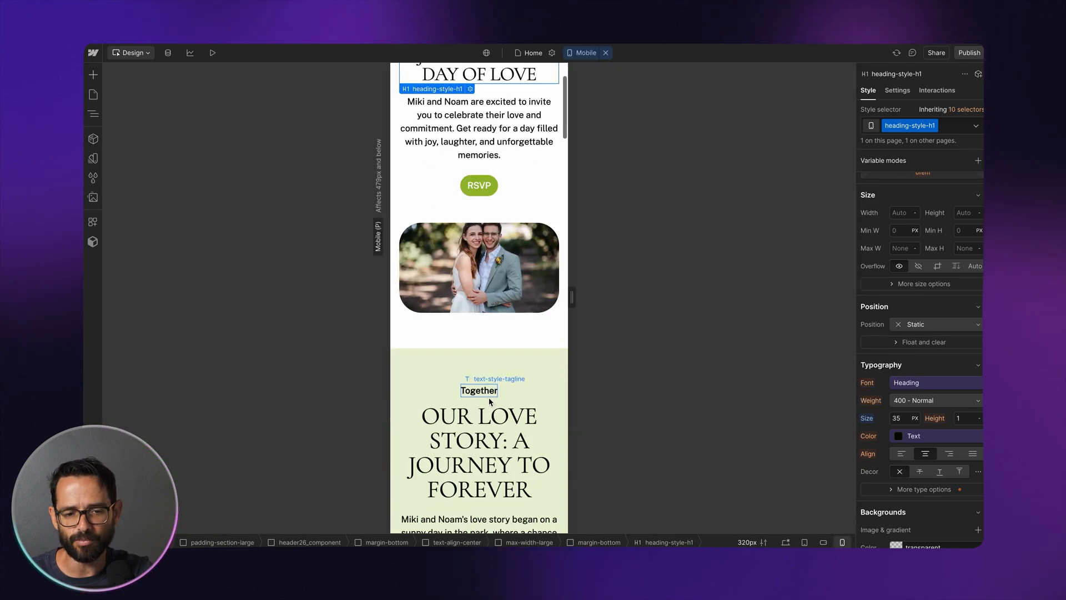
scroll(486, 378, "down", 2)
left_click(502, 369)
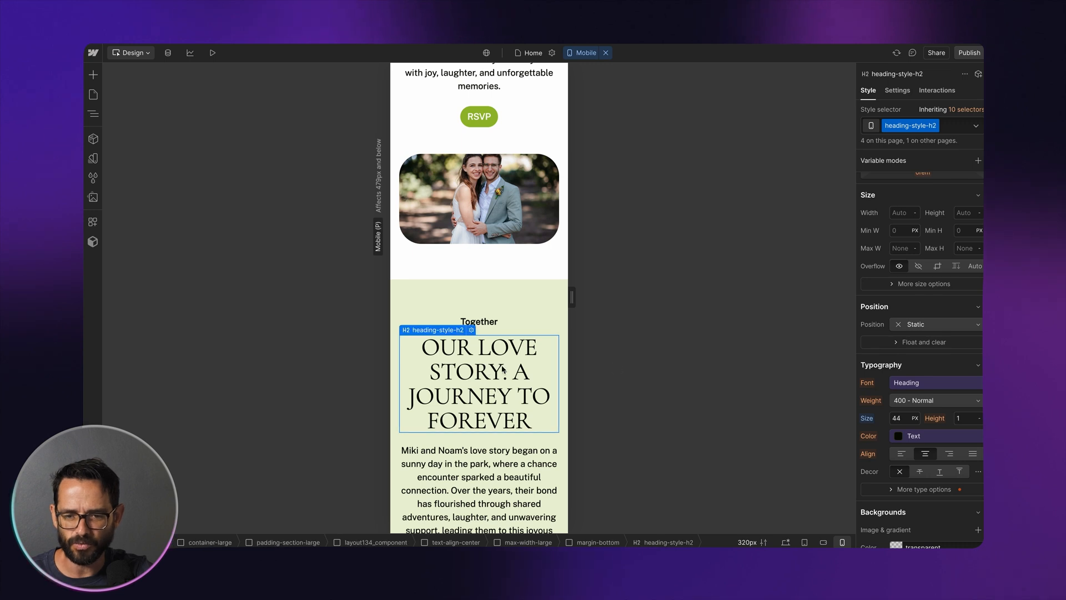
left_click(902, 417)
type("32")
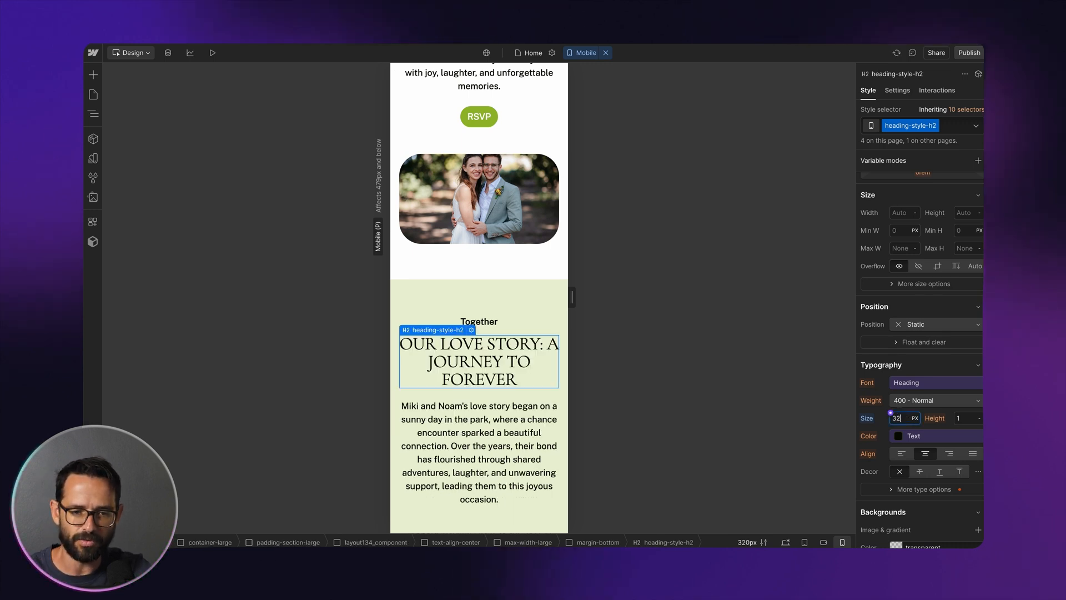
scroll(488, 228, "down", 8)
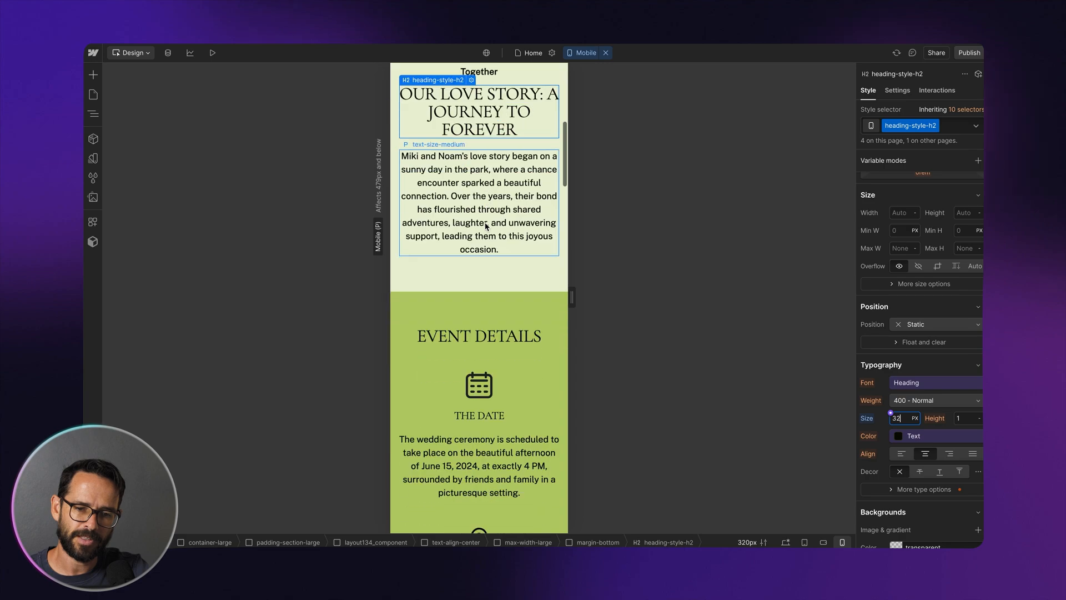
scroll(488, 227, "up", 7)
left_click(485, 227)
scroll(485, 227, "down", 20)
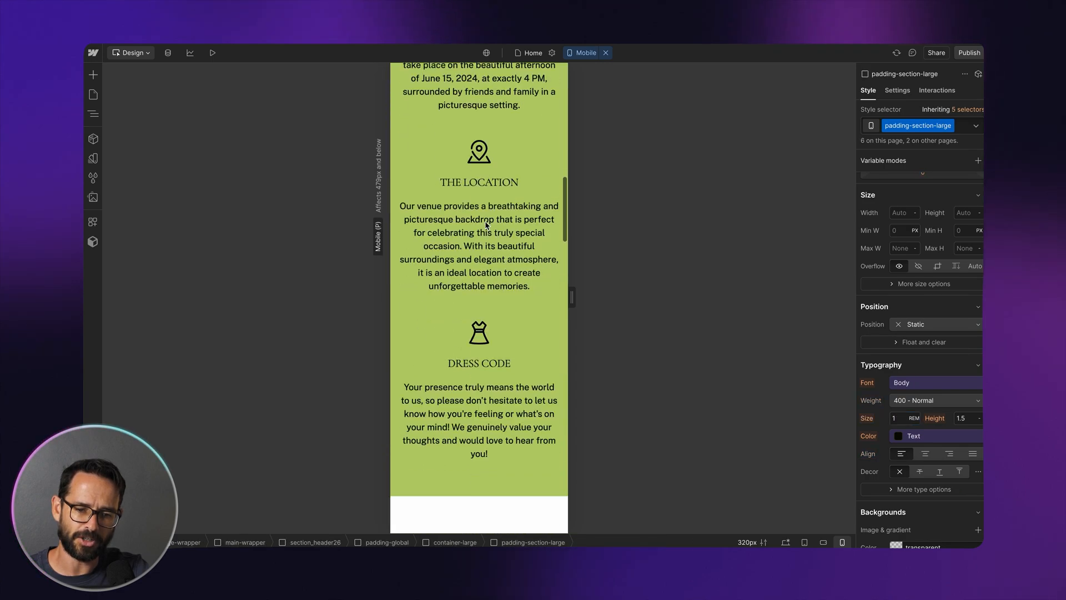
Return to the desktop breakpoint, publish the site to the wedding-website-build.webflow.io staging domain and open the live page
left_click(786, 543)
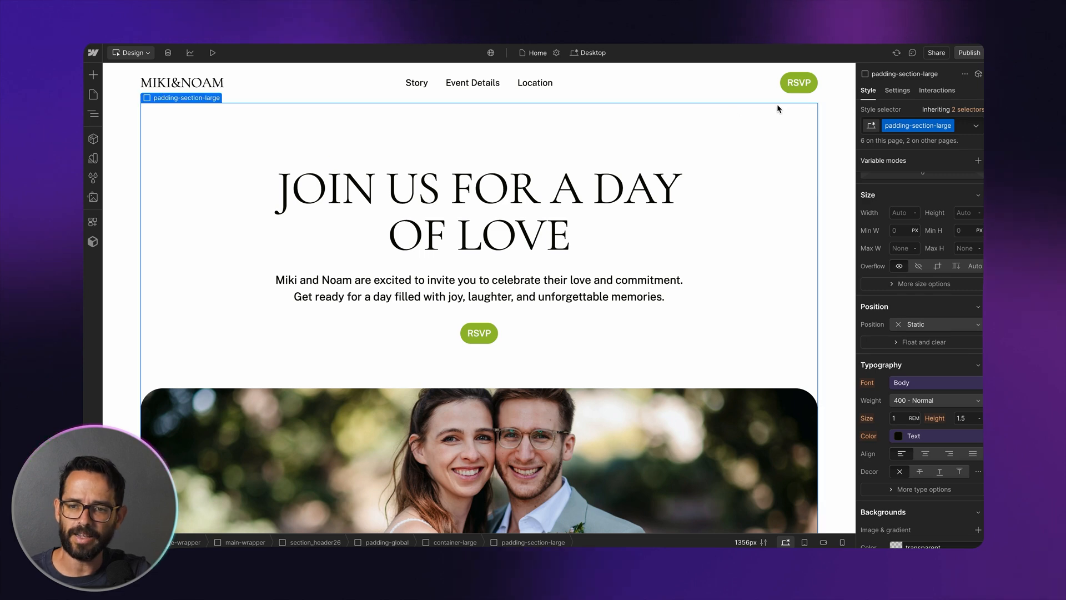
left_click(972, 53)
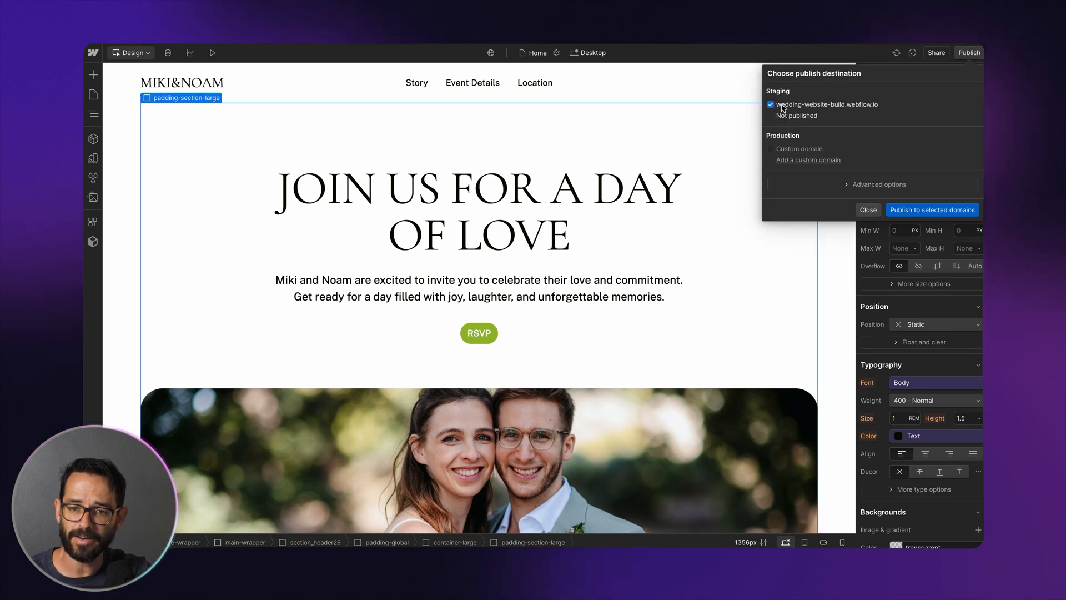
left_click(904, 210)
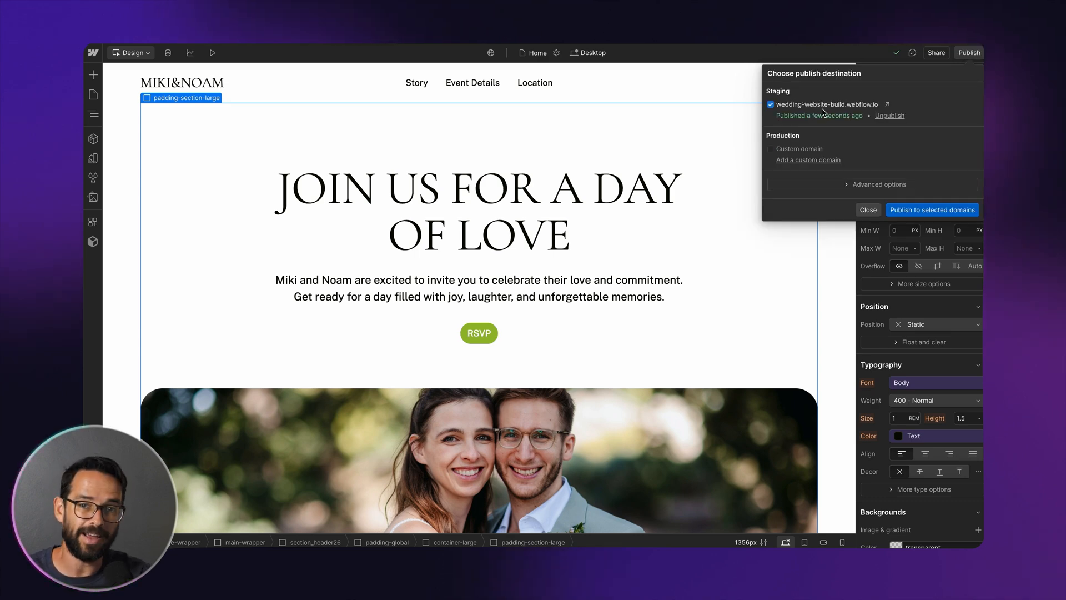
left_click(888, 105)
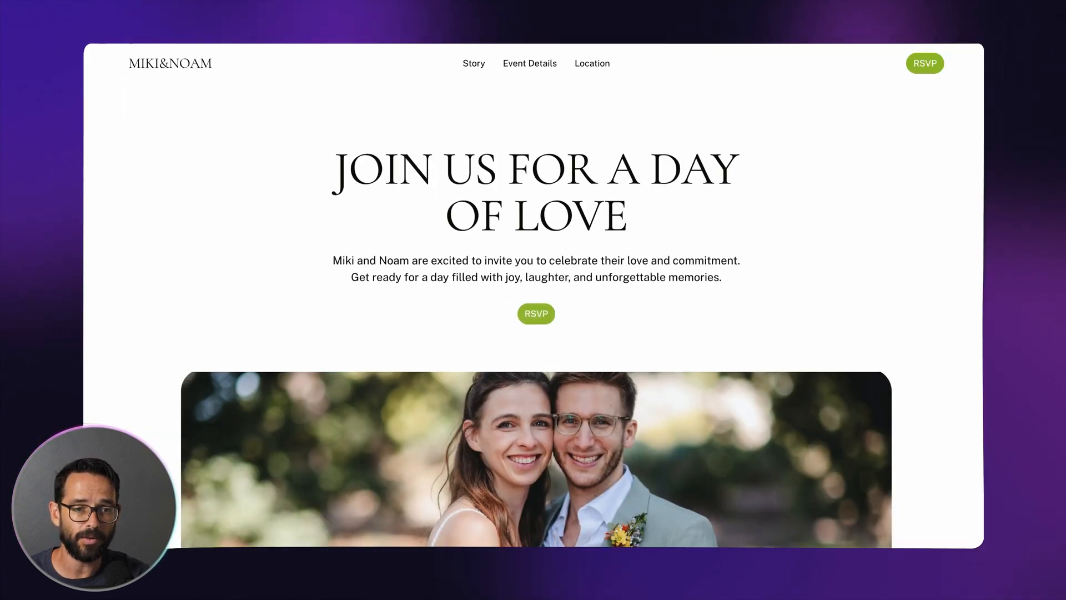
Review the published page from the hero through Event Details to the RSVP form, and examine the Get in Touch section and its map area
scroll(421, 166, "down", 2)
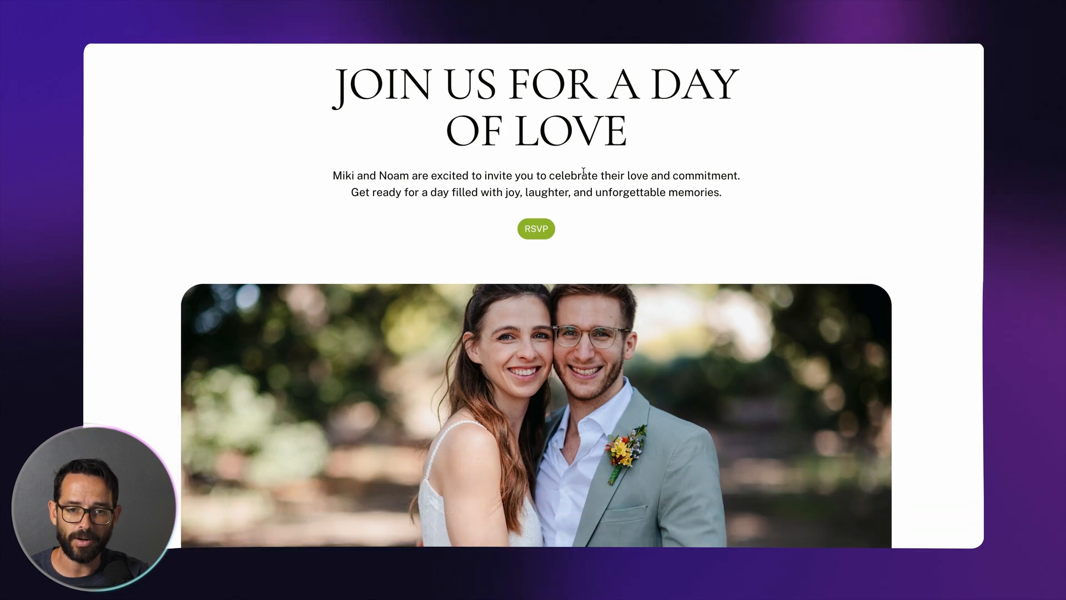
scroll(559, 88, "up", 2)
scroll(550, 74, "down", 5)
scroll(456, 137, "down", 10)
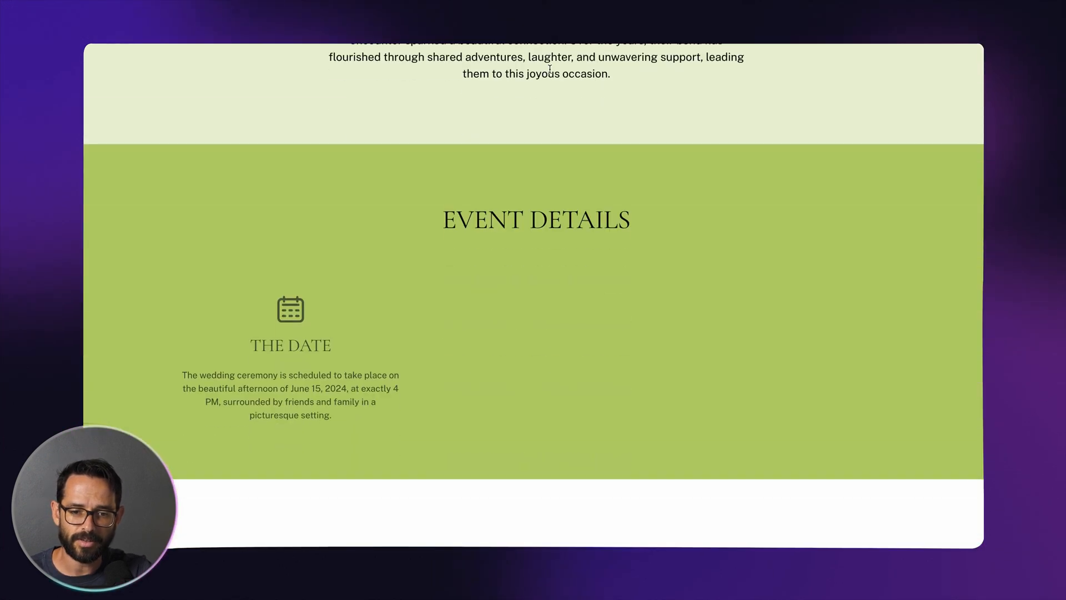
scroll(449, 135, "down", 5)
scroll(448, 136, "down", 15)
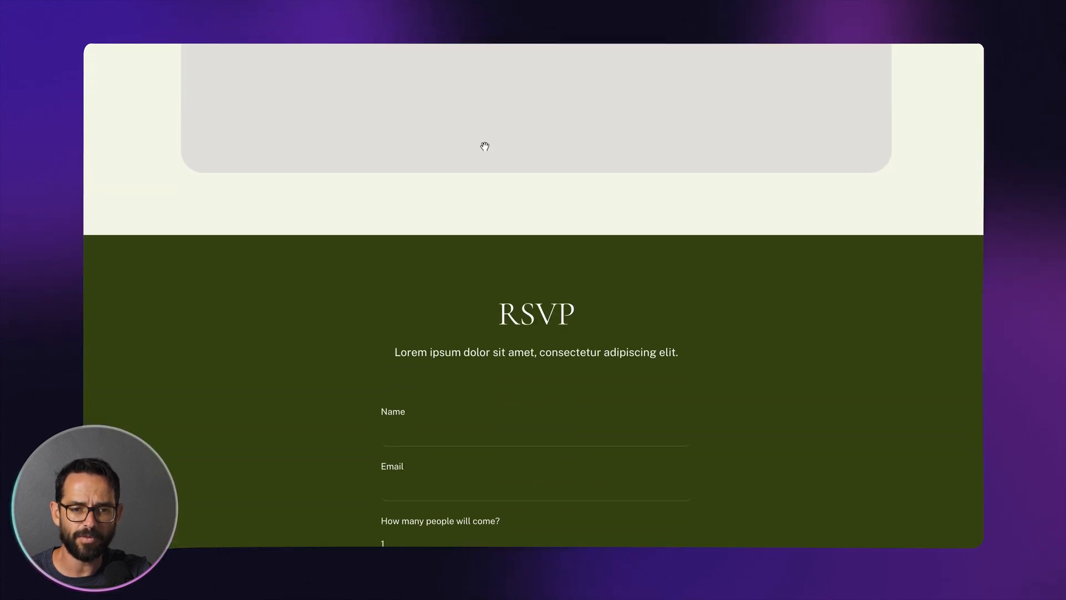
scroll(687, 297, "up", 5)
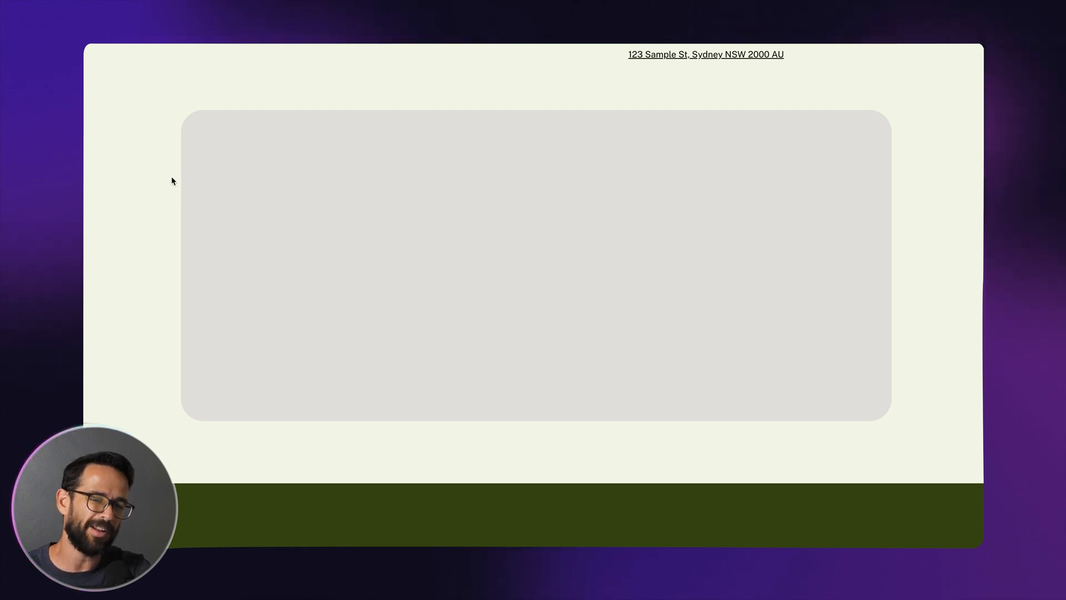
scroll(128, 171, "up", 3)
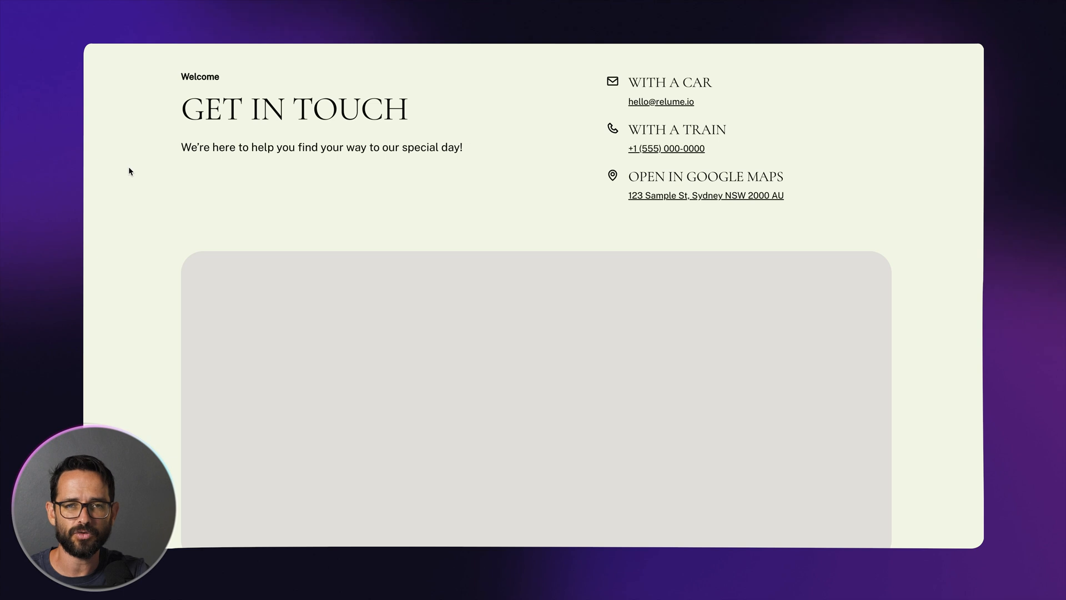
Fill in the RSVP form with a test guest's name and e-mail, 3 people and the message "Hey I'm testing the form", and submit it
scroll(128, 171, "down", 8)
scroll(132, 171, "down", 3)
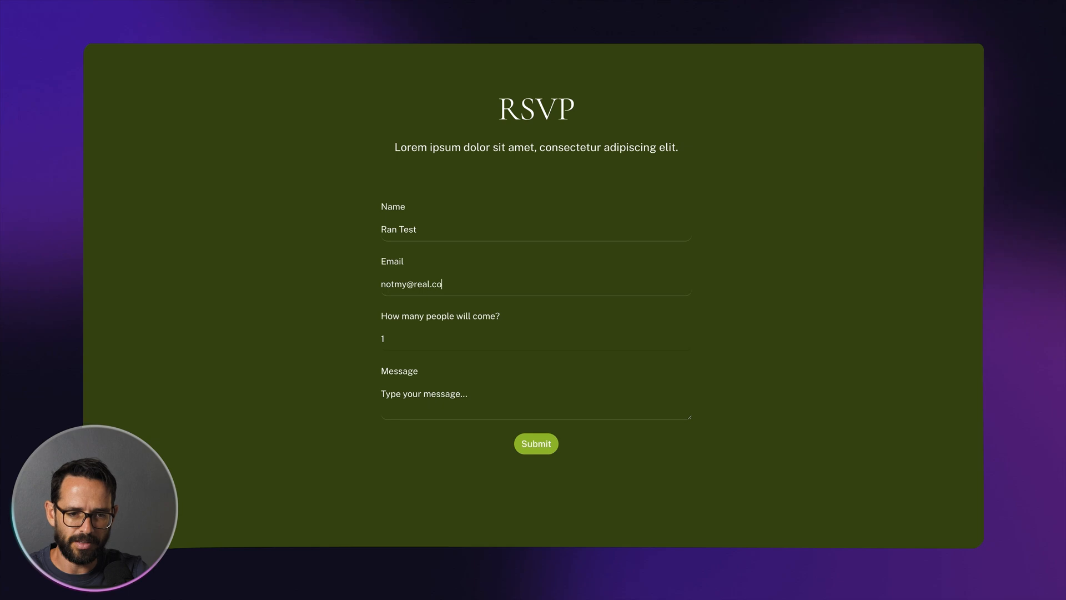
left_click(422, 348)
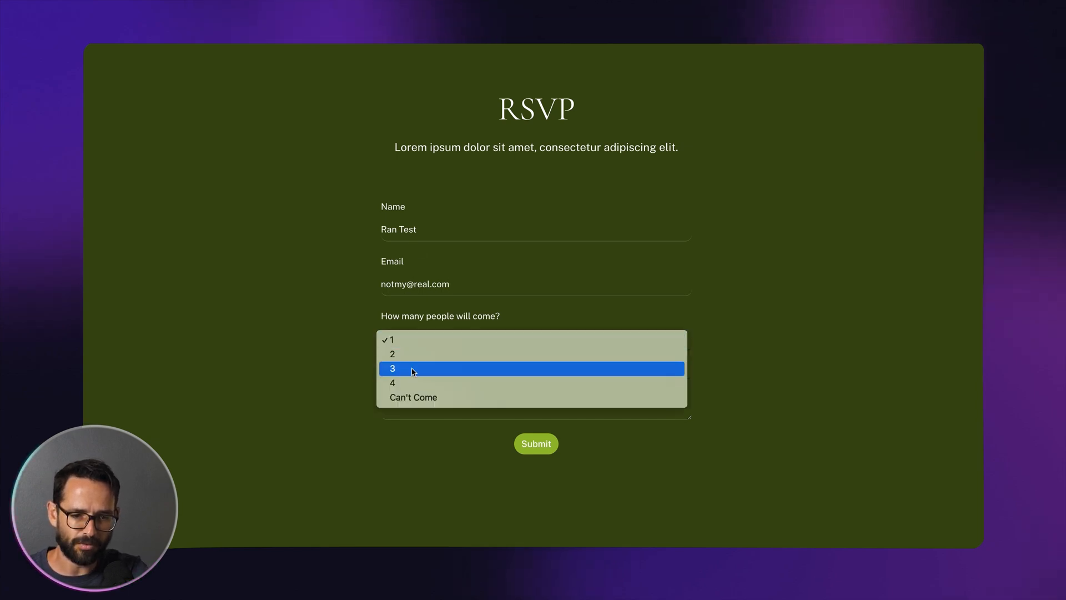
left_click(414, 369)
left_click(424, 405)
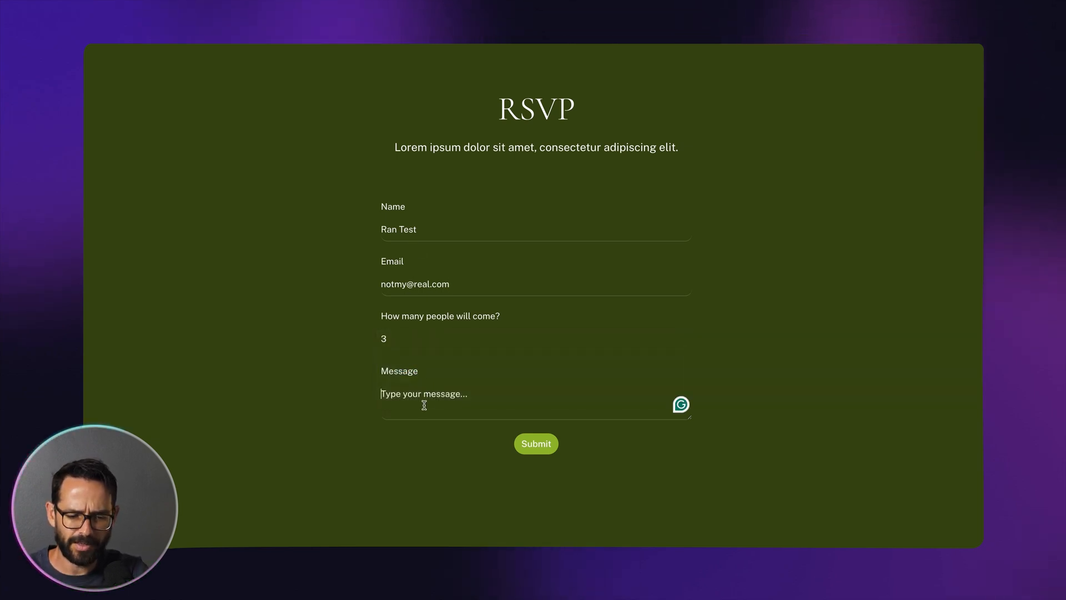
type("Hey I'm testing")
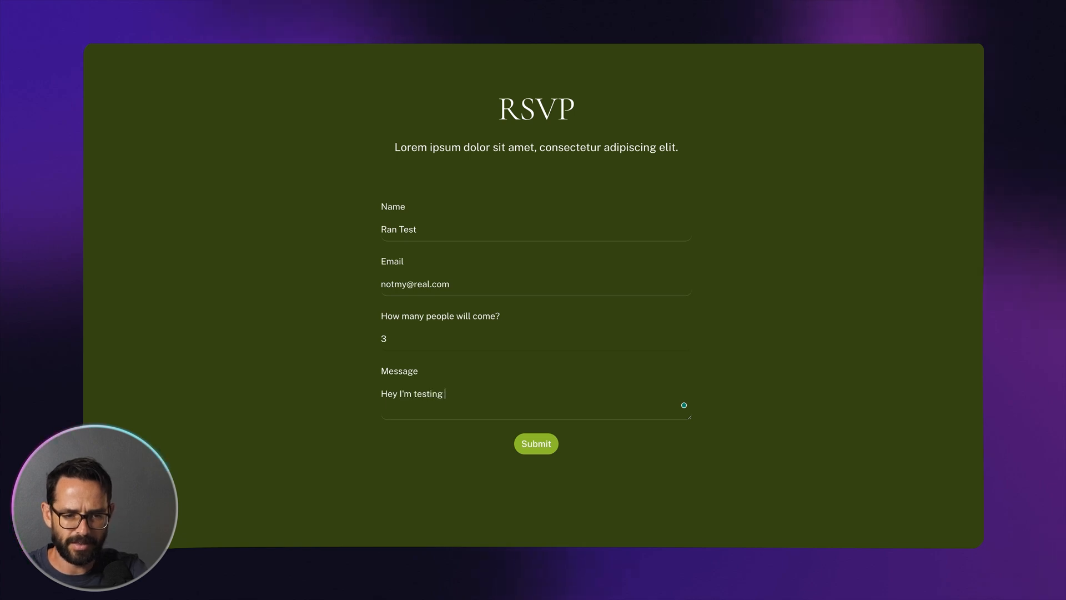
type(" the form")
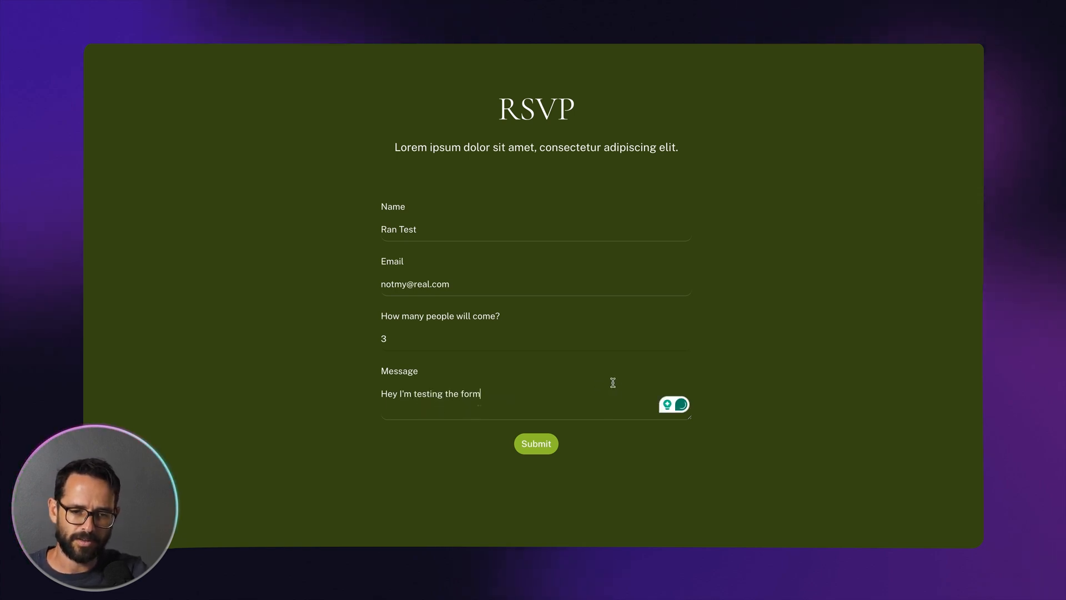
left_click(542, 446)
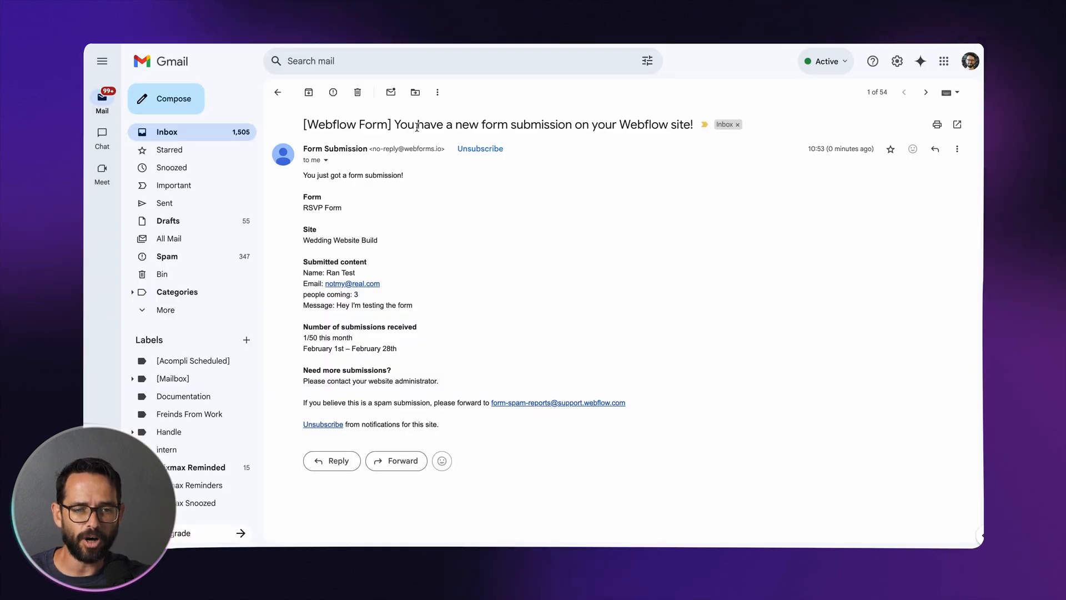
Examine the Webflow form notification e-mail in Gmail, checking its subject line, form name and site name
left_click_drag(307, 123, 705, 132)
left_click(673, 128)
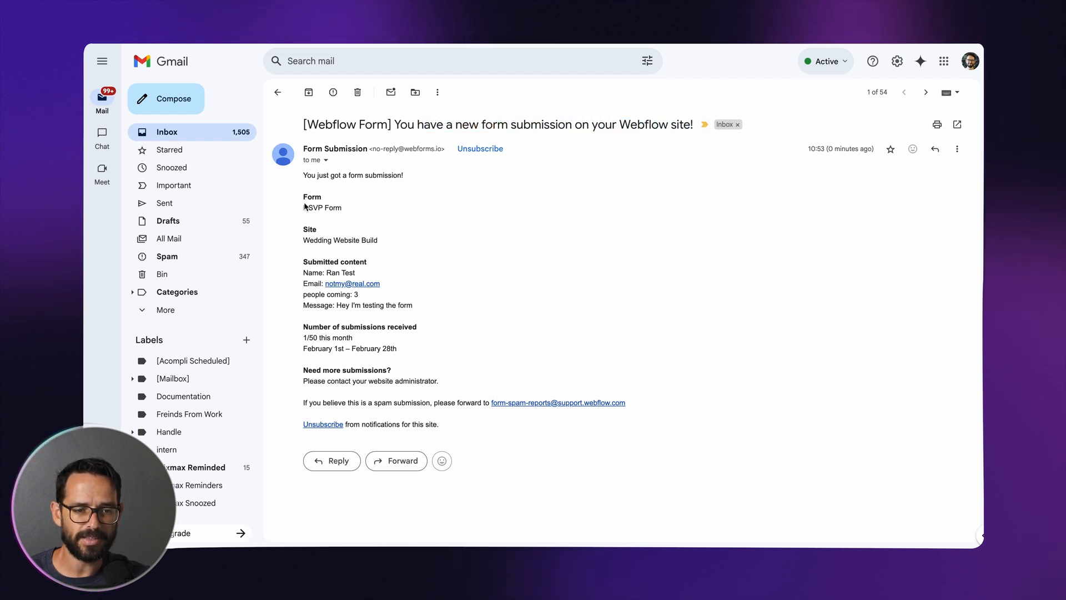
left_click_drag(306, 208, 340, 208)
left_click(349, 215)
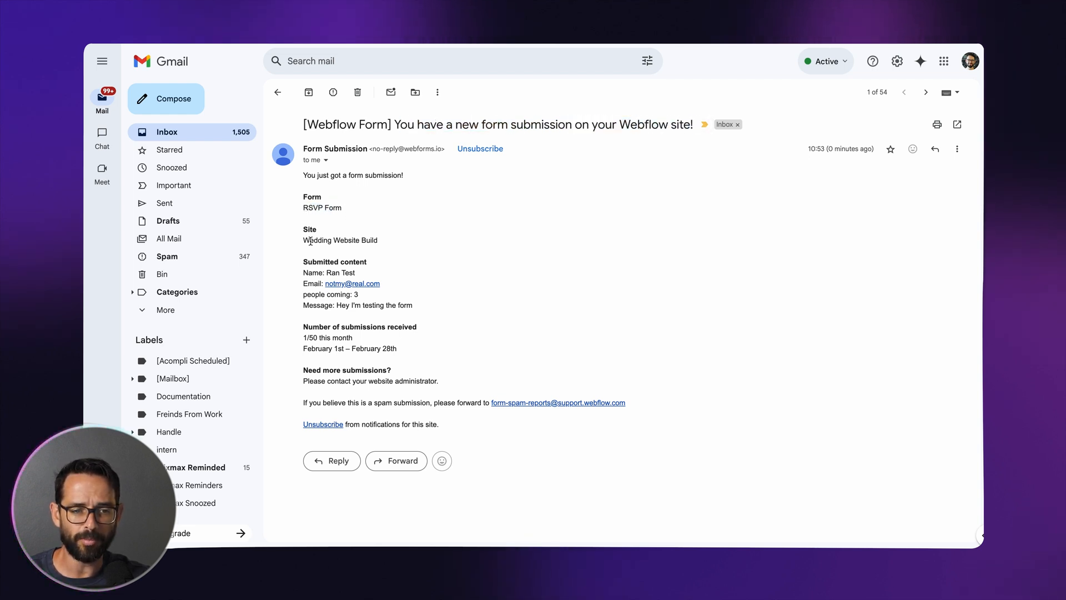
left_click_drag(306, 241, 386, 241)
left_click(388, 242)
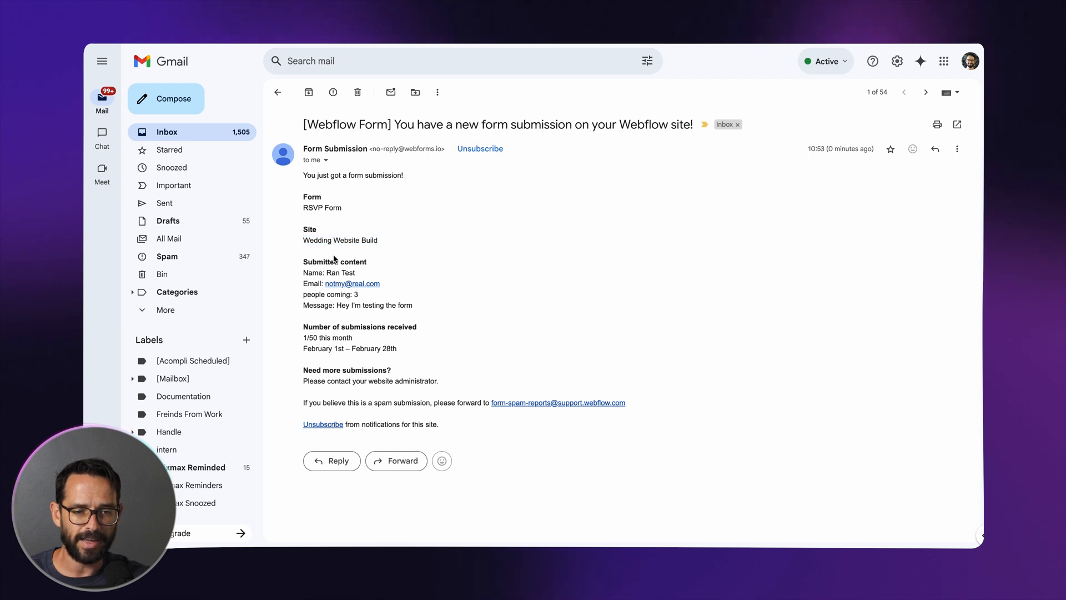
Check the submitted content in the notification e-mail: the guest's name, e-mail, number of people coming and message
left_click_drag(324, 272, 367, 275)
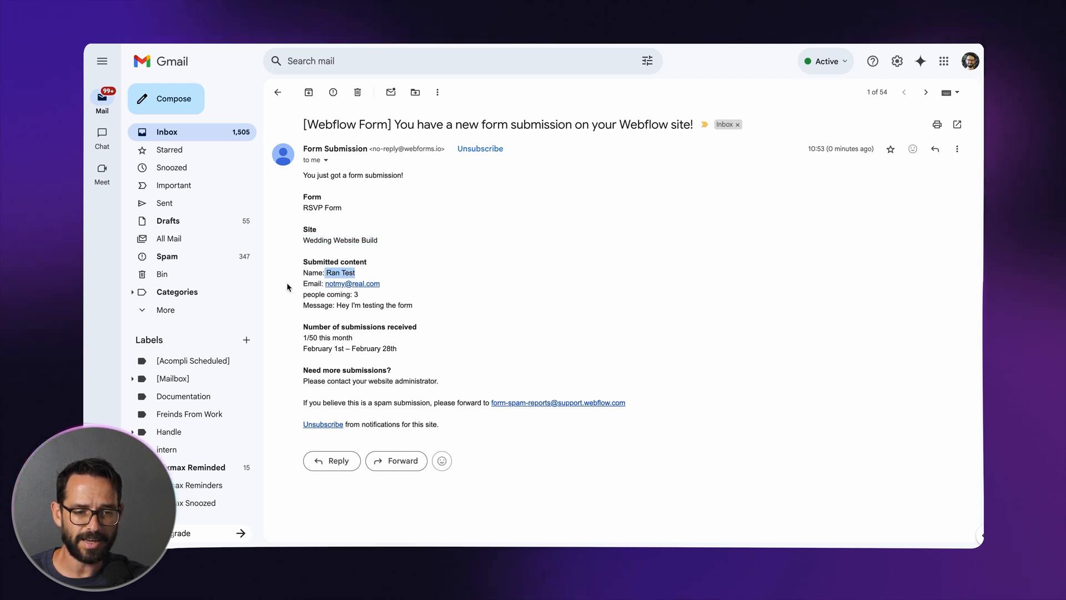
left_click_drag(287, 287, 385, 284)
left_click(429, 296)
left_click_drag(310, 293, 373, 297)
left_click_drag(309, 271, 322, 296)
left_click(317, 280)
left_click(314, 305)
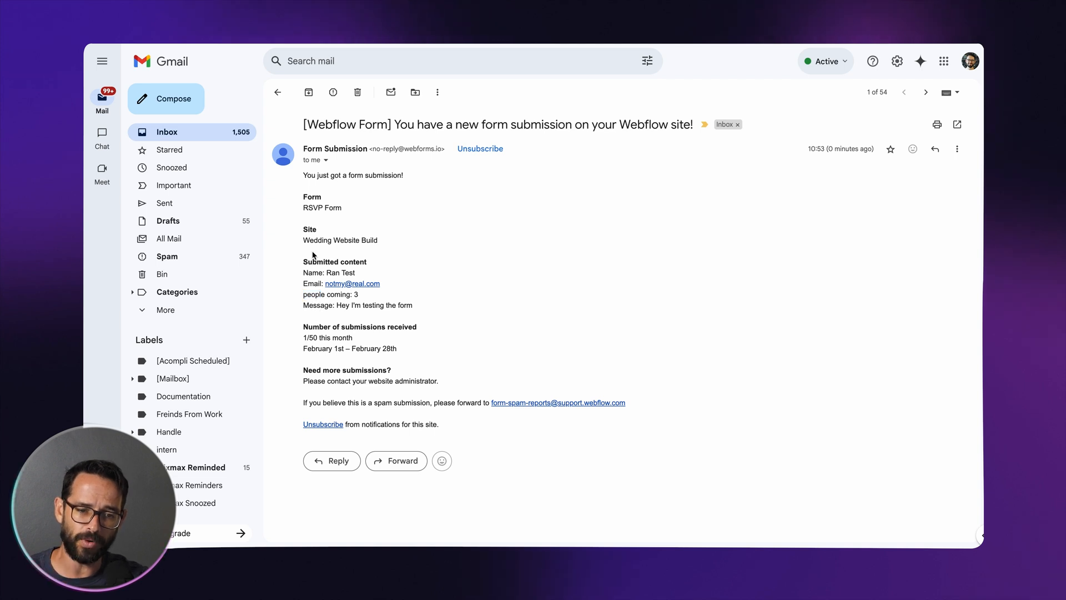
left_click_drag(304, 305, 401, 301)
left_click(422, 305)
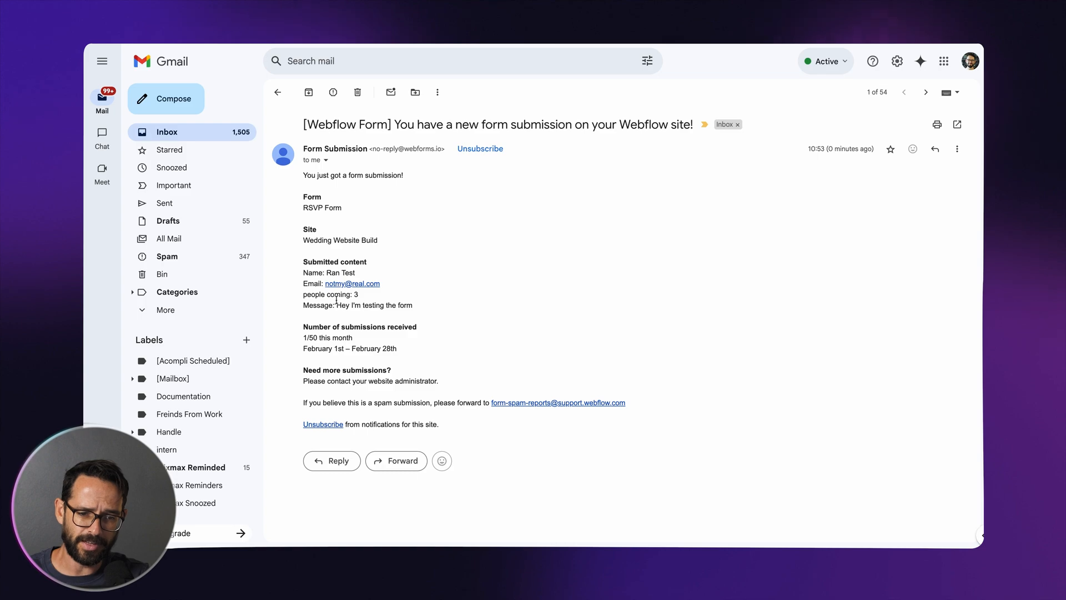